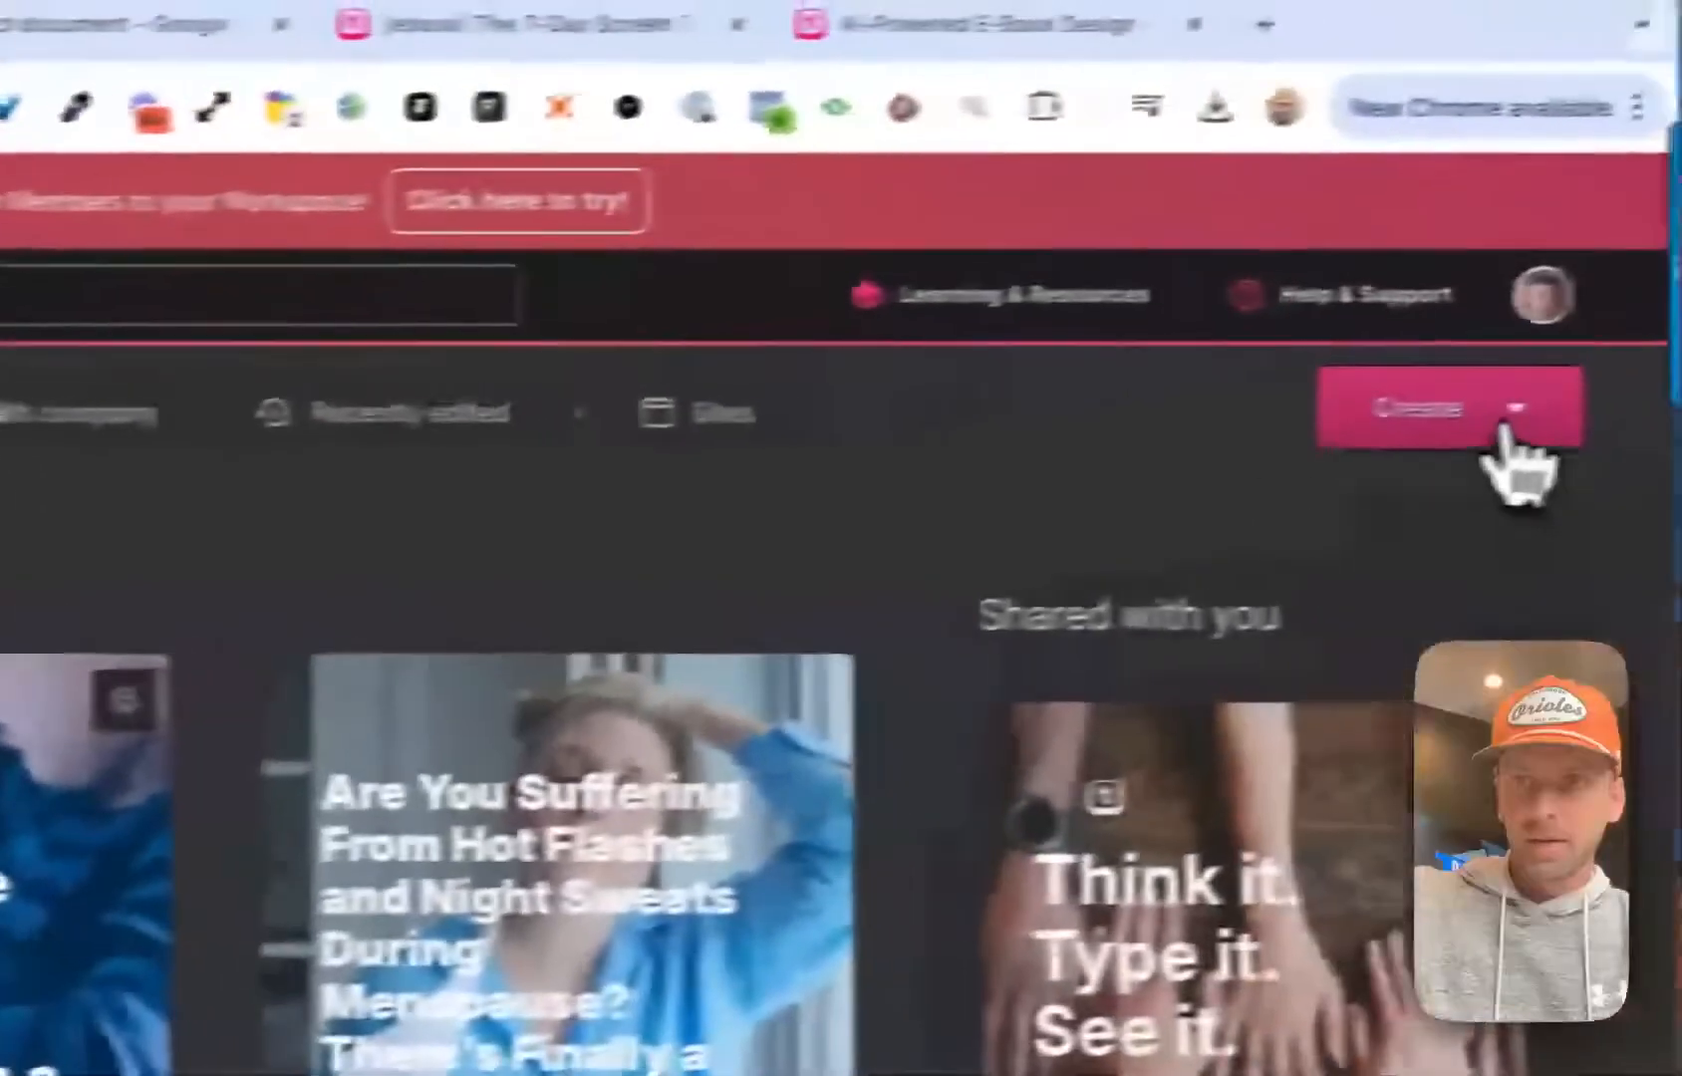
Create a new document and enter the title "Start typing..." followed by three list items reading "bullet"
click(1506, 443)
click(1298, 649)
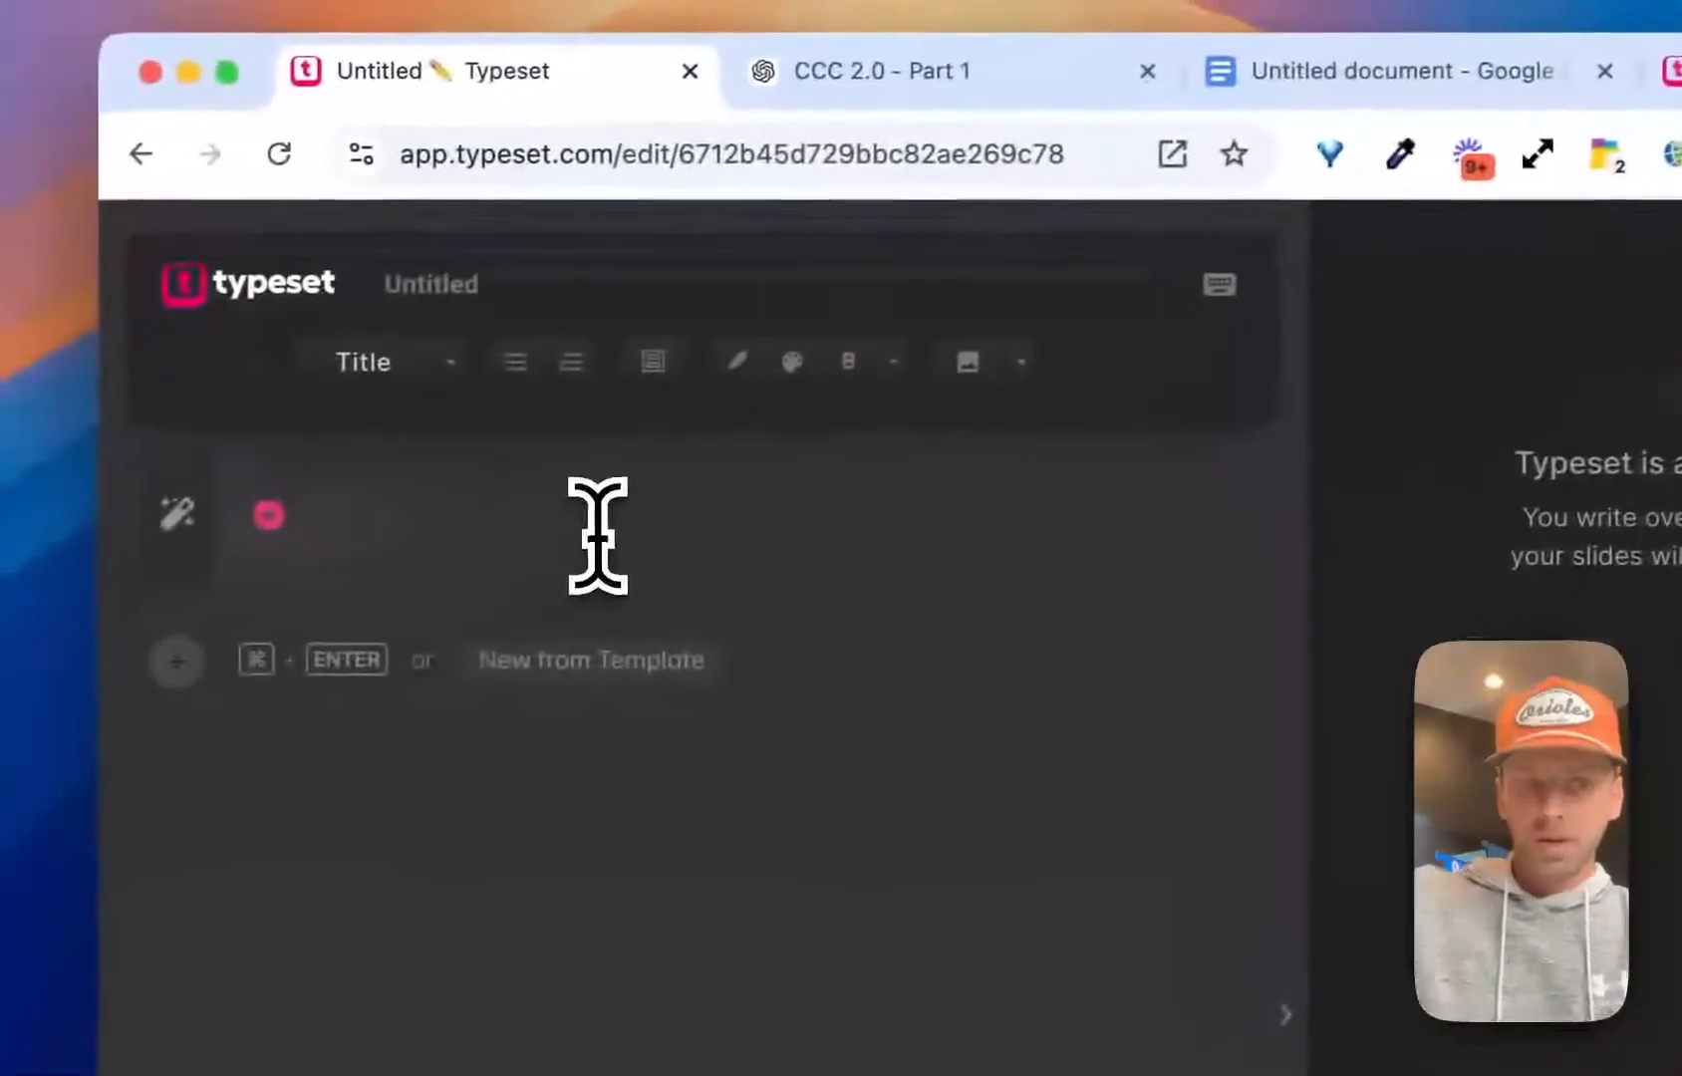
text(Start typimng)
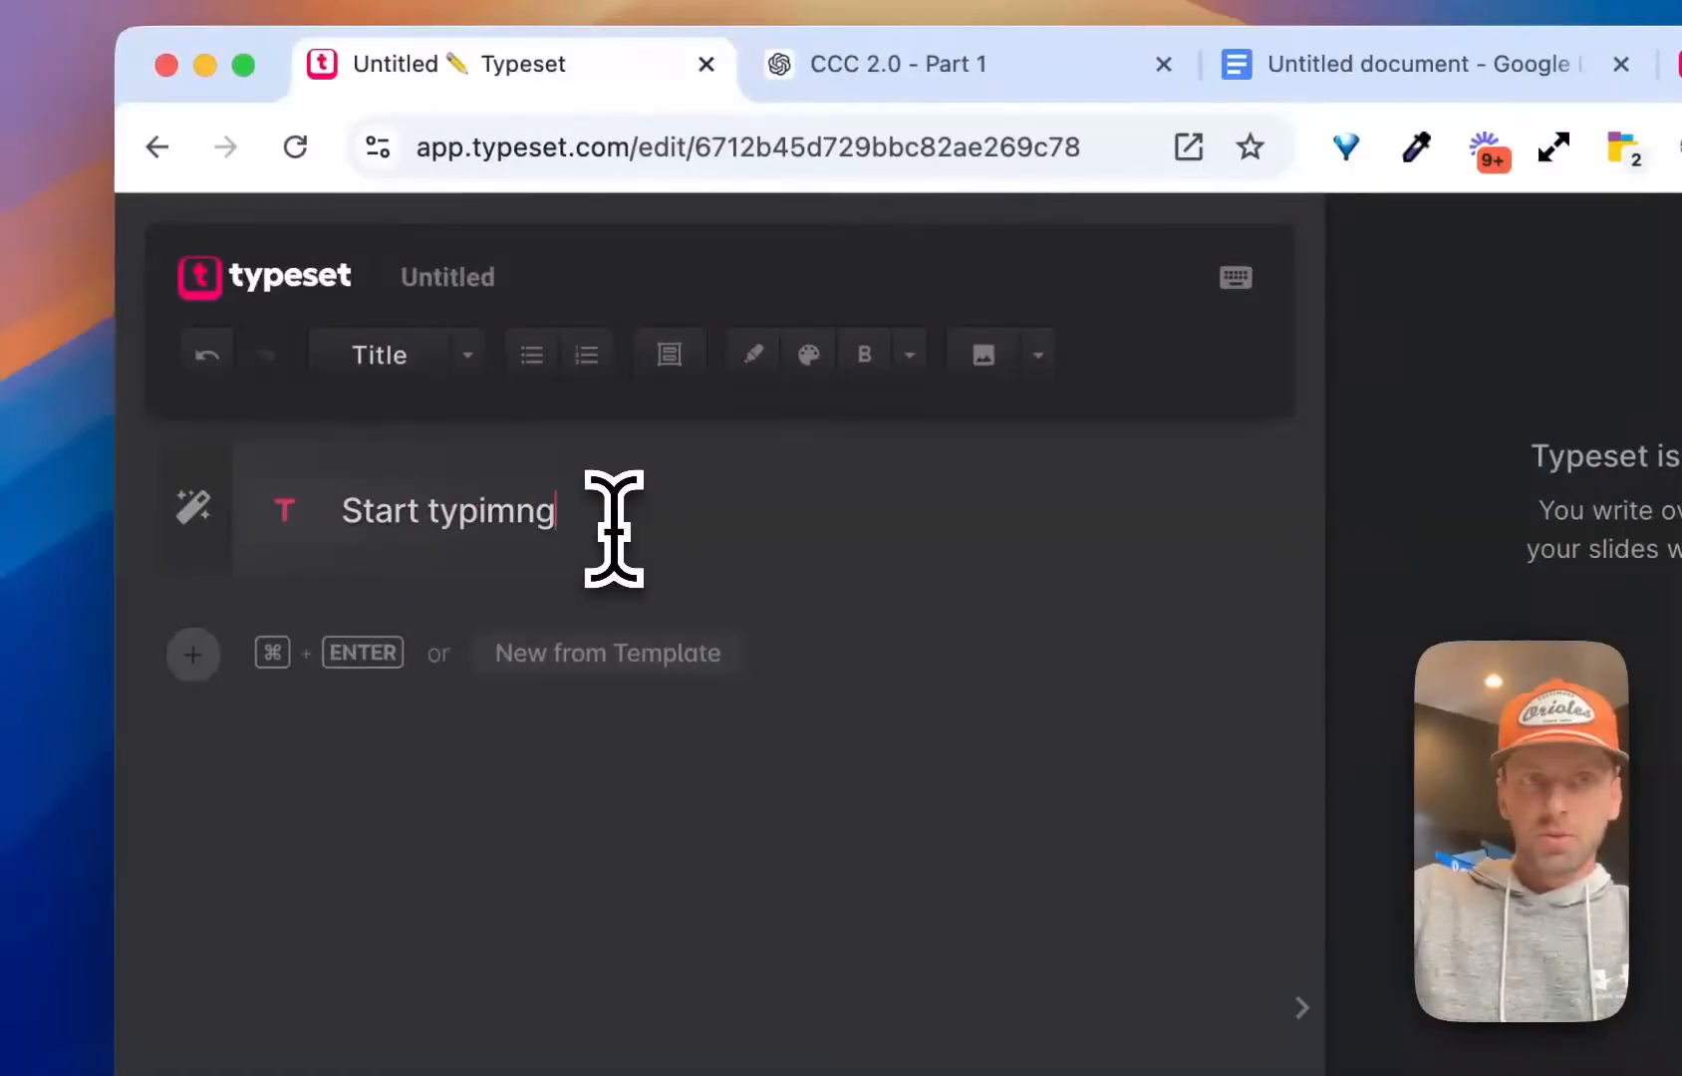
key(BackSpace)
key(BackSpace)
key(BackSpace)
text(ng...)
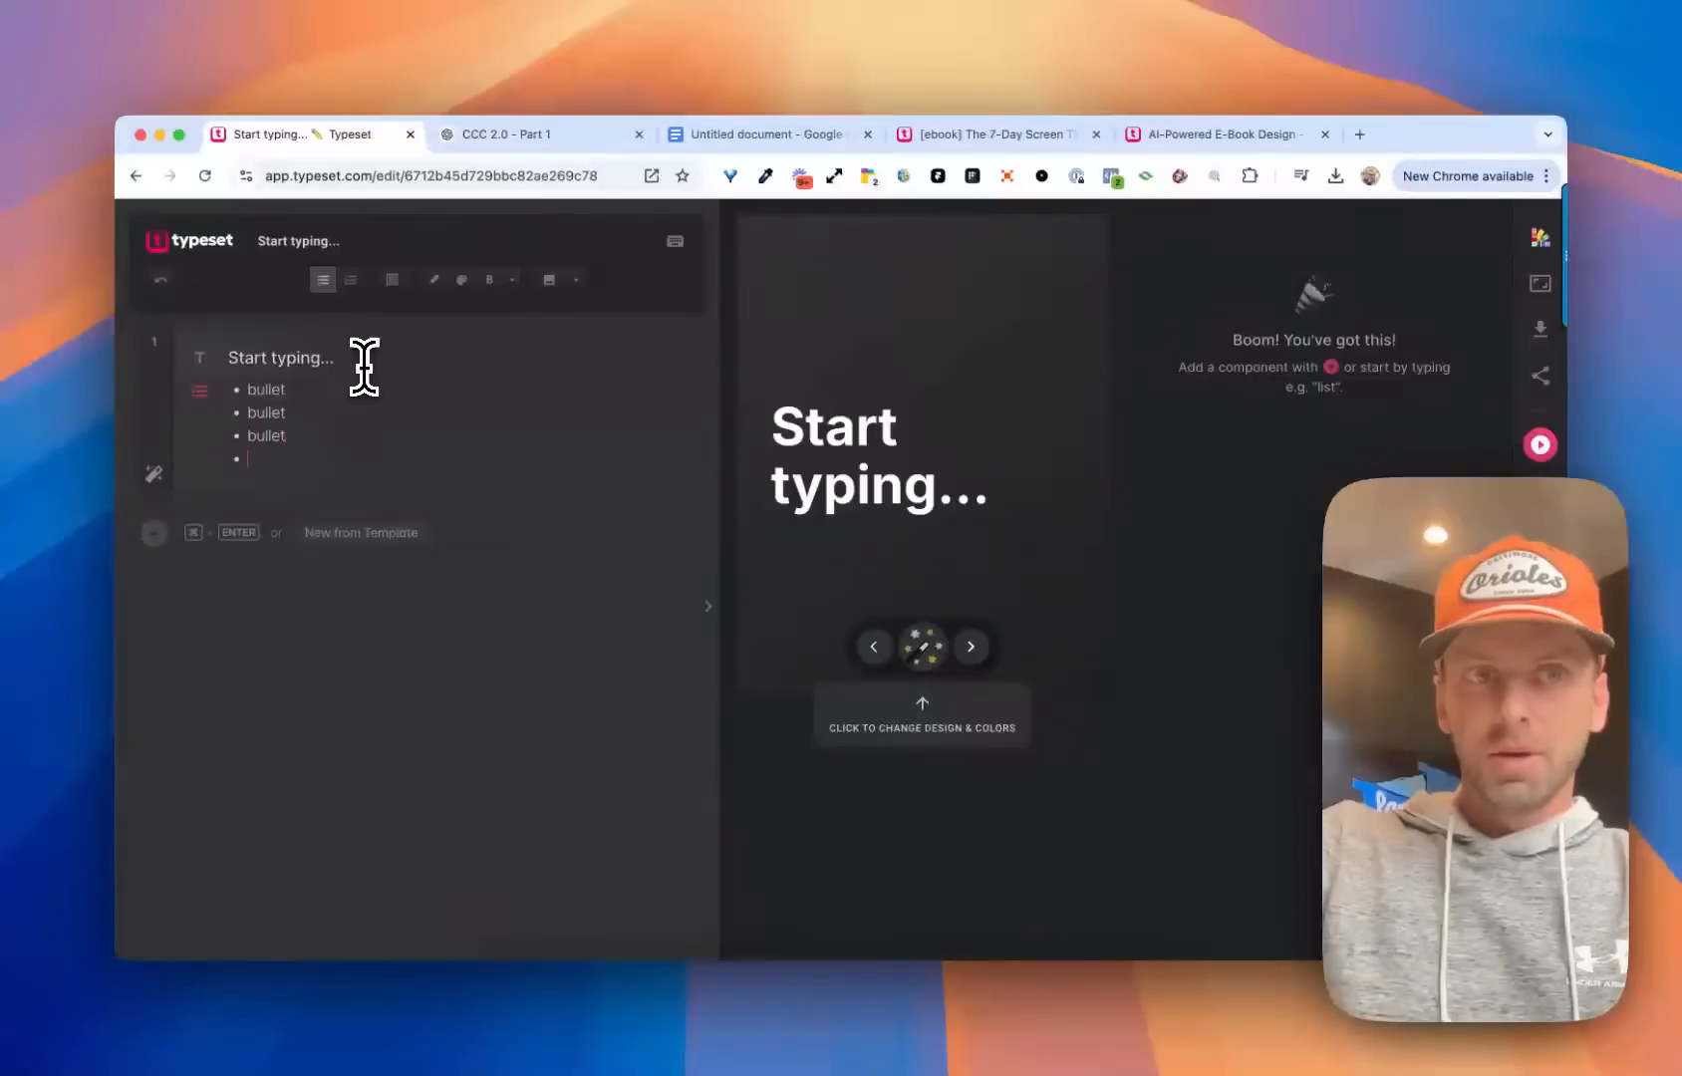
key(Return)
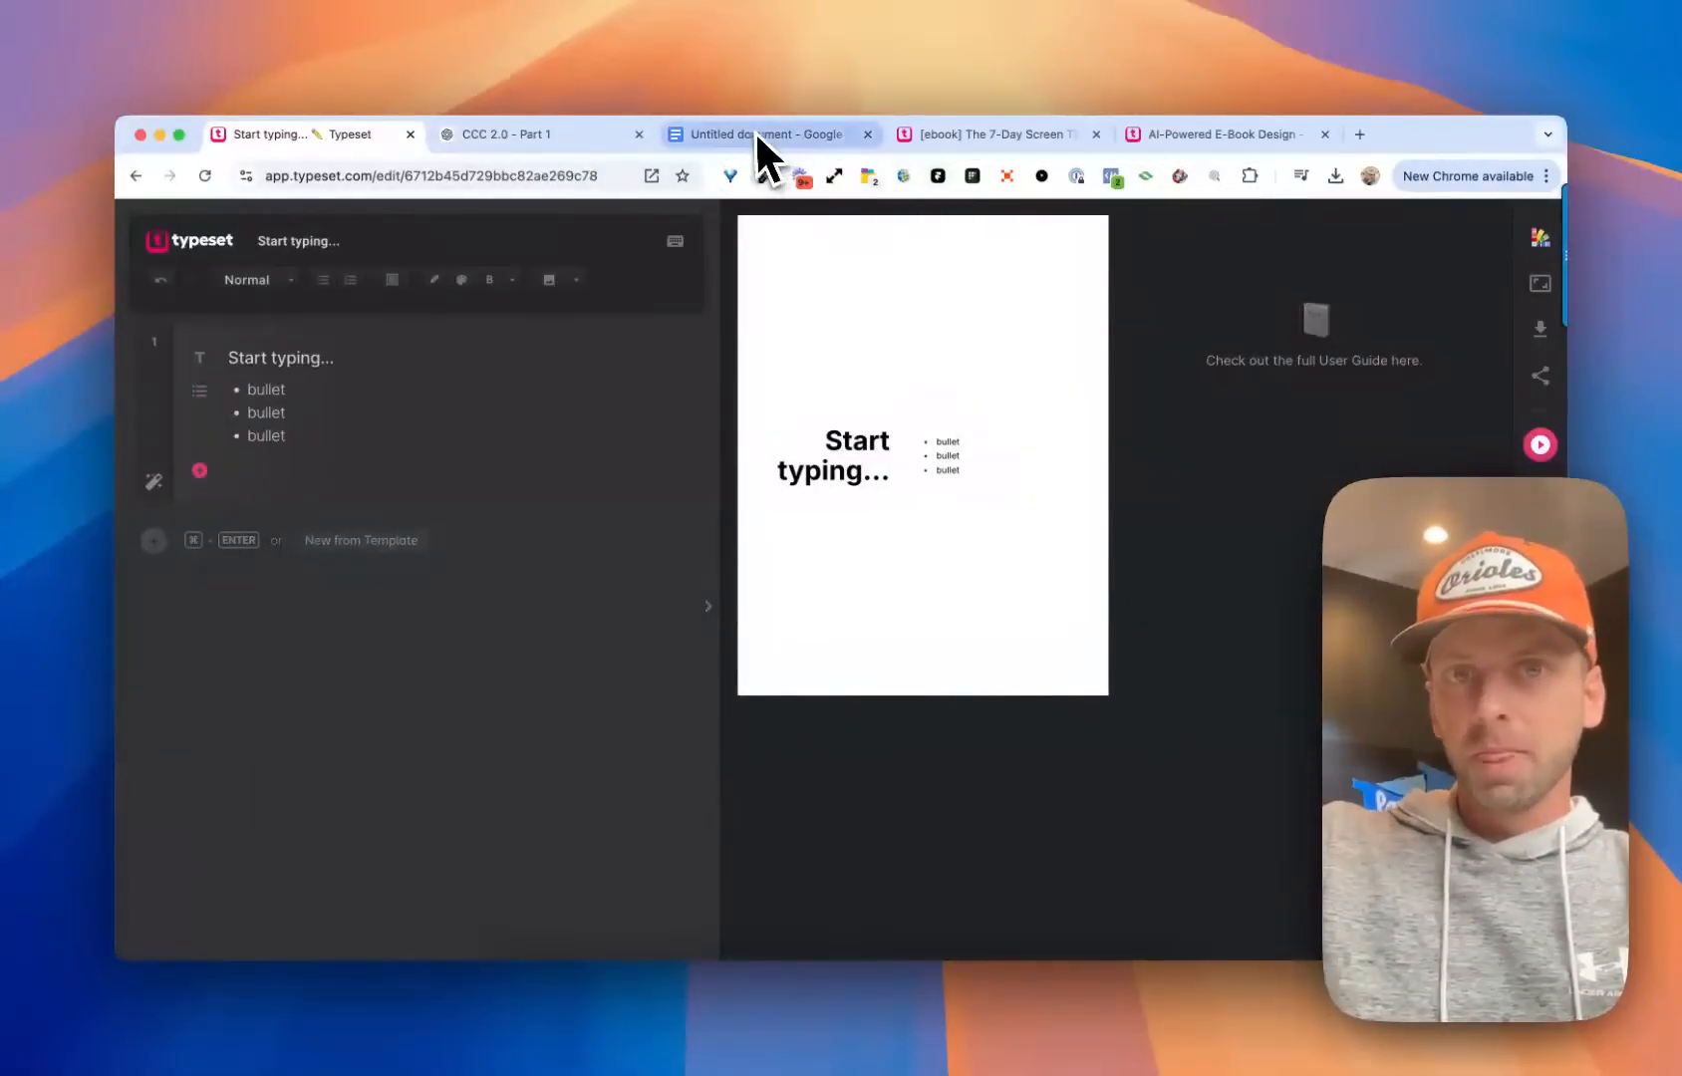
Review the 7-Day Screen Time Reset e-book text in Google Docs and the ChatGPT conversation with its prompt
click(720, 136)
scroll(631, 458, down, 5)
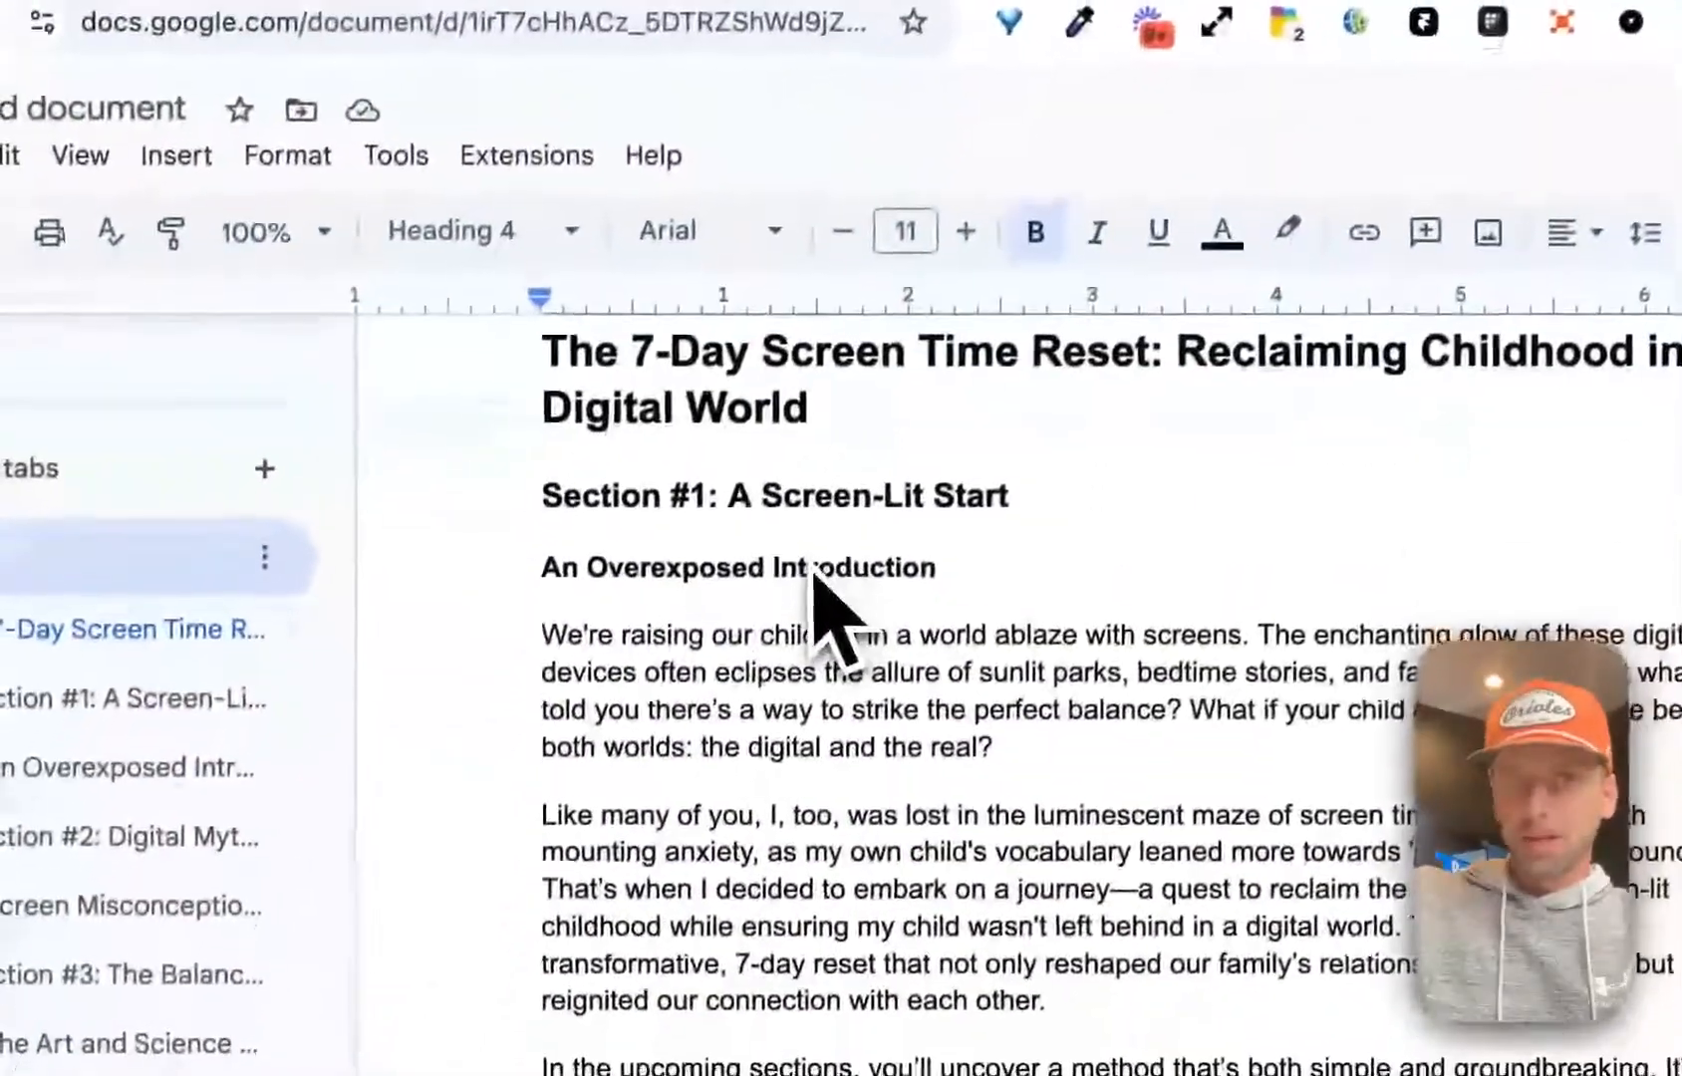
scroll(819, 563, down, 5)
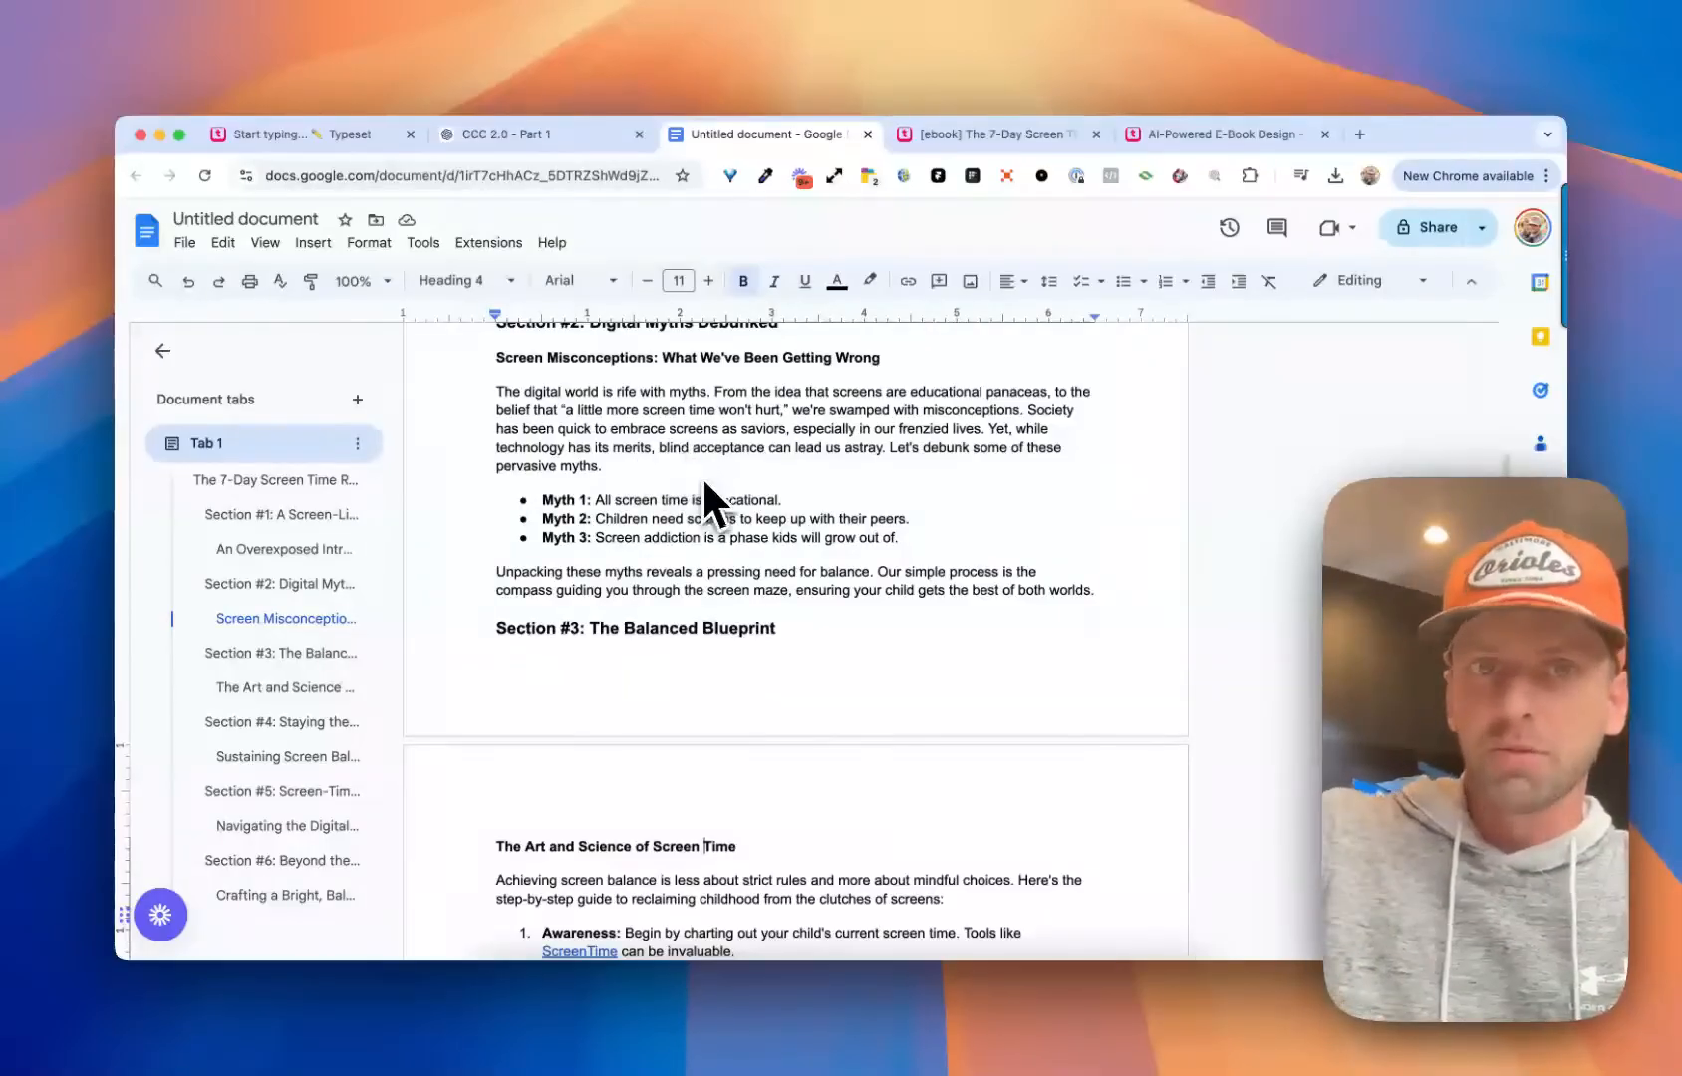
scroll(706, 486, up, 10)
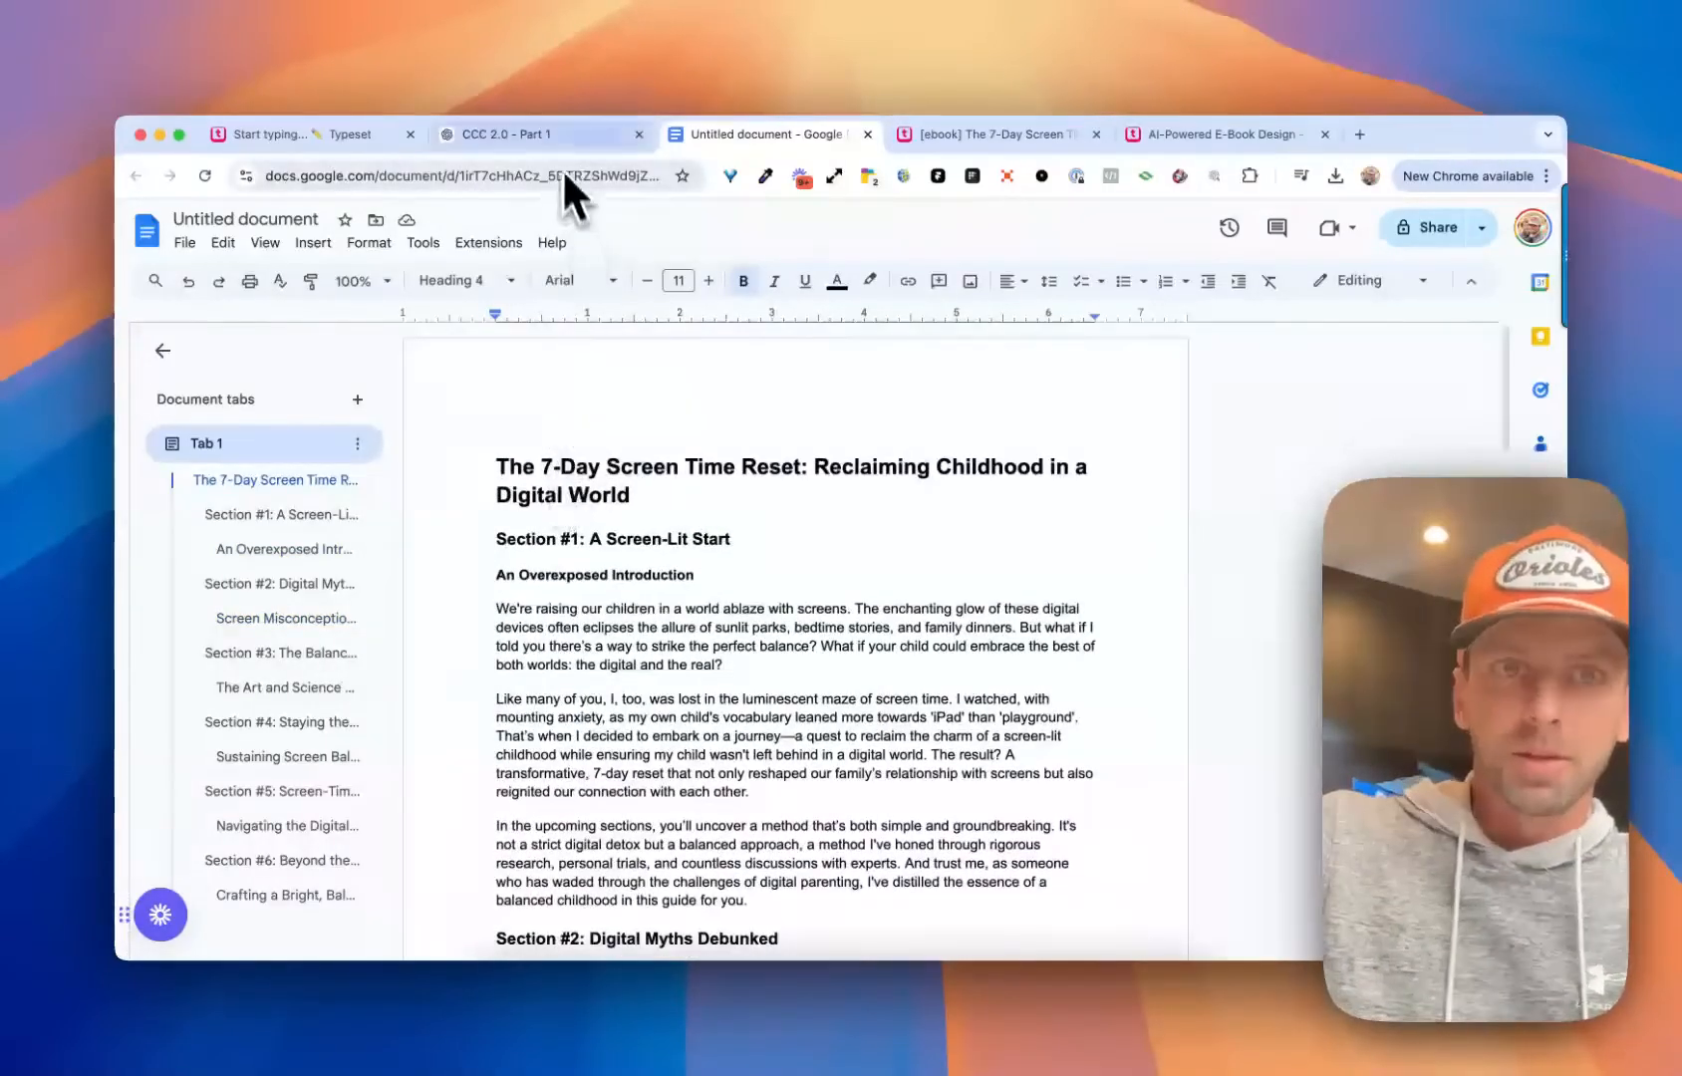
click(543, 134)
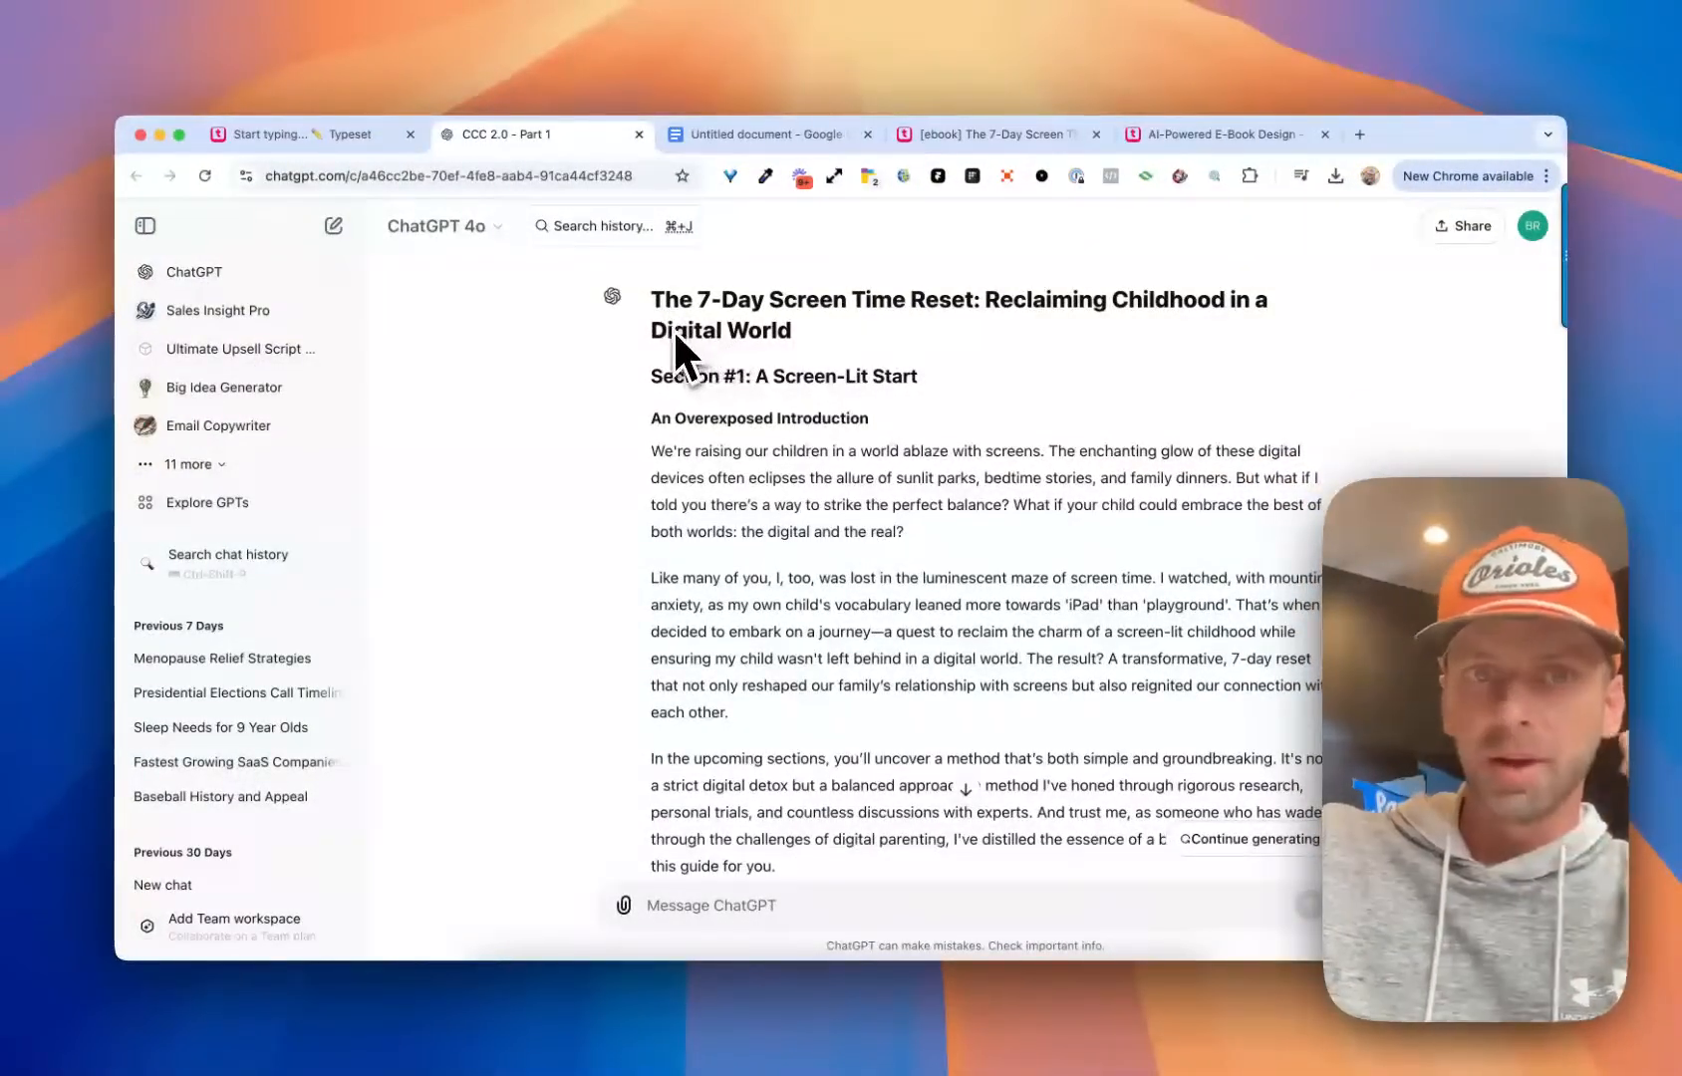
scroll(678, 359, up, 5)
scroll(778, 443, down, 2)
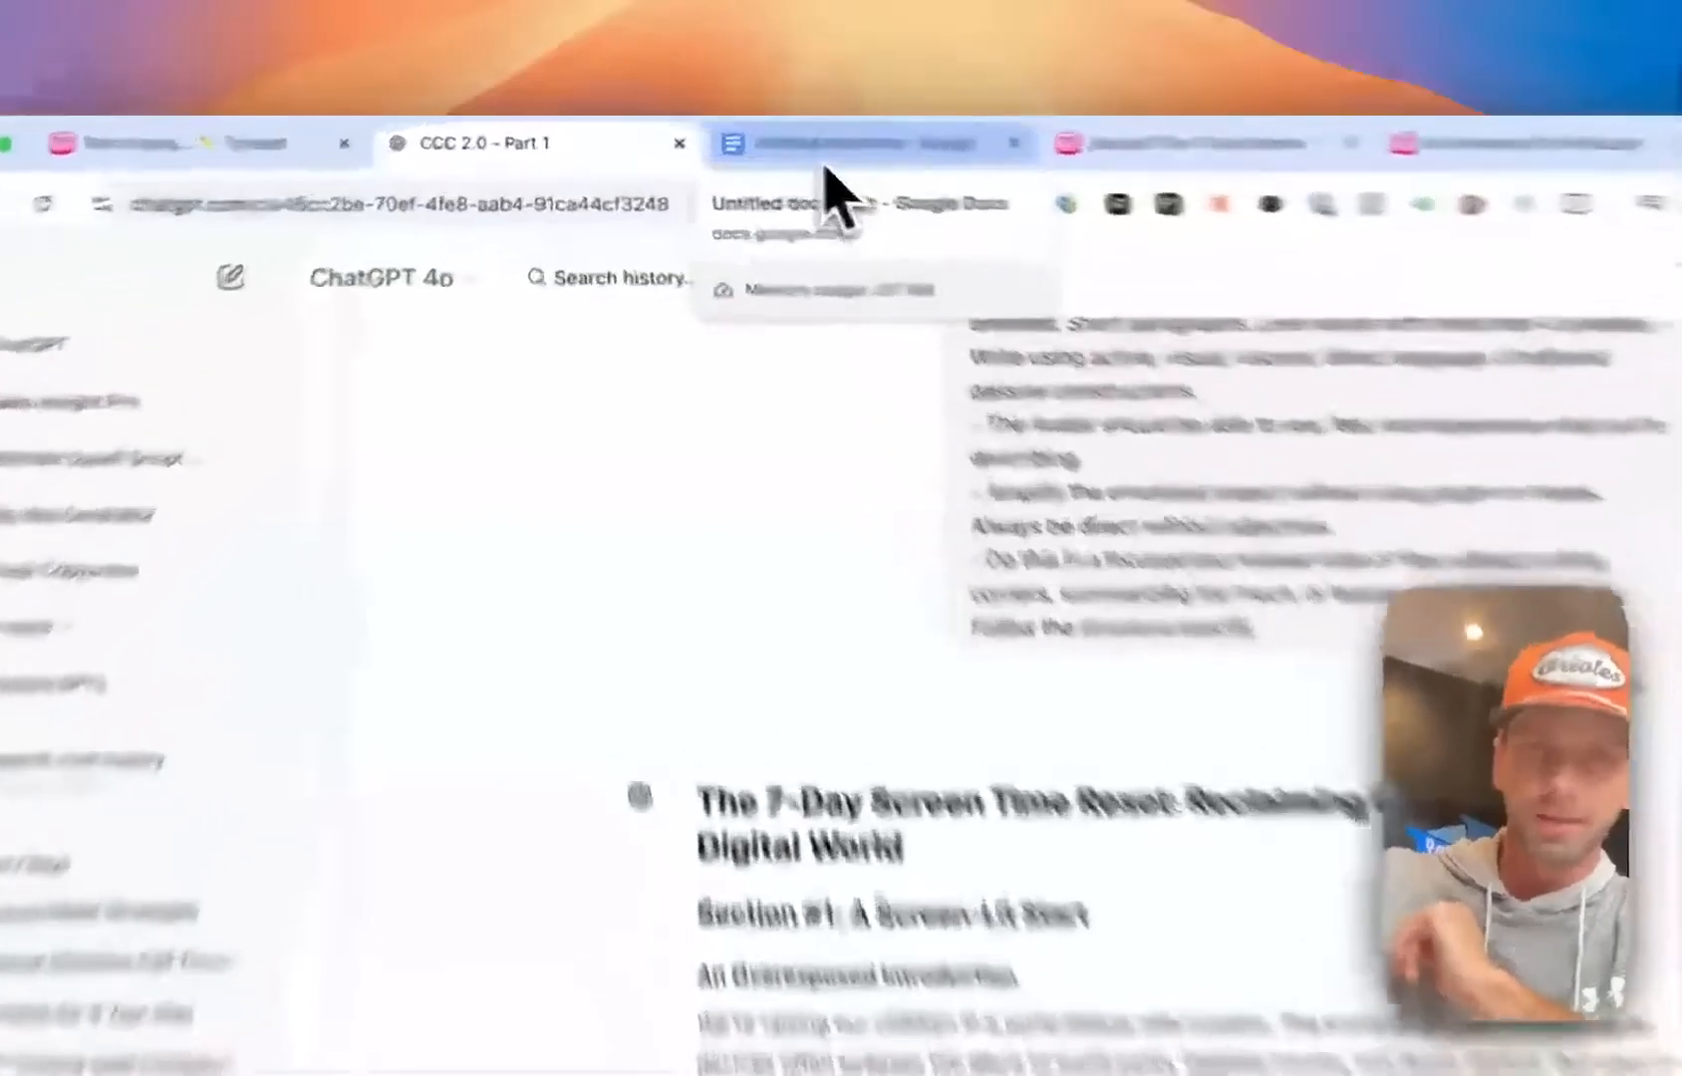
Switch to the Google Docs document and copy the entire e-book text, from the main title through Section #6
click(737, 139)
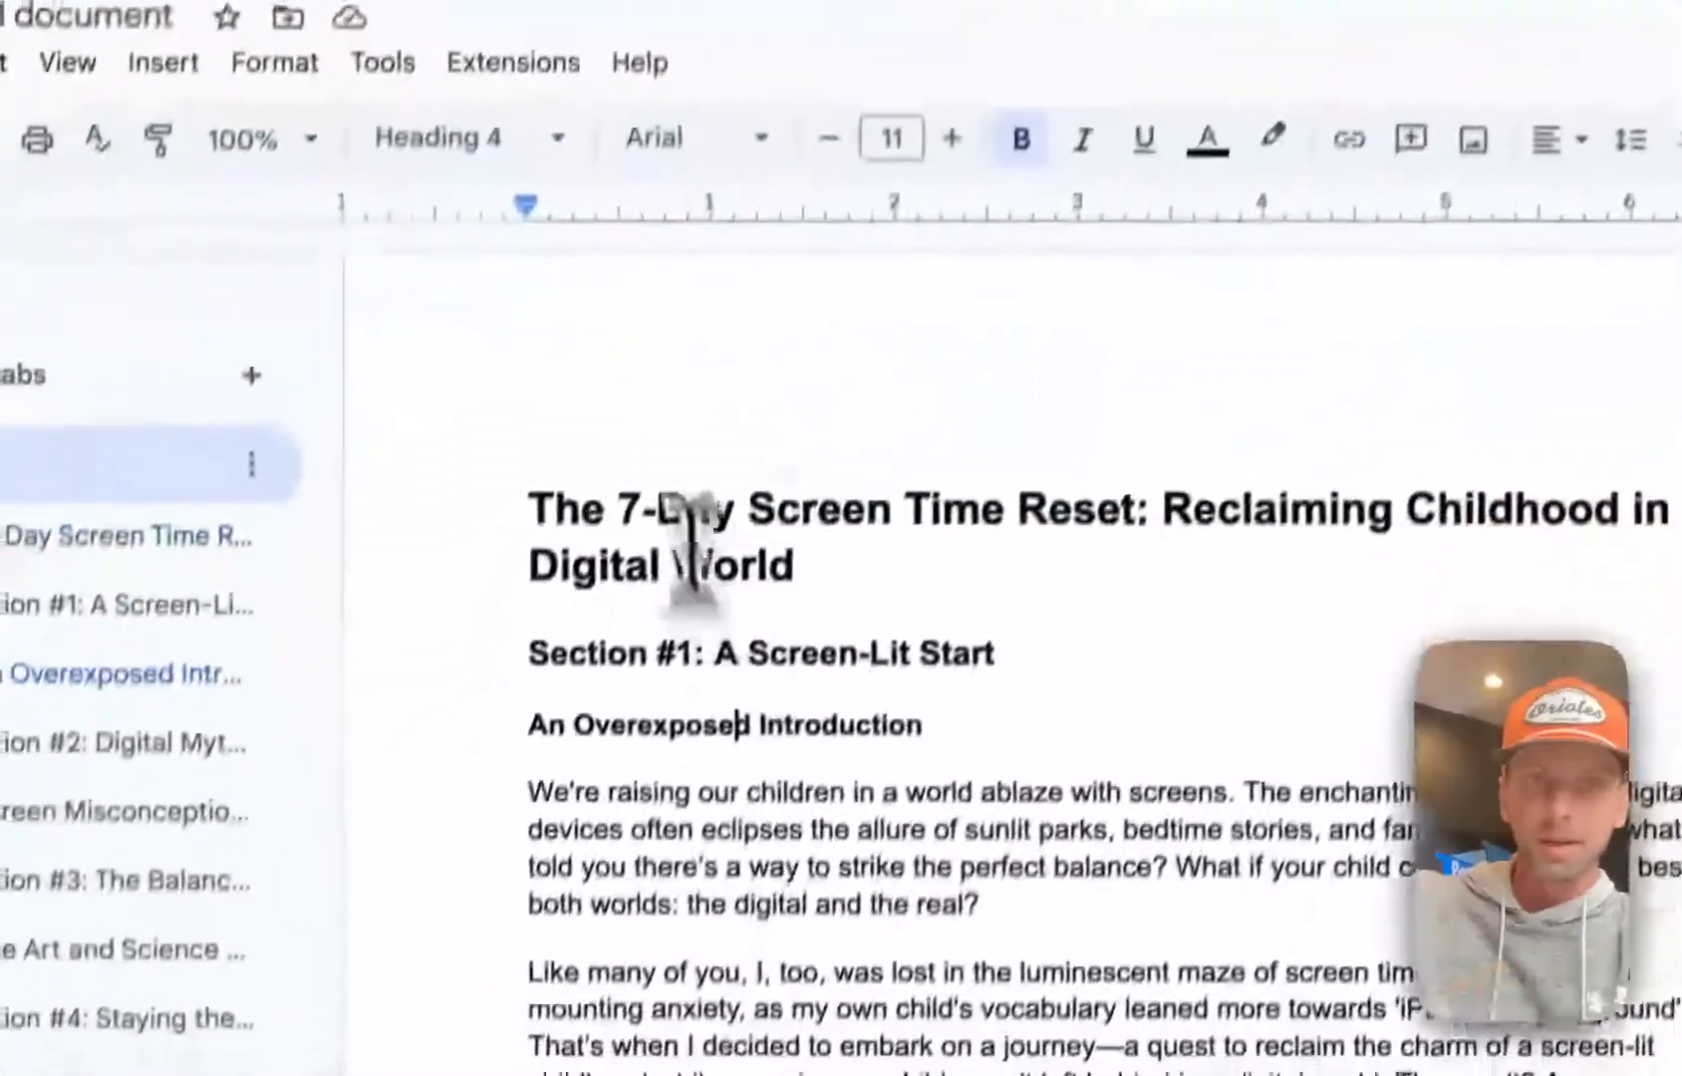
drag(541, 294, 1101, 732)
scroll(1138, 815, down, 10)
scroll(1134, 815, down, 15)
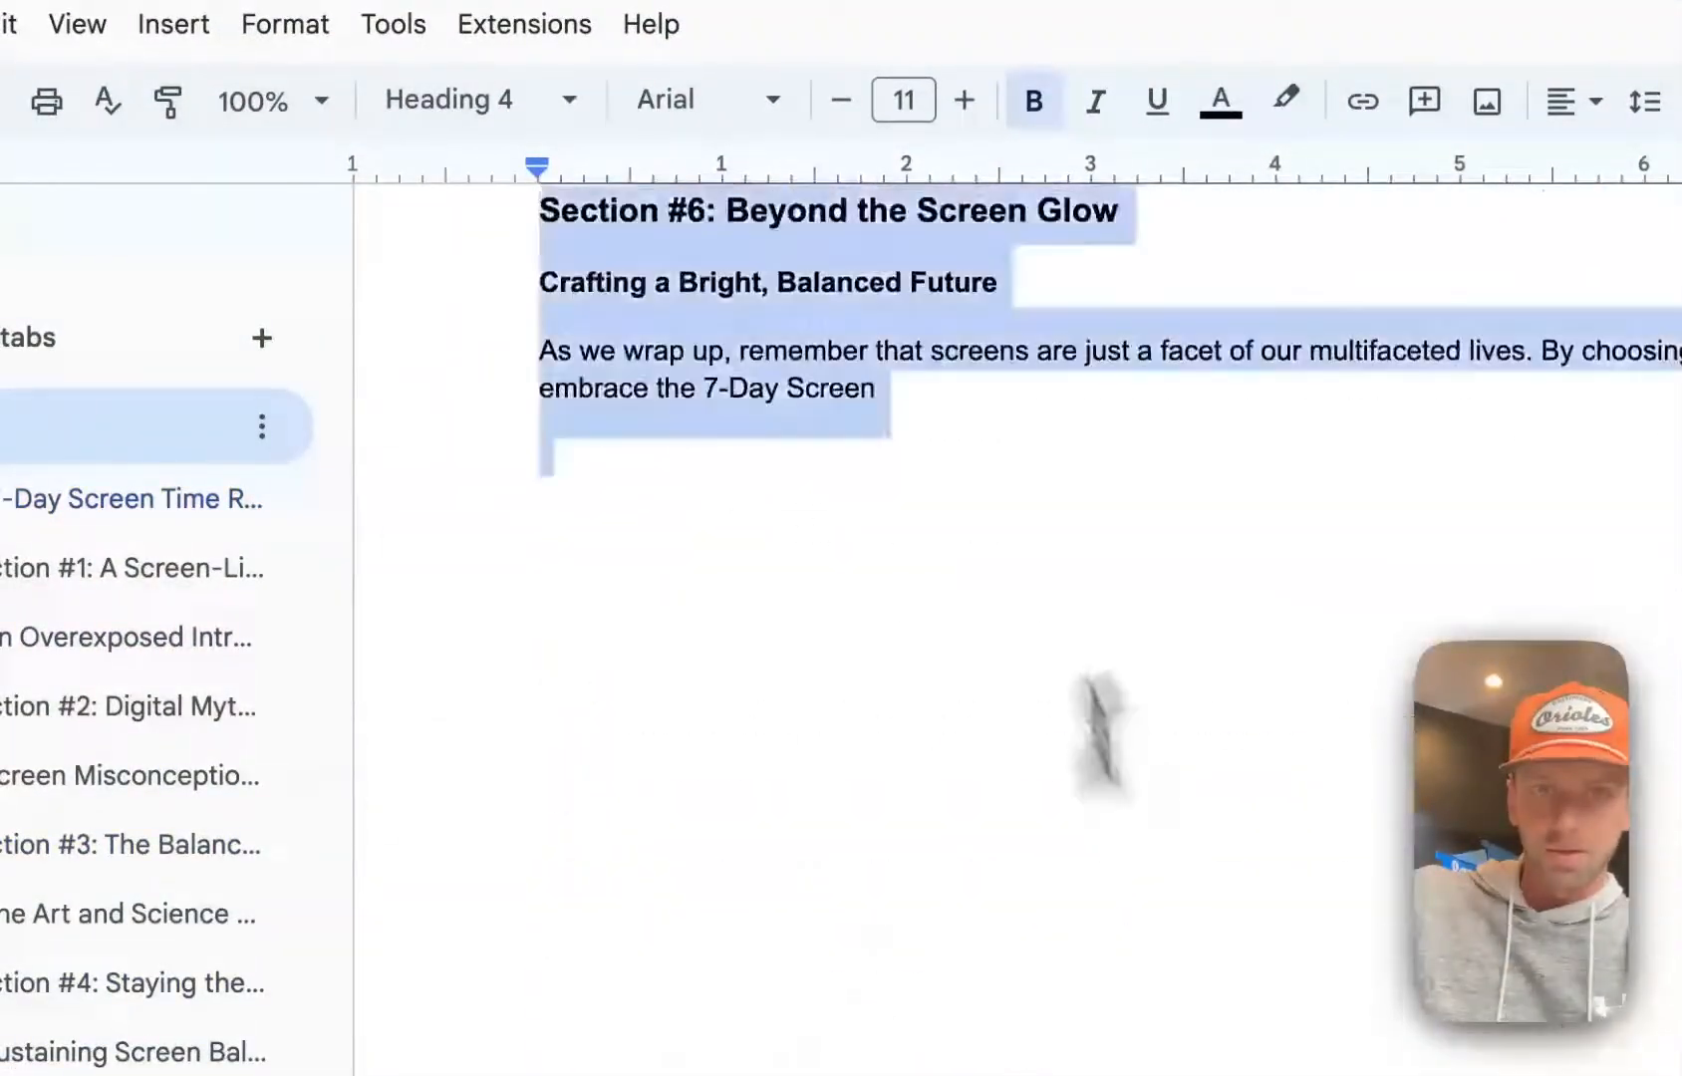
right_click(863, 359)
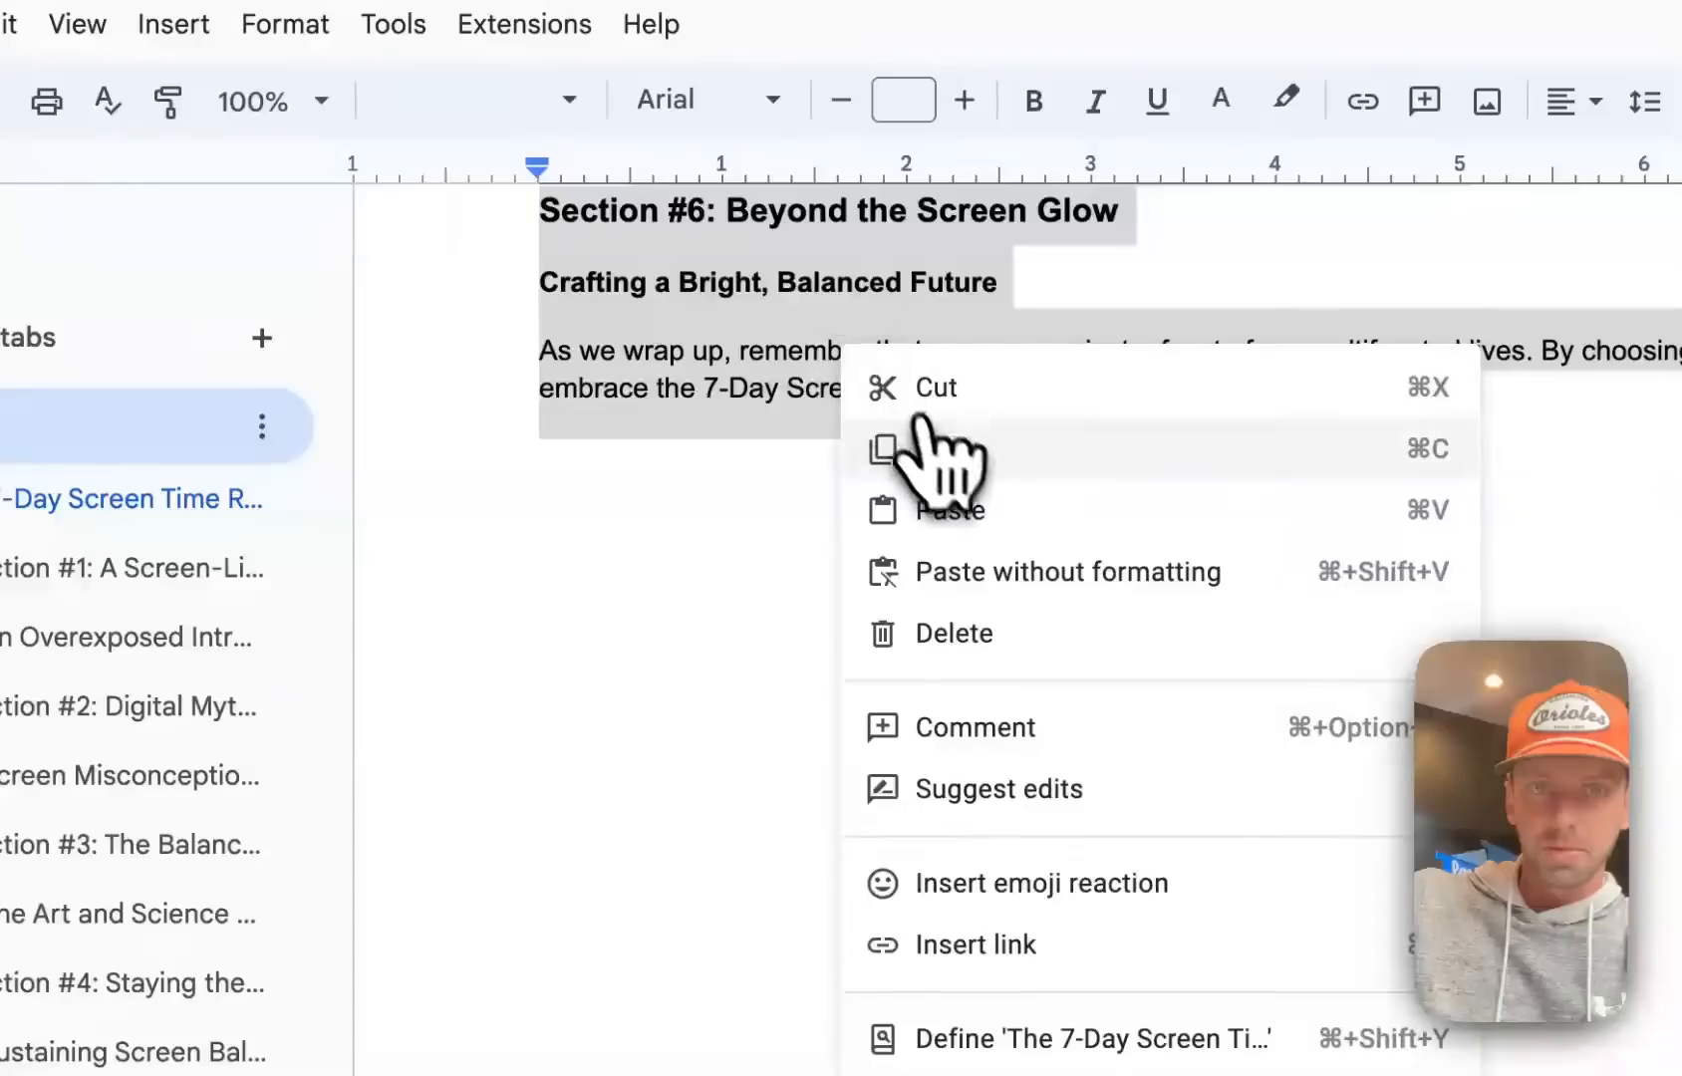
click(939, 451)
Switch to the Typeset document and replace all of its placeholder content with the copied e-book text
click(453, 139)
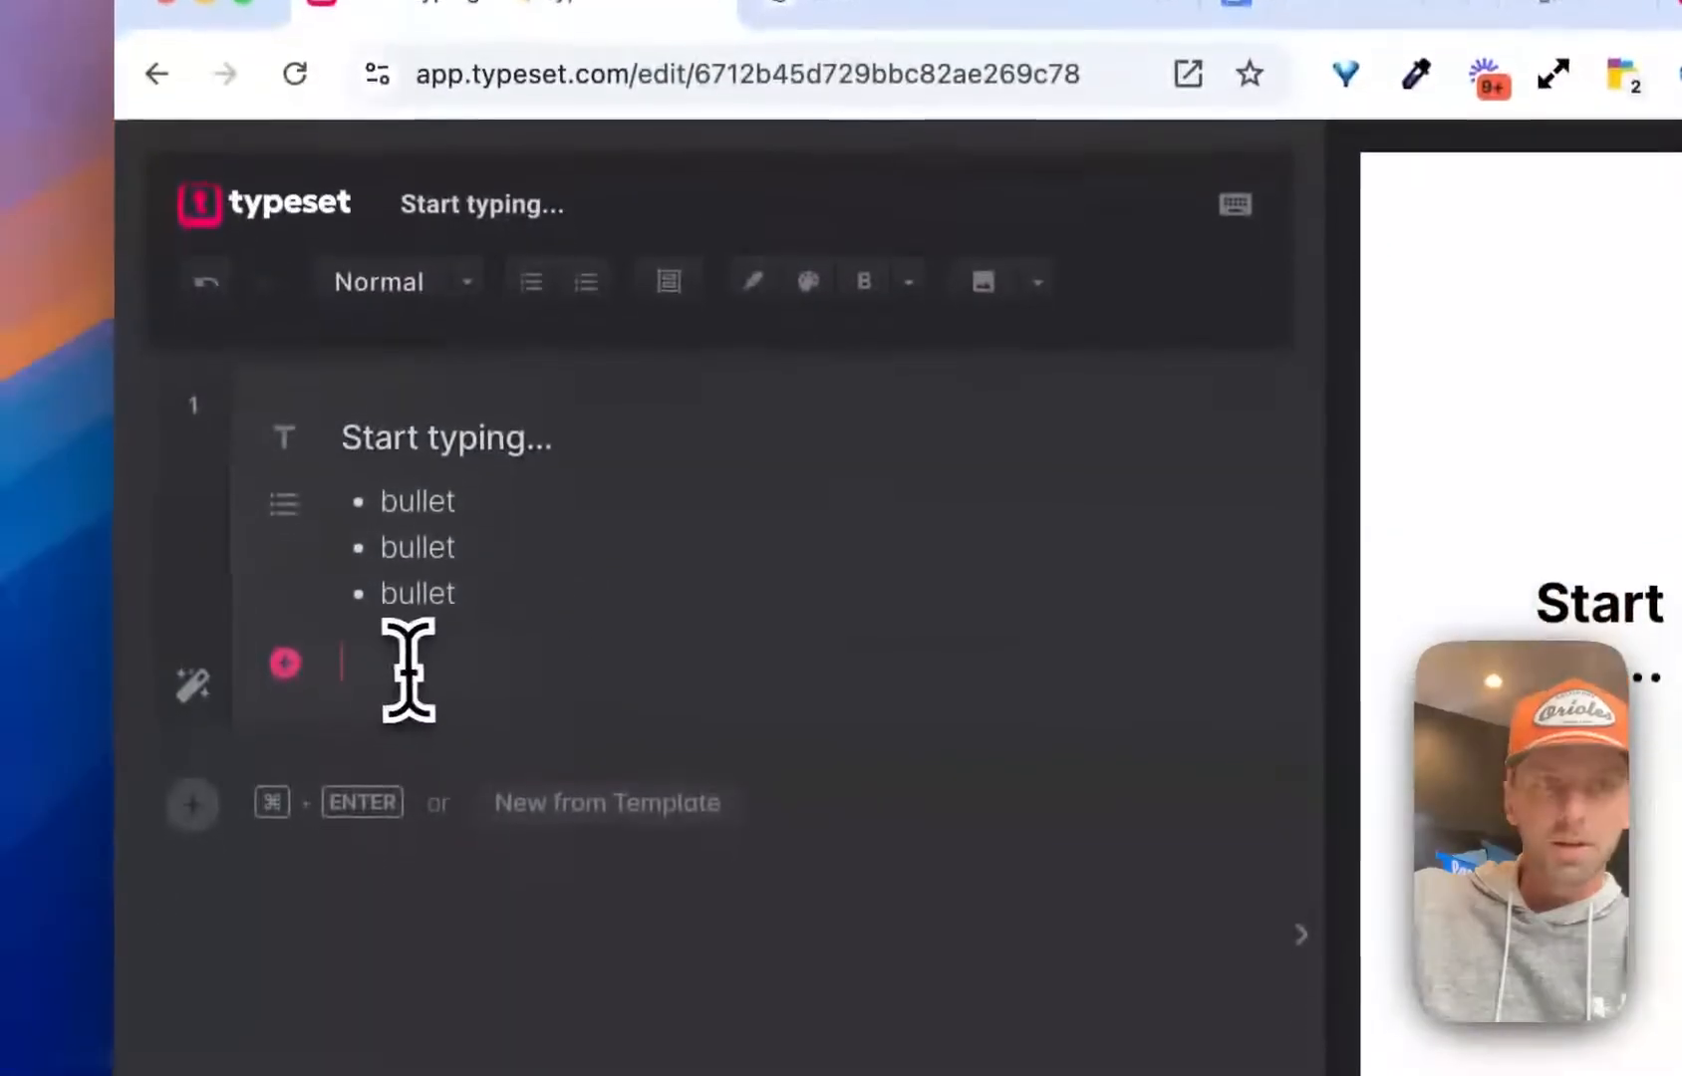
drag(375, 799, 315, 570)
key(BackSpace)
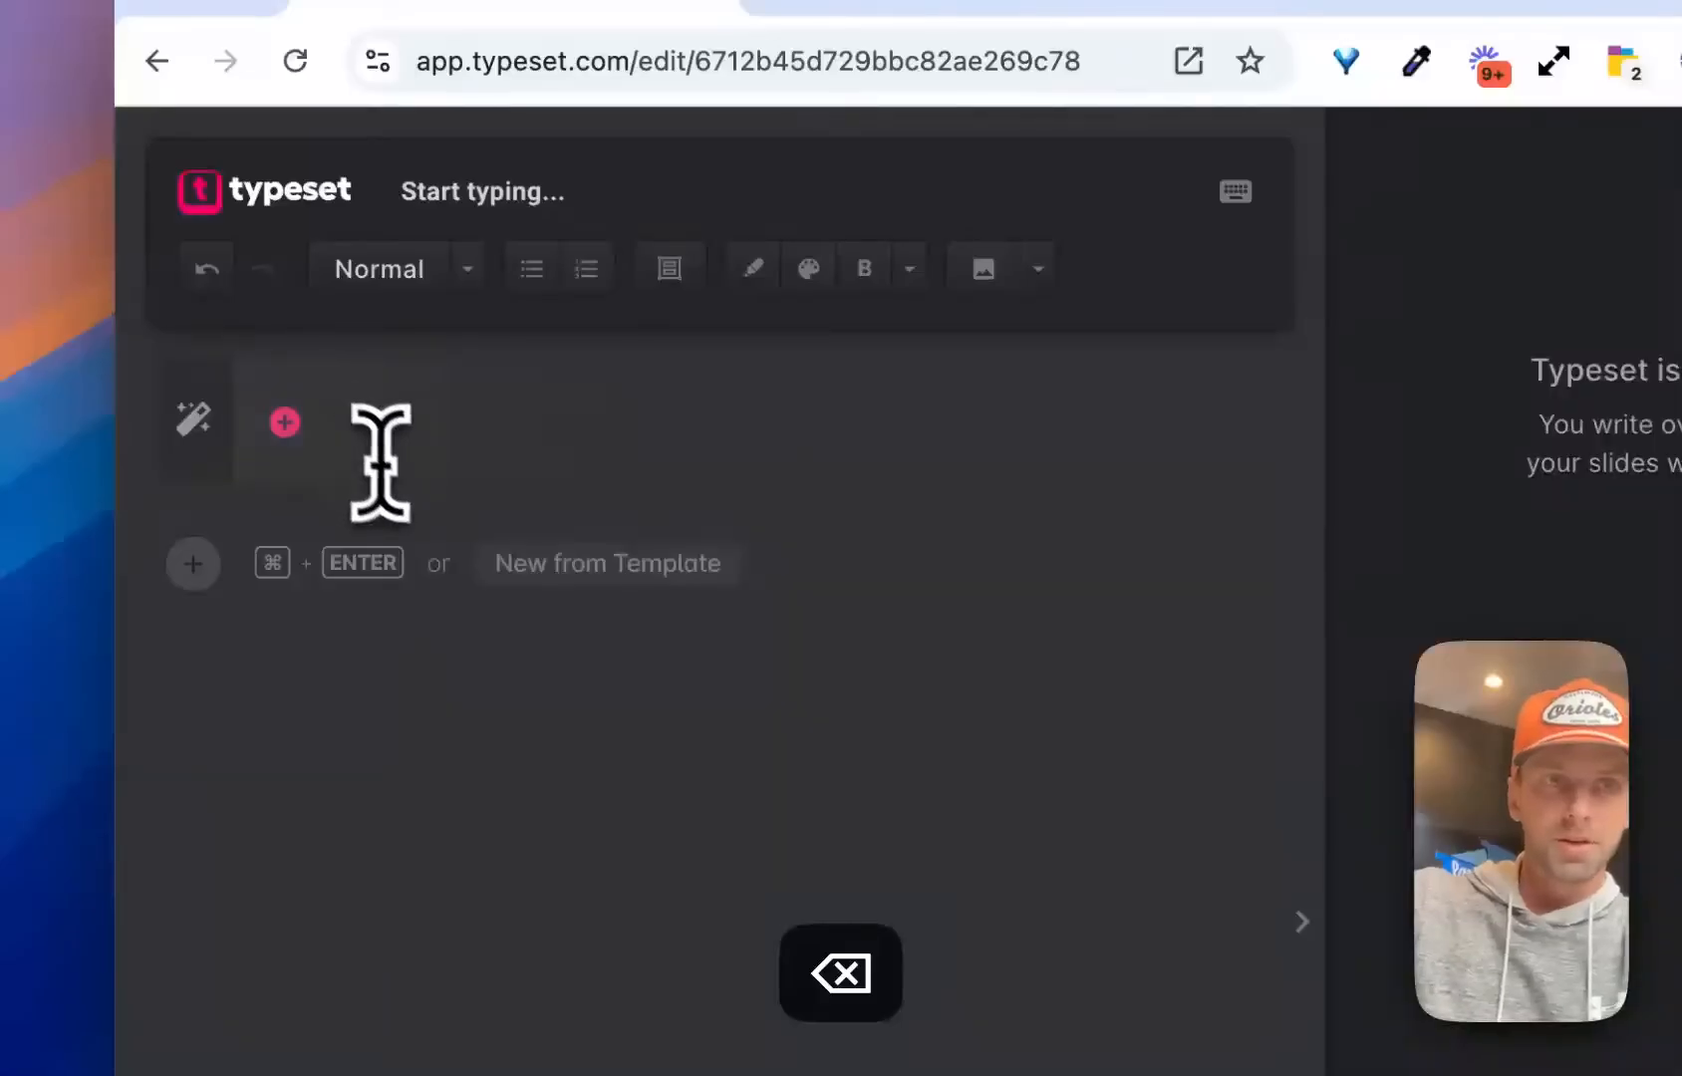
key(super+v)
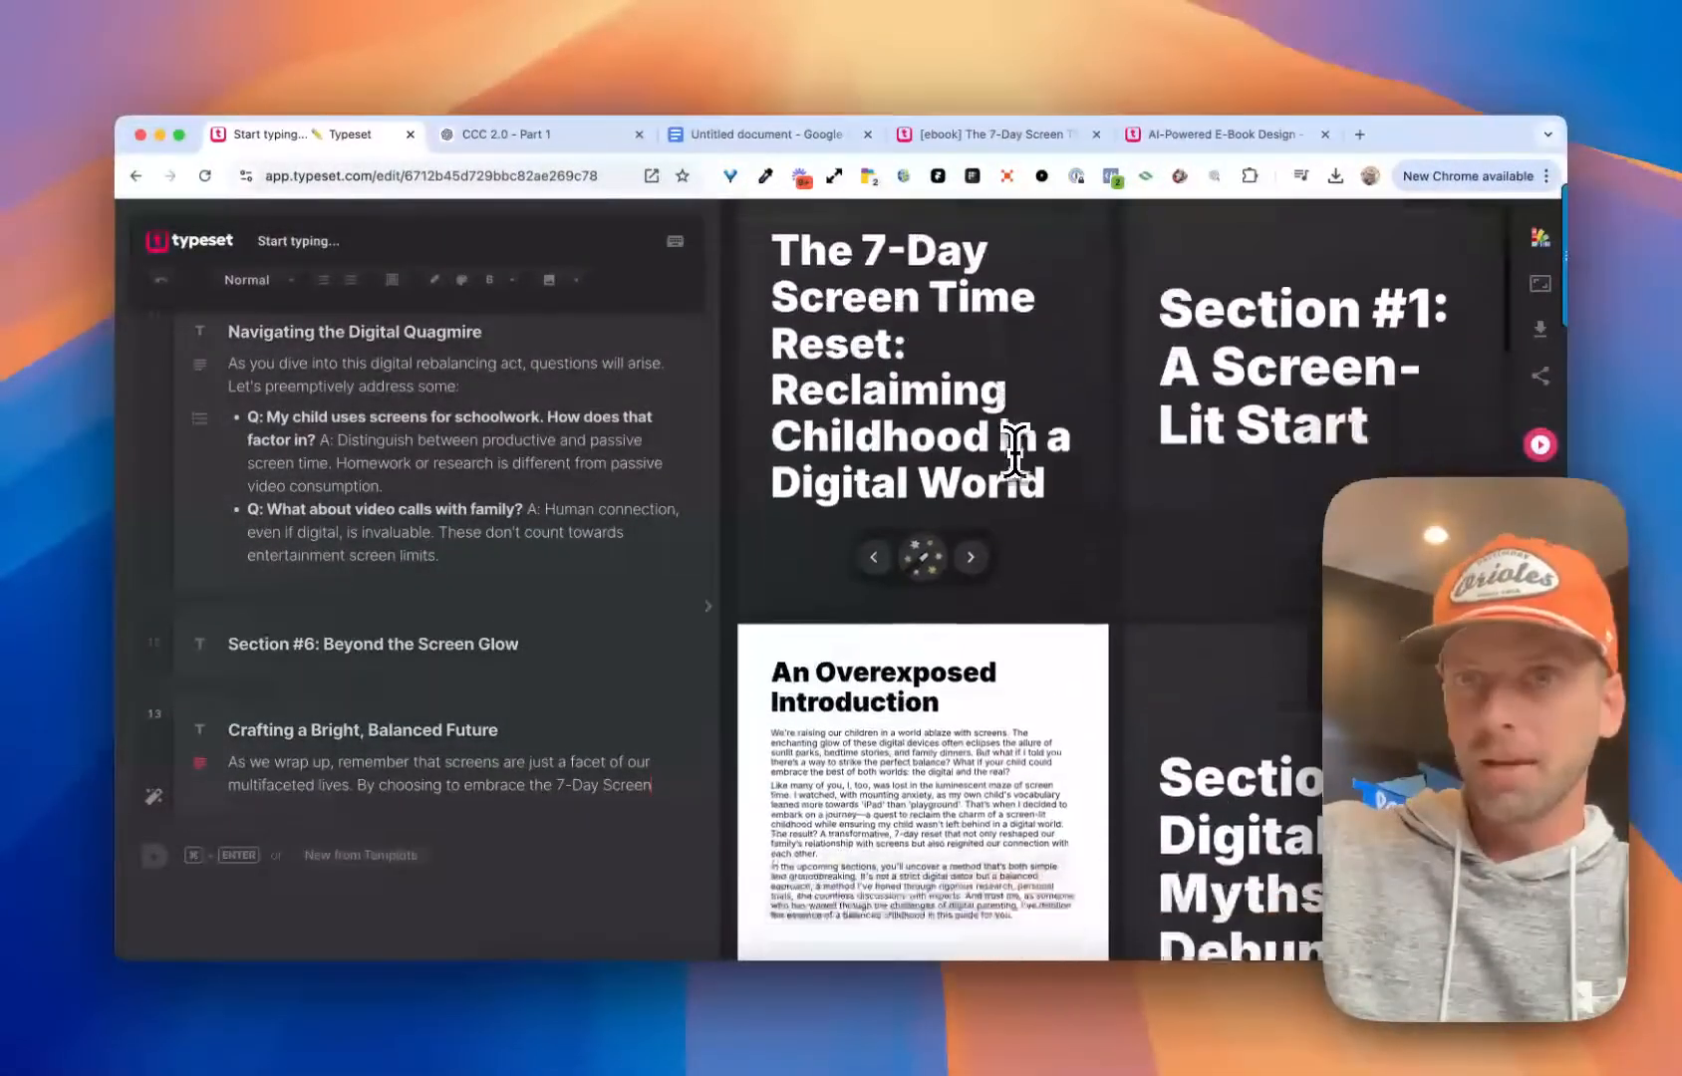
scroll(1014, 450, down, 5)
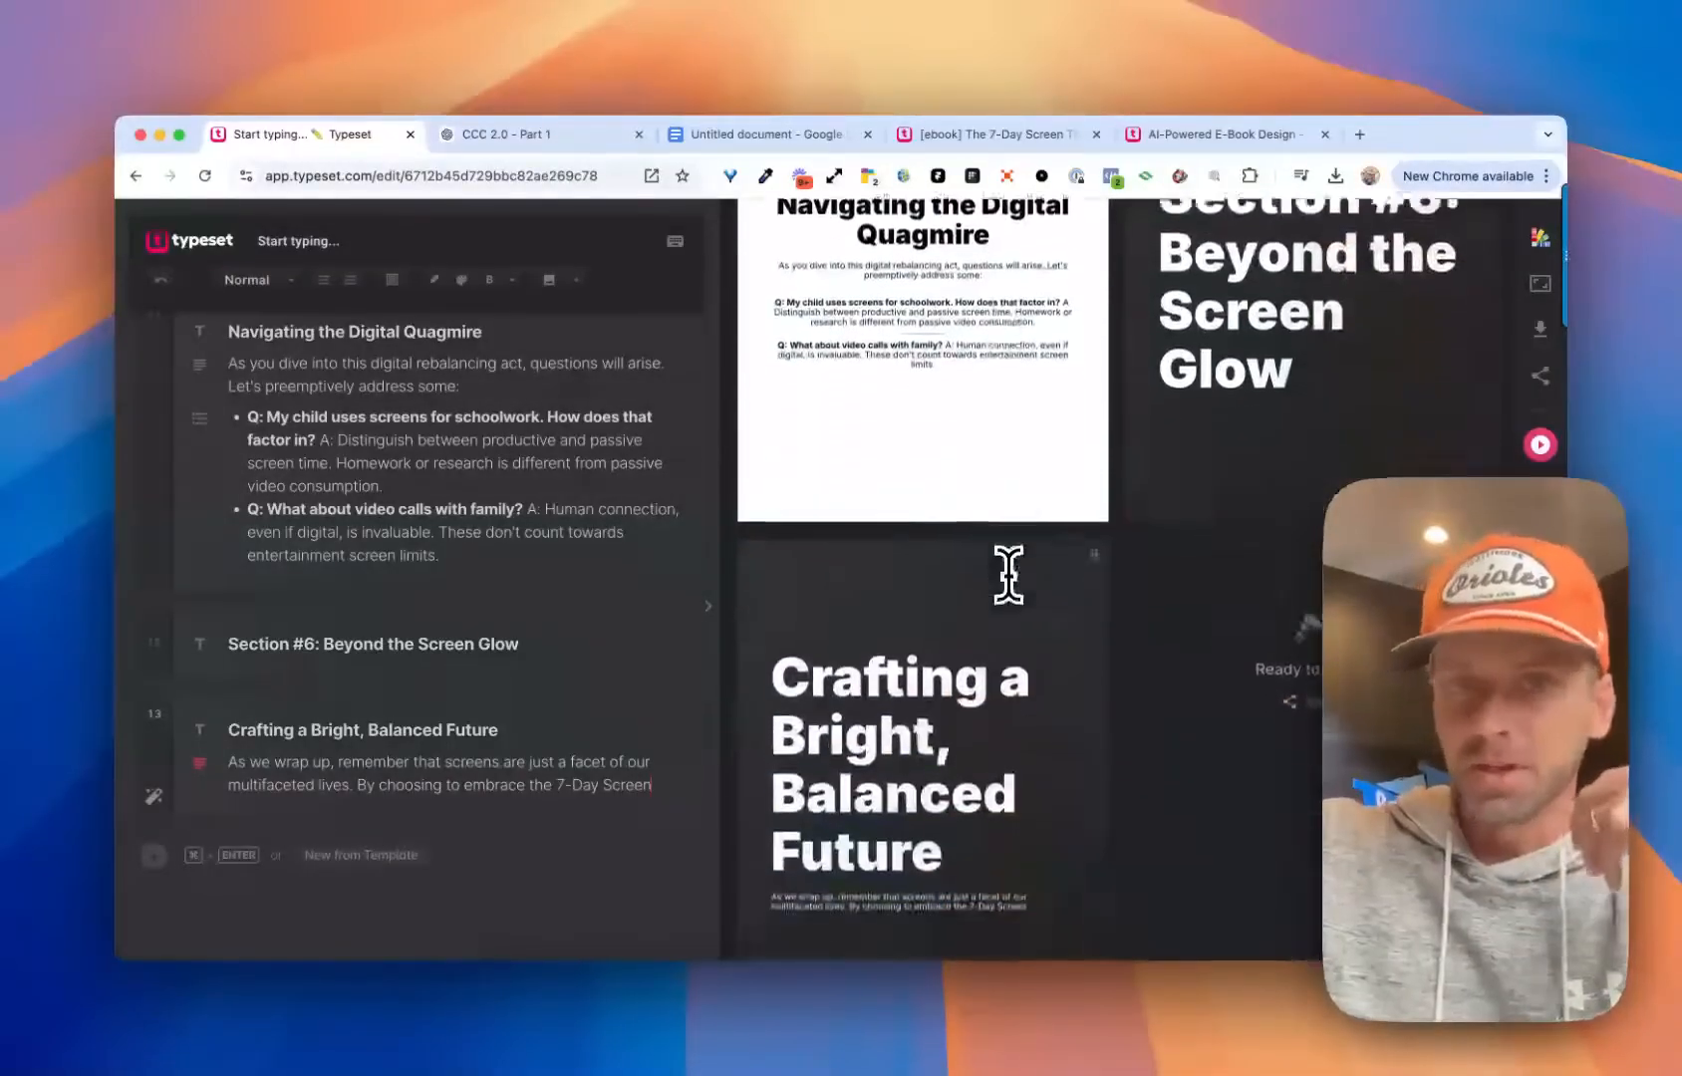
scroll(1008, 575, up, 20)
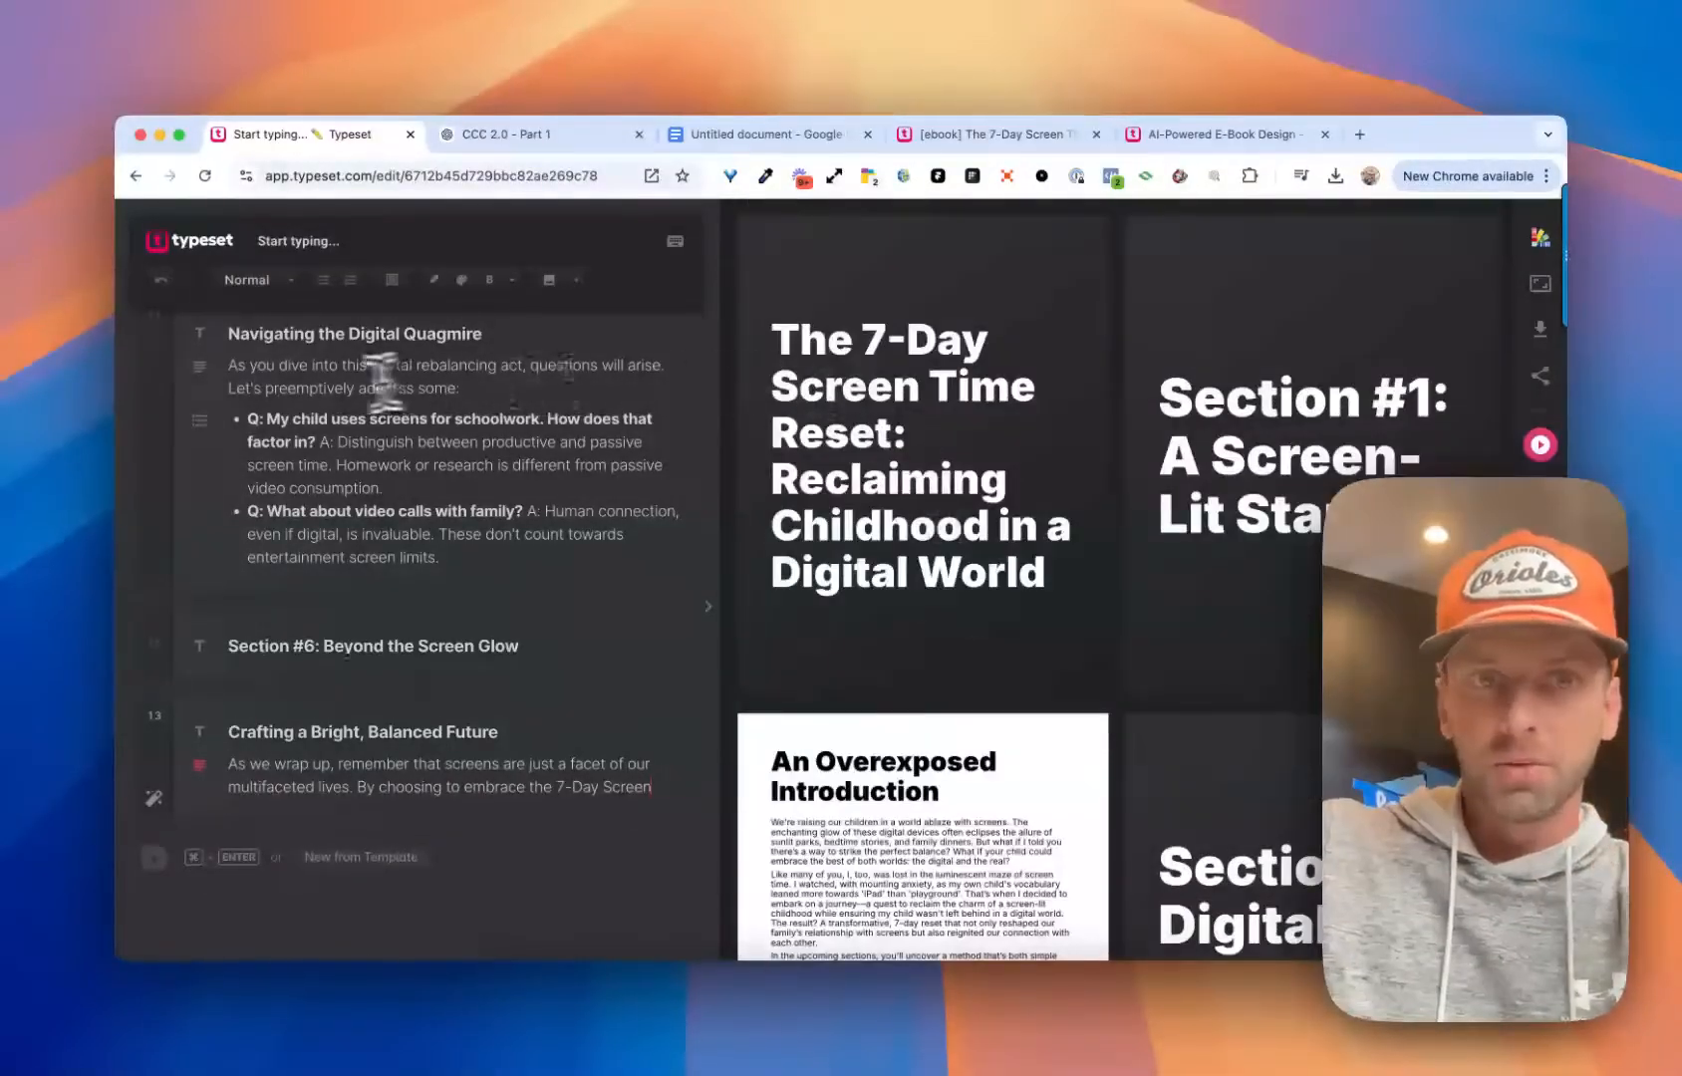
Apply the cover page design that places the title on white above the photo of a child using a tablet
scroll(385, 383, up, 20)
mouse_move(926, 398)
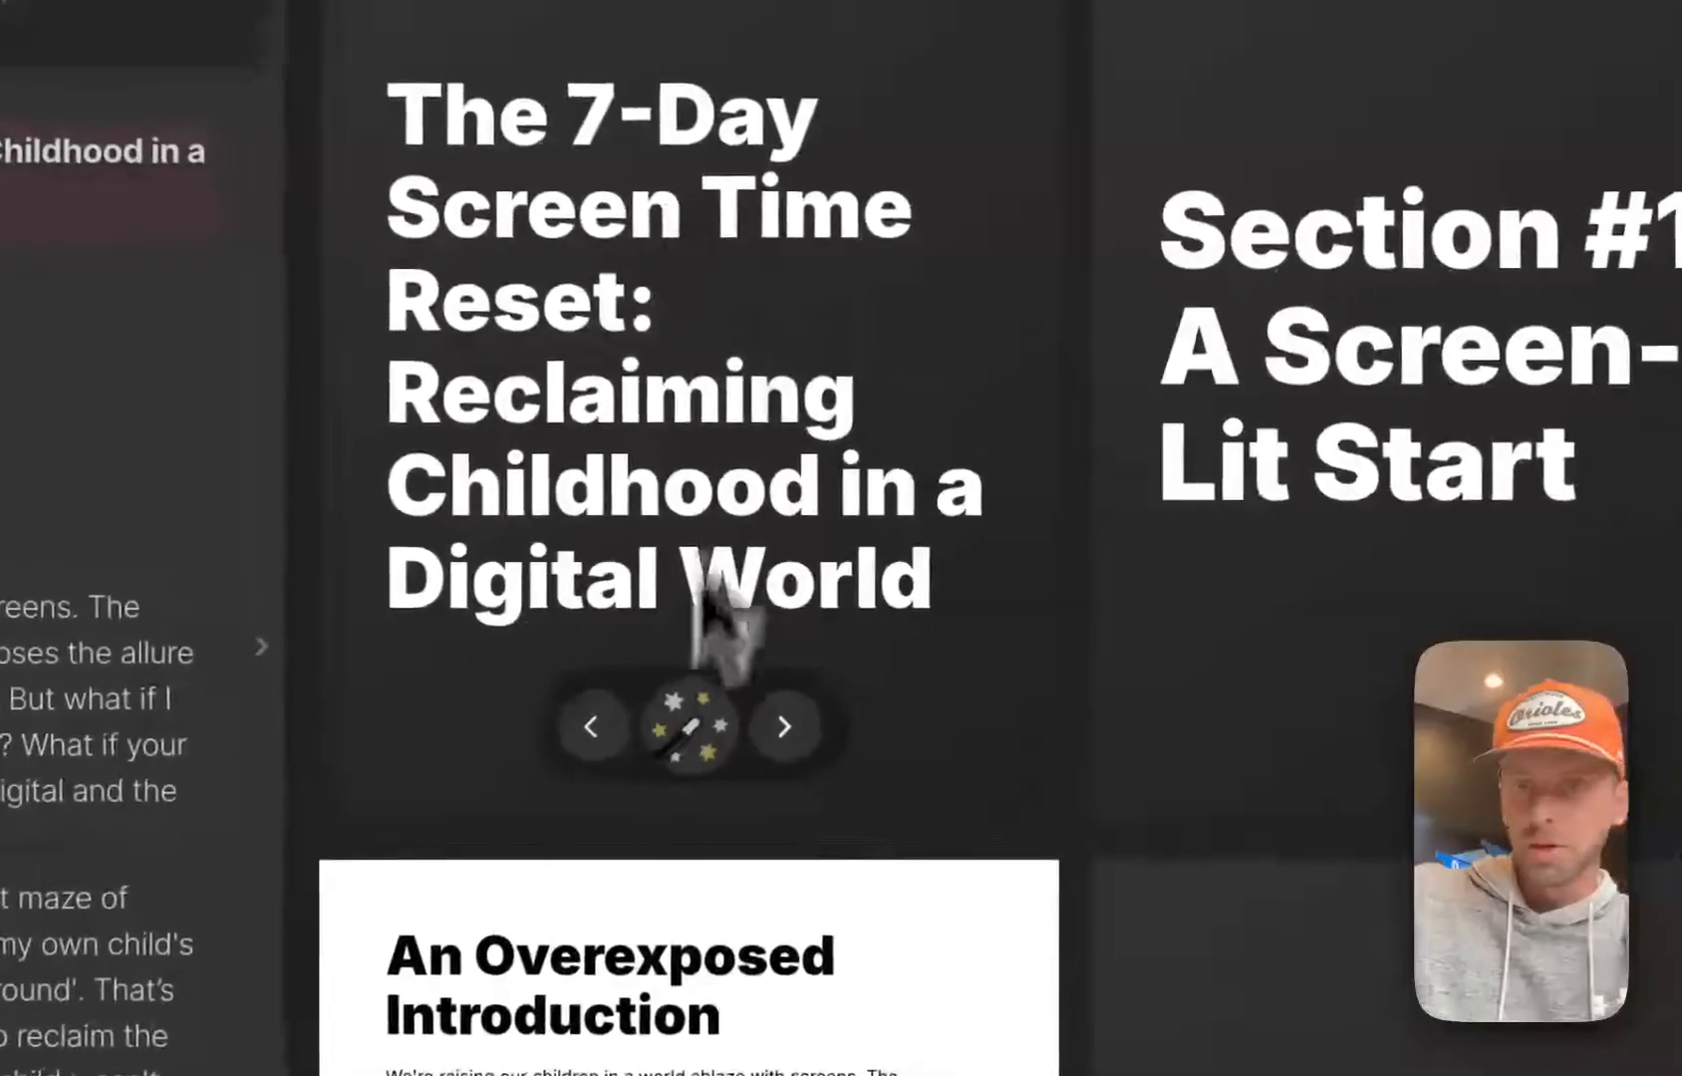
click(691, 726)
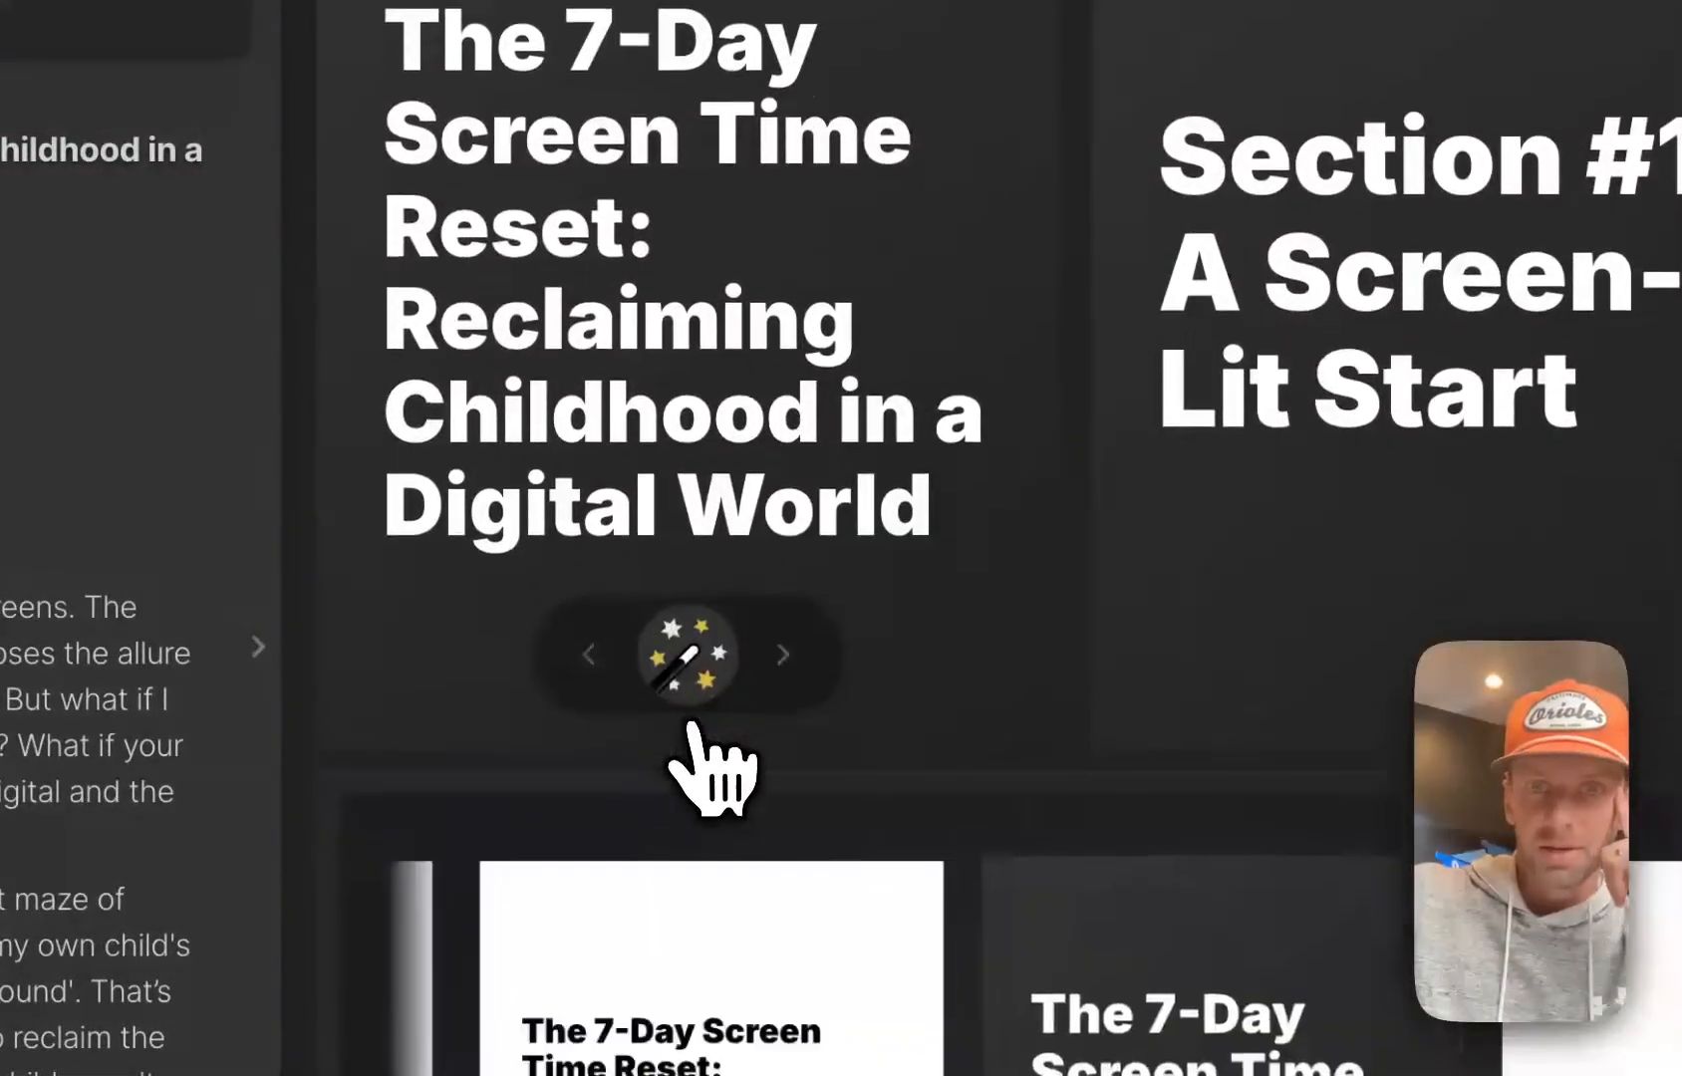
scroll(757, 698, down, 5)
scroll(1031, 792, left, 5)
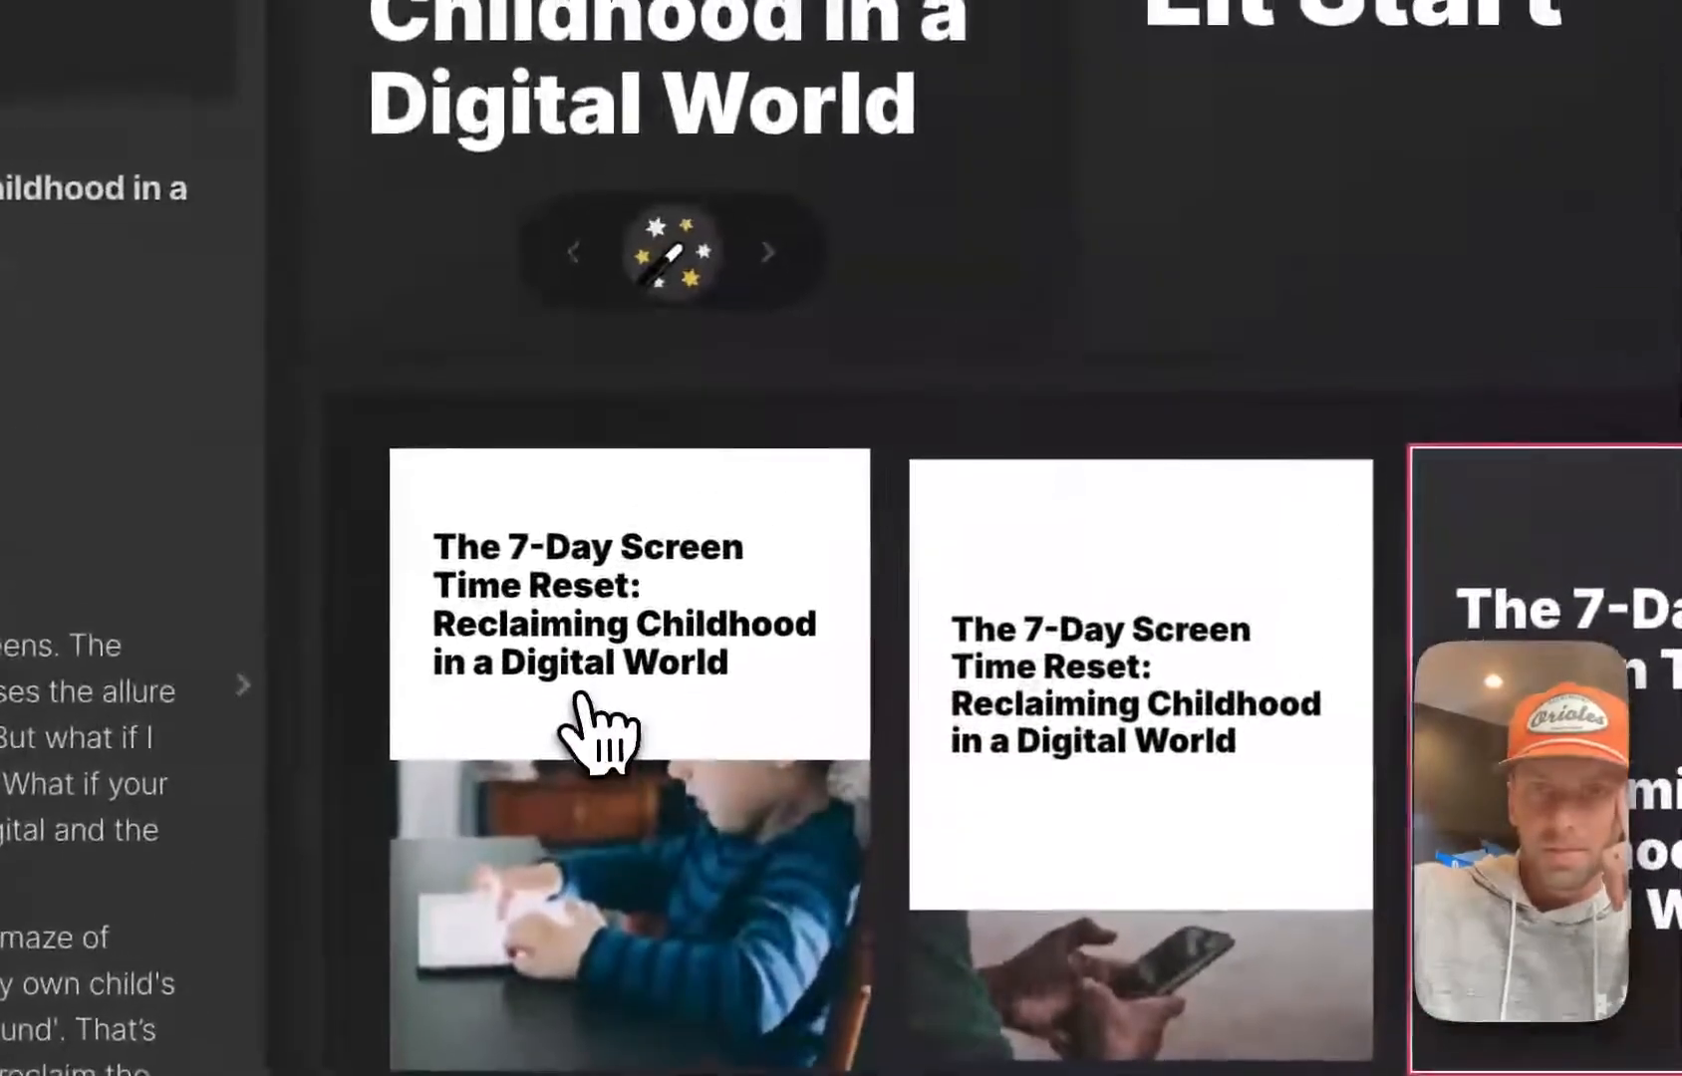
click(615, 496)
scroll(598, 738, up, 5)
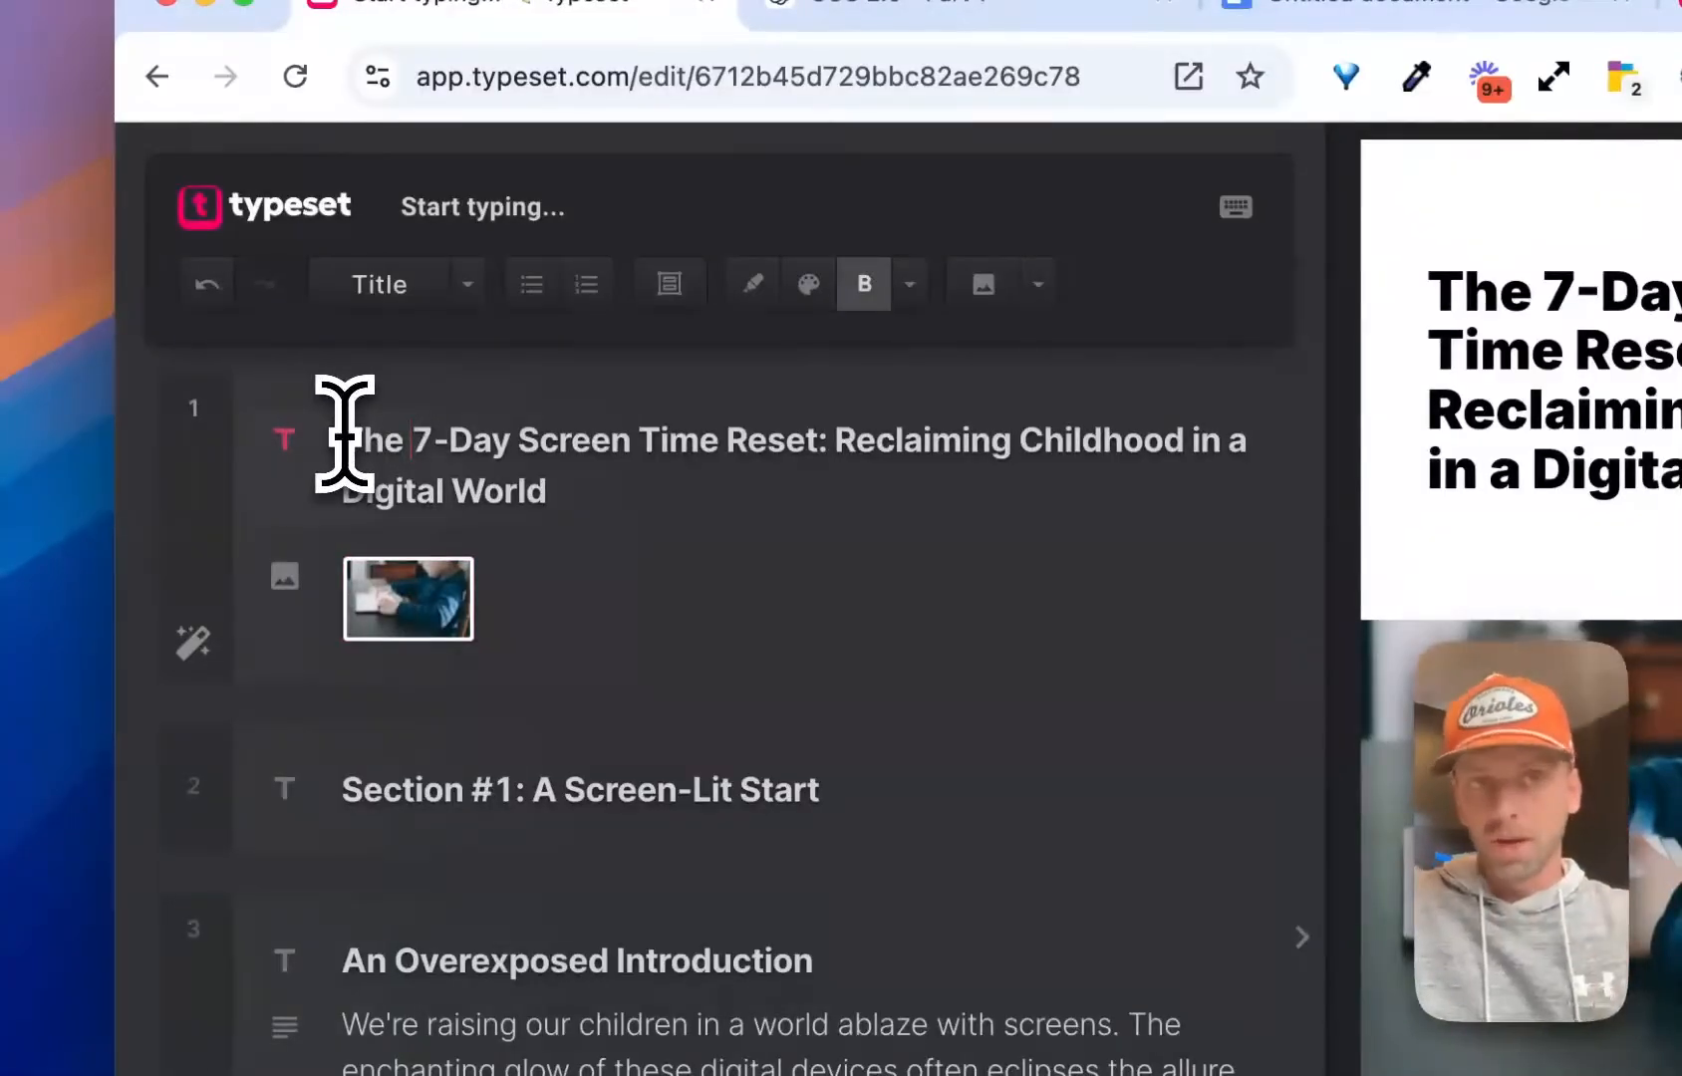
Reposition the child-with-tablet photo within its frame on the cover page and apply the adjustment
drag(343, 438, 533, 593)
click(533, 485)
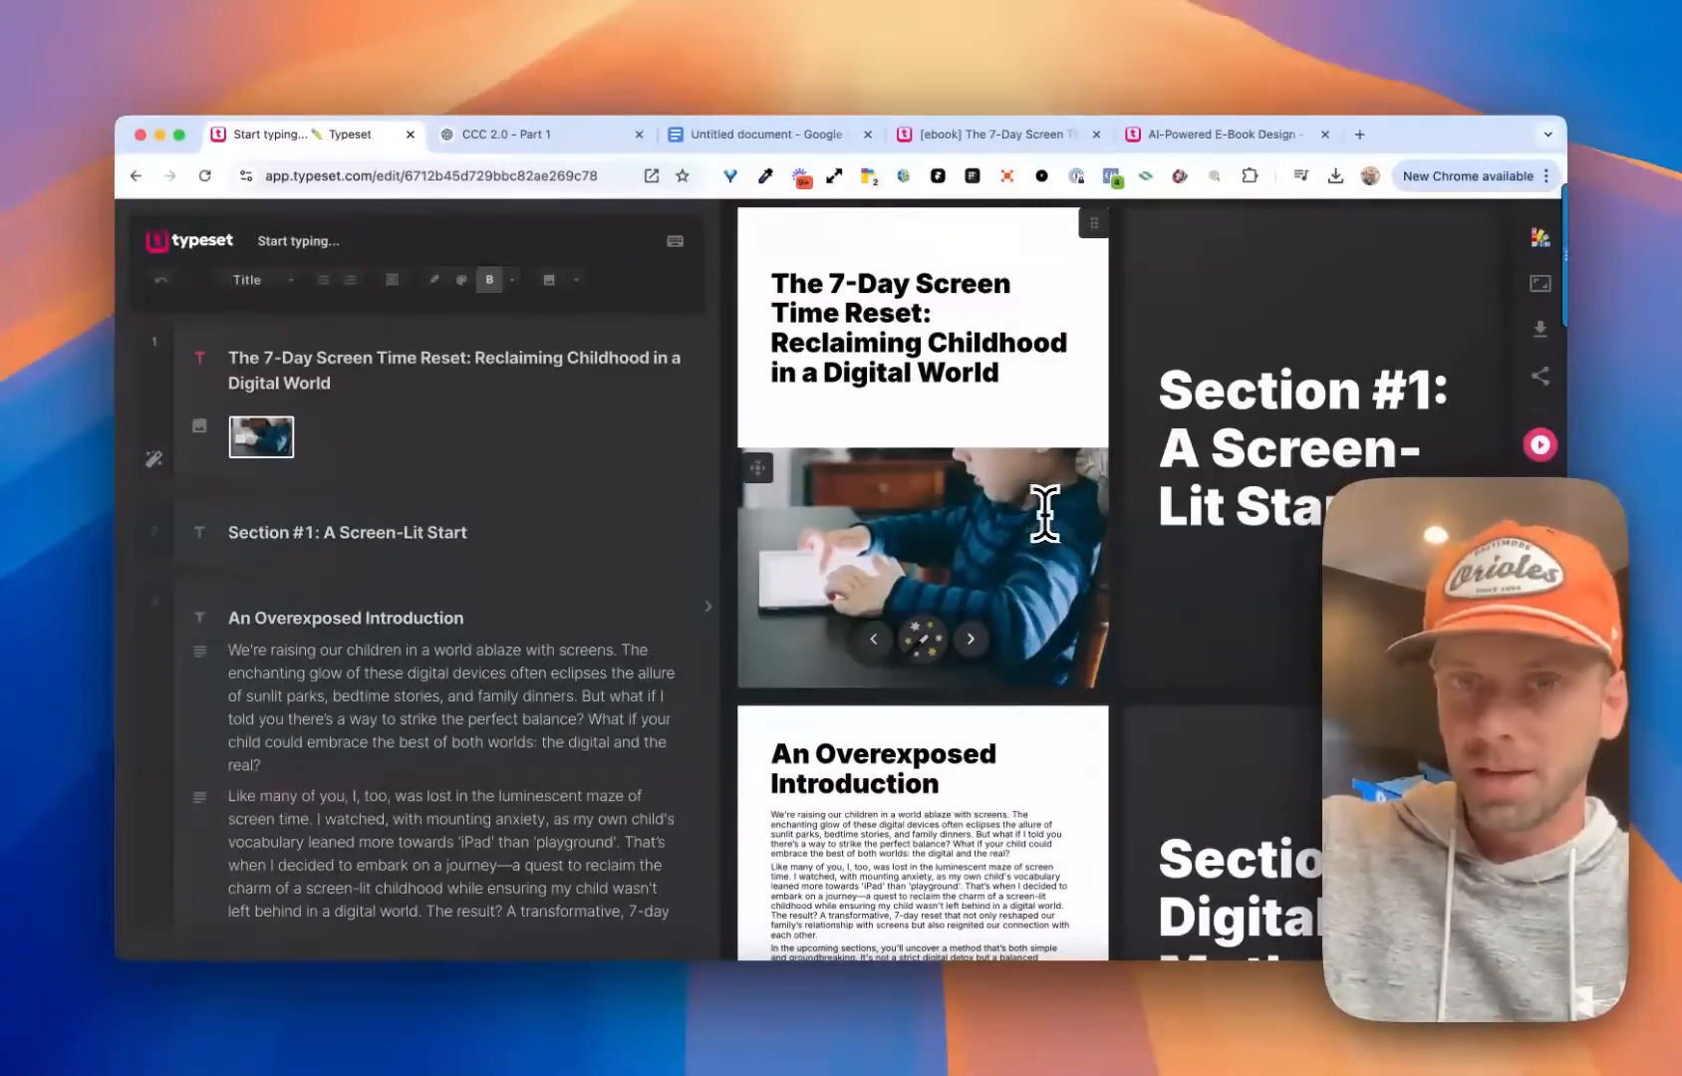
click(768, 481)
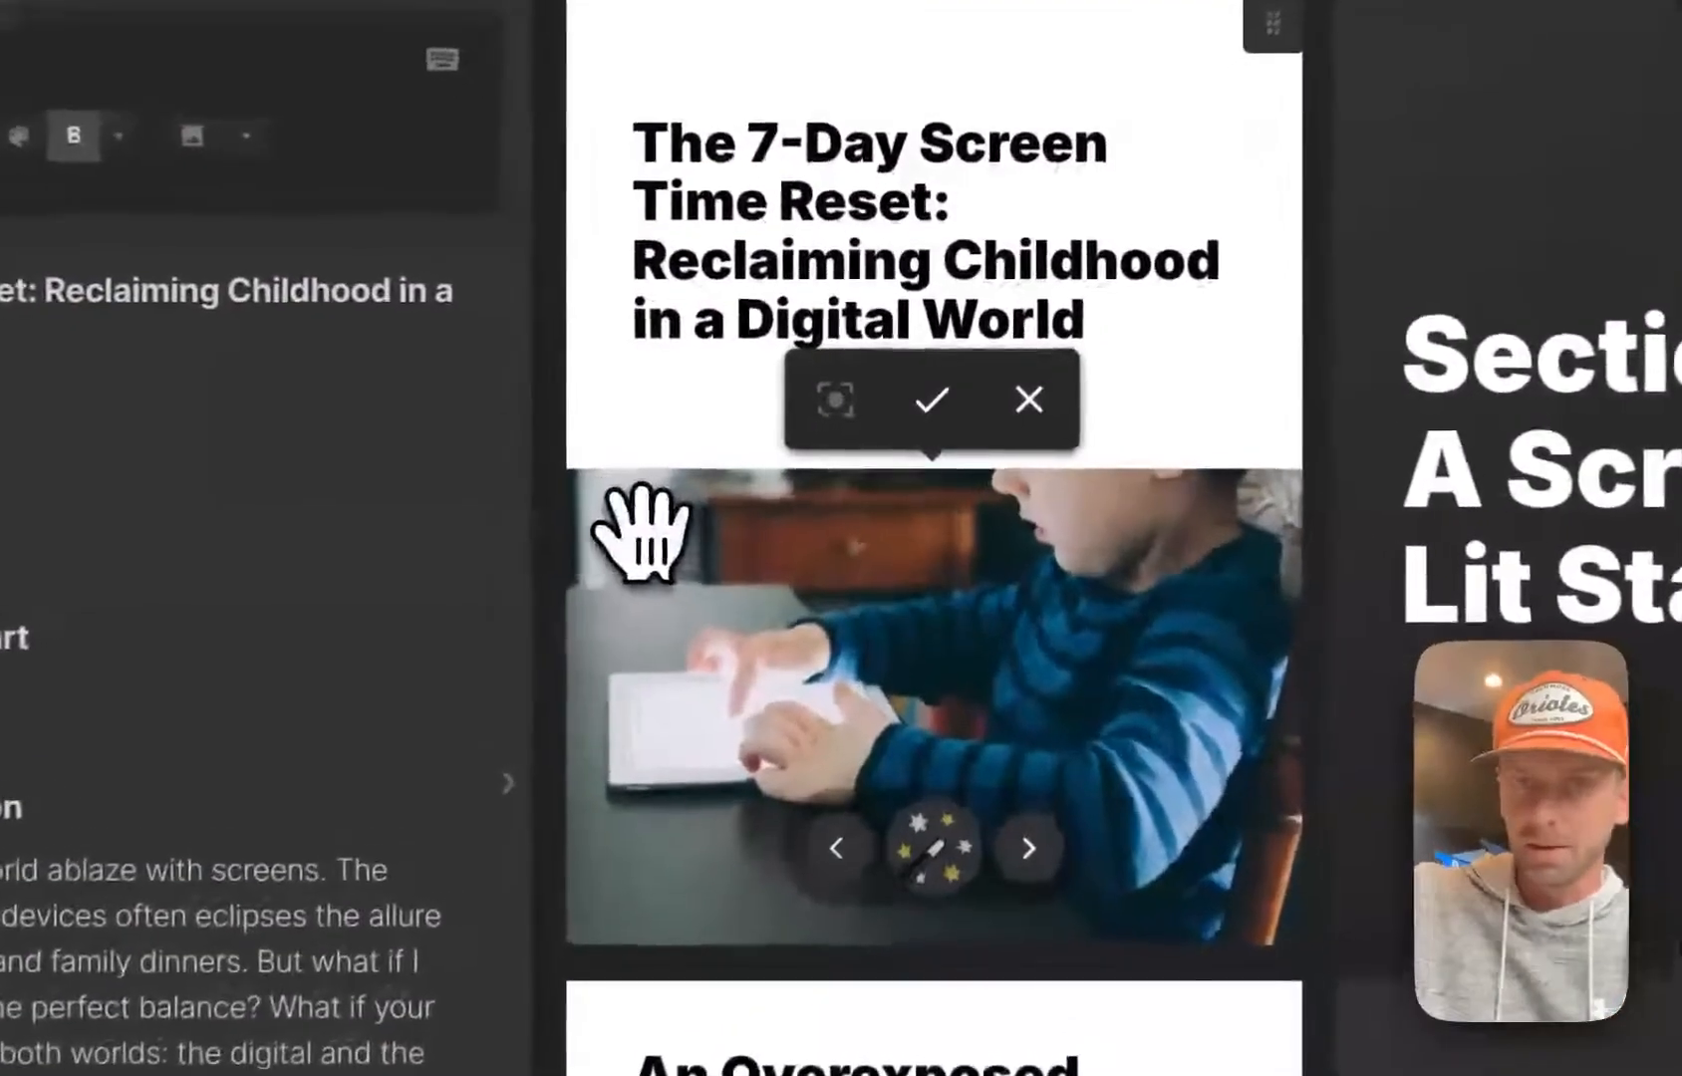
drag(929, 686, 1116, 553)
click(932, 397)
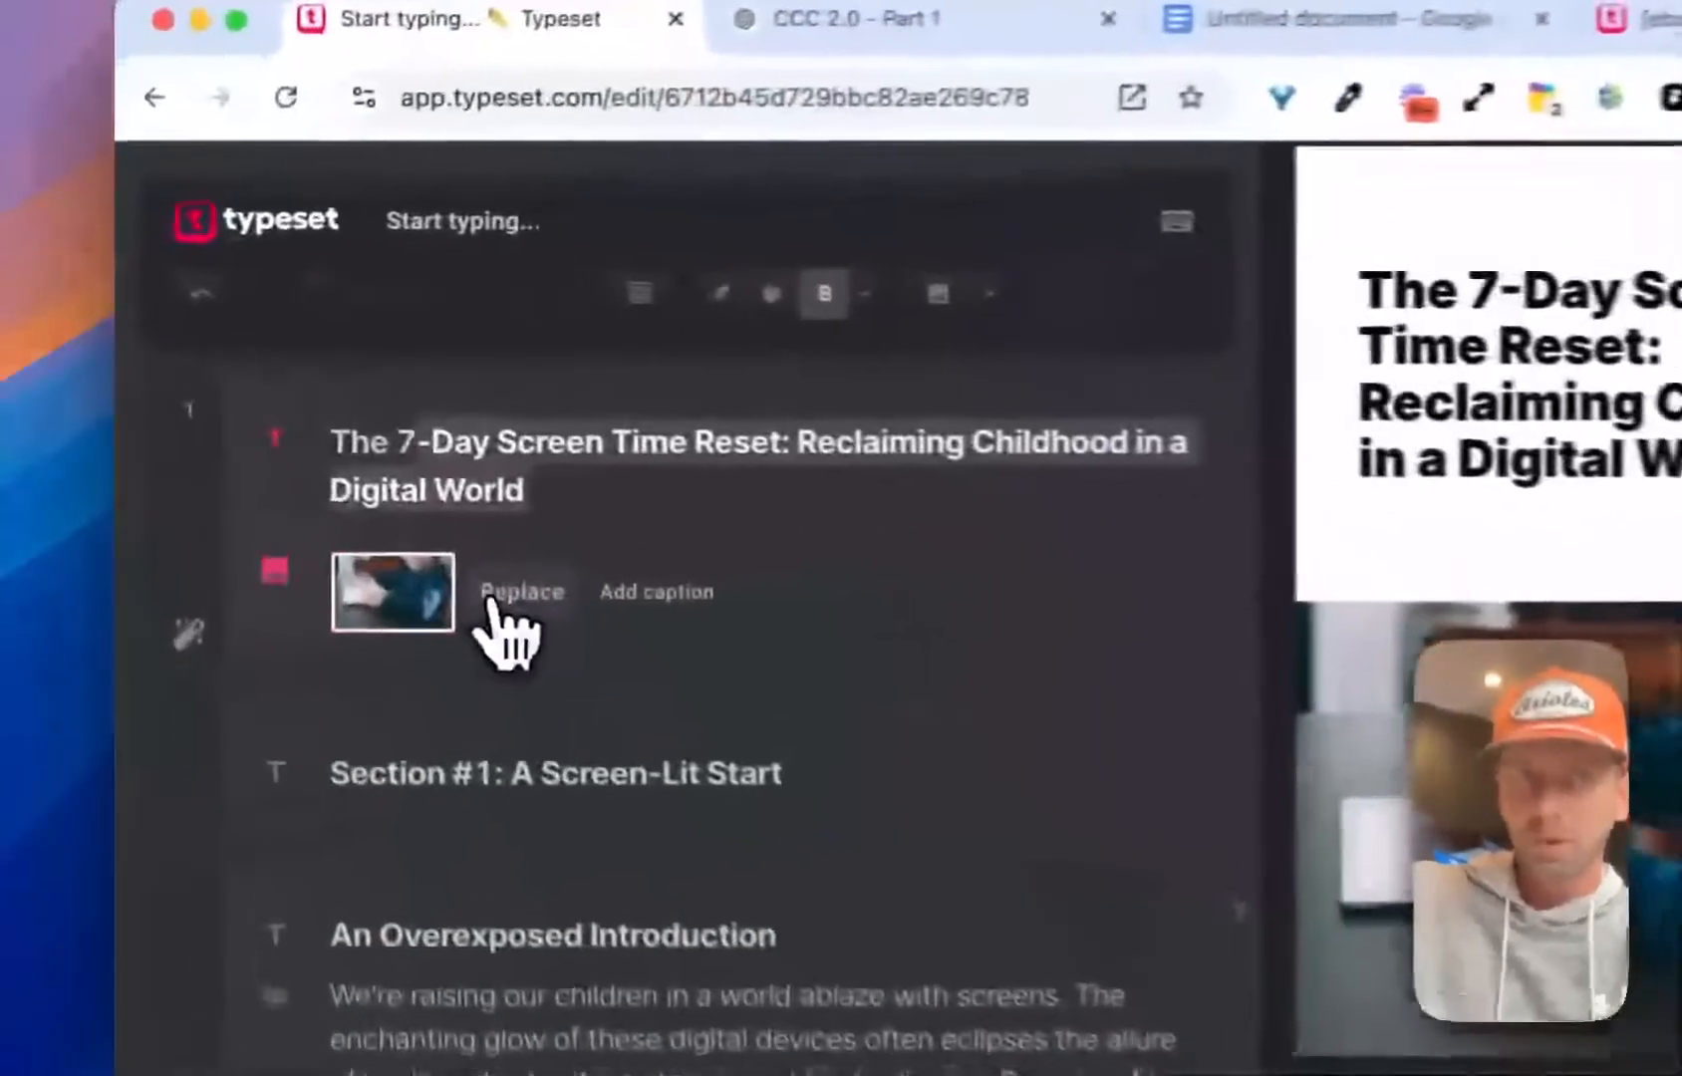
click(650, 570)
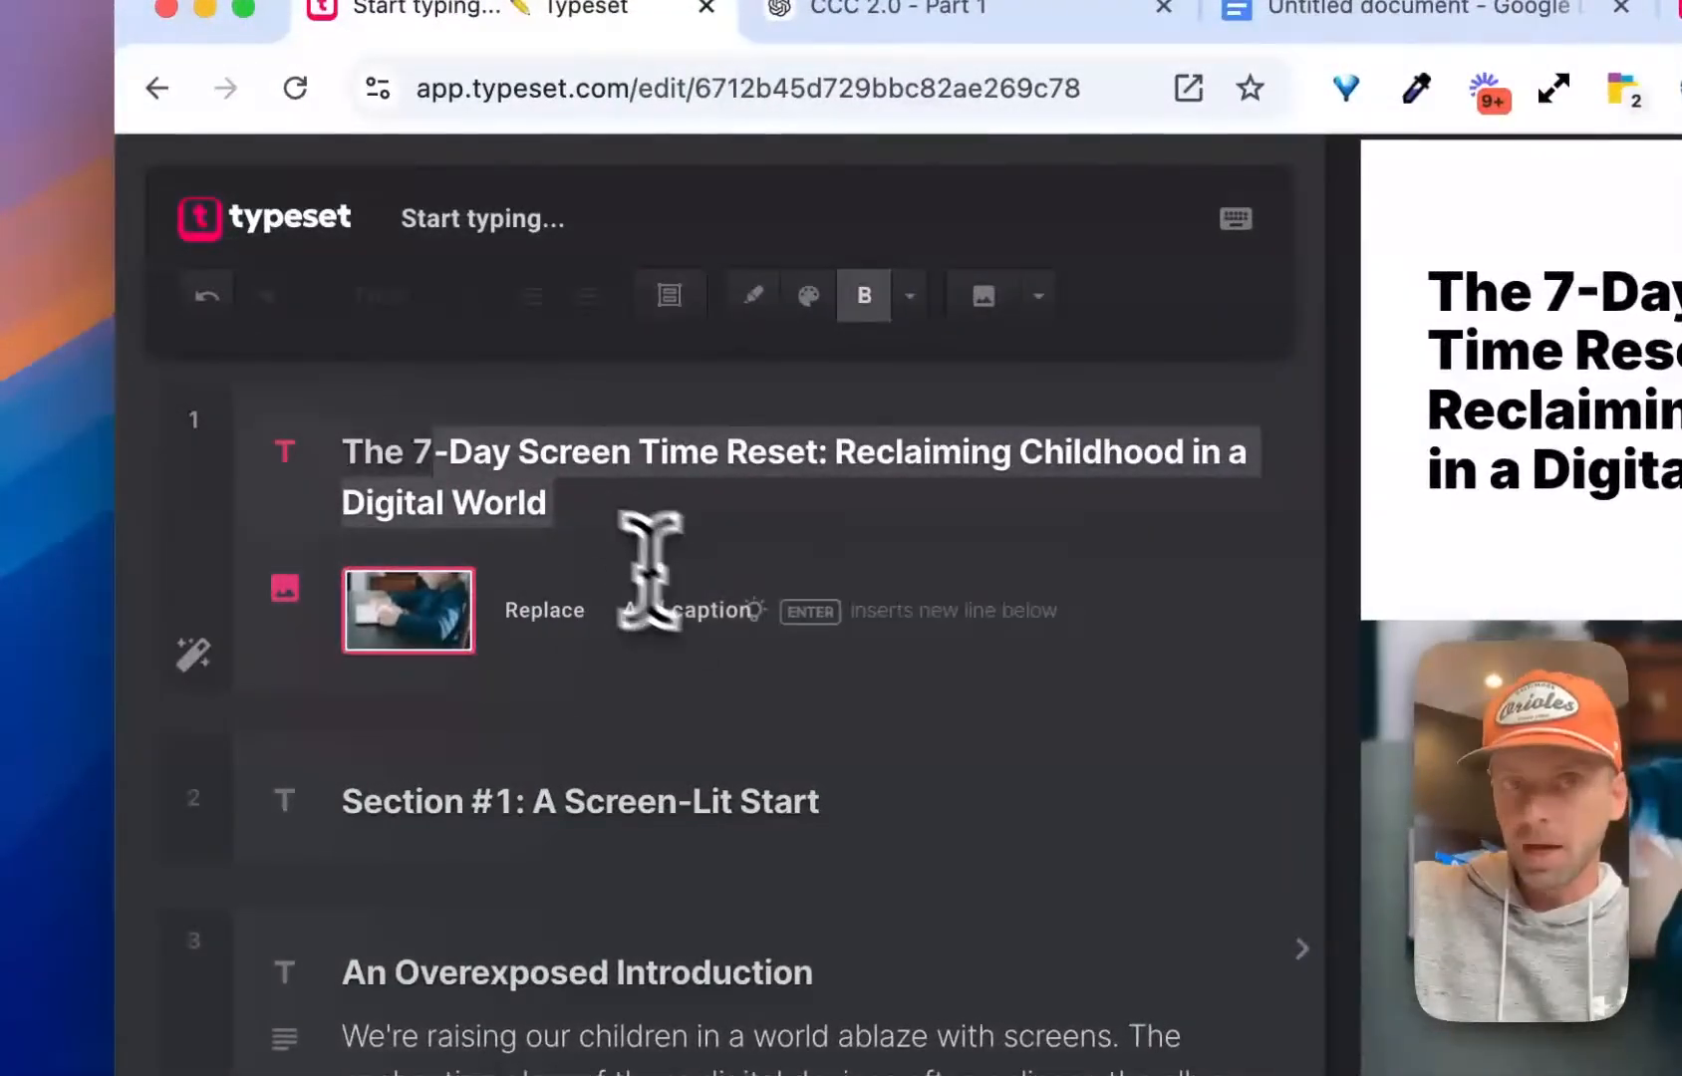
click(580, 506)
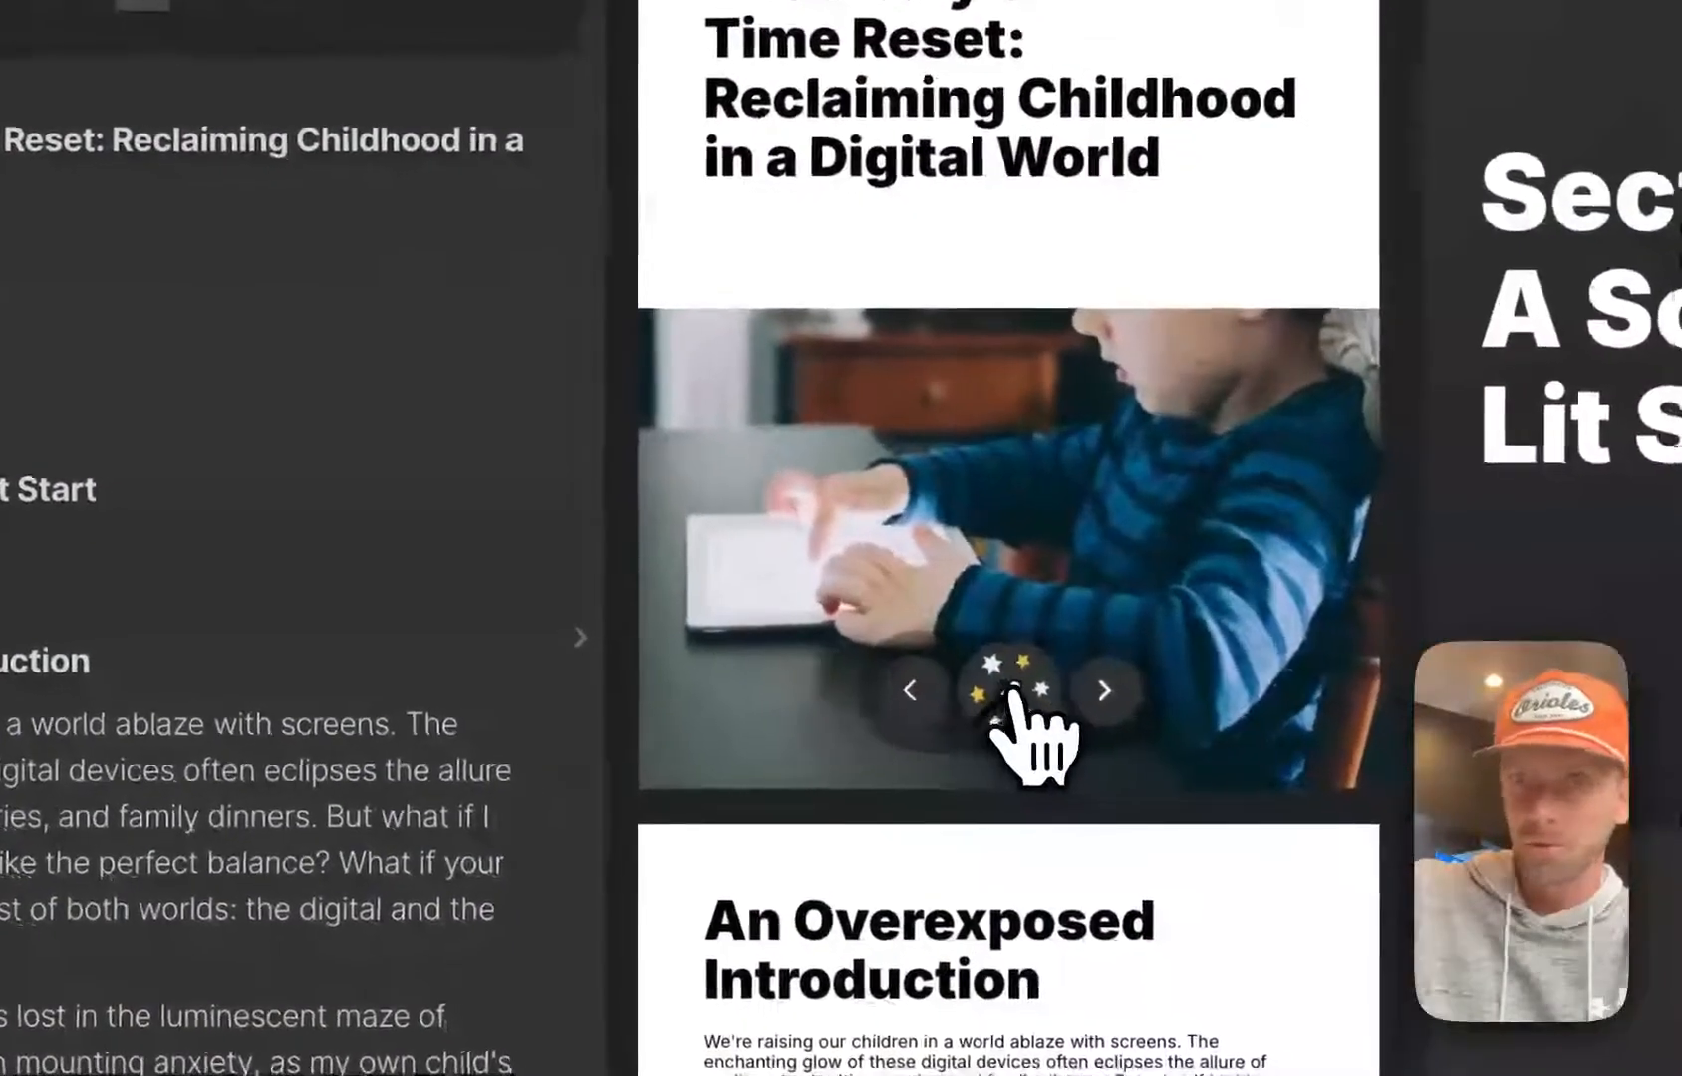
Change the cover page design to the full-page photo with the title in a white box over its lower part
click(1012, 696)
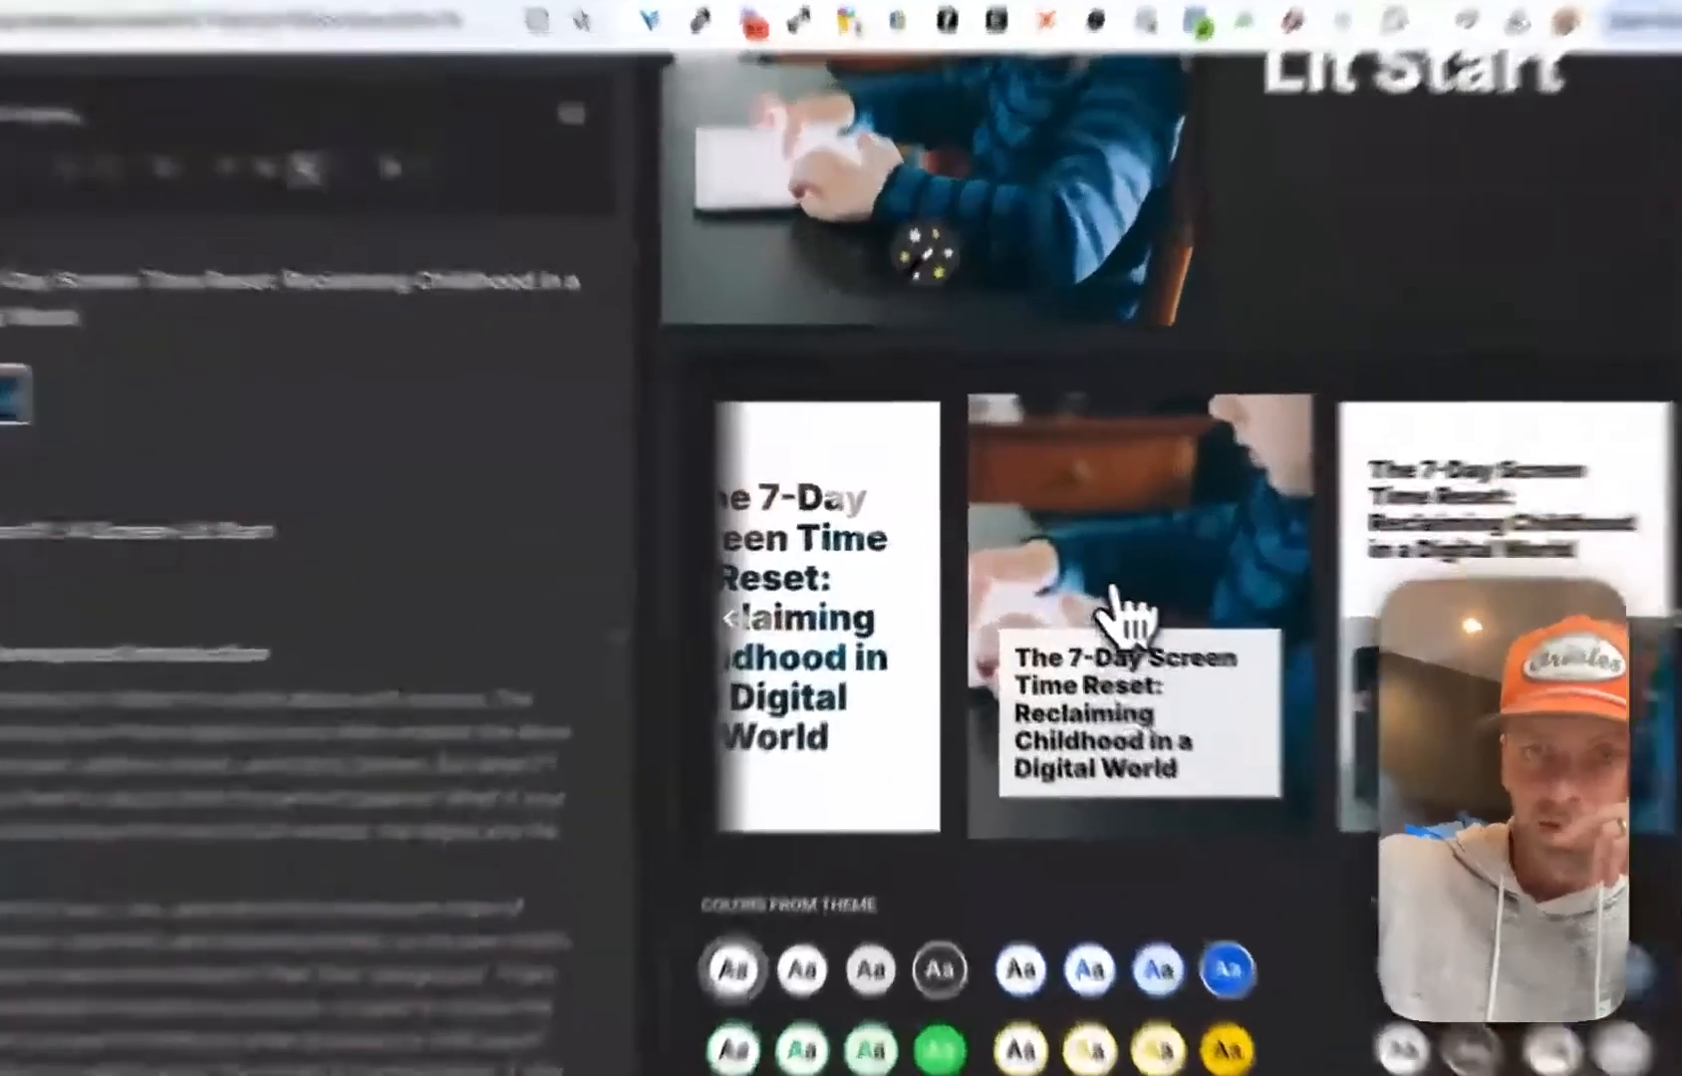
click(1067, 658)
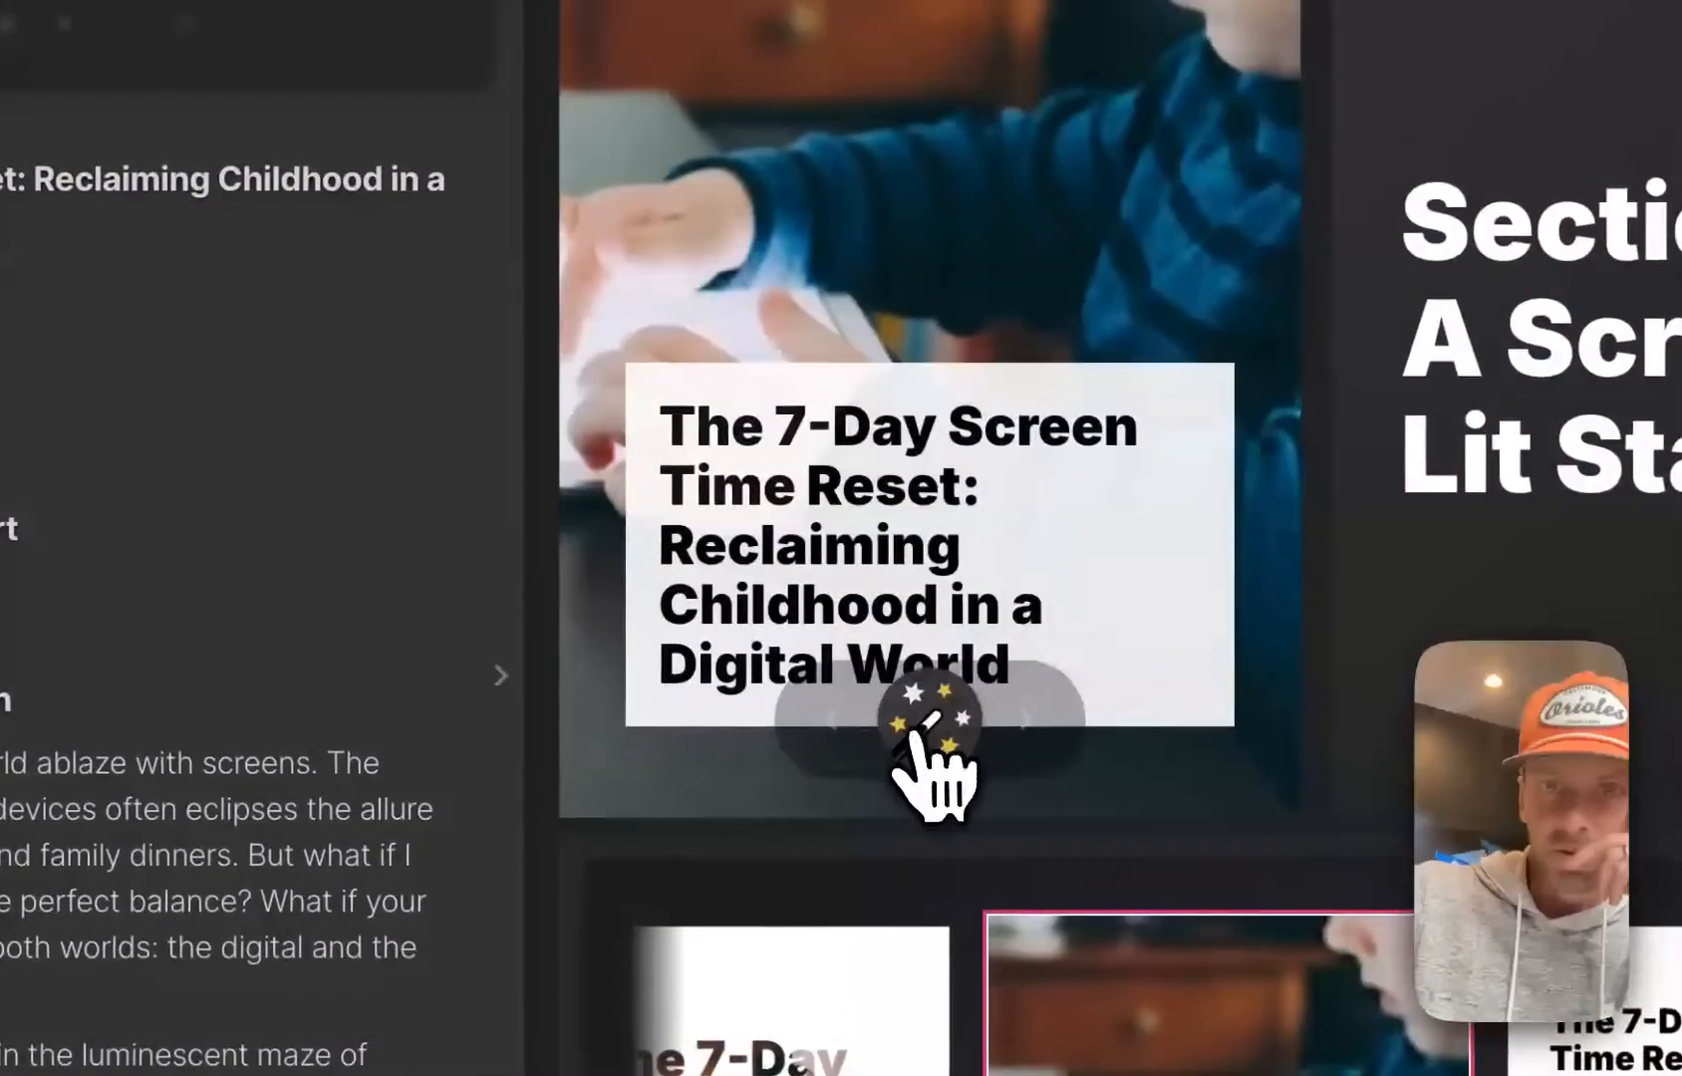
click(914, 736)
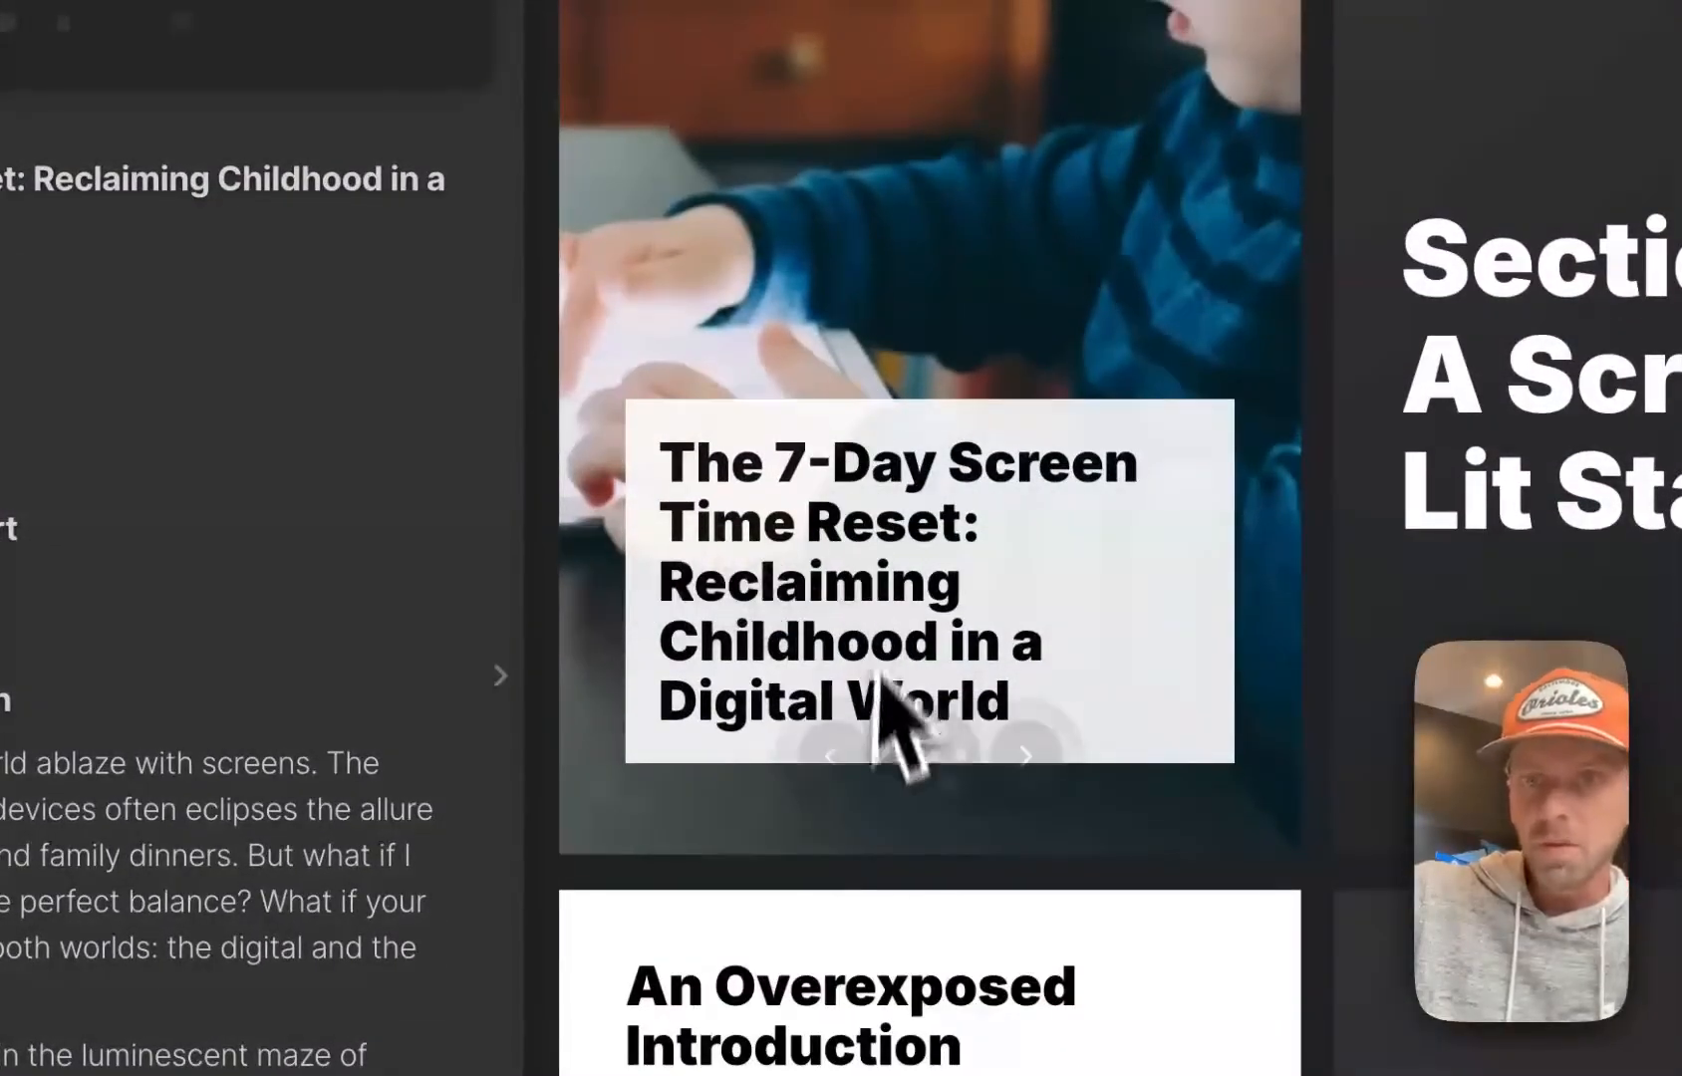
Recolour the cover's title box from the theme colors, trying the green schemes and settling on solid blue with white text
click(912, 735)
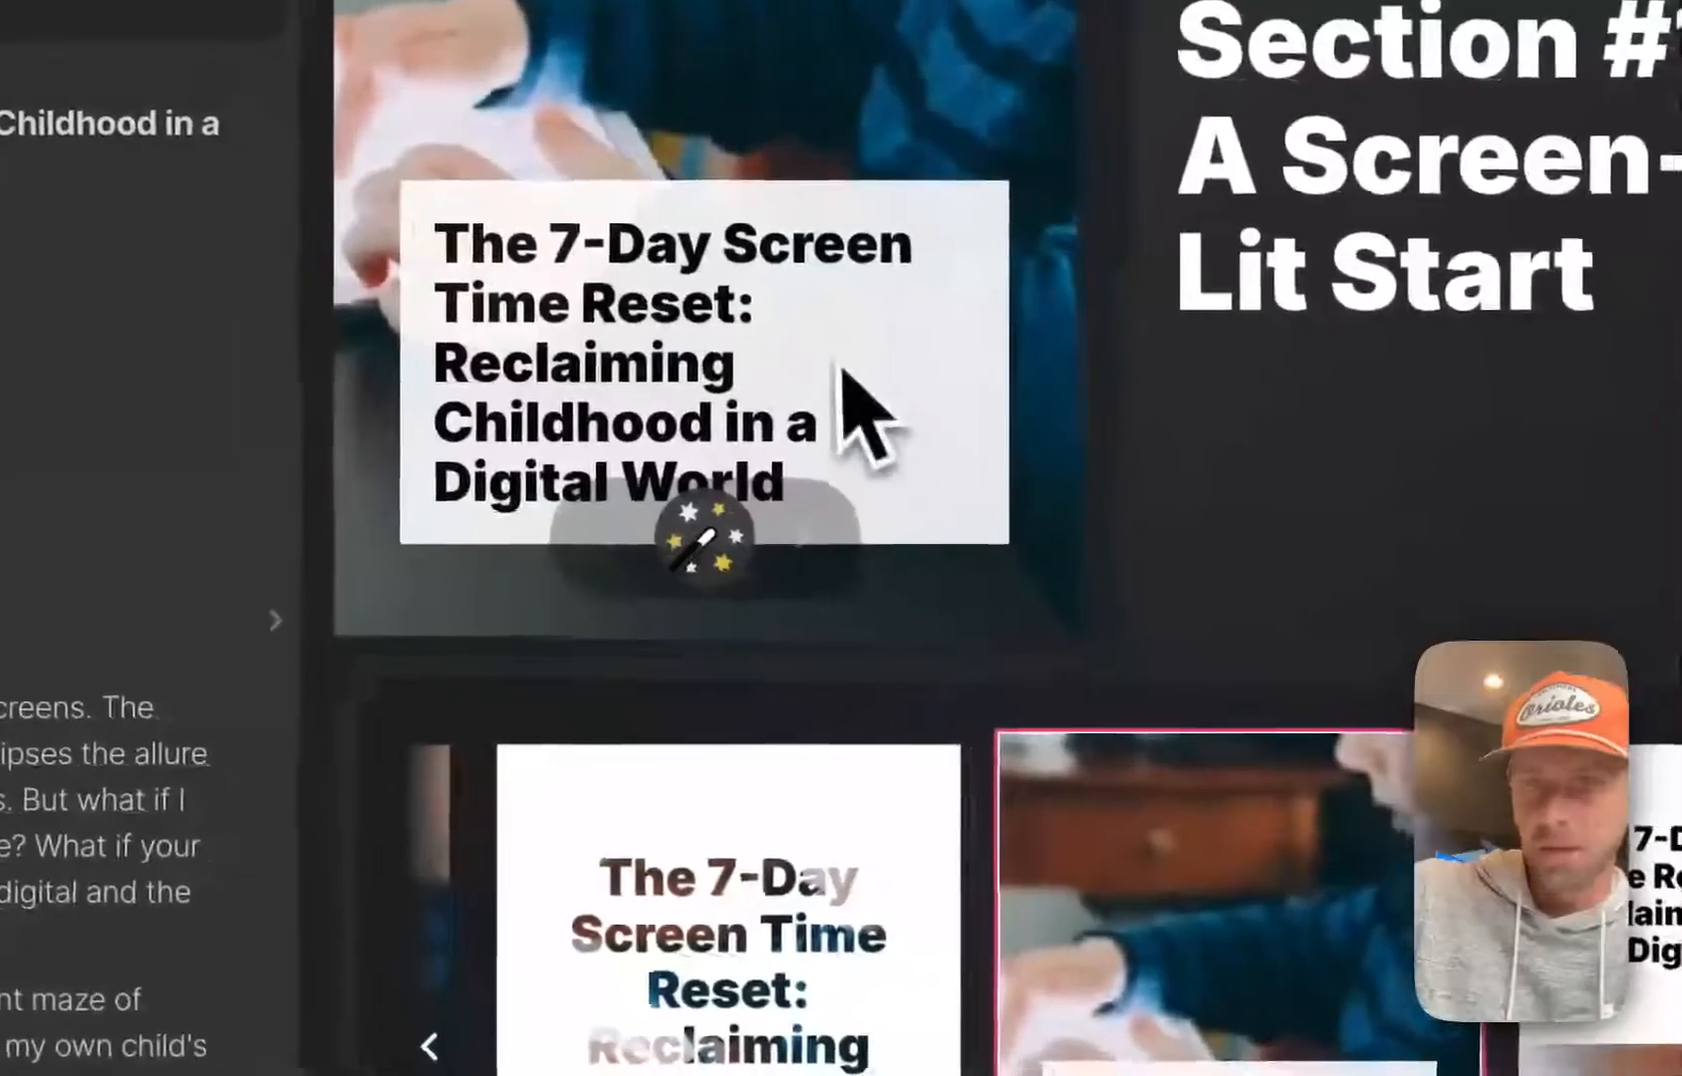
scroll(921, 700, down, 5)
scroll(925, 700, down, 2)
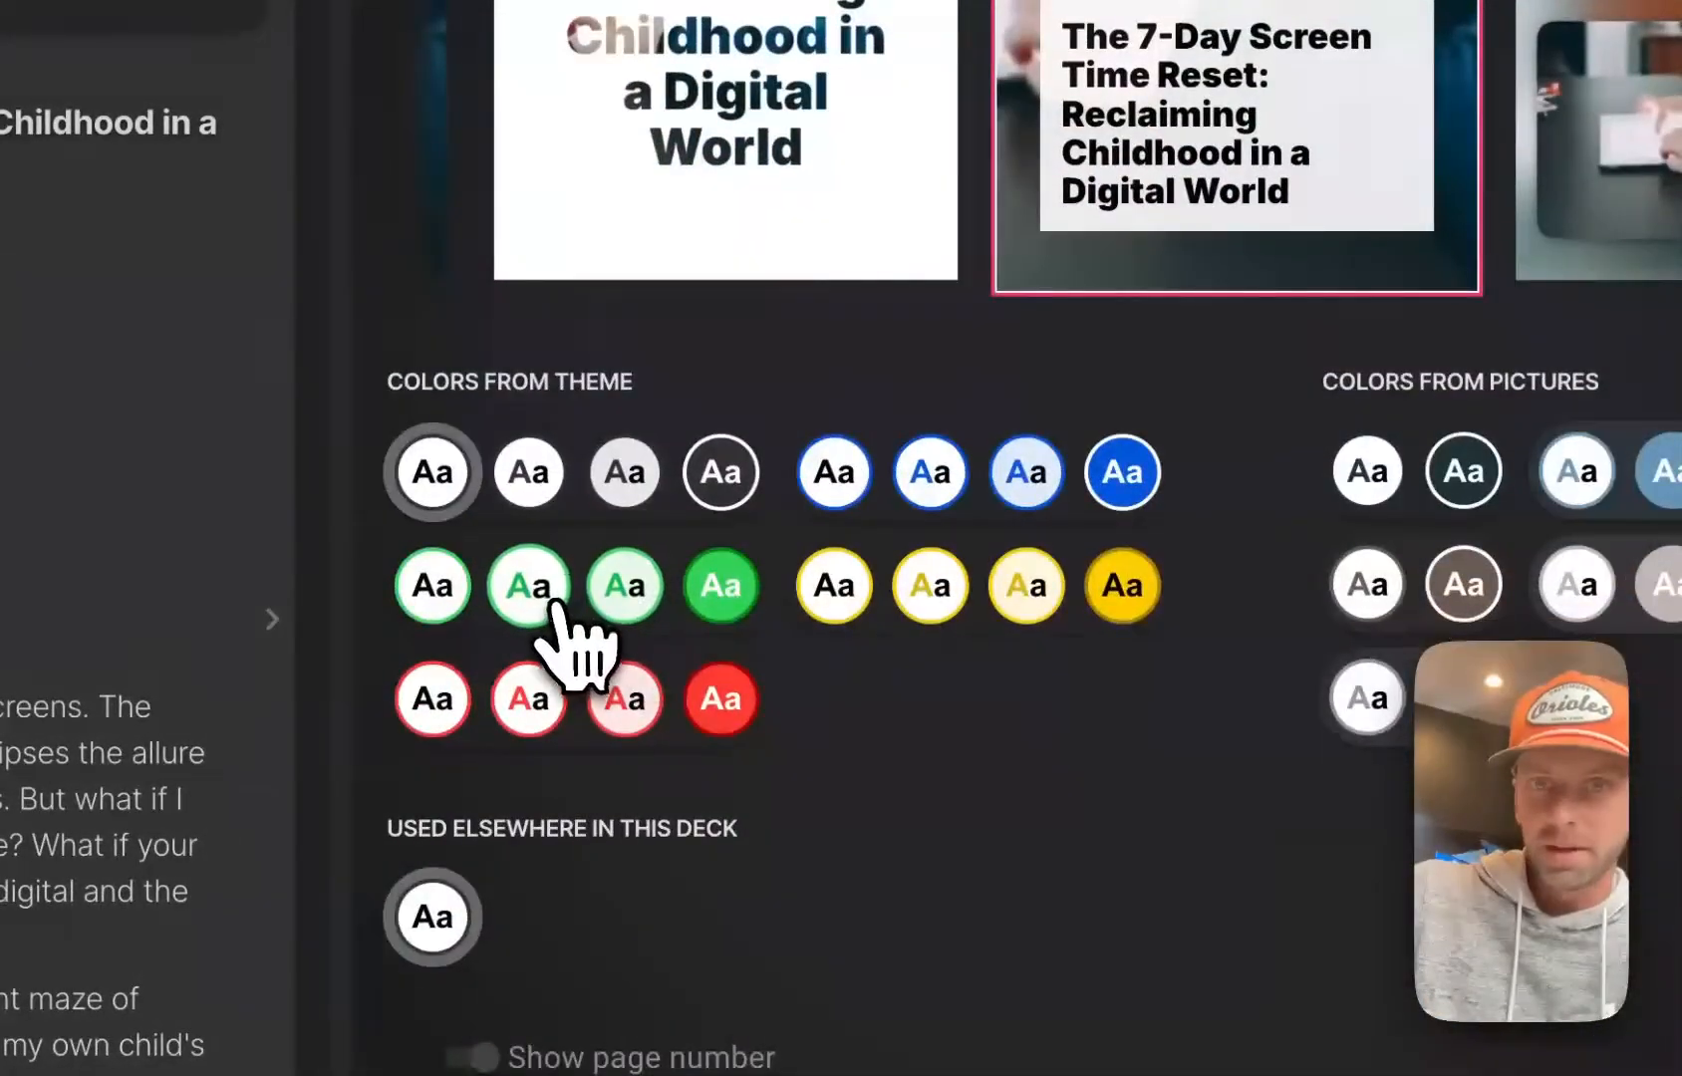
click(528, 585)
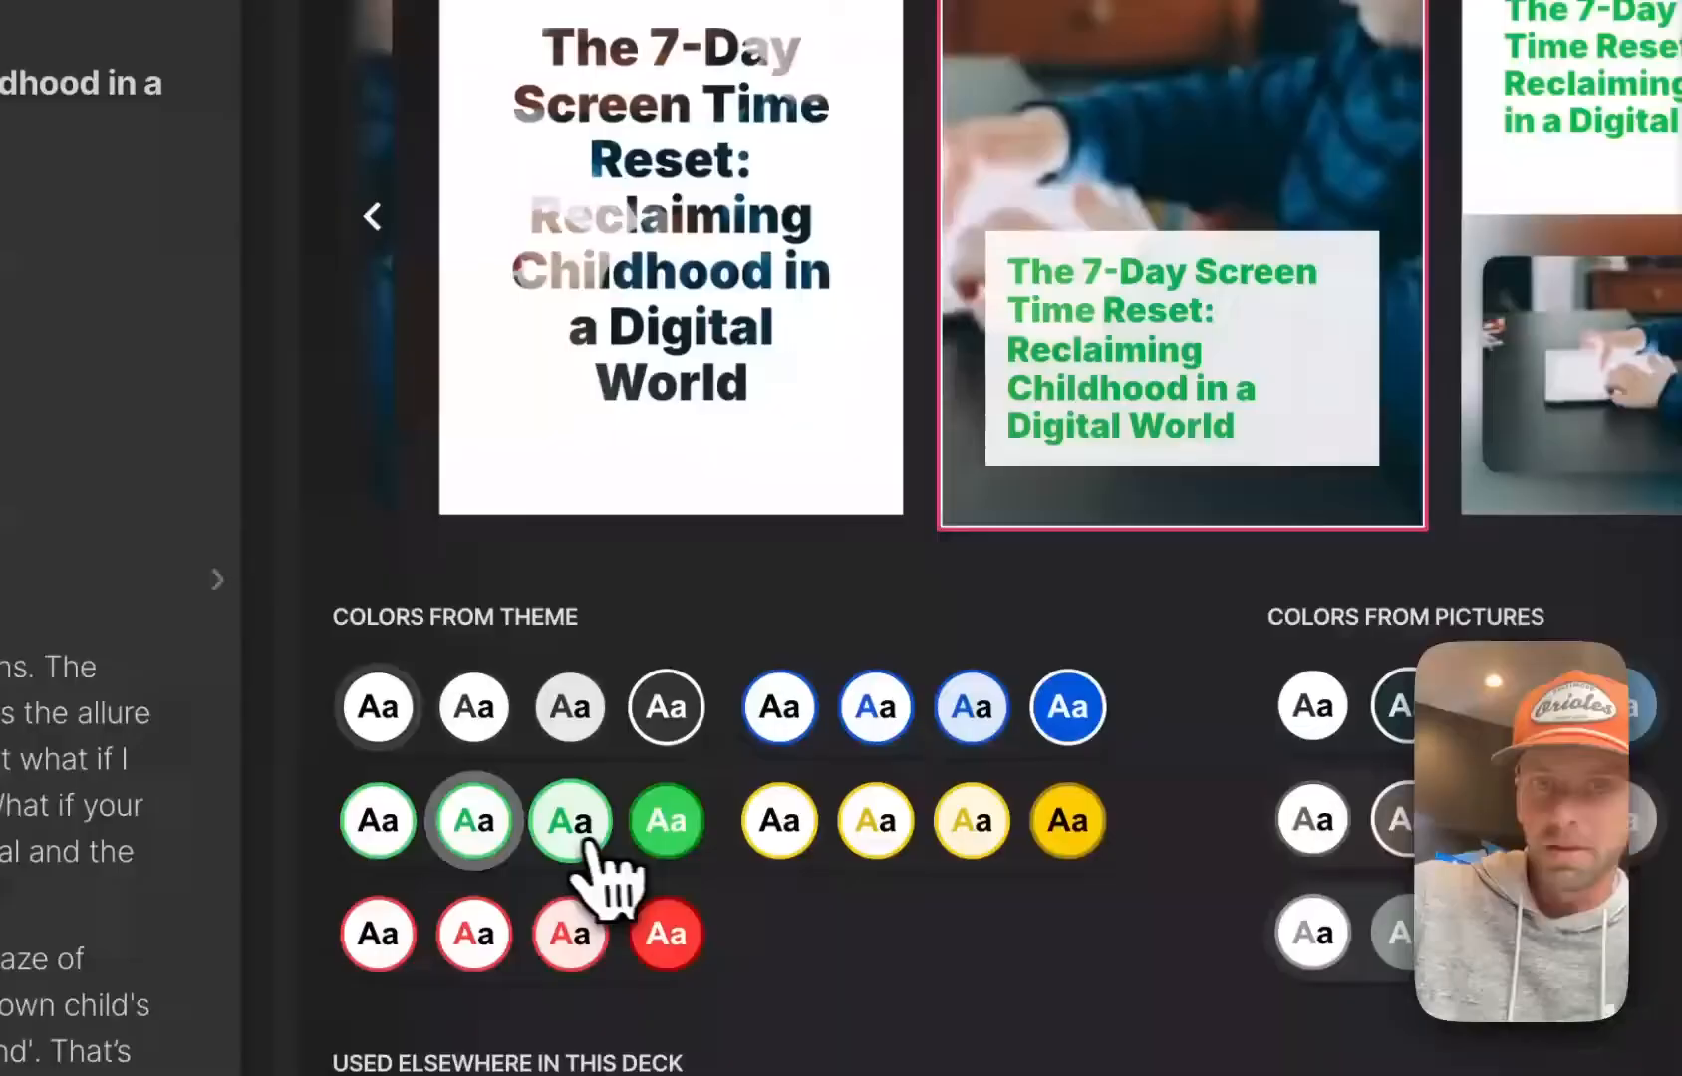
click(625, 863)
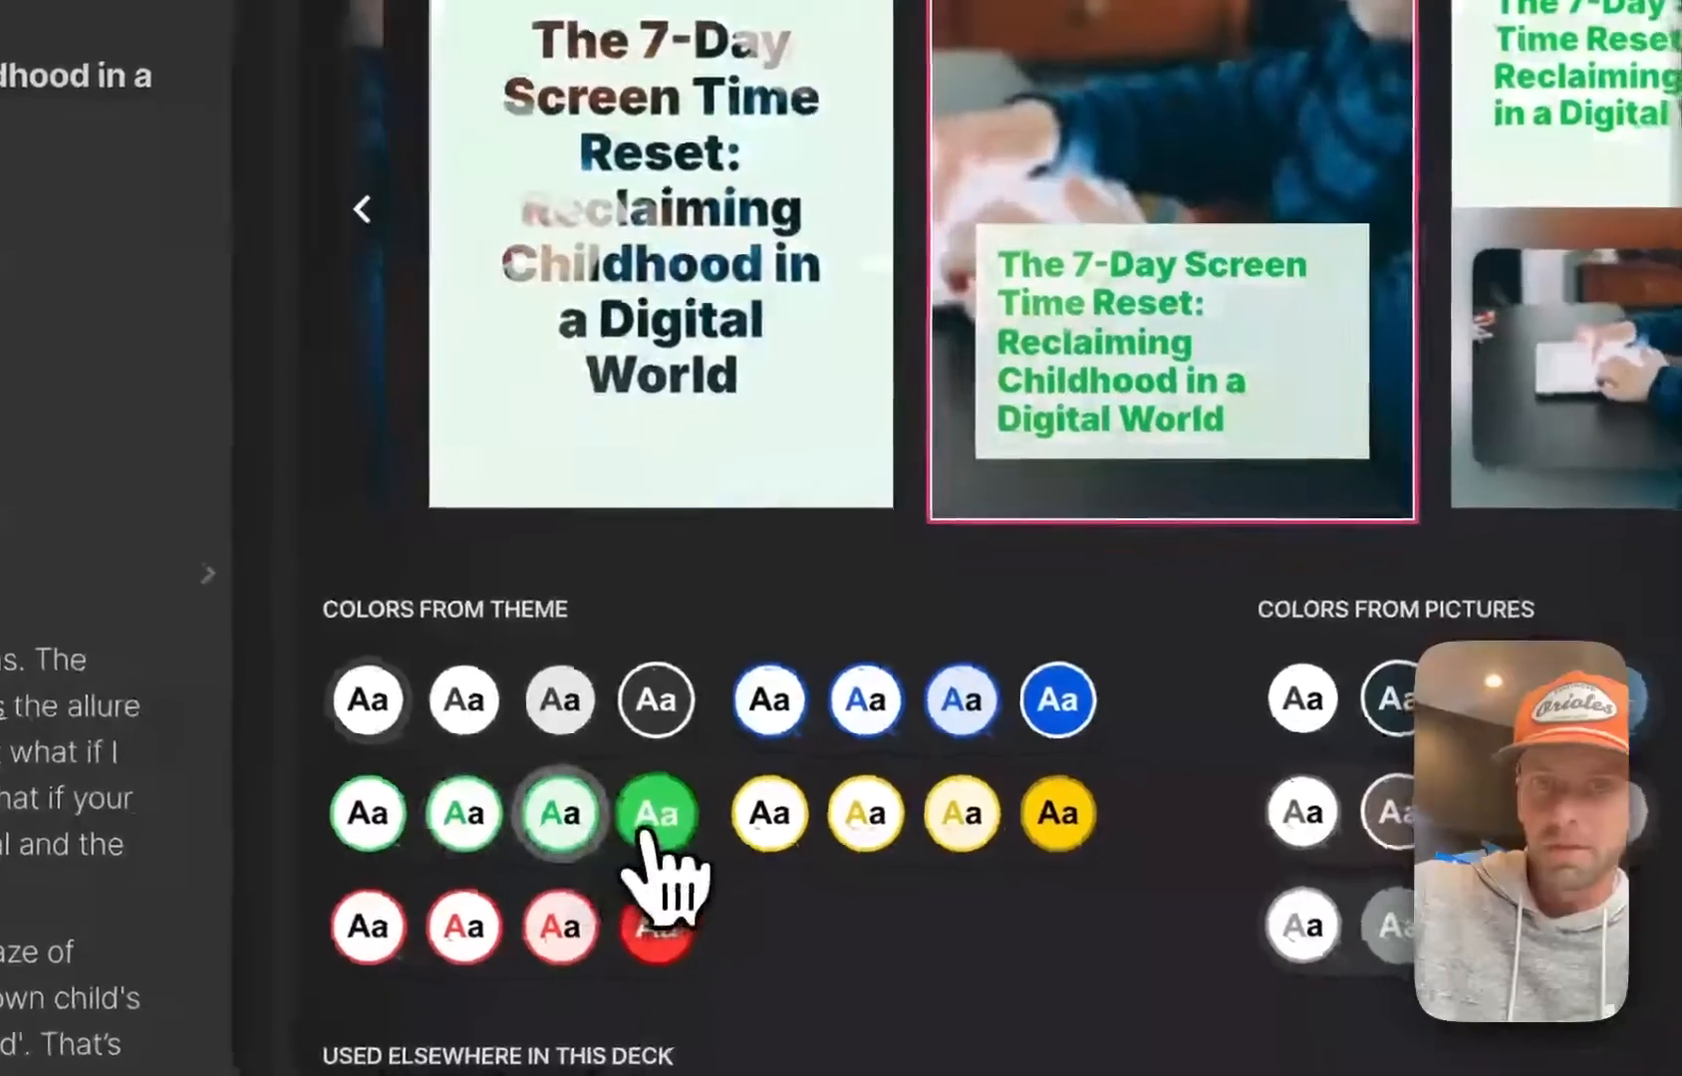
click(653, 829)
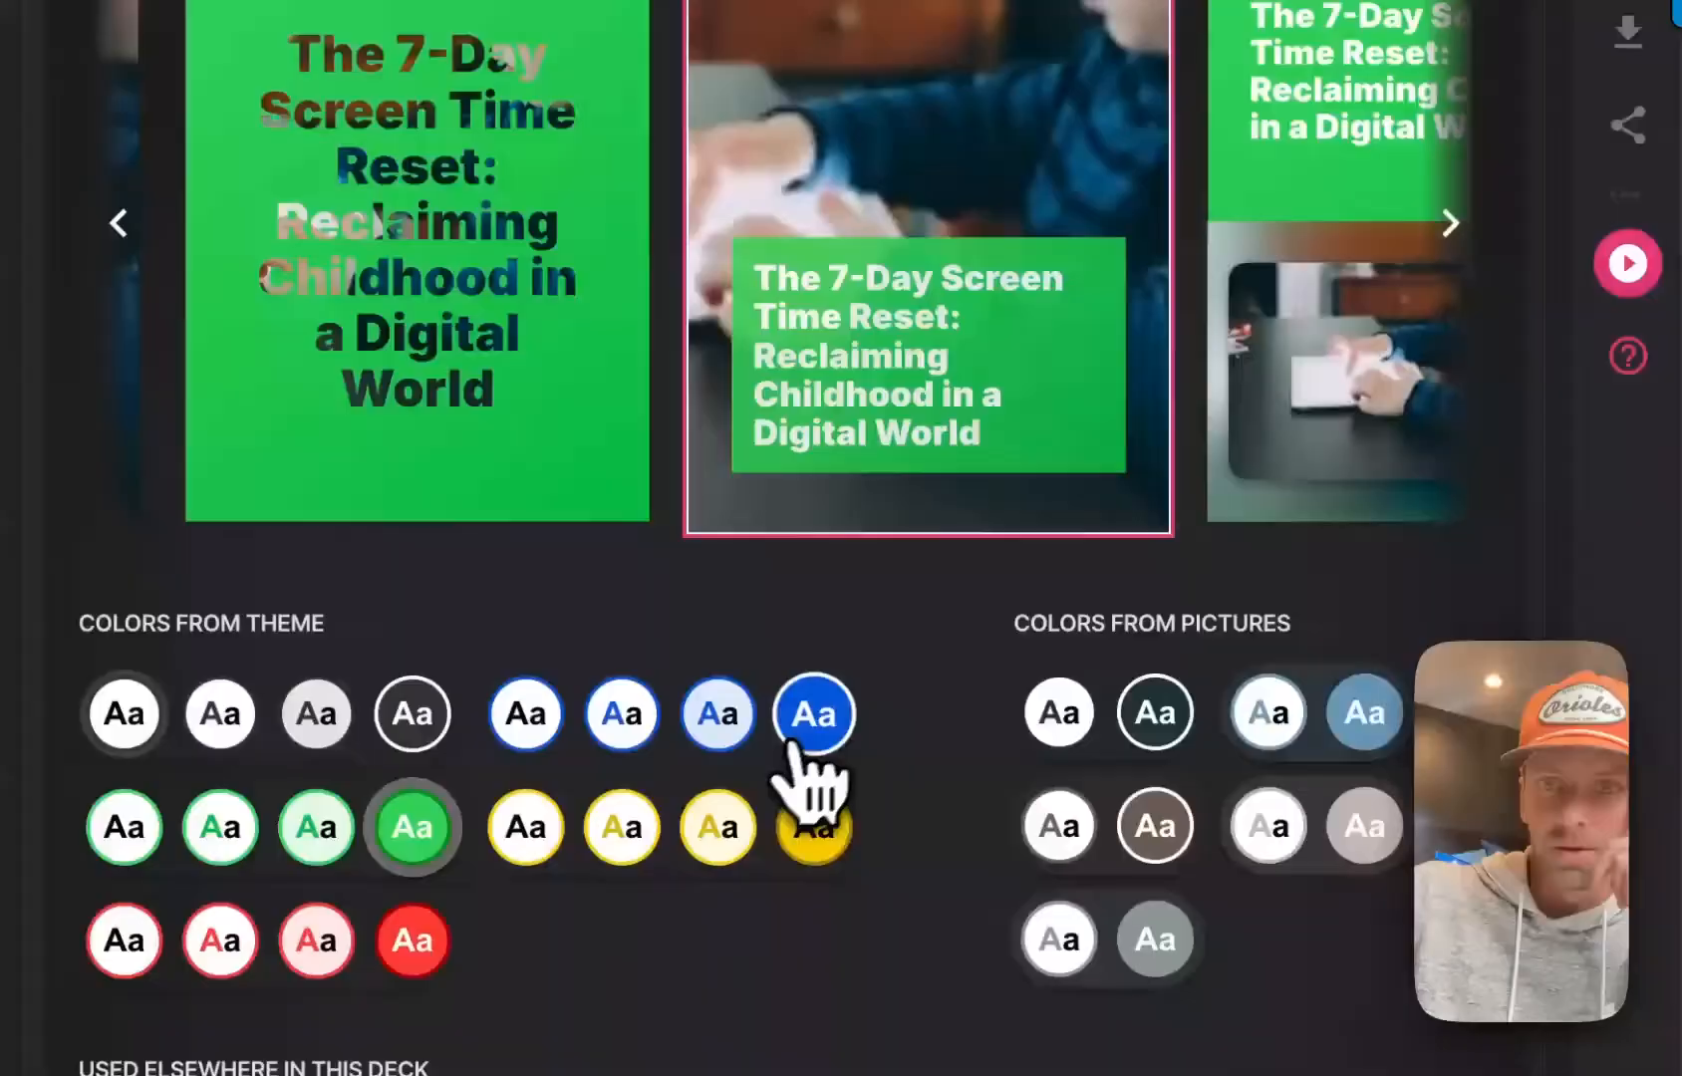
click(797, 742)
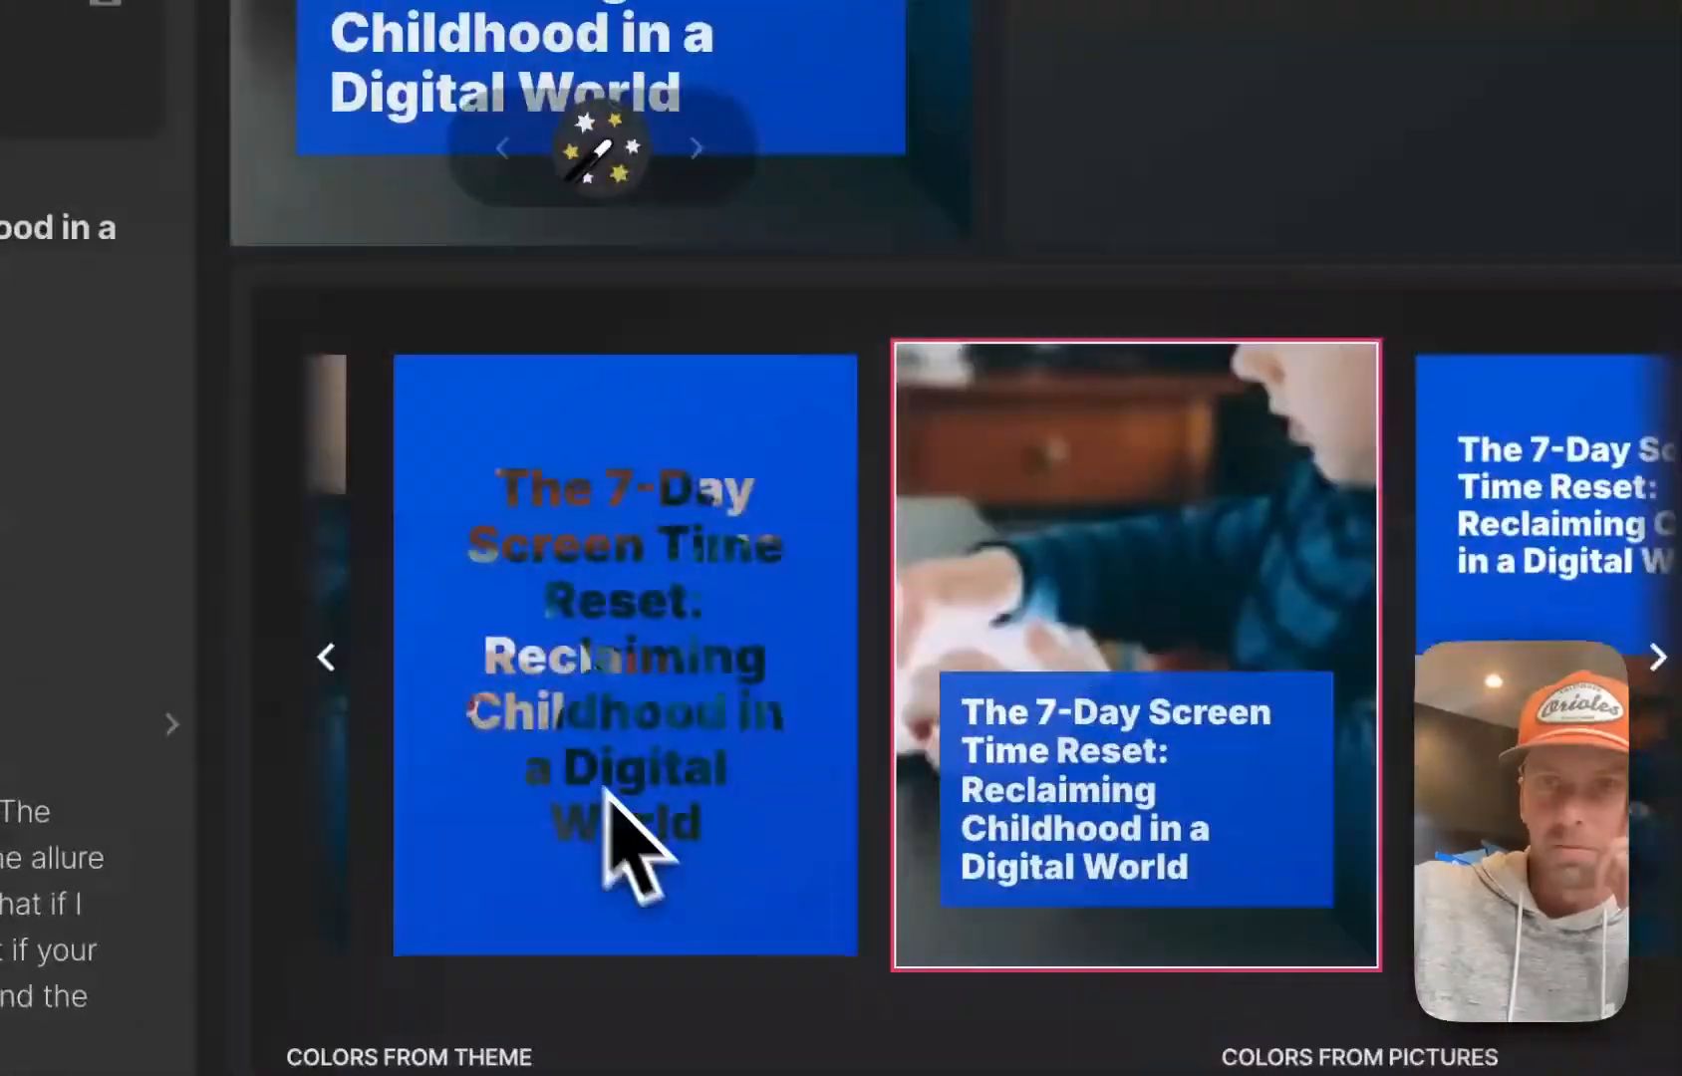
scroll(605, 790, up, 2)
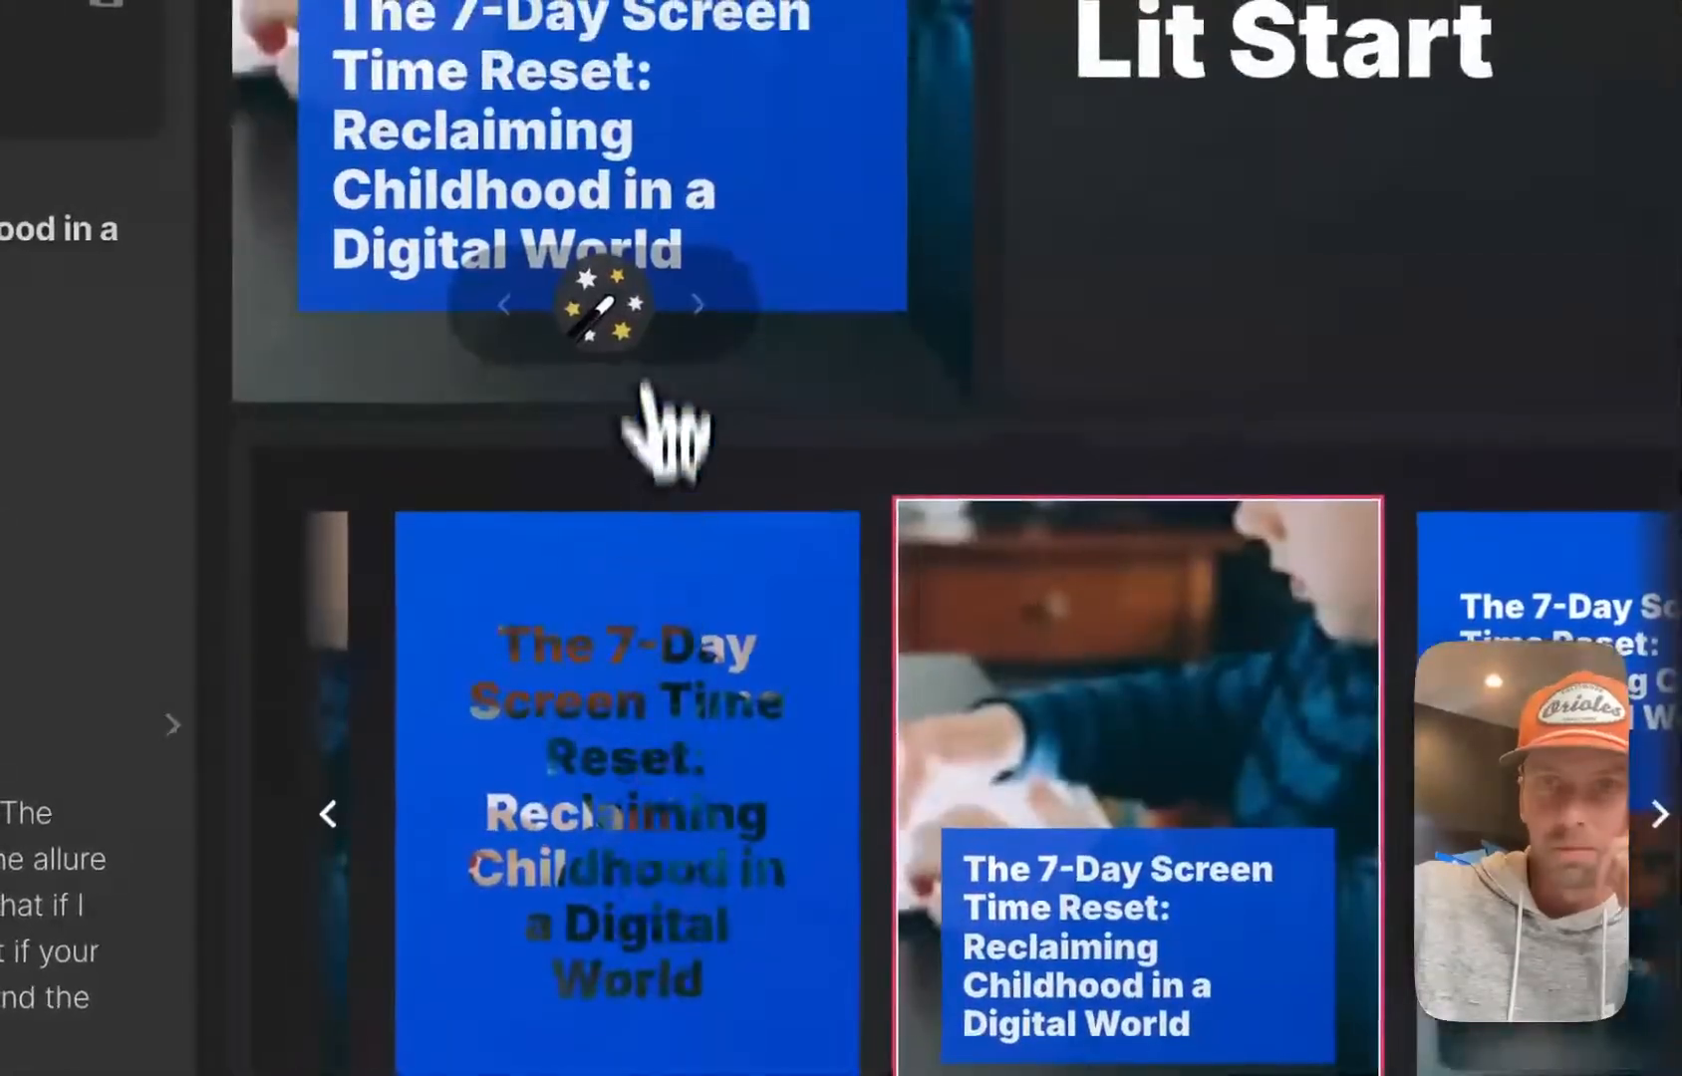
Apply the highlight style to the words "The 7-Day Screen Time Reset:" in the cover title
click(625, 311)
scroll(630, 313, up, 5)
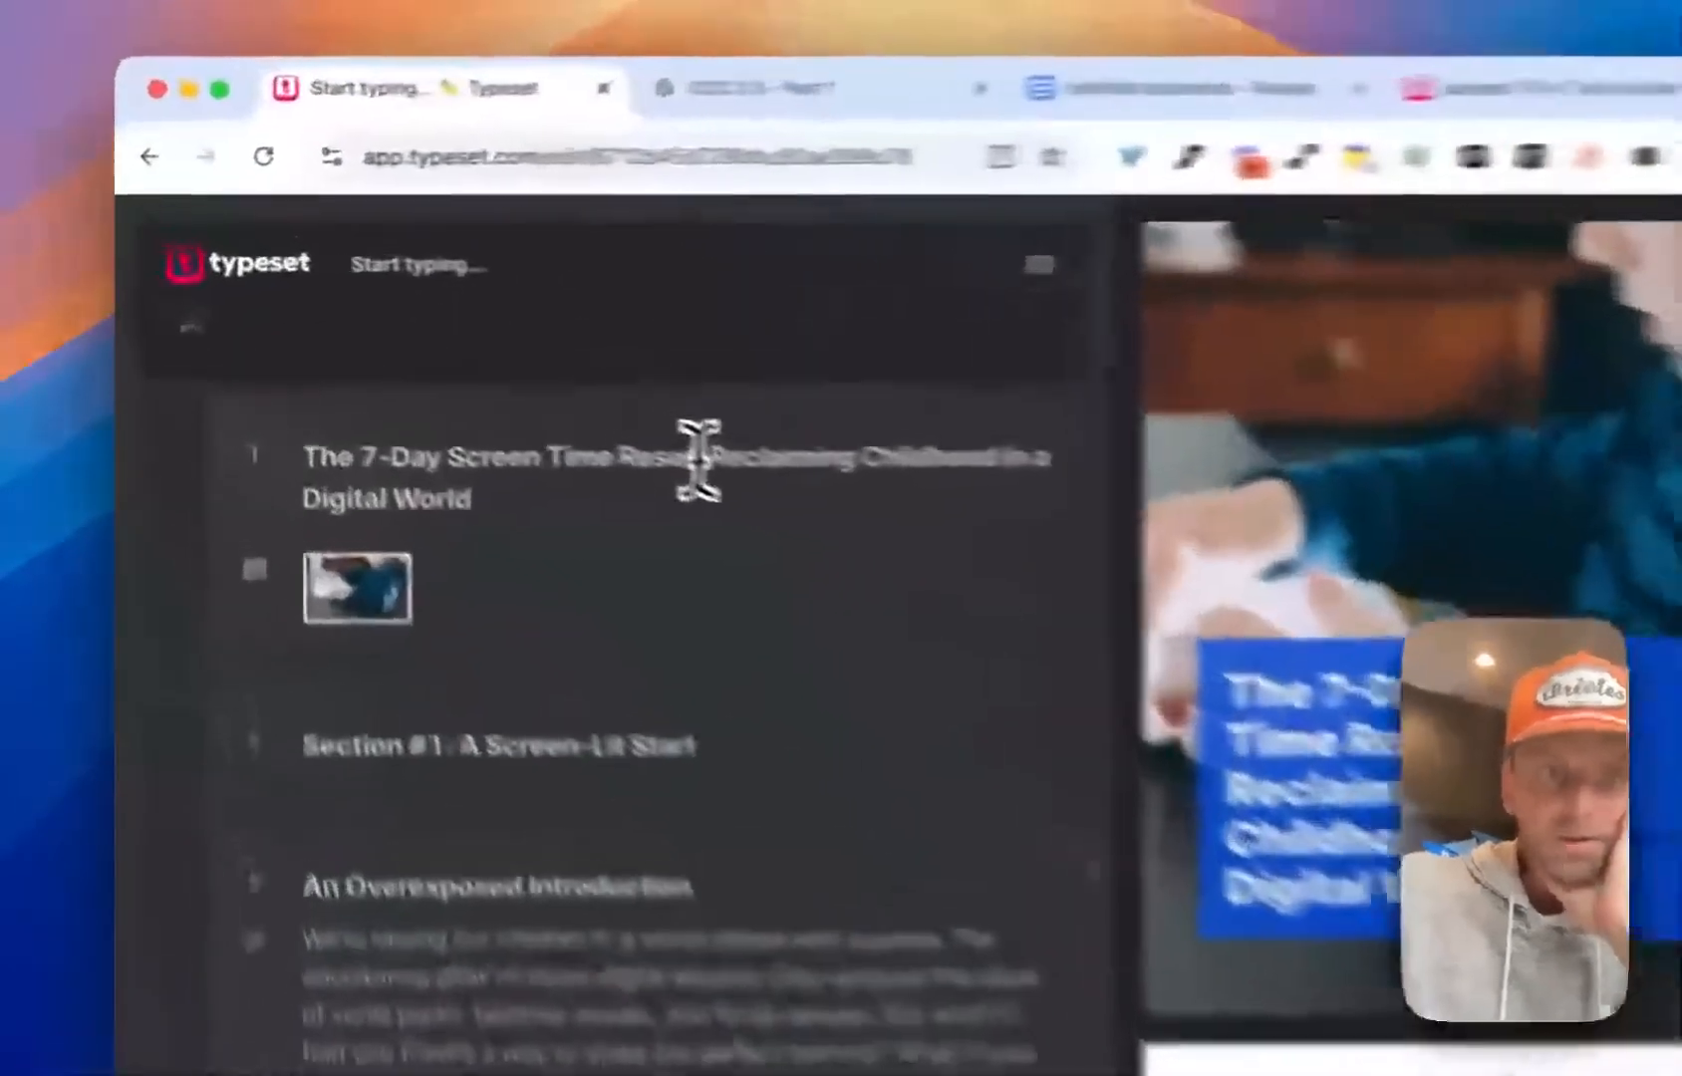
drag(470, 359, 229, 360)
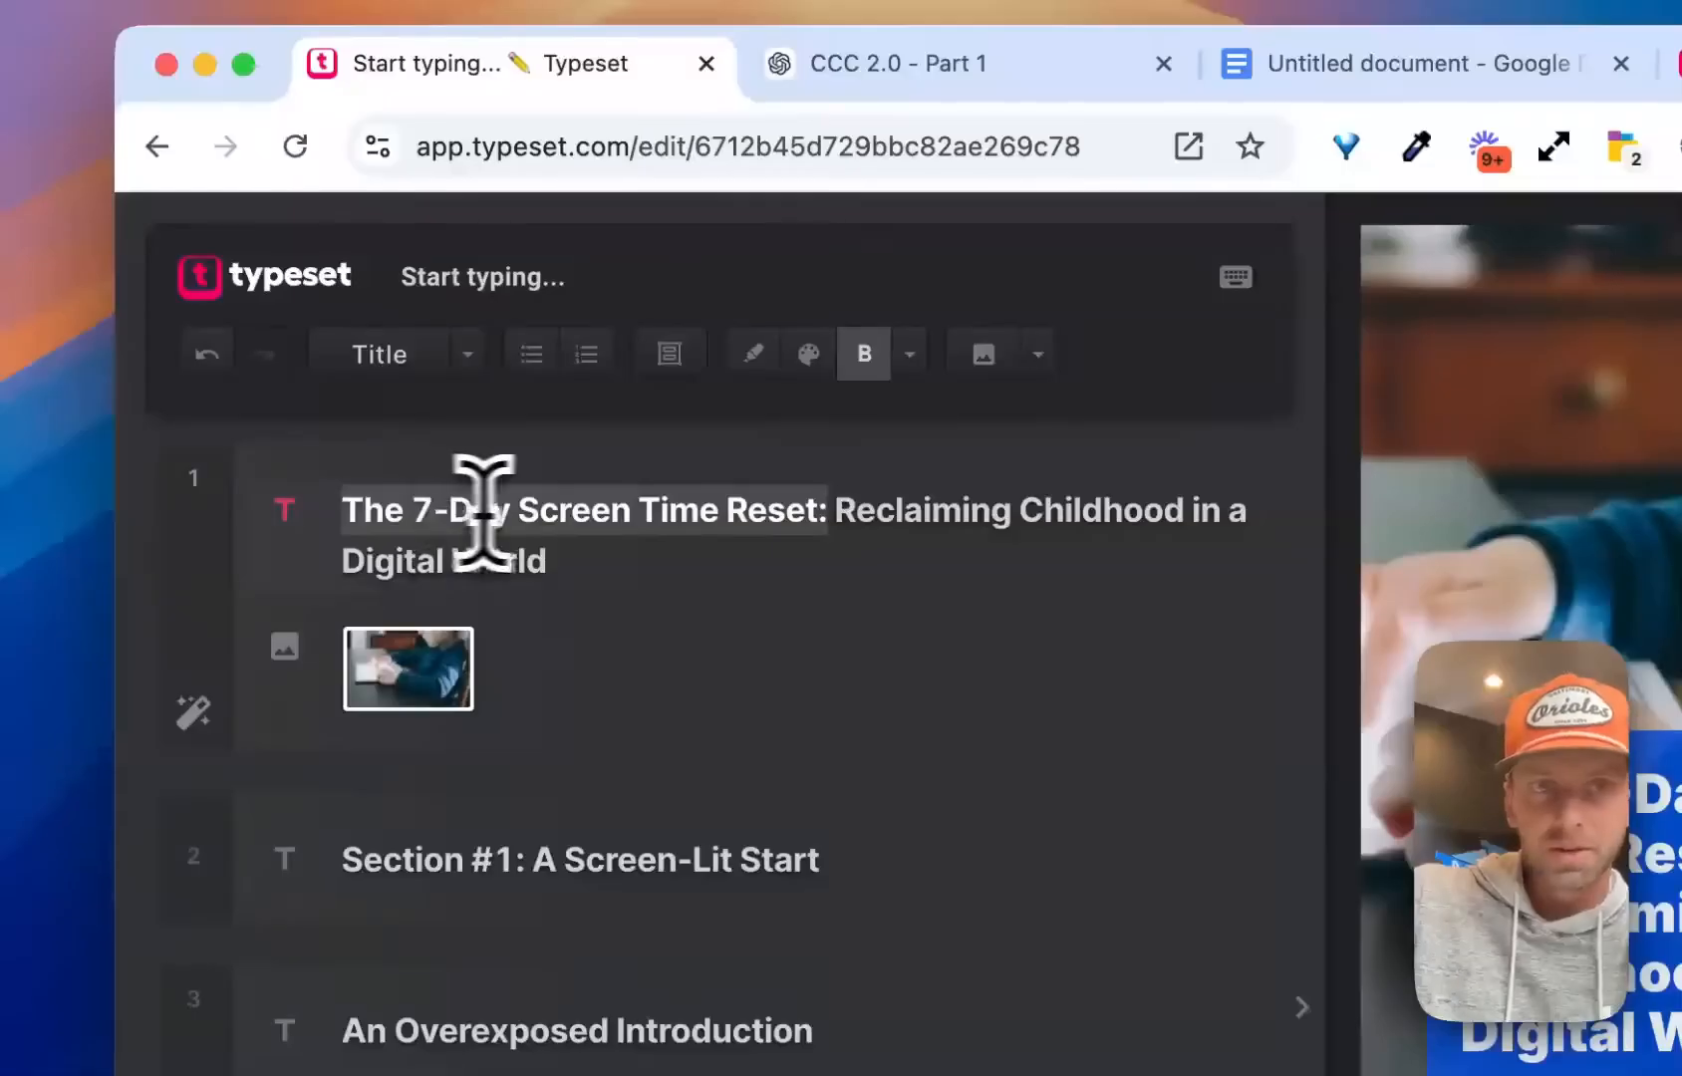
click(908, 356)
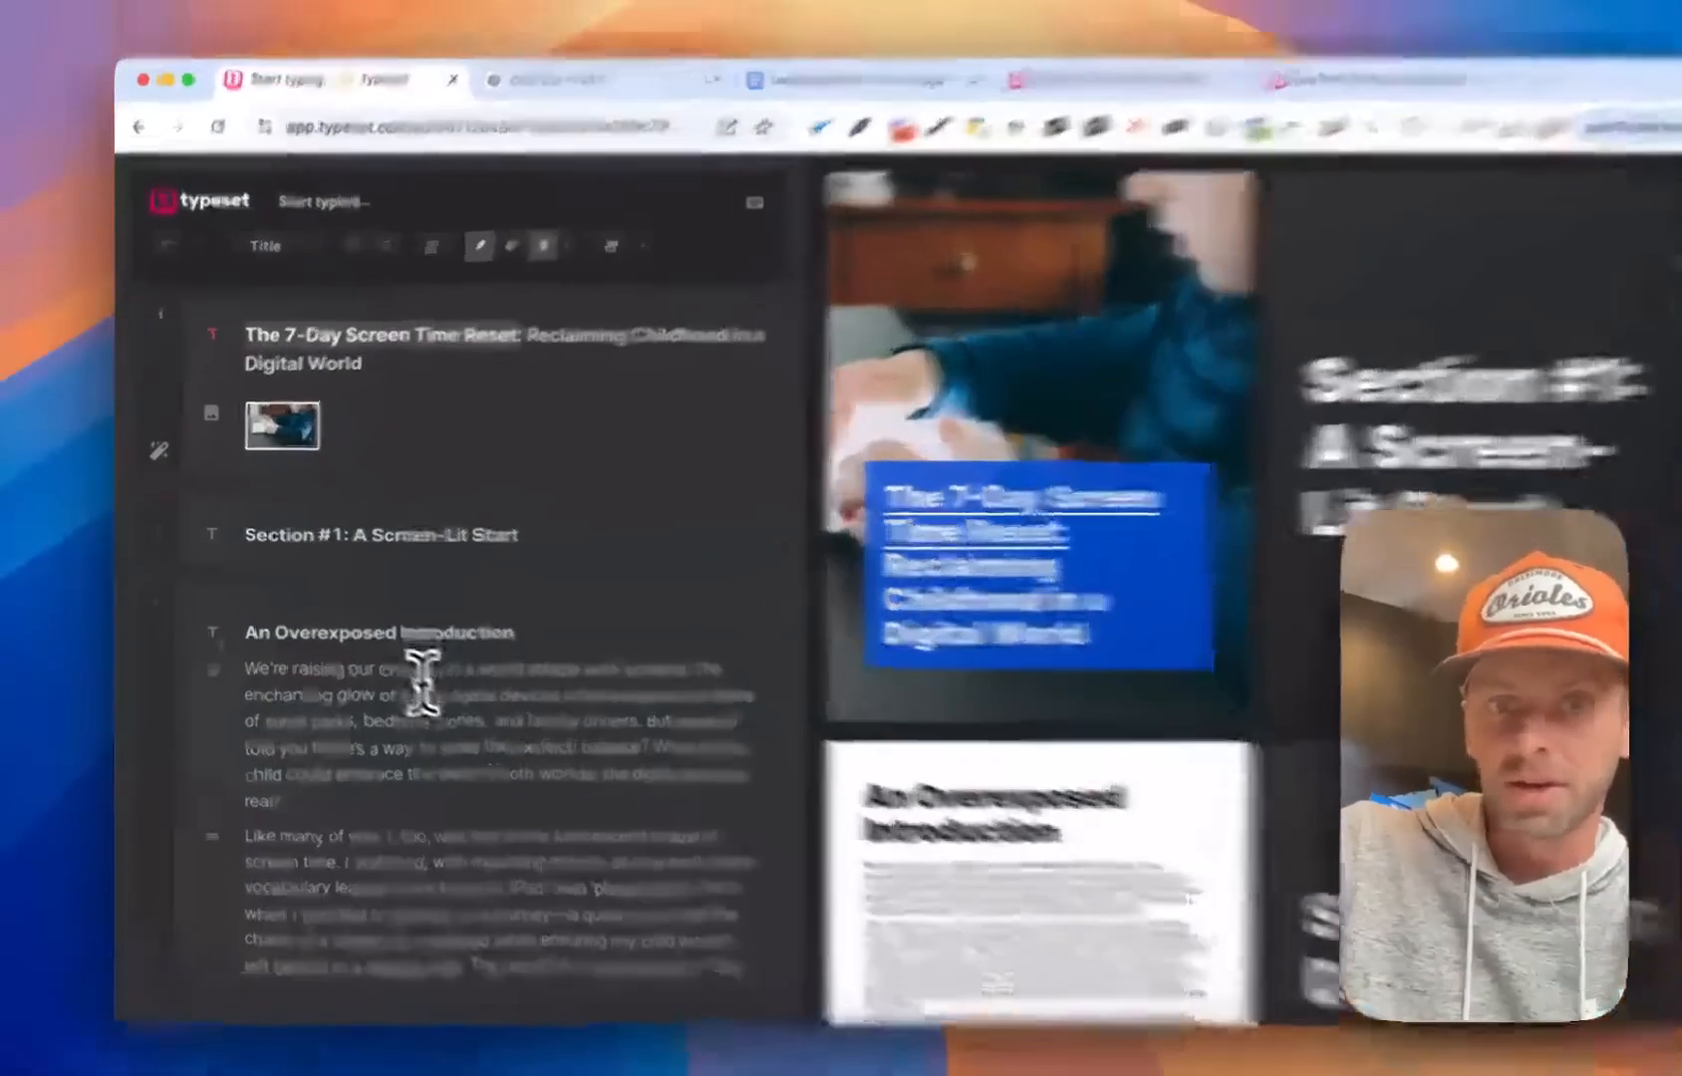
click(377, 661)
drag(687, 784, 380, 788)
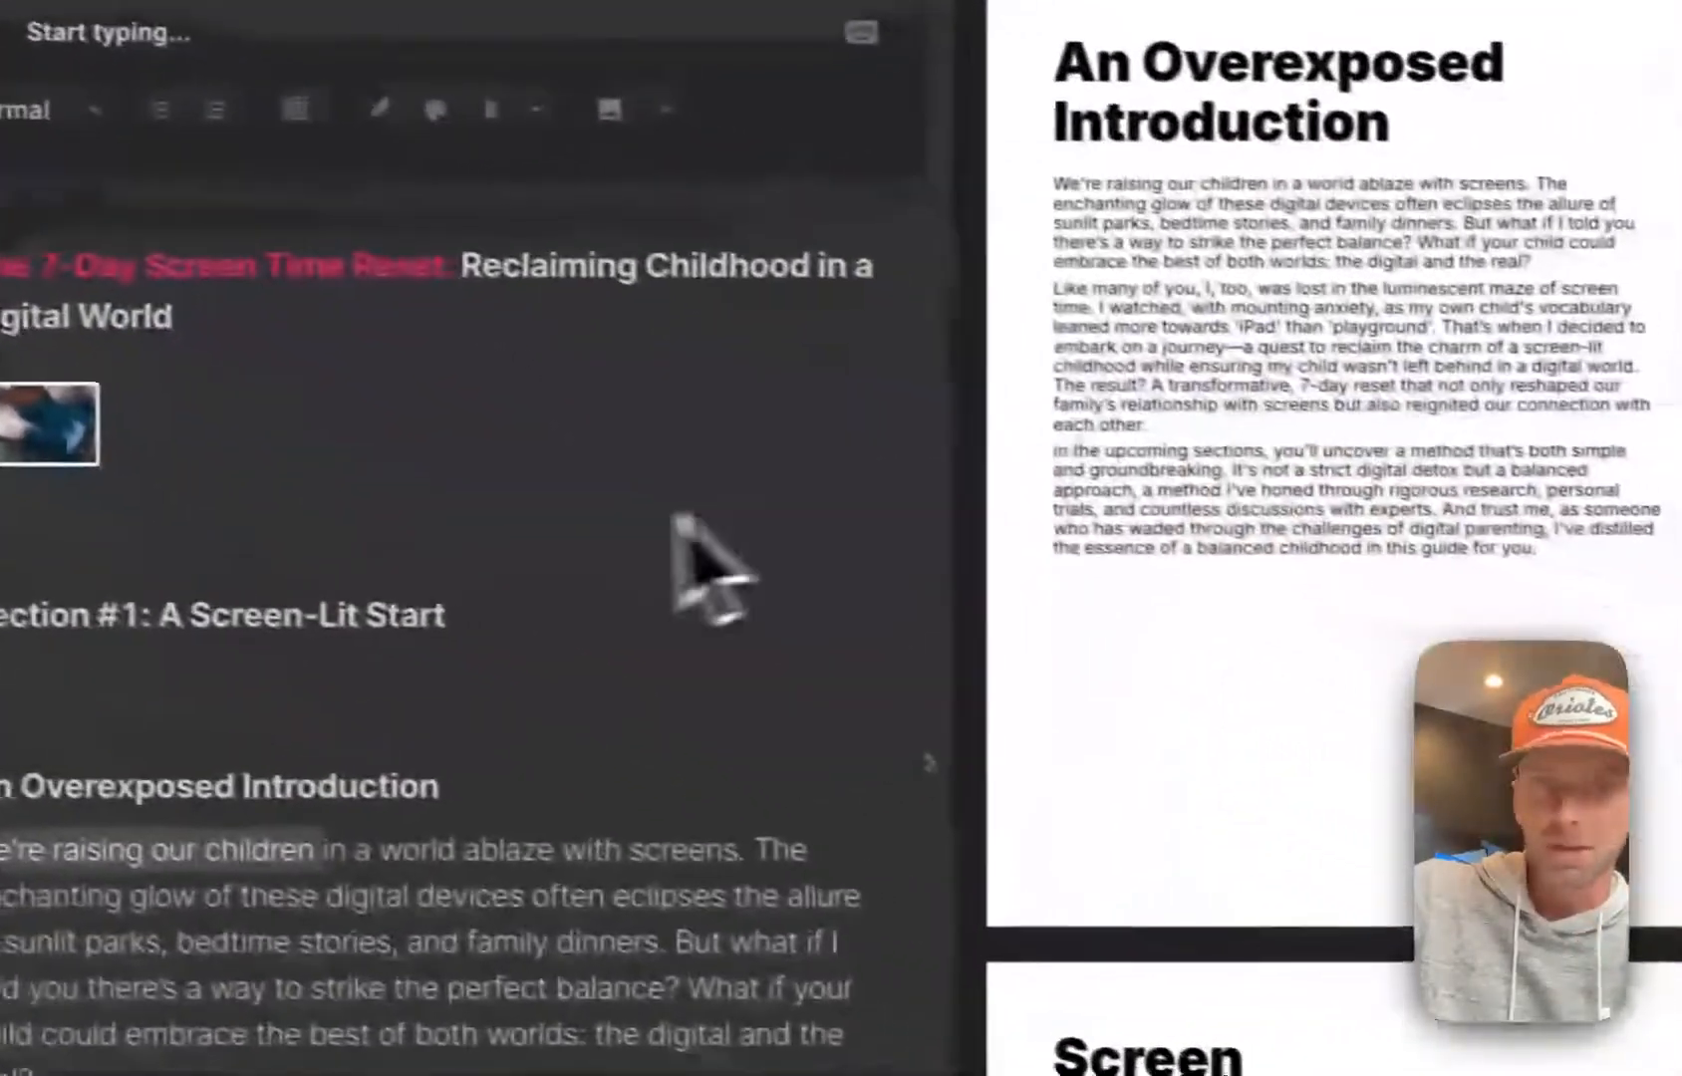
click(500, 803)
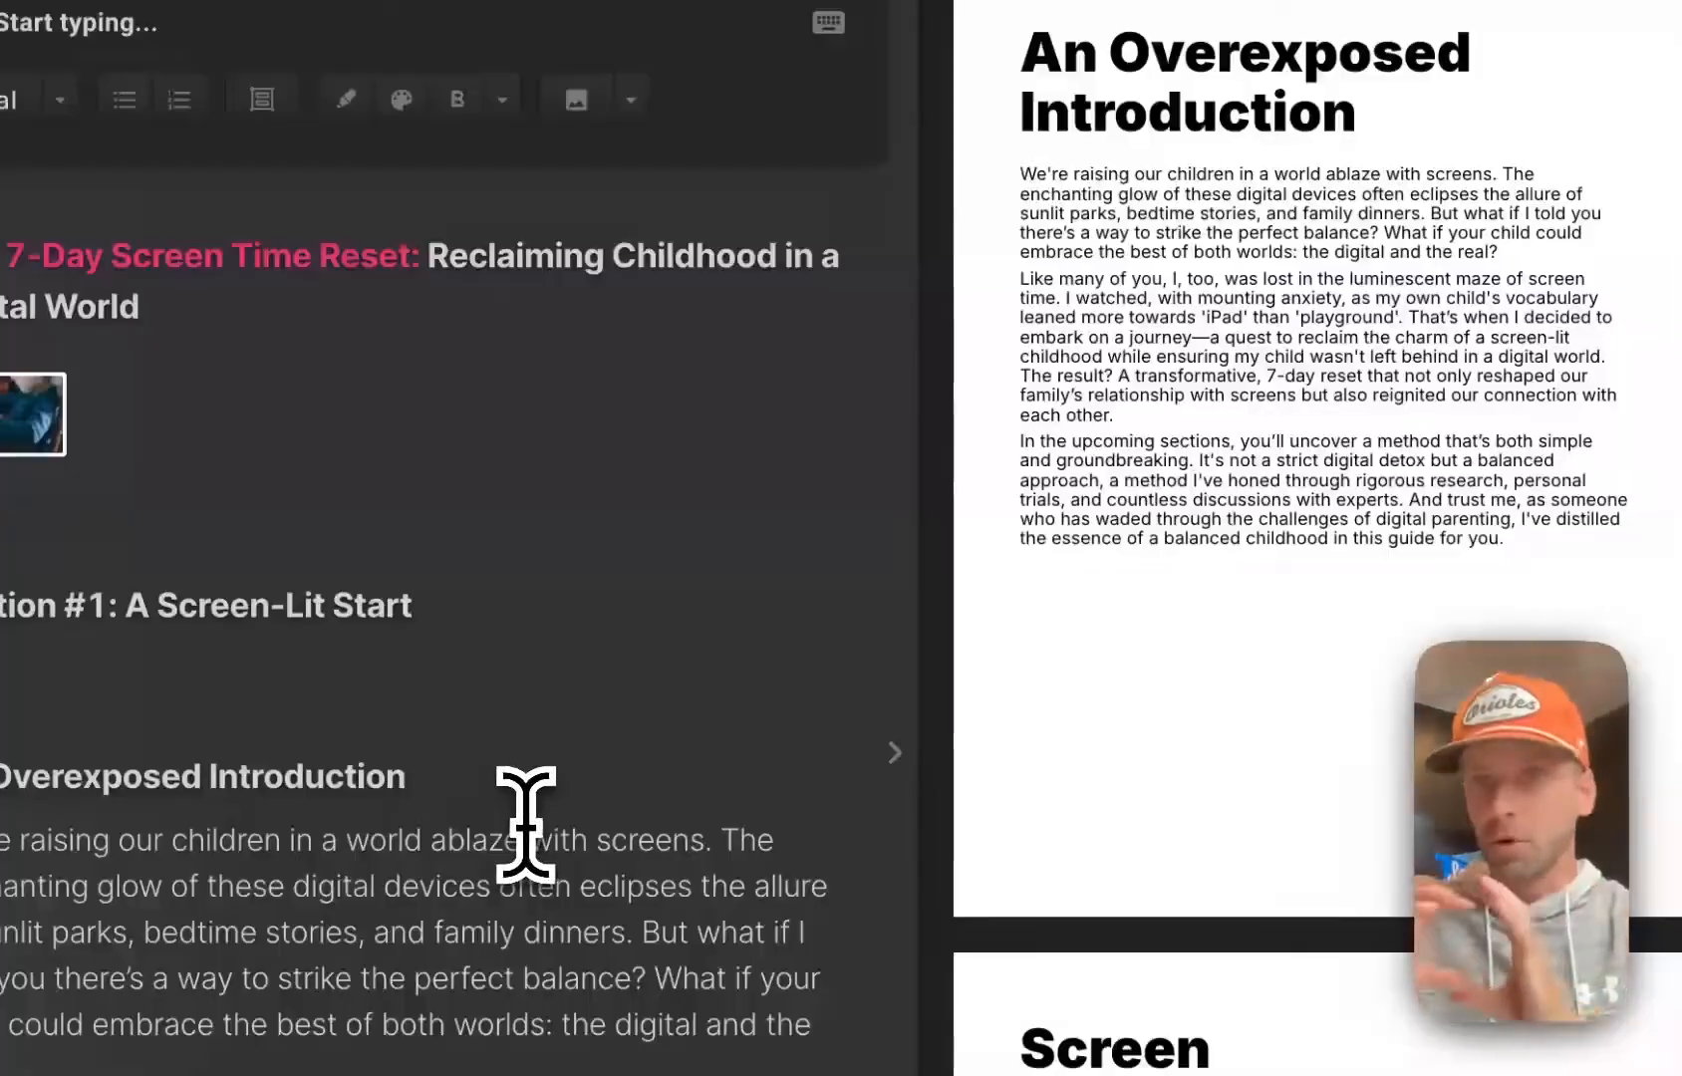
click(586, 274)
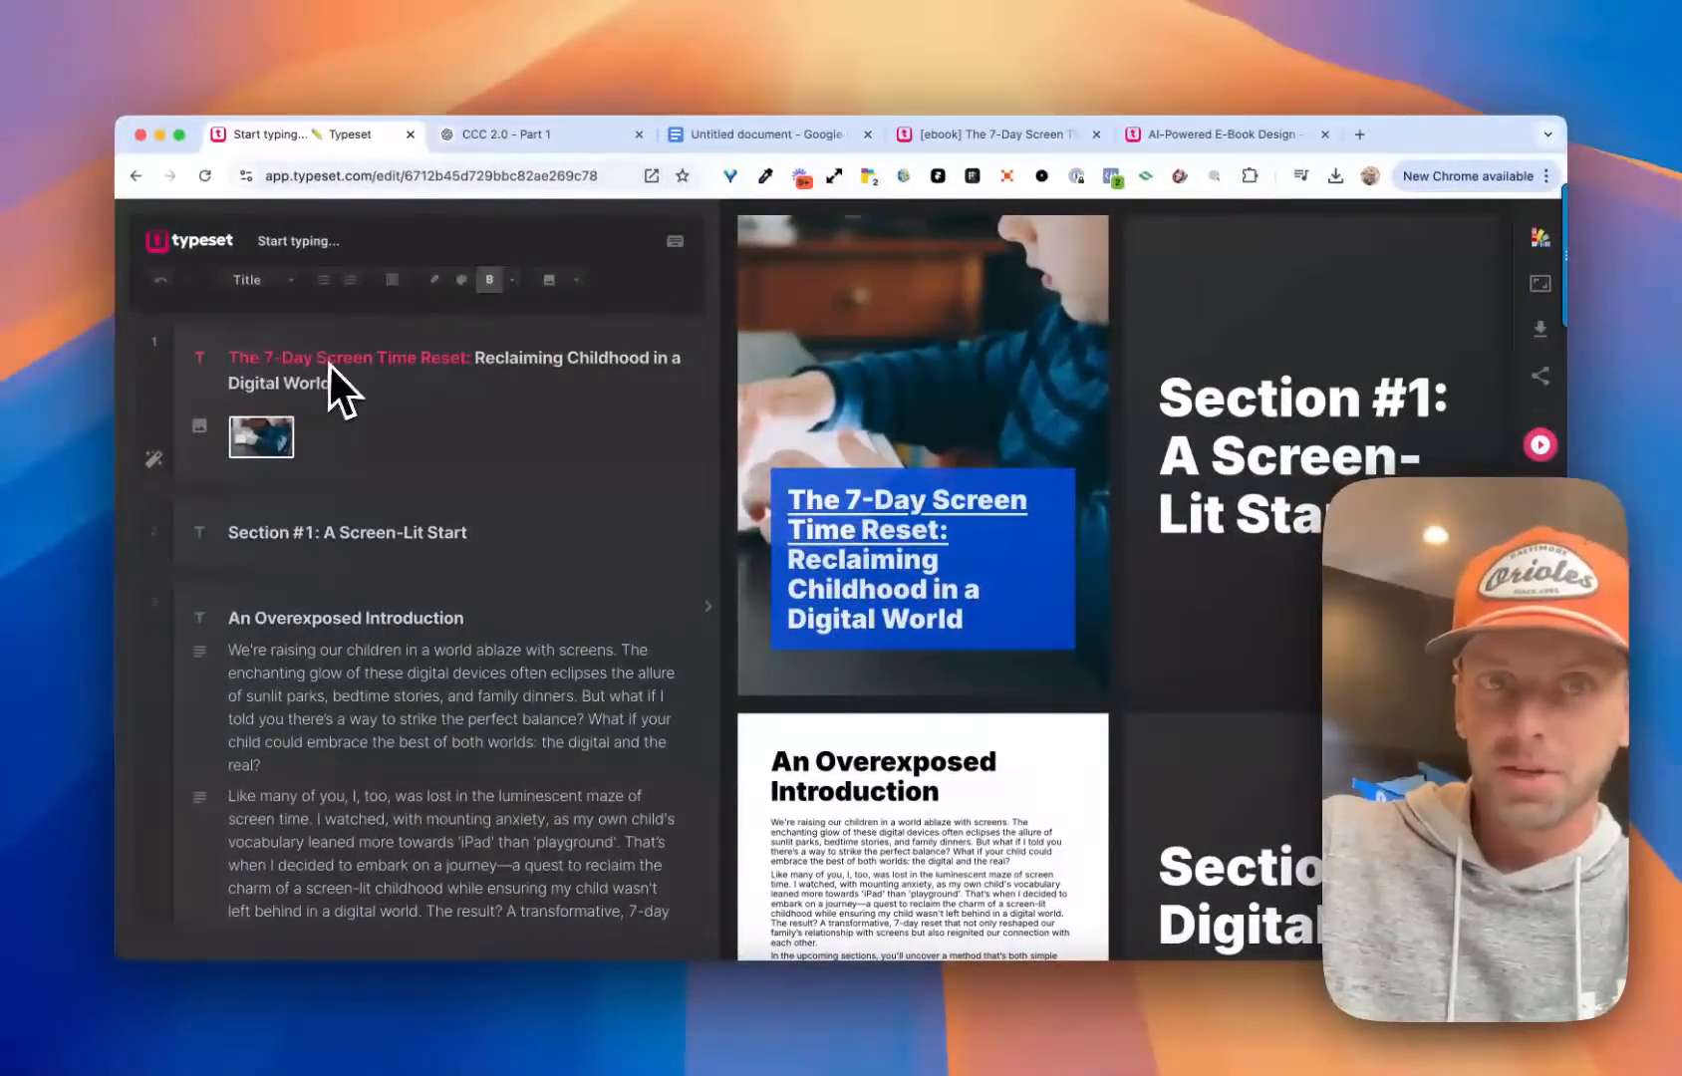
mouse_move(932, 397)
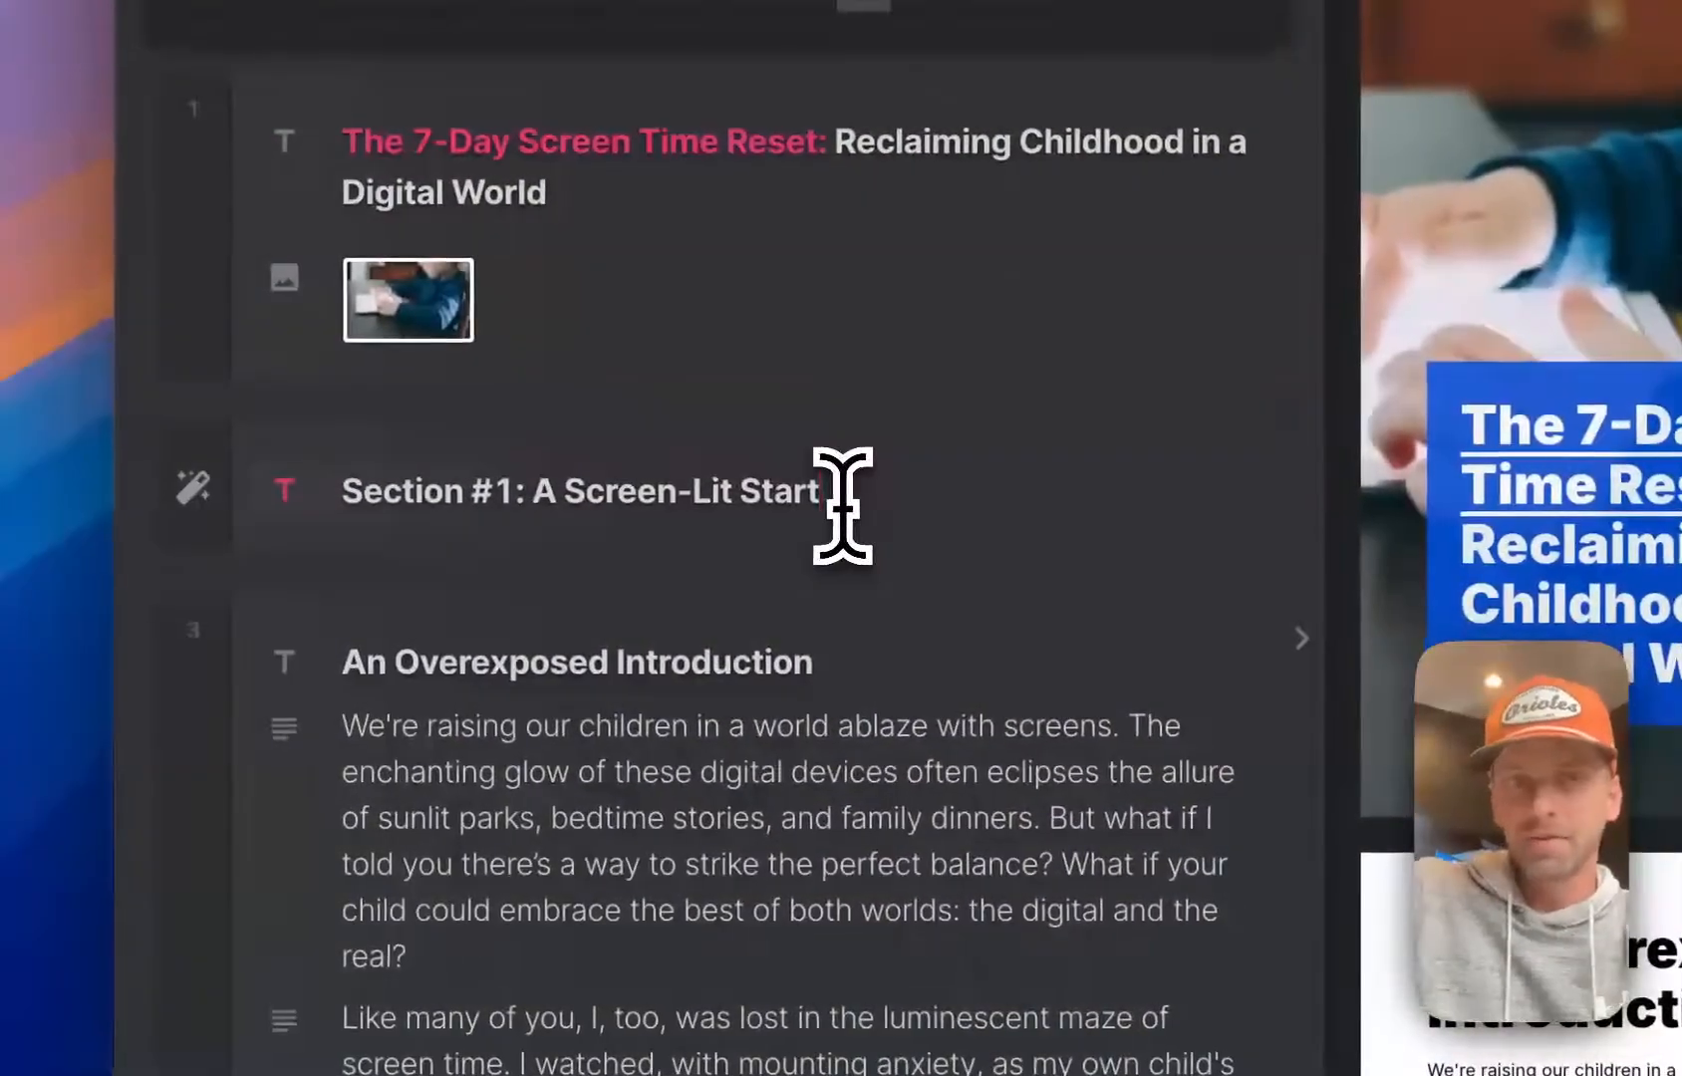
key(Return)
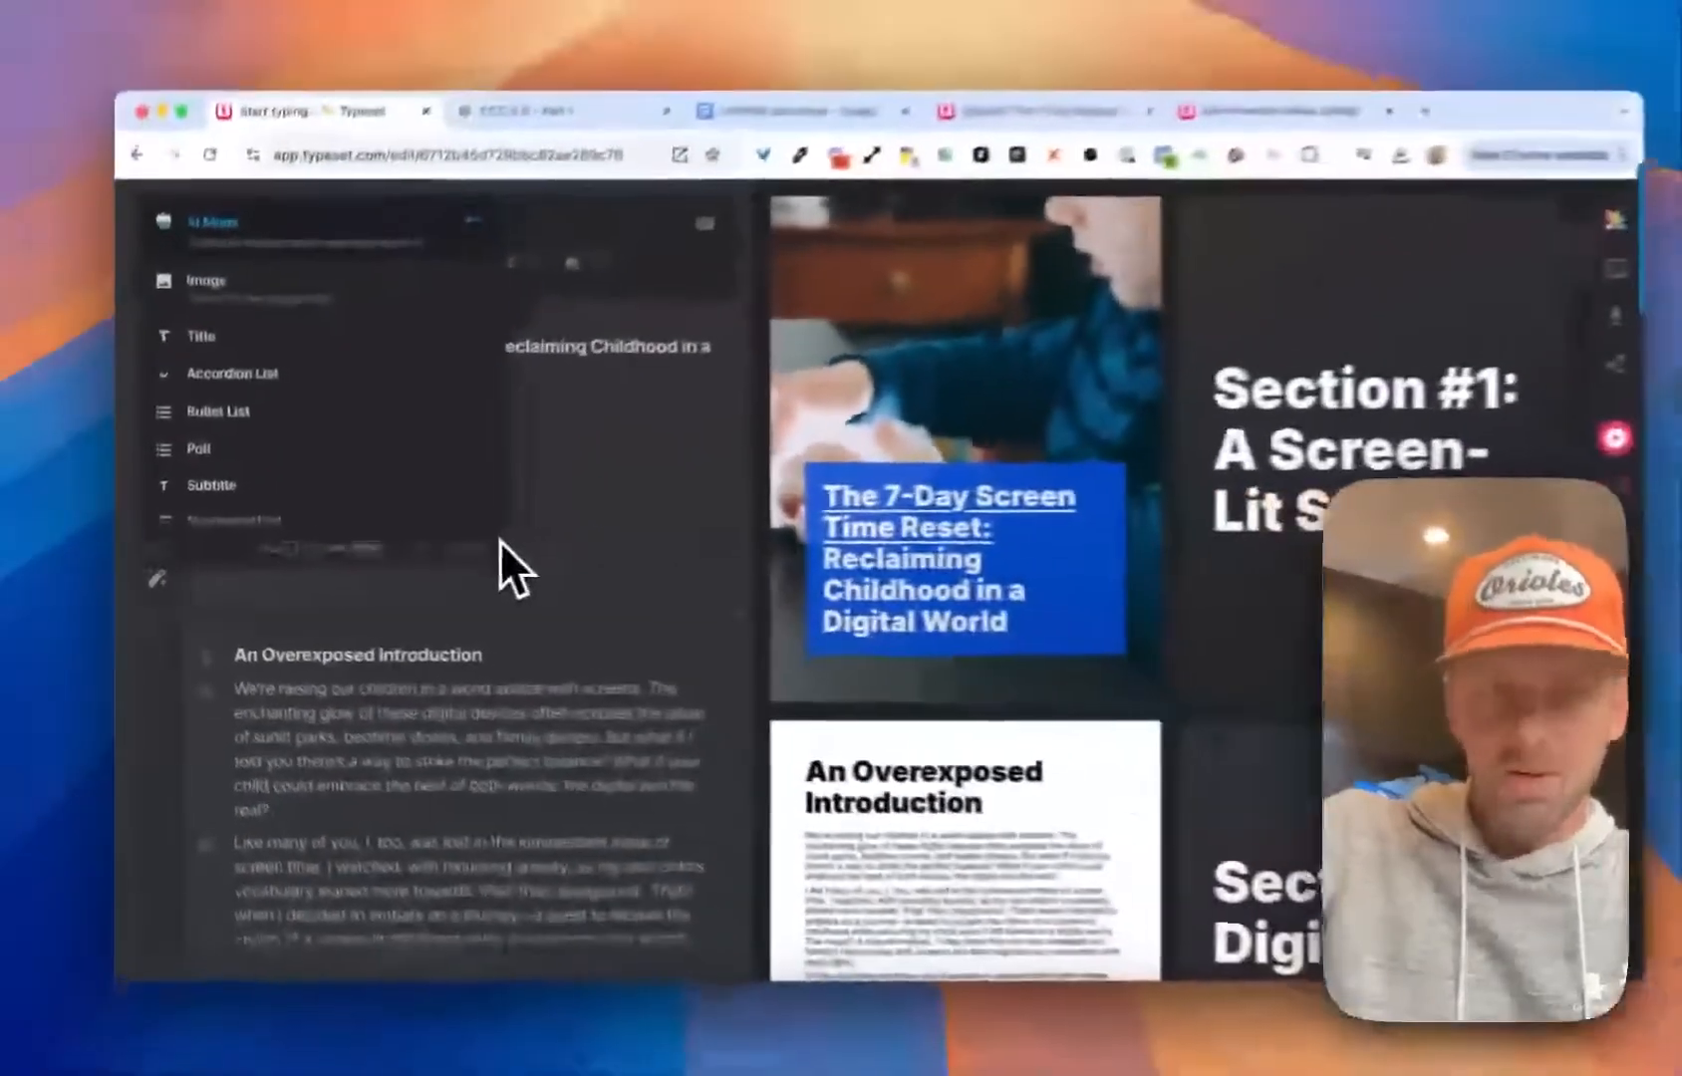
key(BackSpace)
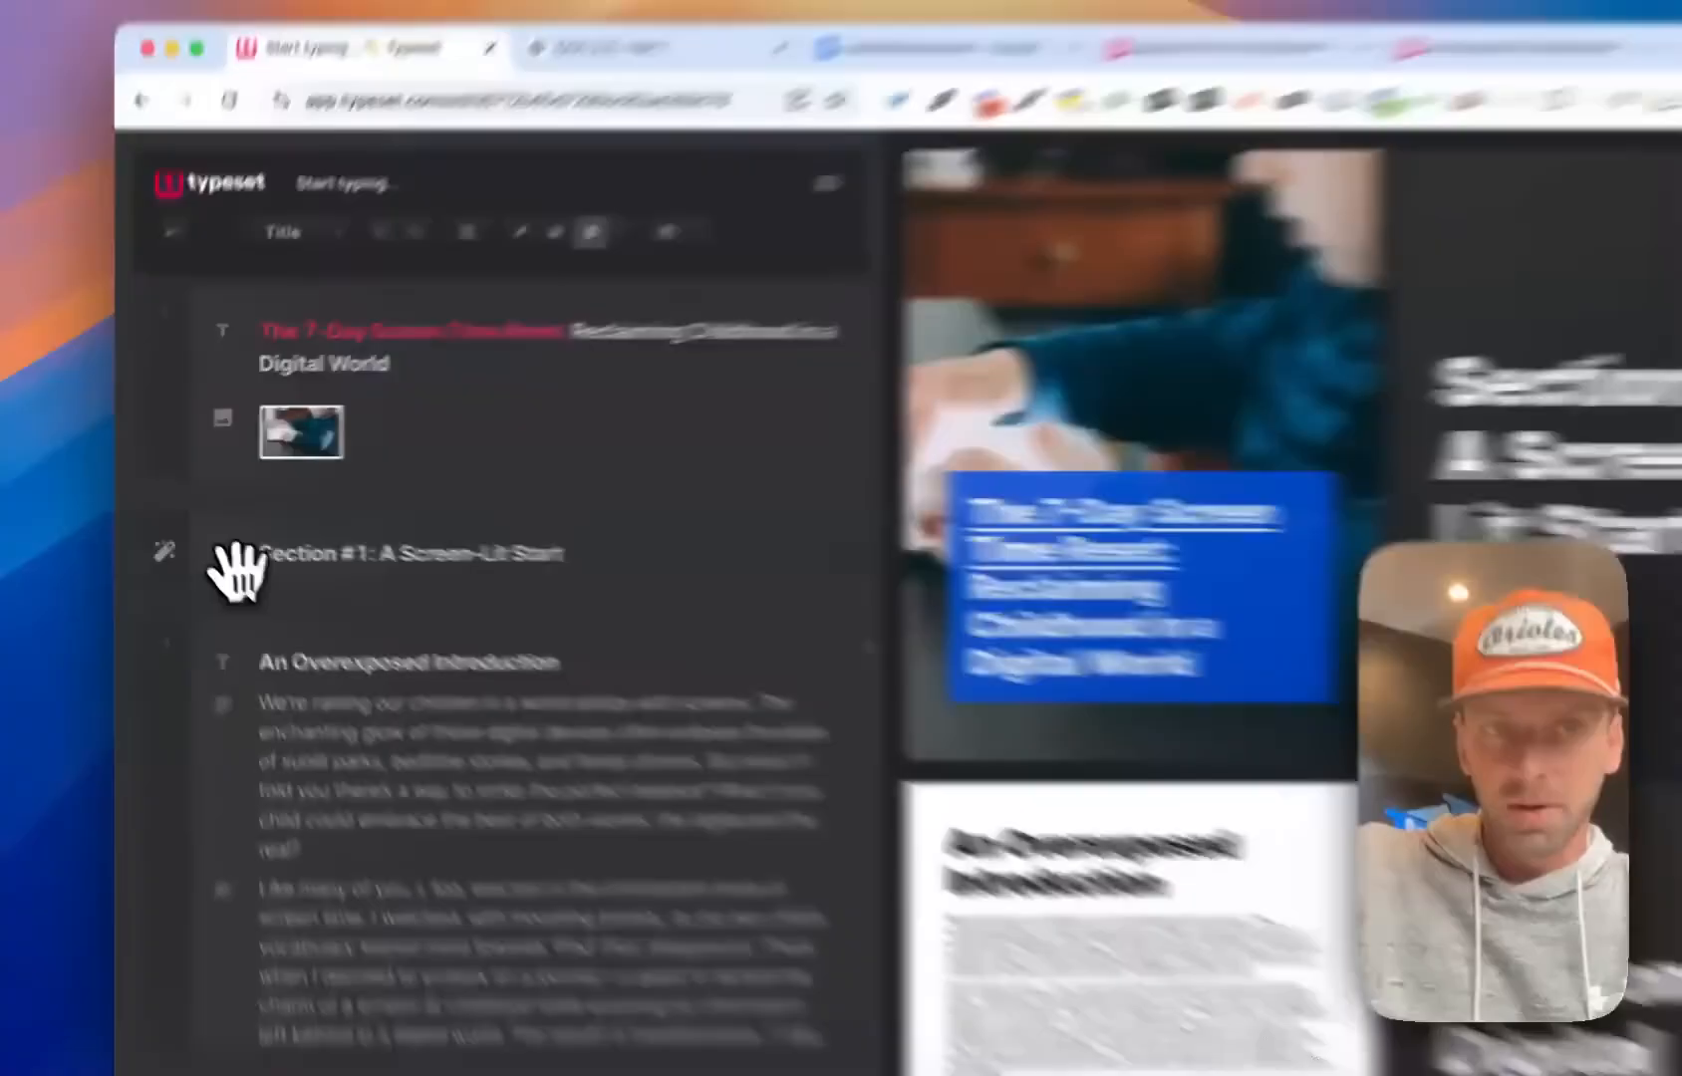
drag(203, 533, 289, 537)
drag(461, 619, 503, 619)
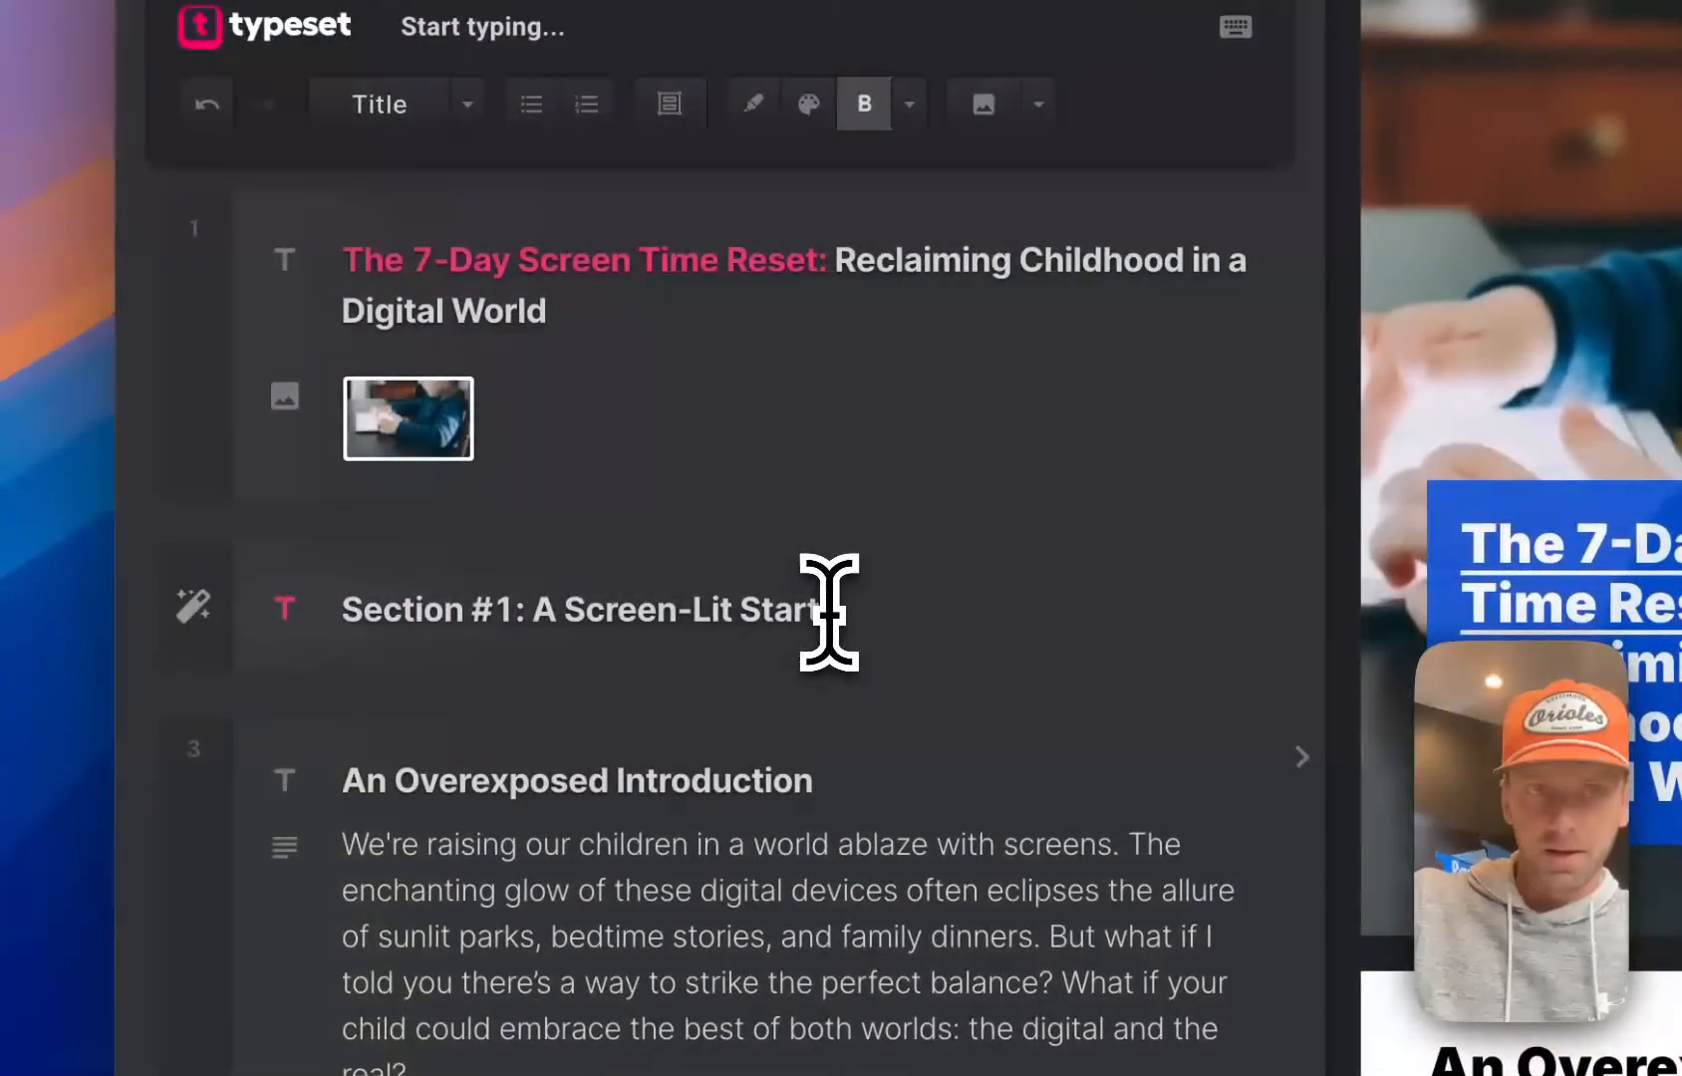
Add a line under the heading "Section #1: A Screen-Lit Start" and turn it into an online image insertion
click(828, 612)
key(Return)
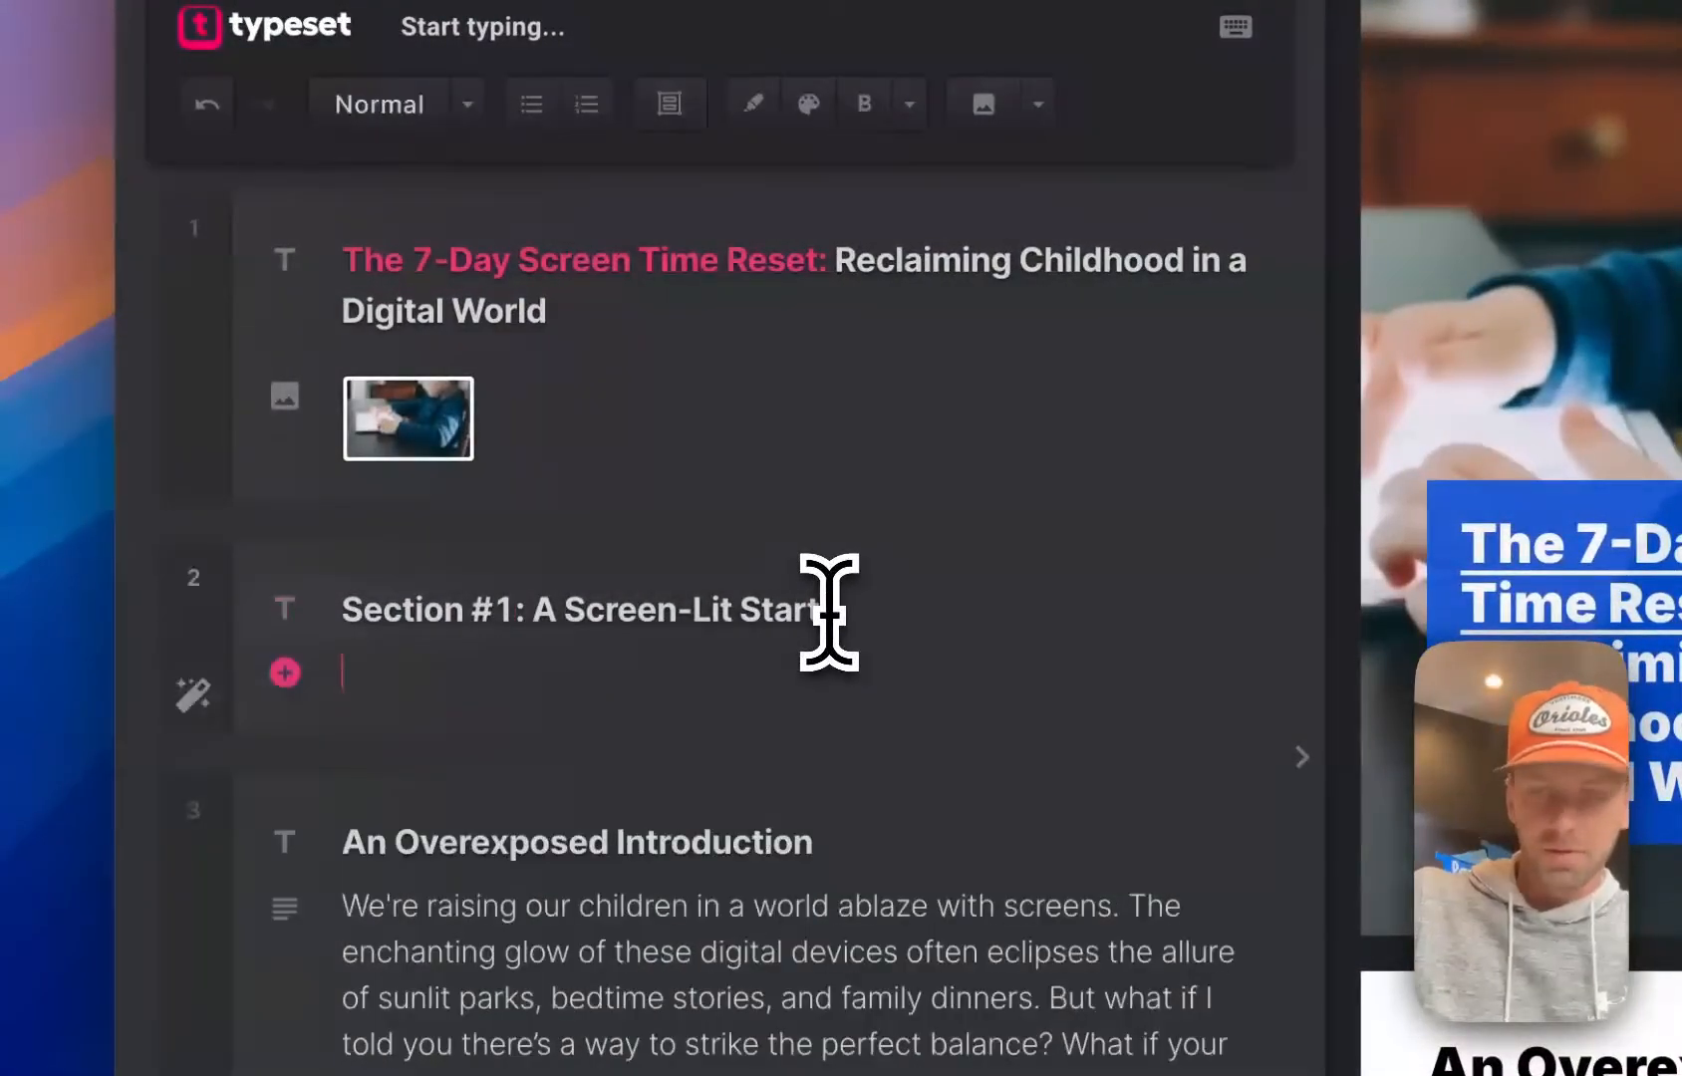
text(image)
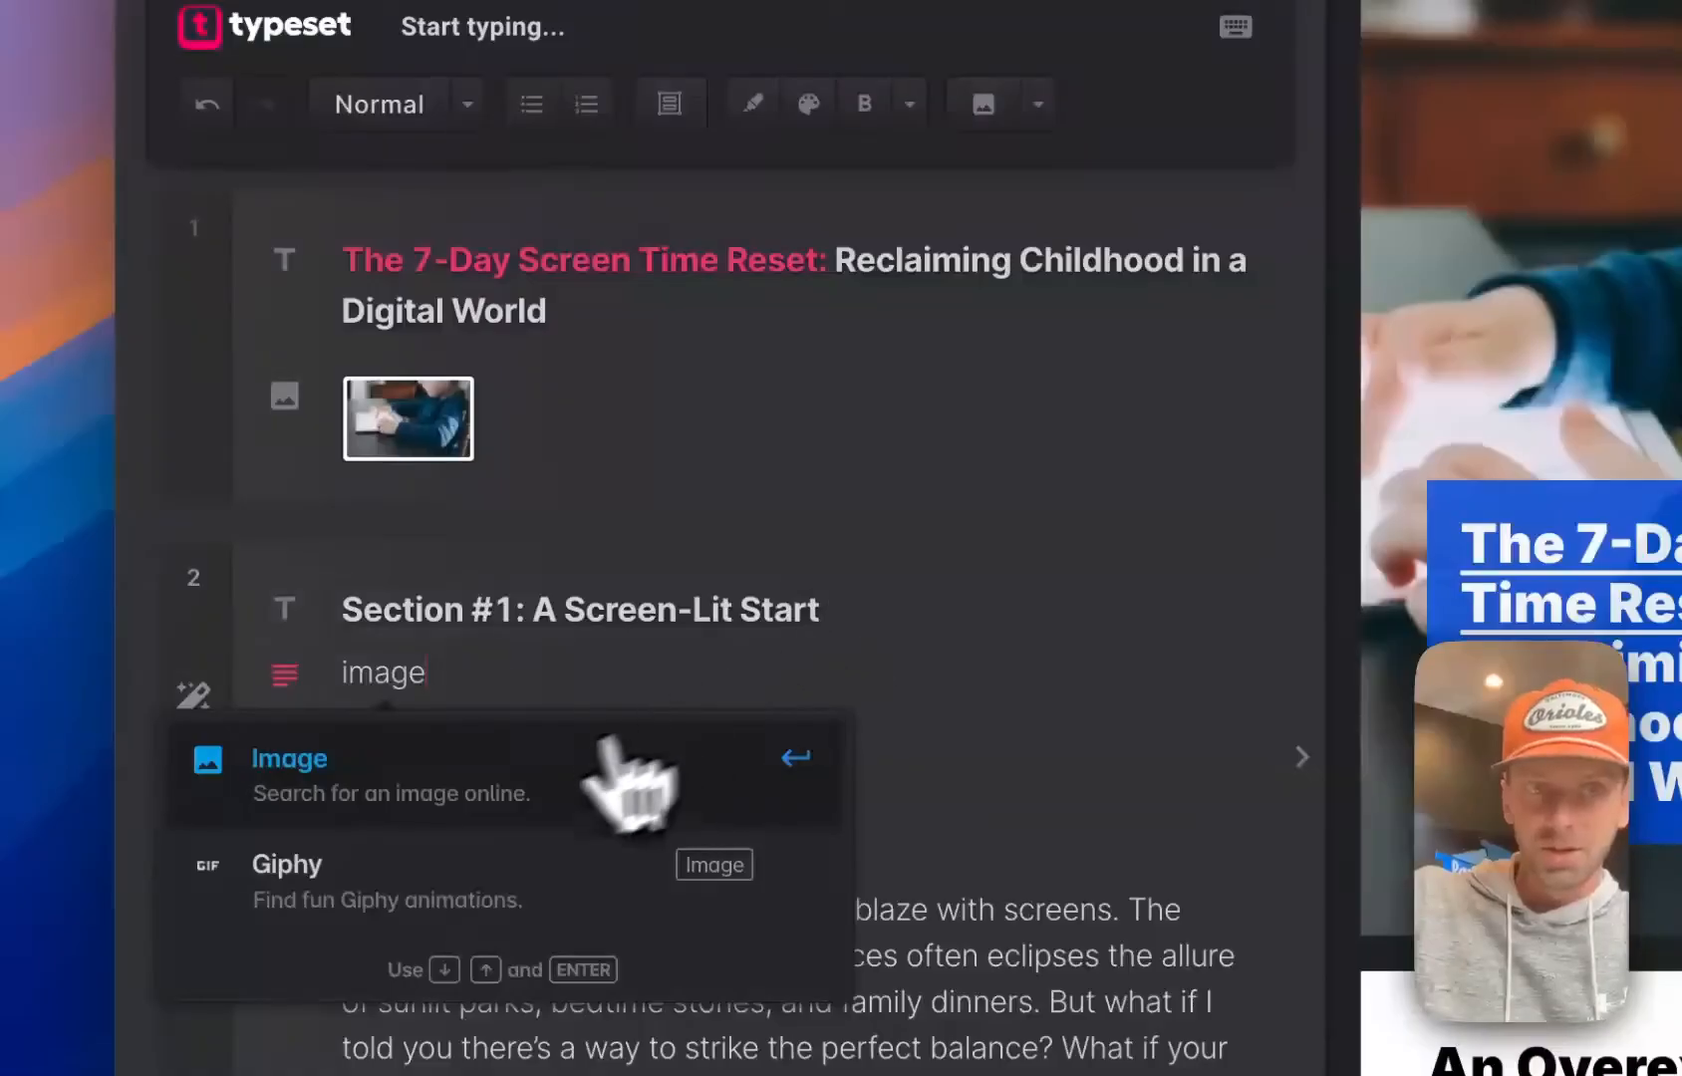
click(311, 783)
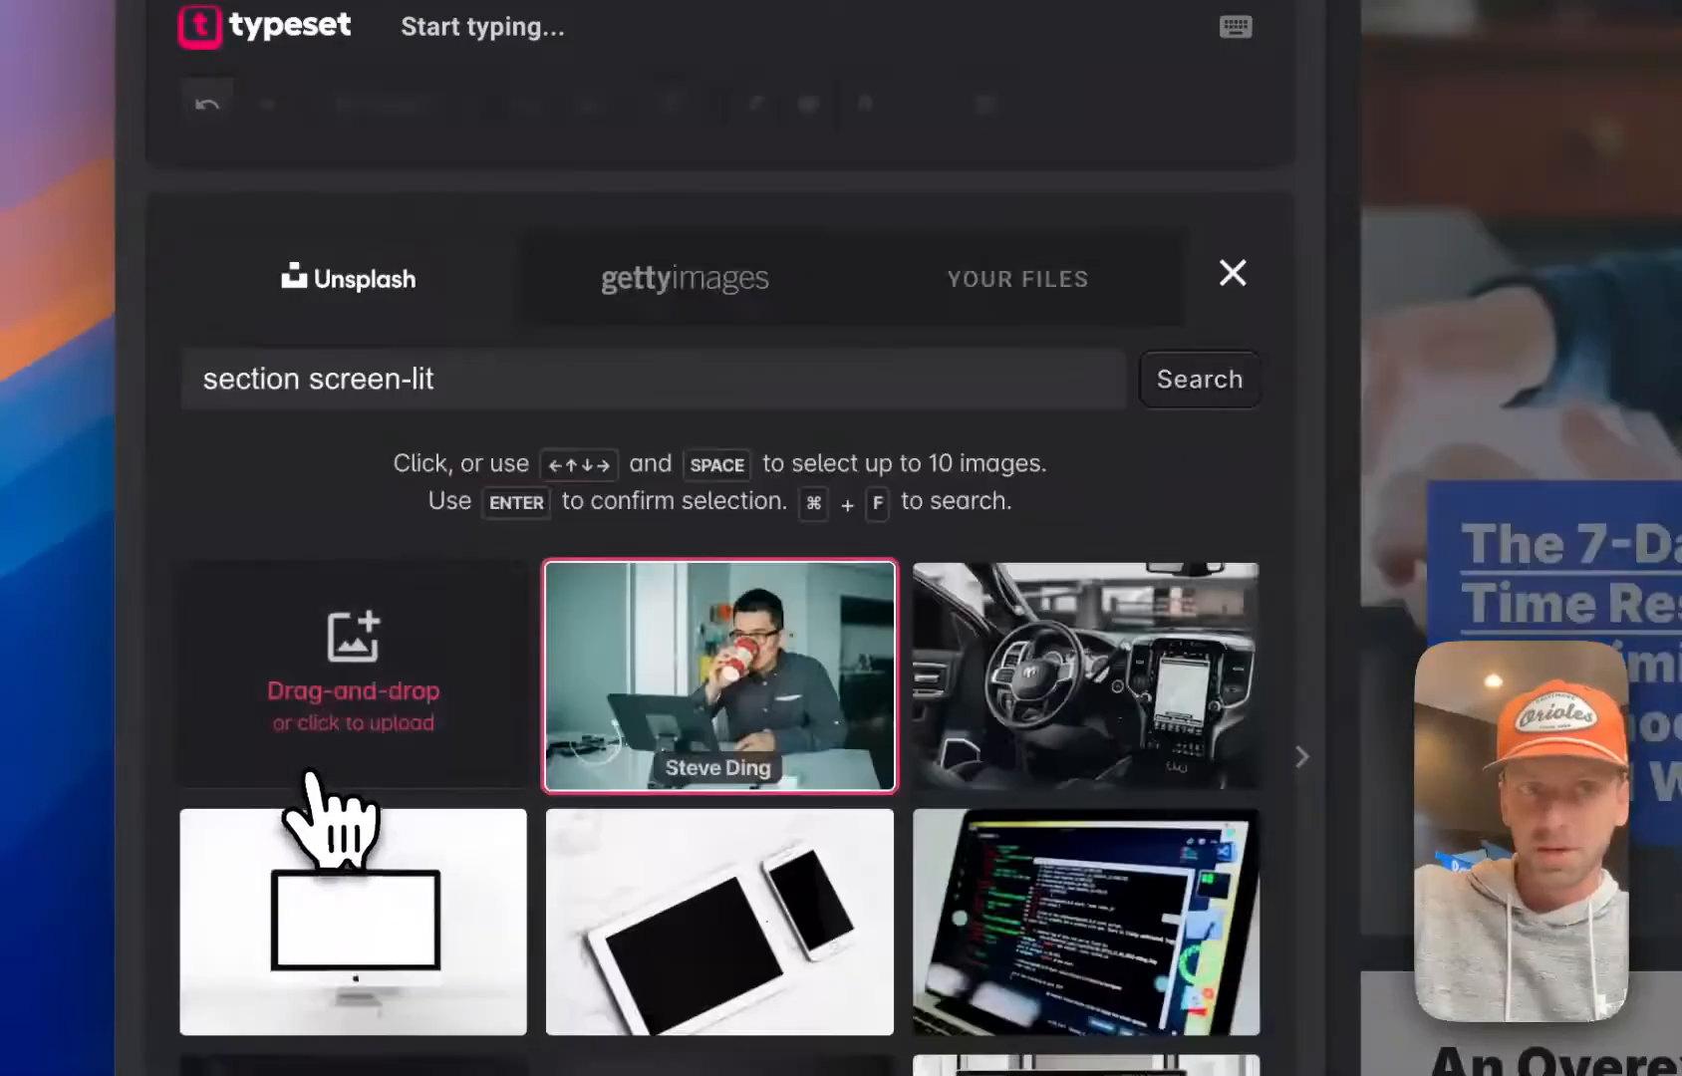
Search the Getty Images photos for "child ipad"
click(657, 299)
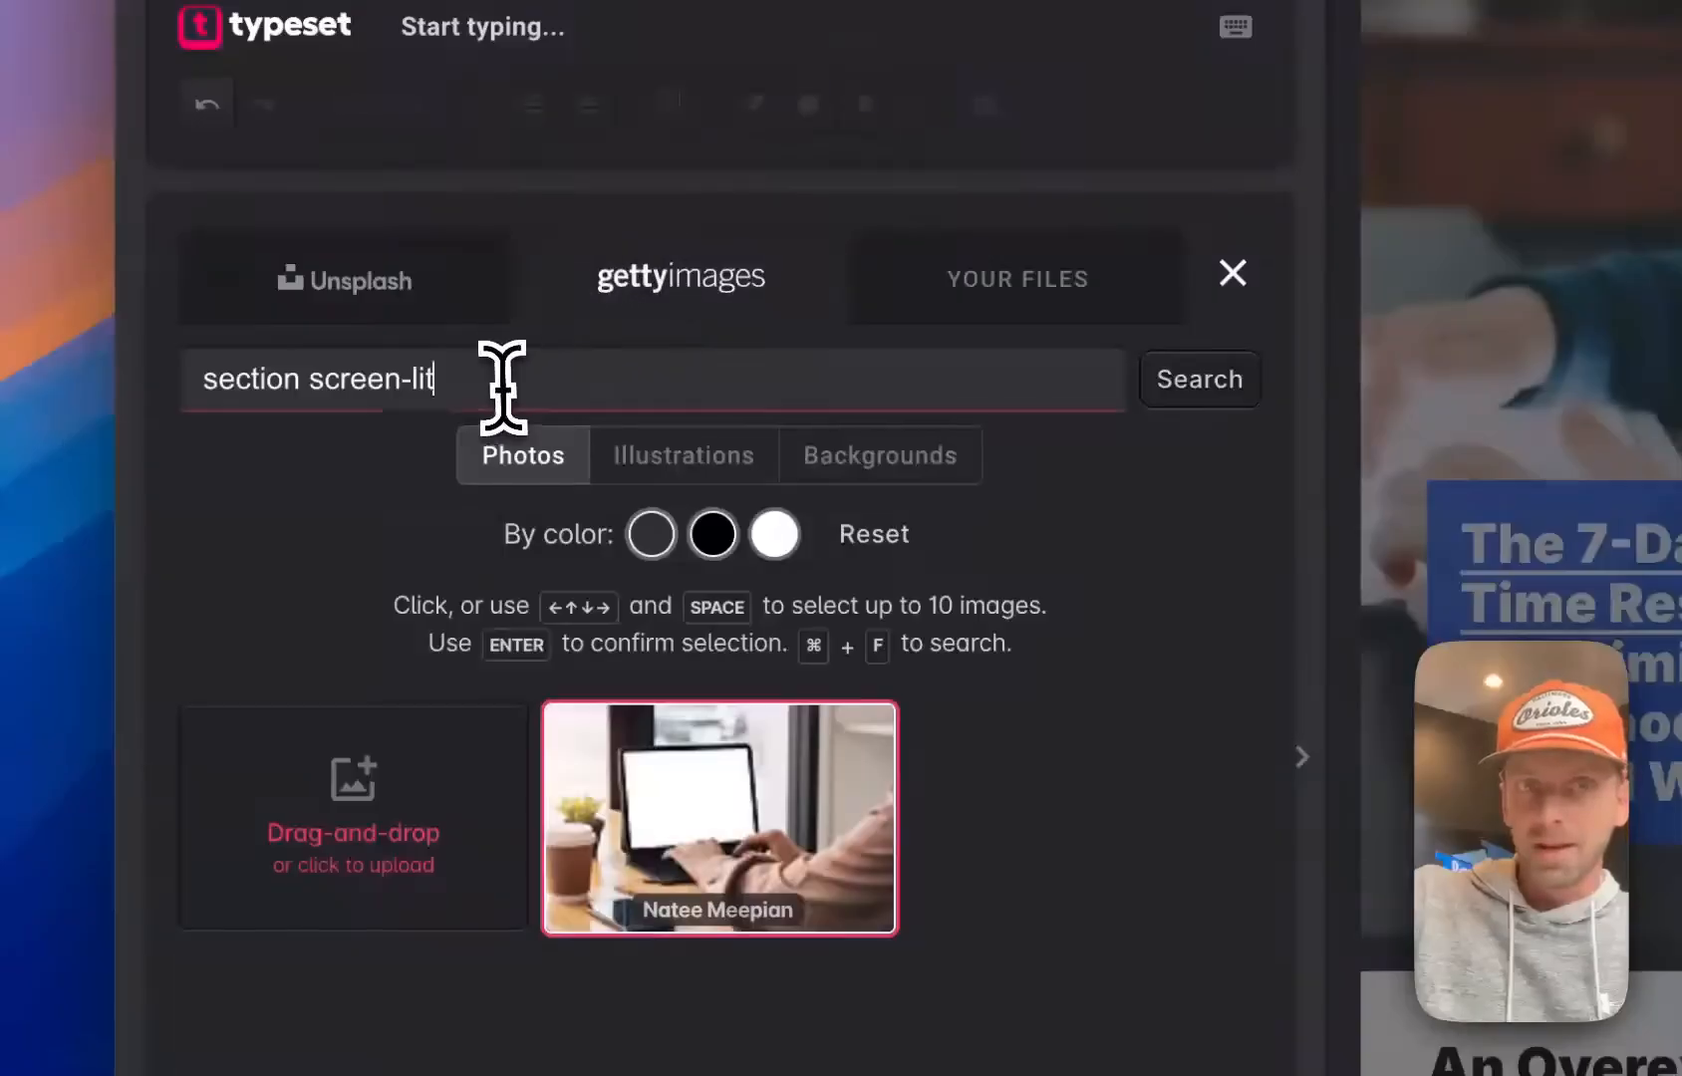
drag(542, 379, 197, 378)
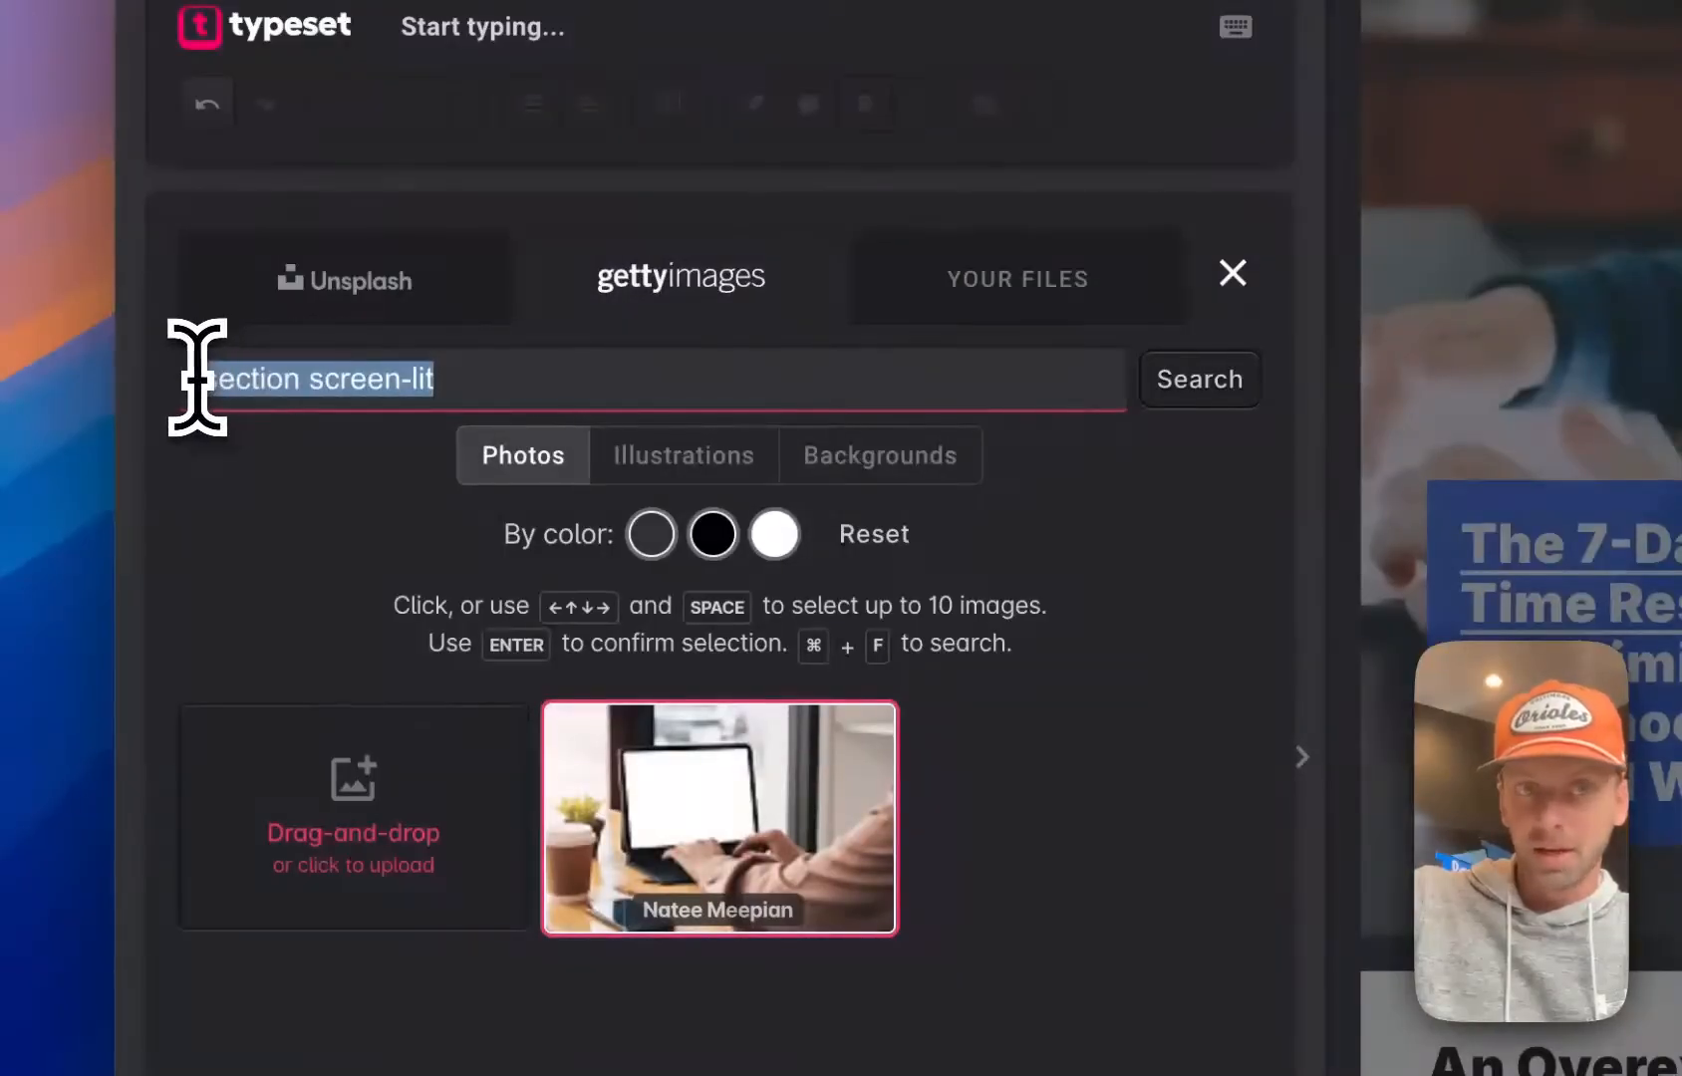
key(BackSpace)
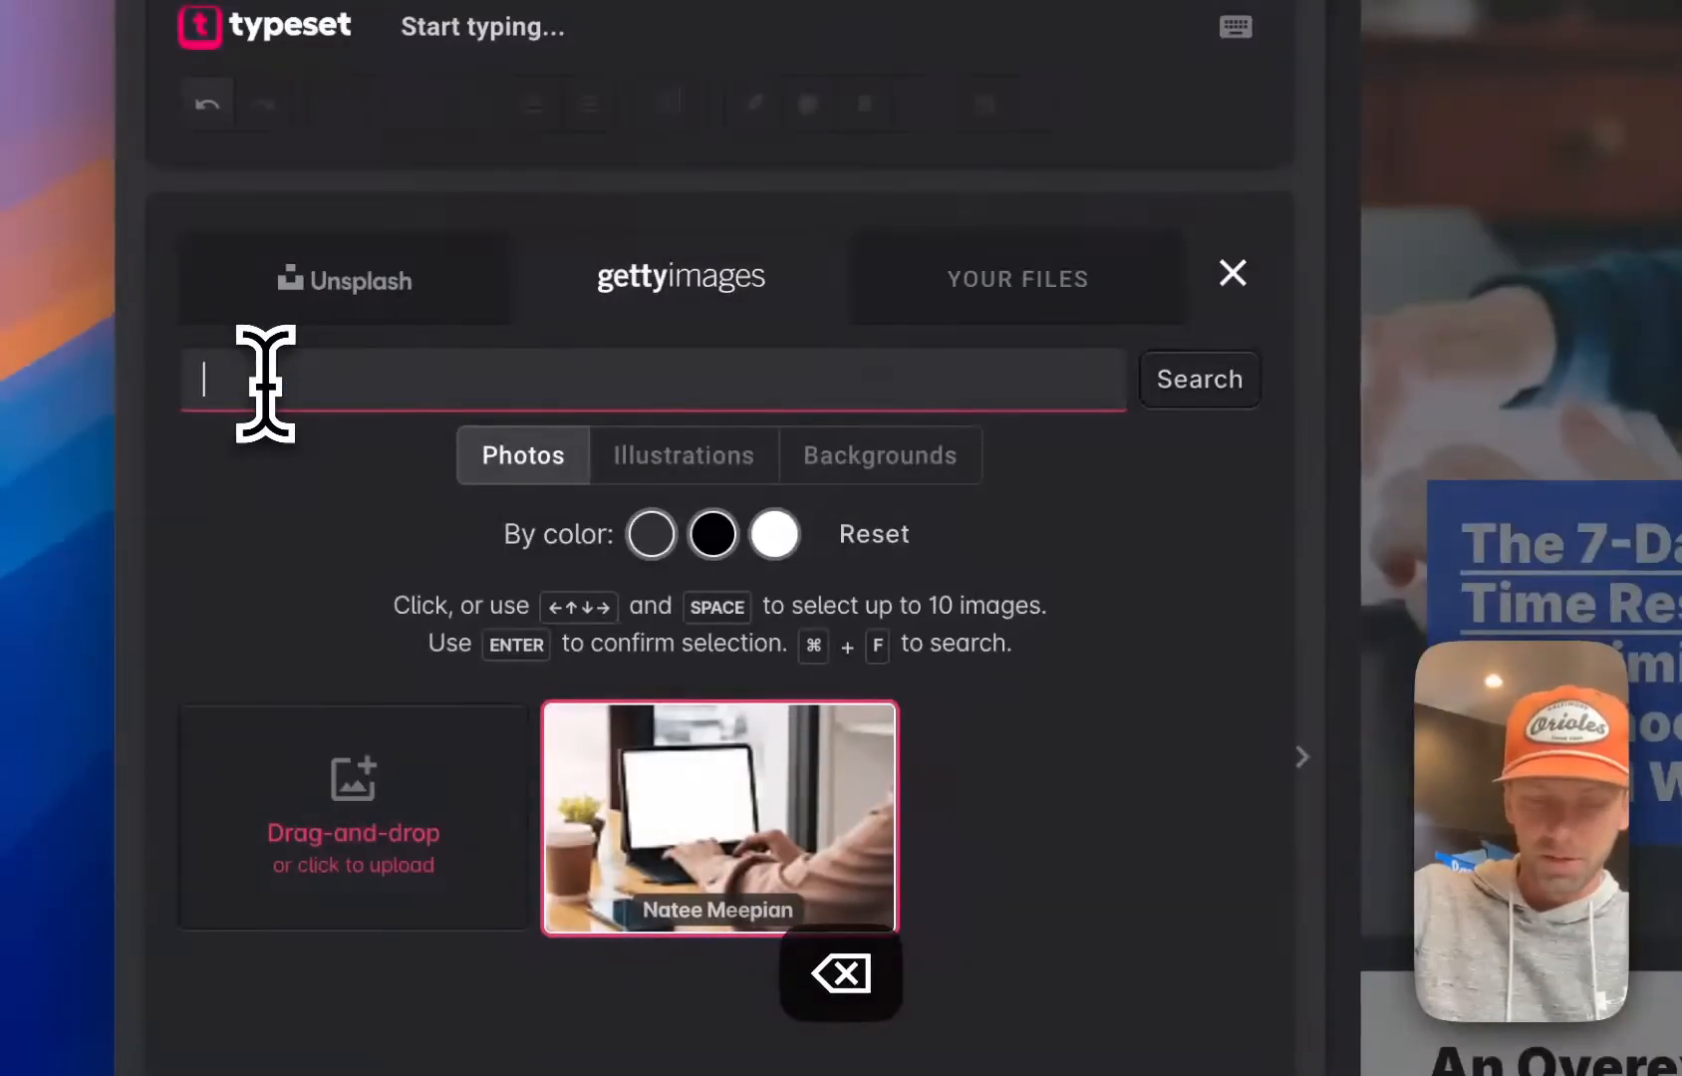
text(child ipad)
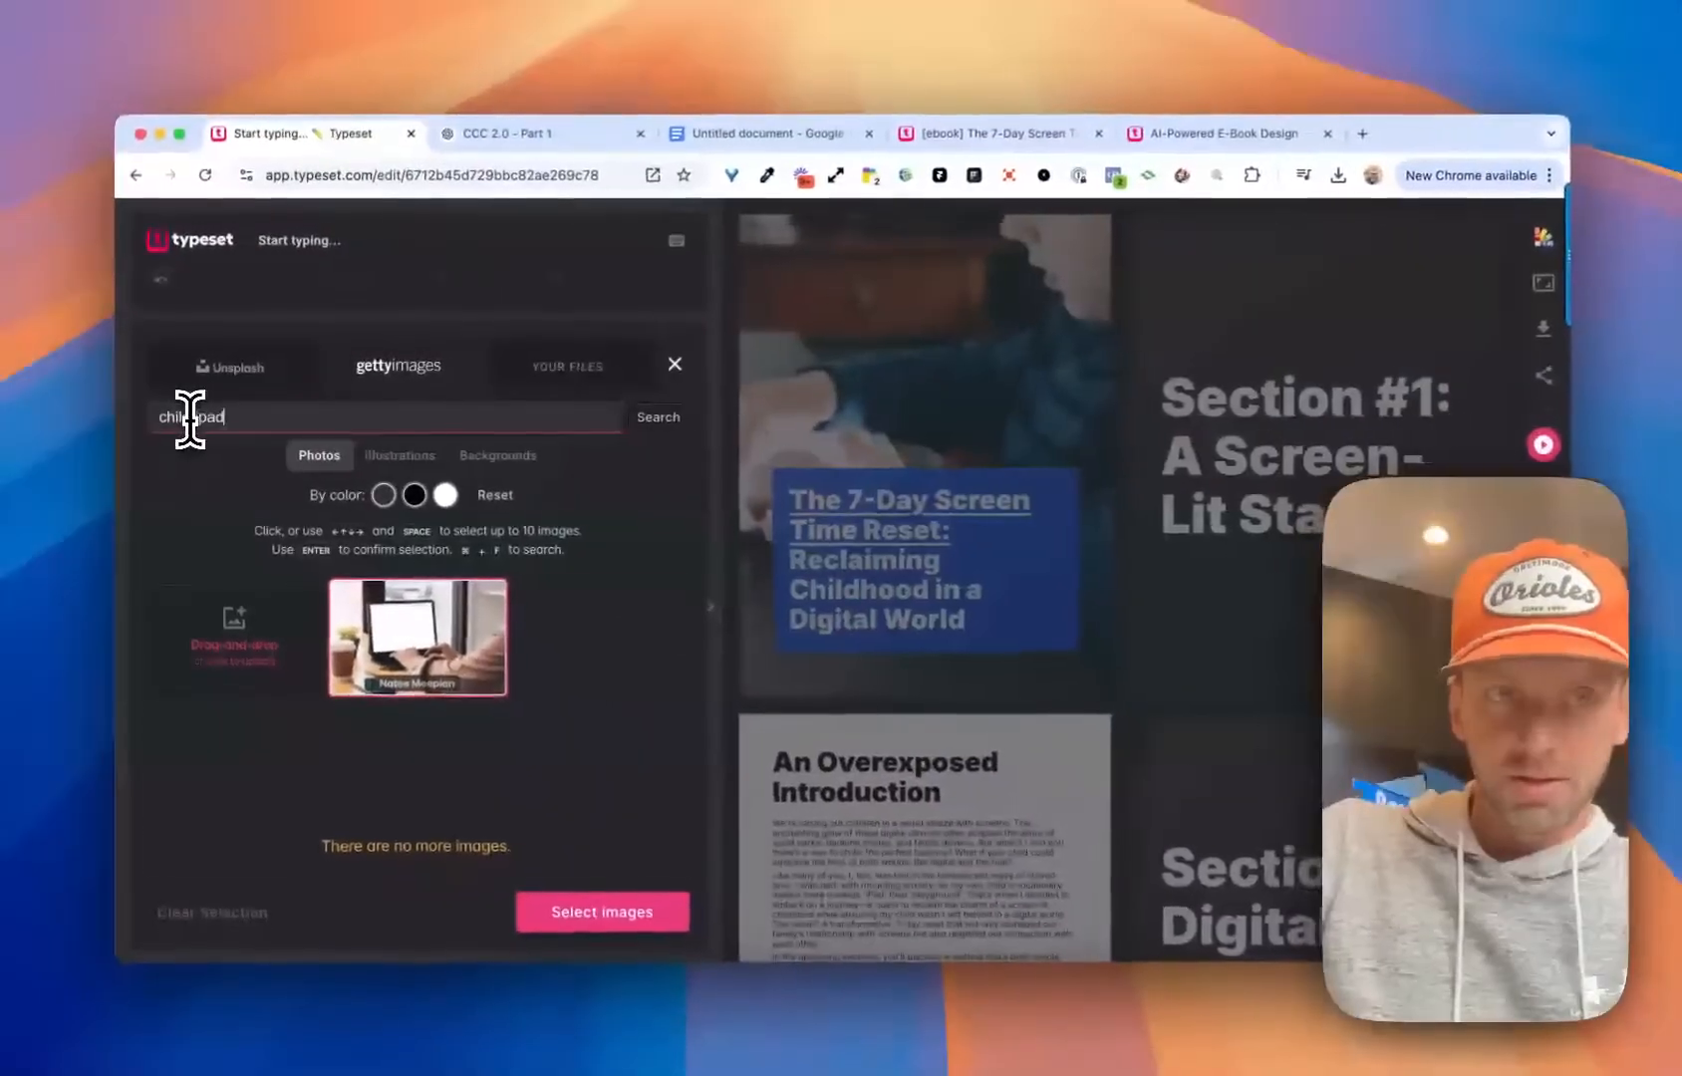
key(Return)
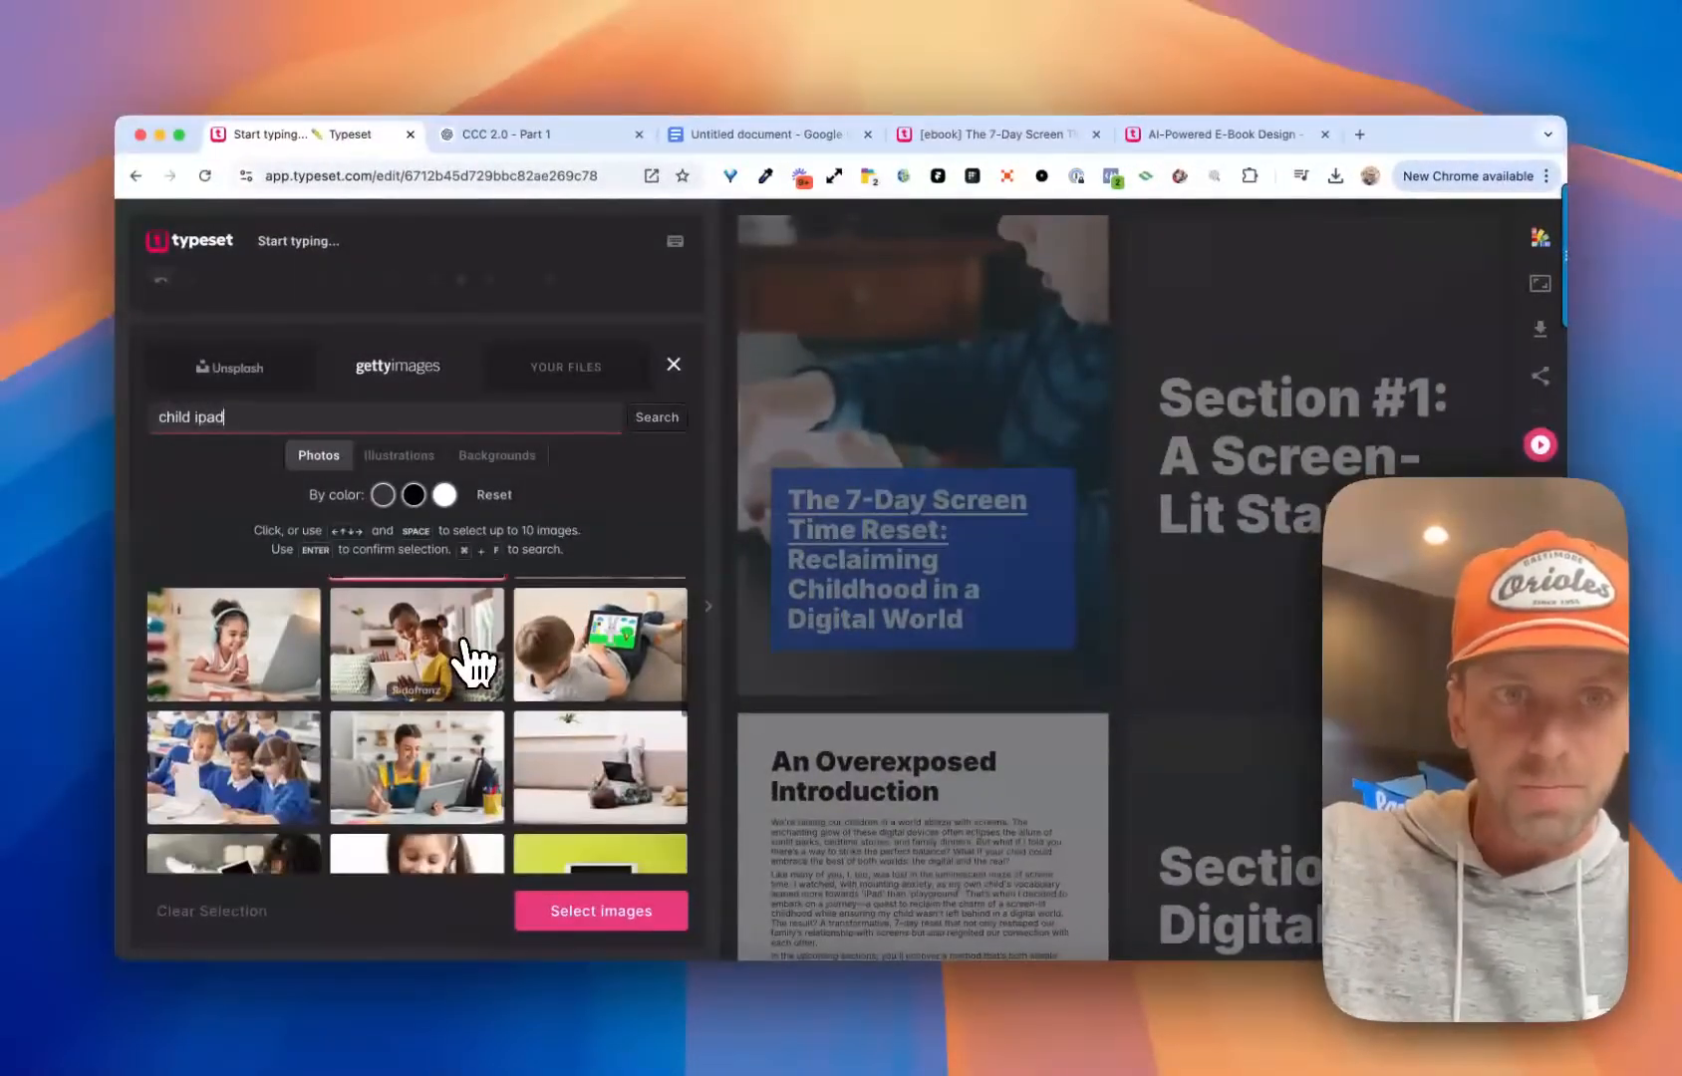
Add three photos to Section #1: two children sharing a tablet, a woman and girl with a tablet, and pupils in blue sweaters
click(583, 643)
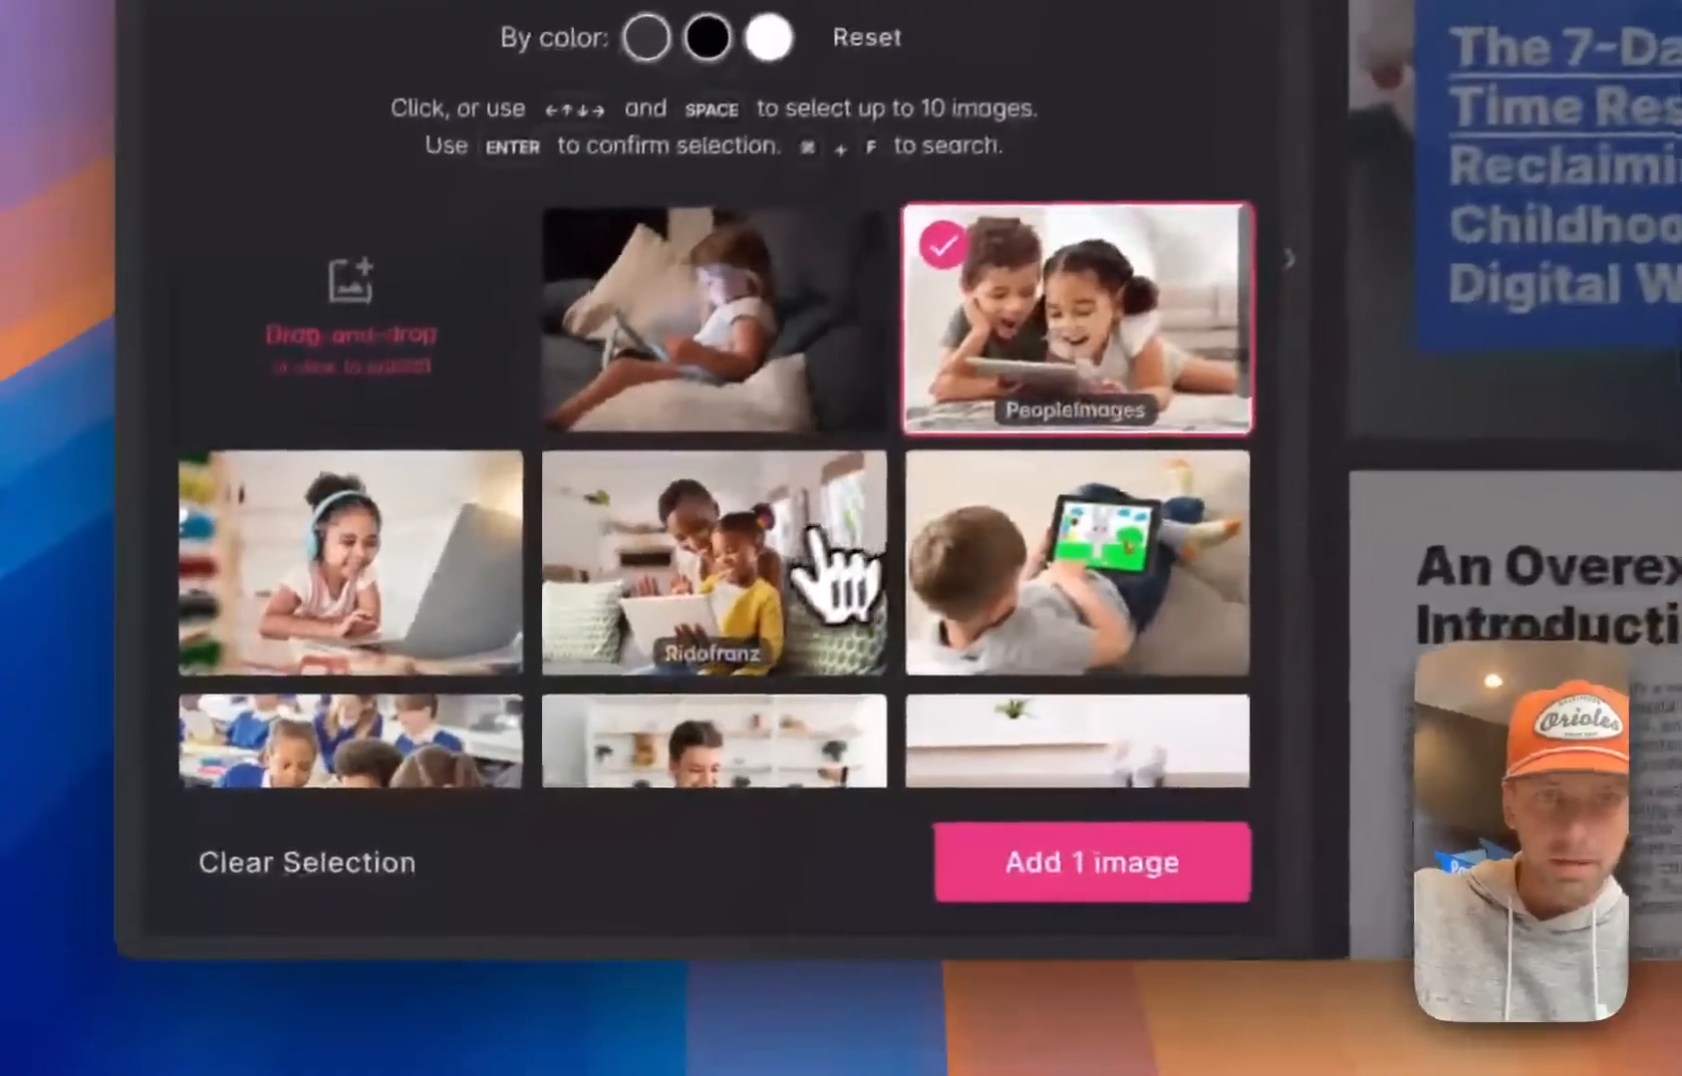
click(443, 755)
scroll(443, 756, down, 3)
scroll(698, 619, down, 2)
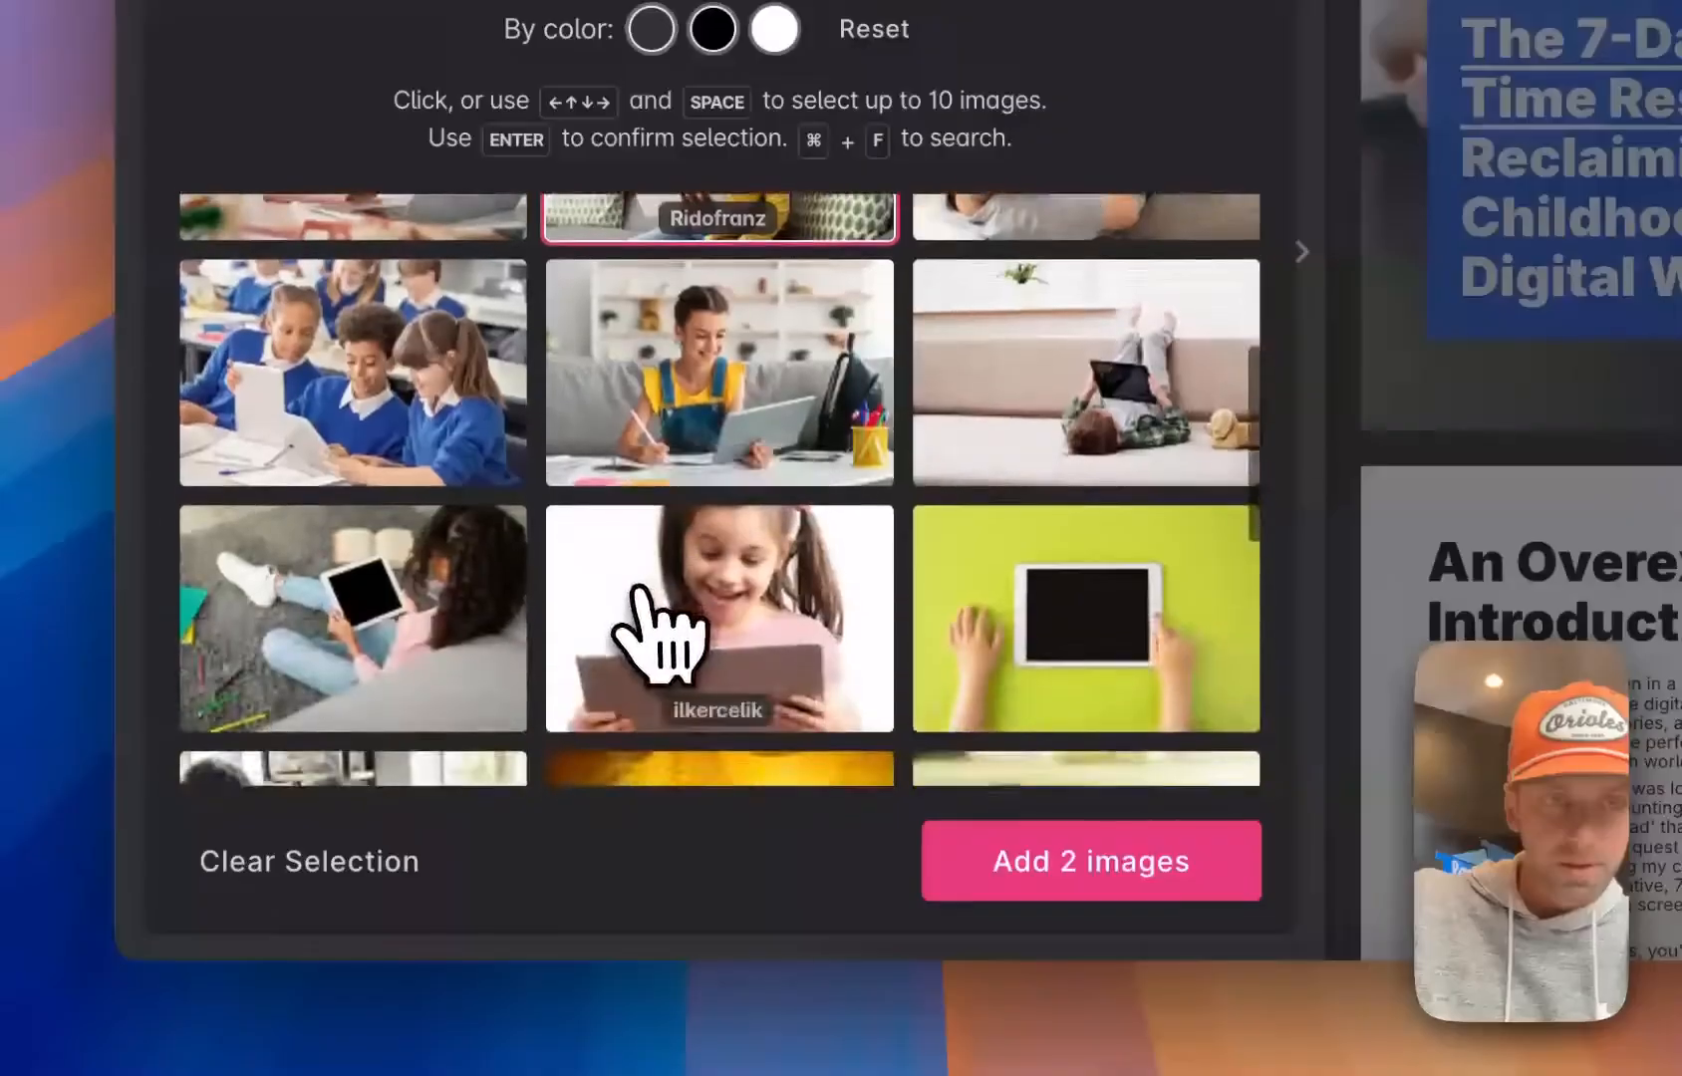
click(394, 395)
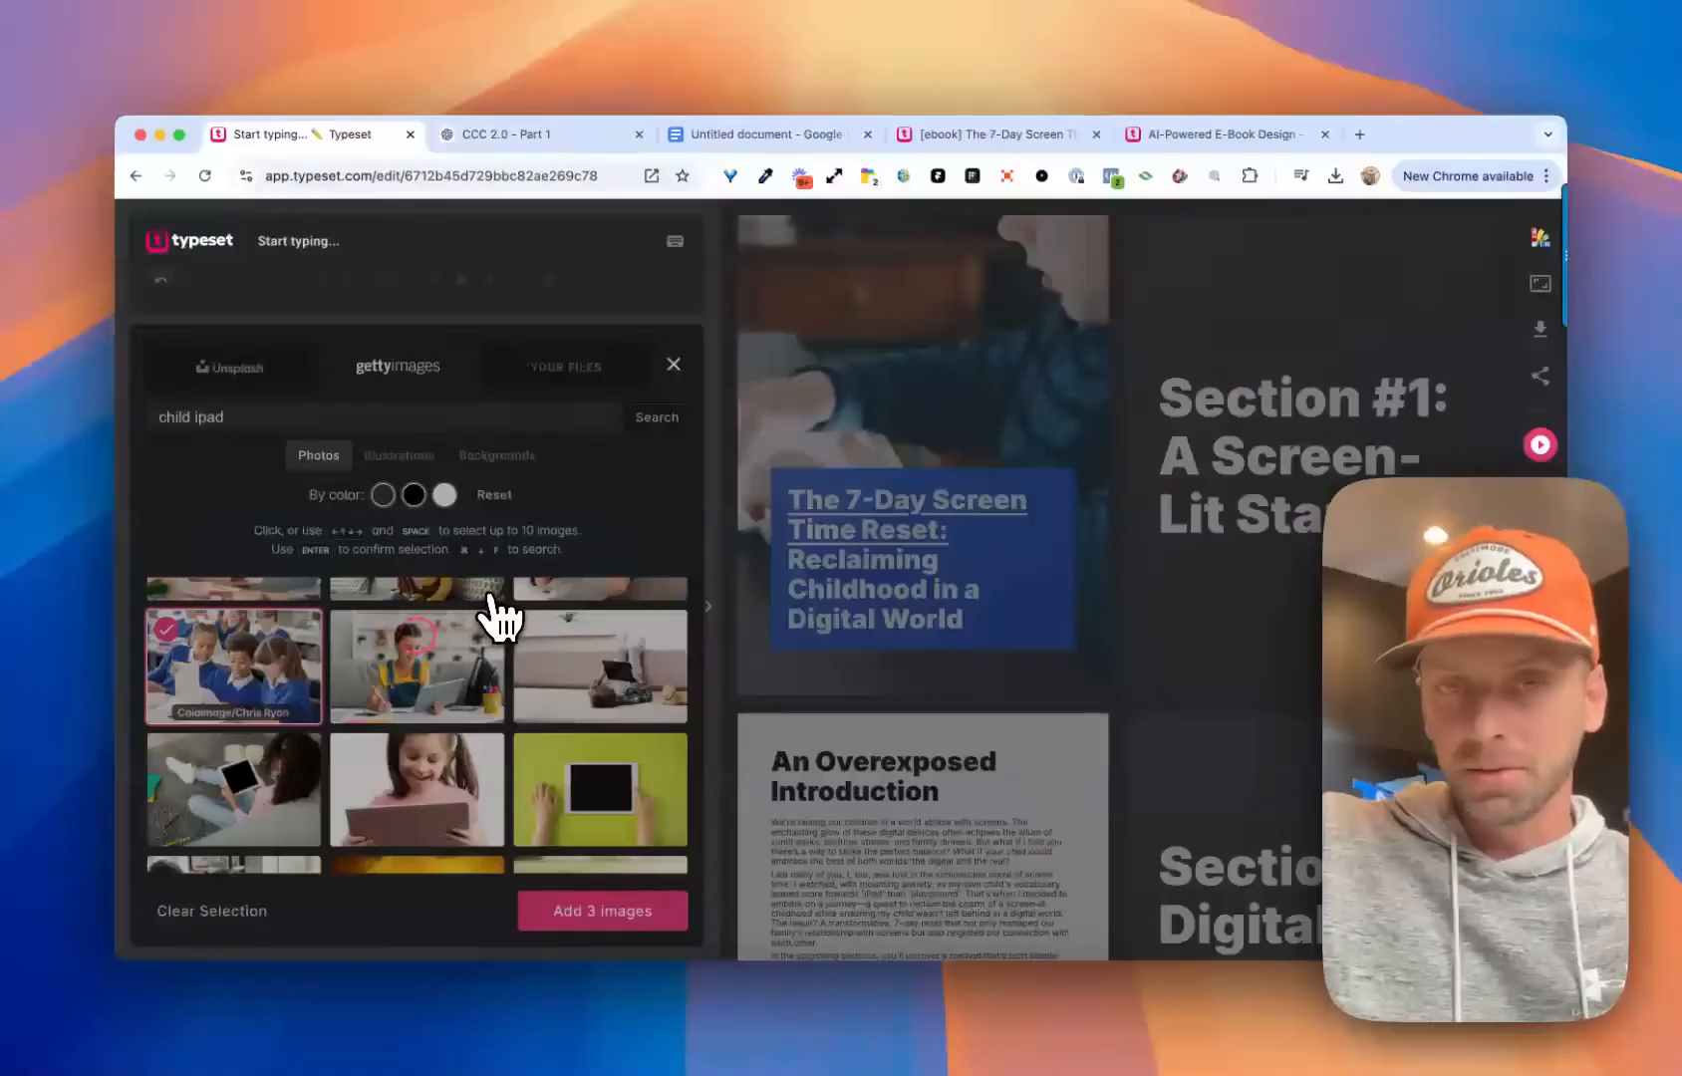
key(Return)
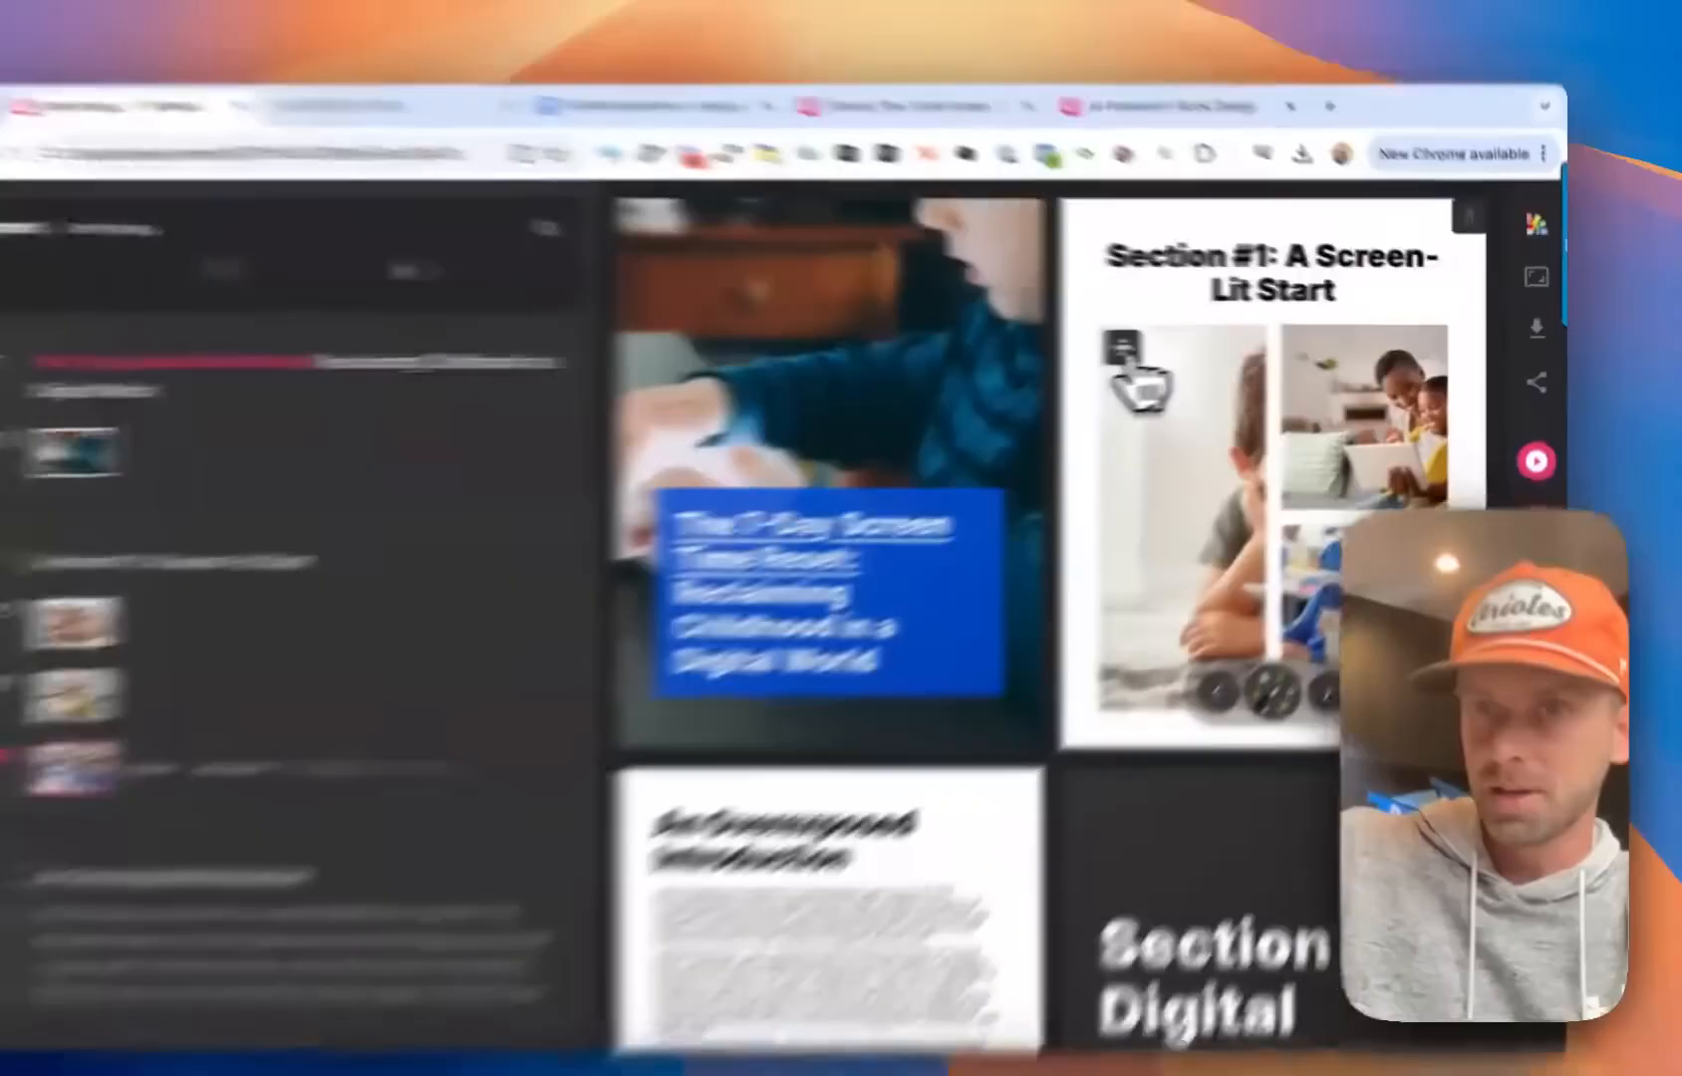
Reposition the large photo on the Section #1 page to show both children's faces and apply the adjustment
click(1178, 347)
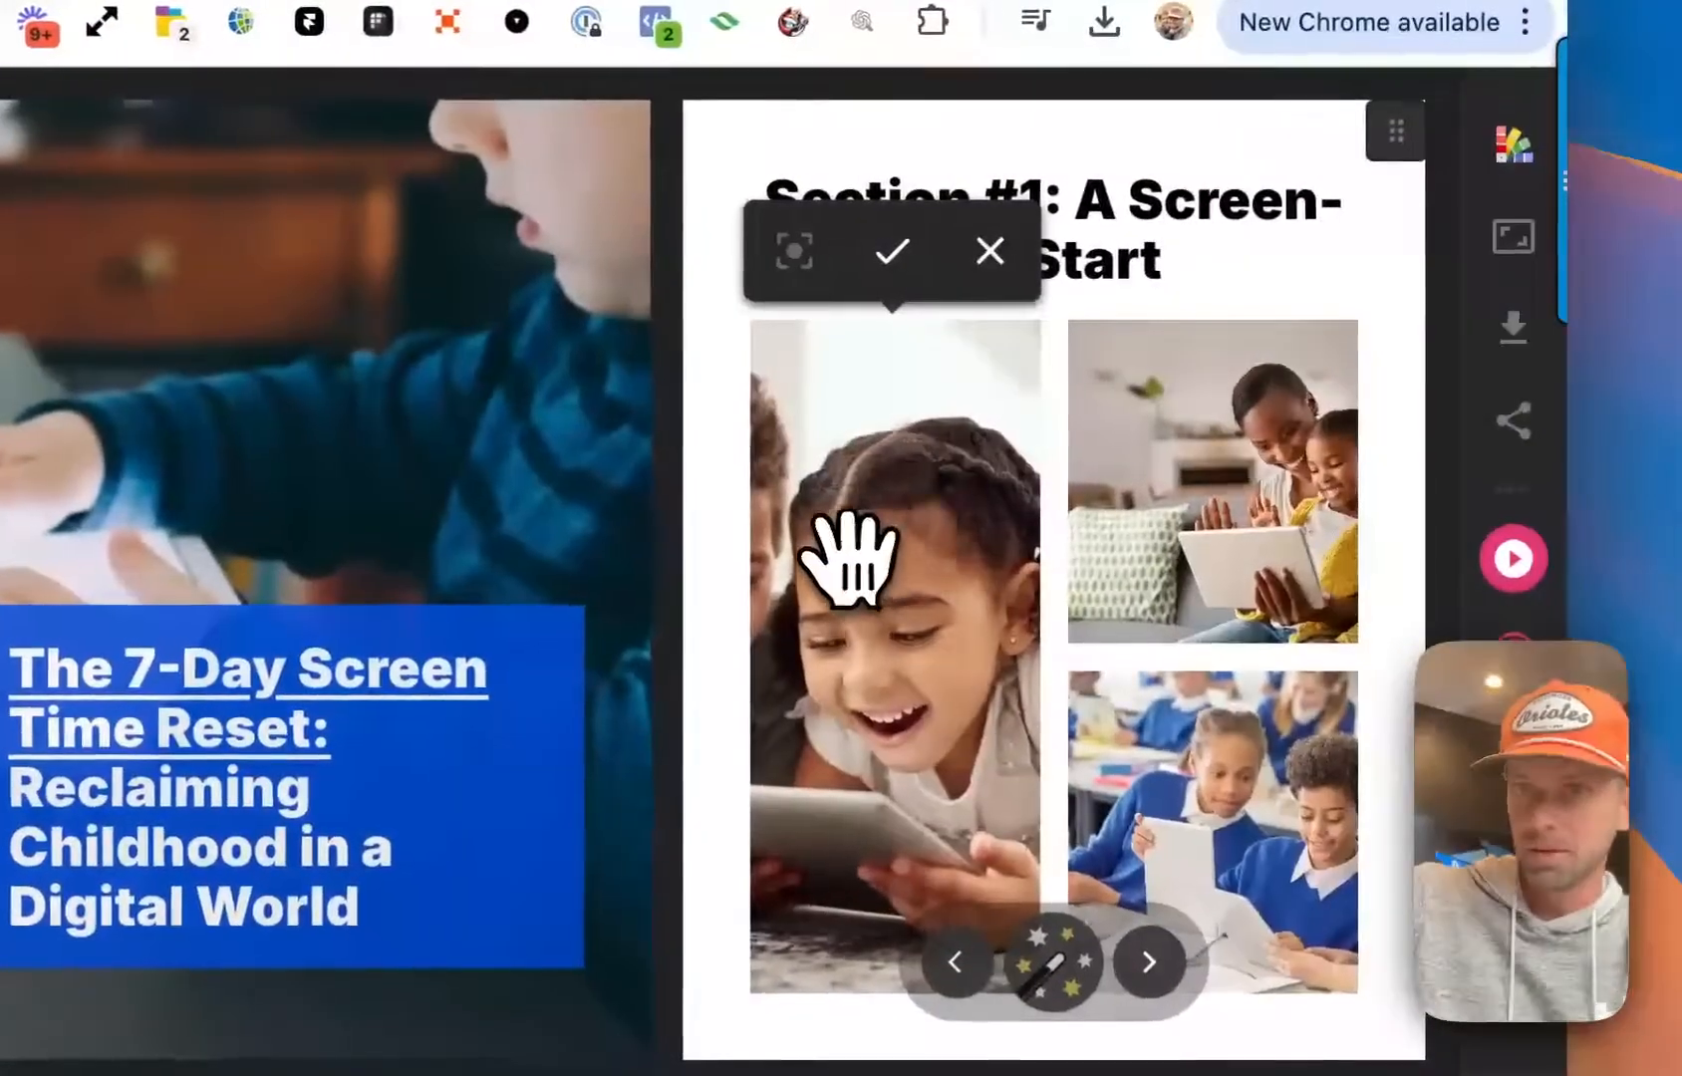
drag(850, 558, 912, 541)
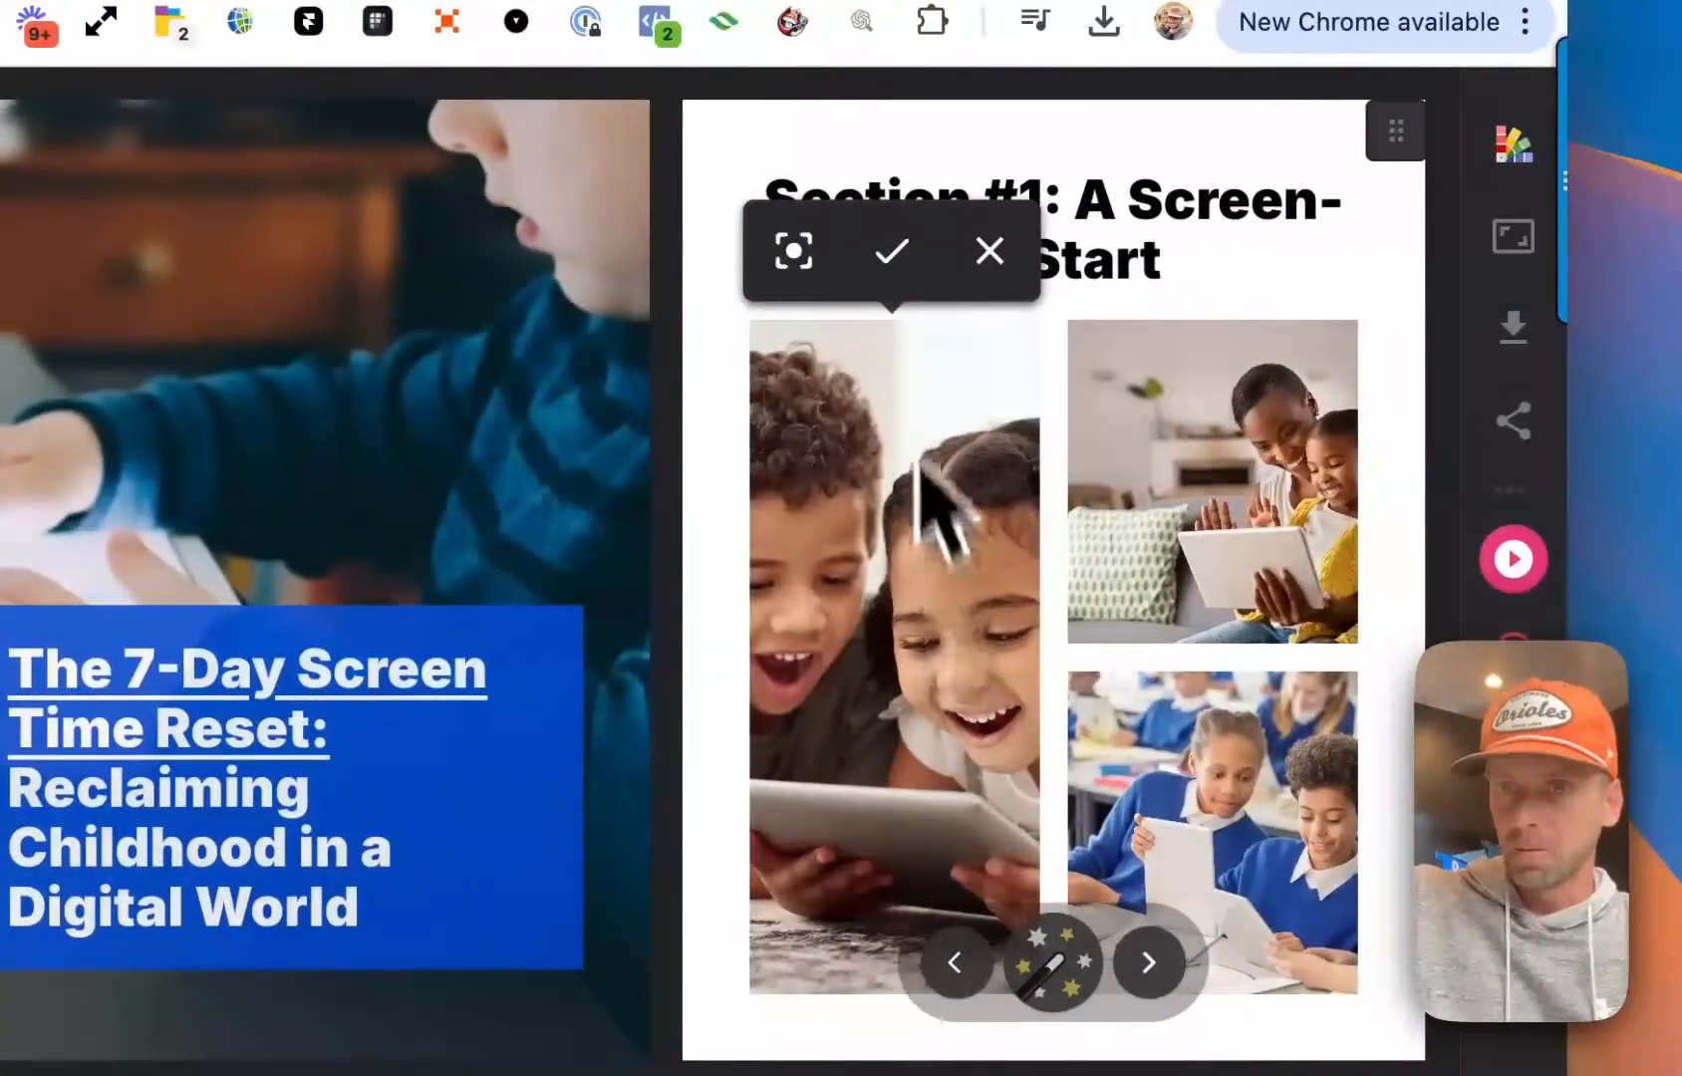
click(892, 251)
Reposition the two smaller photos on the Section #1 page to centre the woman with the girl and the classroom pupils, applying both adjustments
click(1115, 366)
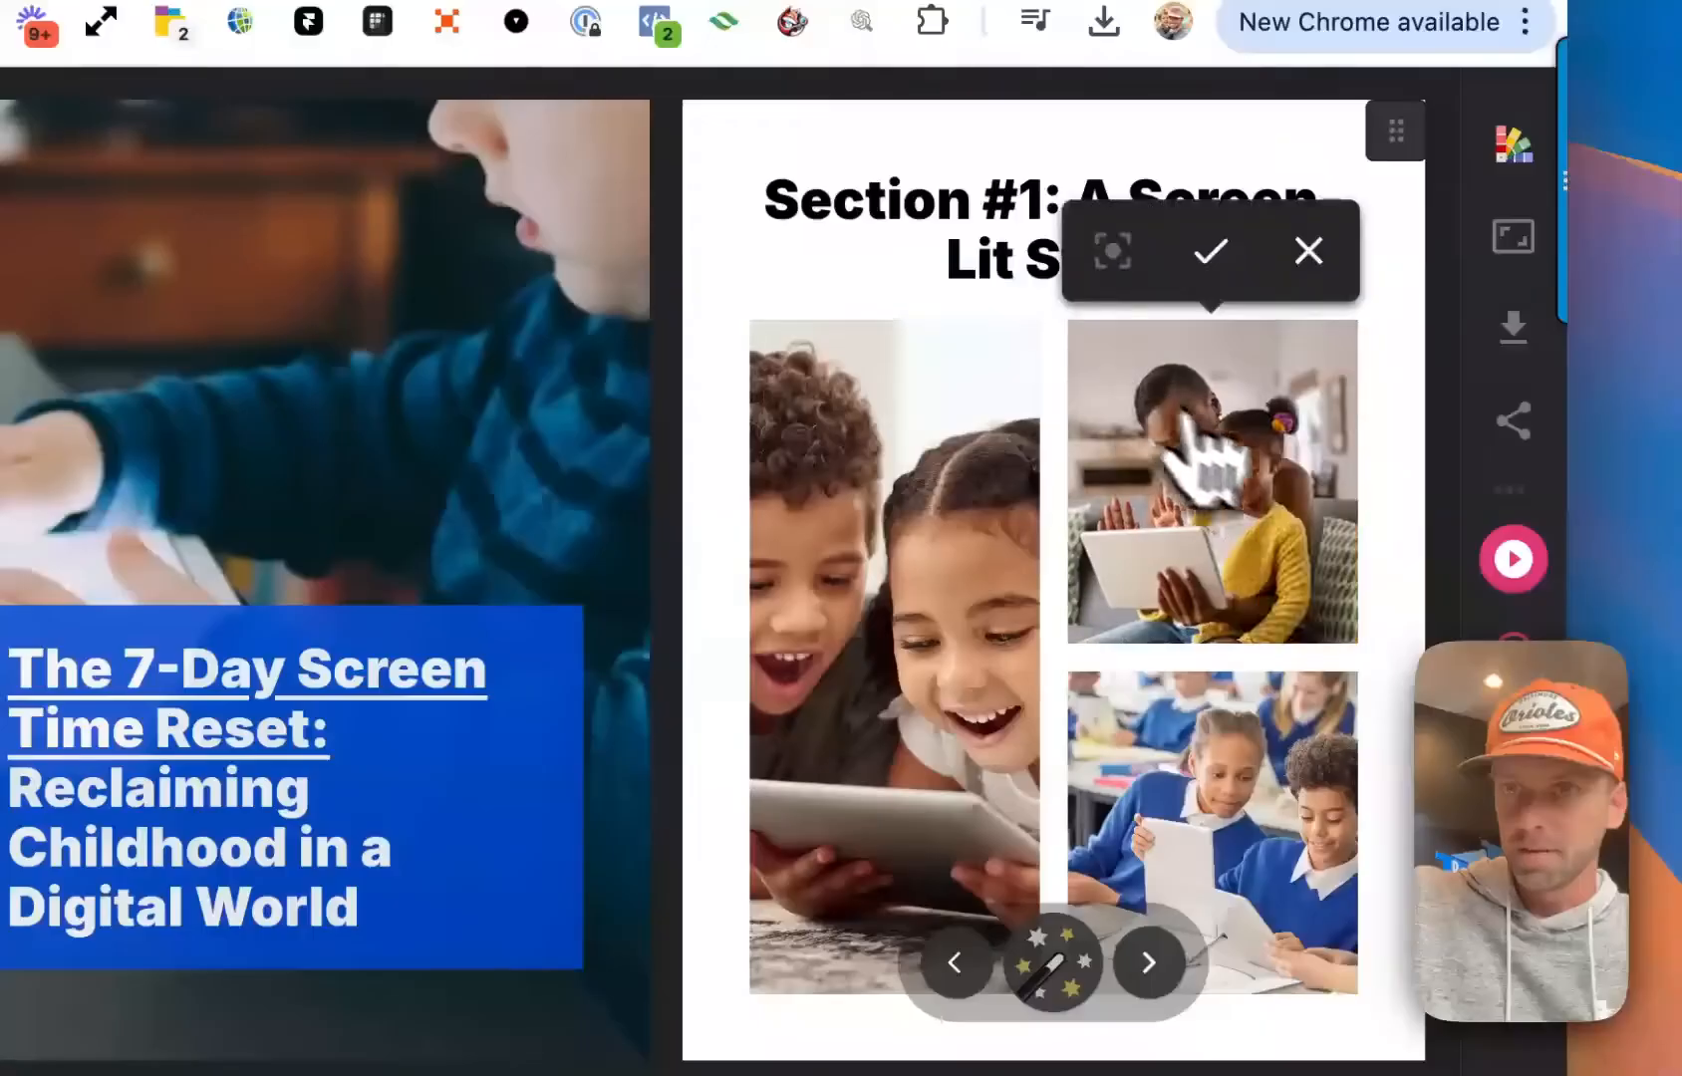
click(1212, 252)
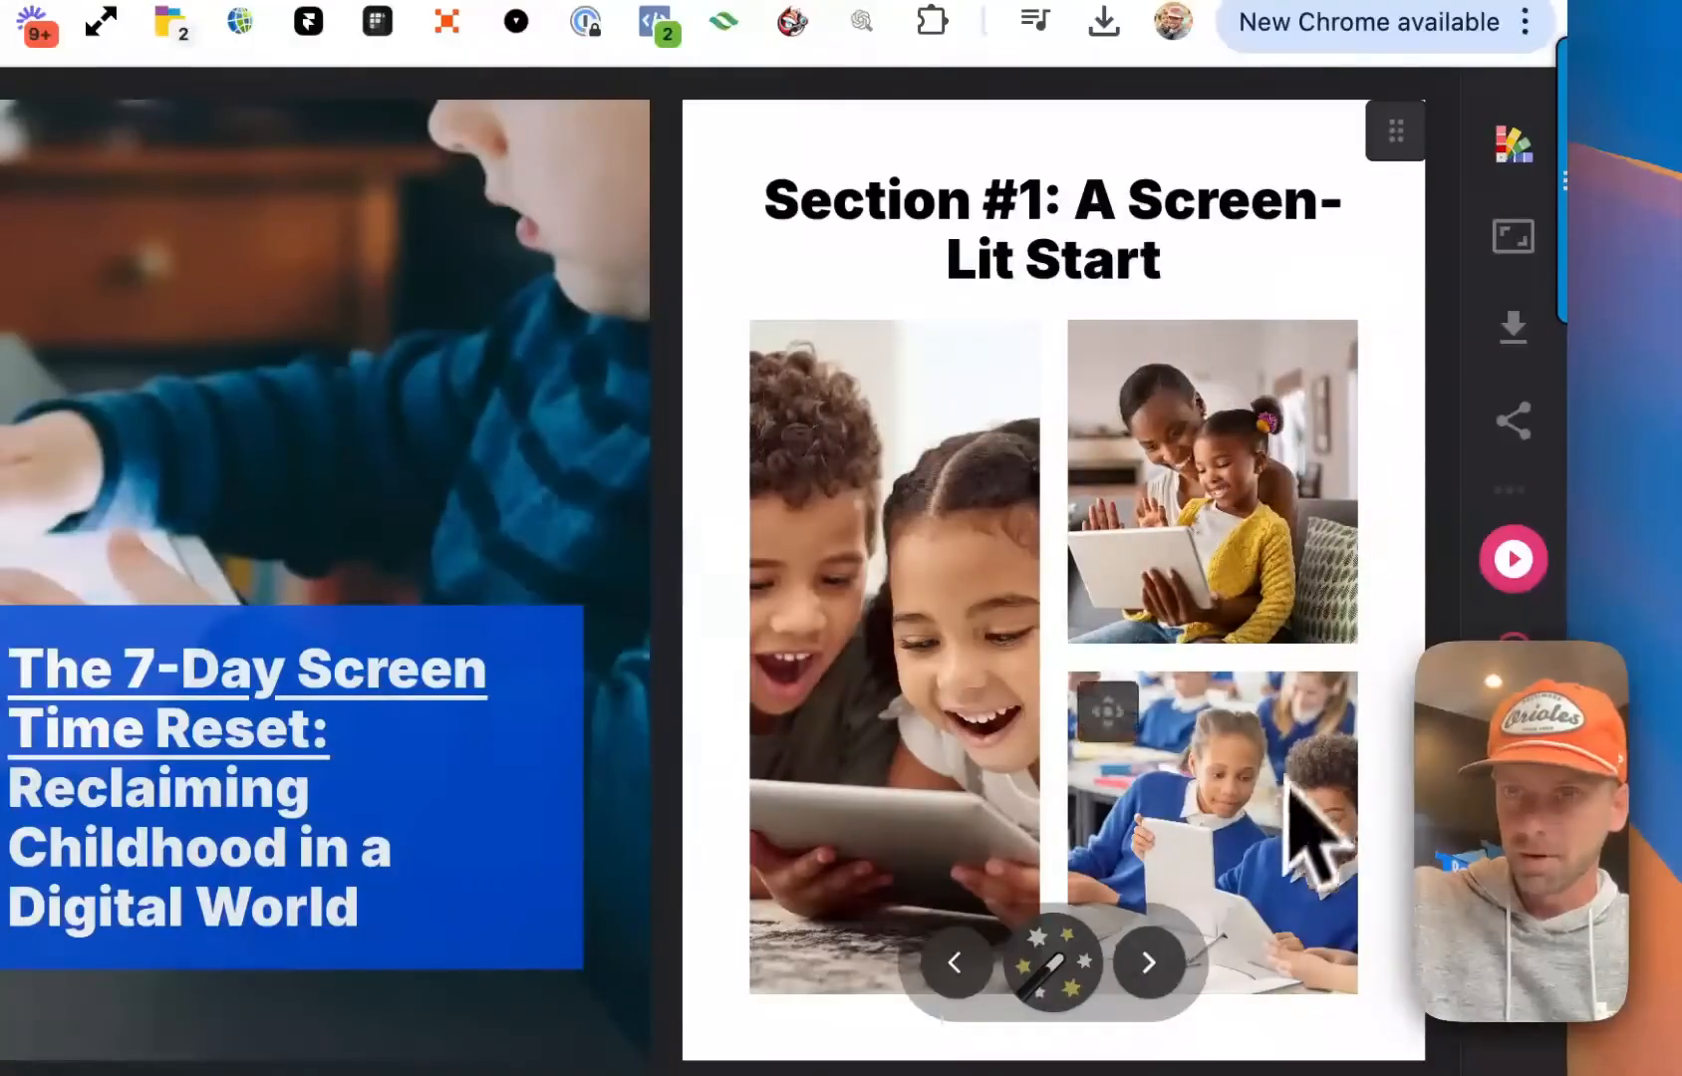
click(1136, 757)
click(1212, 602)
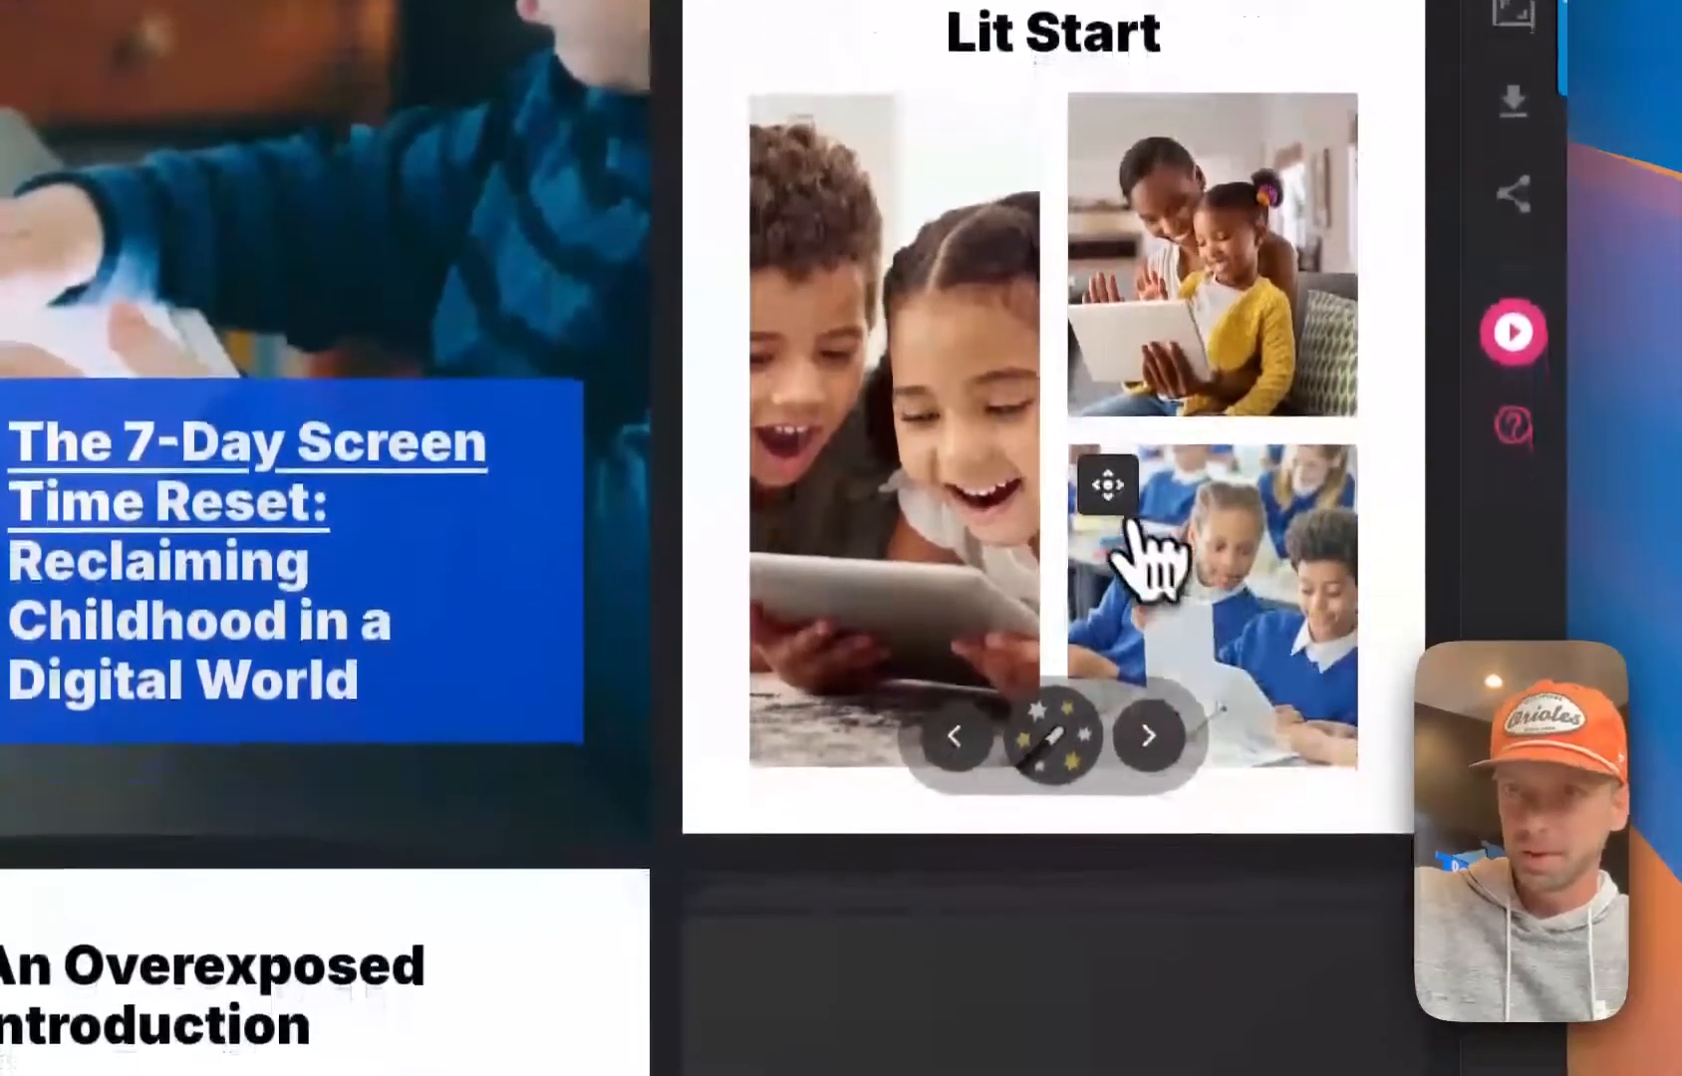
click(1227, 784)
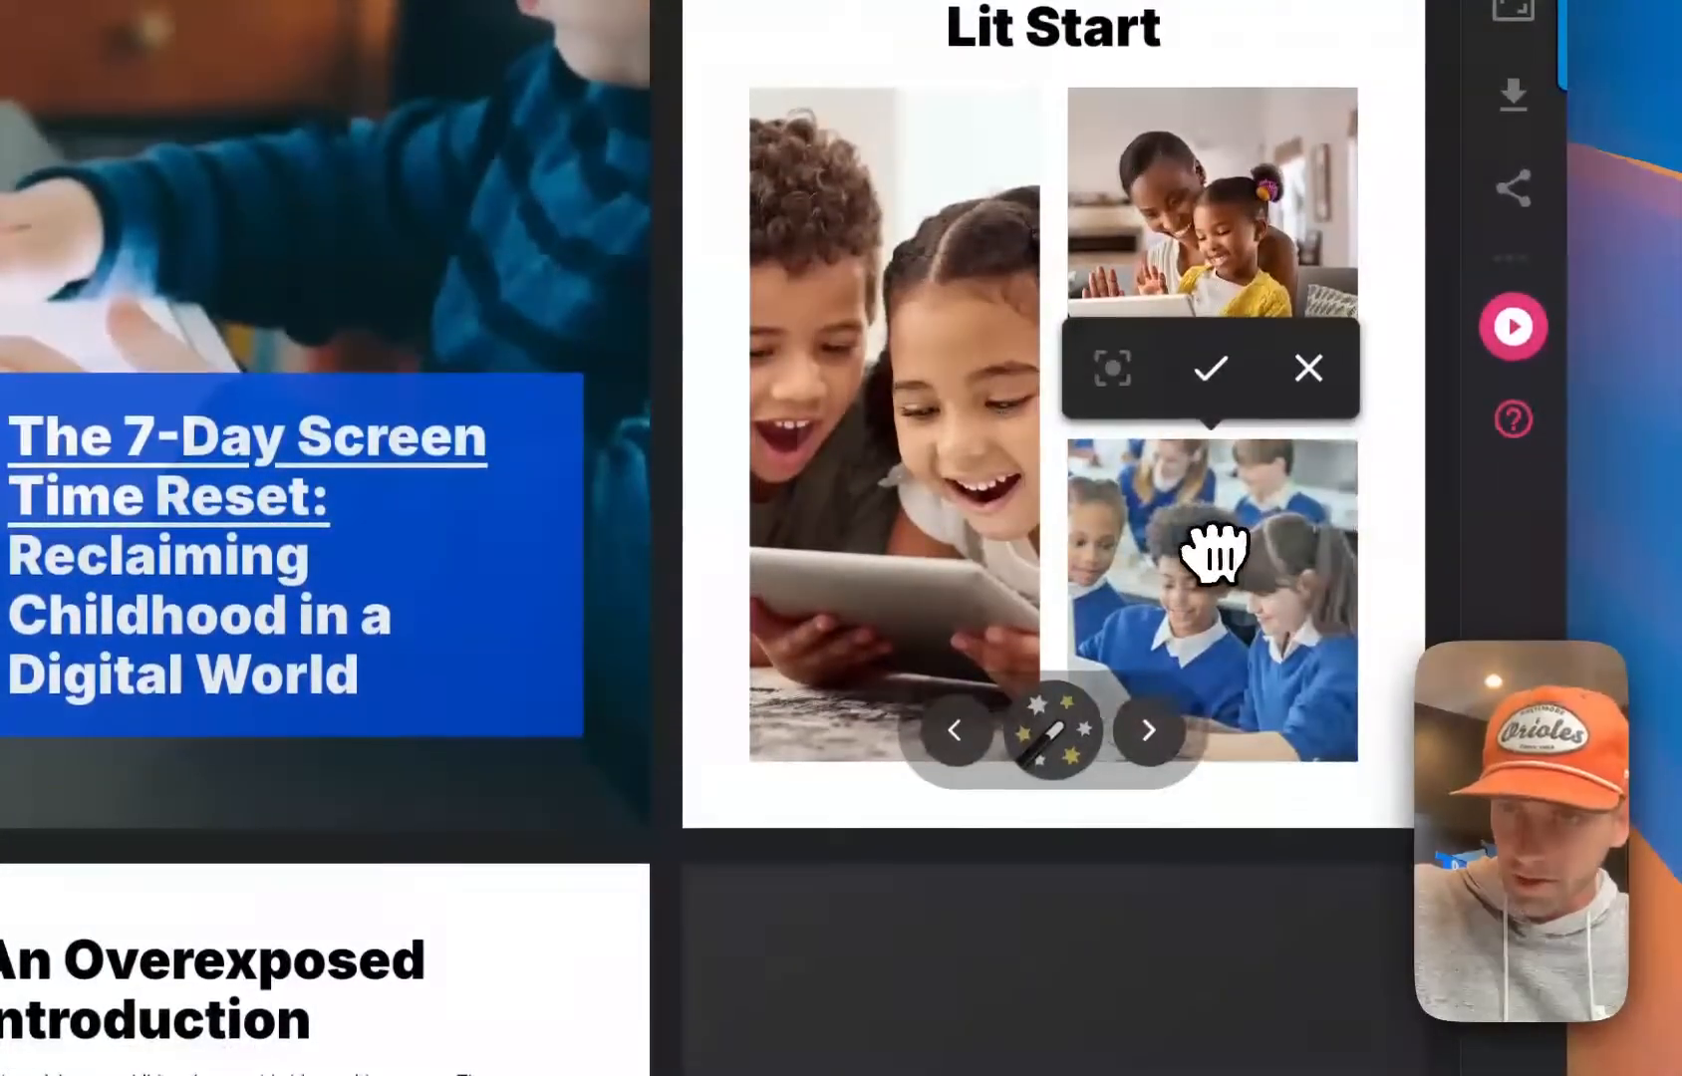
click(1210, 369)
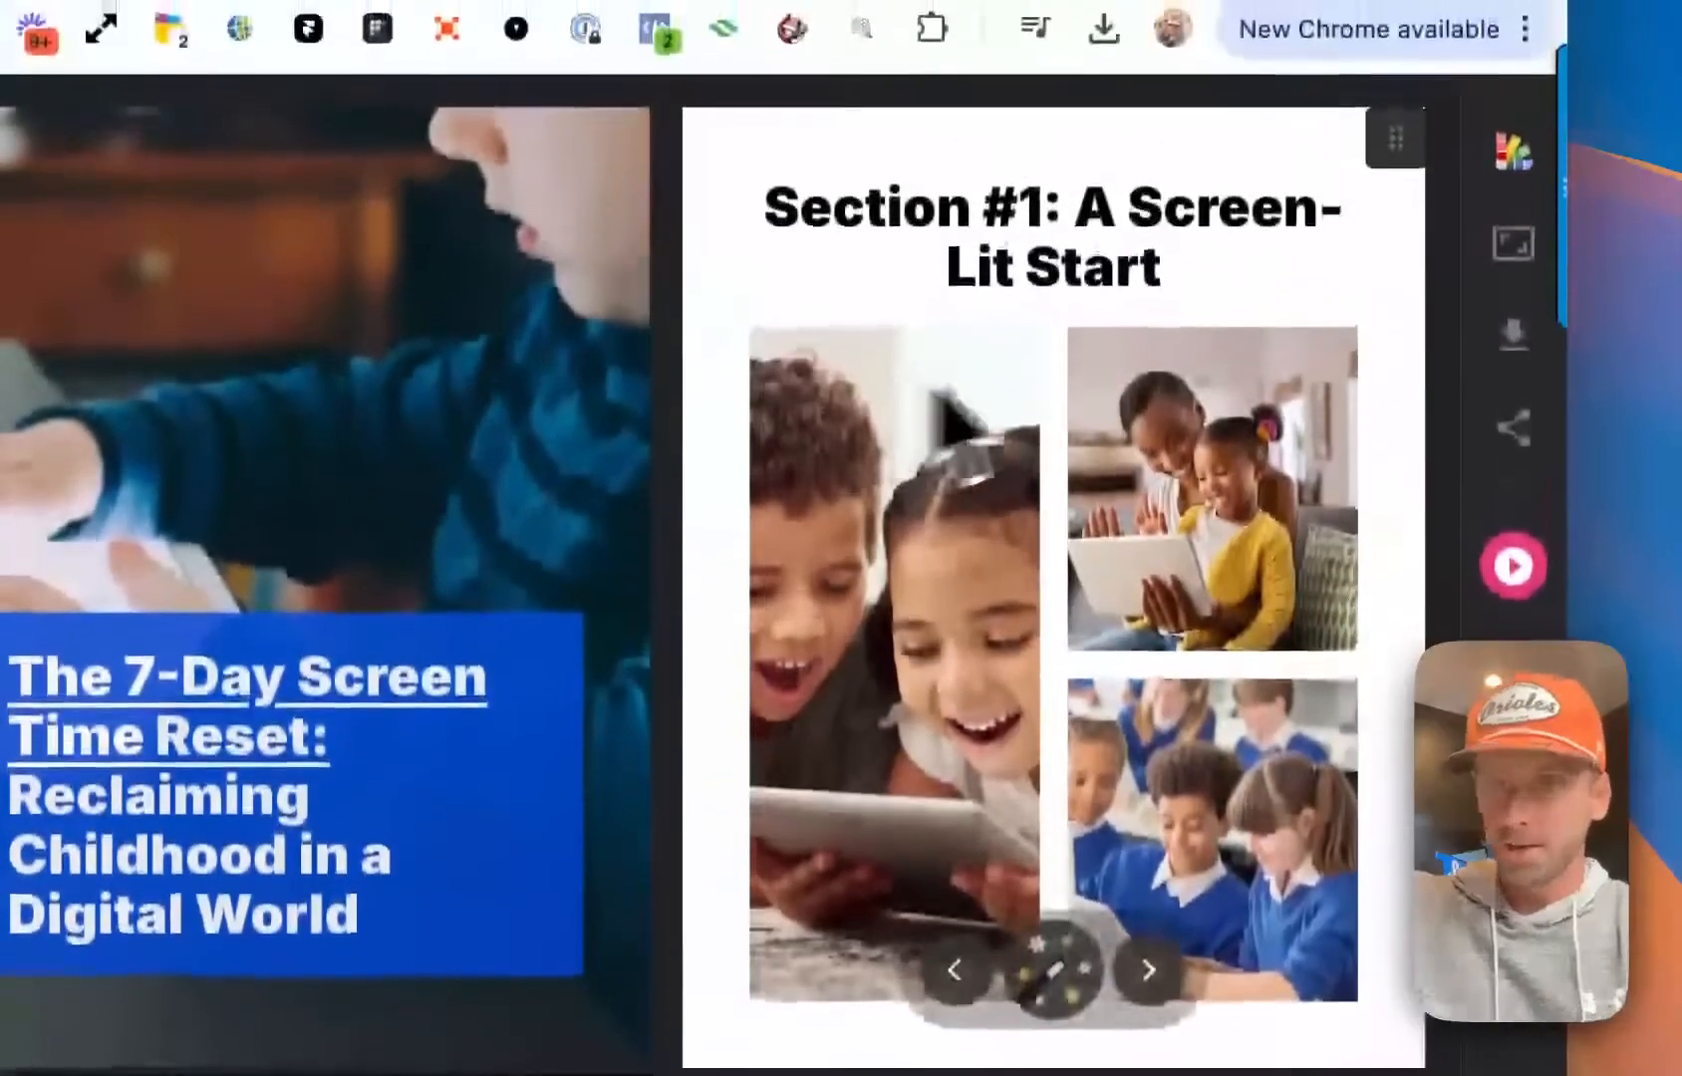
Open the Section #1 page's design options, try the solid blue theme color, and return to black text on white
scroll(855, 514, down, 3)
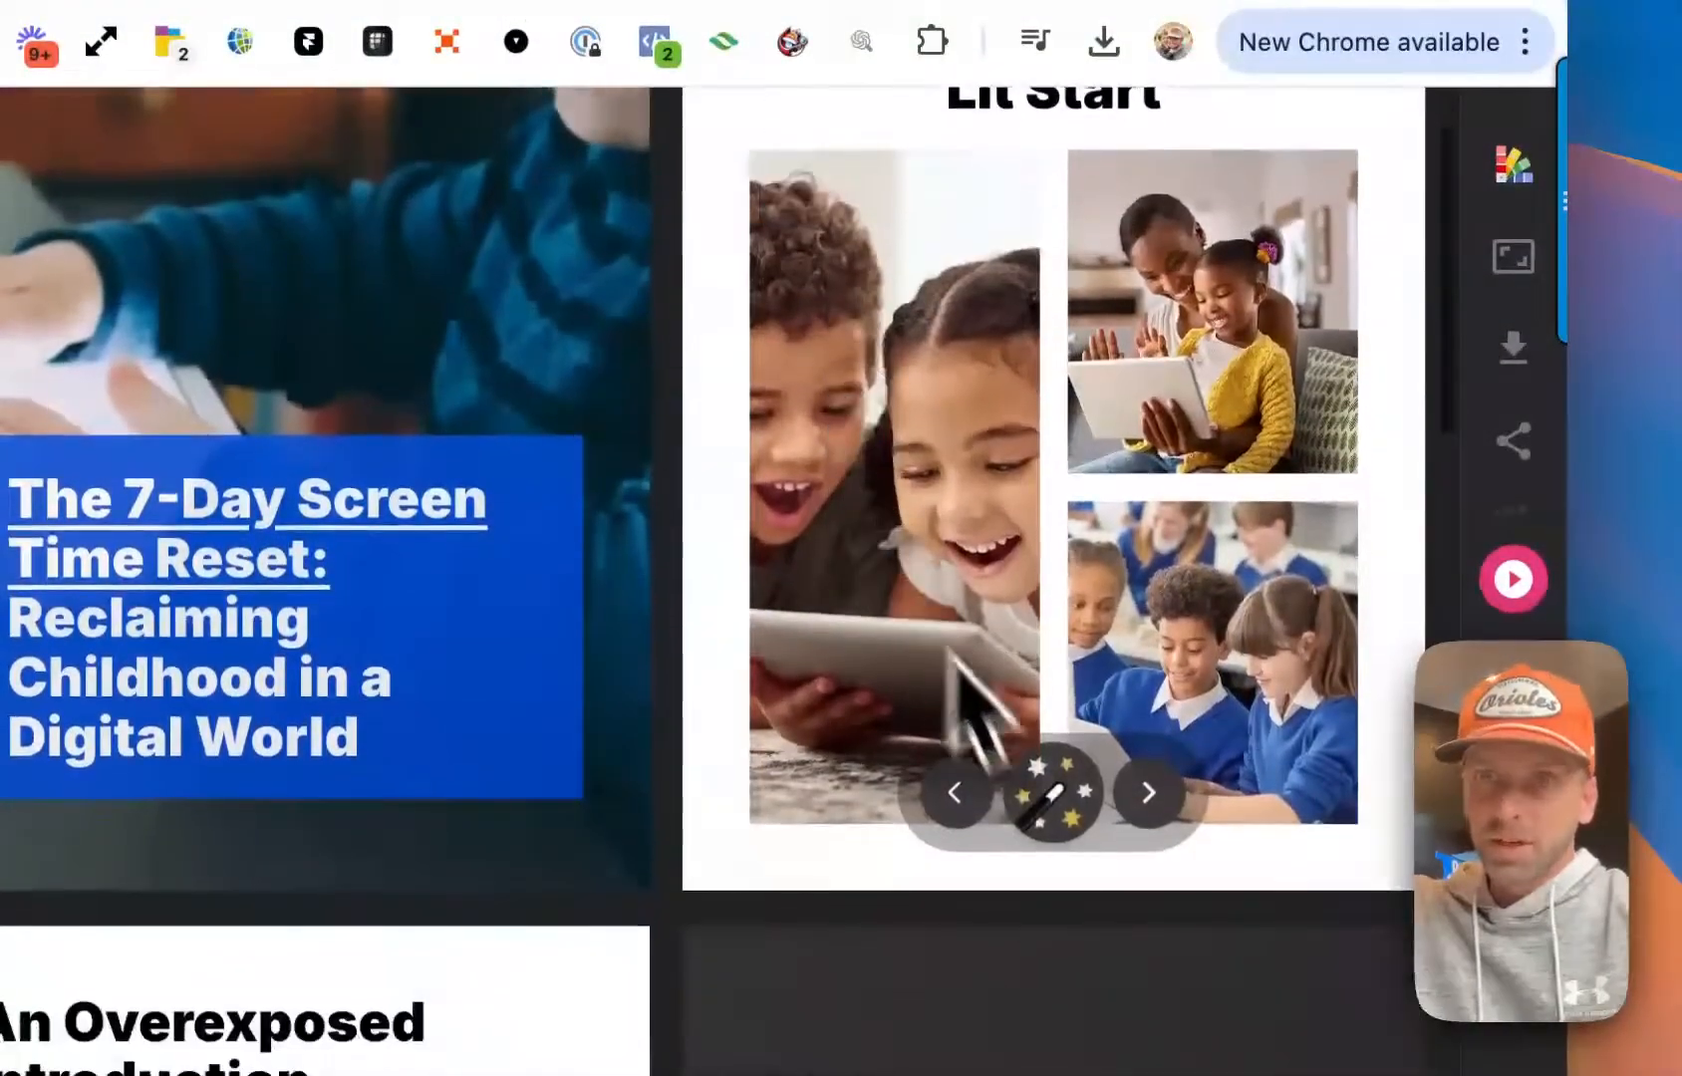
scroll(982, 703, up, 2)
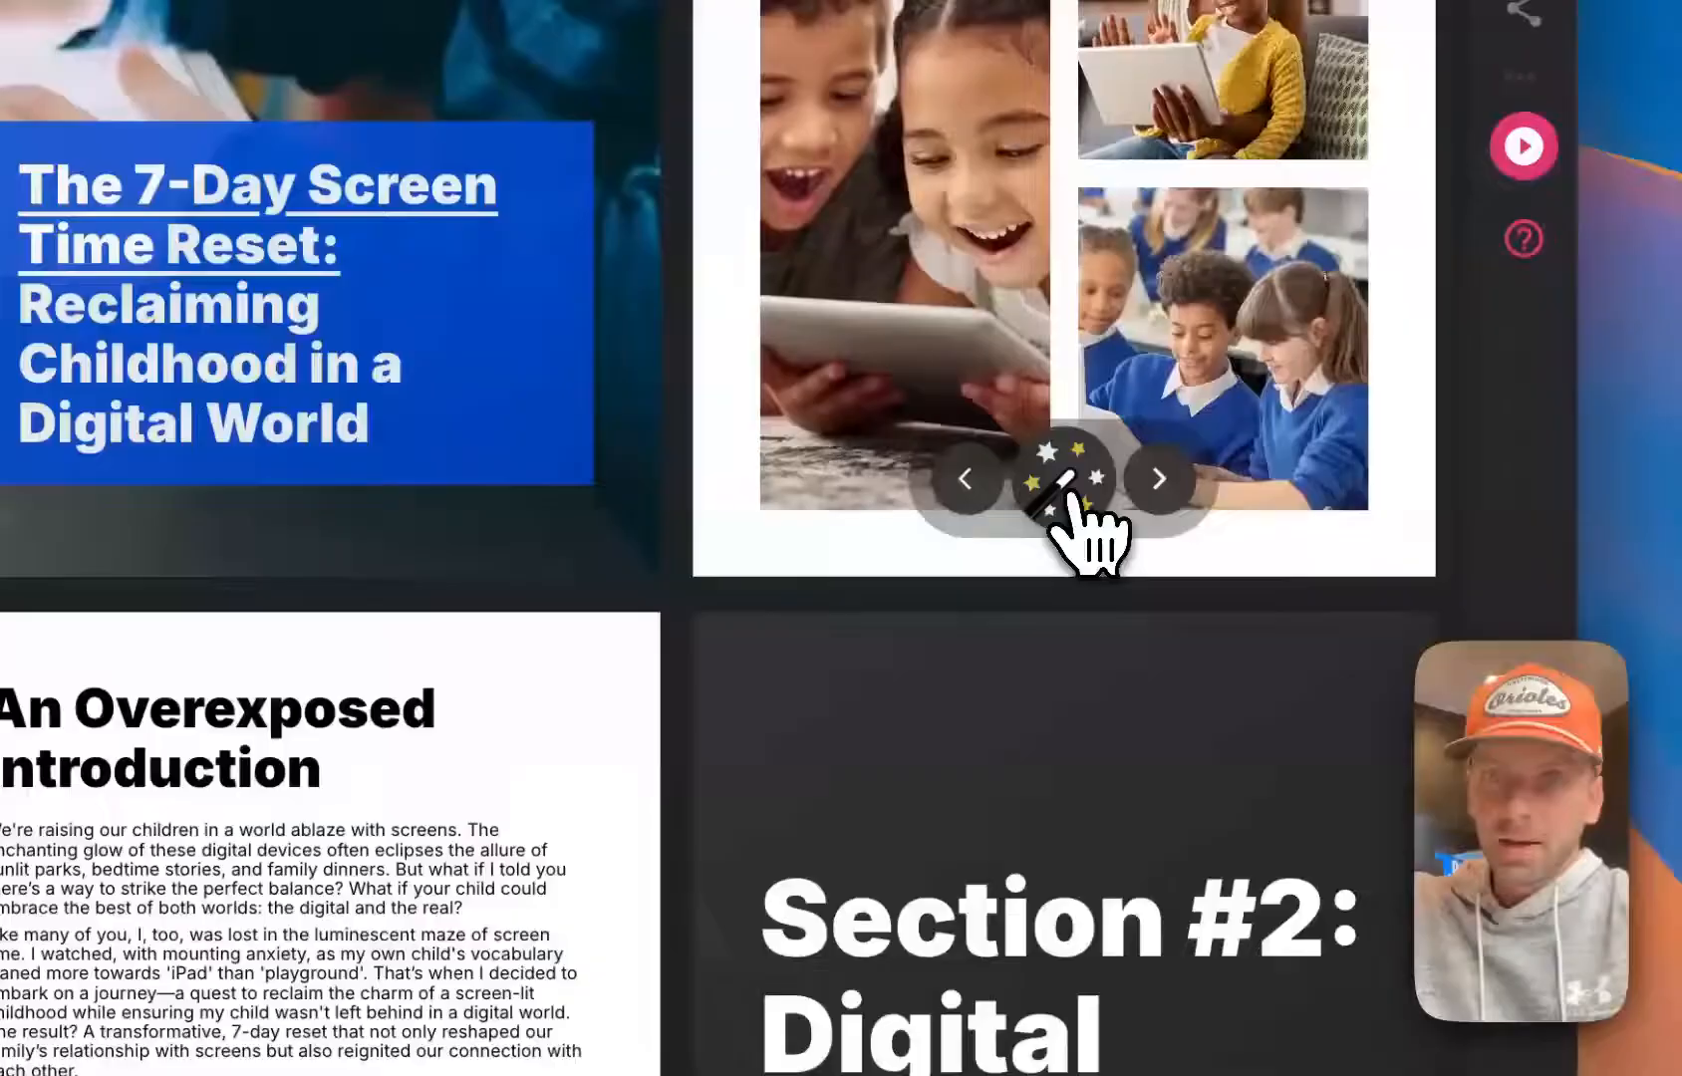
click(1059, 918)
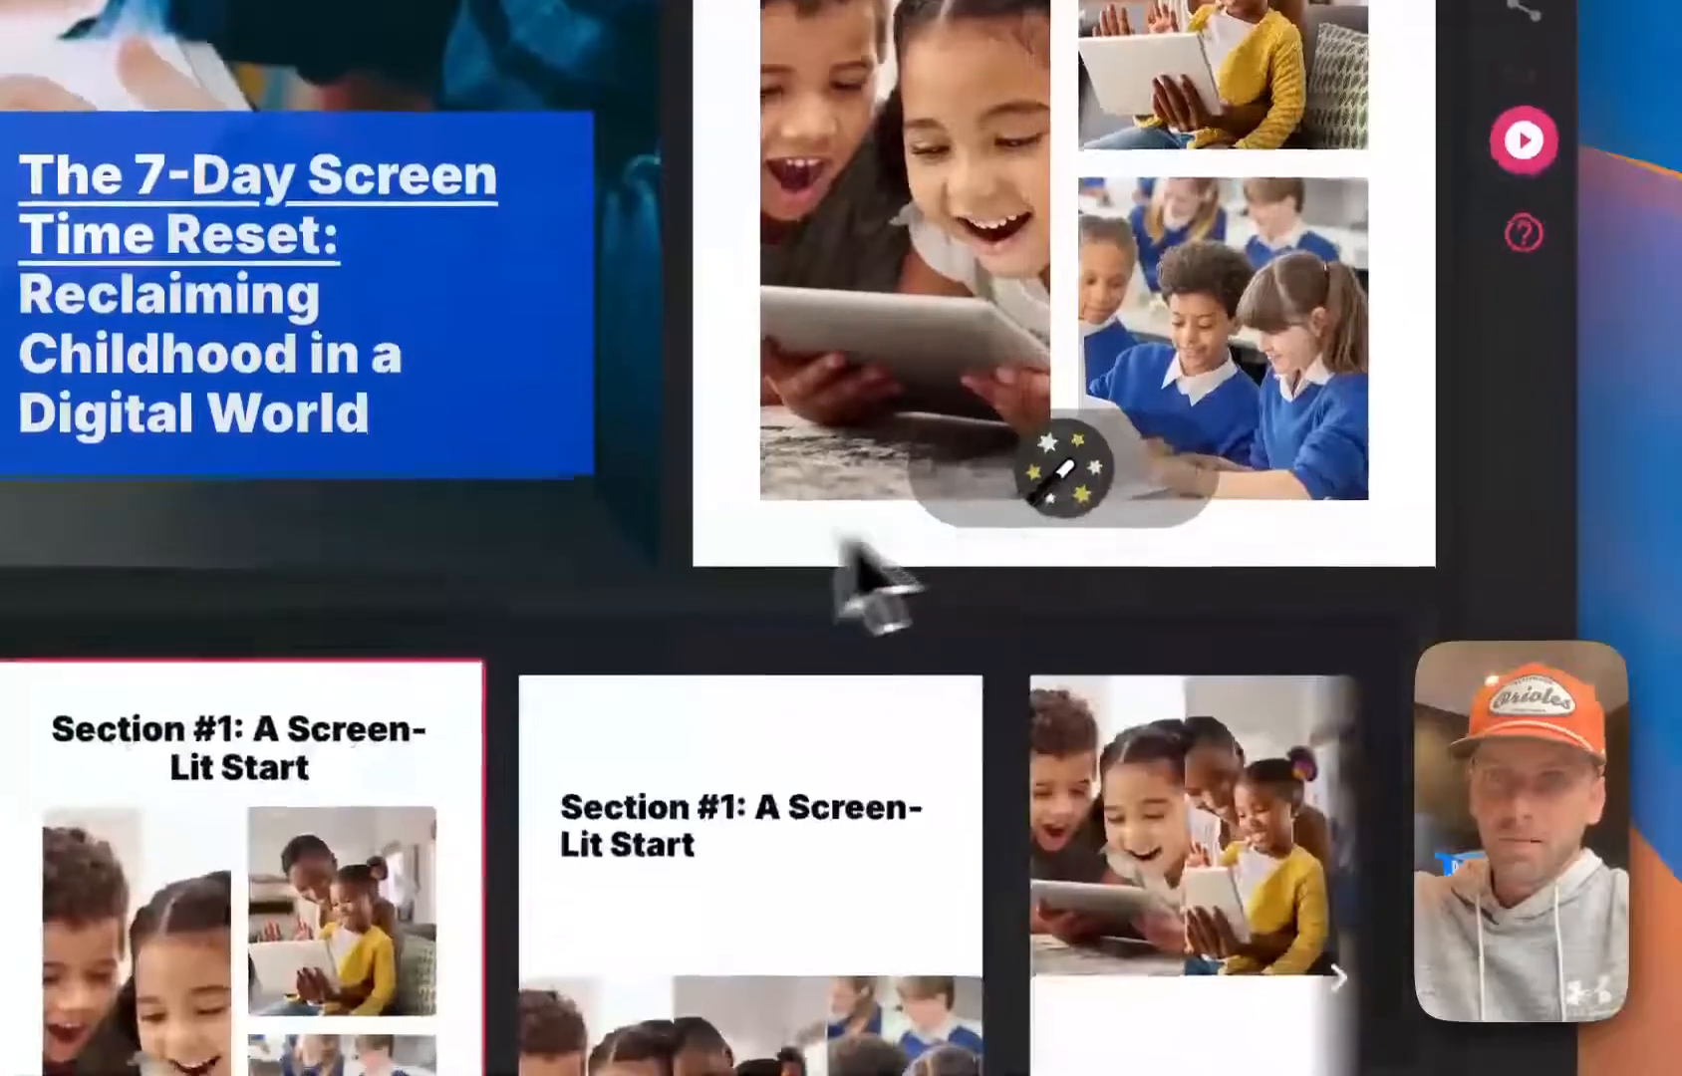
click(703, 831)
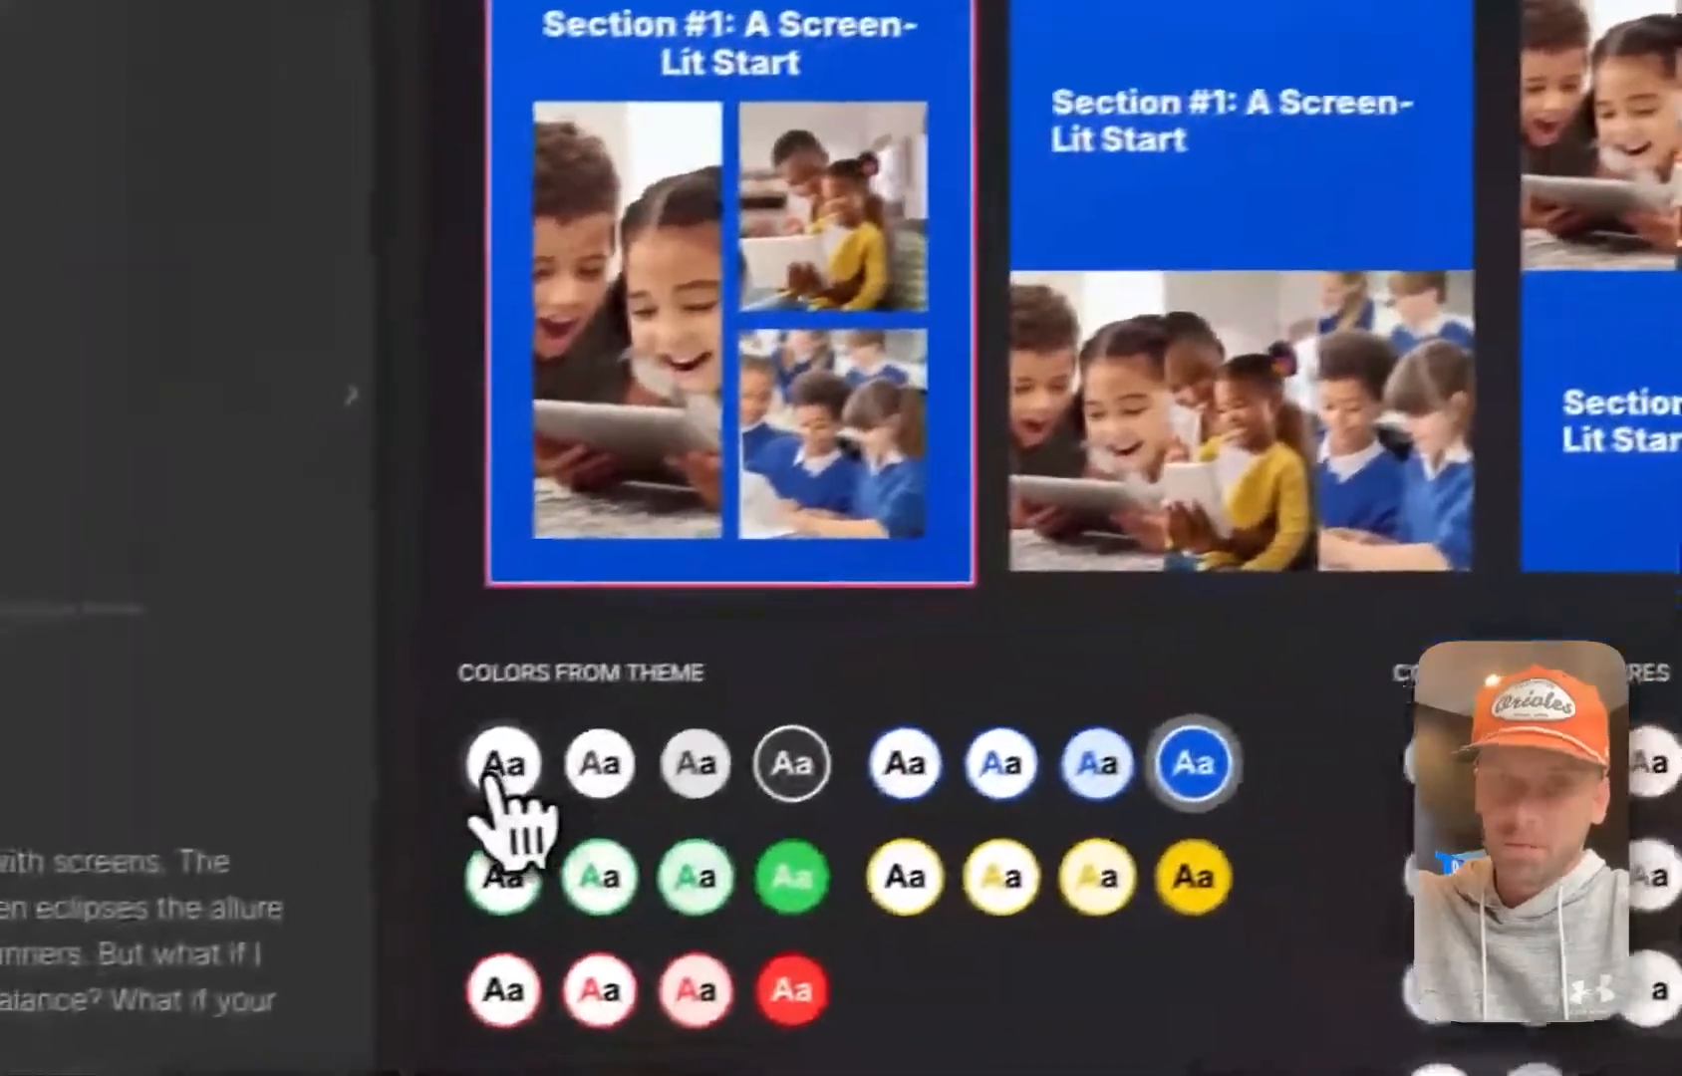
click(12, 831)
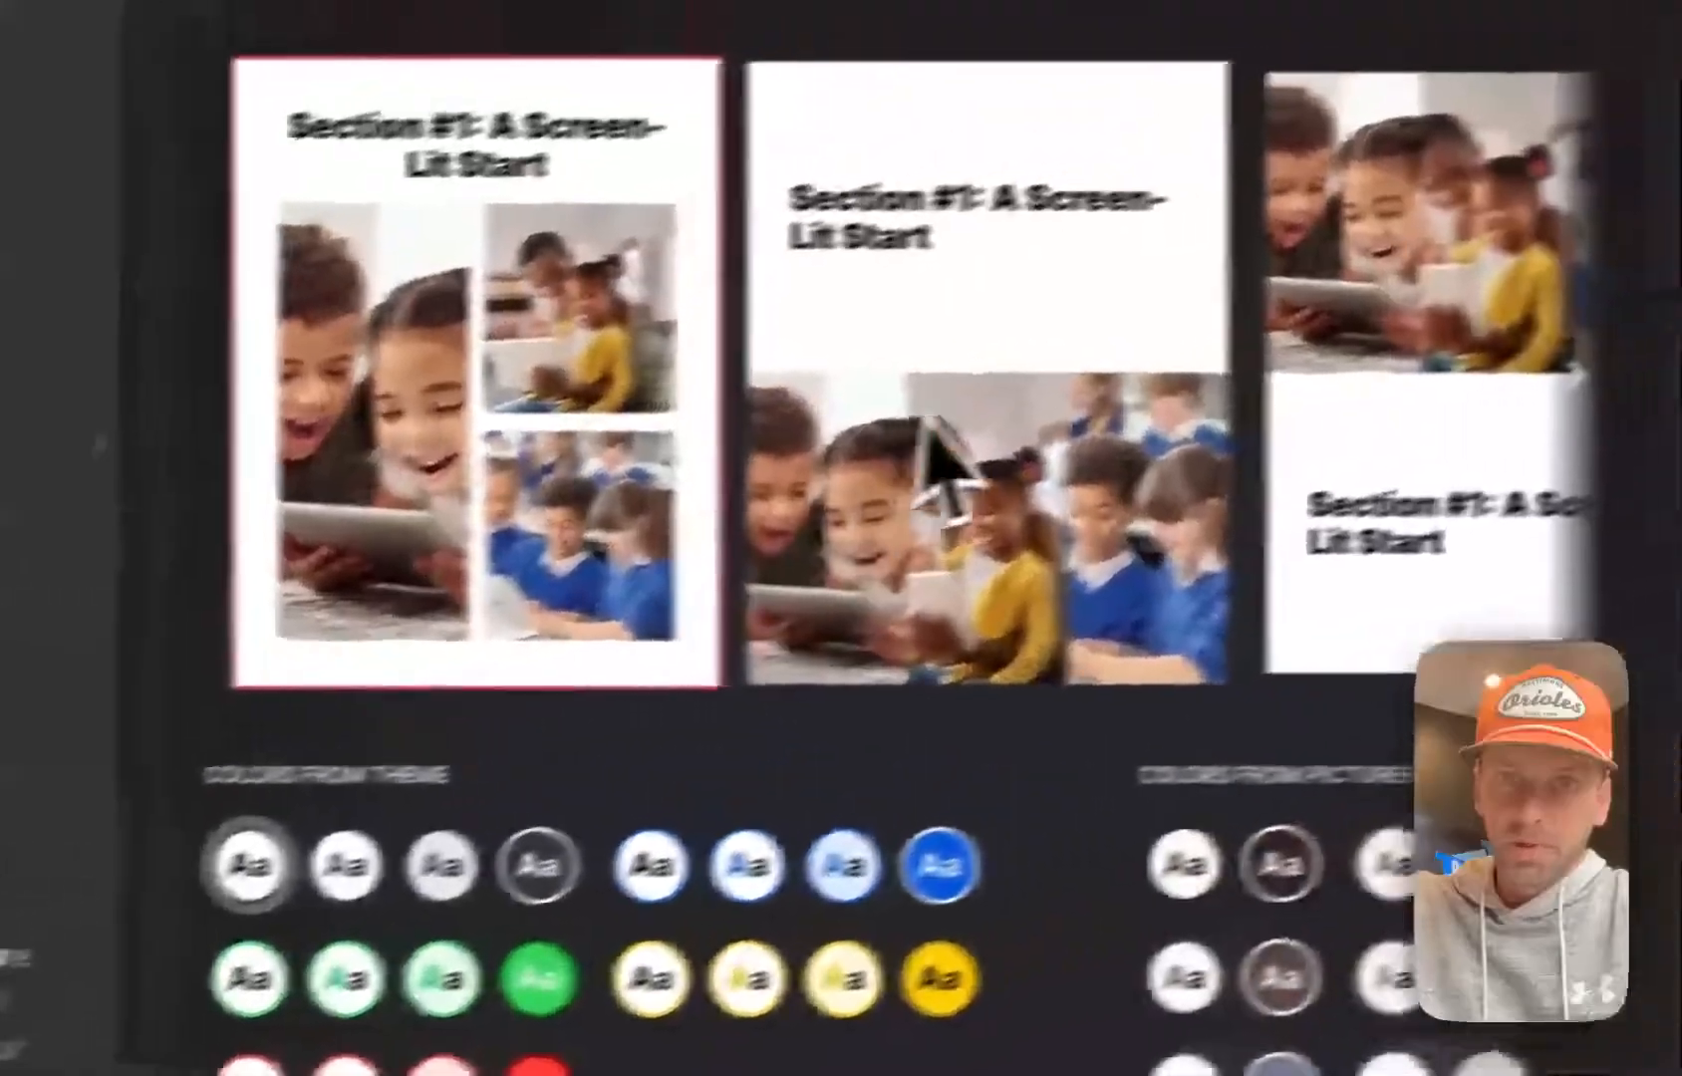
Browse the layouts for the Section #1 page, apply the one with three photos in a row above the left-aligned heading, and close the design options
scroll(936, 422, up, 4)
scroll(1006, 518, down, 3)
scroll(1005, 573, right, 6)
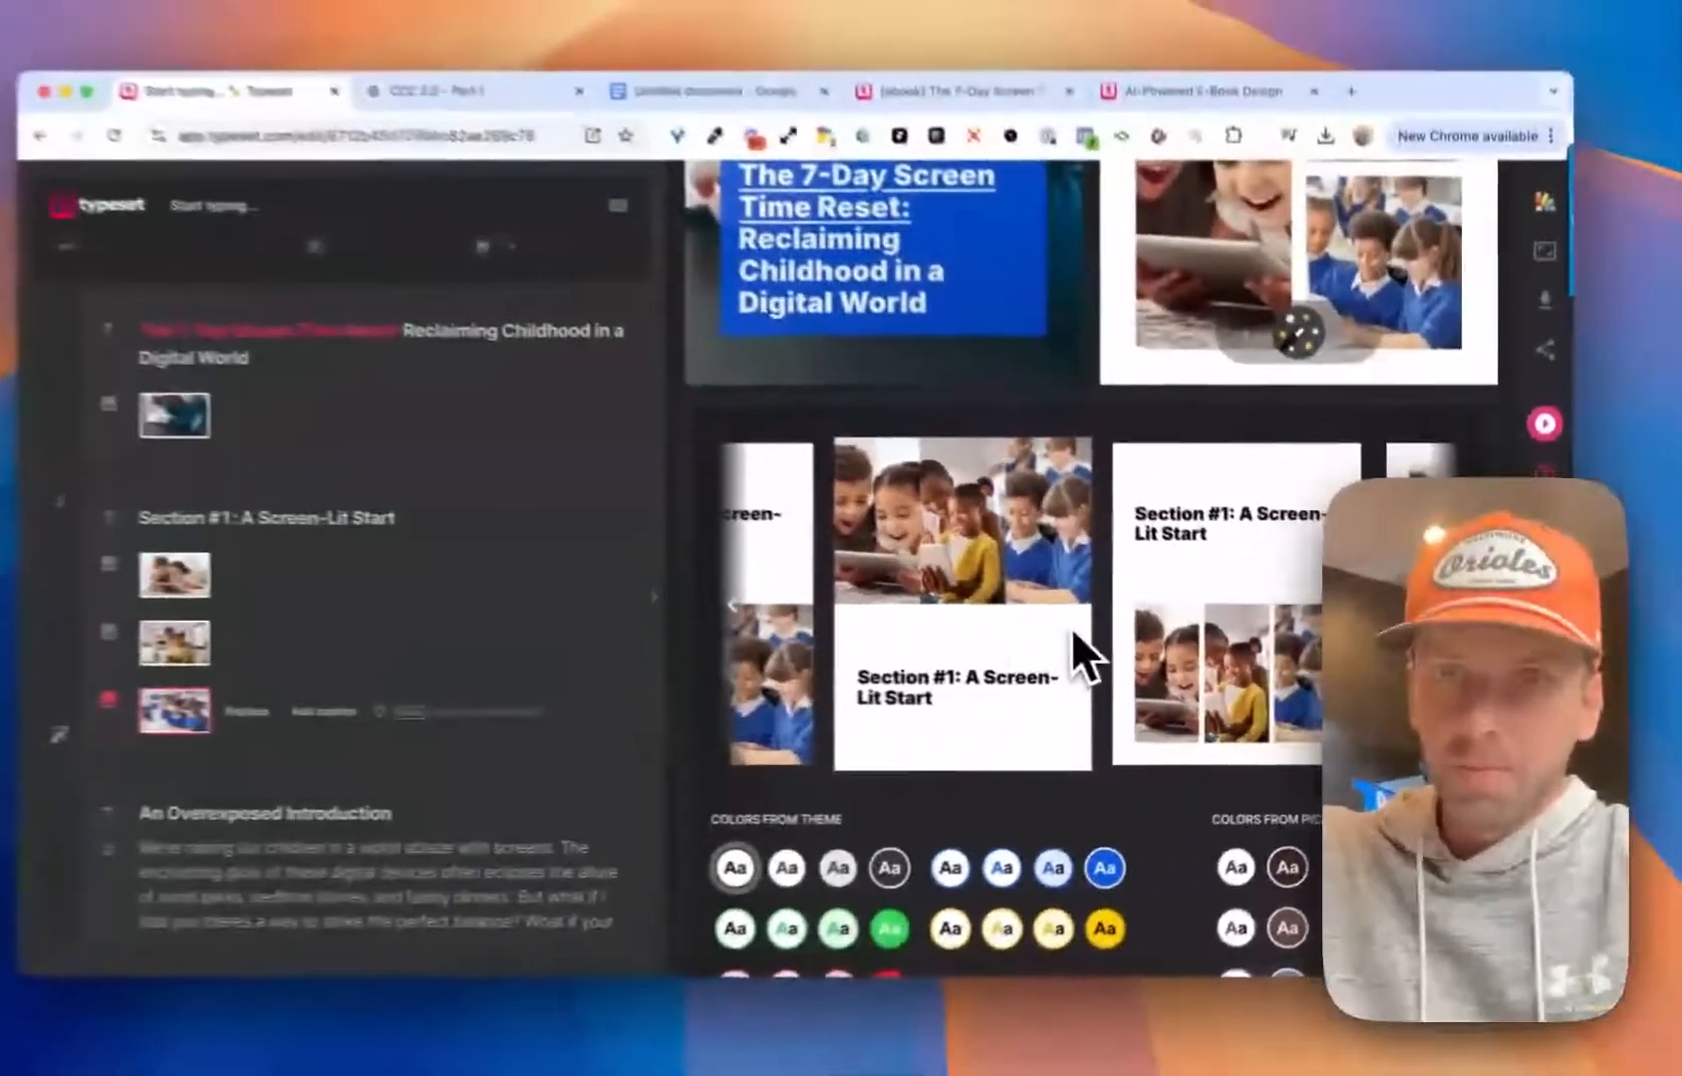
scroll(1096, 628, right, 5)
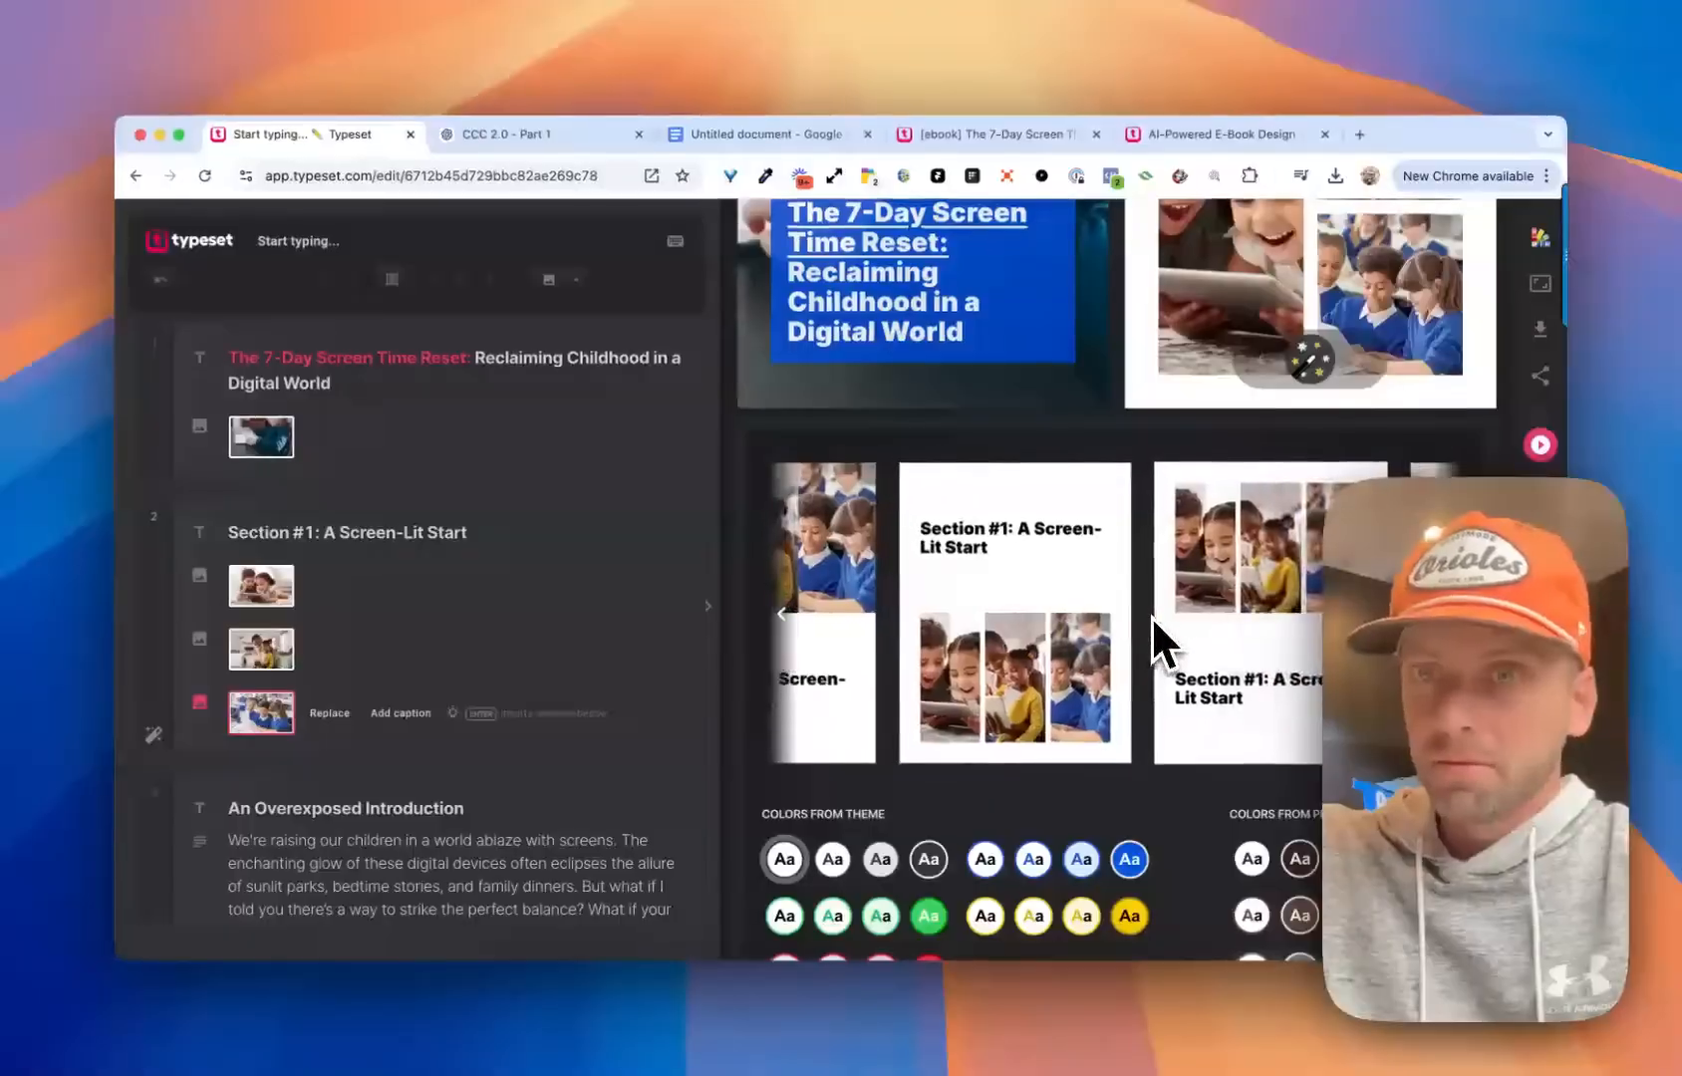
scroll(1156, 621, up, 3)
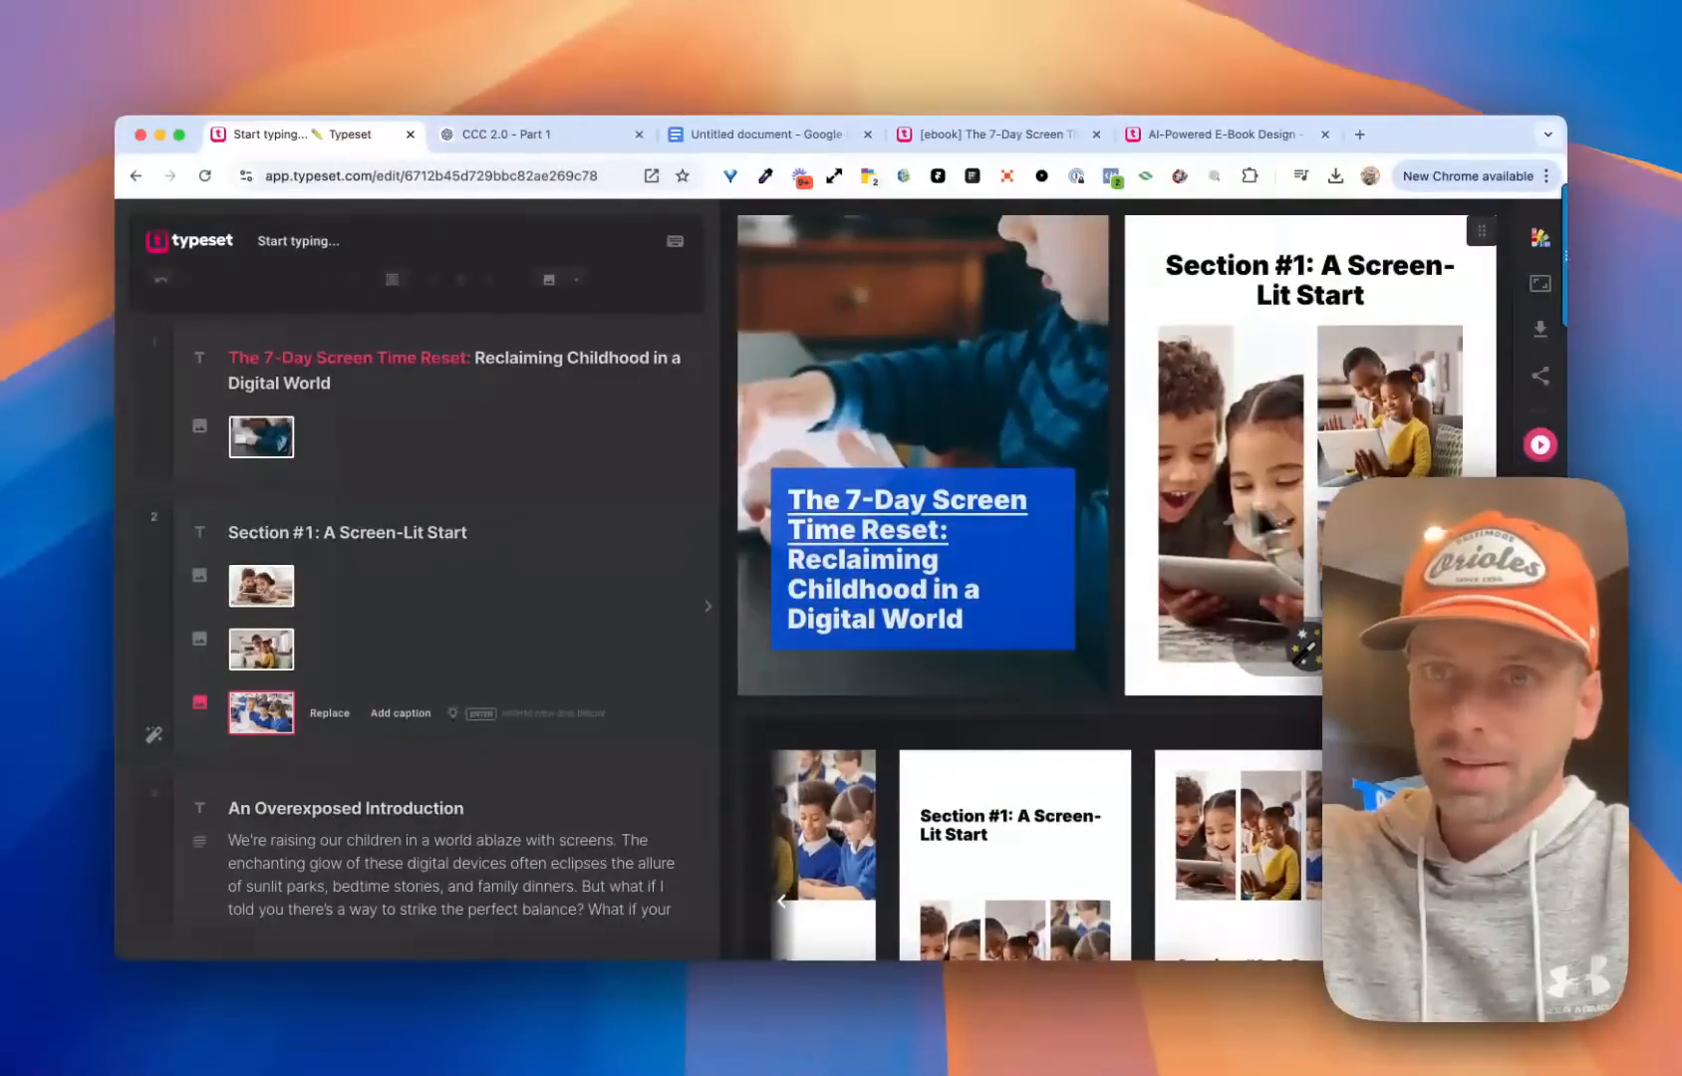
scroll(1261, 520, down, 3)
scroll(1136, 657, right, 3)
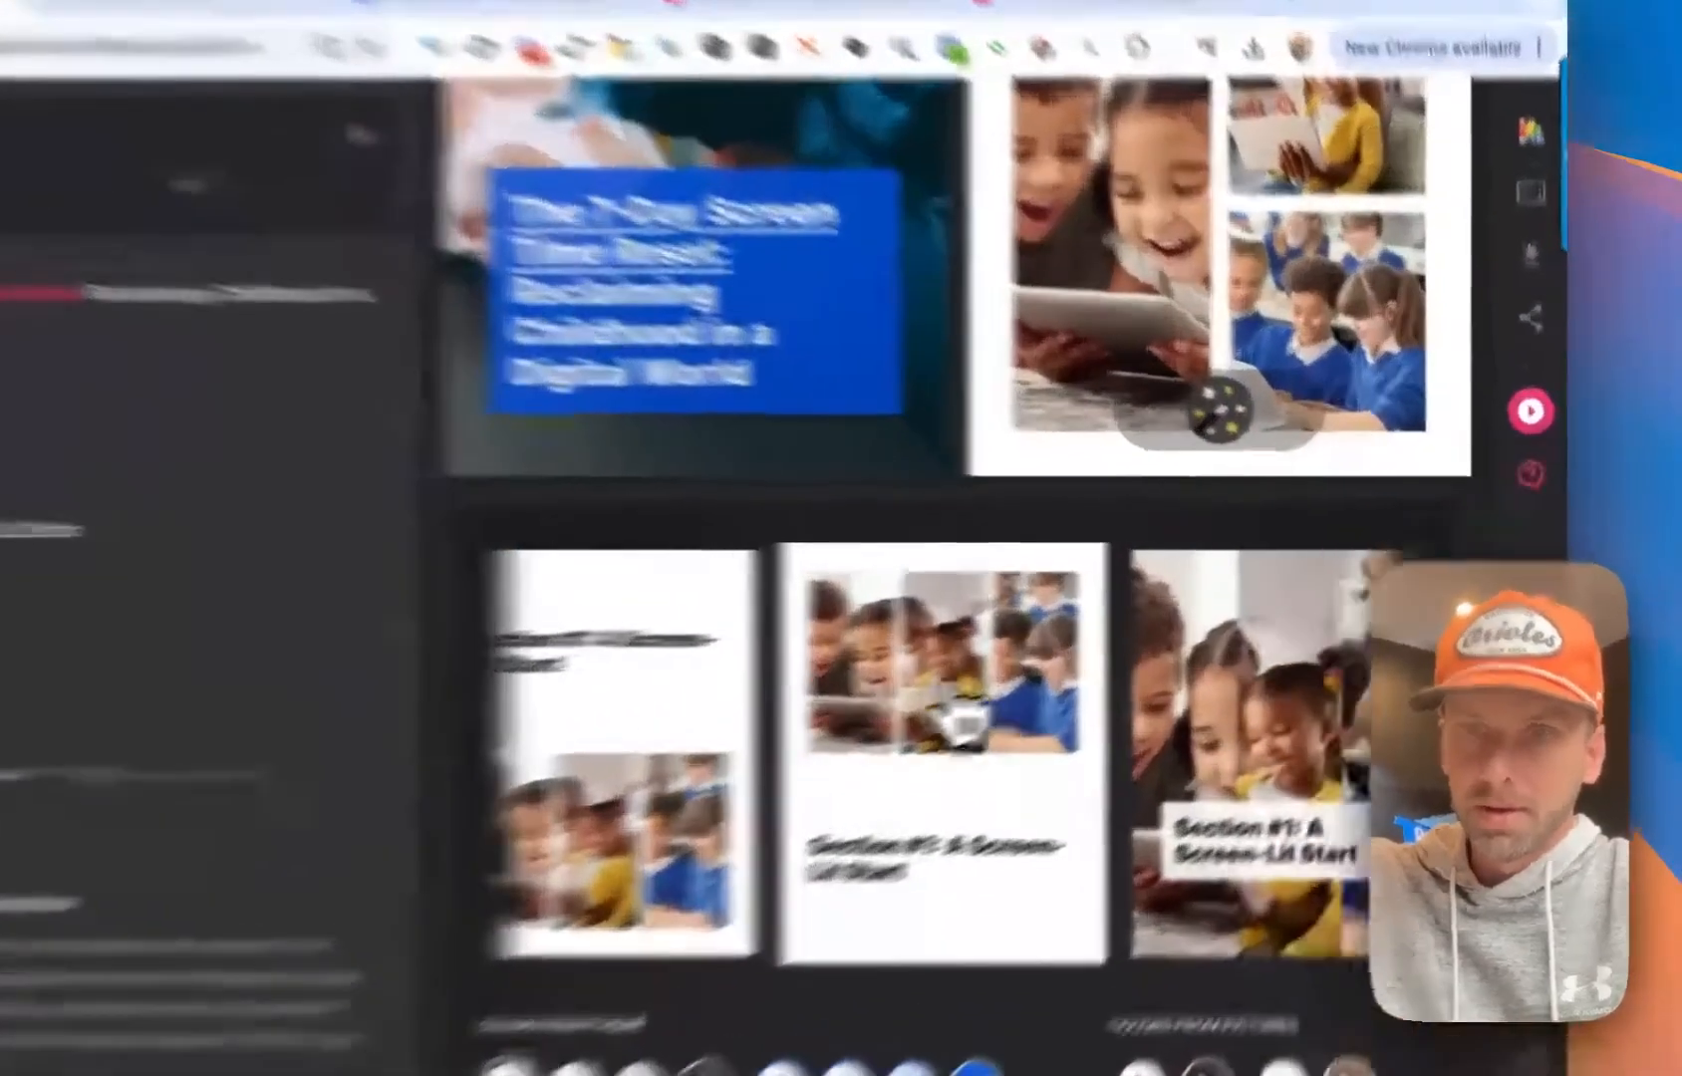
click(1092, 646)
click(1299, 451)
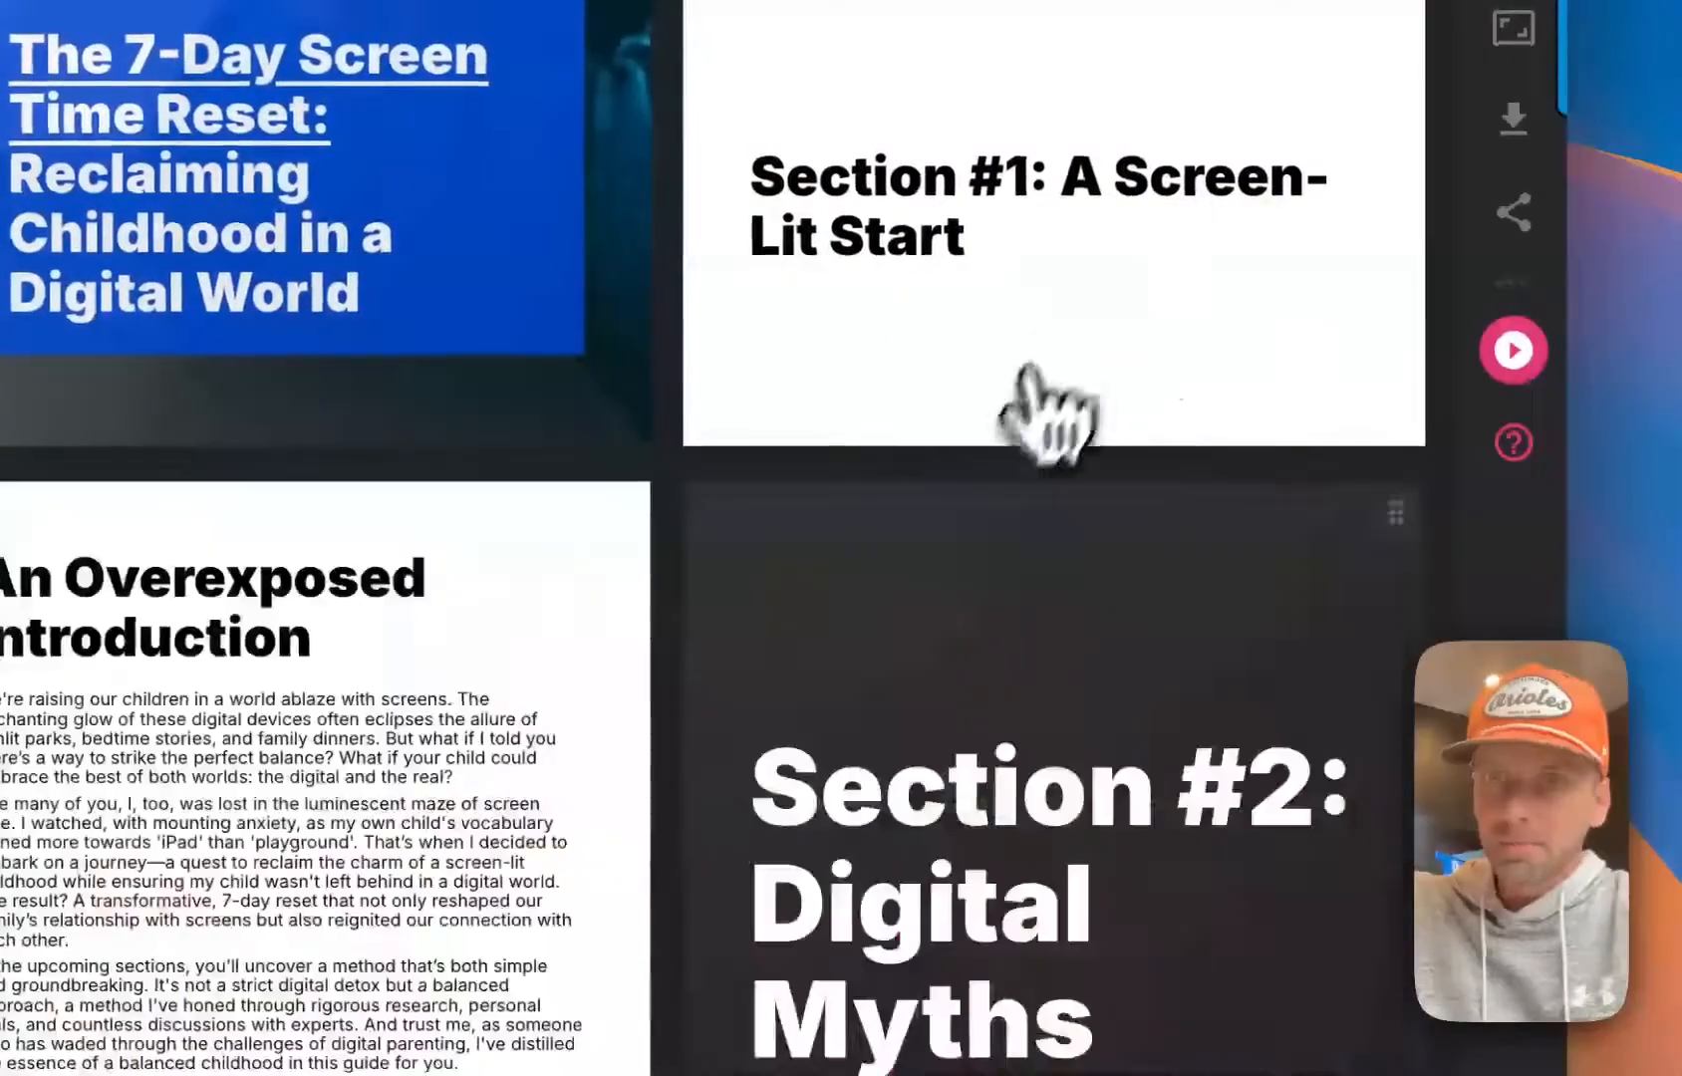
scroll(1037, 399, up, 4)
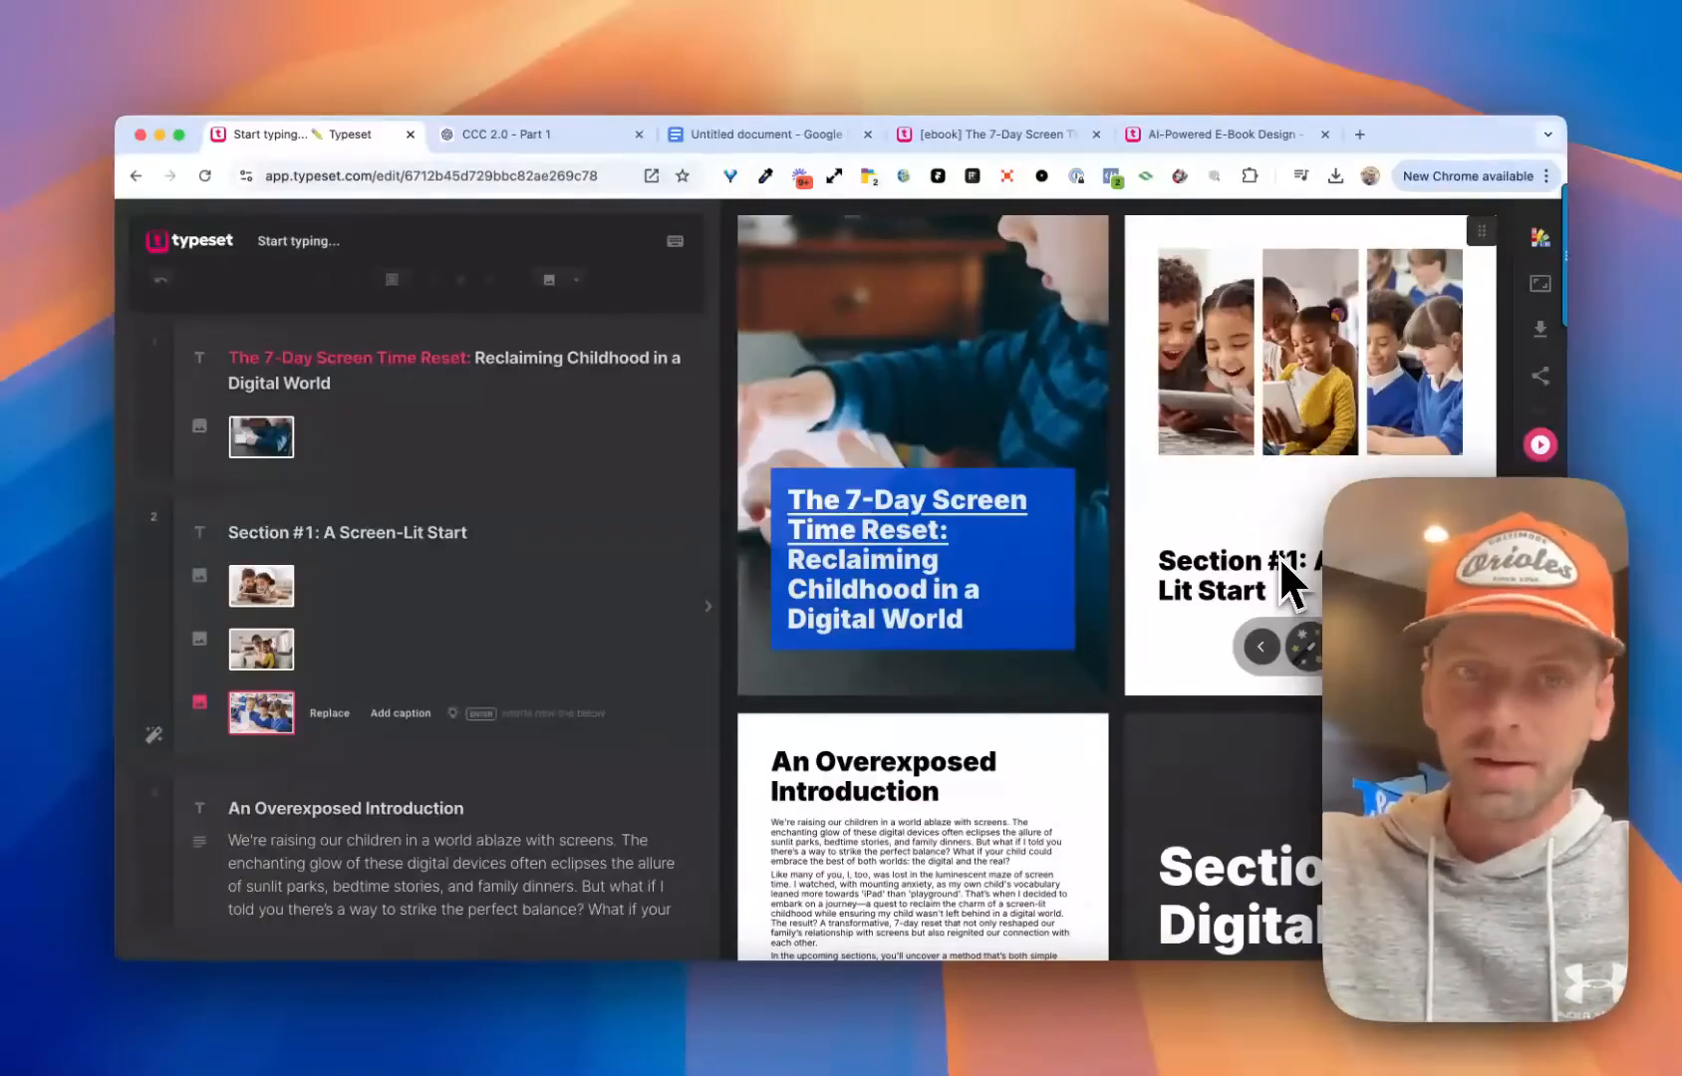
Open the design options of the An Overexposed Introduction page and apply the layout with centred heading and body text
scroll(1196, 391, down, 5)
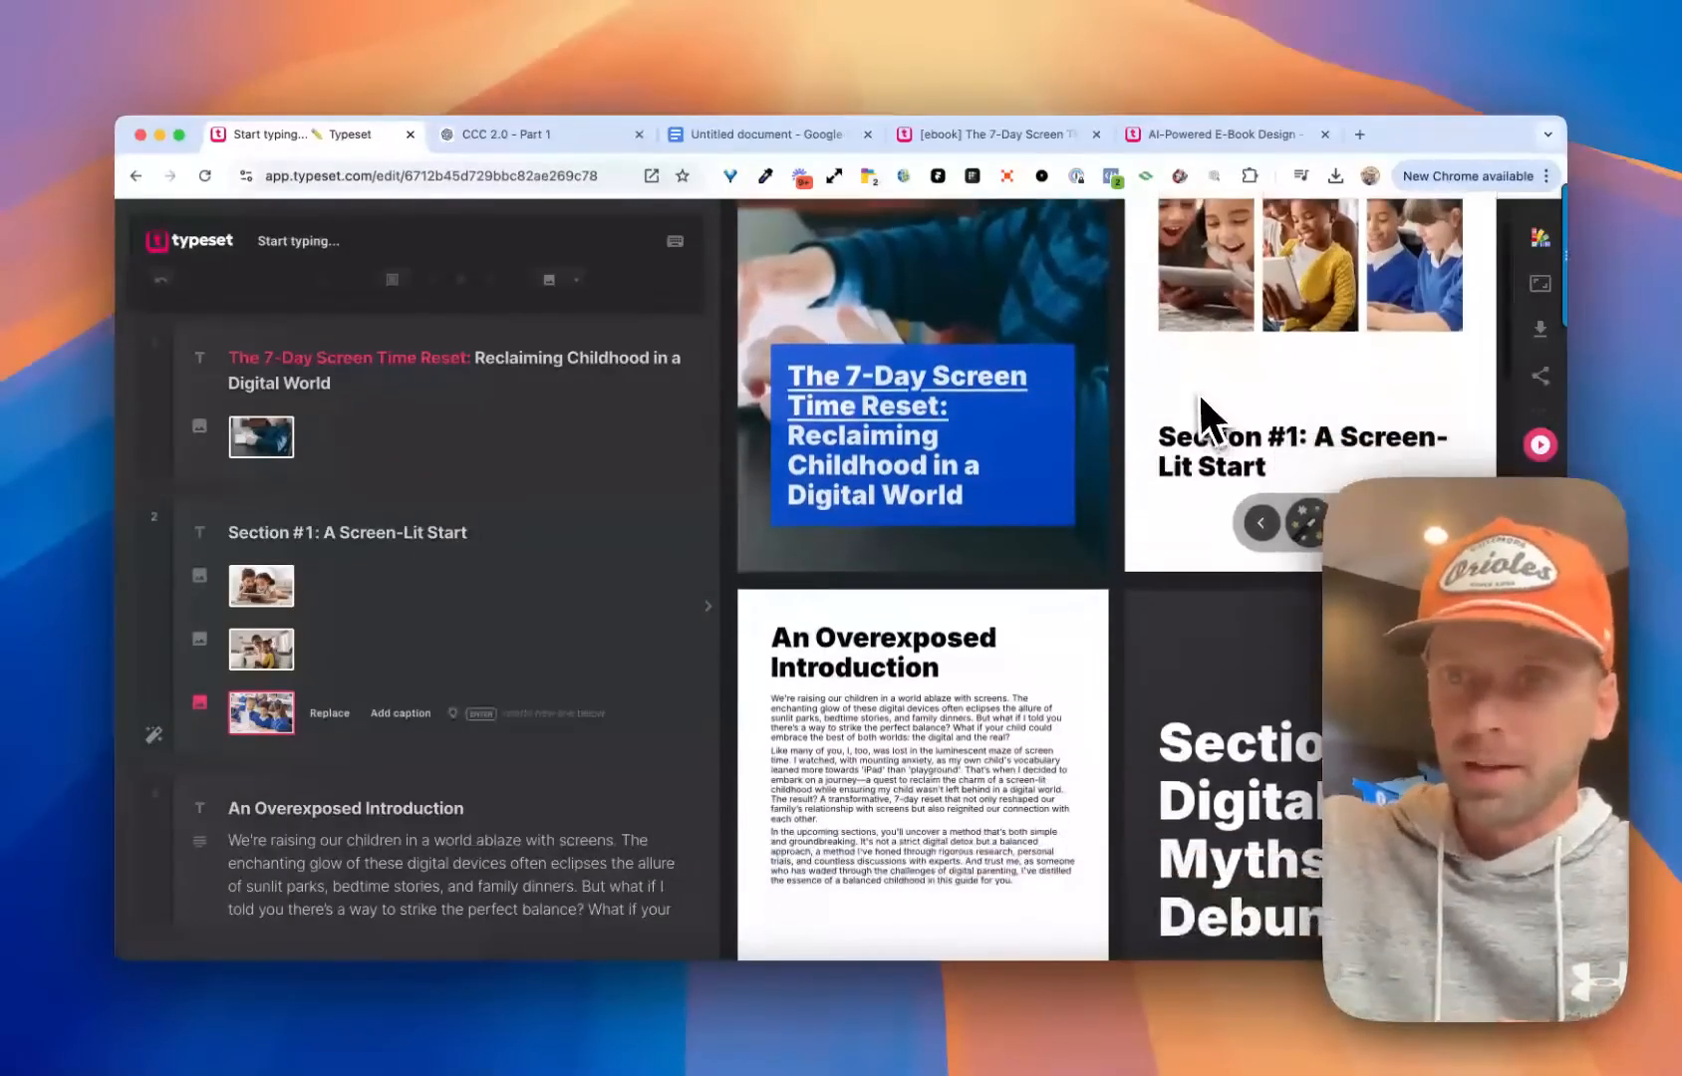
scroll(582, 533, down, 5)
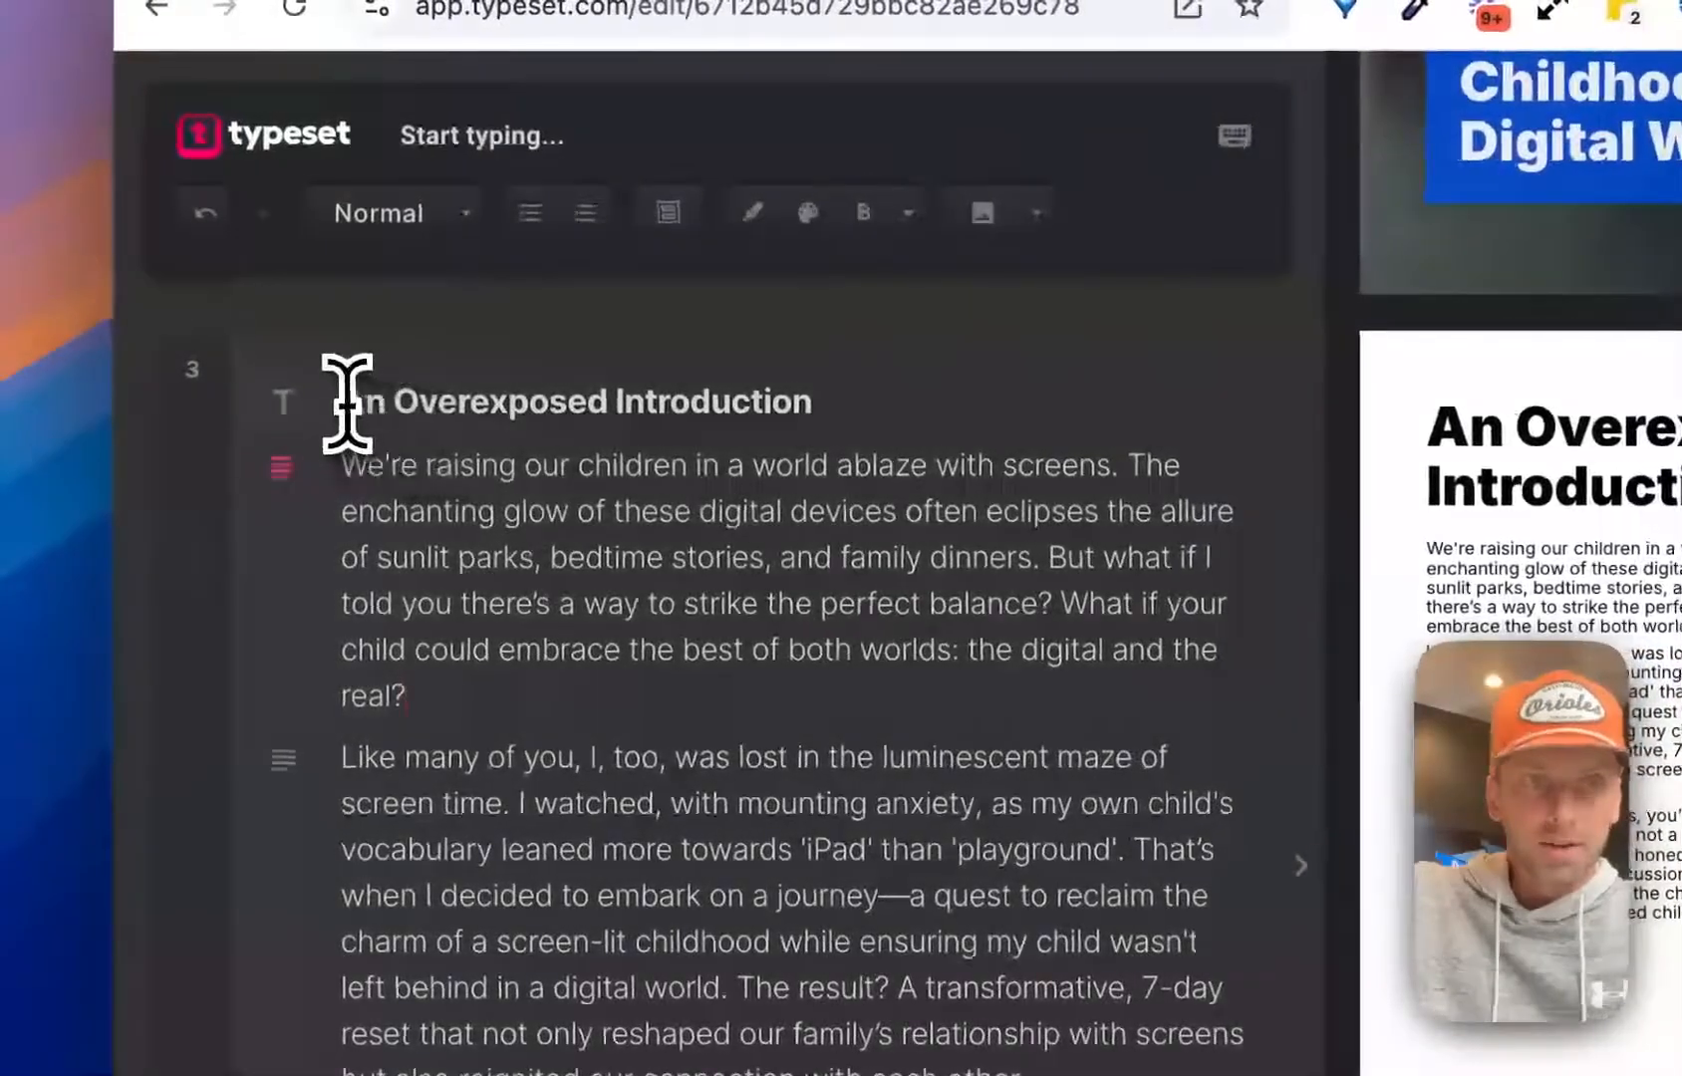
drag(344, 403, 691, 684)
click(690, 684)
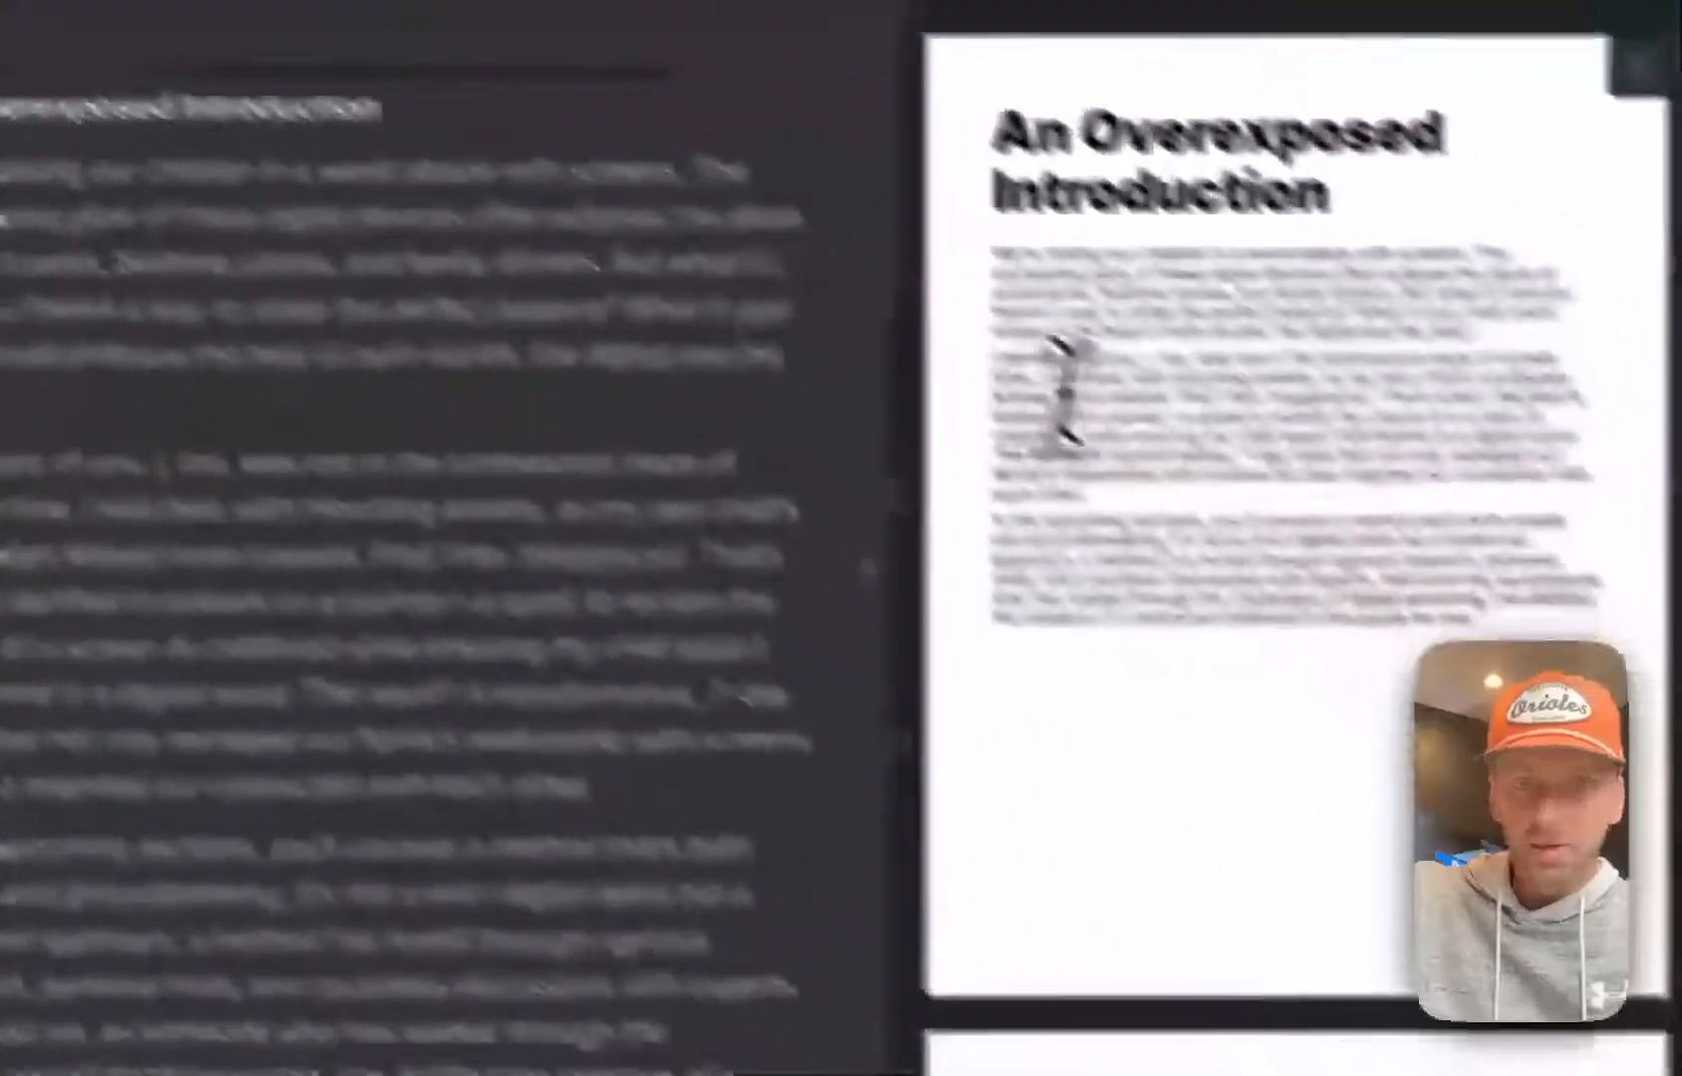
click(1144, 796)
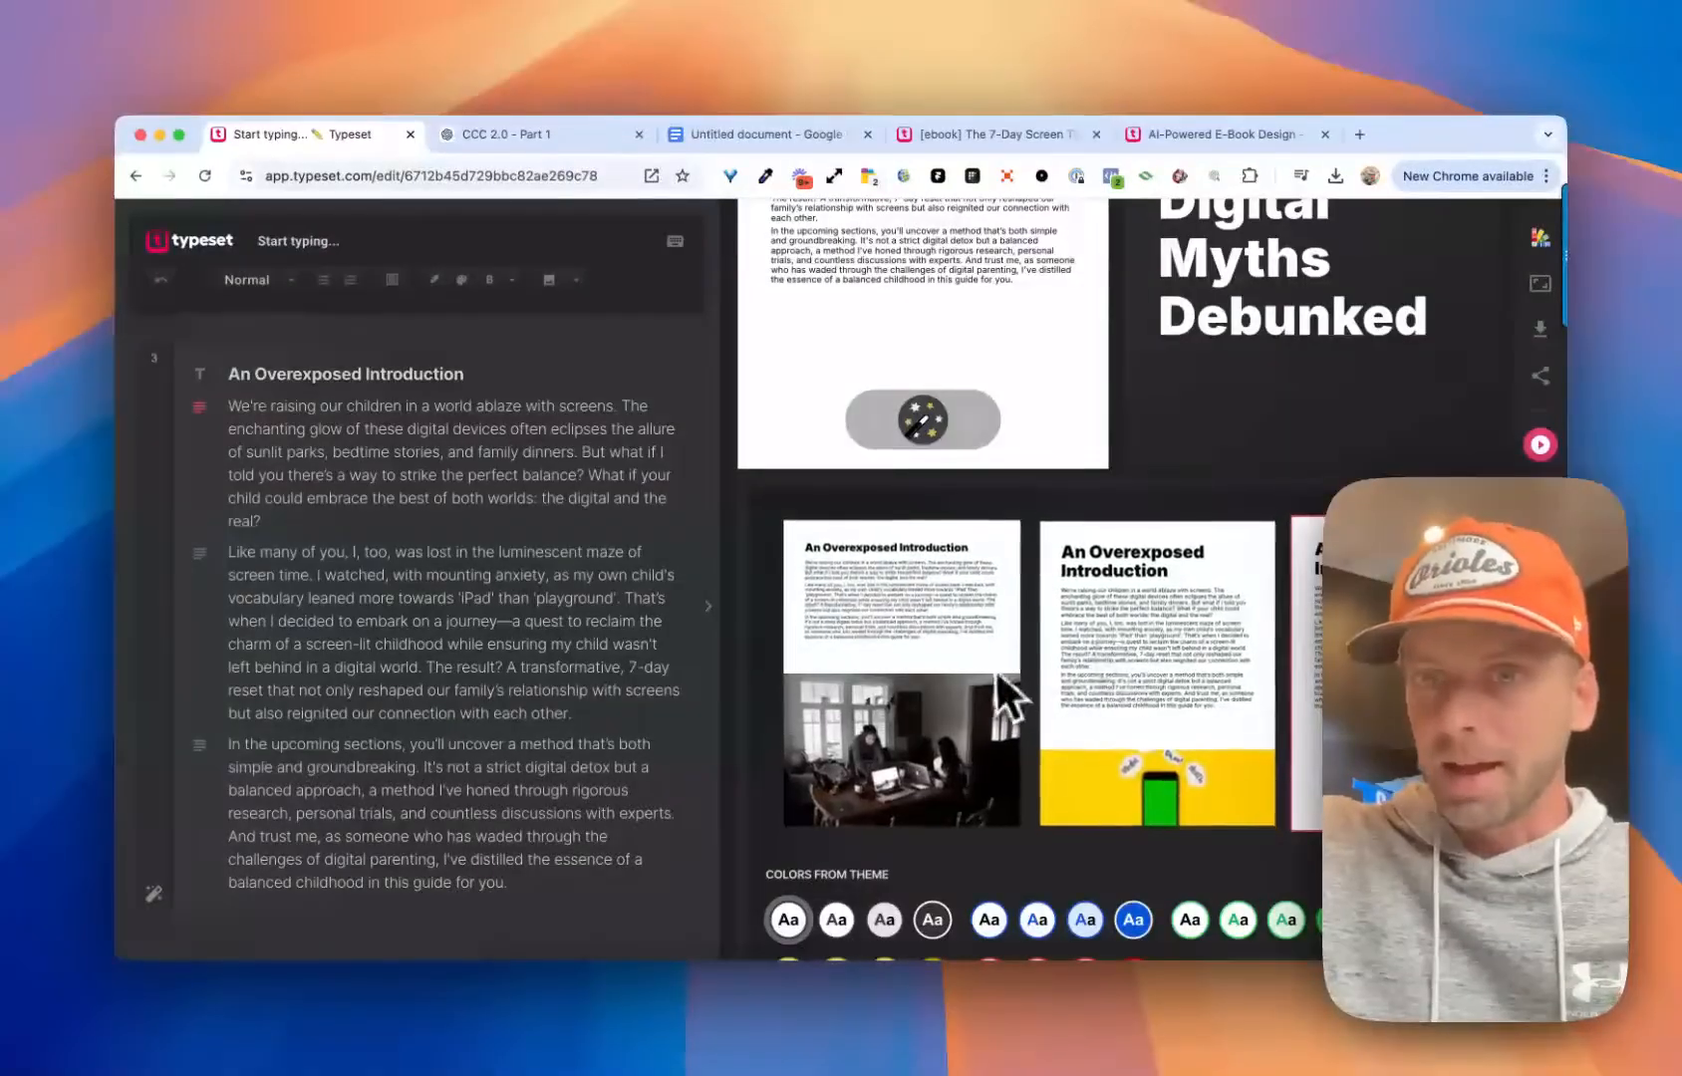
scroll(1108, 662, right, 2)
scroll(1102, 651, right, 3)
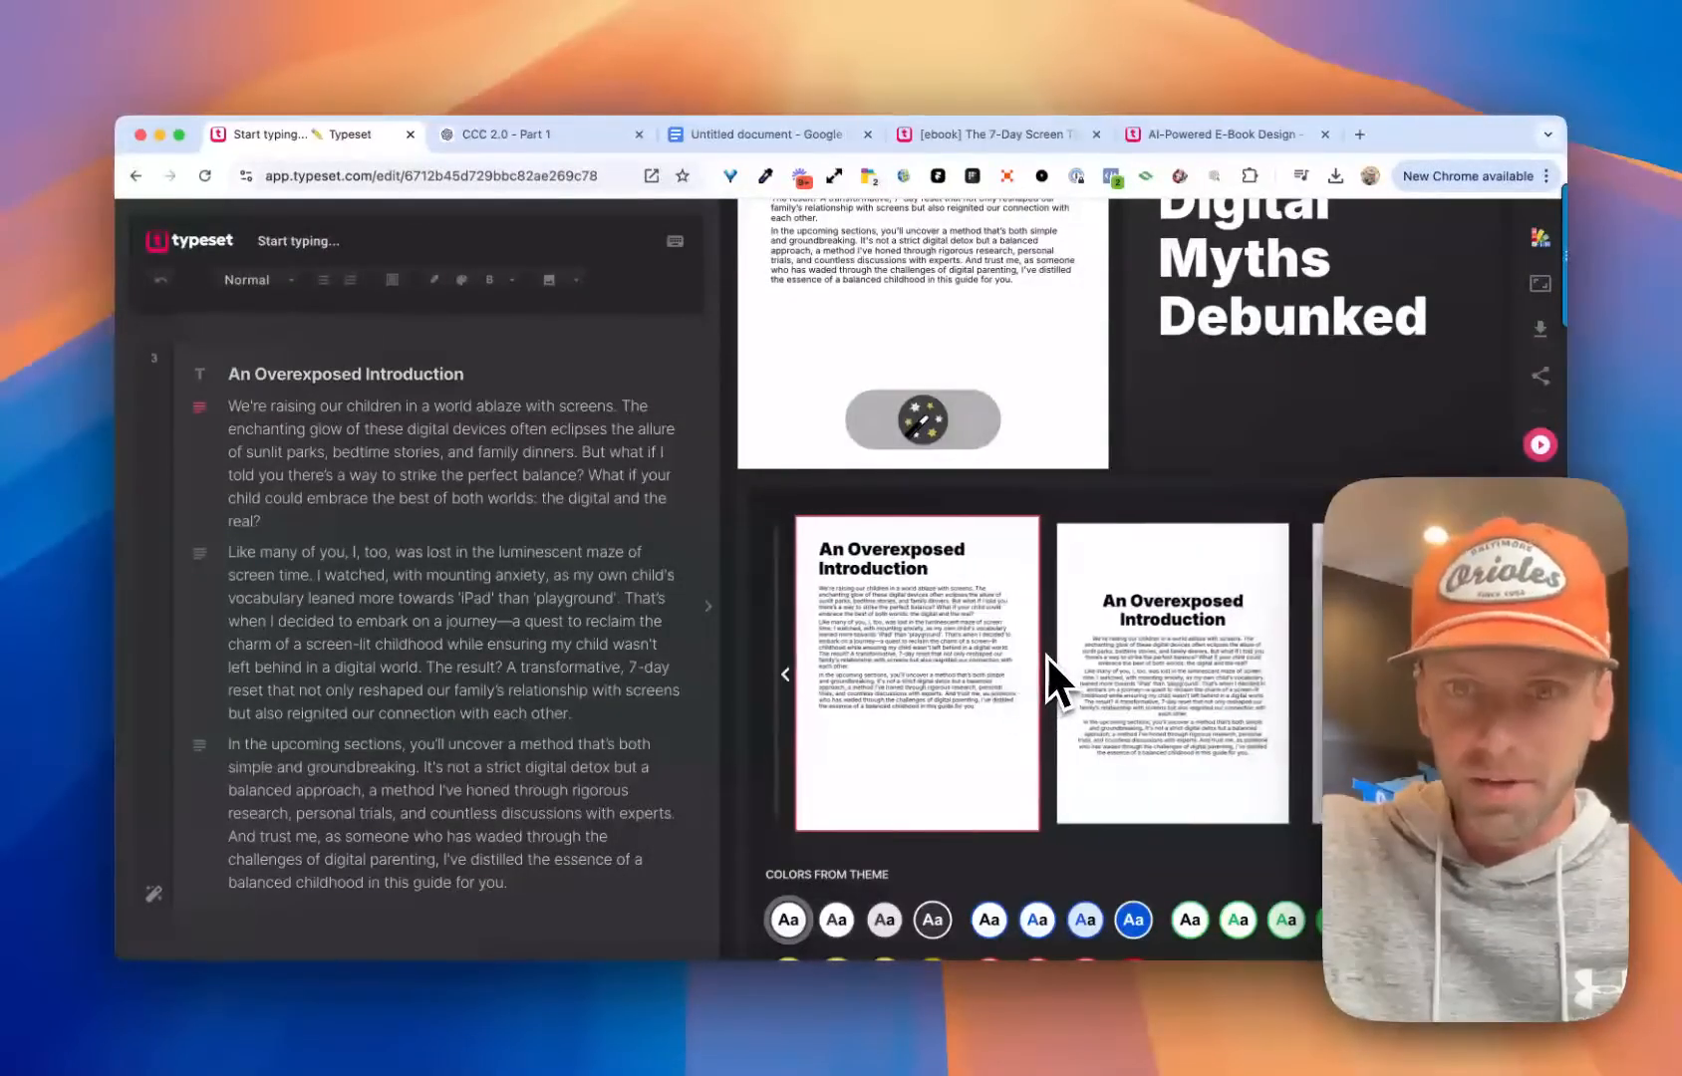
scroll(1285, 683, right, 2)
scroll(1226, 666, left, 4)
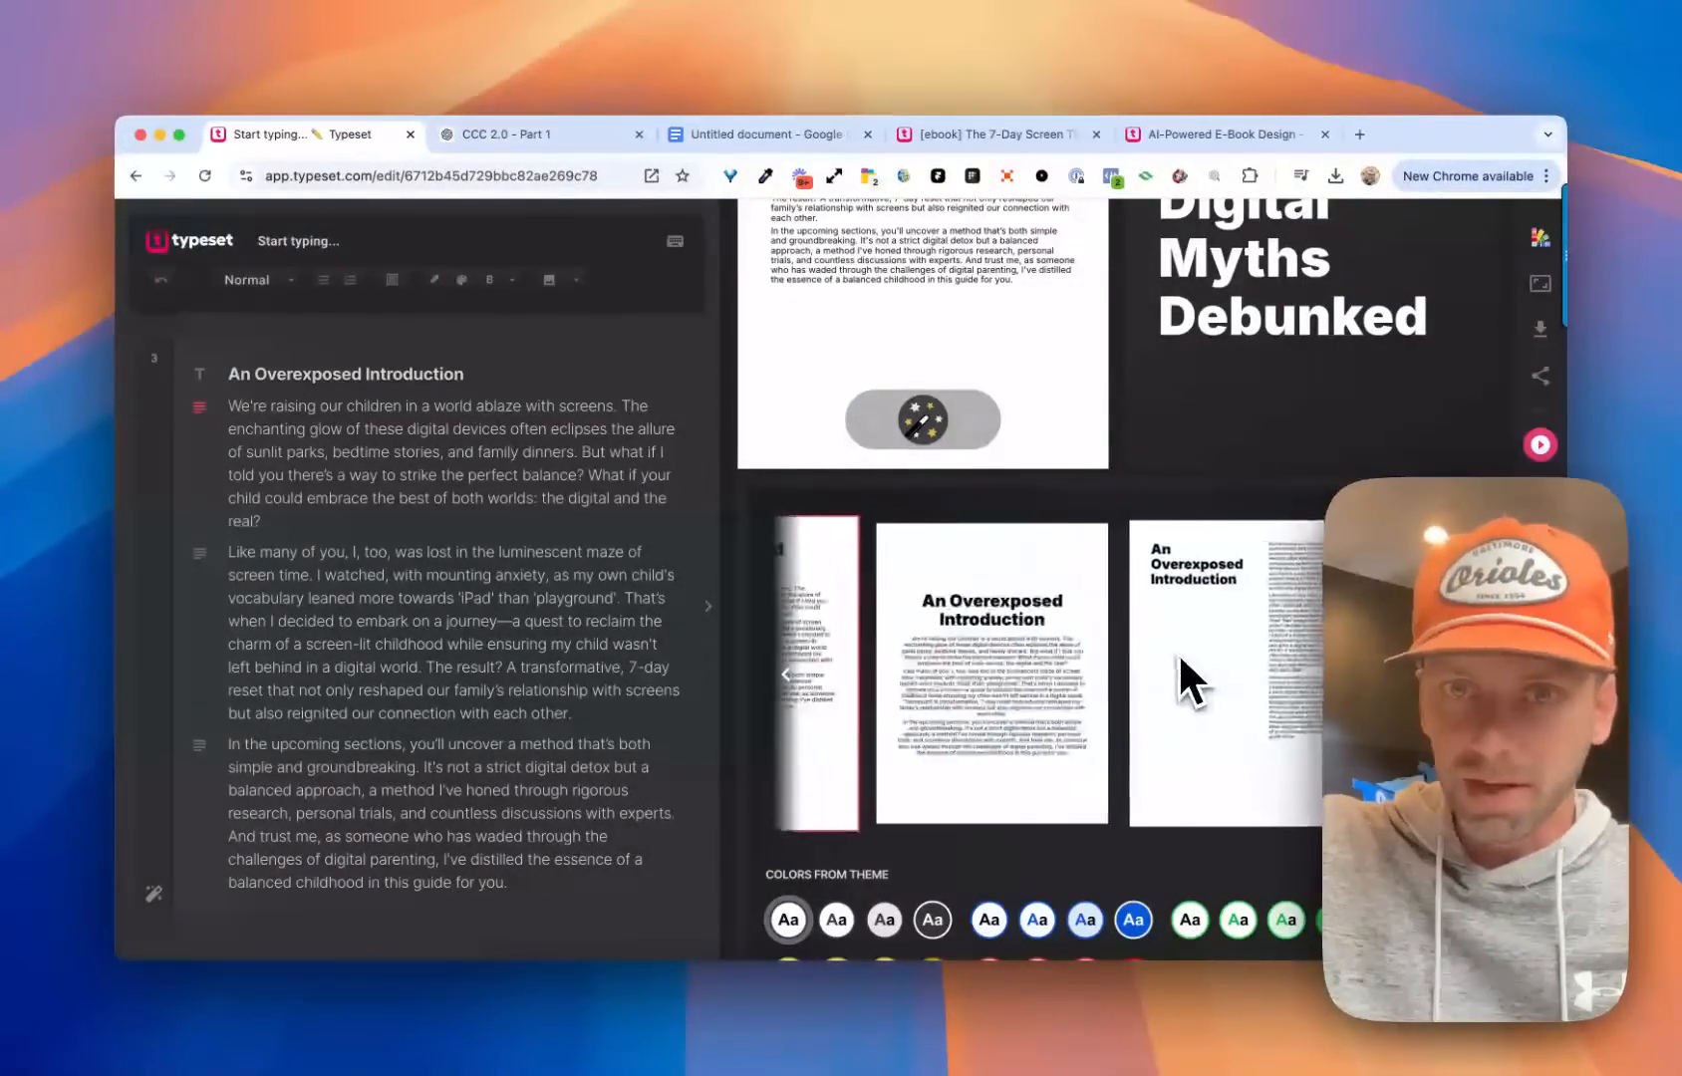
click(1077, 590)
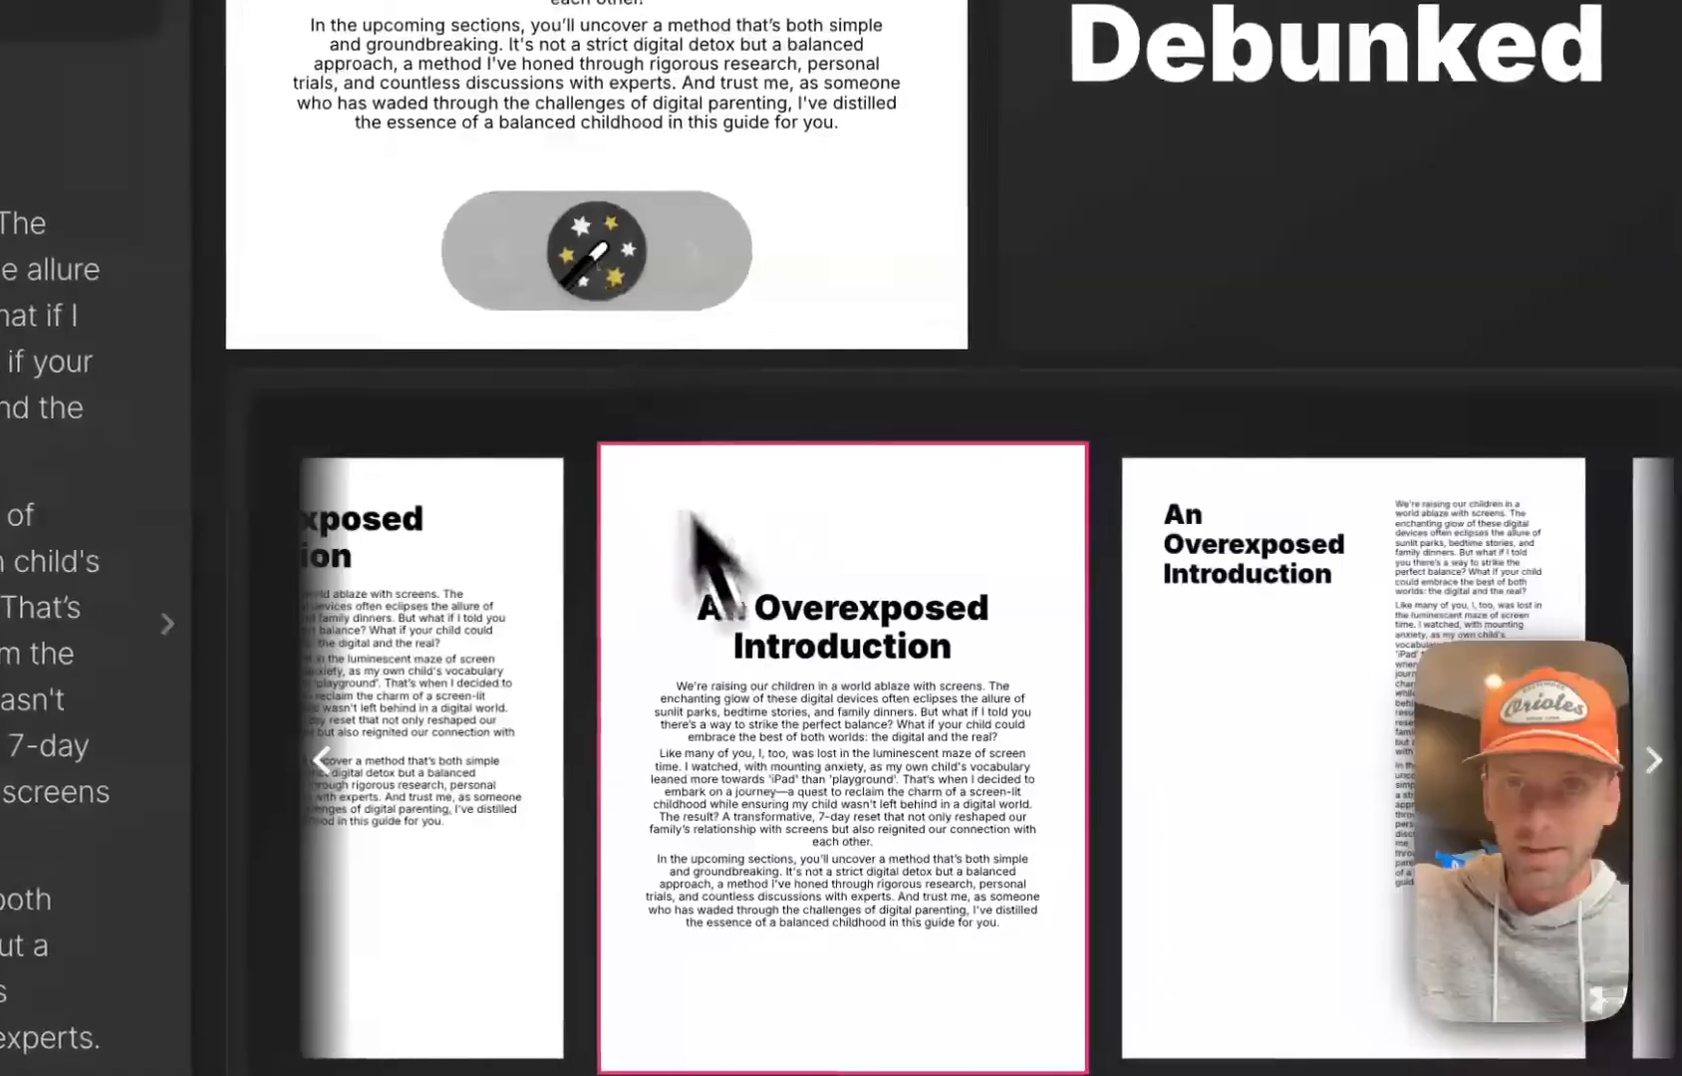
Give the An Overexposed Introduction page the light blue theme color with a blue heading, and close the design options
scroll(833, 695, down, 5)
click(828, 805)
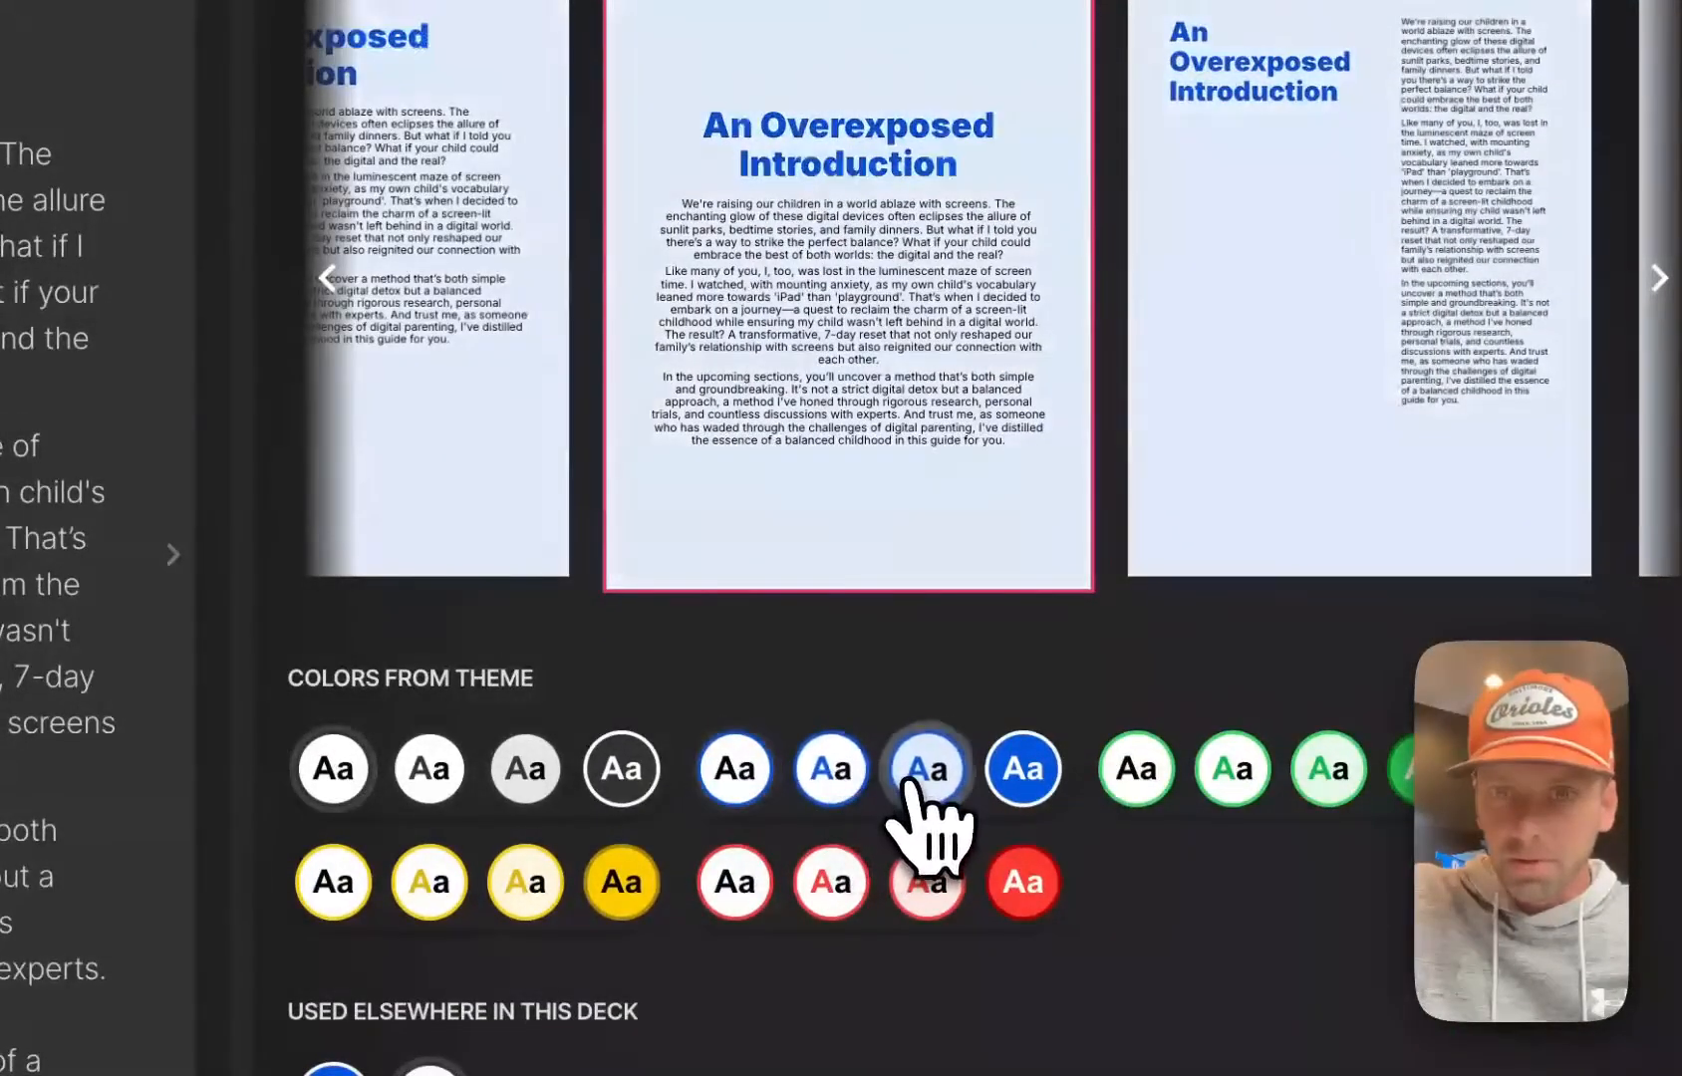
click(922, 797)
scroll(698, 518, up, 5)
click(497, 438)
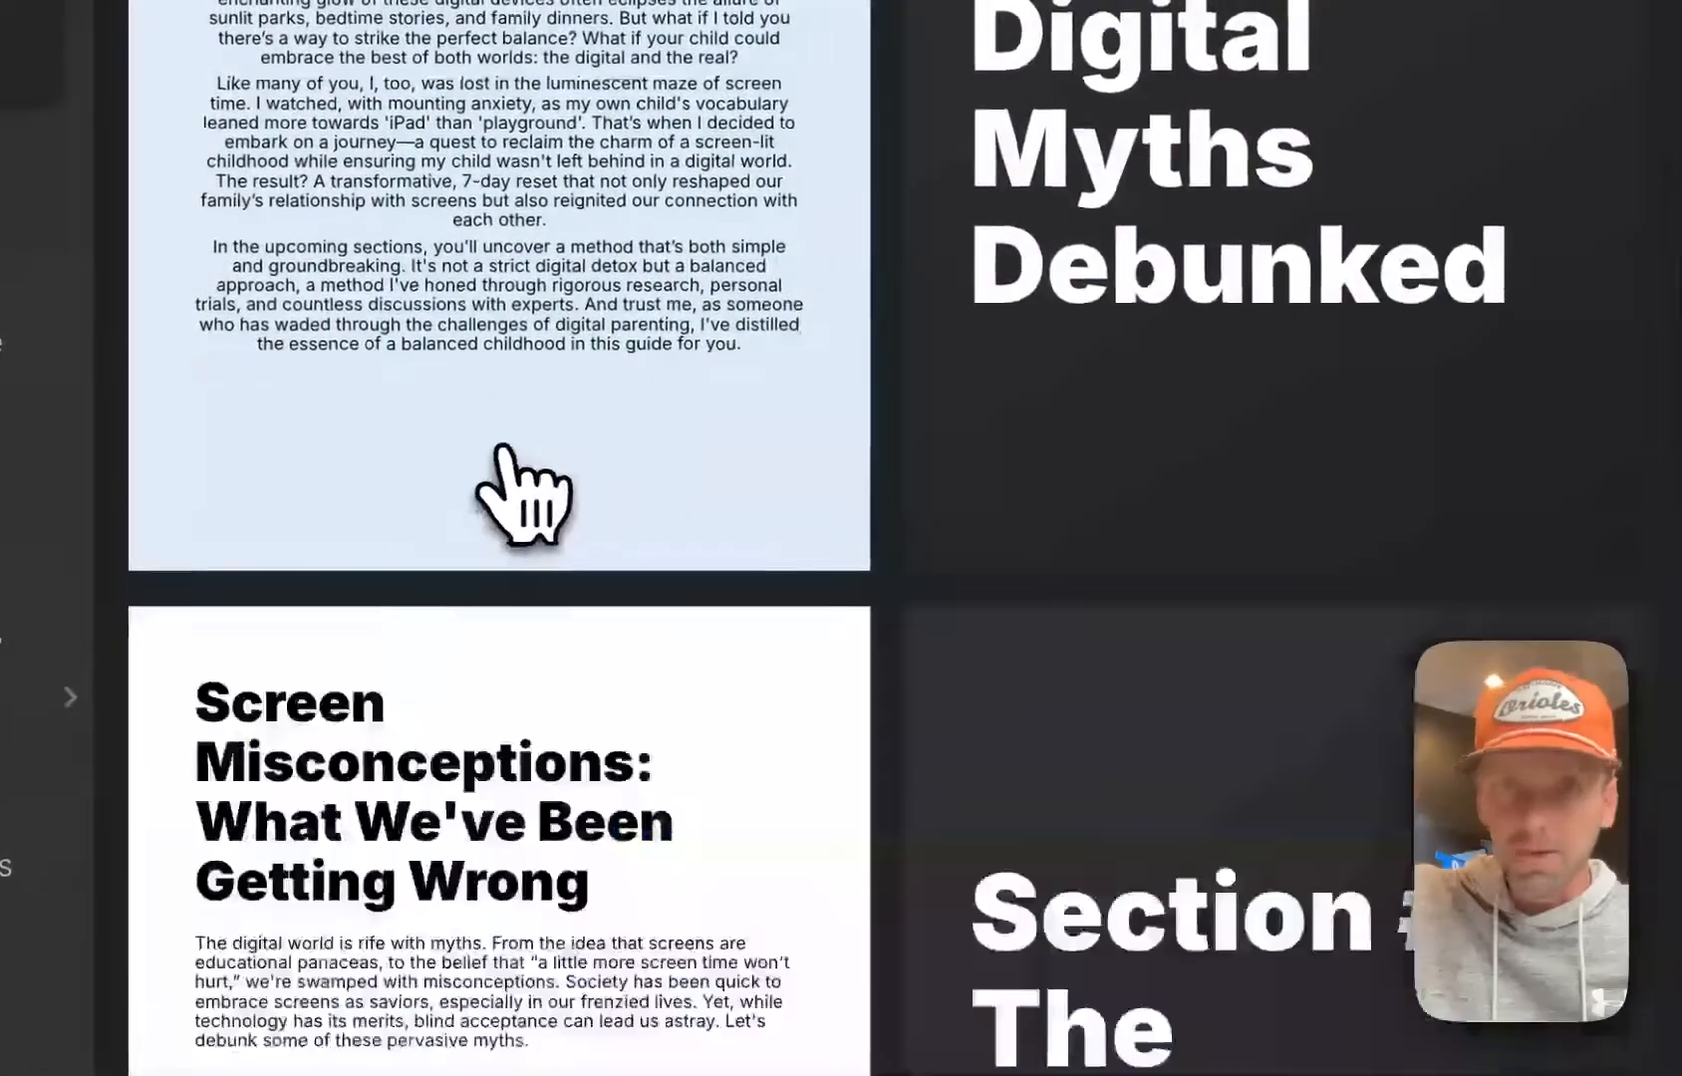
Review the styled cover, Section #1 and introduction pages, and look over the pages that follow them
scroll(528, 469, up, 10)
scroll(564, 602, down, 5)
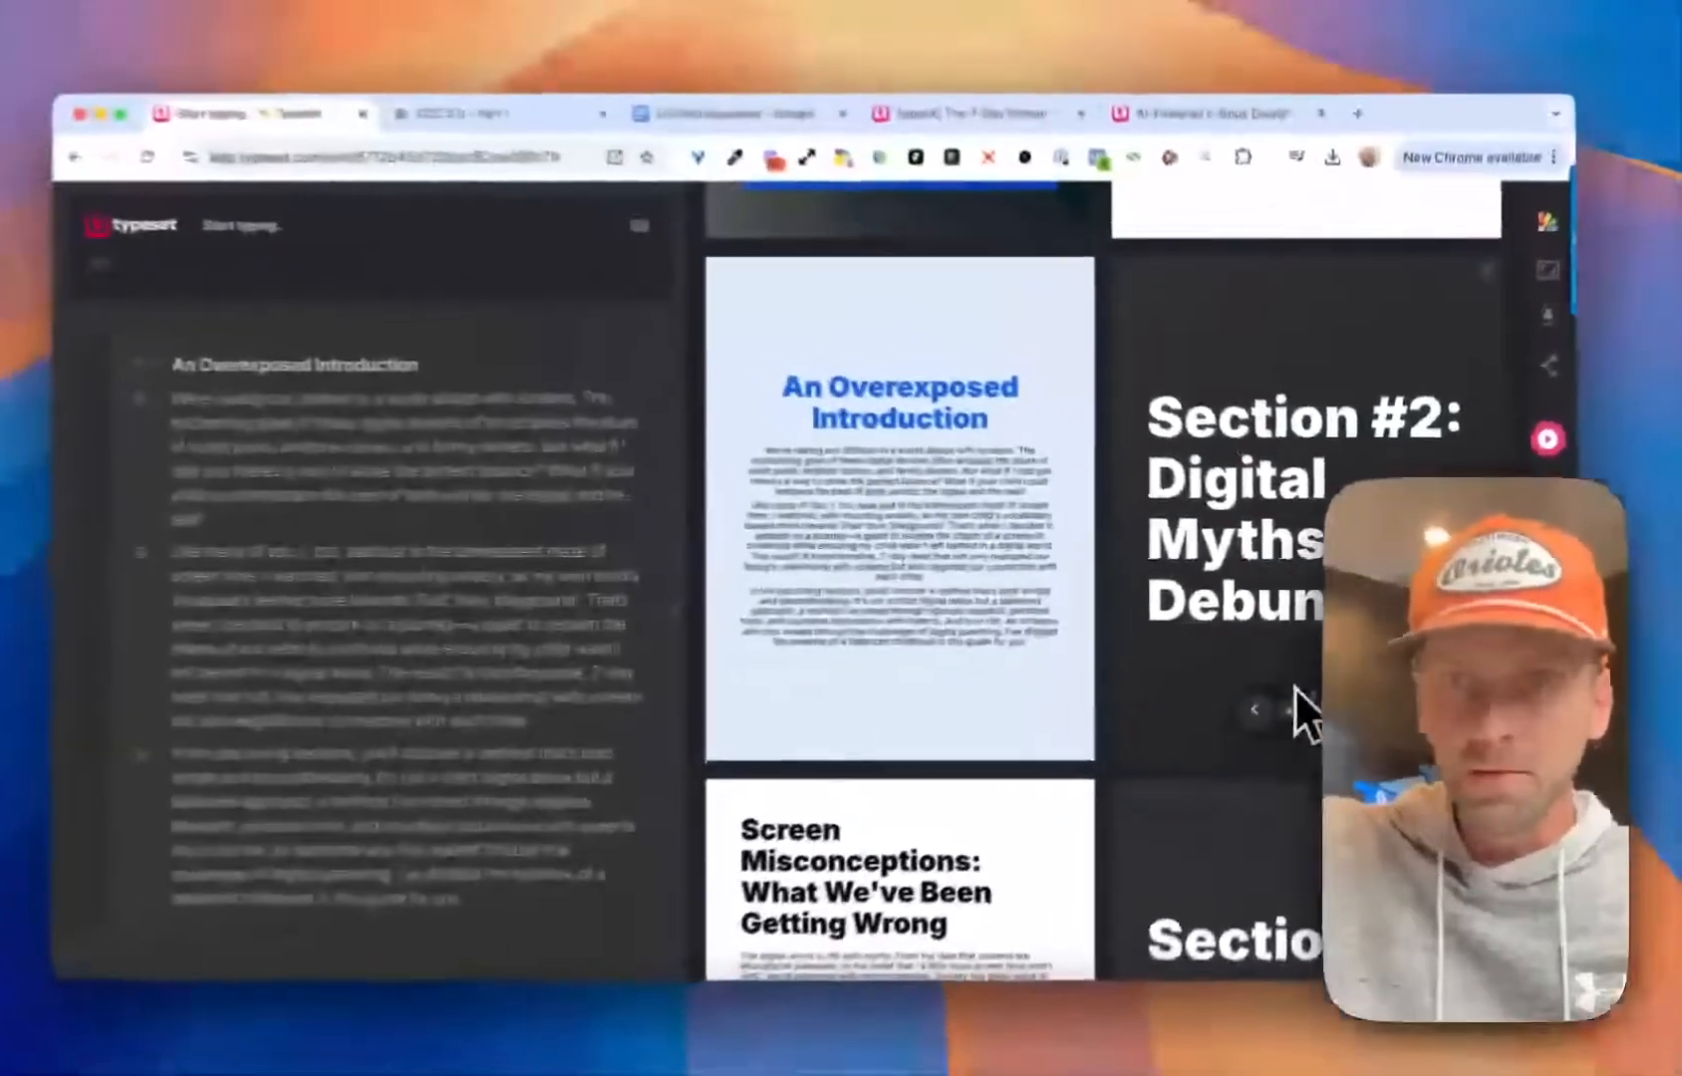
scroll(706, 479, up, 3)
scroll(1018, 494, up, 2)
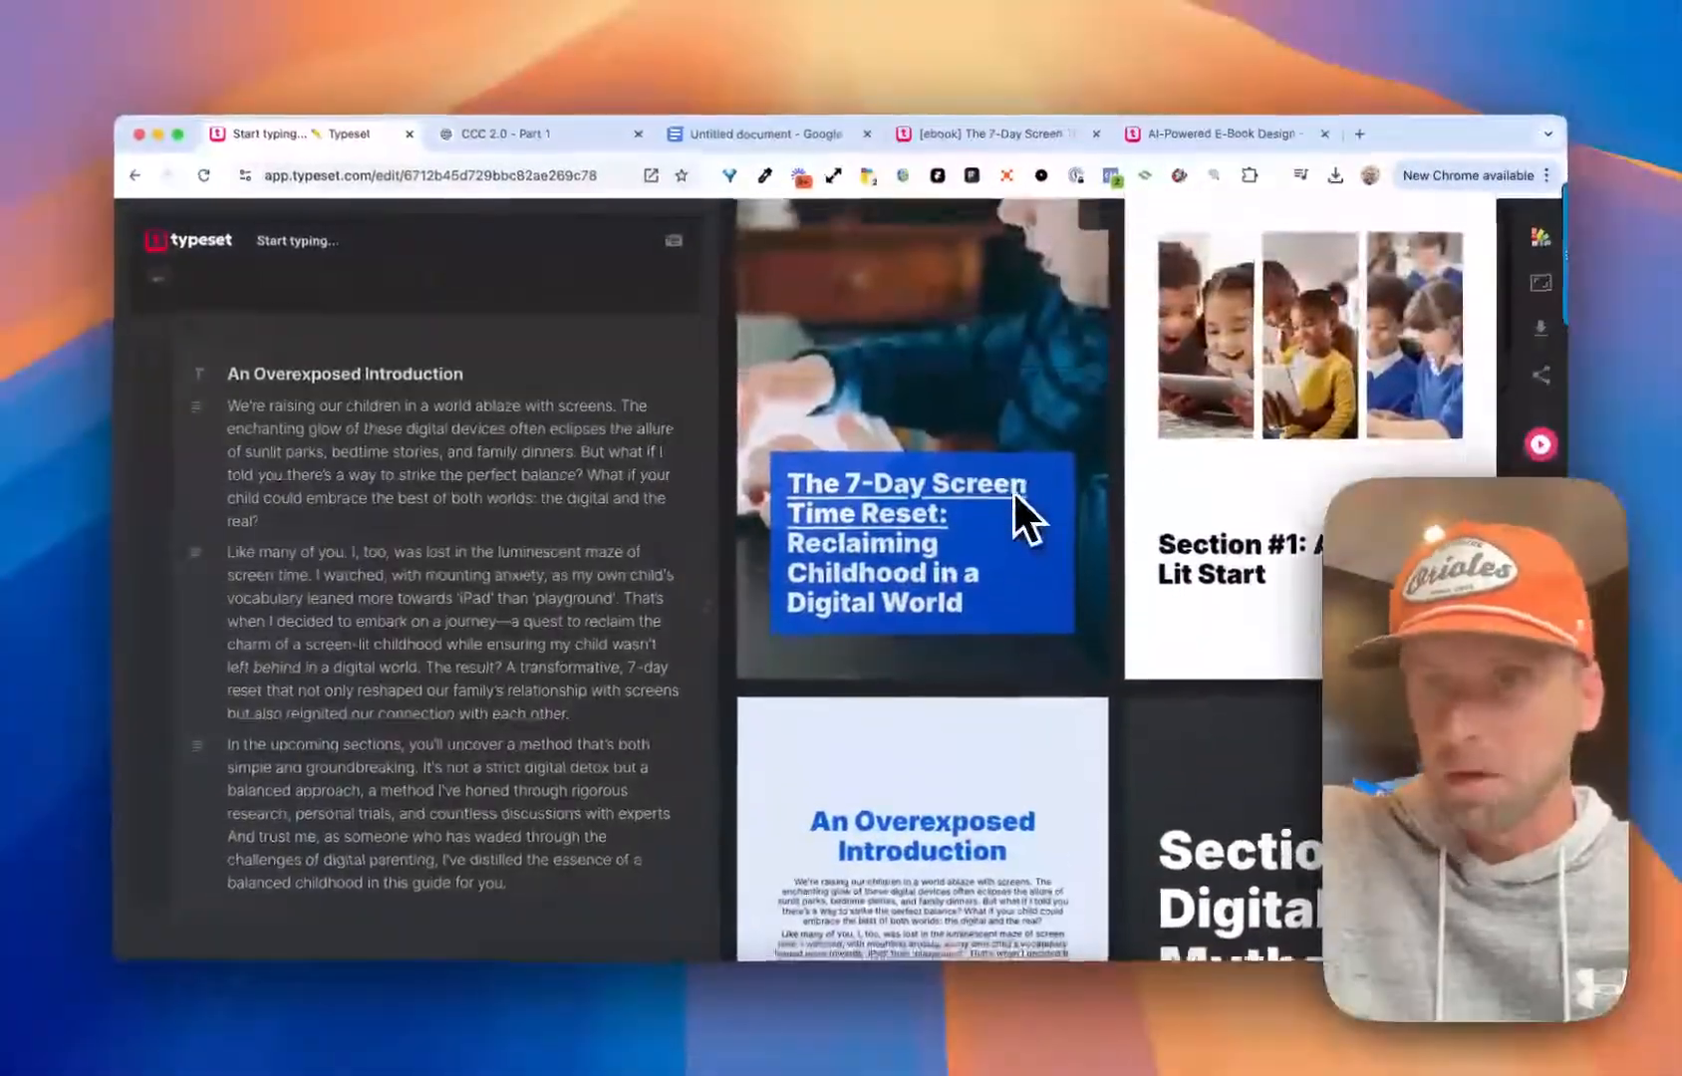
scroll(1011, 489, down, 3)
scroll(1014, 489, up, 2)
scroll(1014, 489, down, 6)
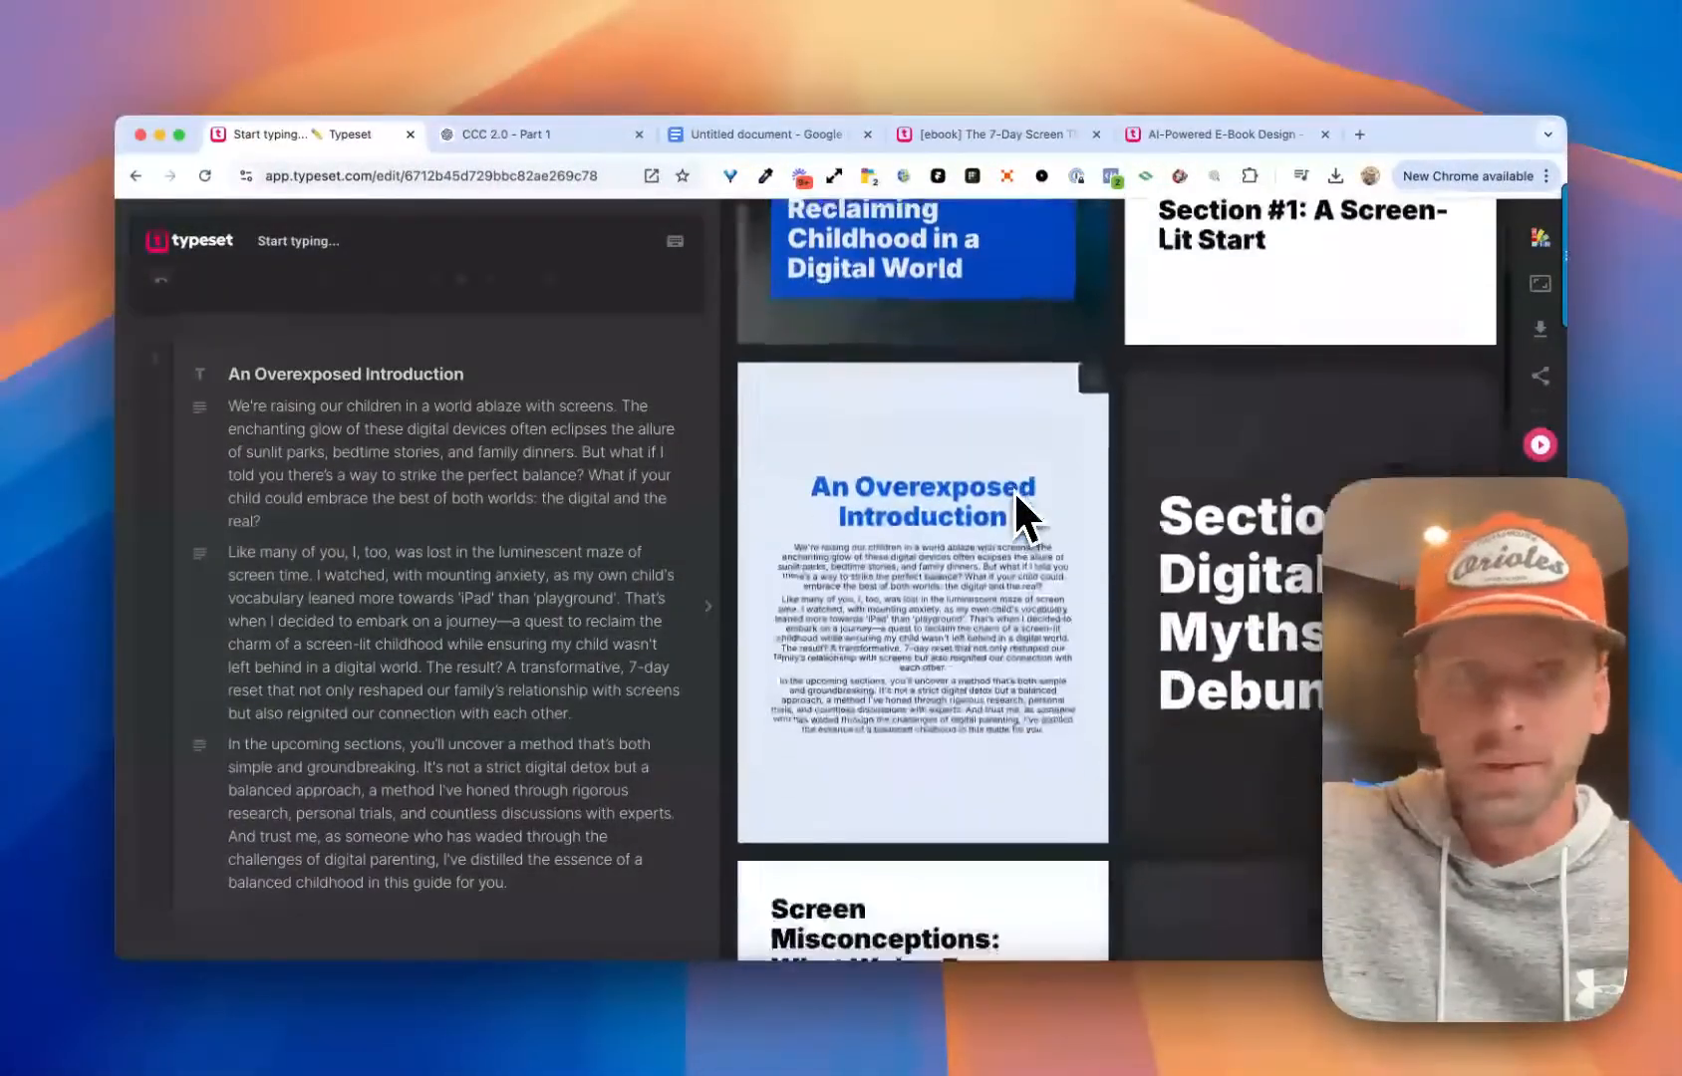
scroll(603, 483, down, 2)
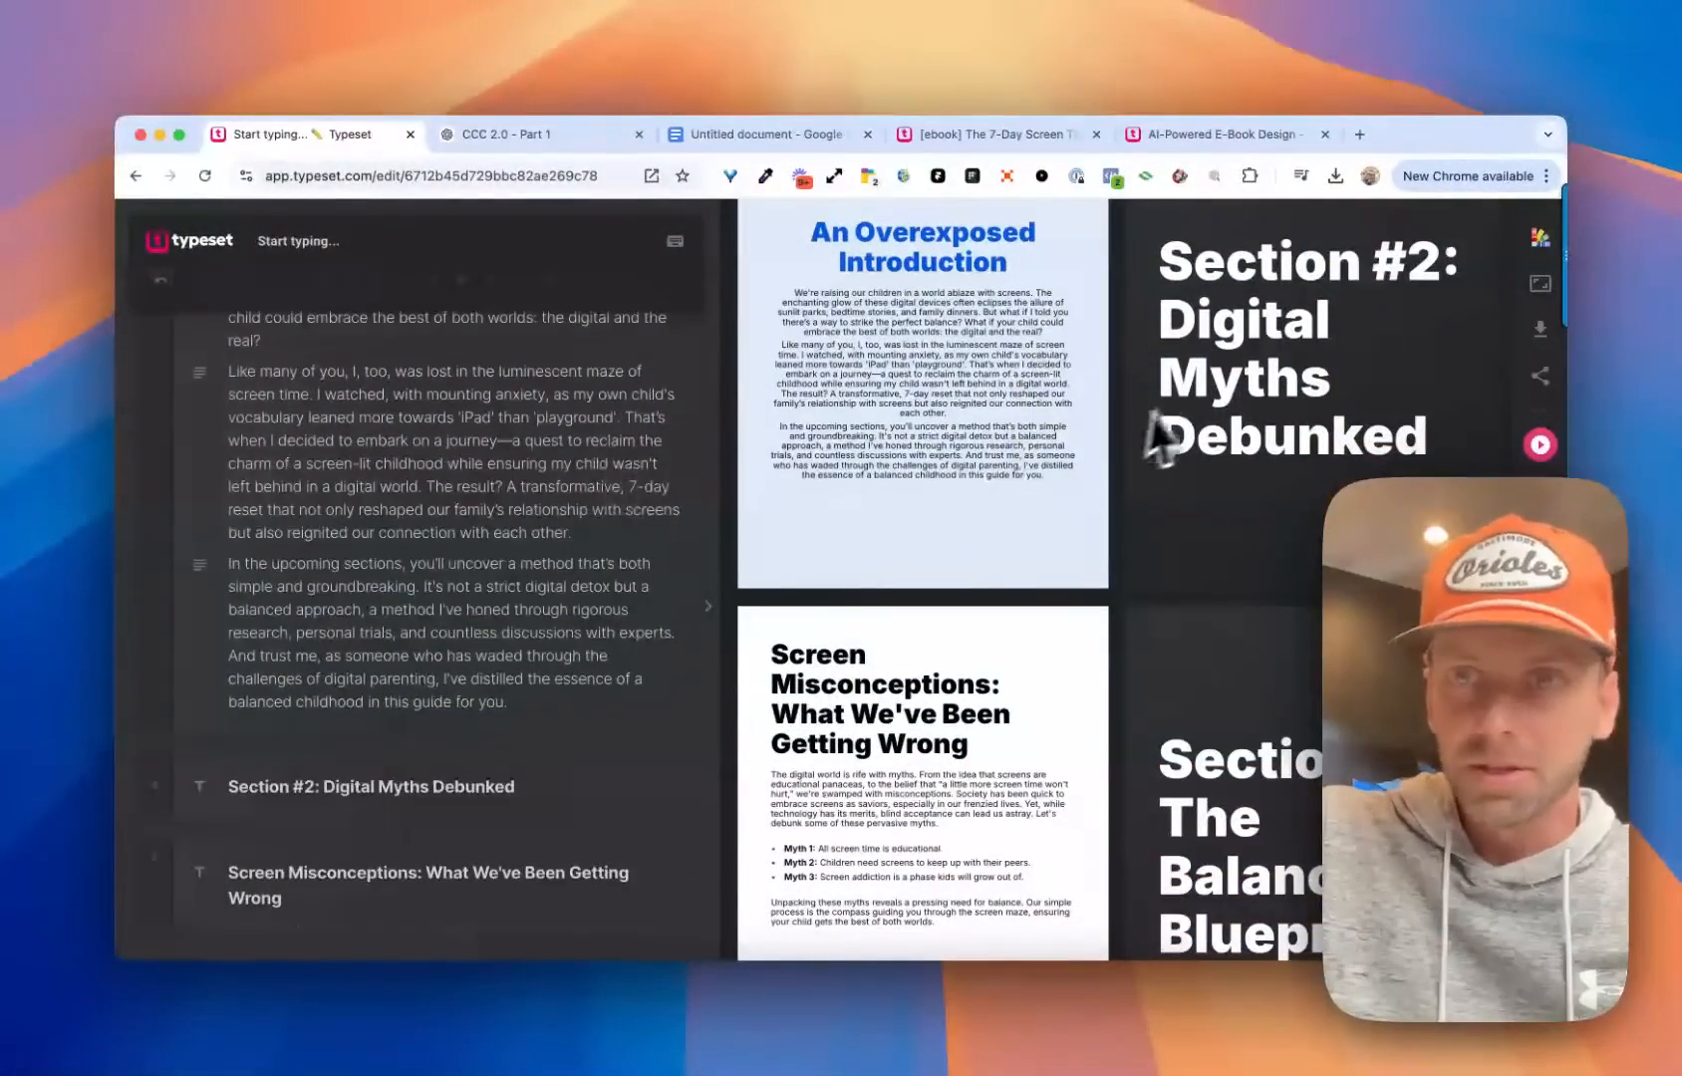
scroll(1166, 429, down, 2)
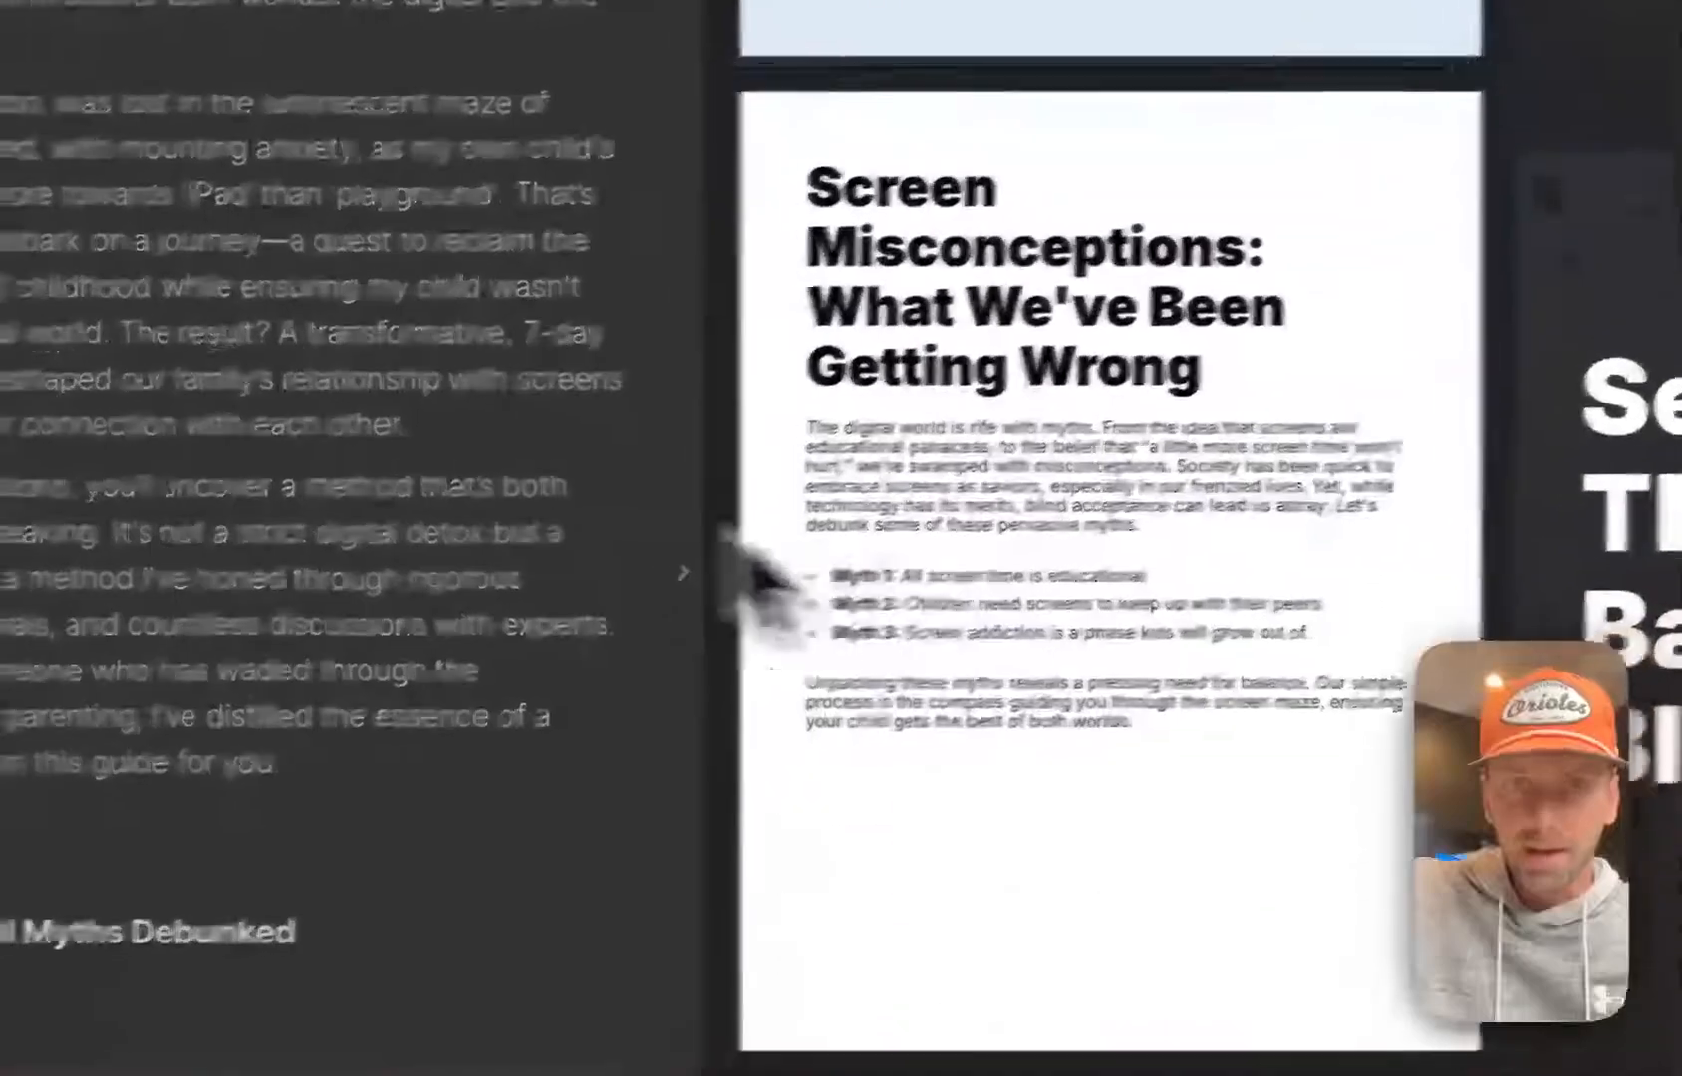
Add an empty block below the closing paragraph of the Screen Misconceptions page
scroll(519, 375, down, 3)
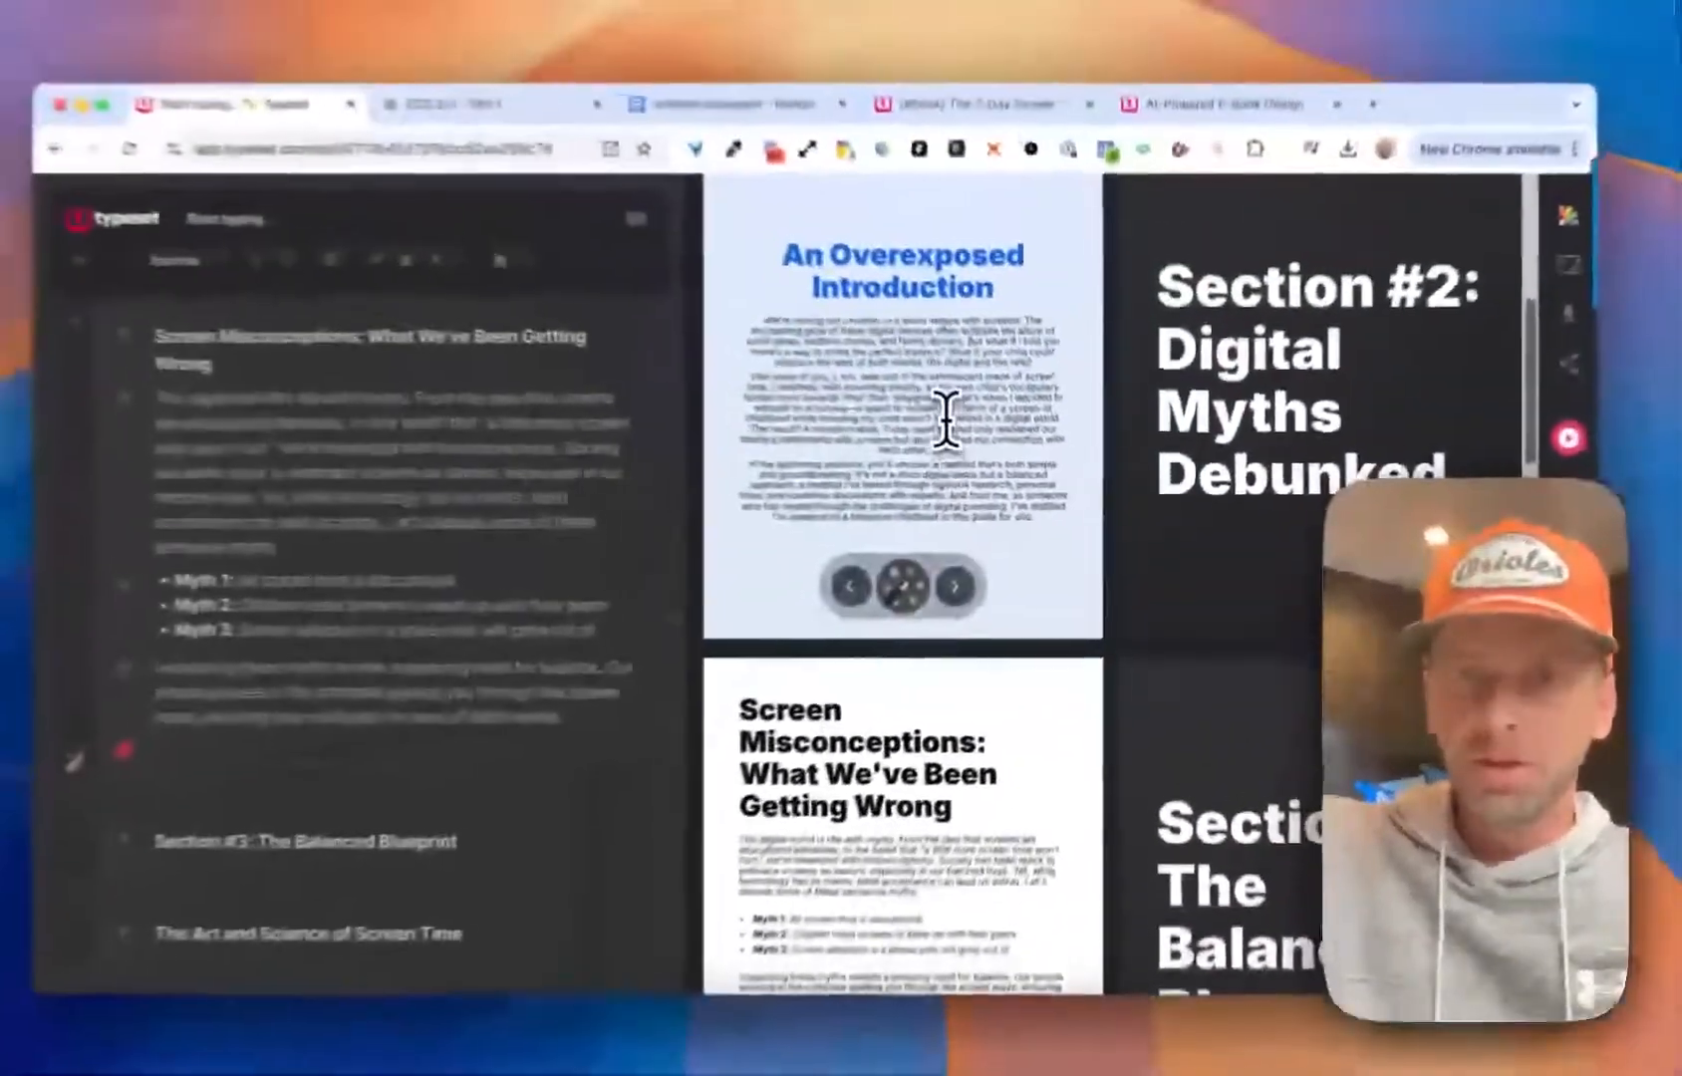
scroll(814, 334, down, 4)
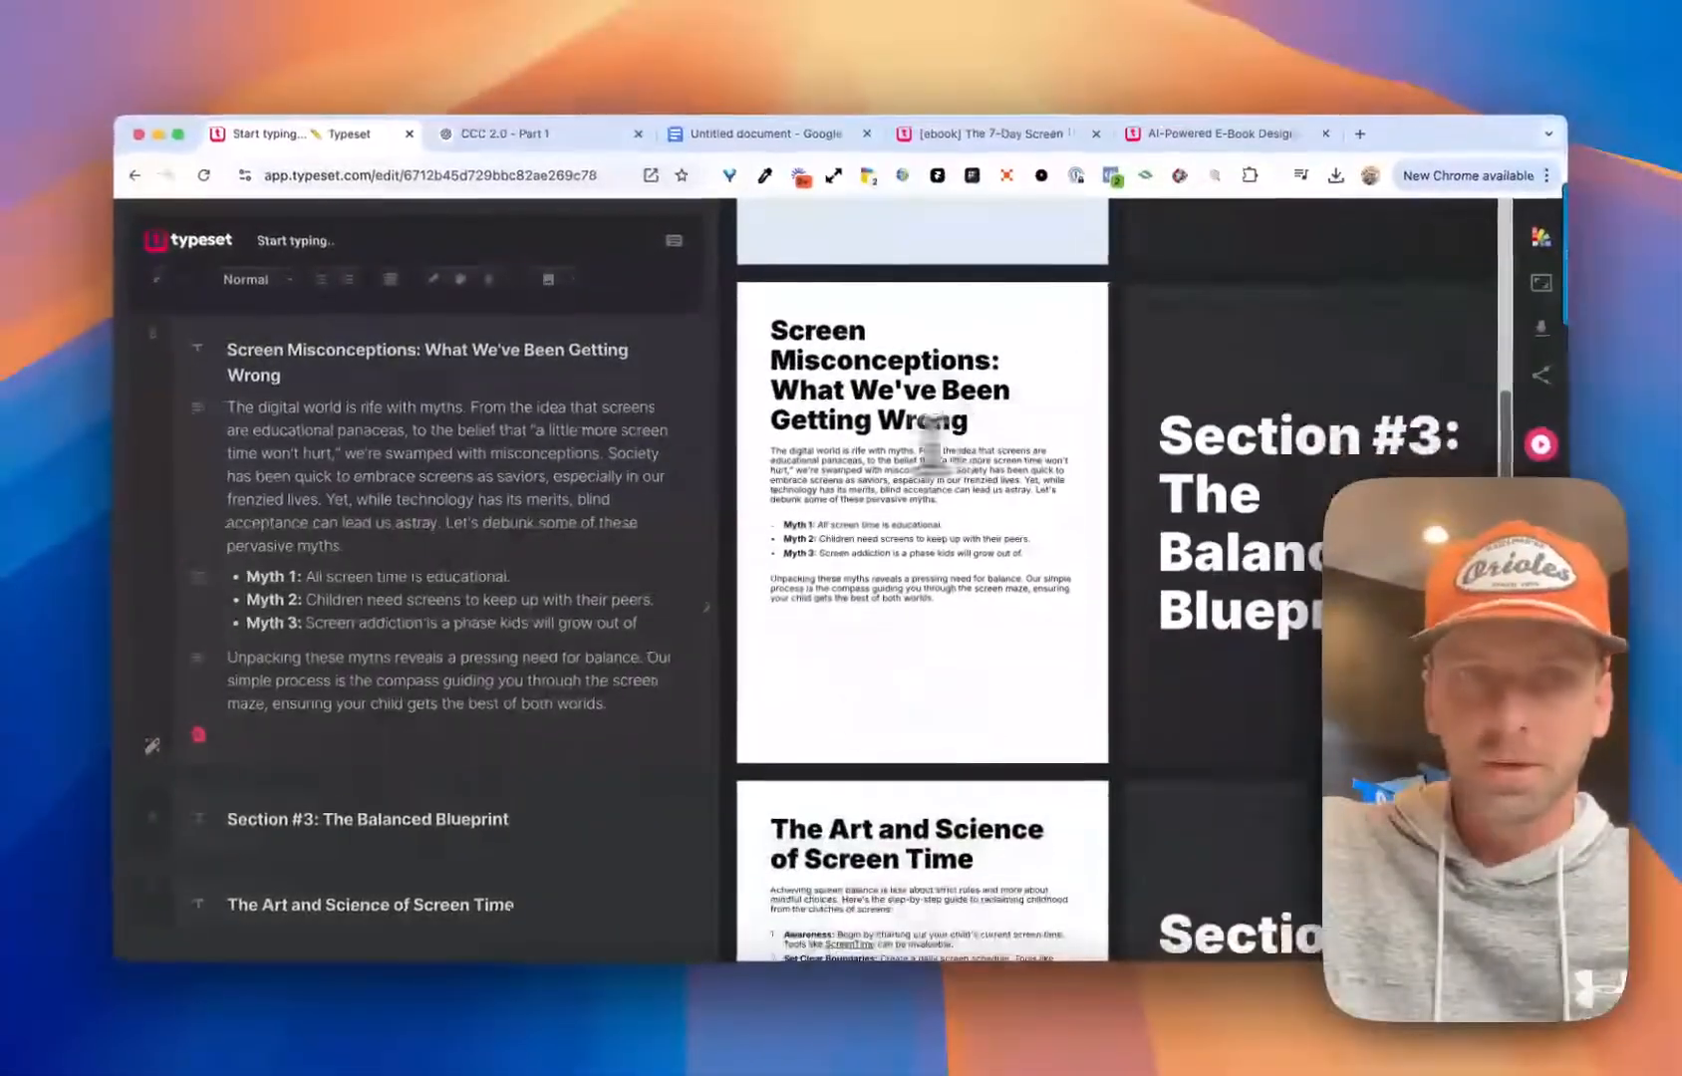
scroll(449, 476, down, 2)
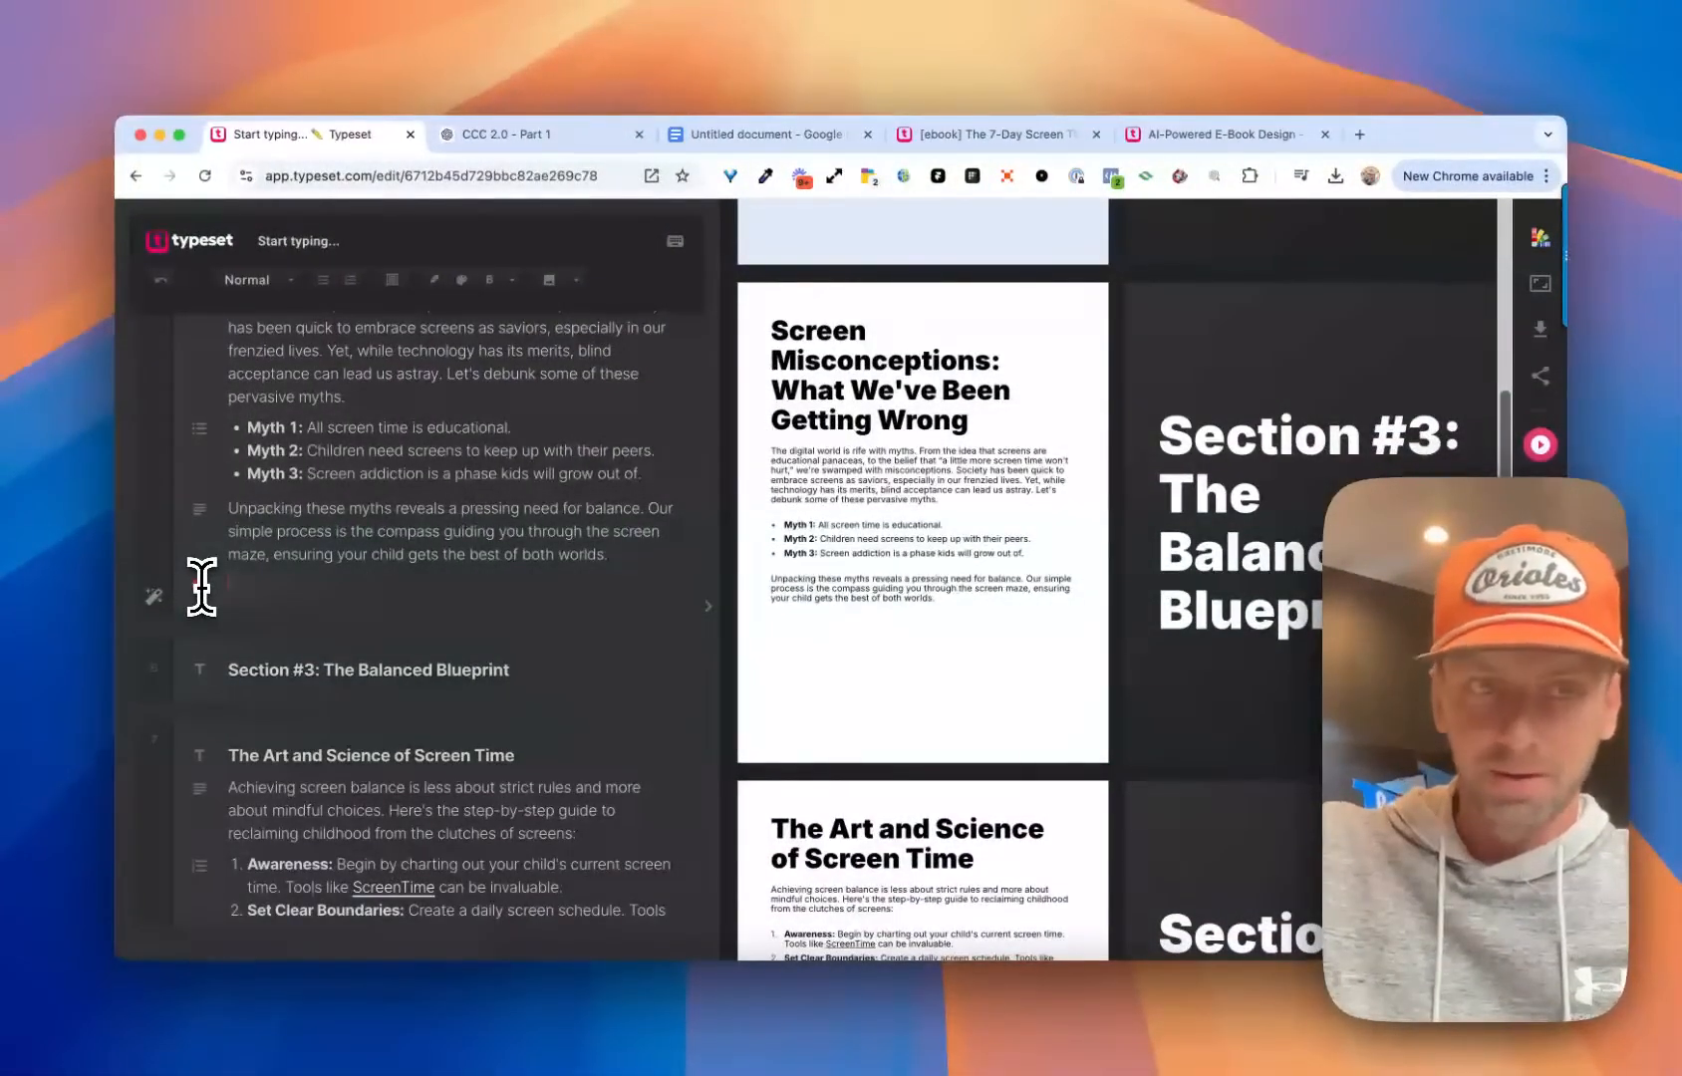
text(/)
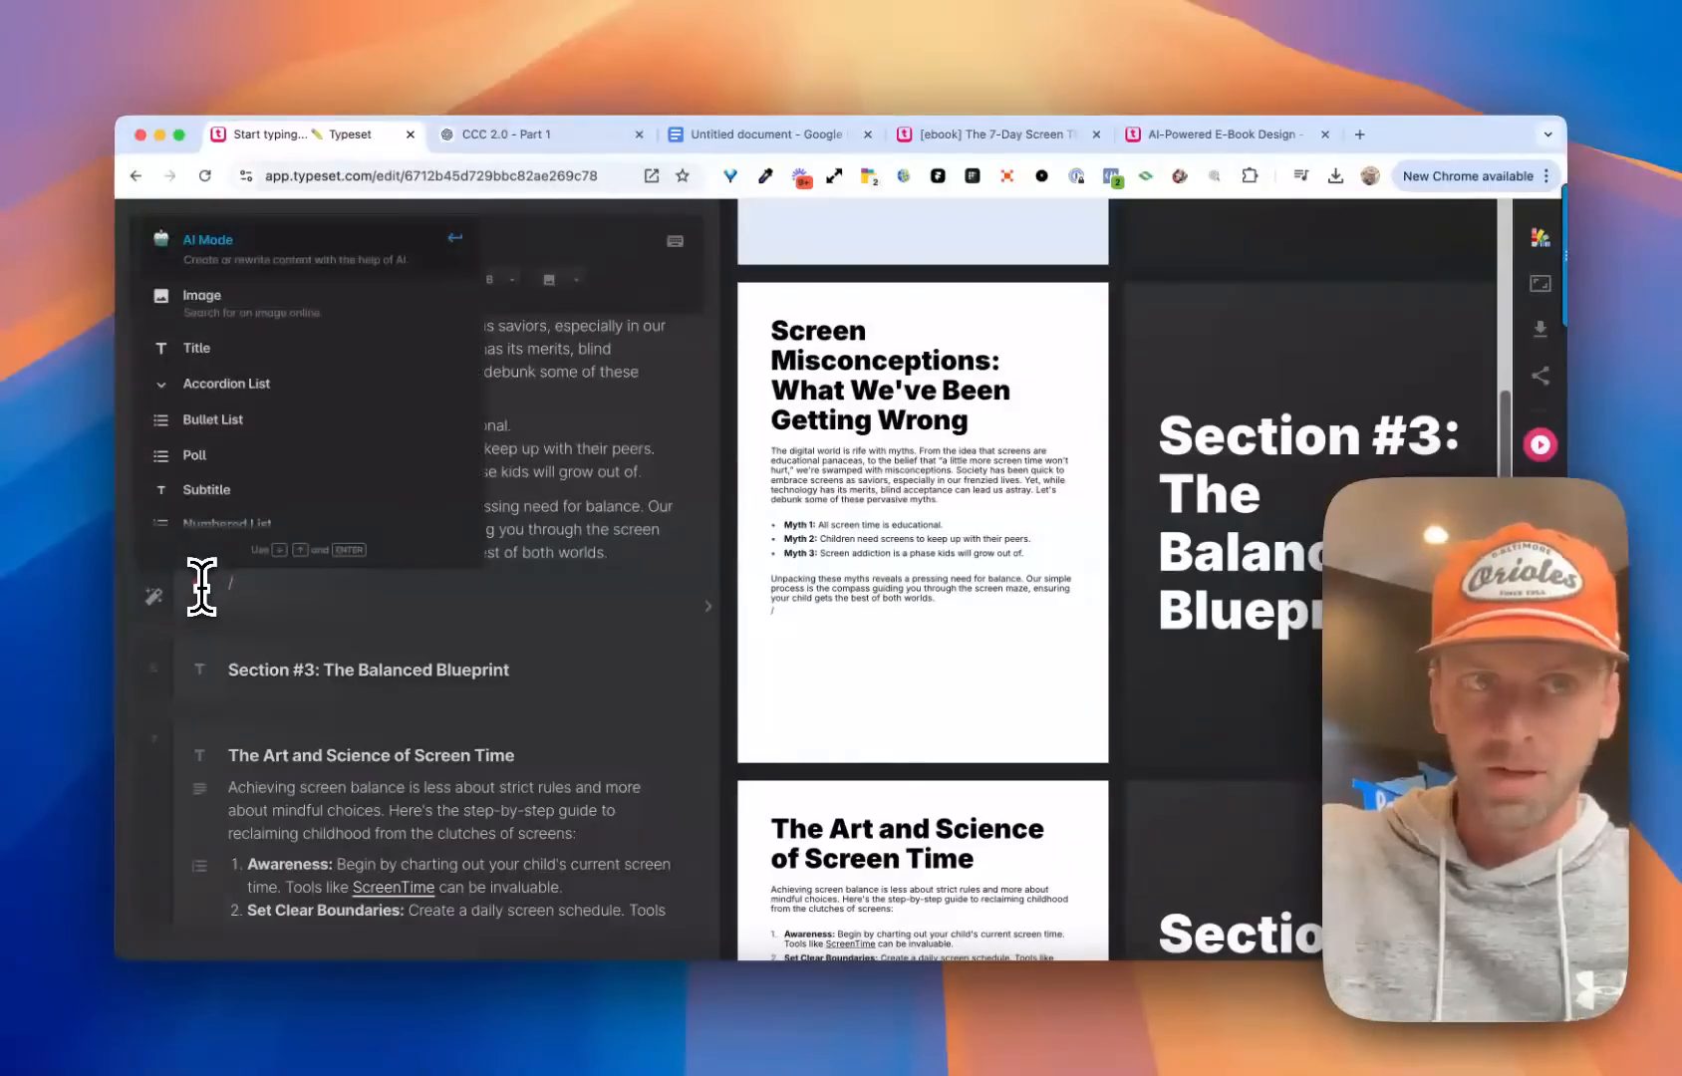
scroll(265, 452, down, 5)
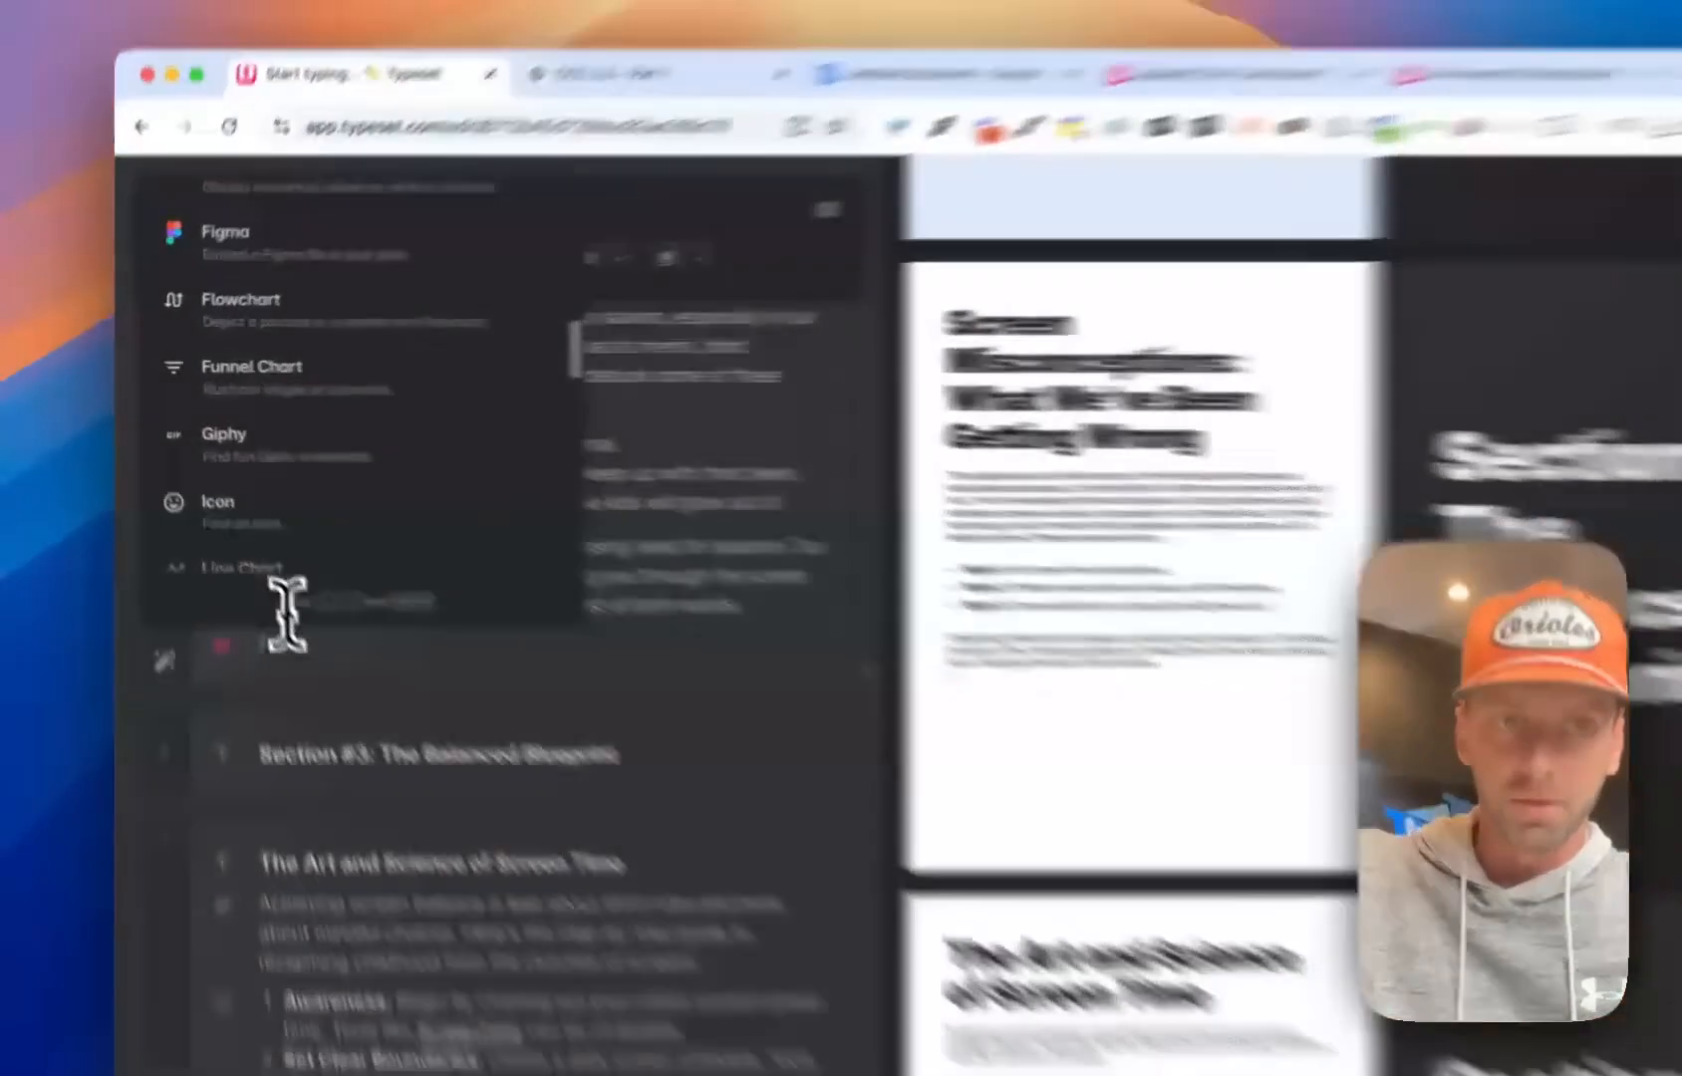
click(248, 587)
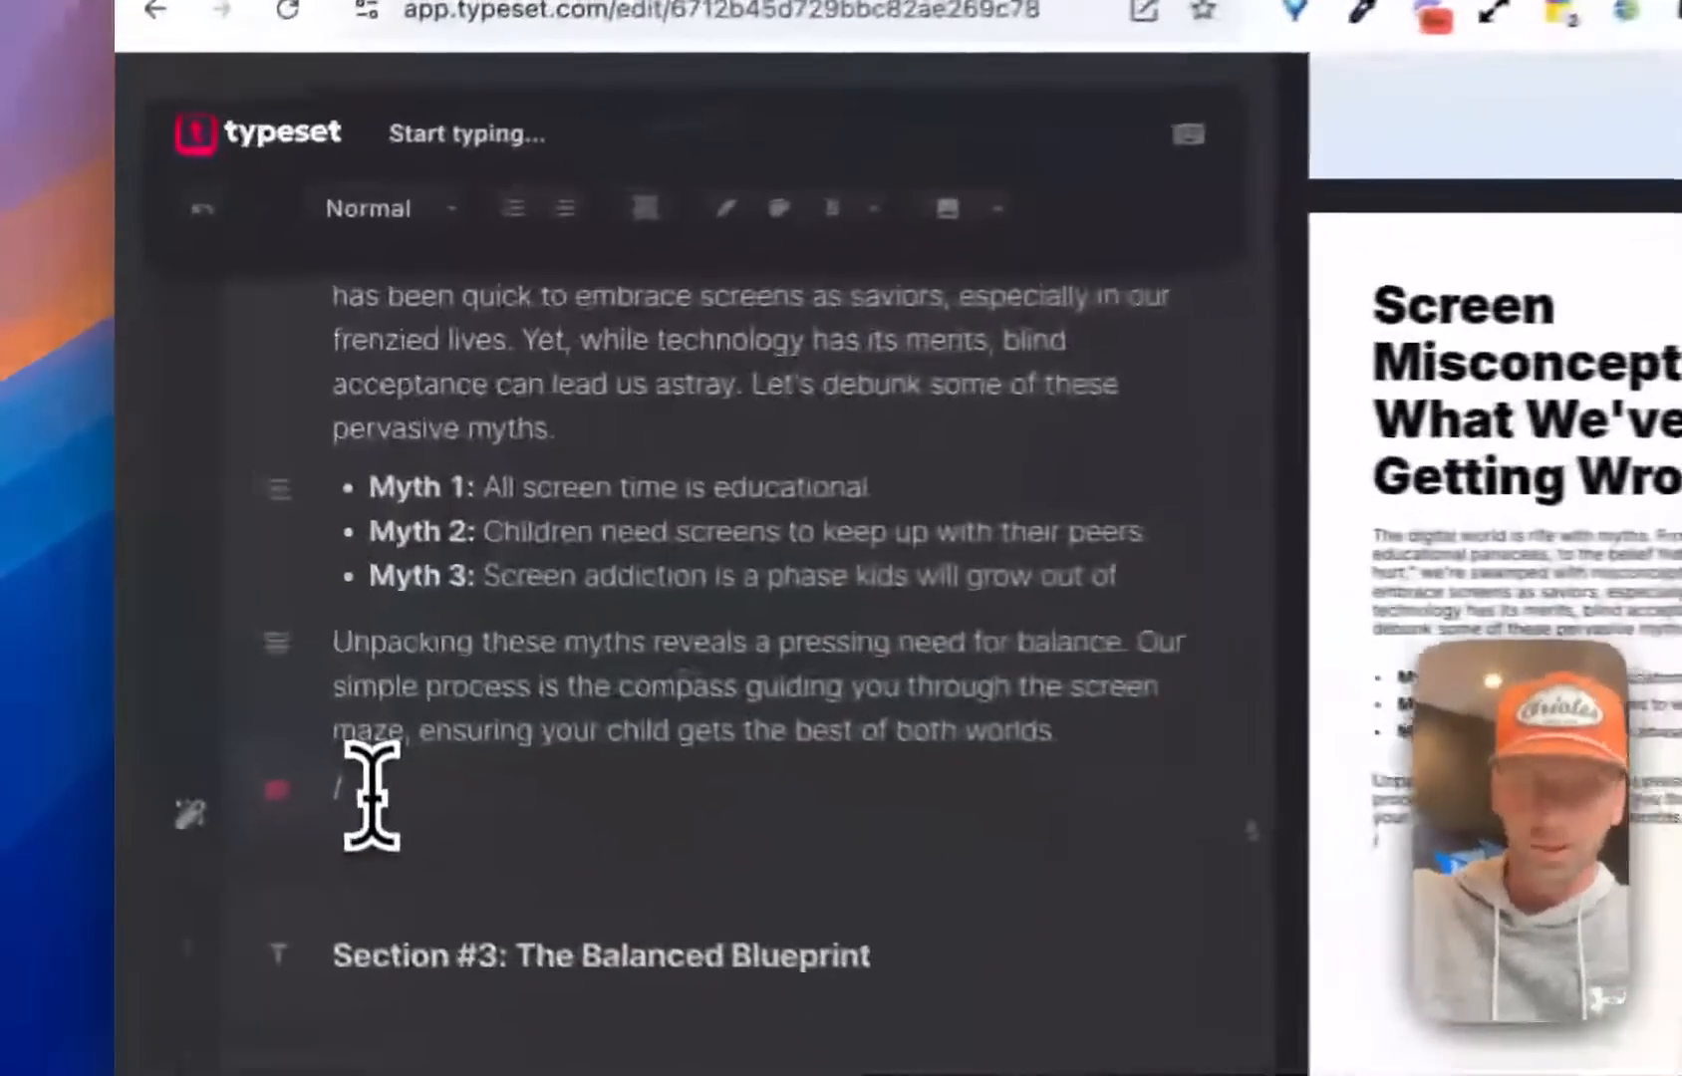
key(BackSpace)
Insert a bar chart in the empty block at the end of the Screen Misconceptions page
click(276, 790)
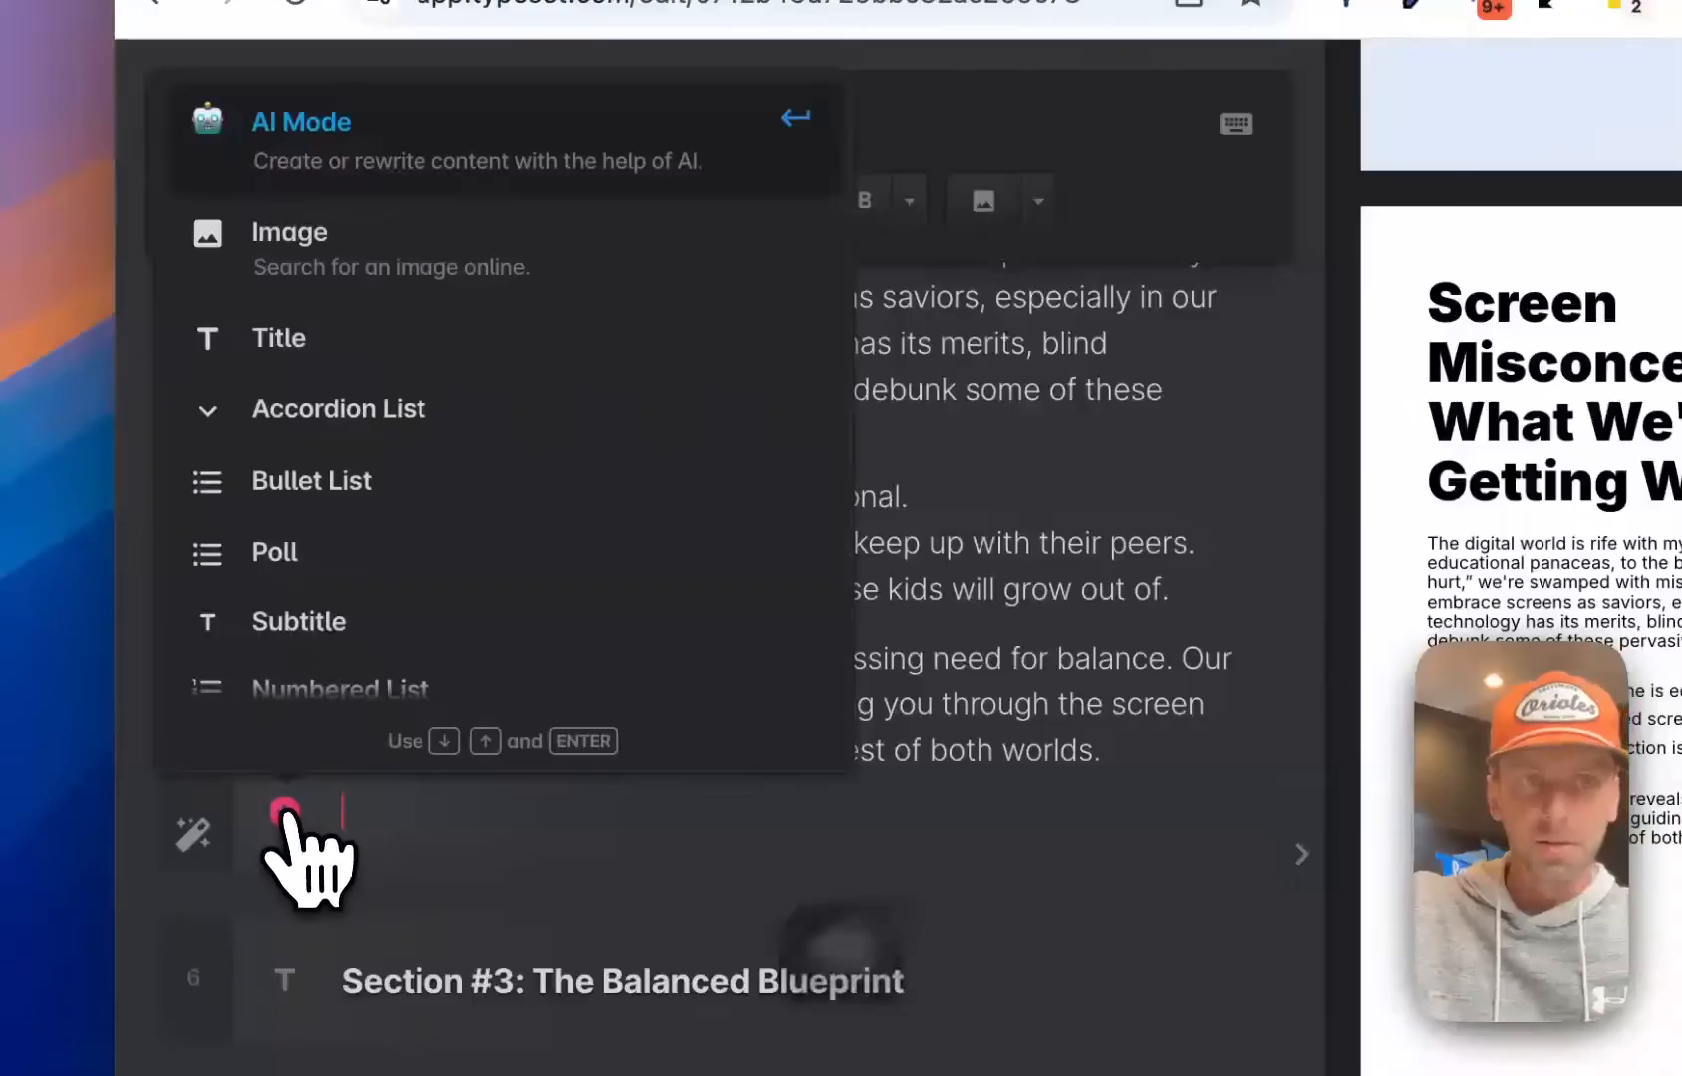
scroll(439, 299, down, 4)
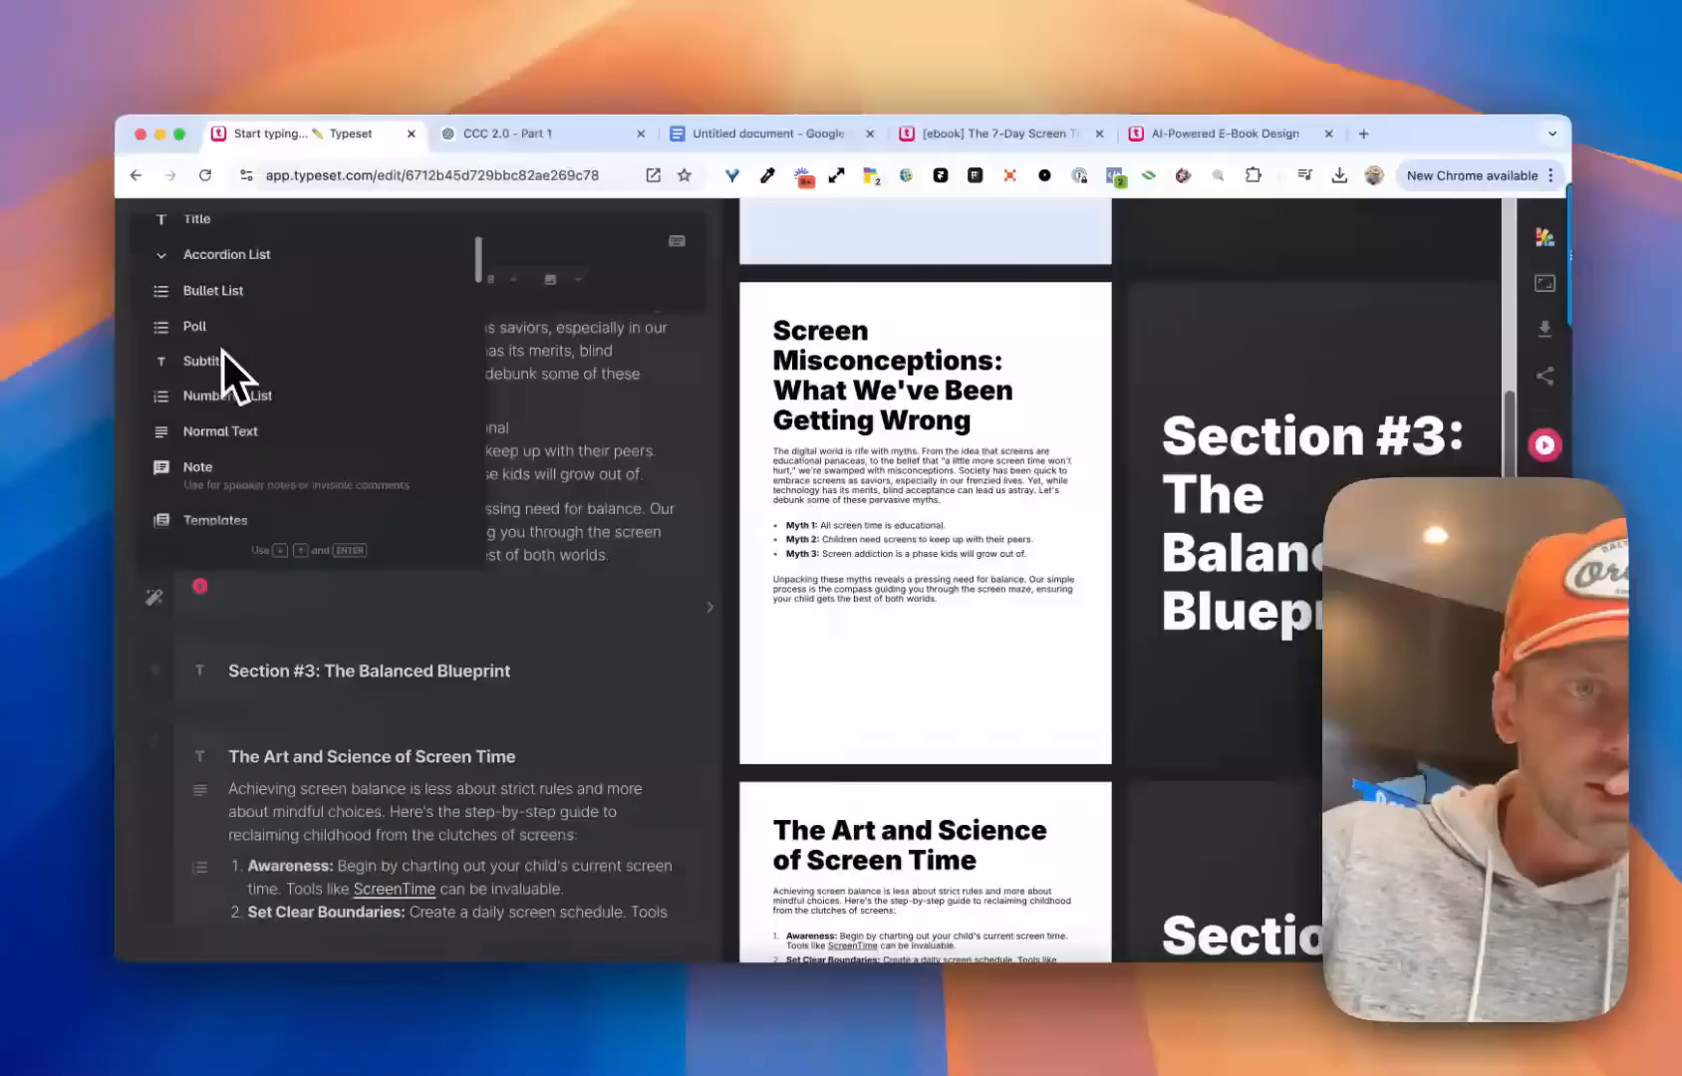
scroll(236, 367, down, 2)
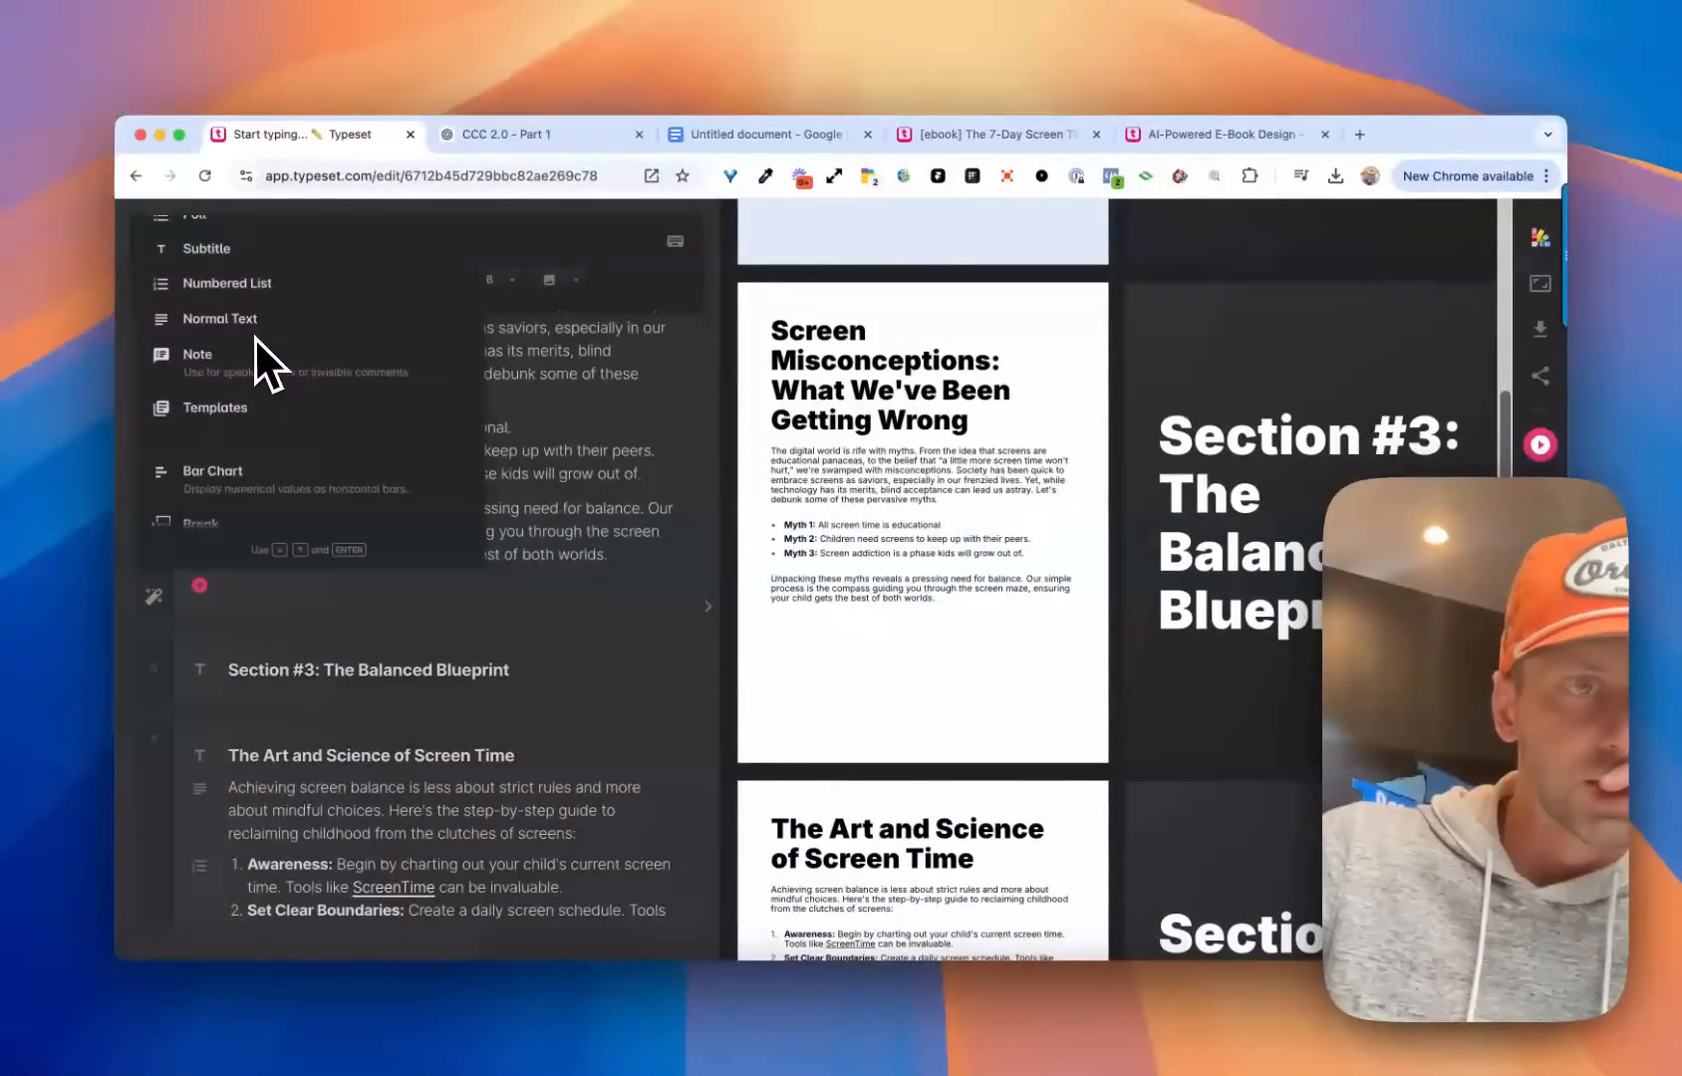
scroll(253, 404, down, 3)
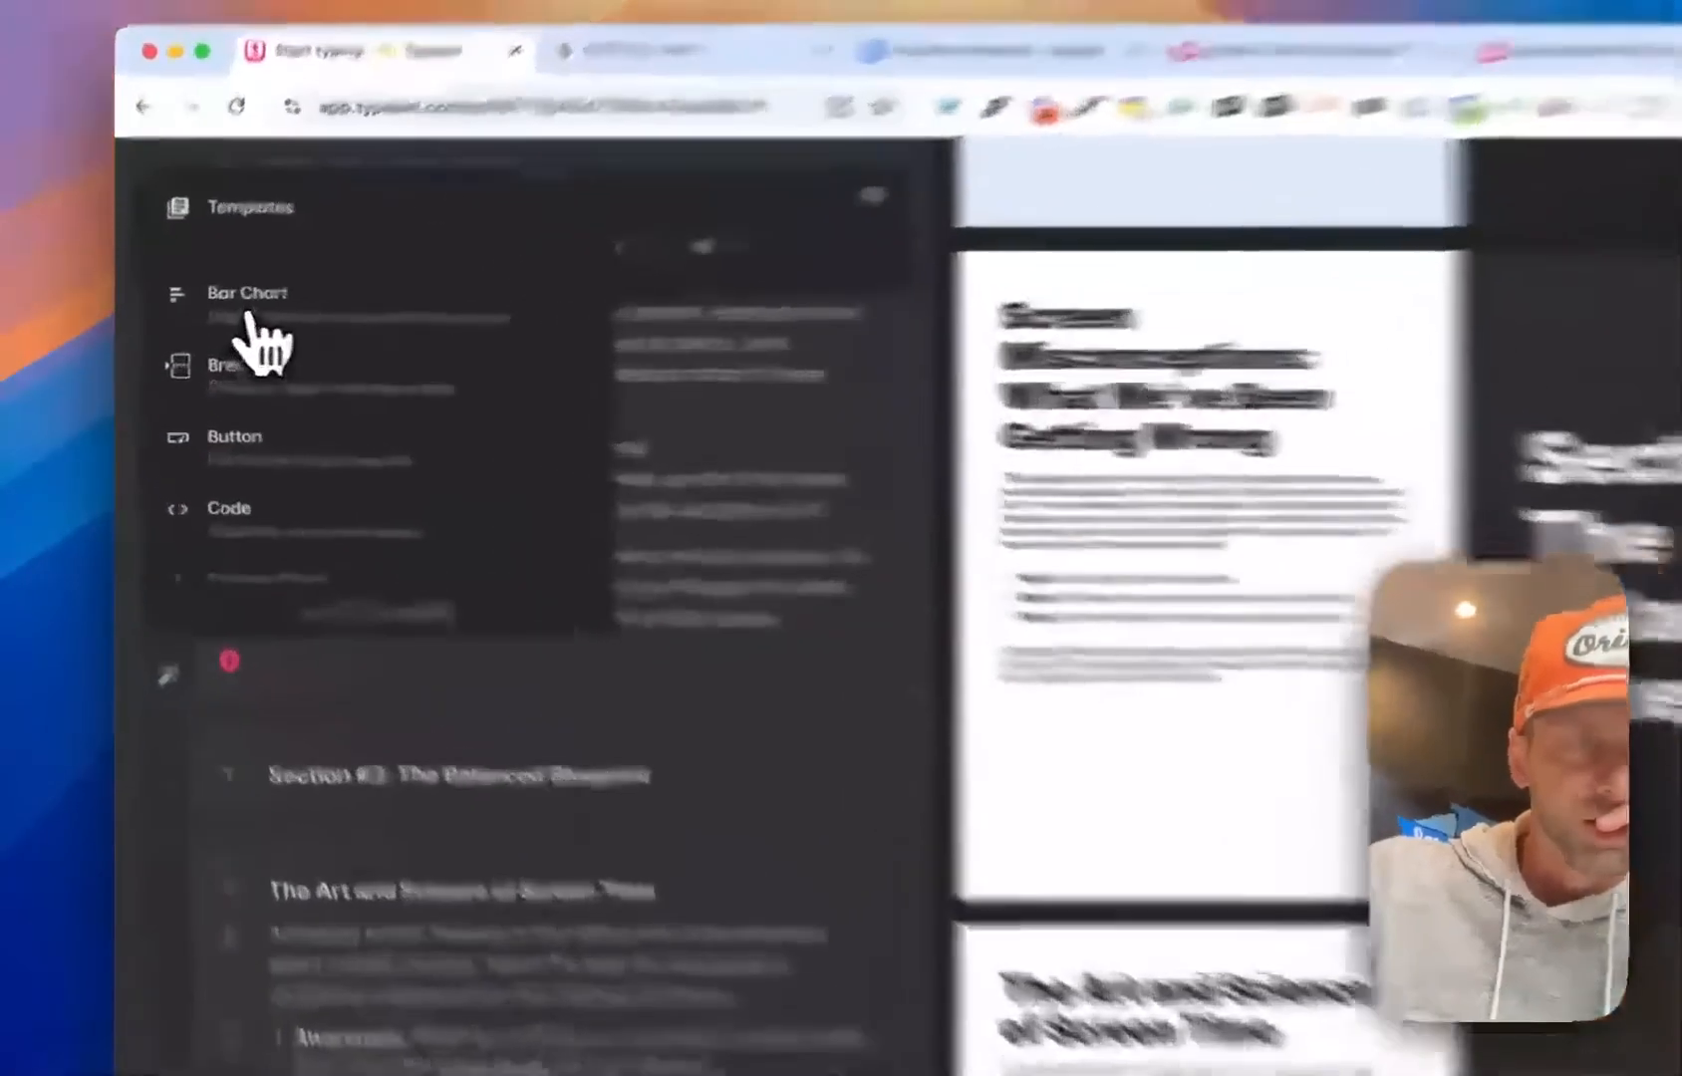
click(230, 321)
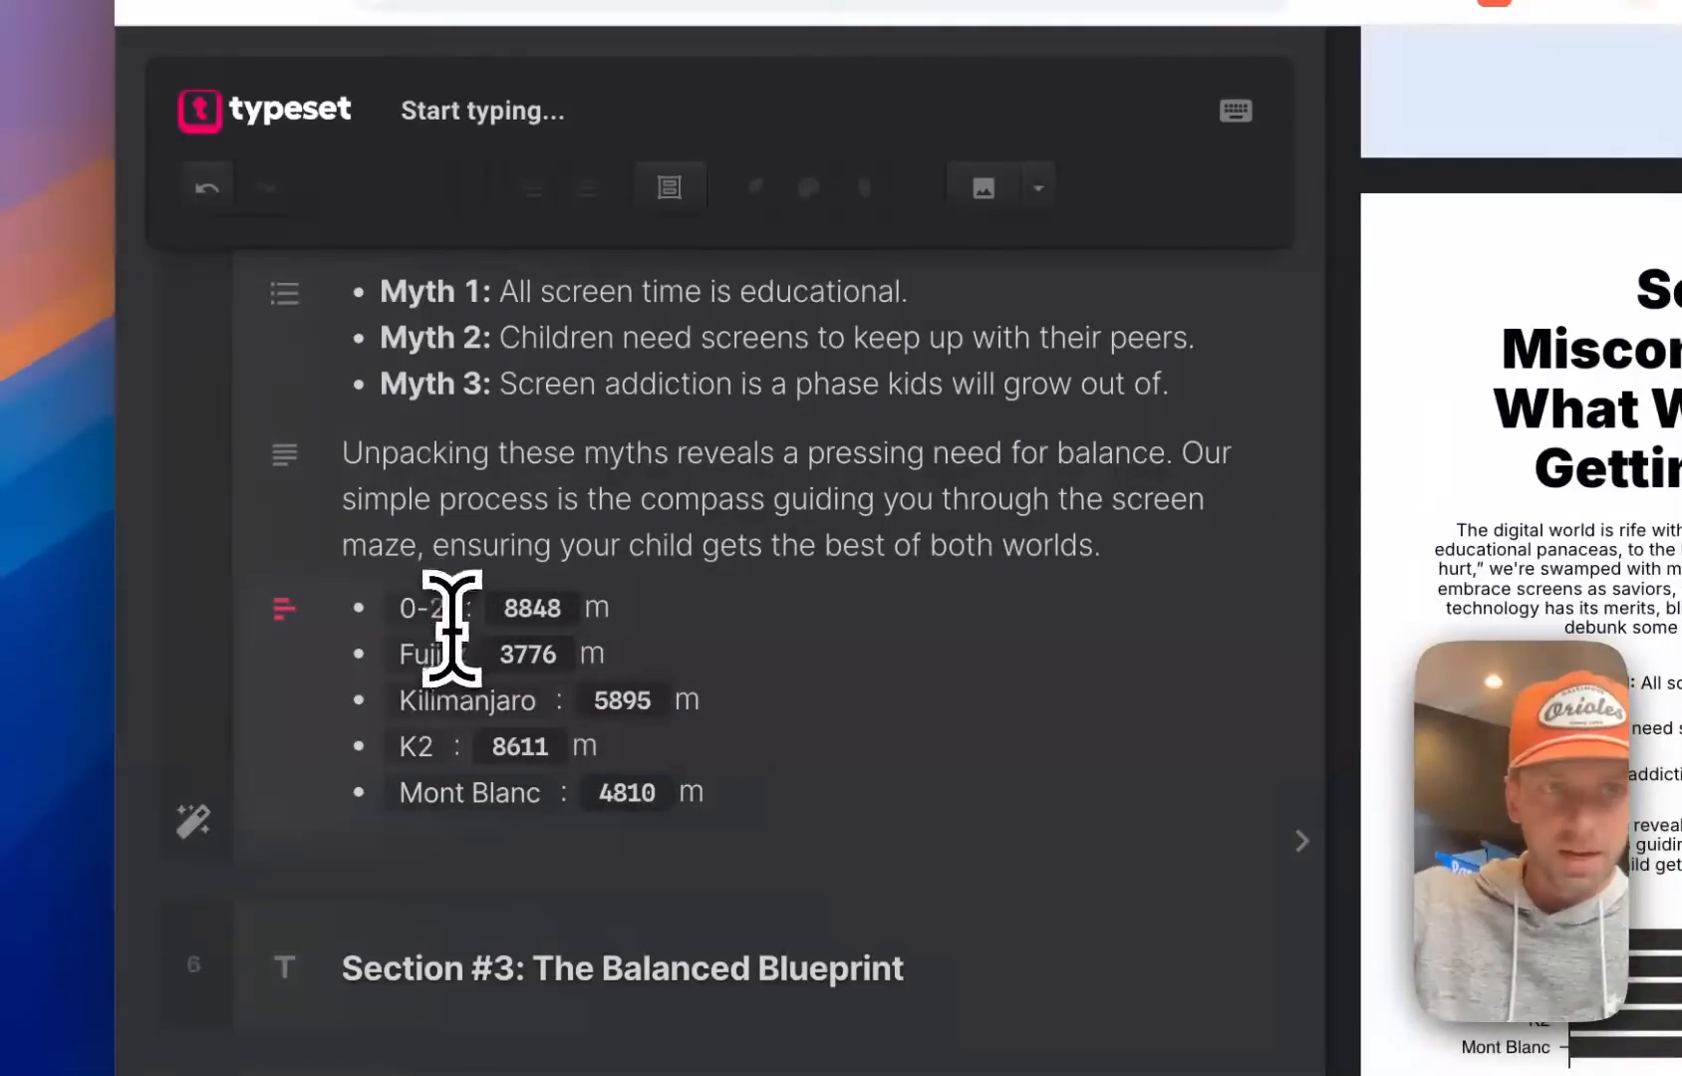
Relabel the bar chart's entries 0-2, 2-4, 4-6, 6-8 and 8+ Blanc, and set their values to 5, 7, 12, 17 and 33 without units
key(BackSpace)
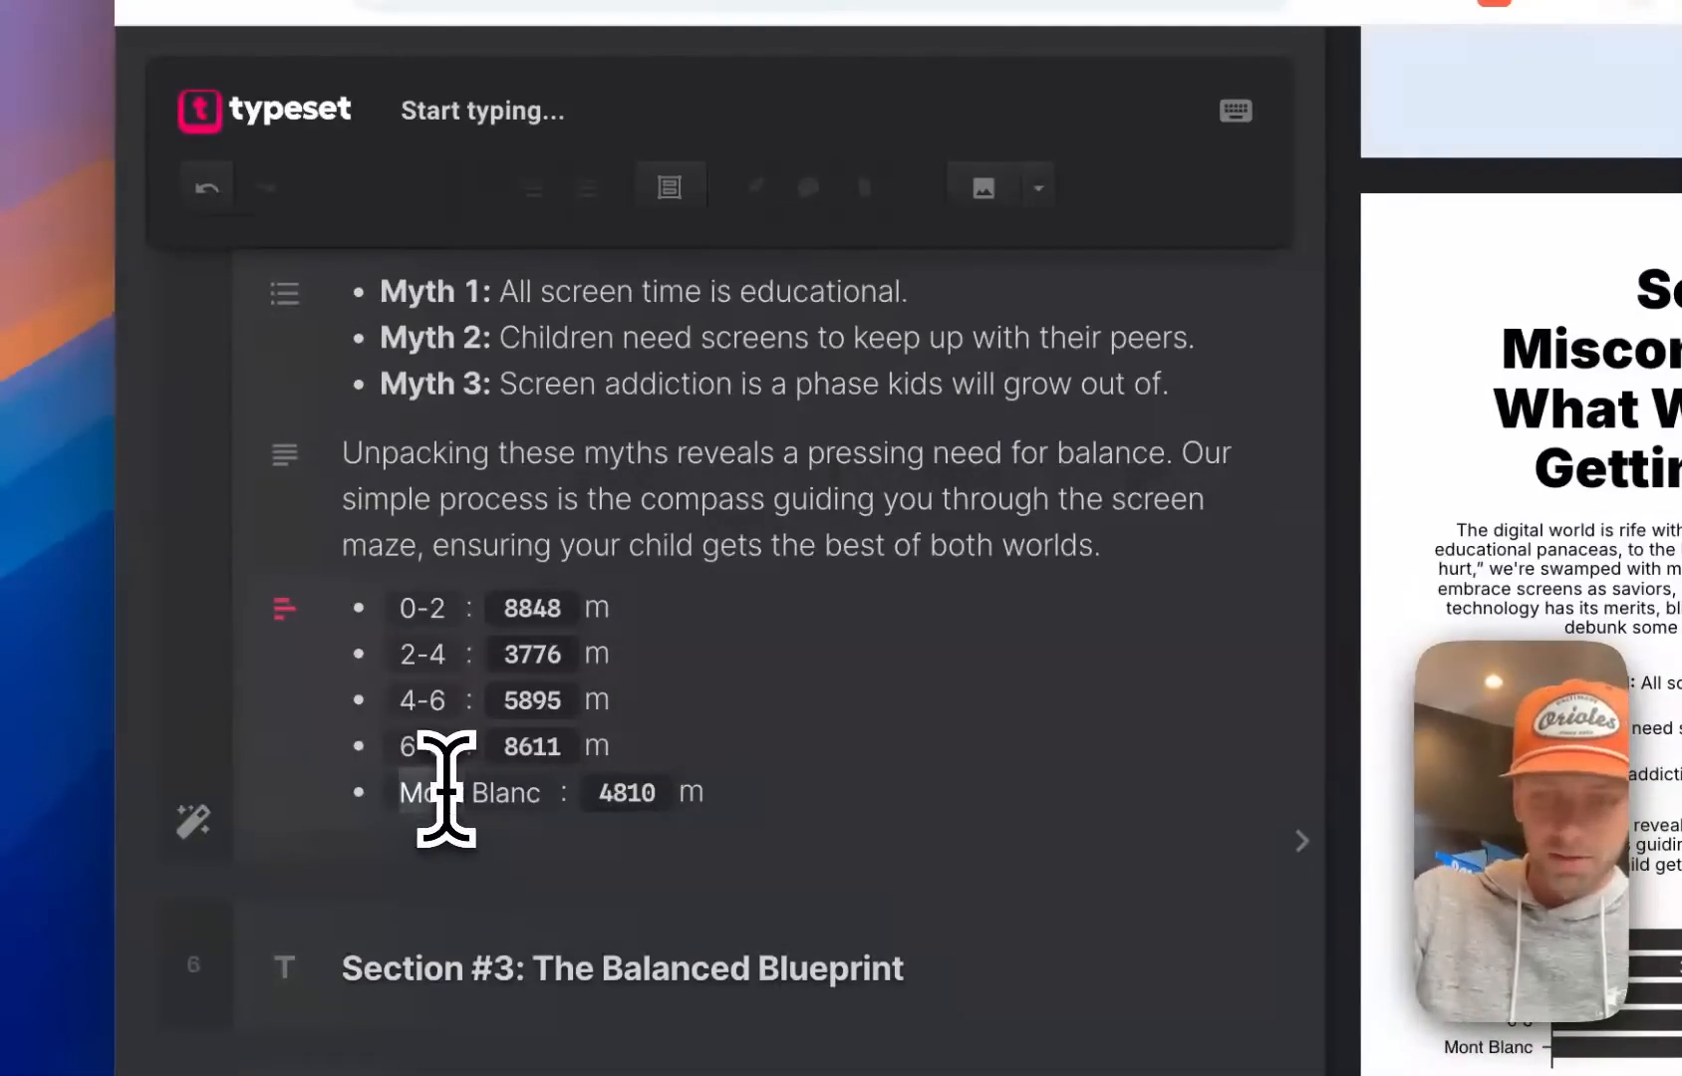
text(8+)
click(568, 610)
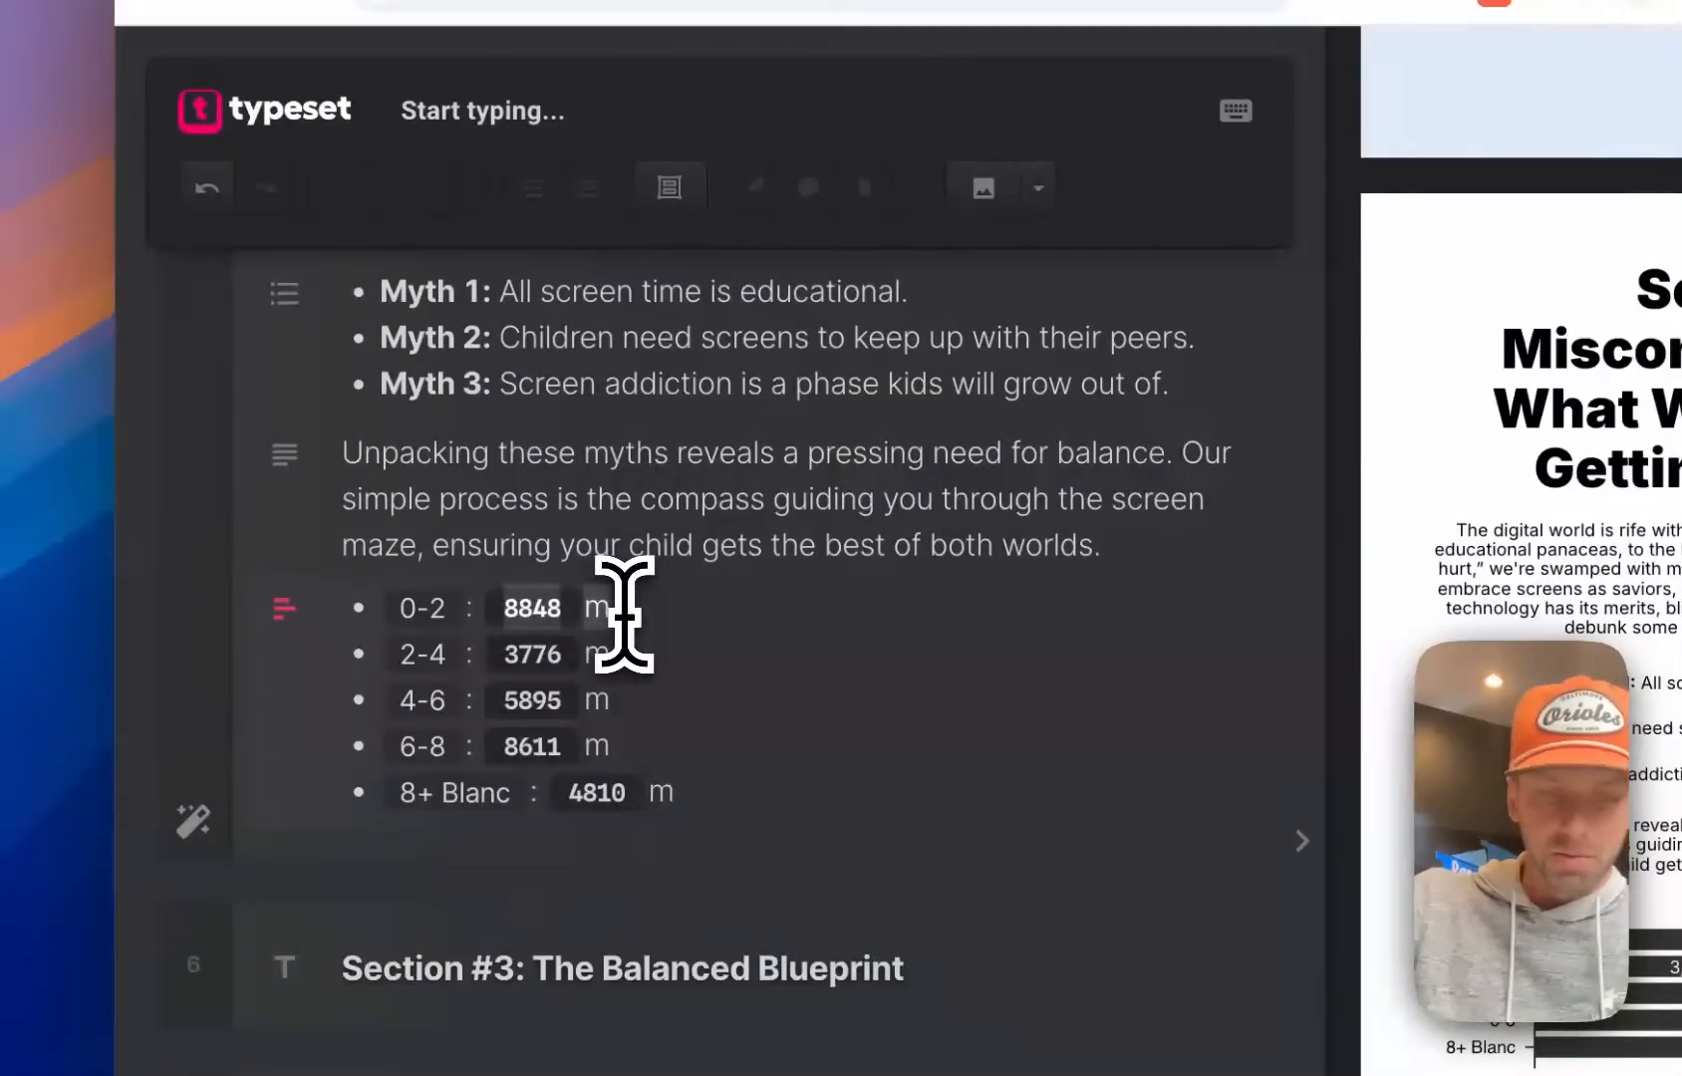
text(5)
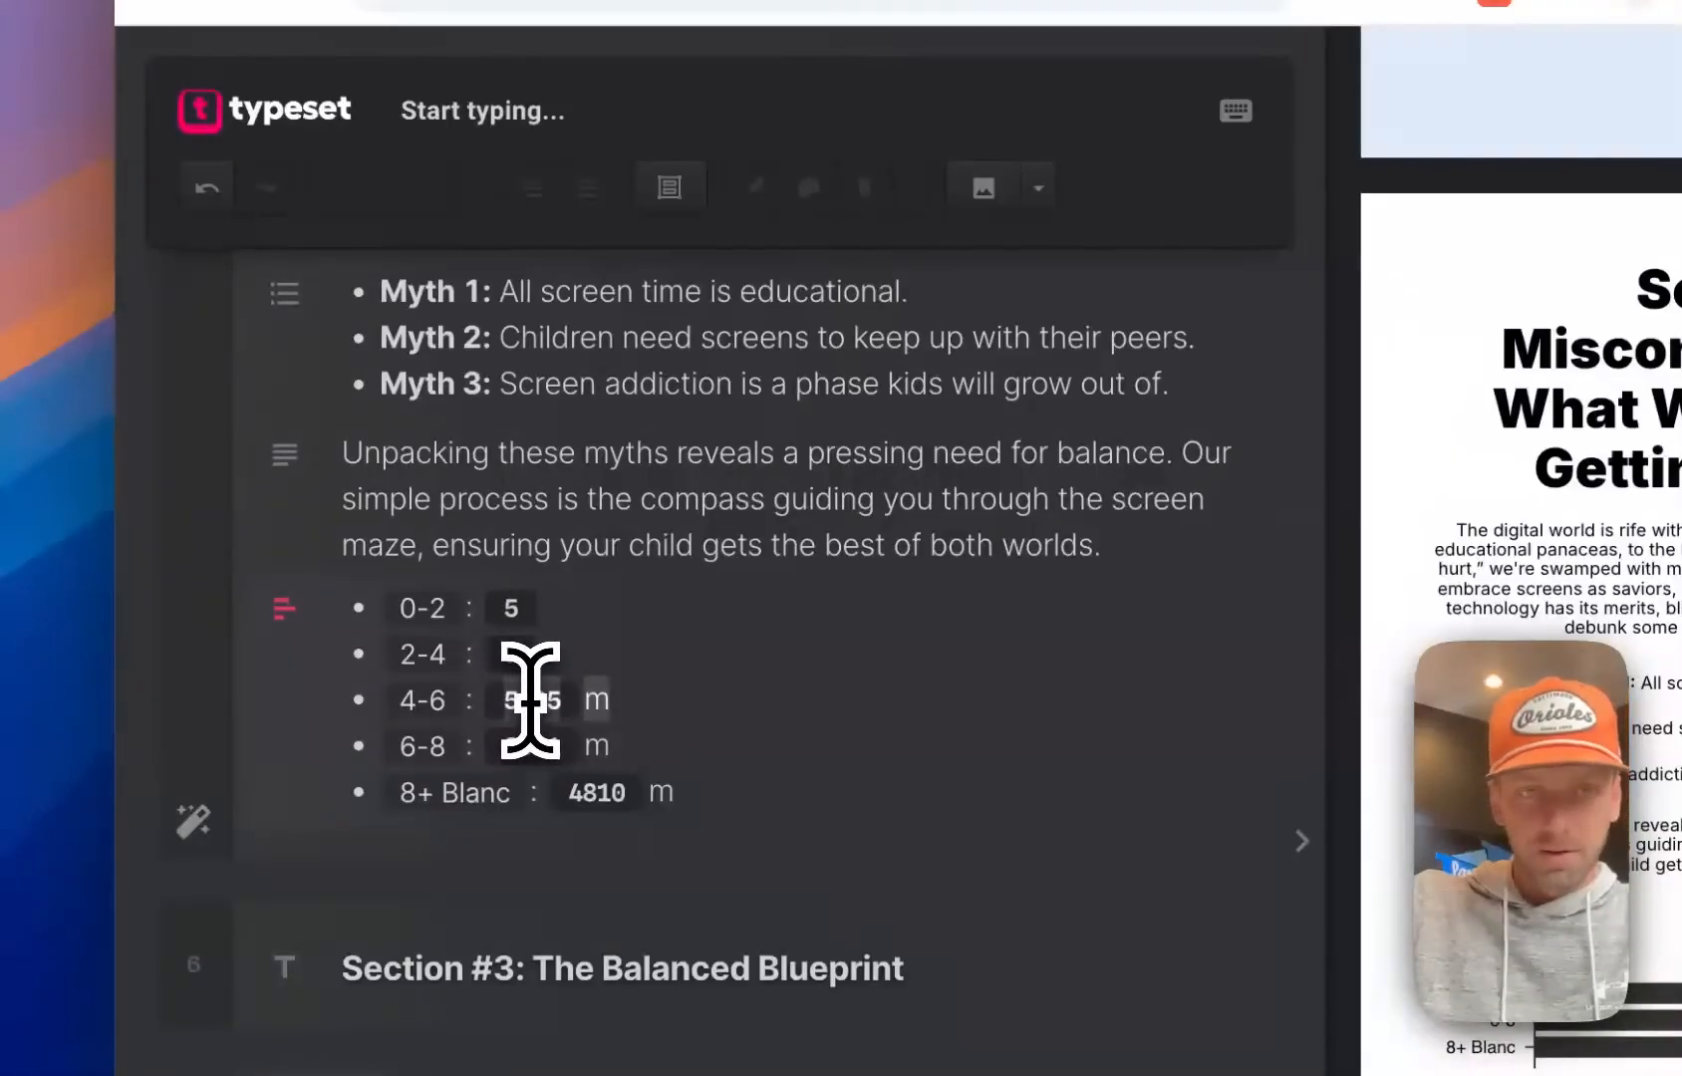
key(BackSpace)
text(17)
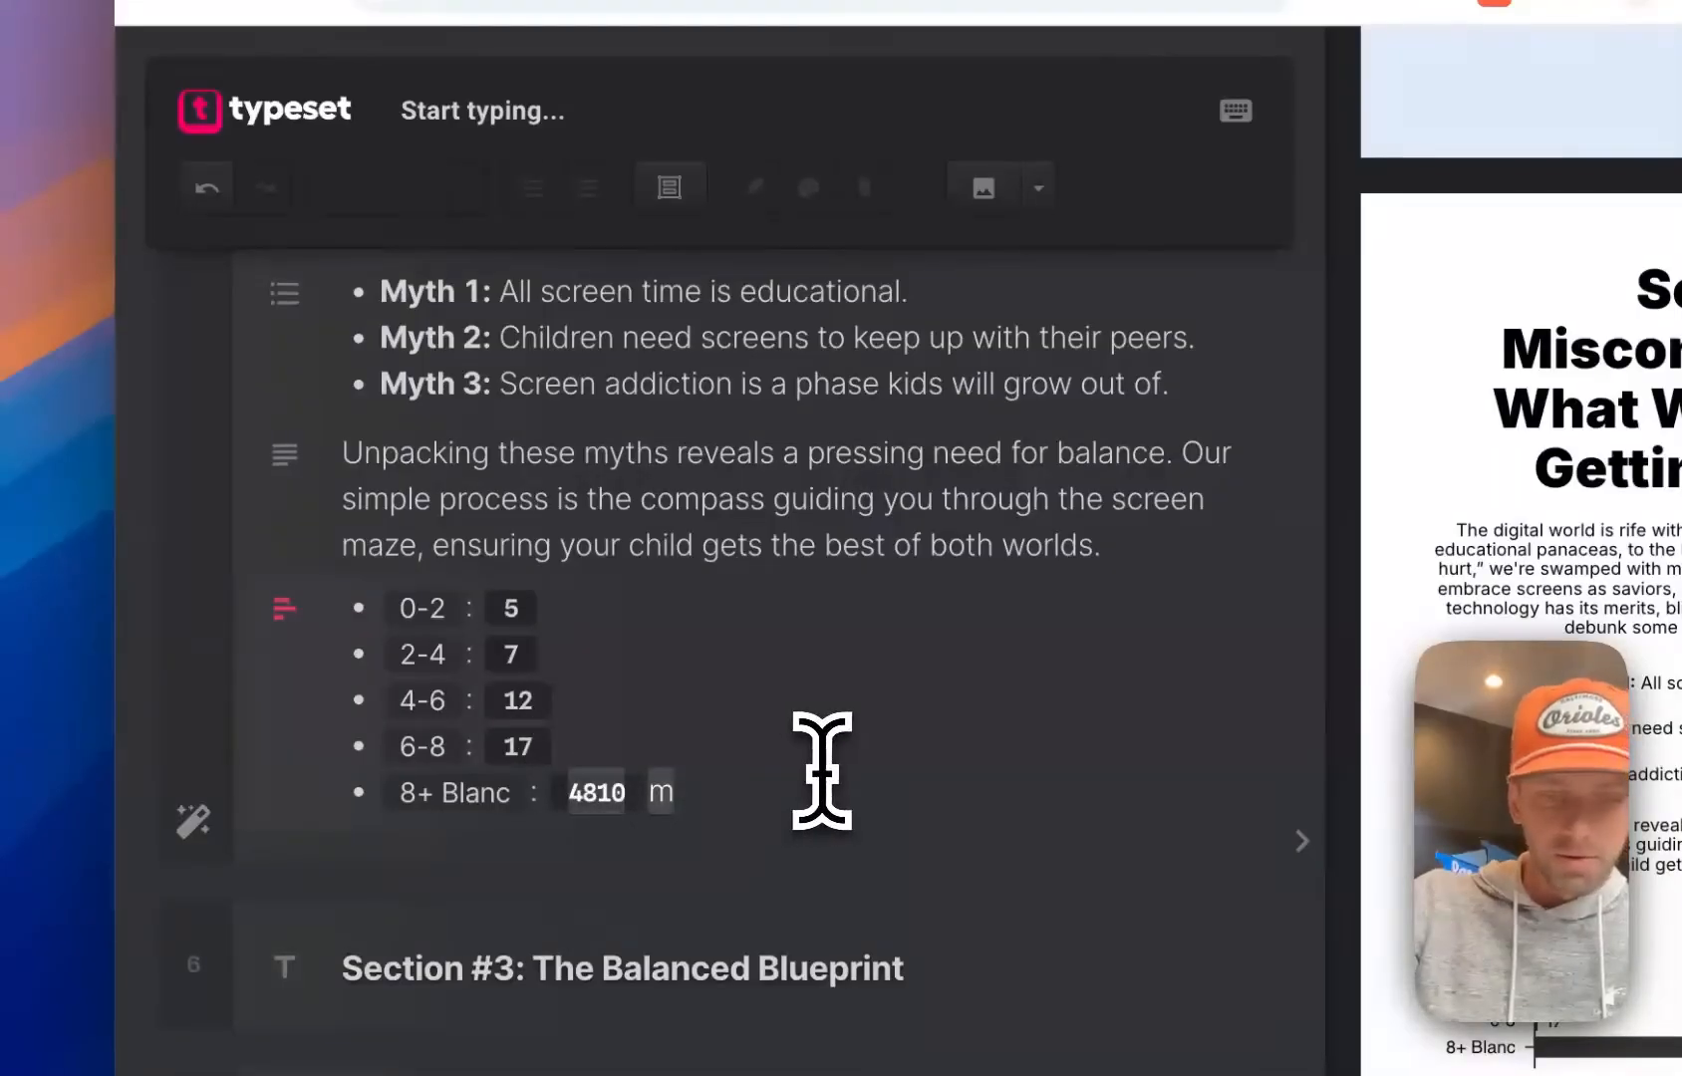
click(882, 525)
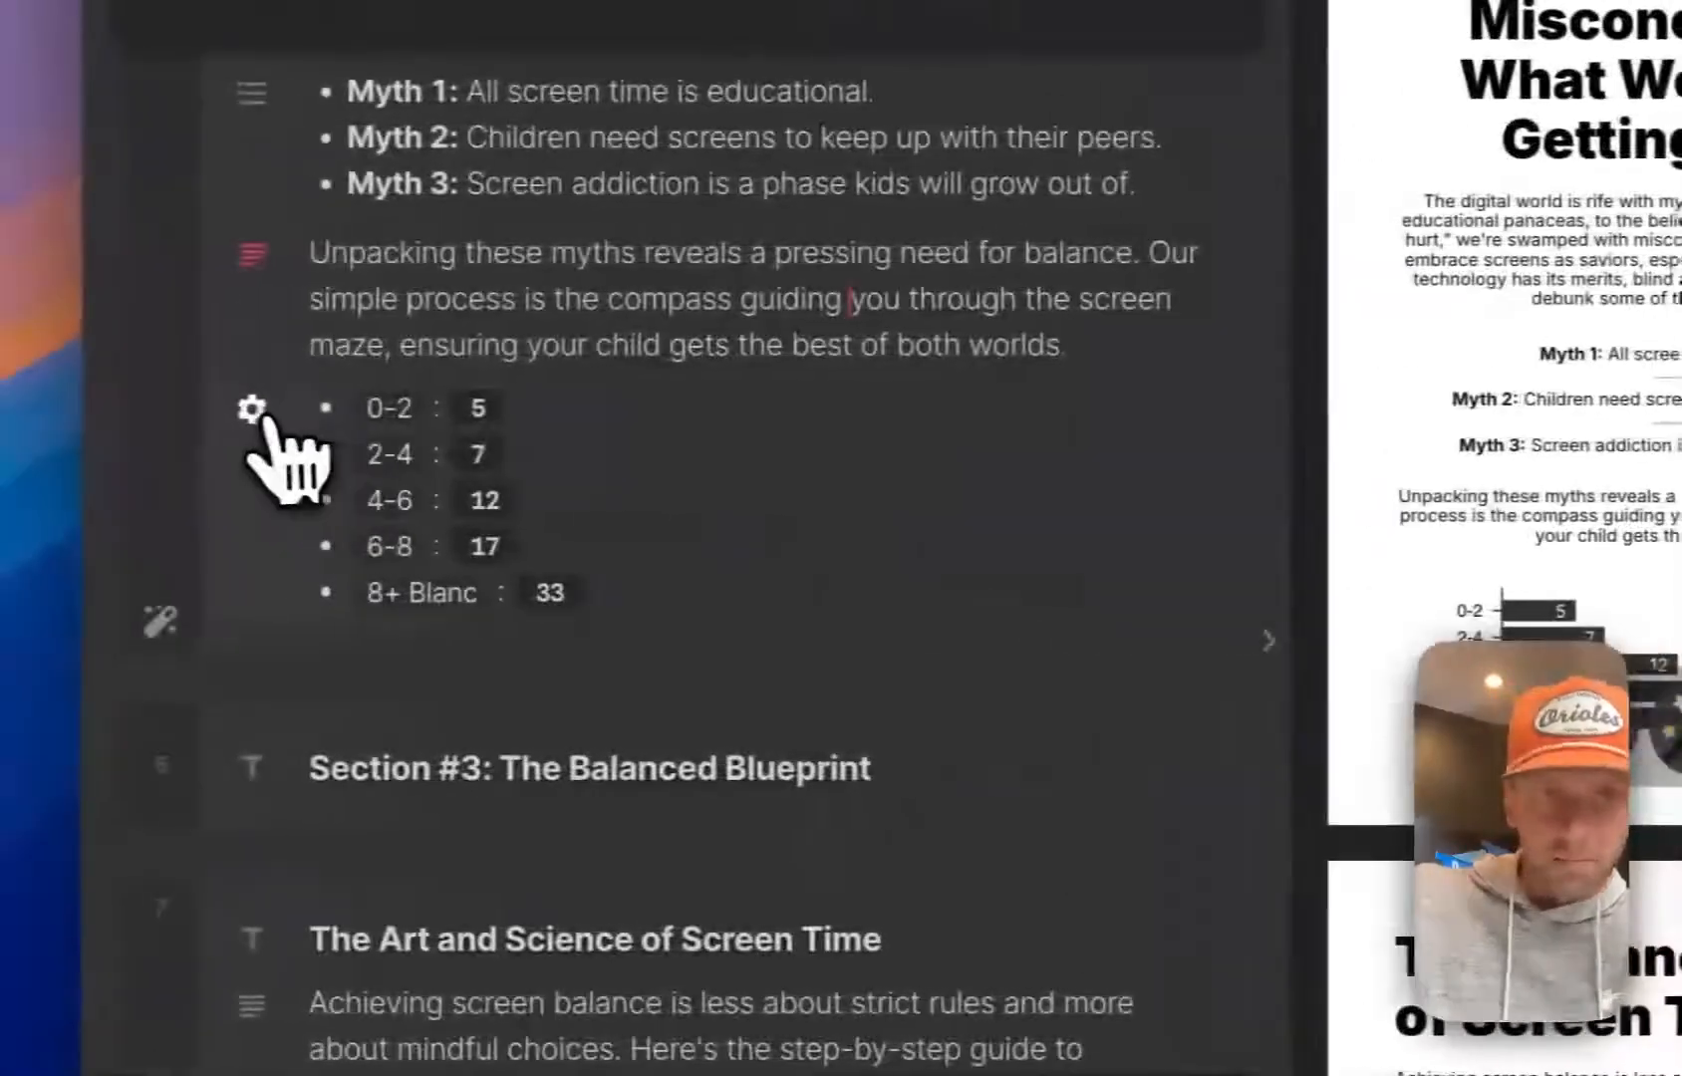
Change the Screen Misconceptions chart from horizontal bars to vertical columns
click(254, 408)
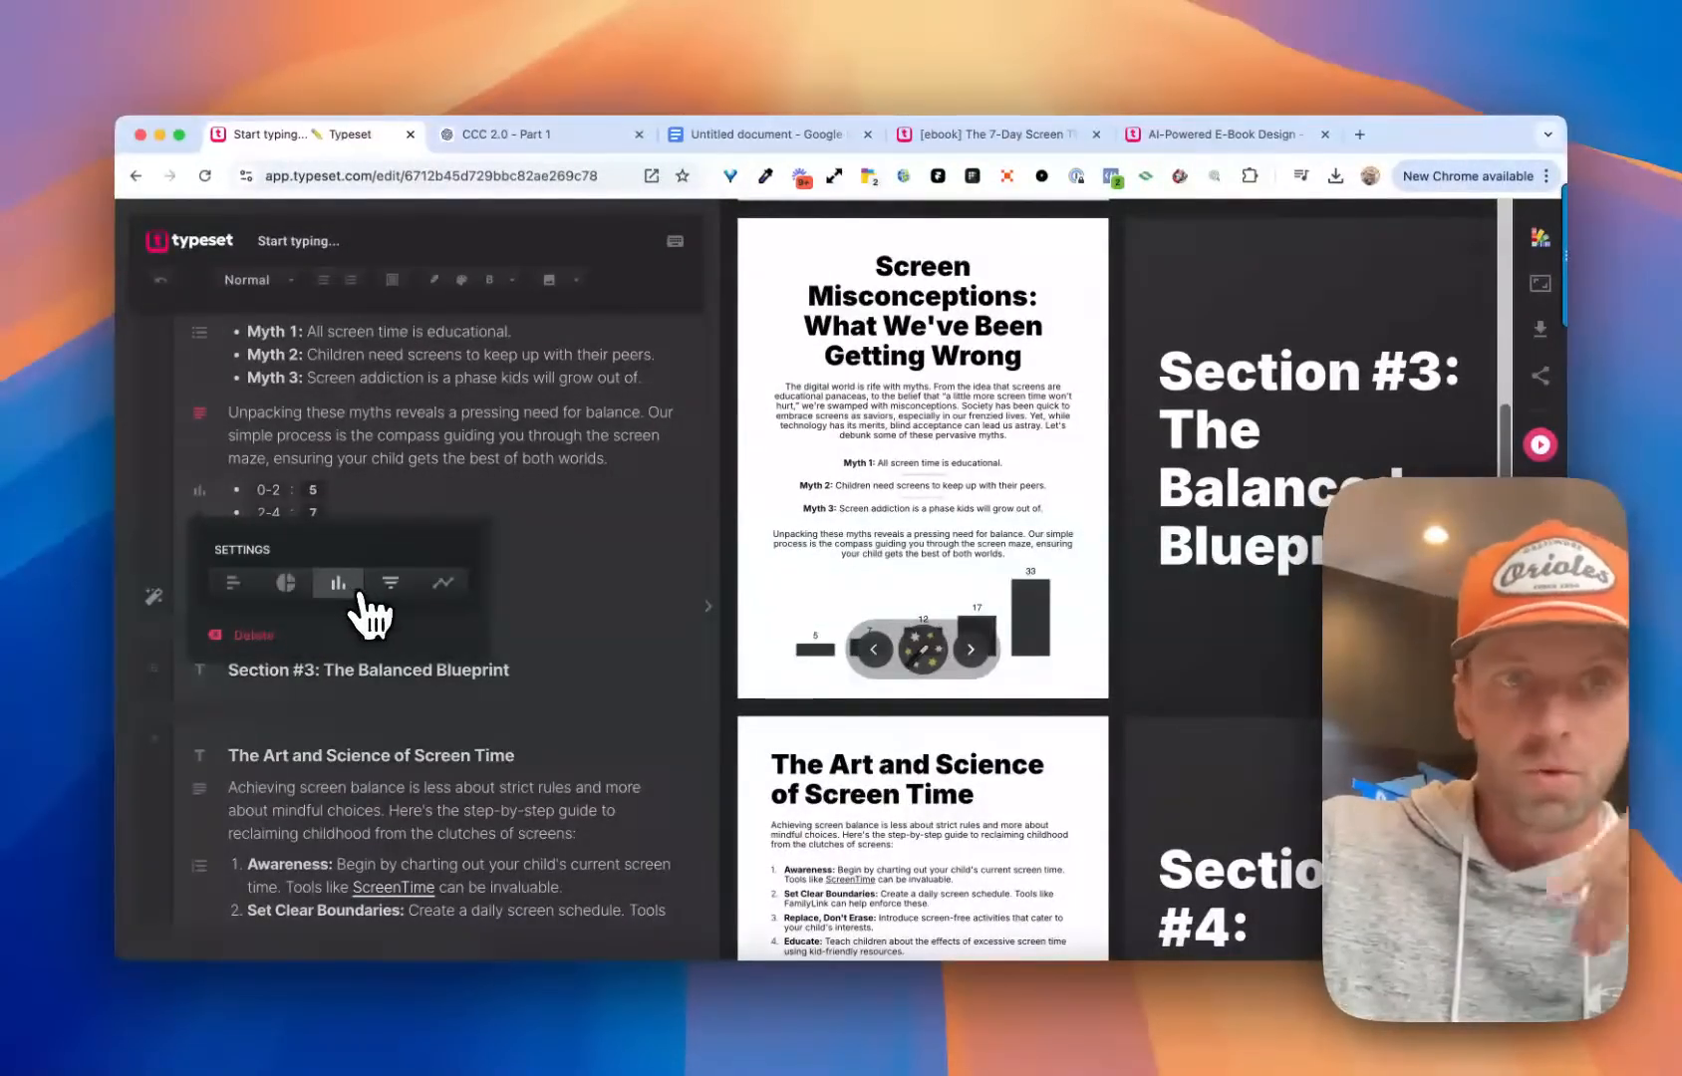
Apply the page layout with a compact left-aligned heading and a large chart with labeled axes to the Screen Misconceptions page
click(390, 590)
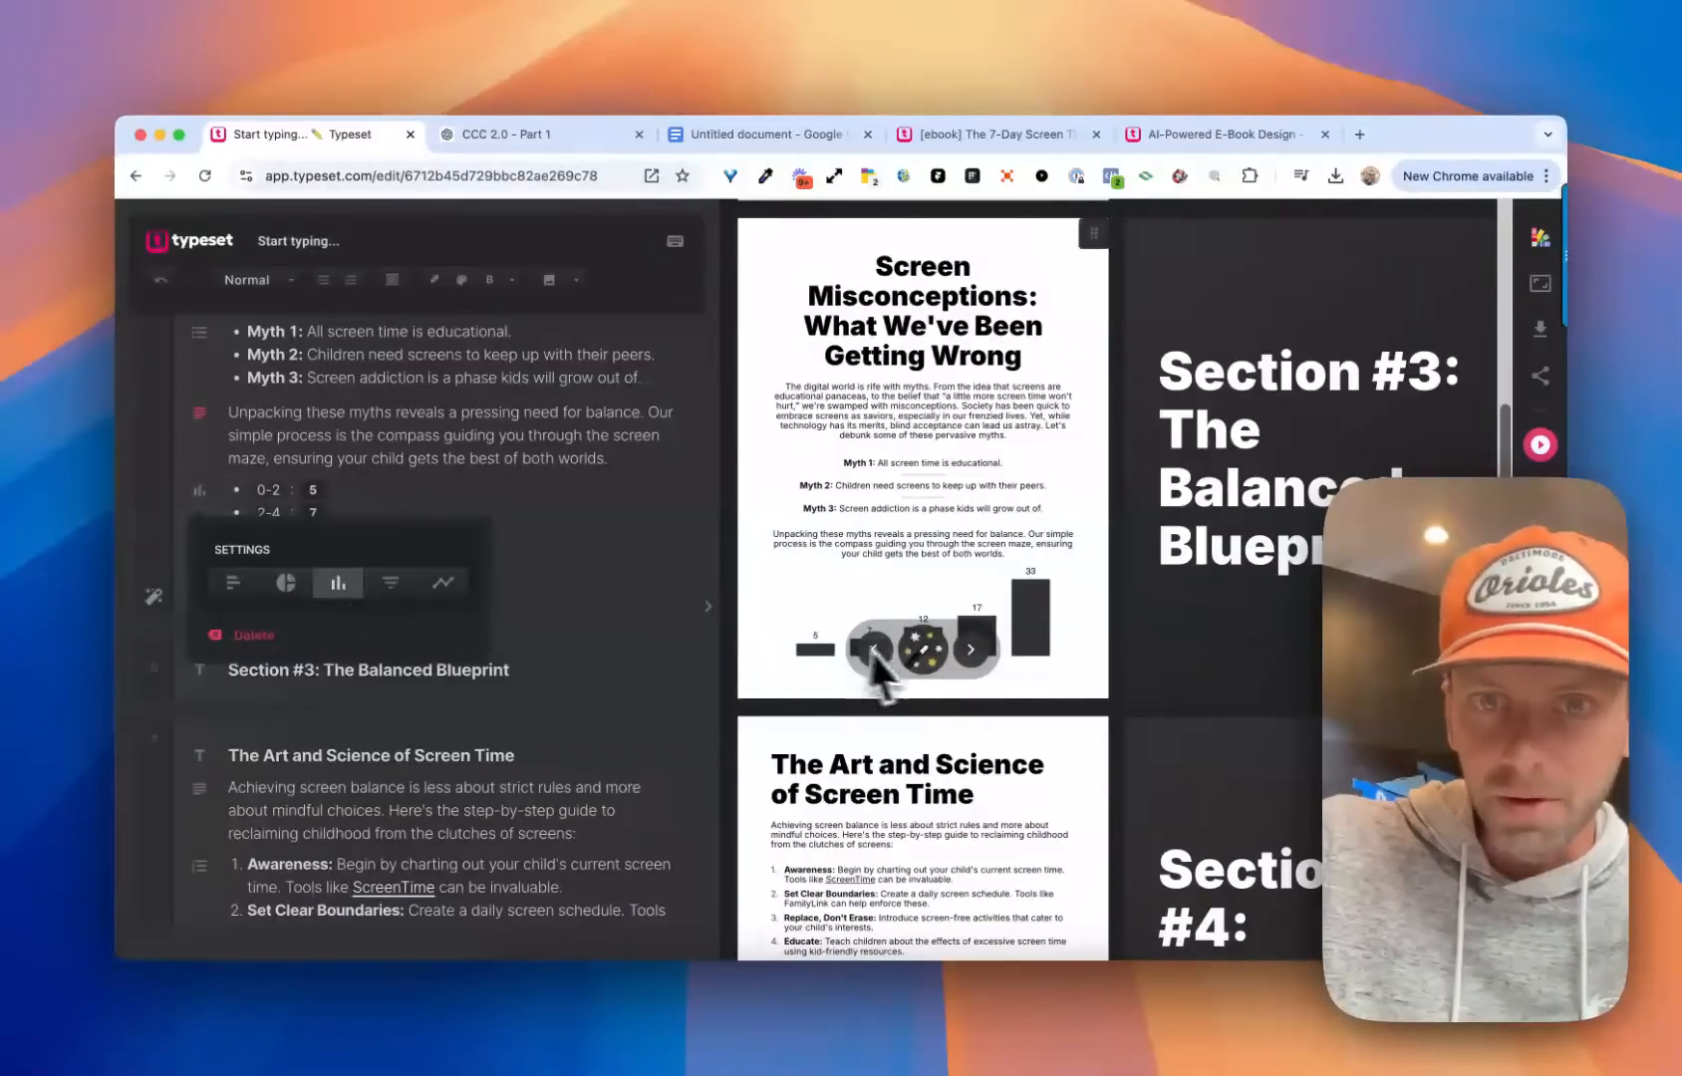
click(505, 463)
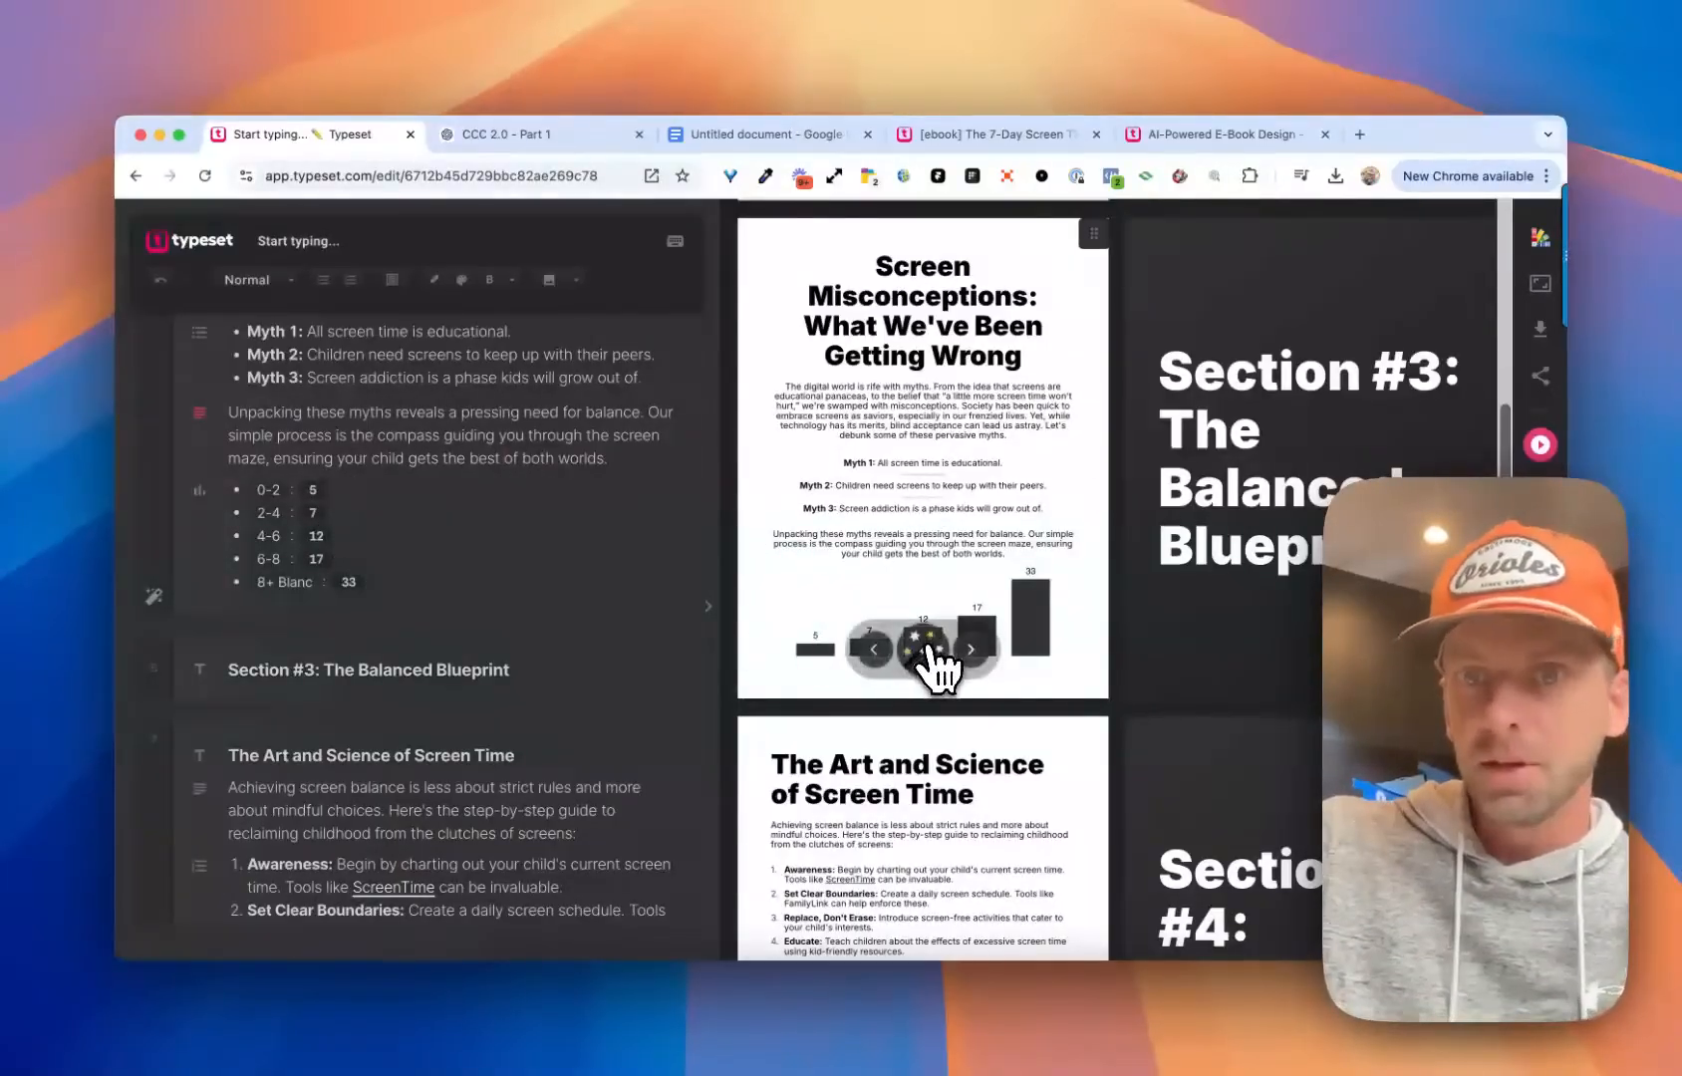
click(924, 648)
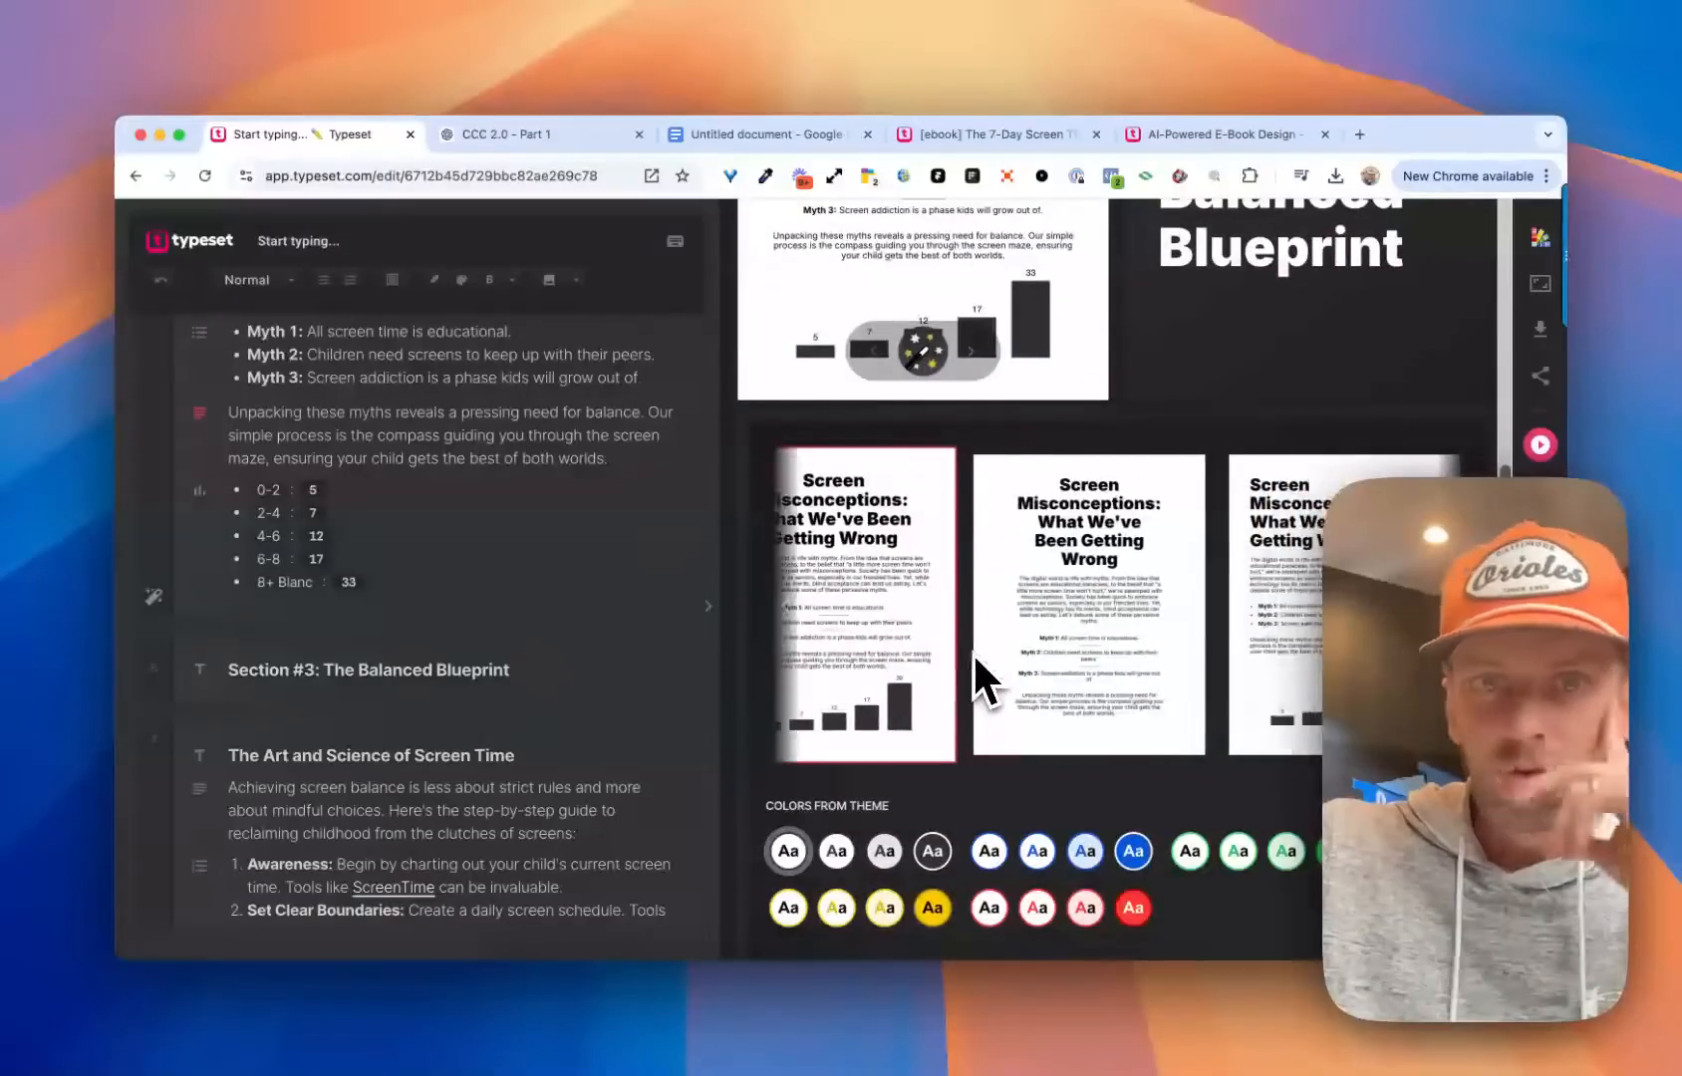
scroll(968, 650, right, 3)
scroll(1106, 662, right, 5)
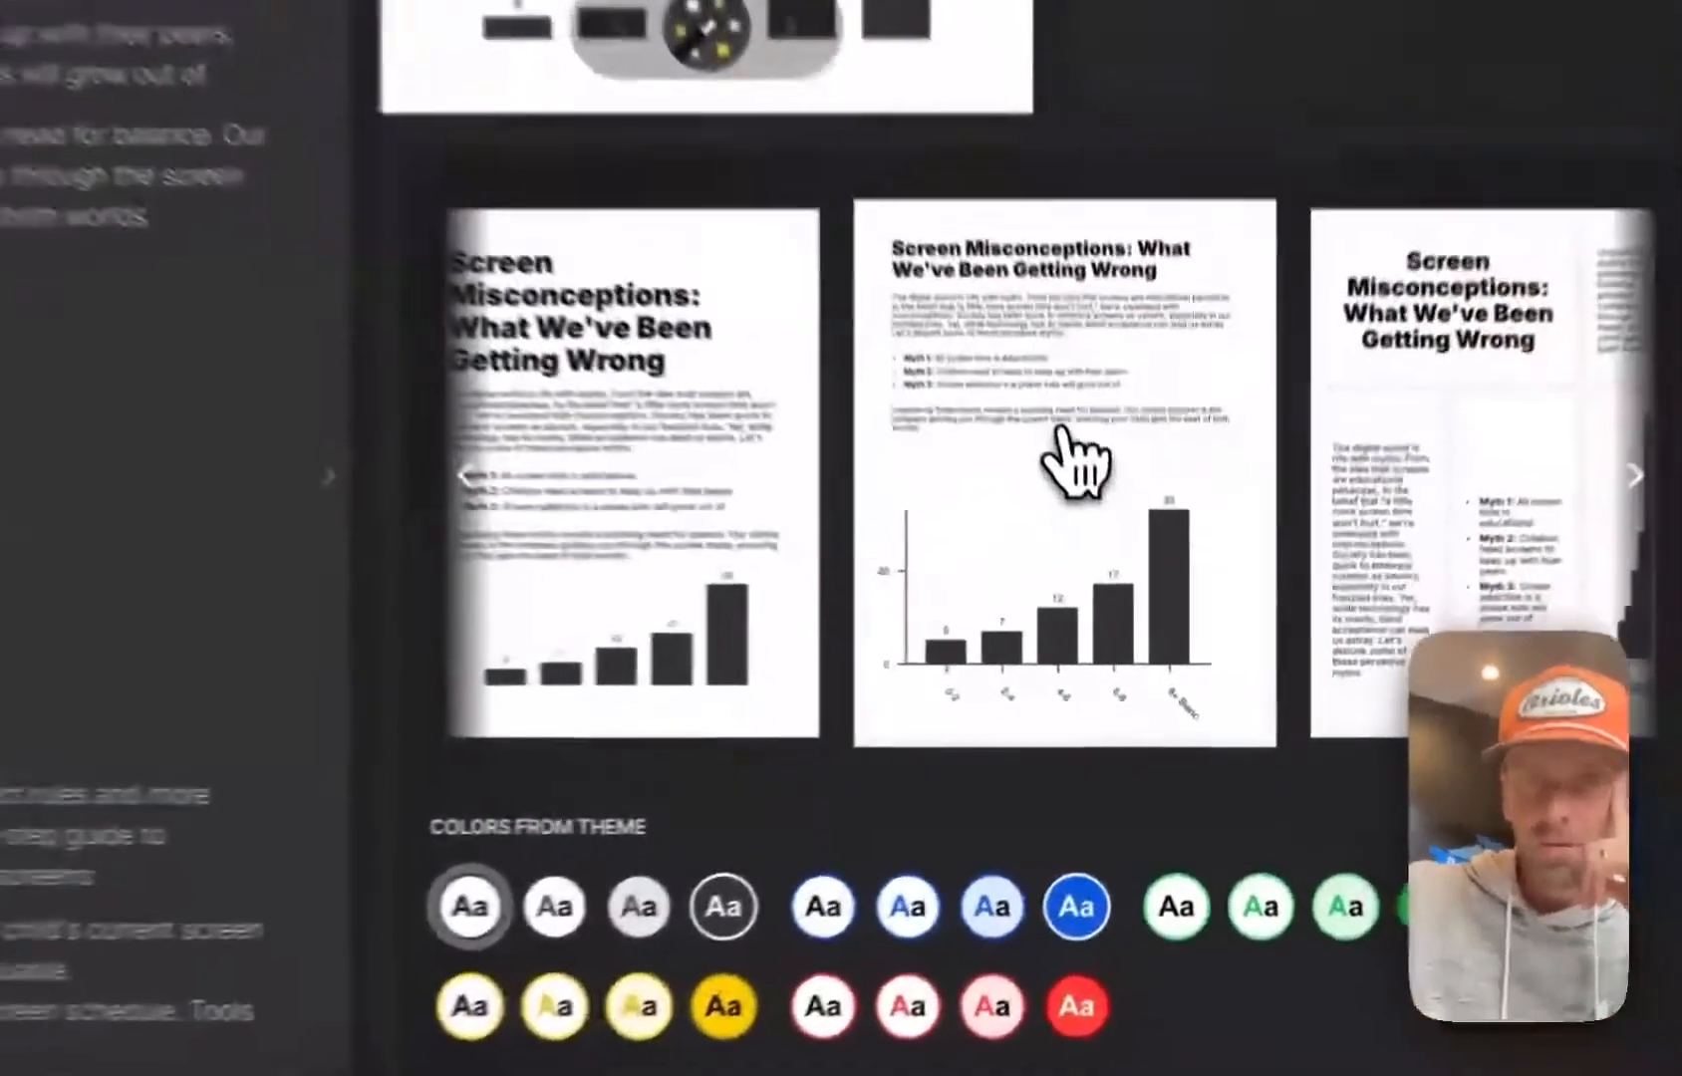
click(1116, 583)
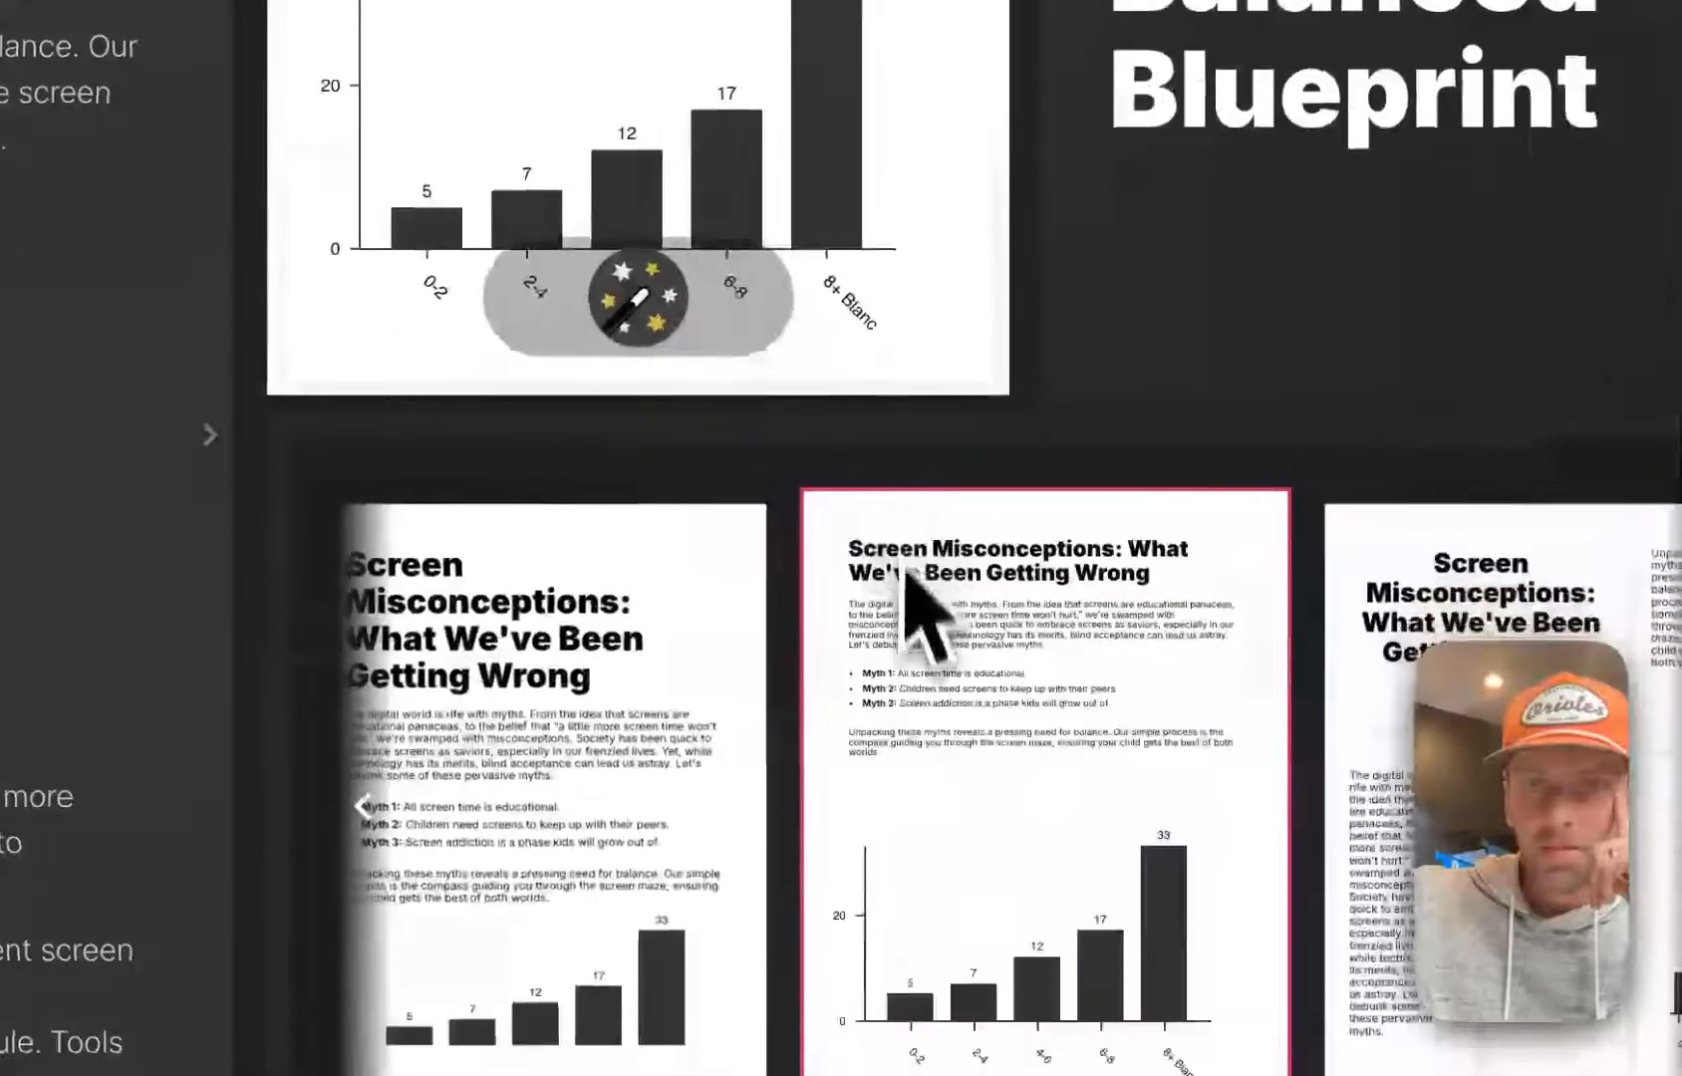
Try the large left-aligned heading layout and the centered layout with the small chart on the Screen Misconceptions page
scroll(912, 638, up, 2)
click(650, 785)
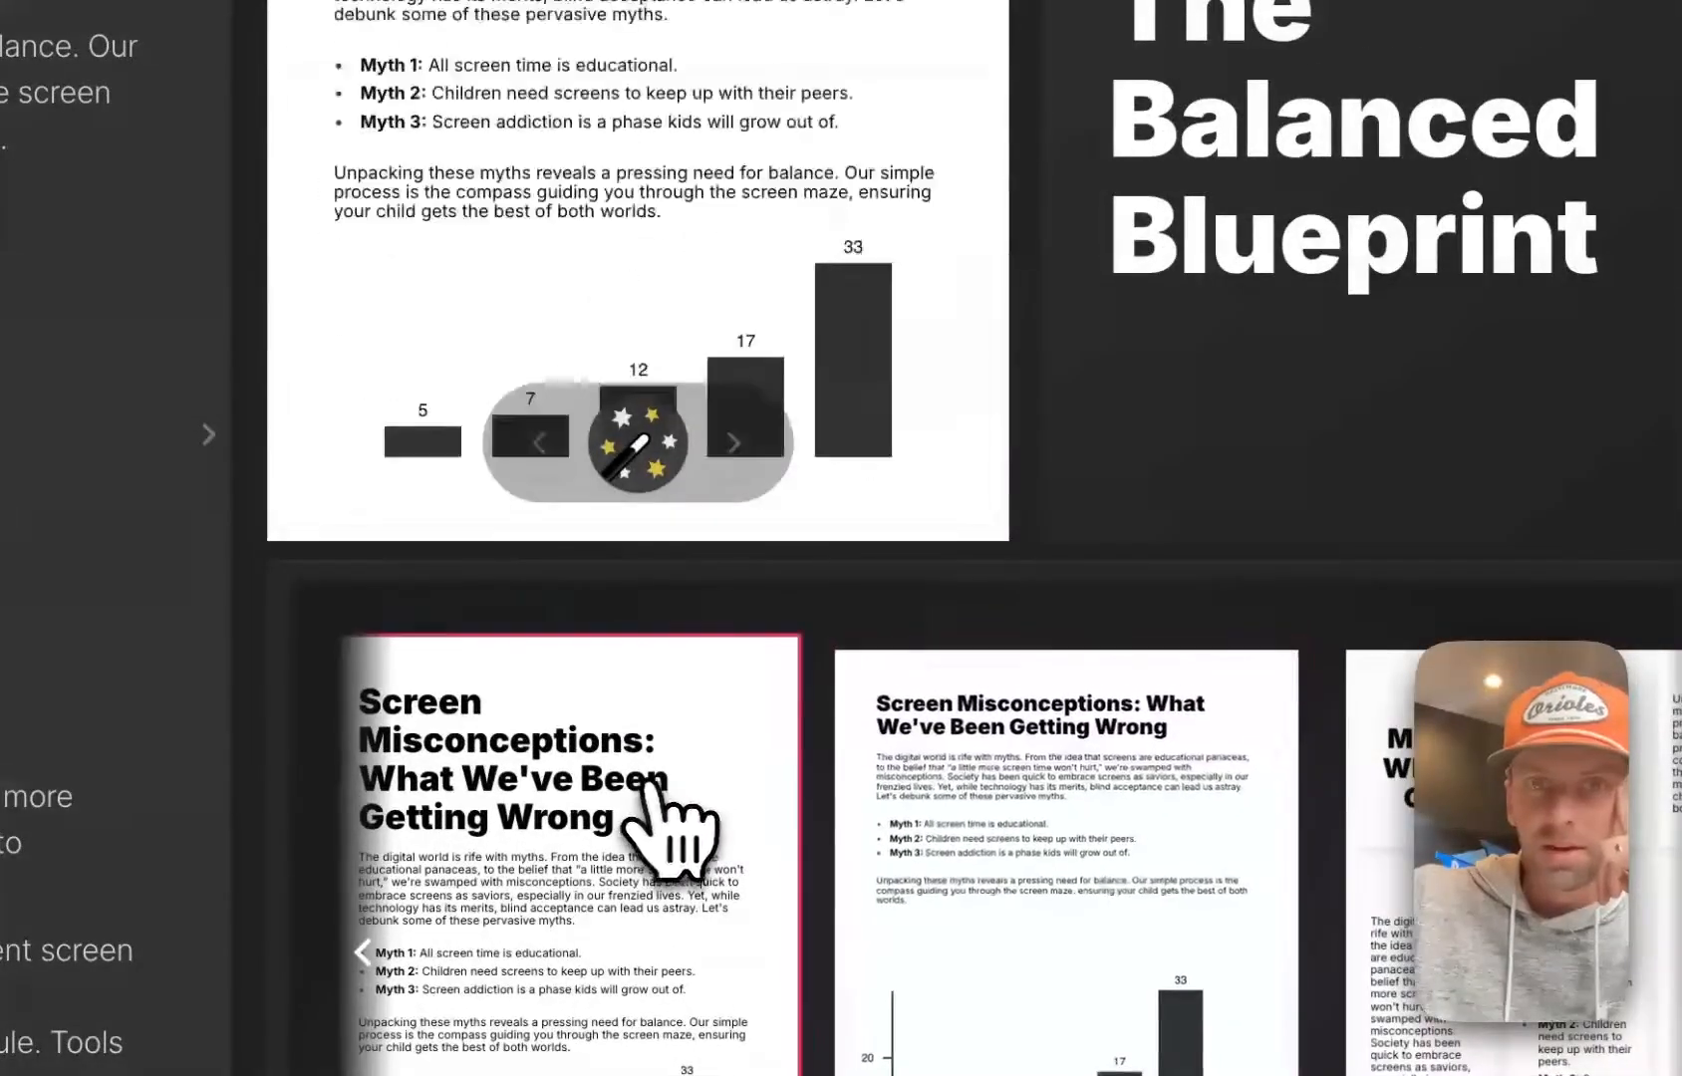
scroll(807, 872, down, 1)
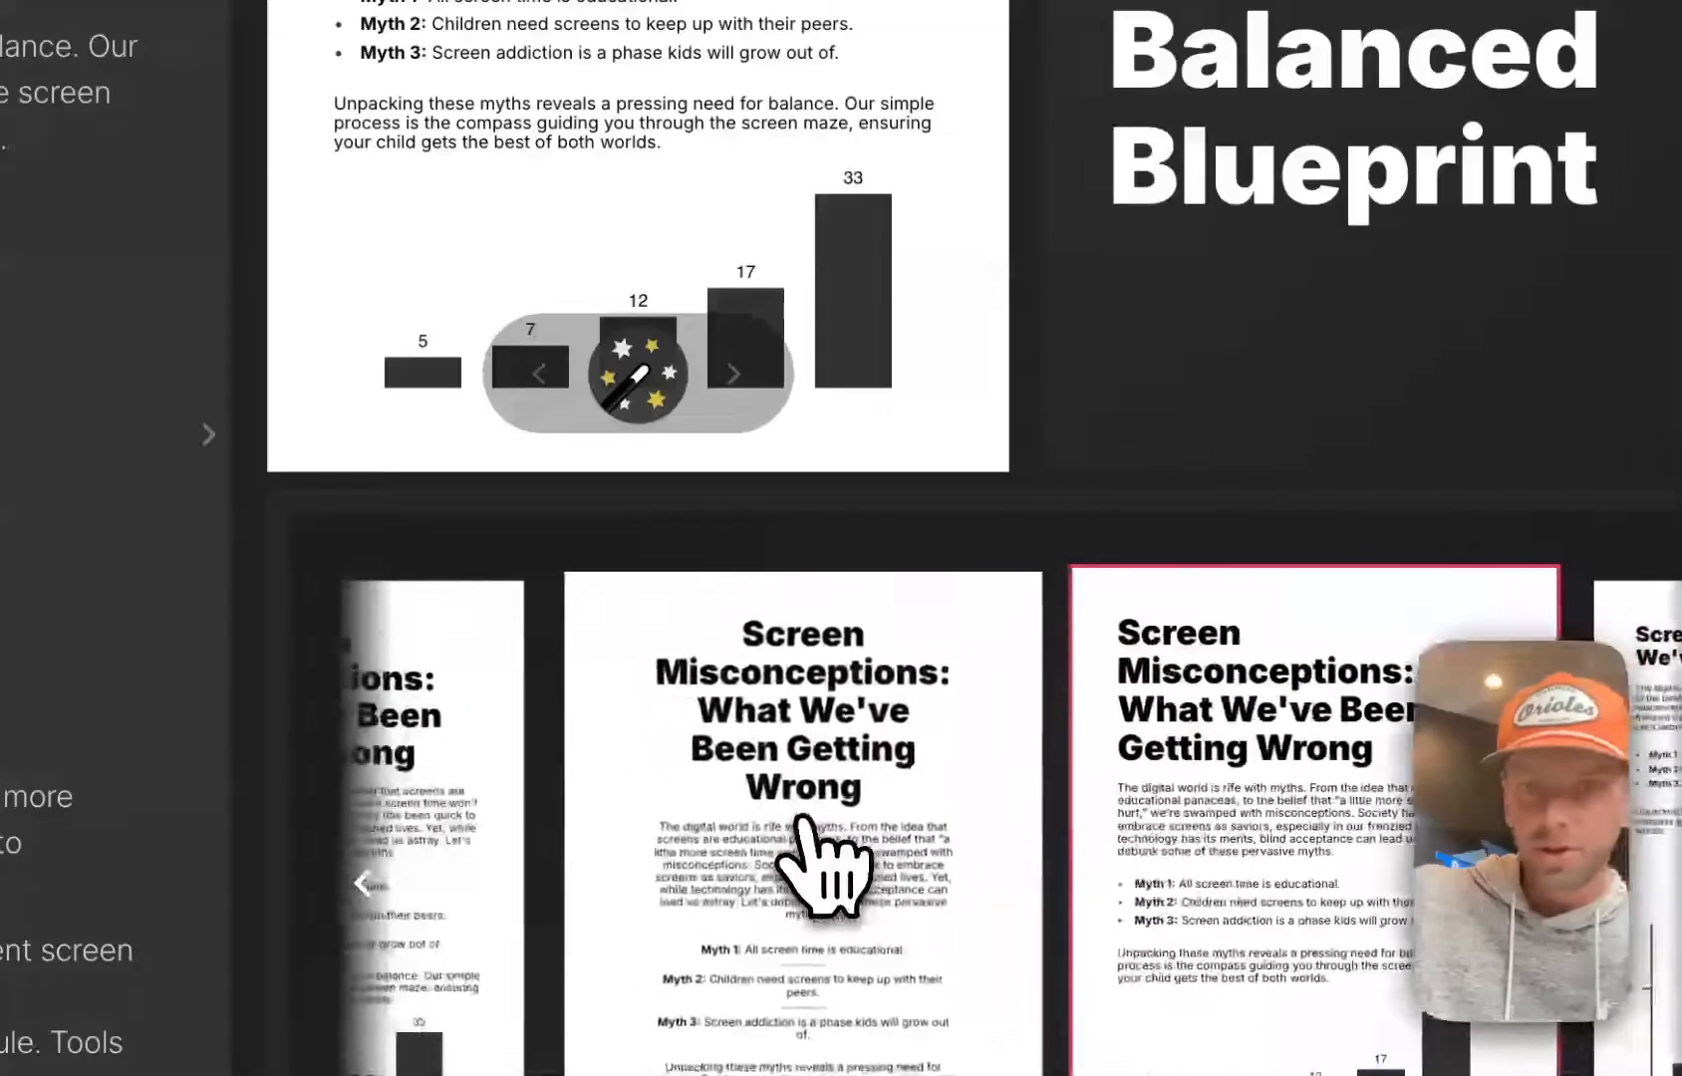
scroll(827, 862, down, 2)
scroll(825, 859, up, 1)
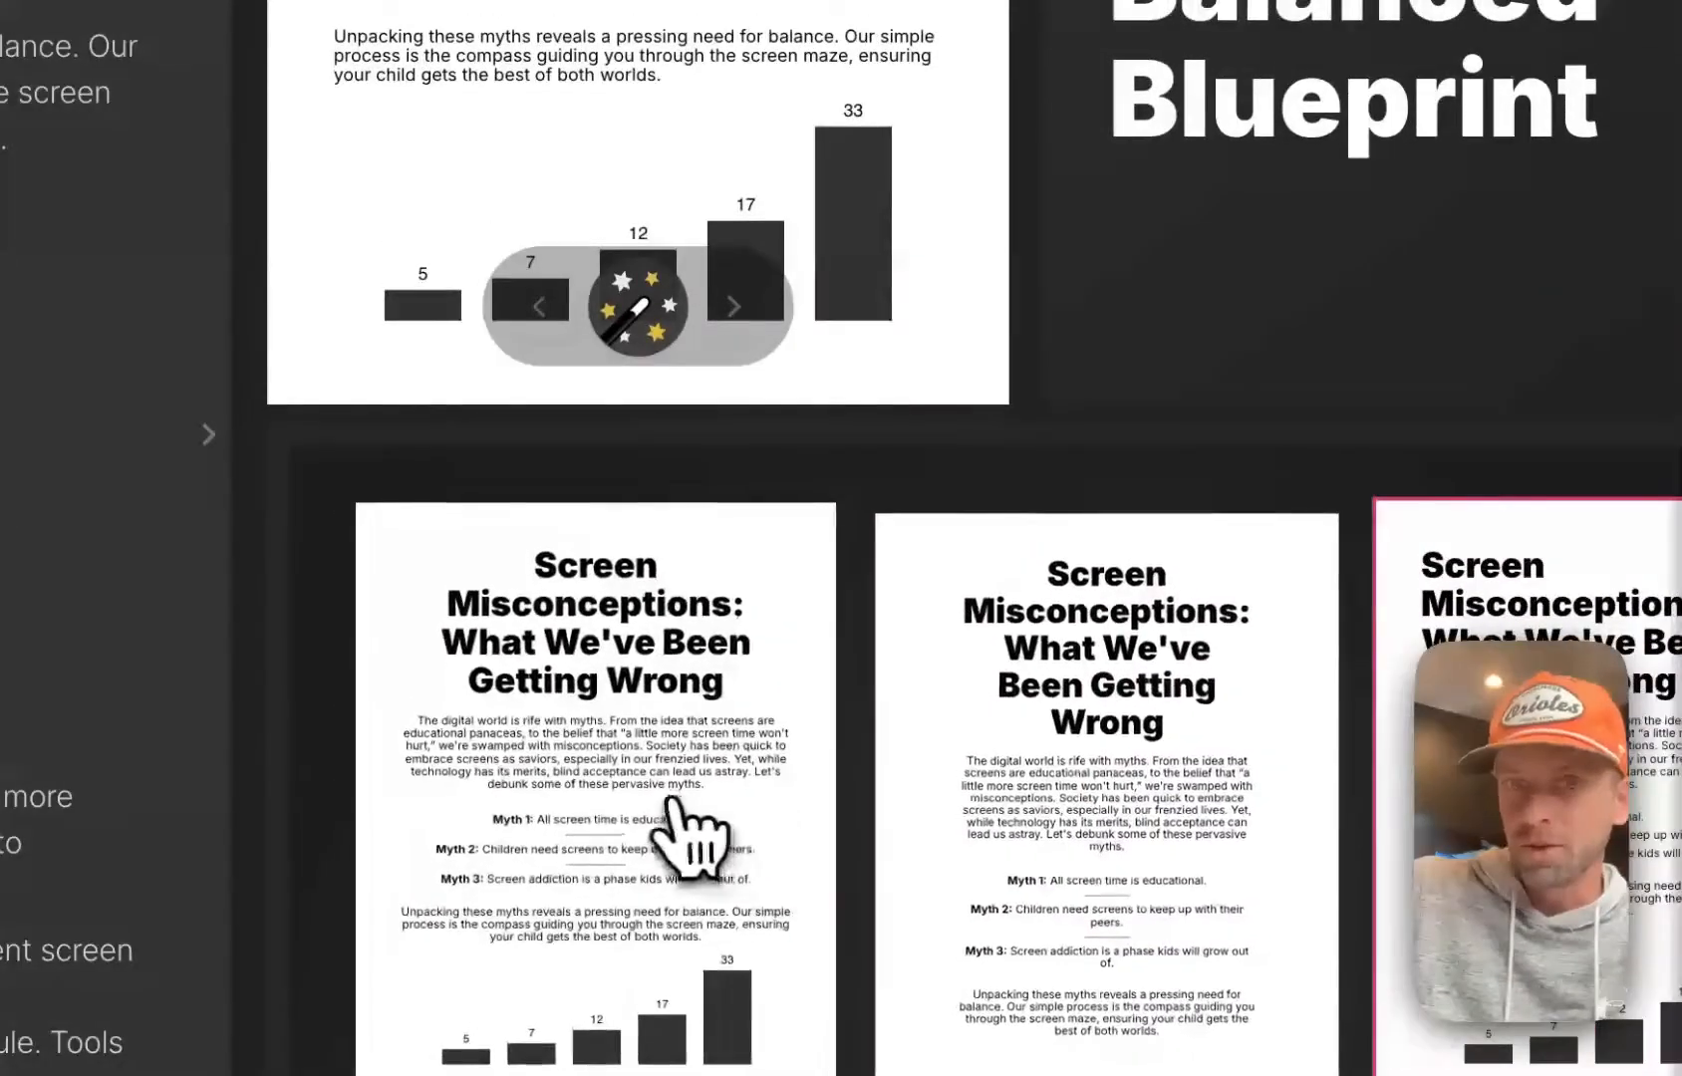
click(671, 797)
scroll(675, 794, up, 2)
scroll(688, 169, up, 3)
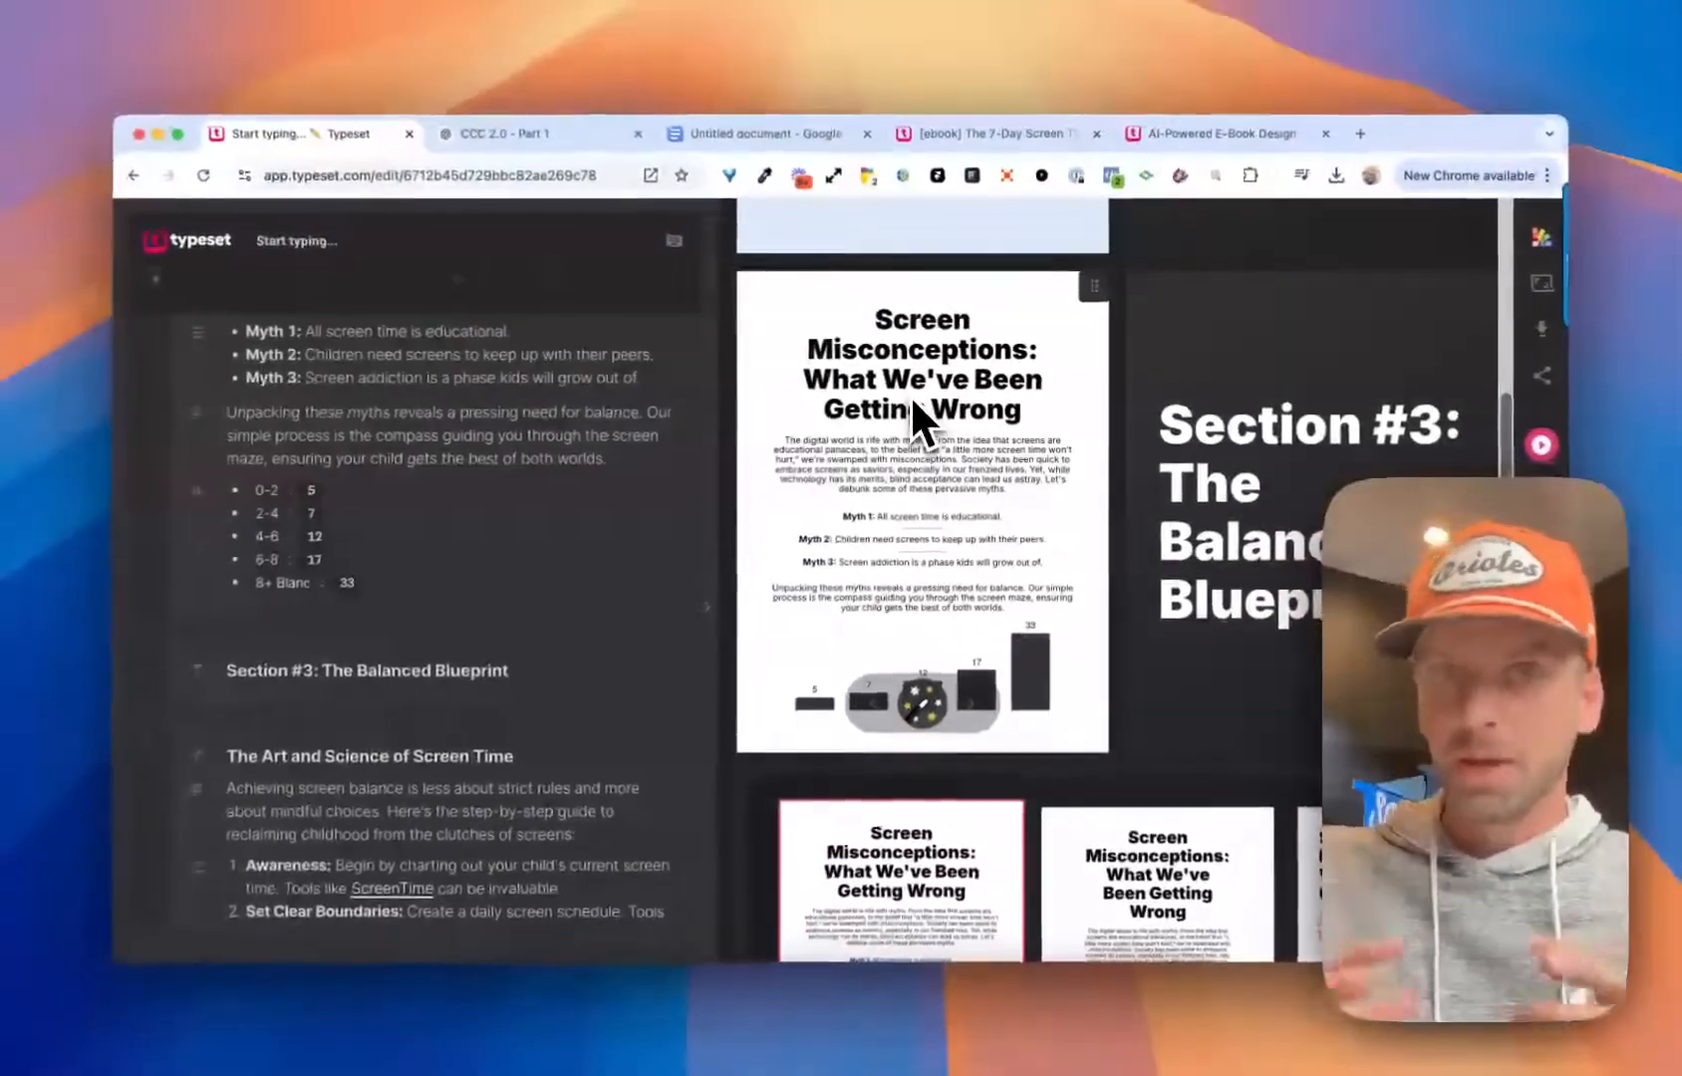
Switch the Screen Misconceptions page back to the compact-heading layout with the large axis-labeled chart and close the layout choices
scroll(917, 458, down, 3)
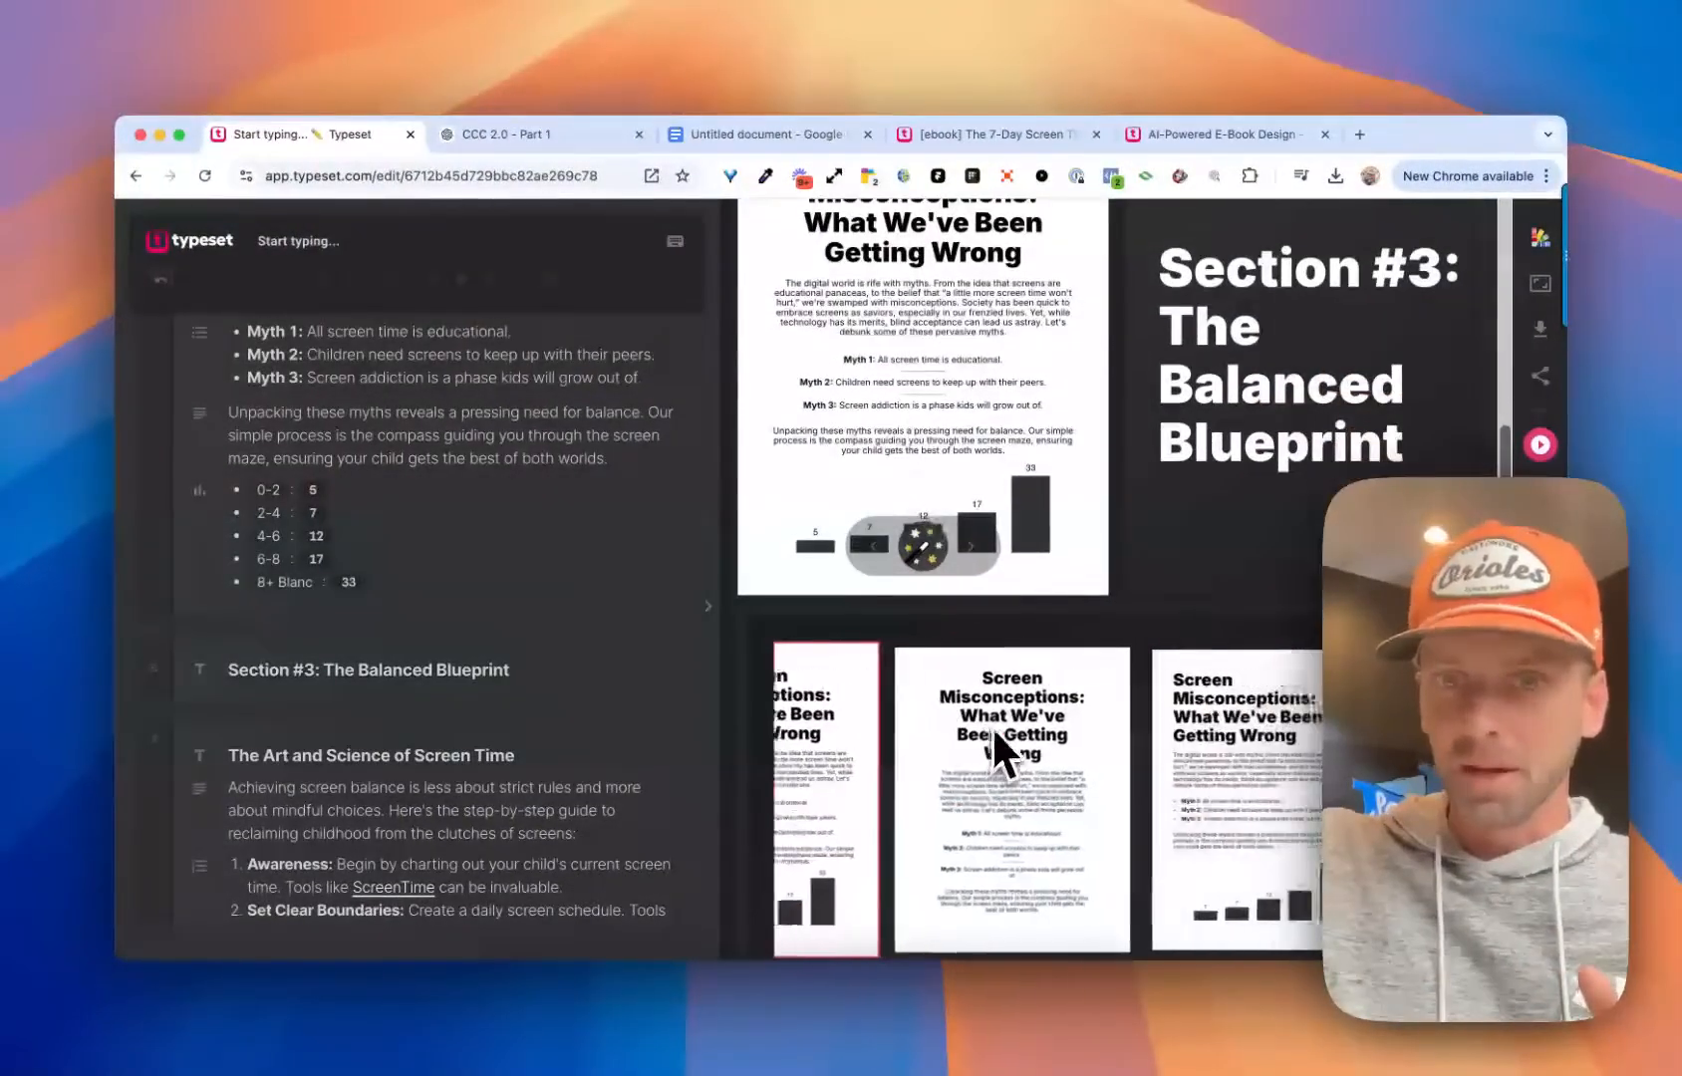
scroll(1000, 740, right, 4)
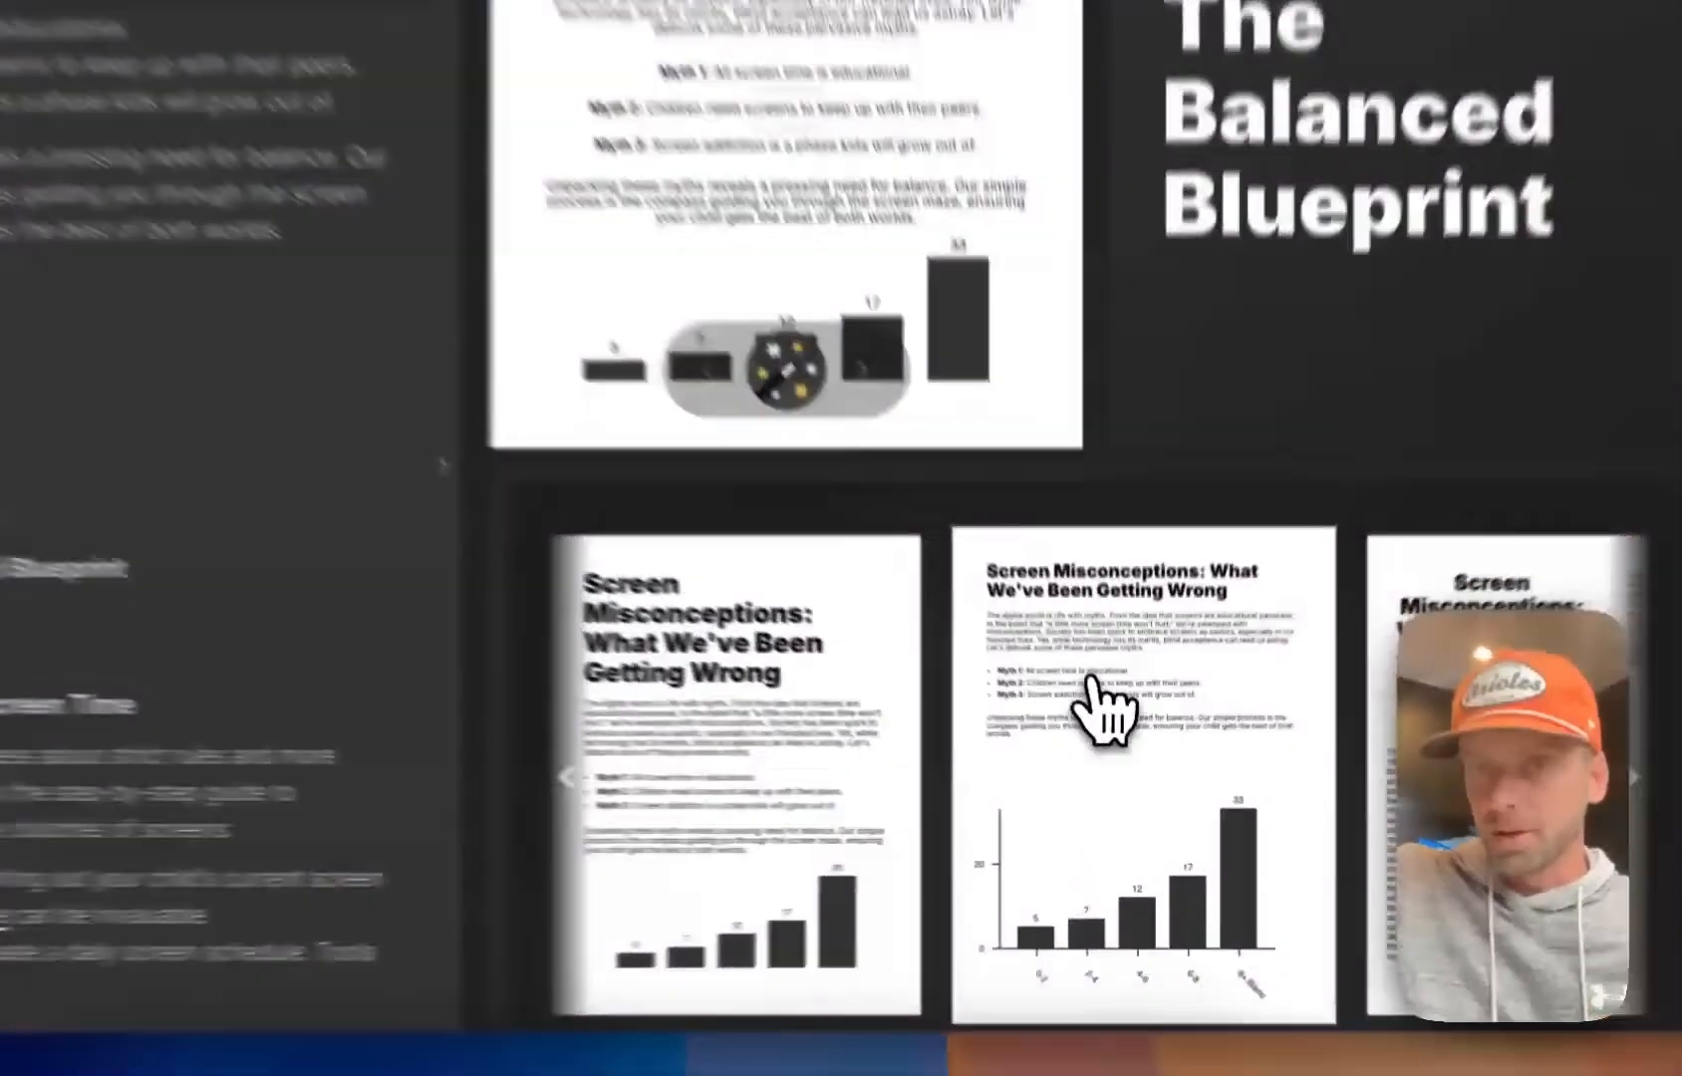
click(1113, 739)
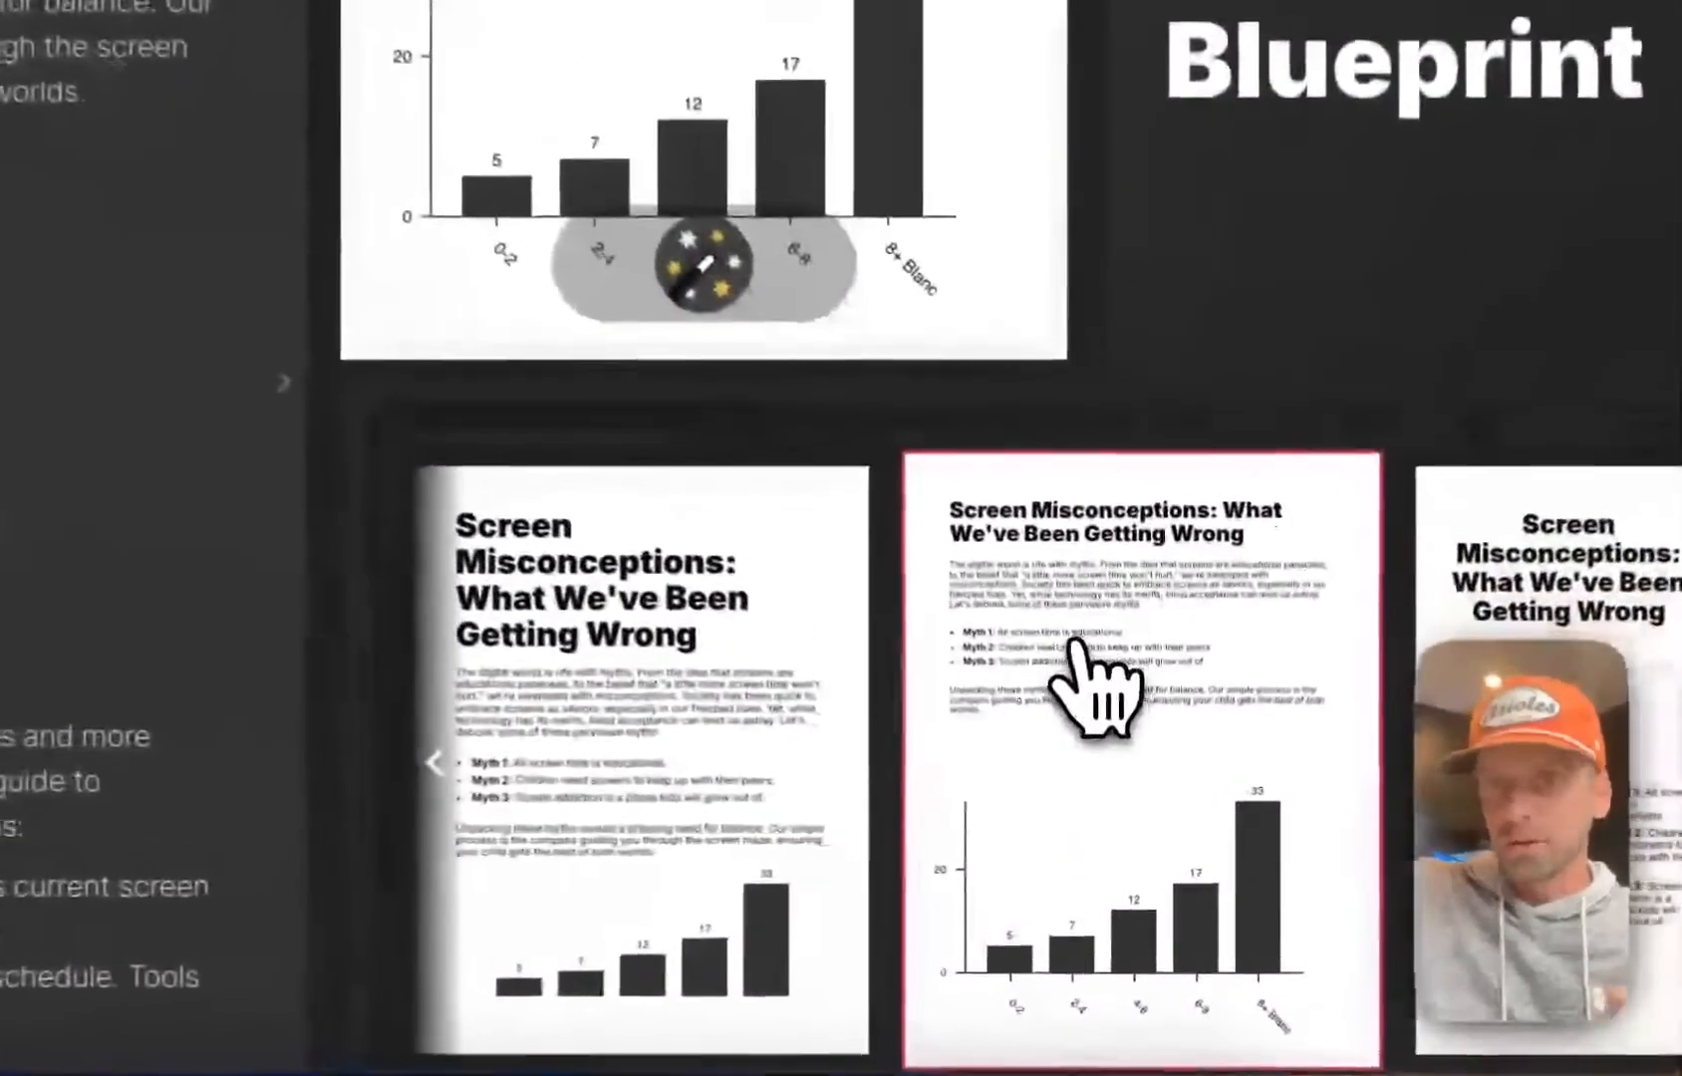
scroll(1081, 658, up, 3)
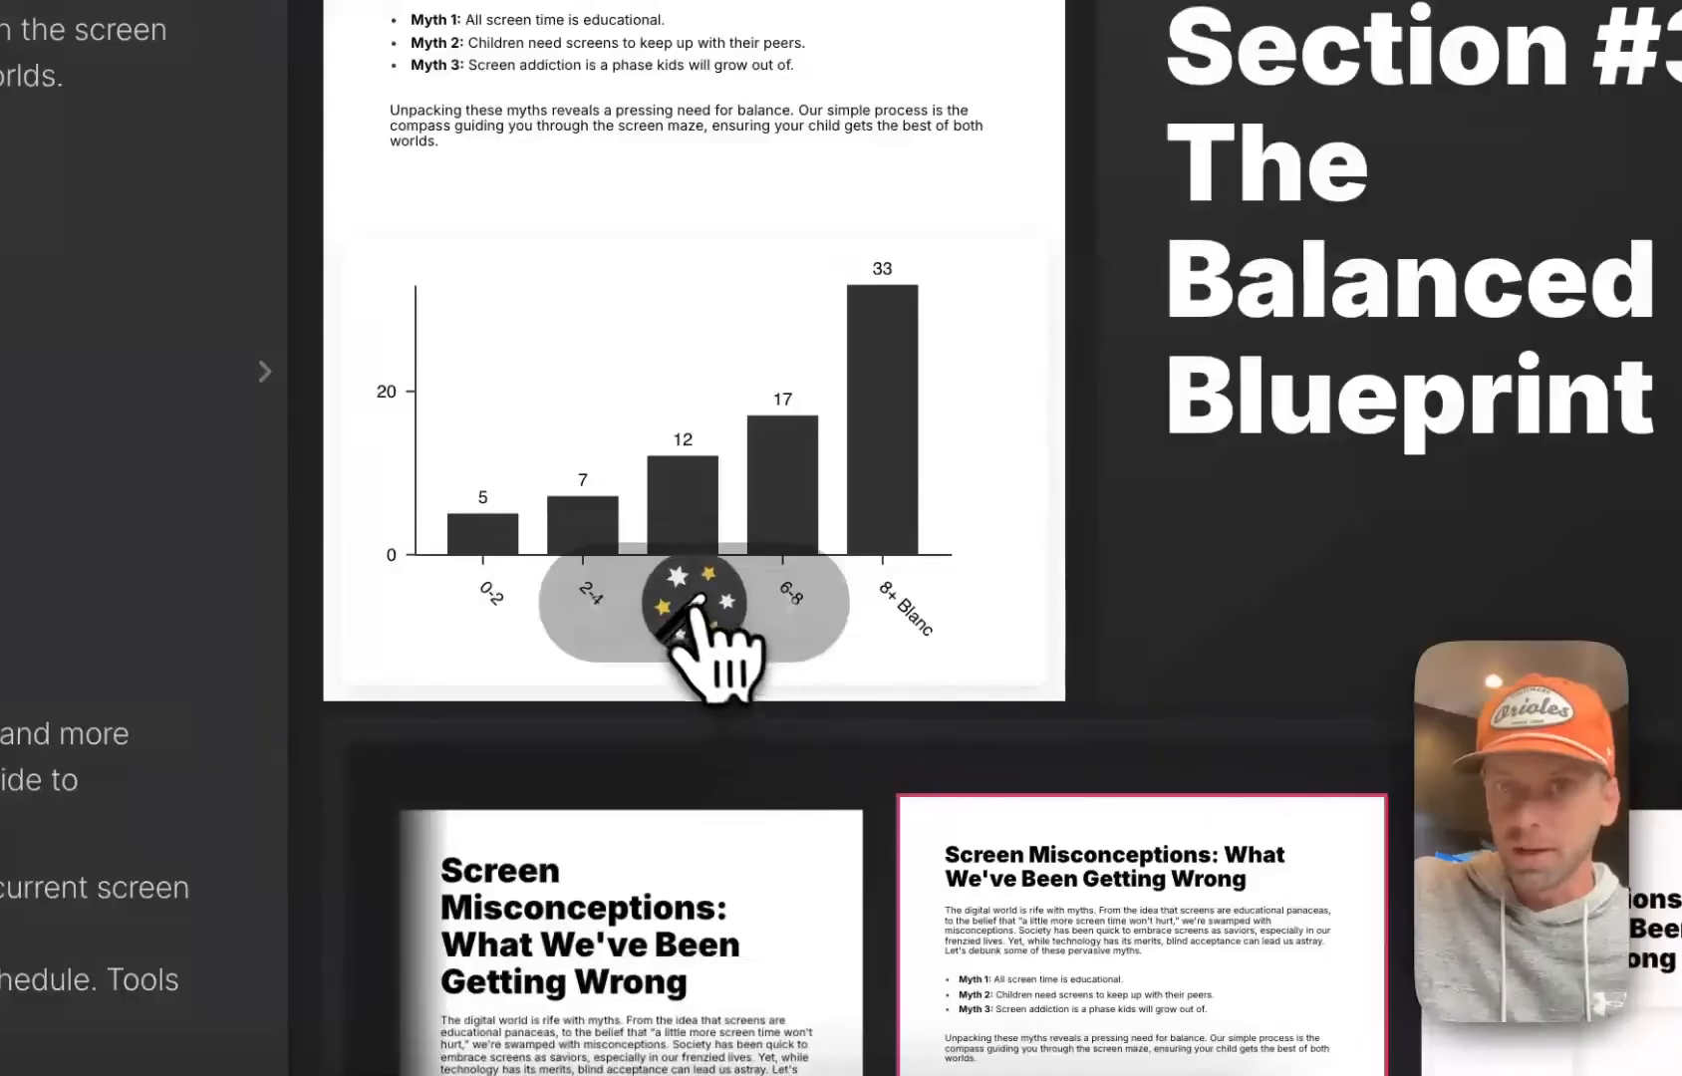
click(698, 600)
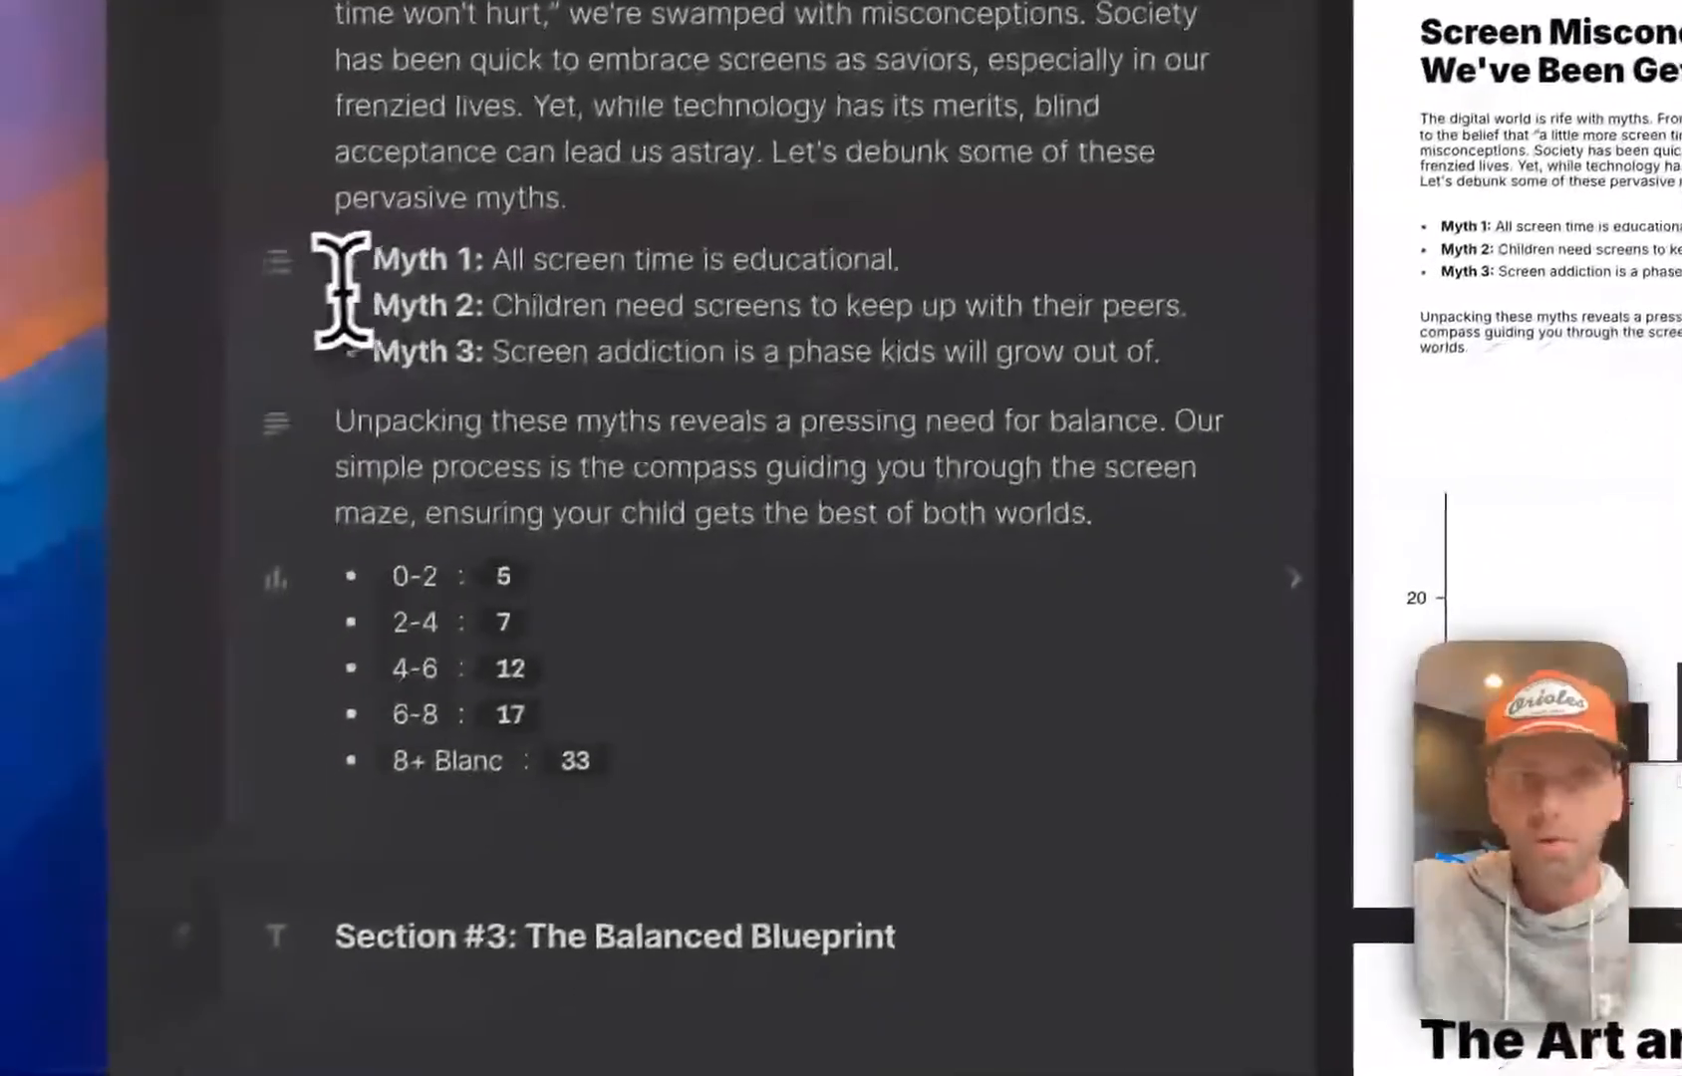
Left-align the closing paragraph below the myth list on the Screen Misconceptions page
click(34, 261)
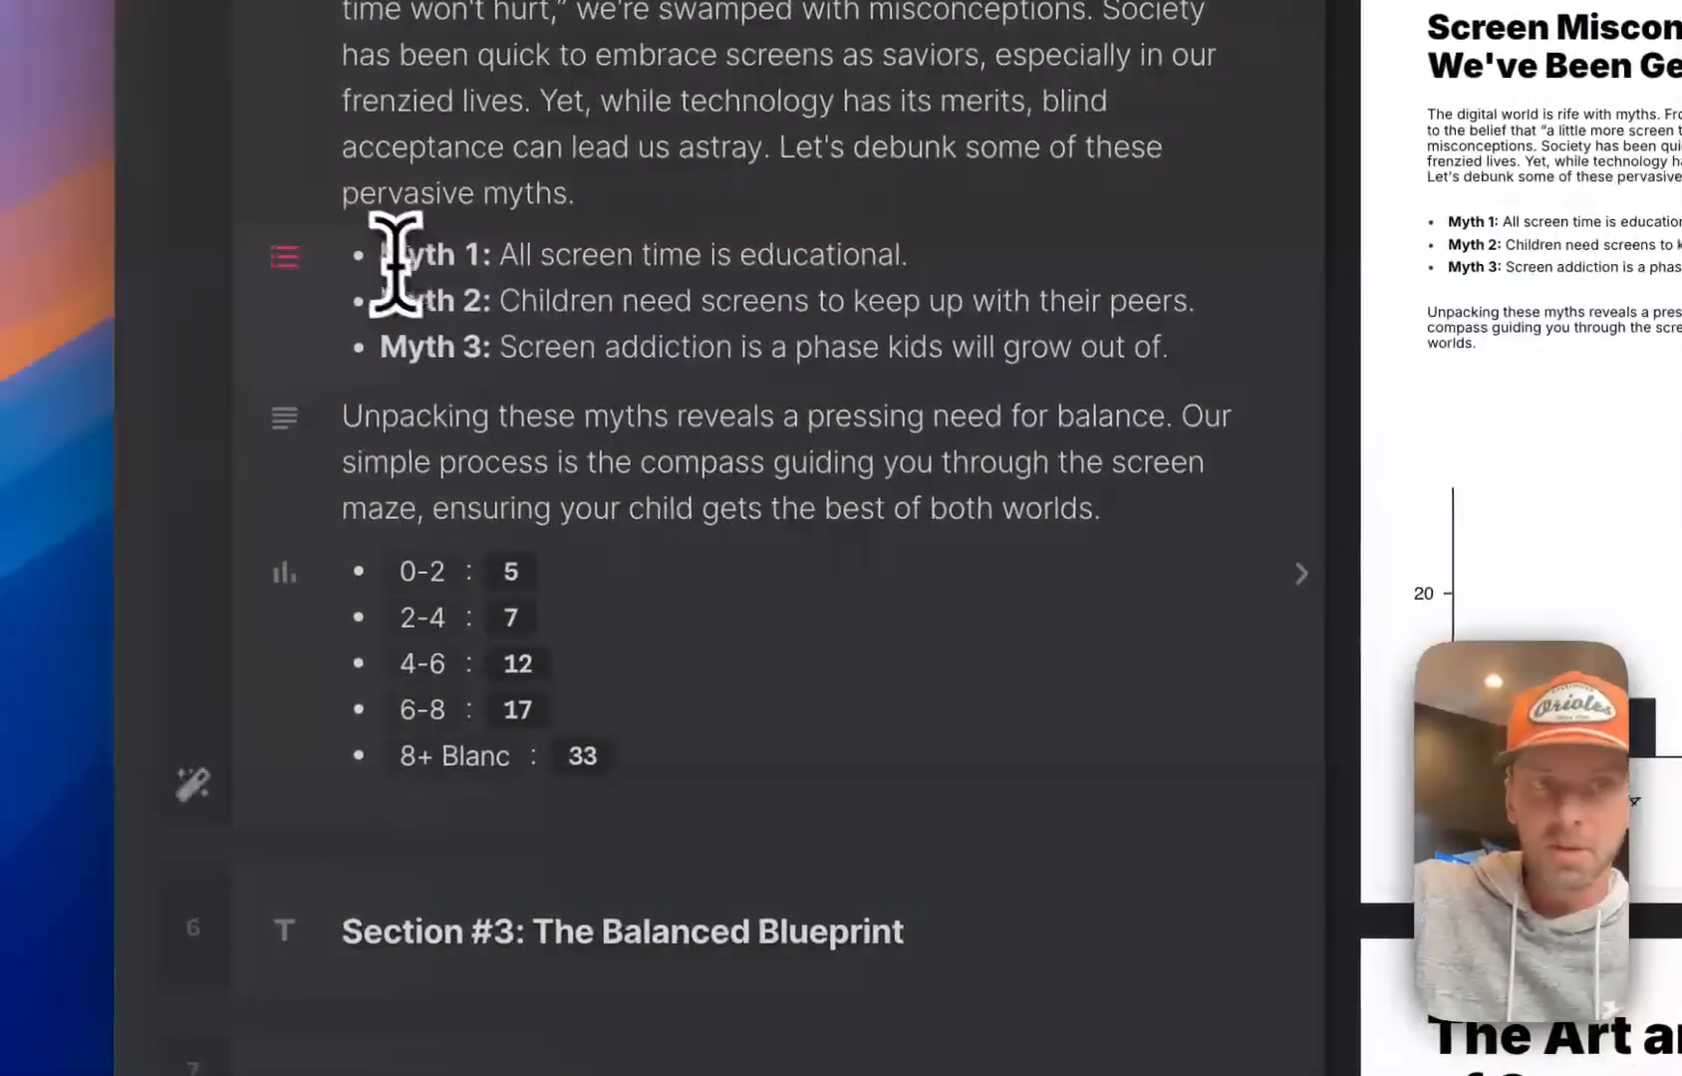
drag(396, 264, 504, 369)
click(423, 428)
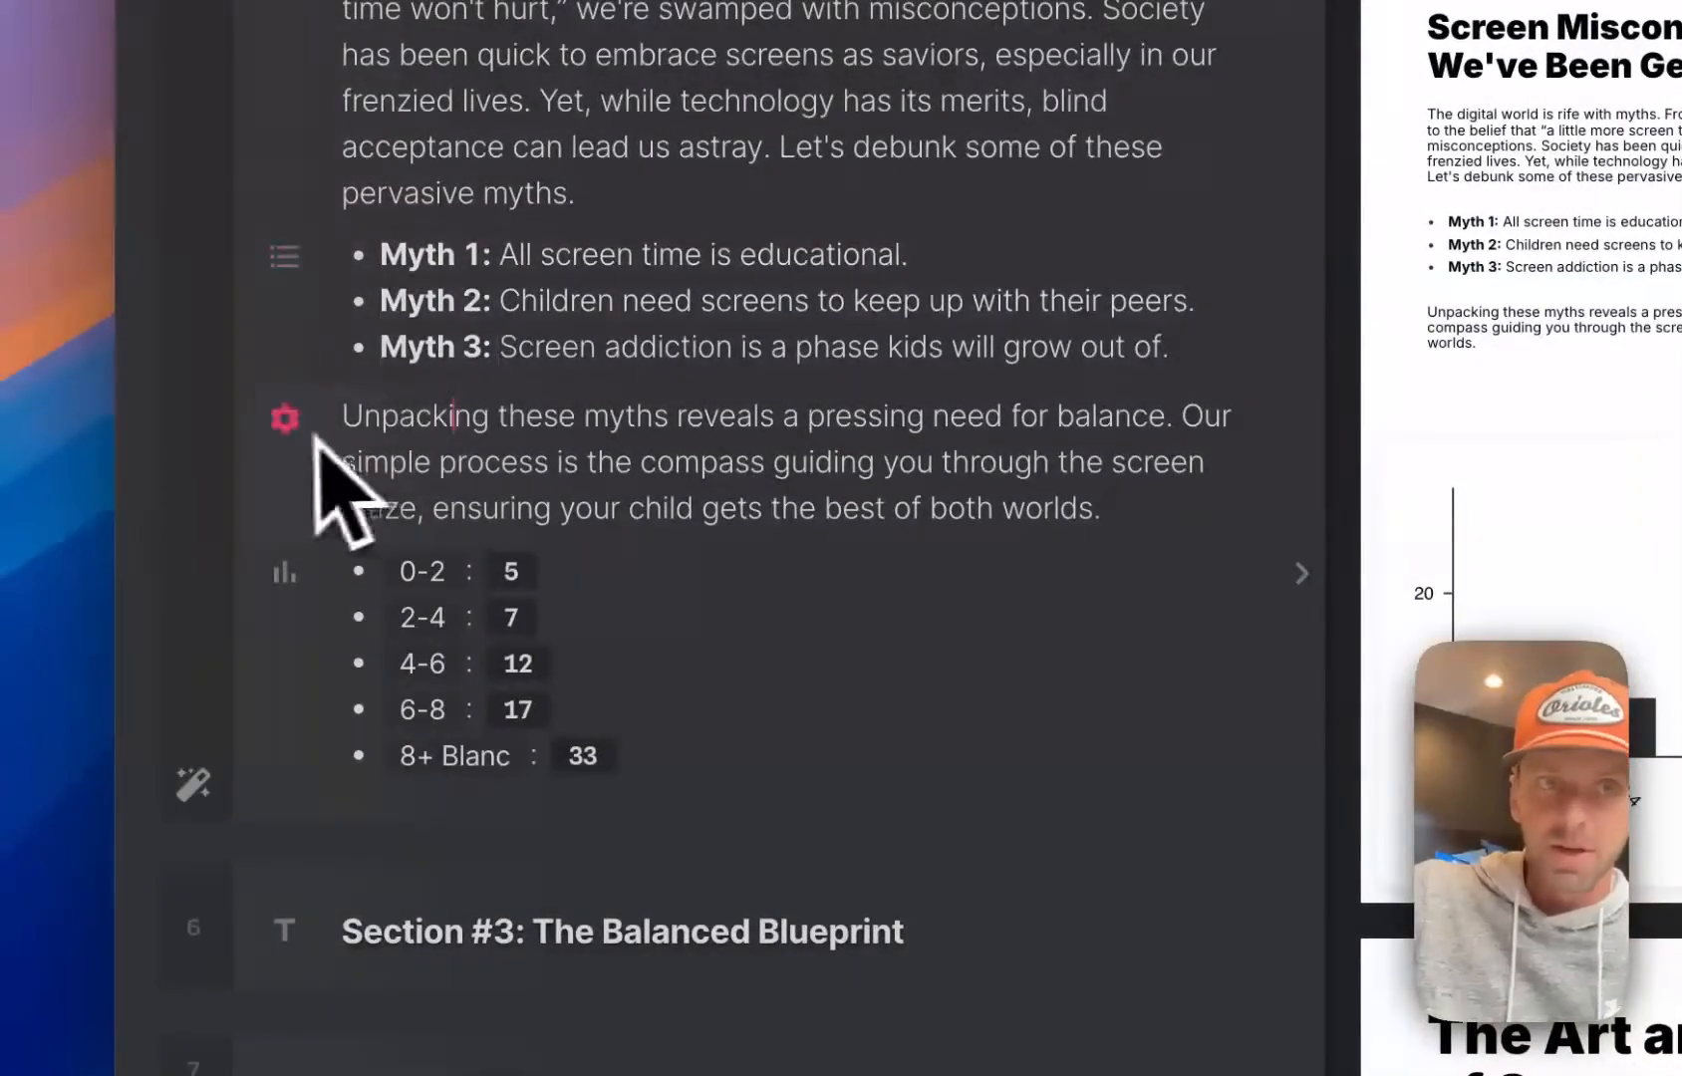
scroll(420, 464, up, 1)
drag(365, 496, 593, 632)
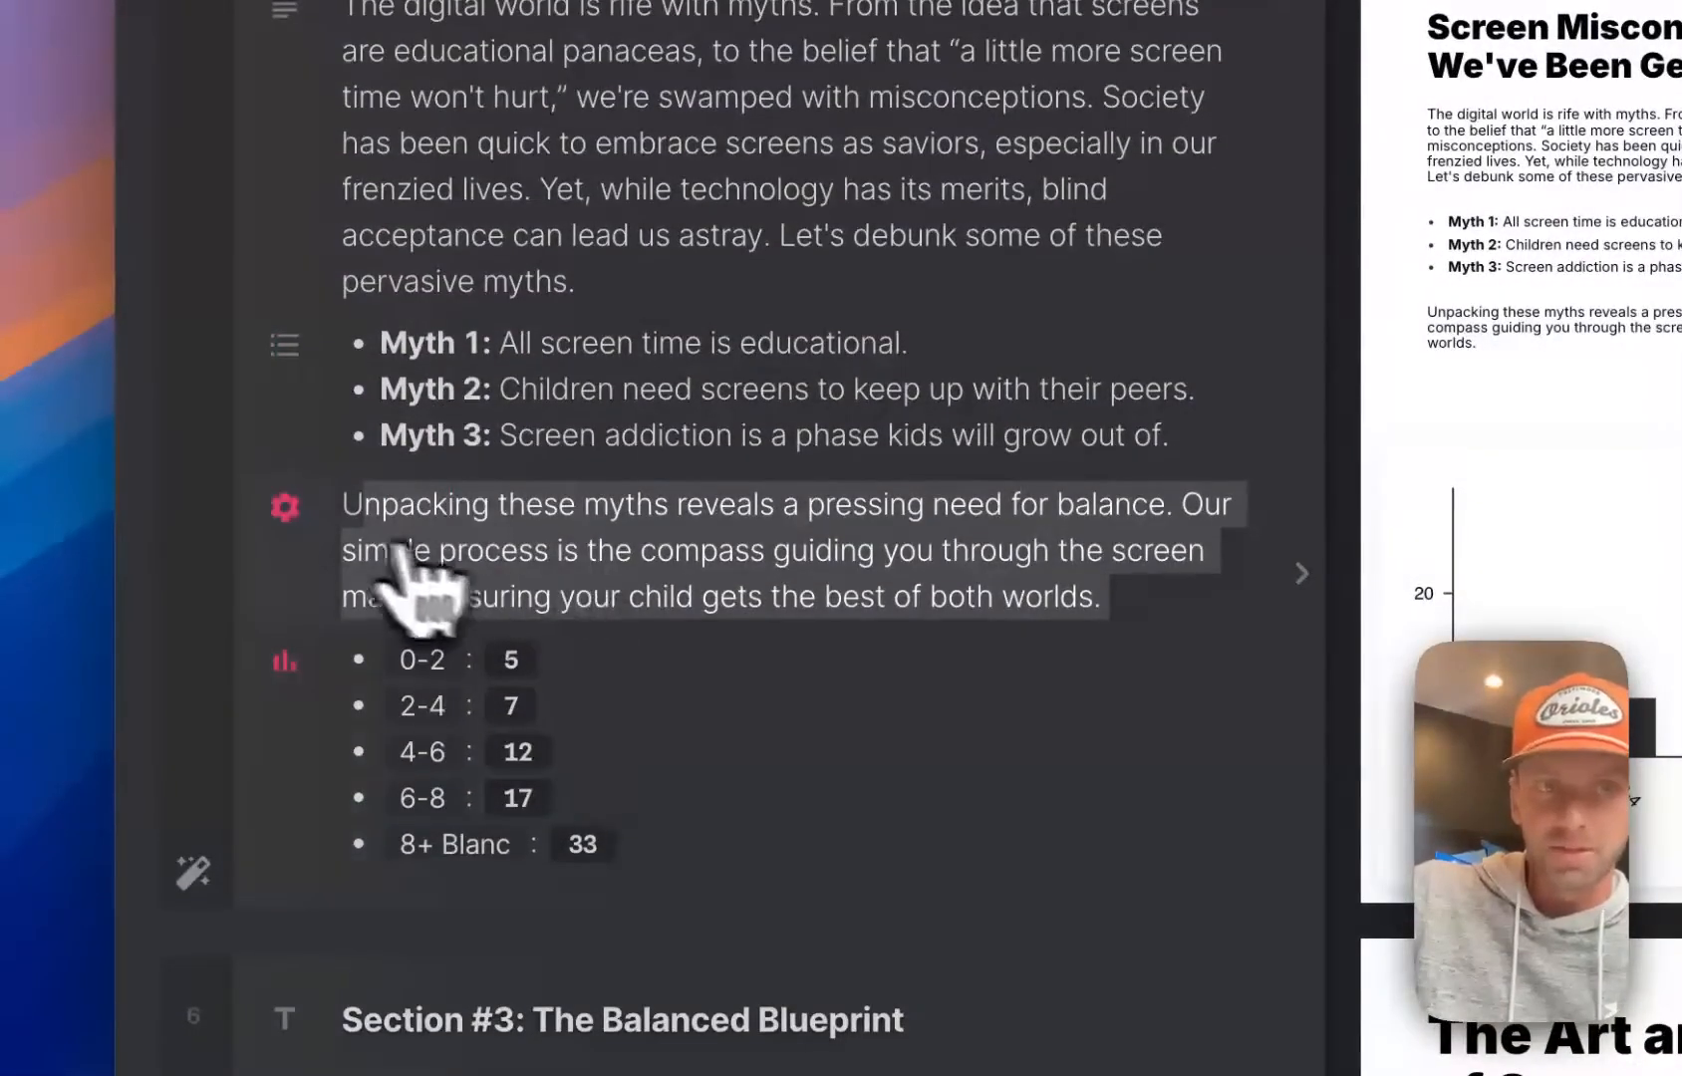
click(296, 520)
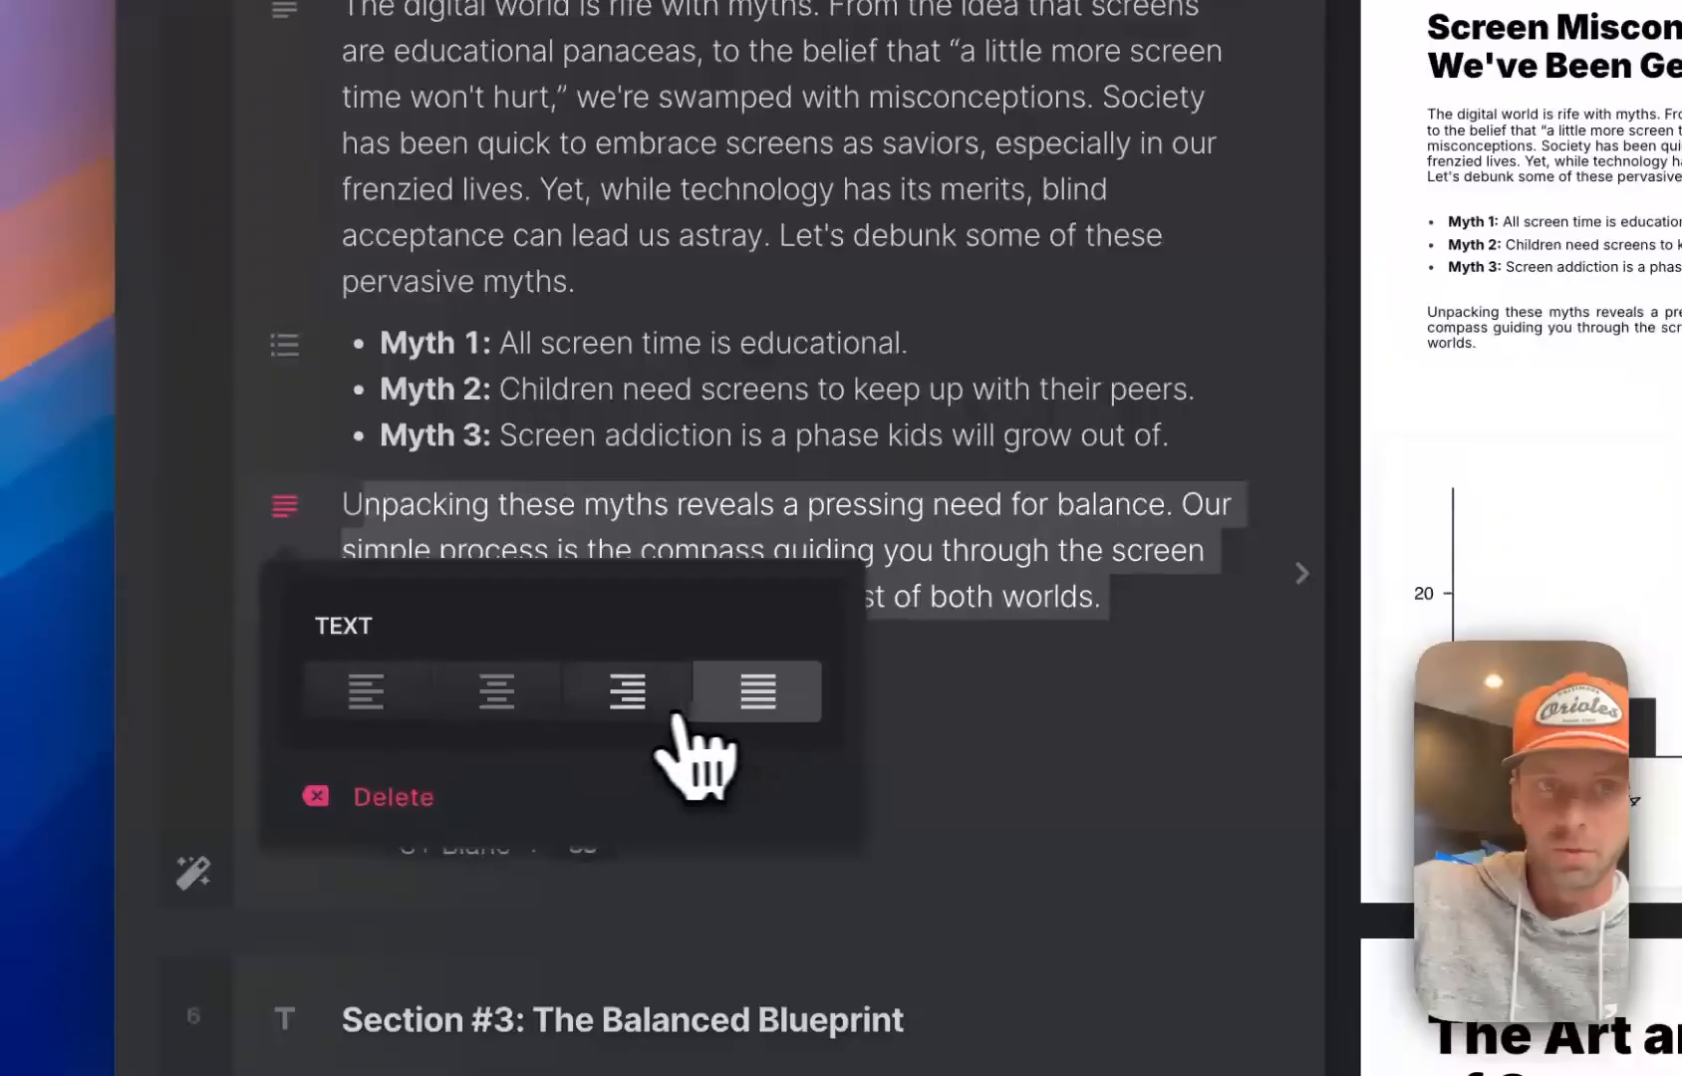
click(371, 691)
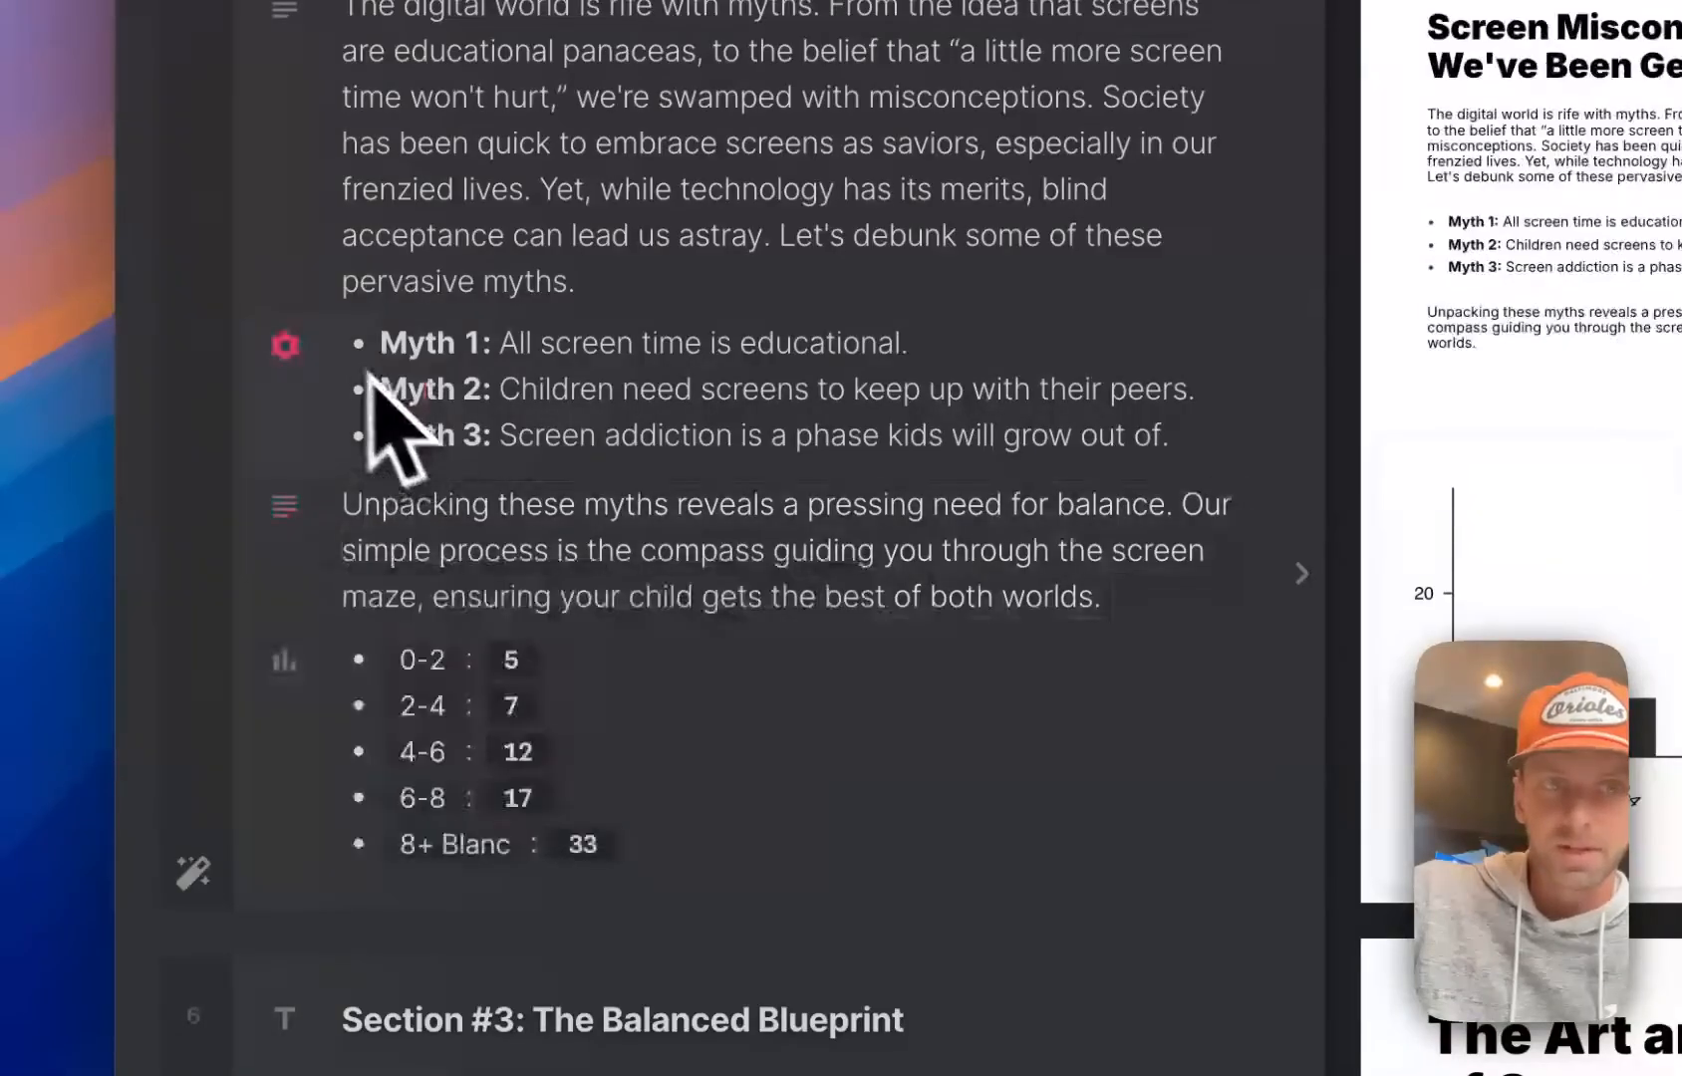
Change the myth list's bullet style to Cross on the Screen Misconceptions page
click(285, 344)
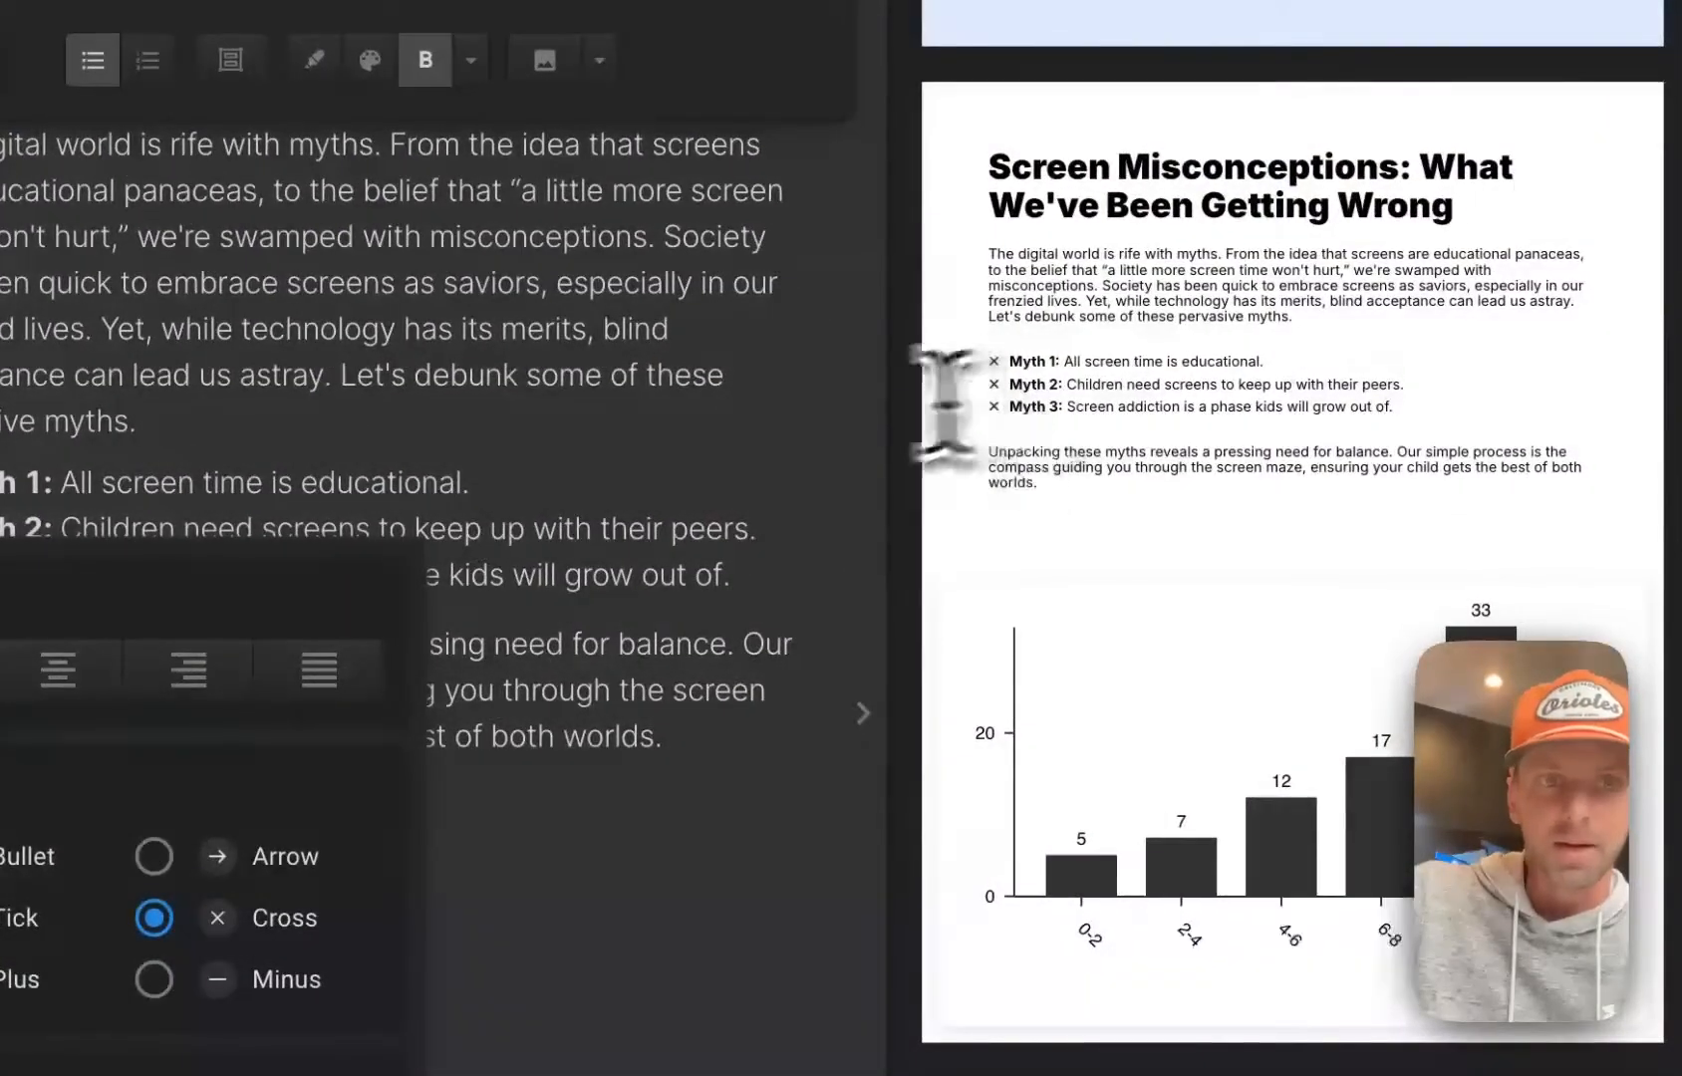
click(498, 347)
scroll(1384, 582, down, 2)
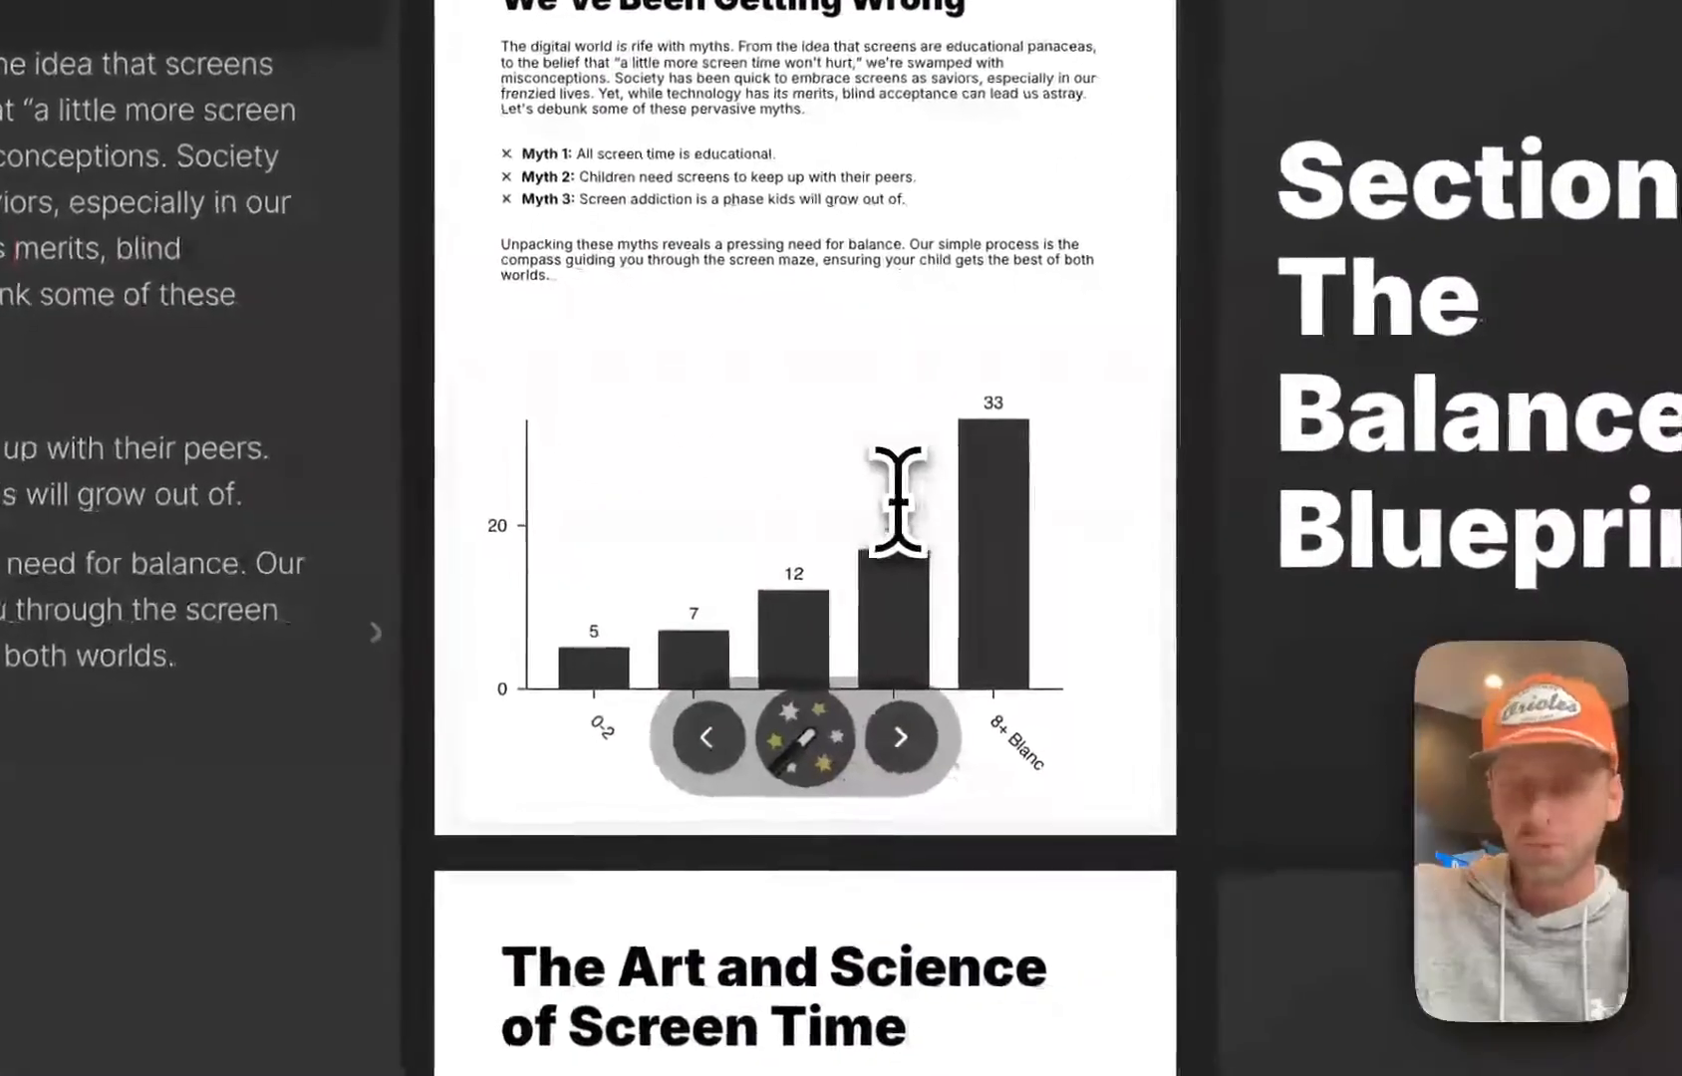
Add an empty block below the closing paragraph of the page The Art and Science of Screen Time
scroll(897, 498, down, 5)
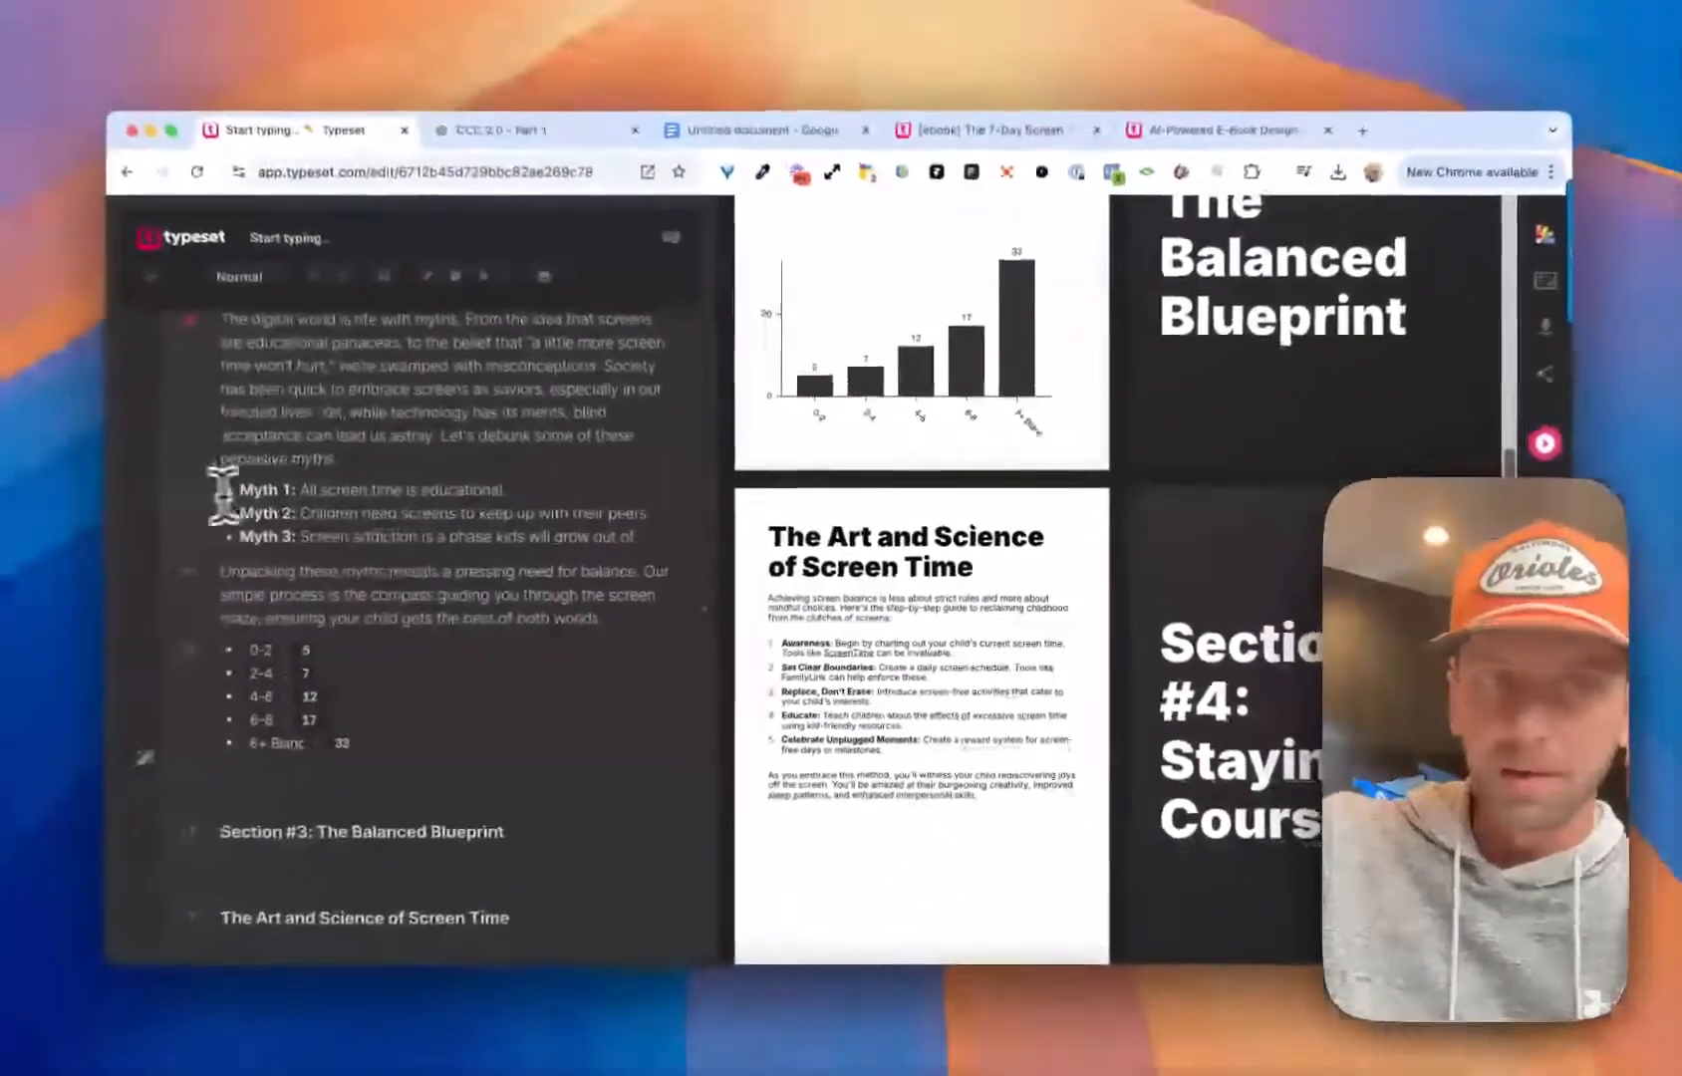
scroll(877, 573, down, 2)
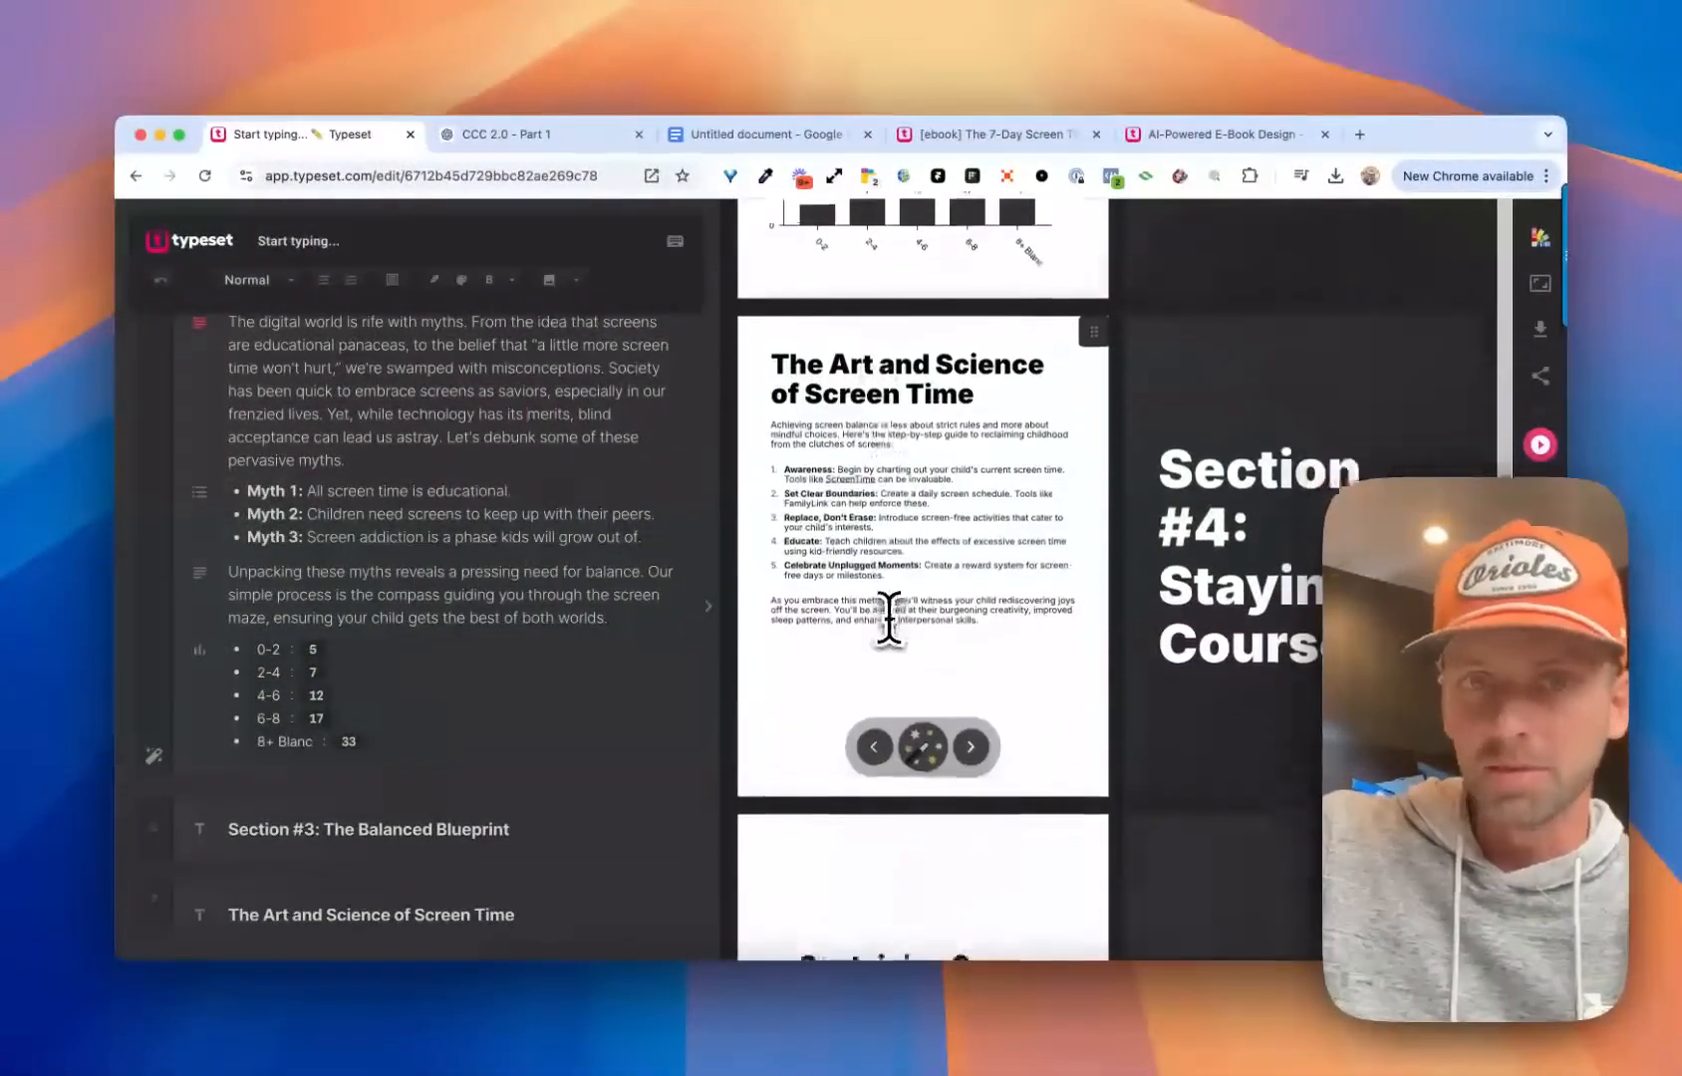
click(897, 638)
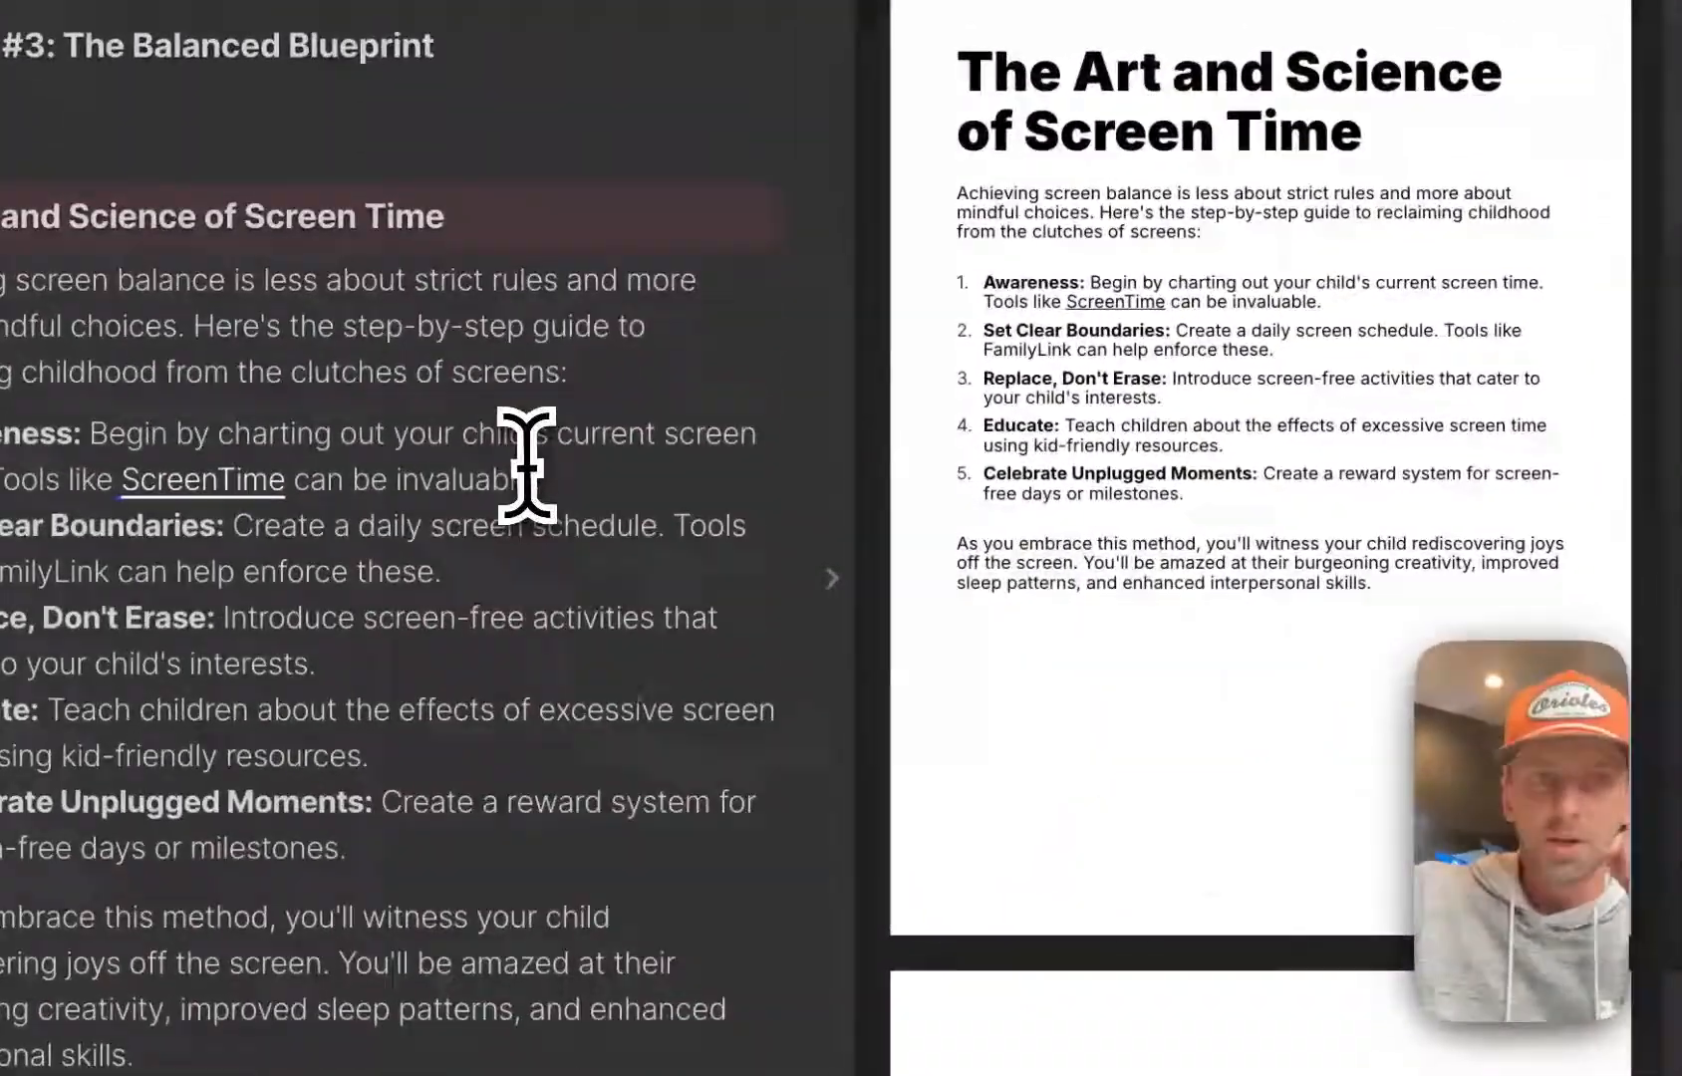
scroll(527, 466, down, 1)
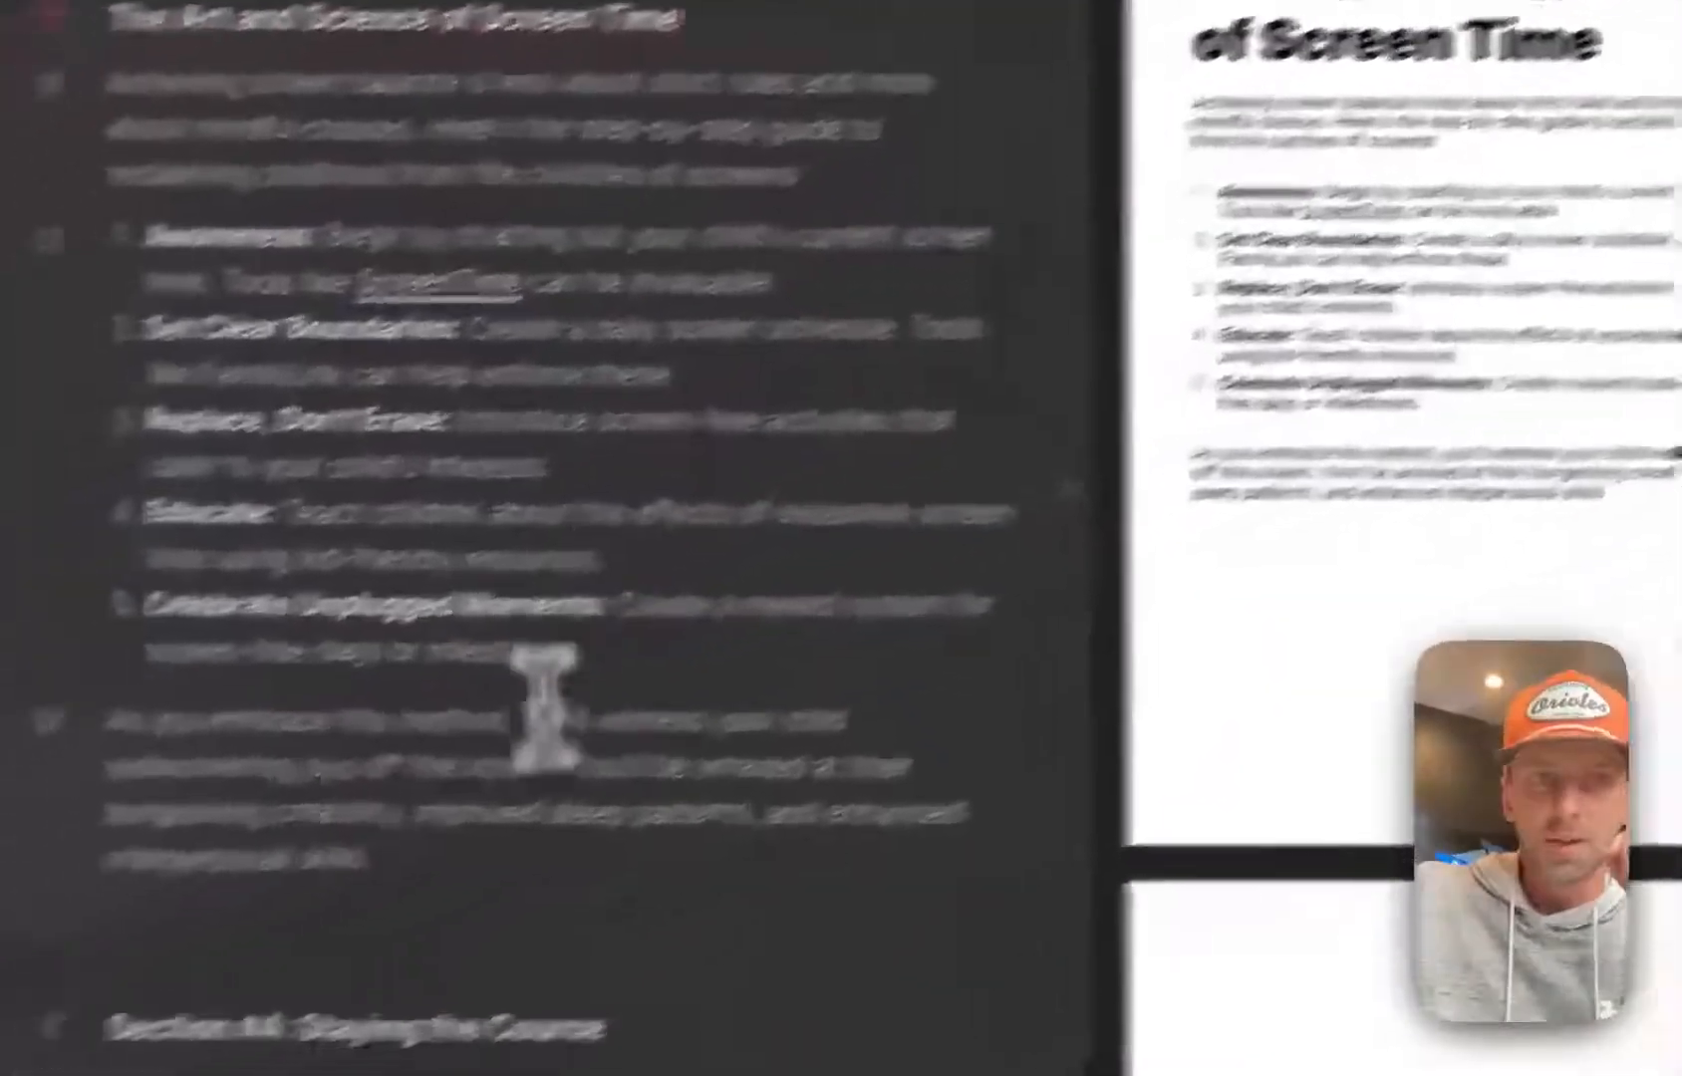
click(220, 962)
key(Return)
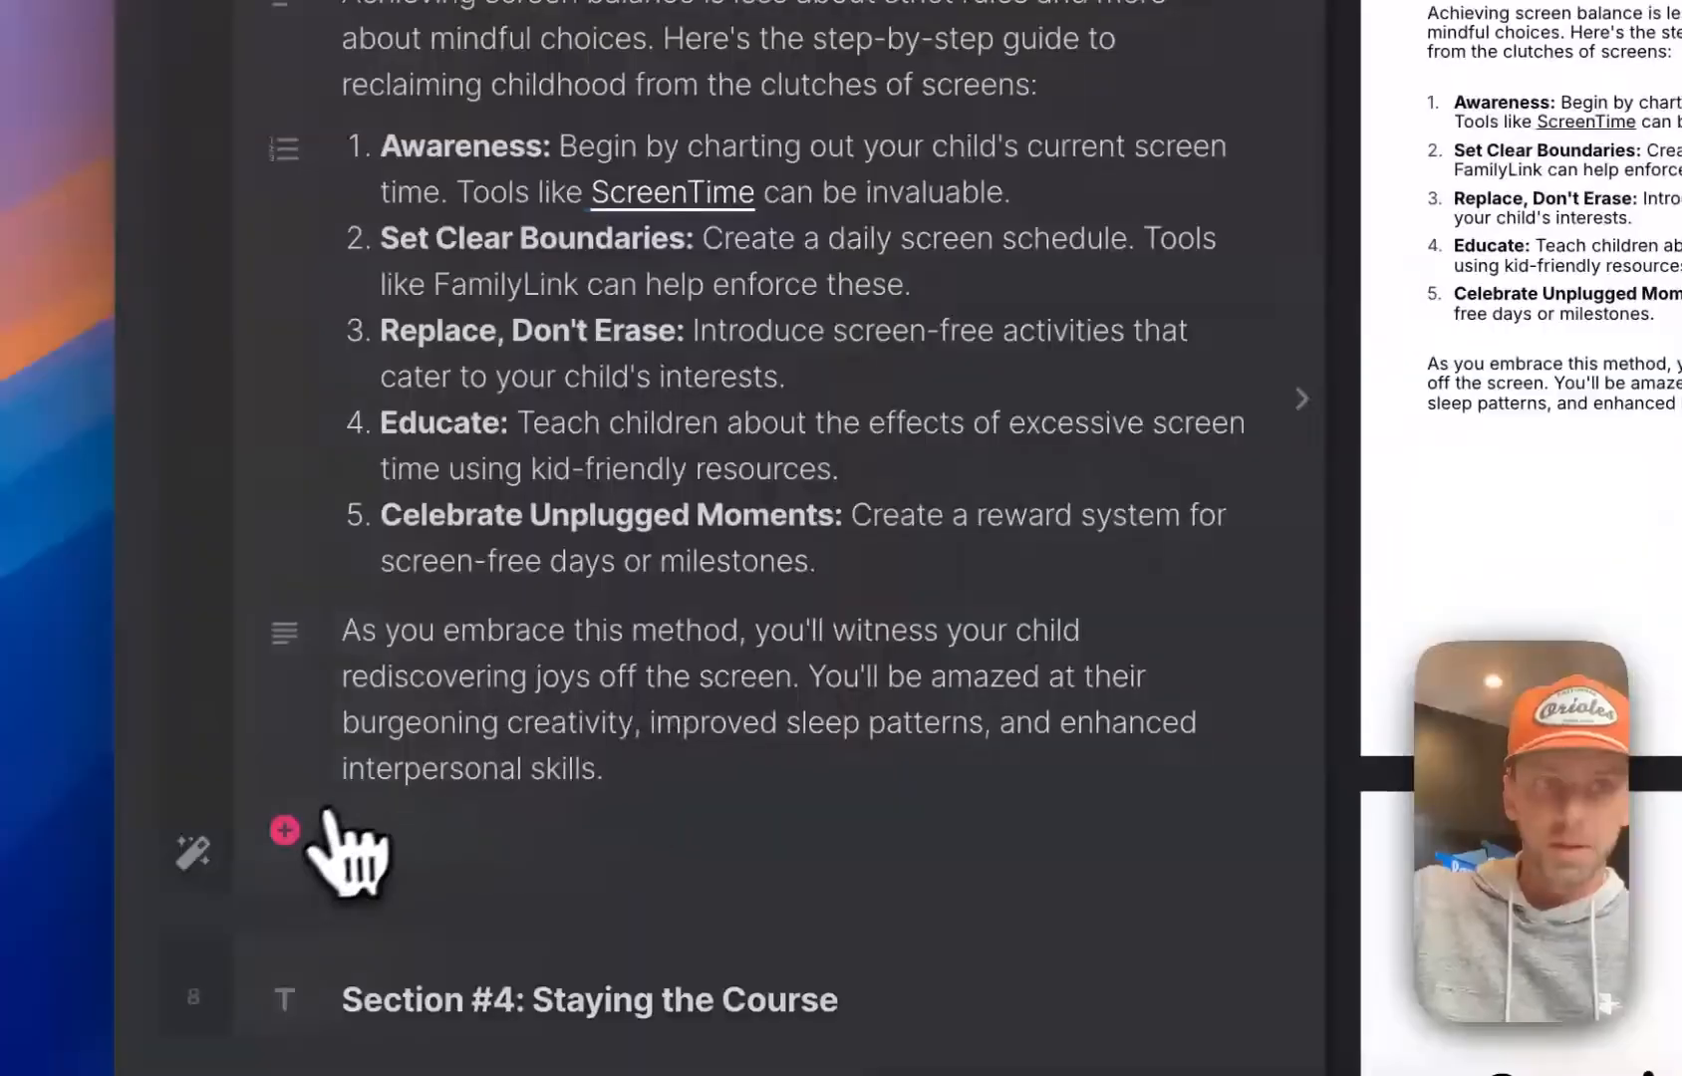
Look through the block types for the empty block and the numbered list's settings on The Art and Science of Screen Time page
click(288, 831)
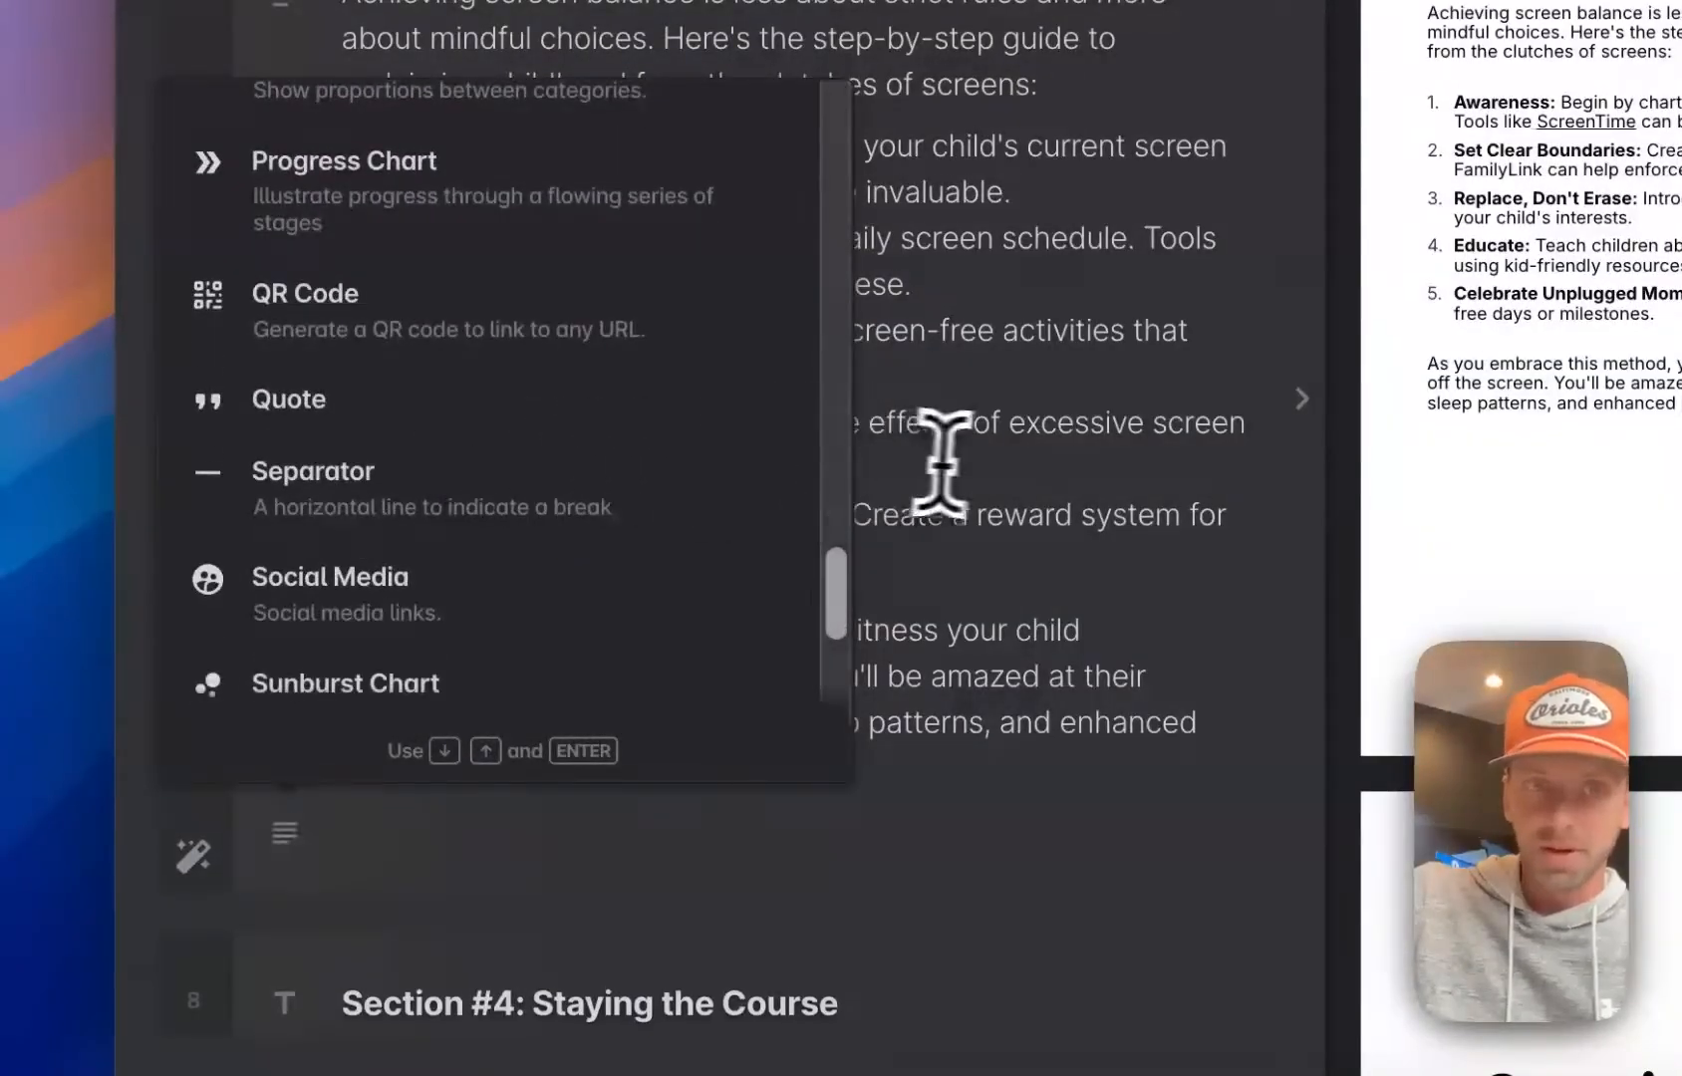
key(Escape)
scroll(364, 419, up, 5)
click(284, 456)
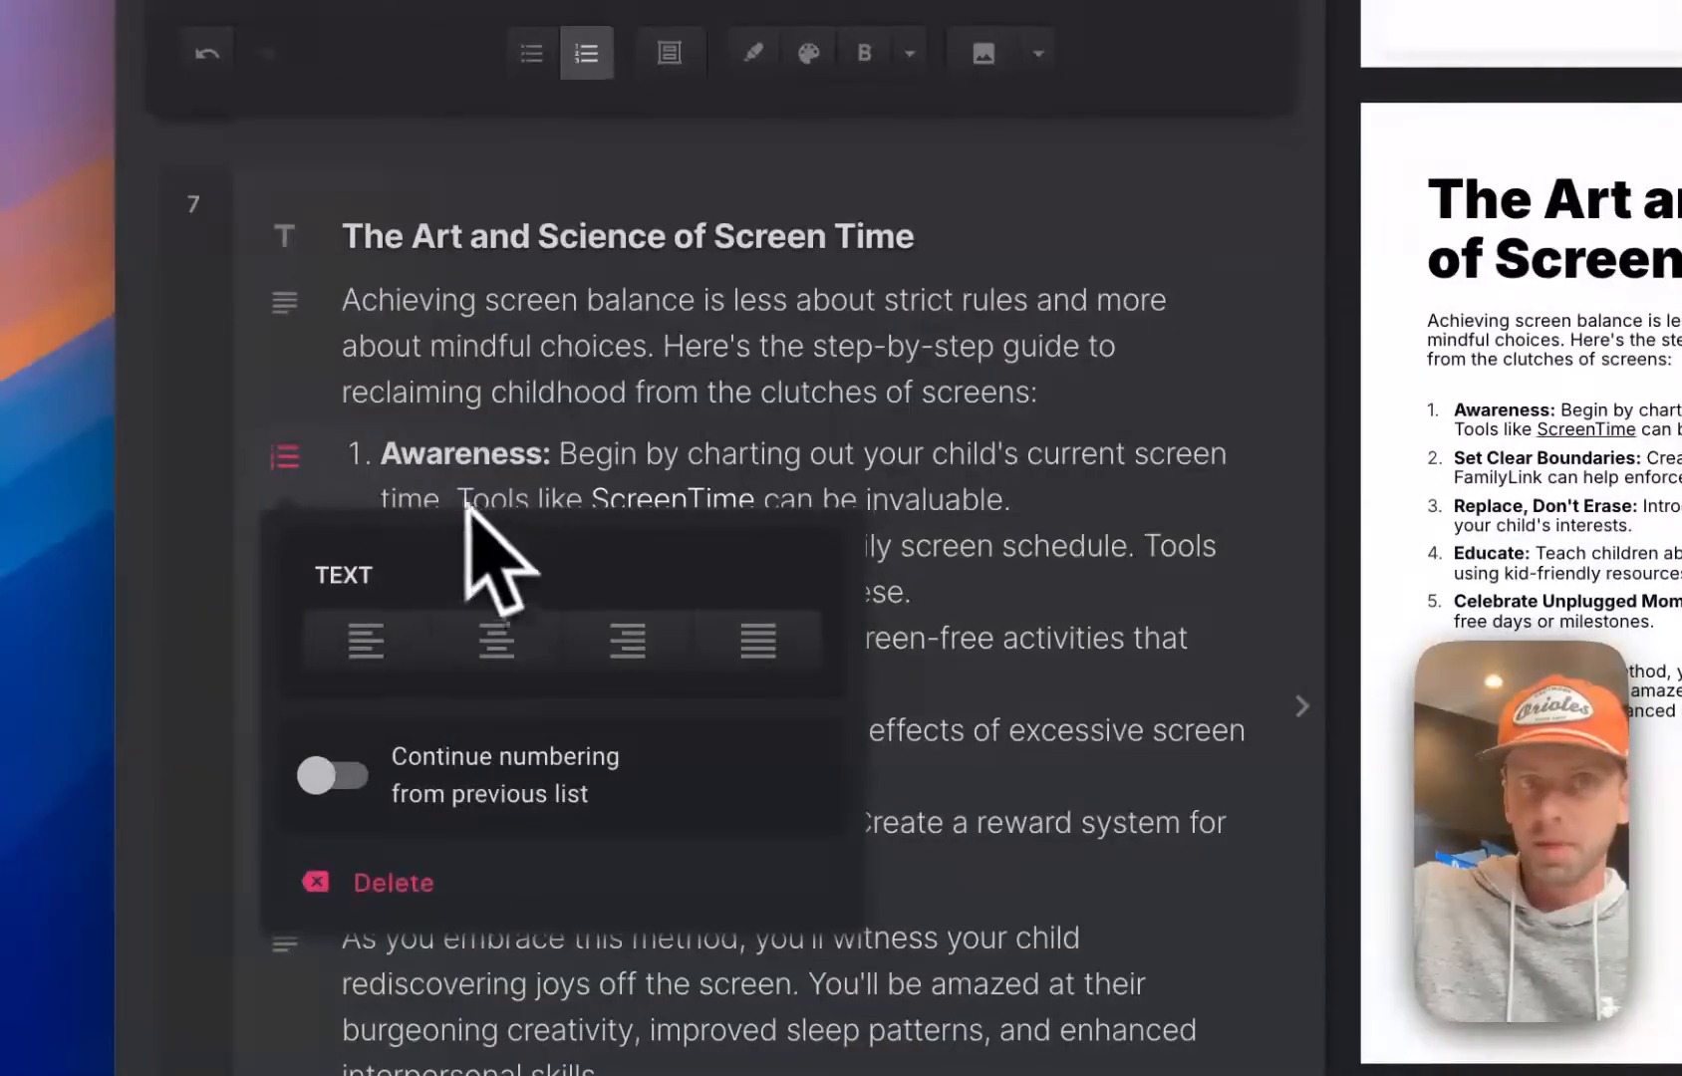
click(751, 472)
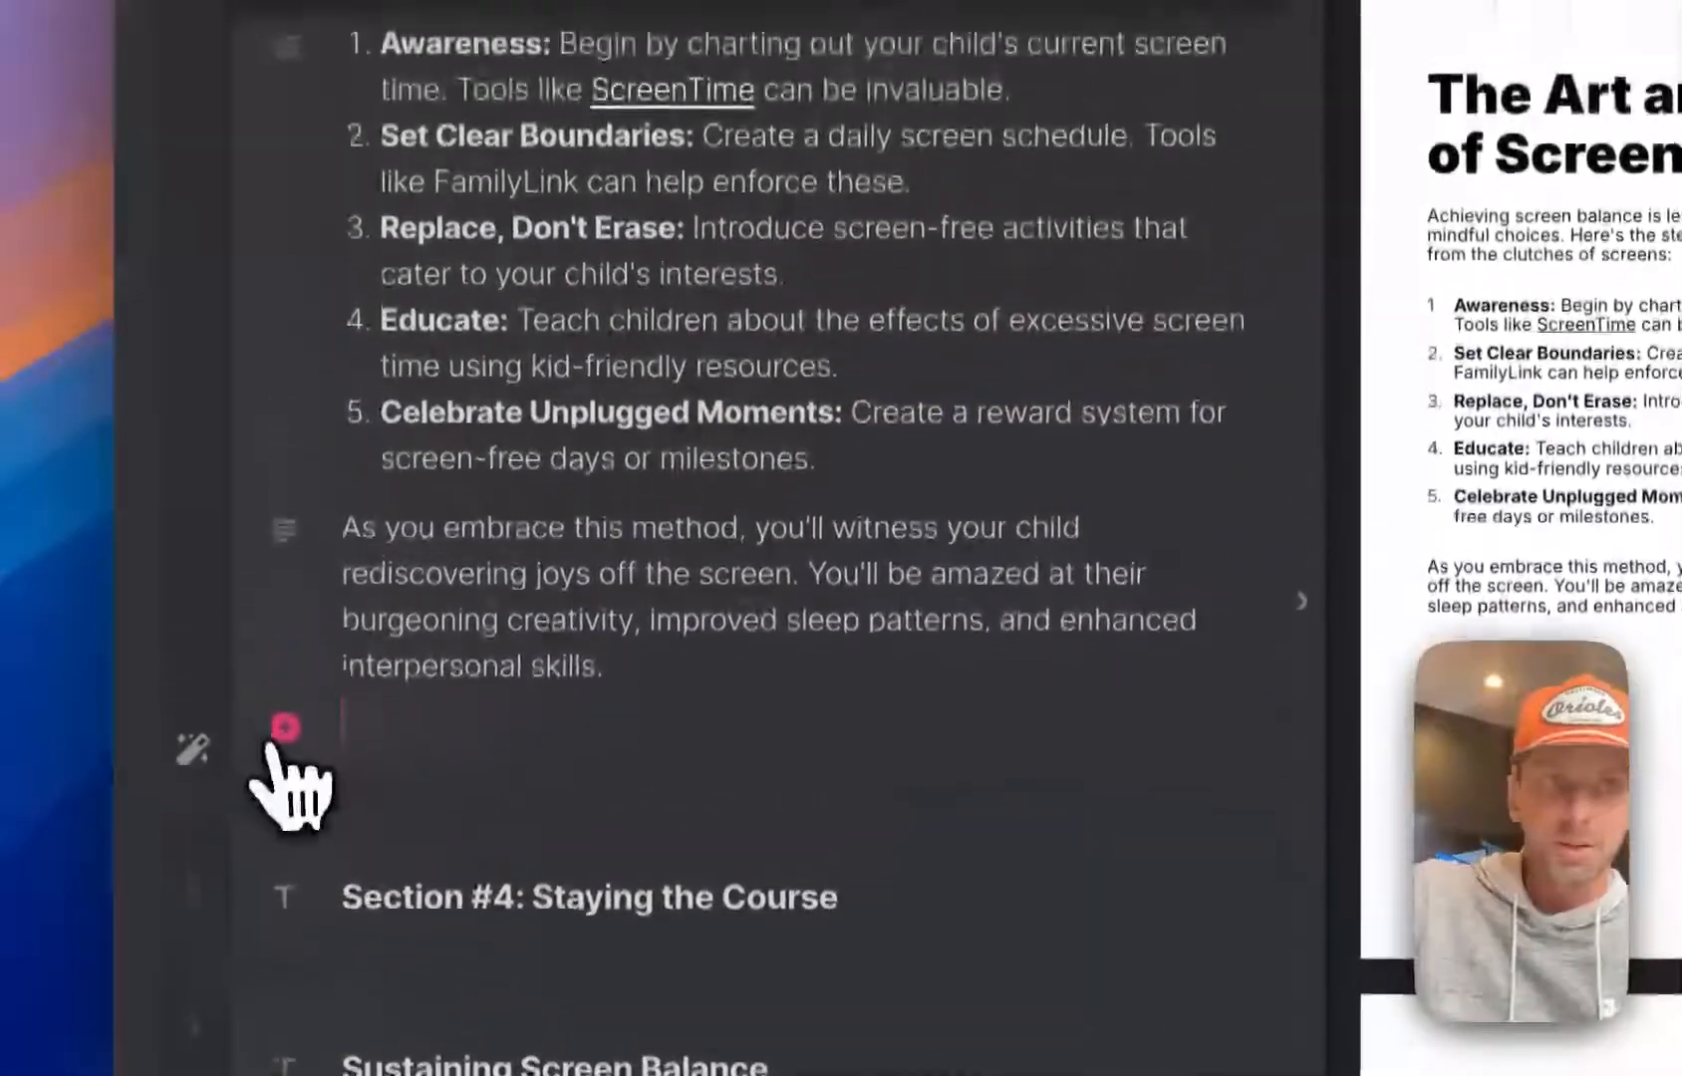
click(175, 575)
scroll(307, 383, down, 3)
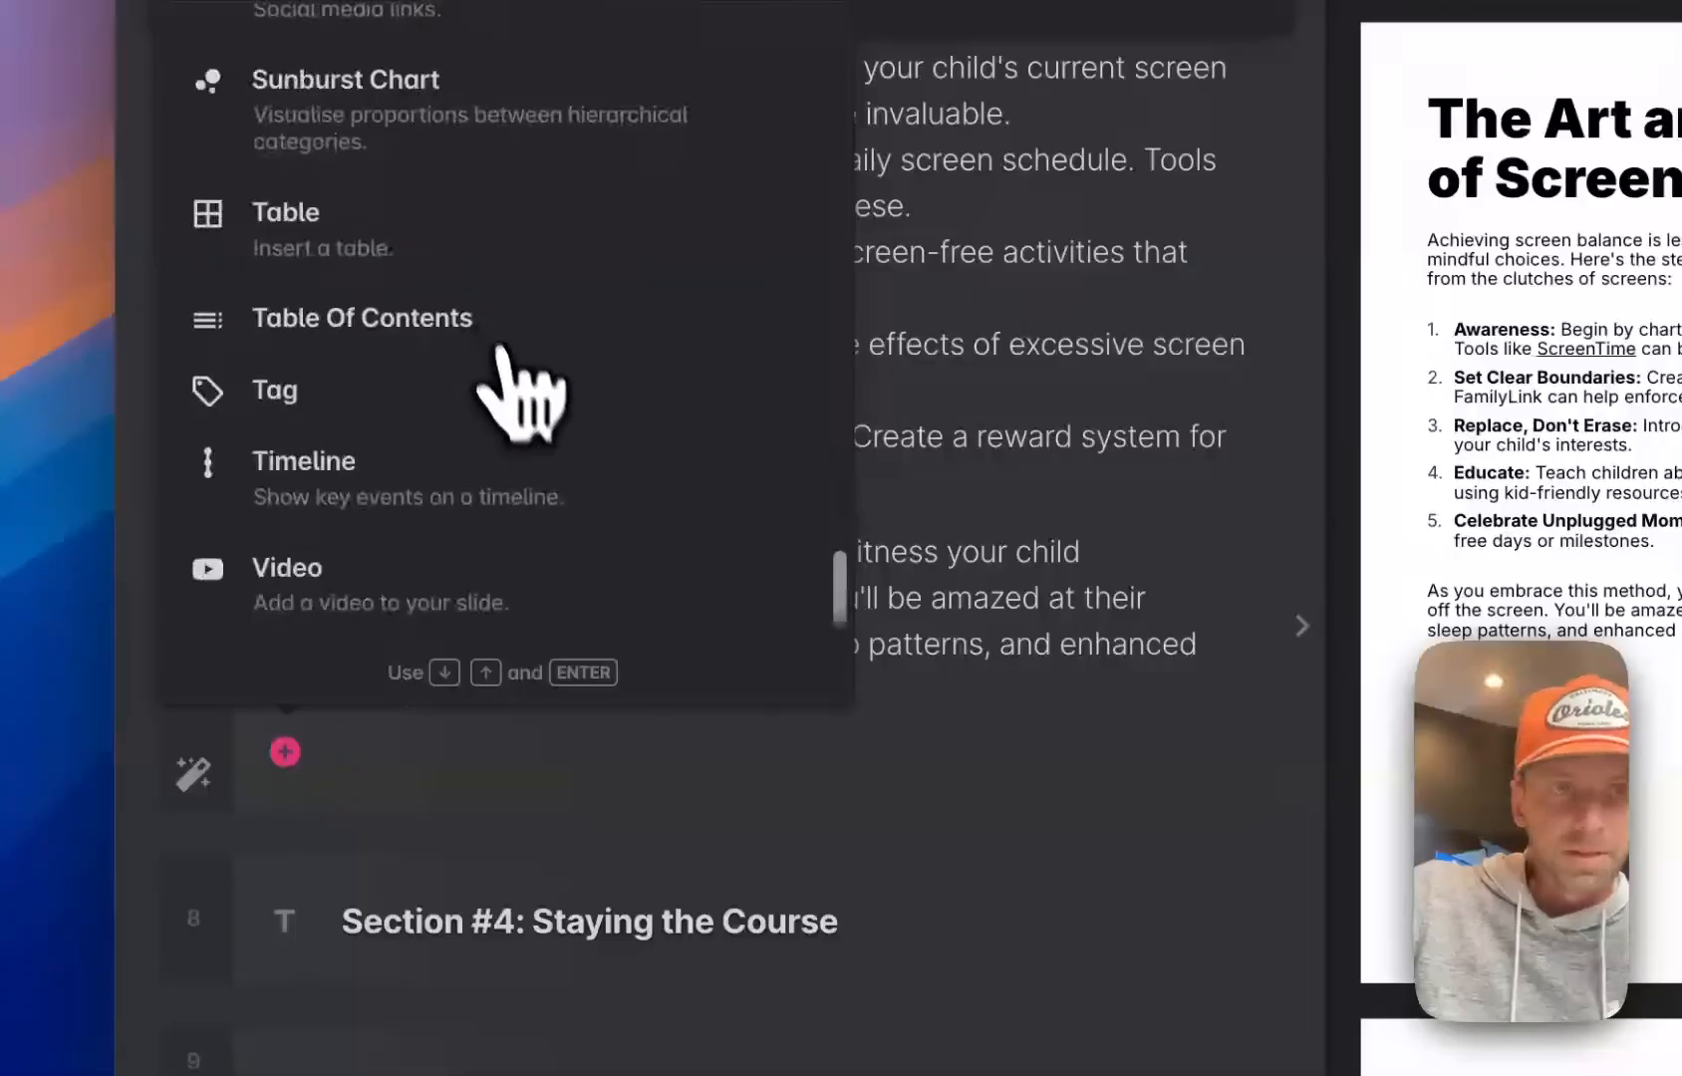
scroll(333, 484, up, 1)
click(298, 608)
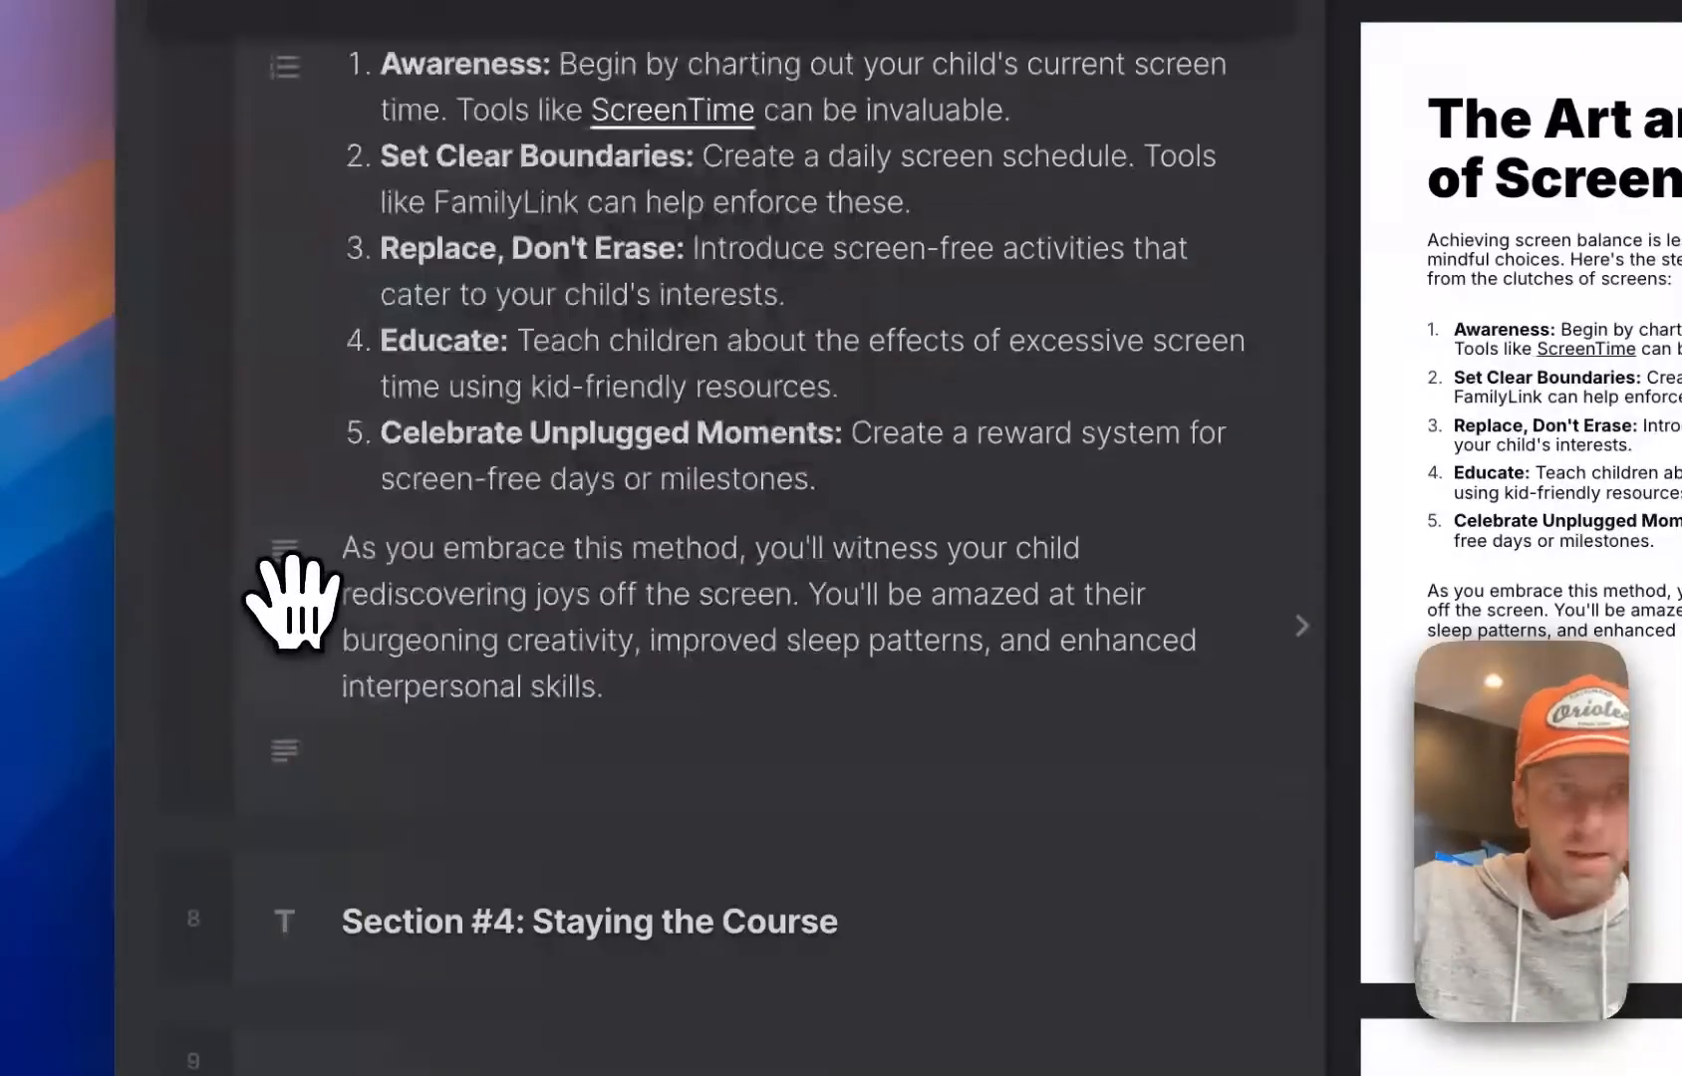
scroll(611, 694, down, 3)
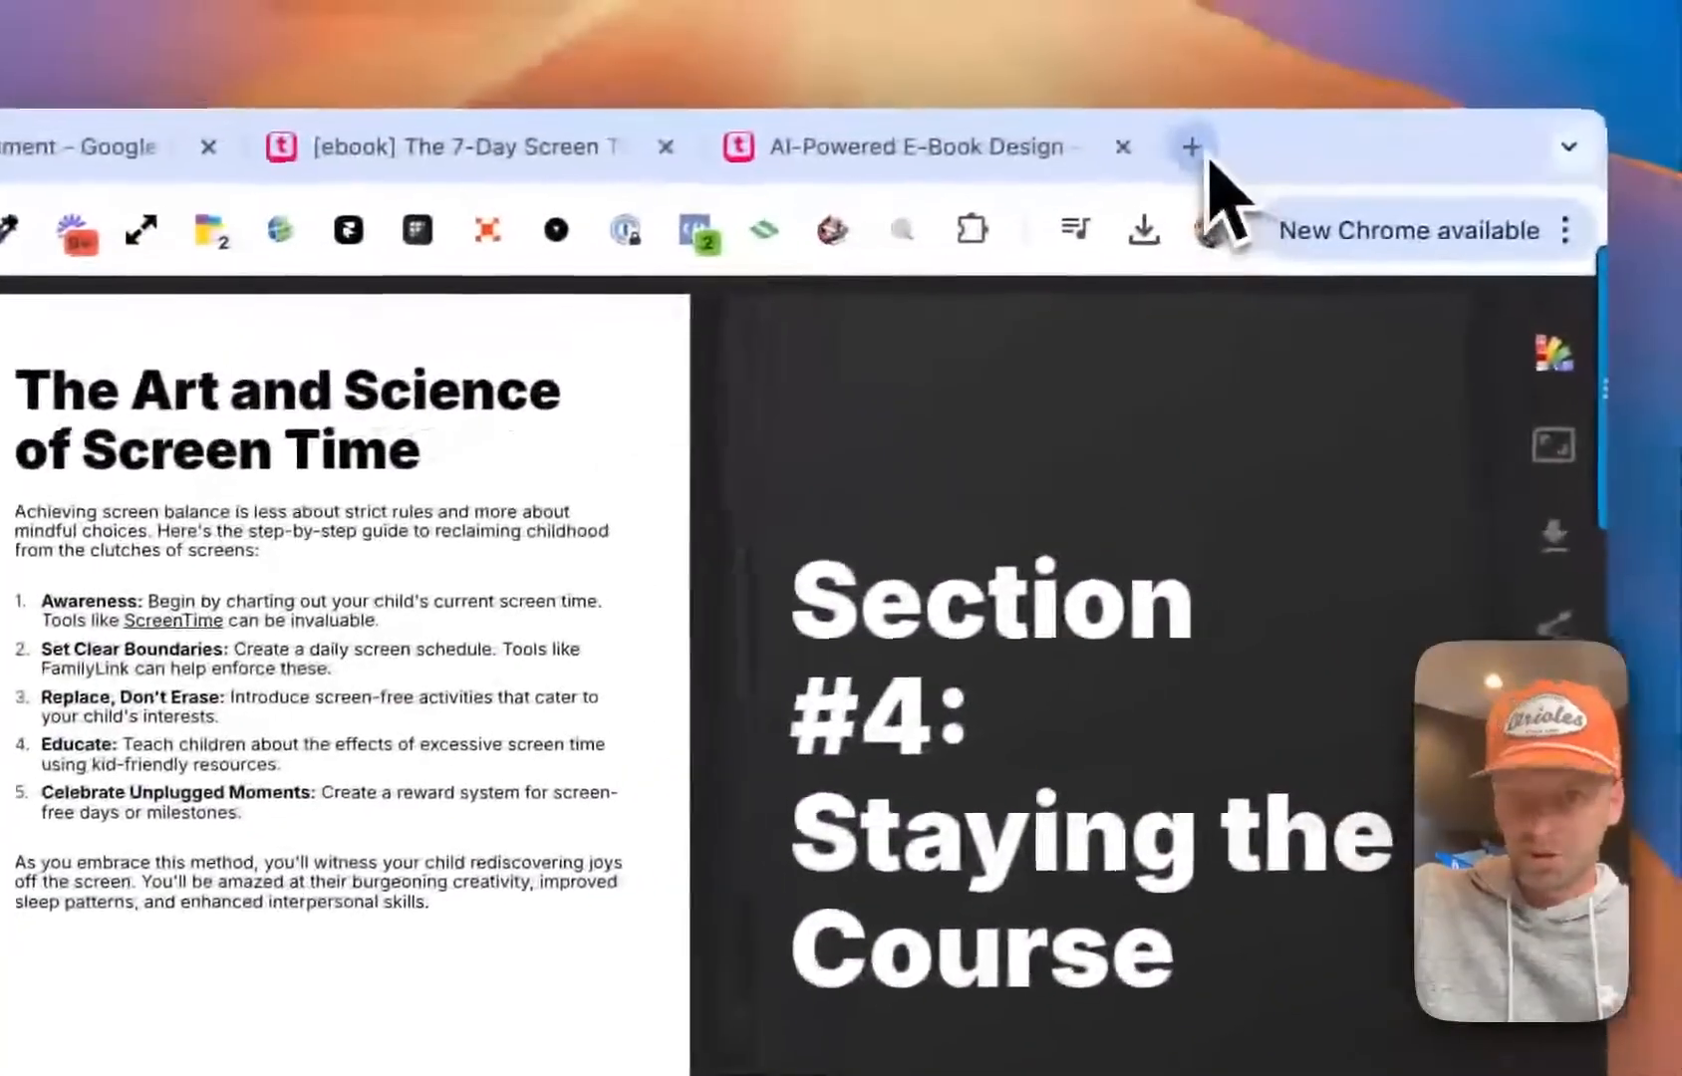
Open YouTube in a new tab, search for "screen time for kids", and open the ABC News video "Consequences for kids' of endless screen time"
click(1194, 145)
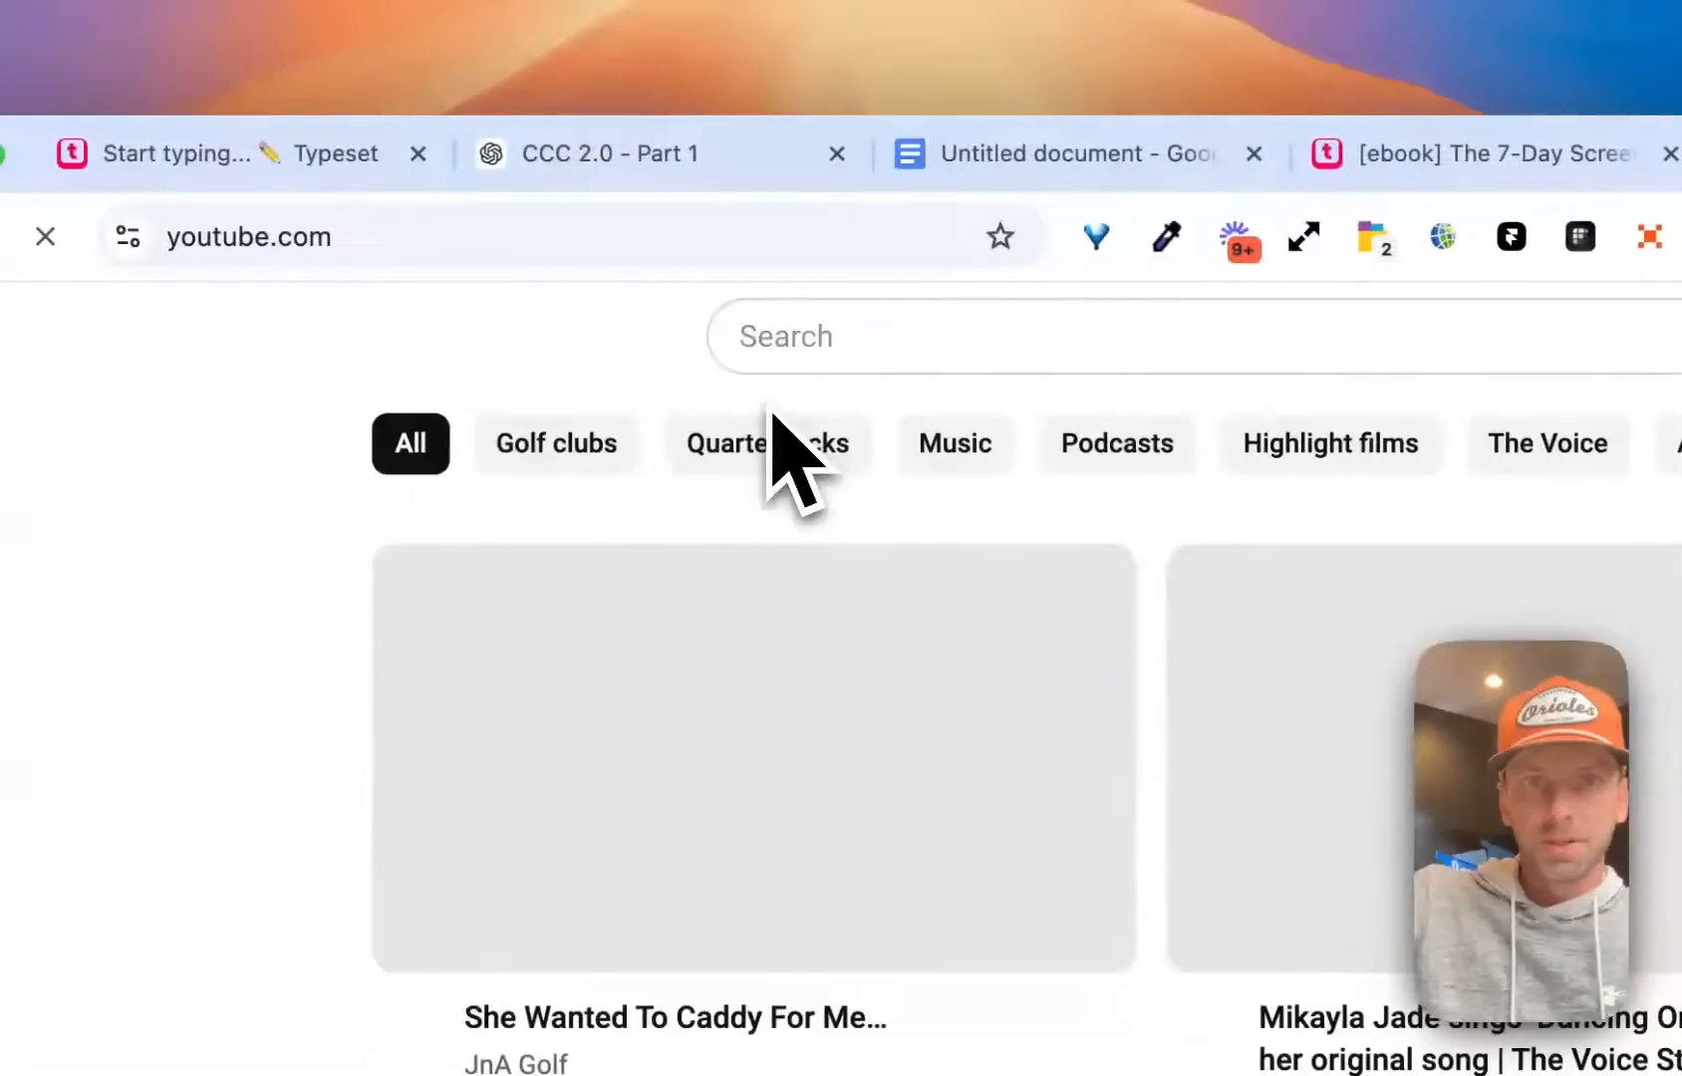
click(837, 355)
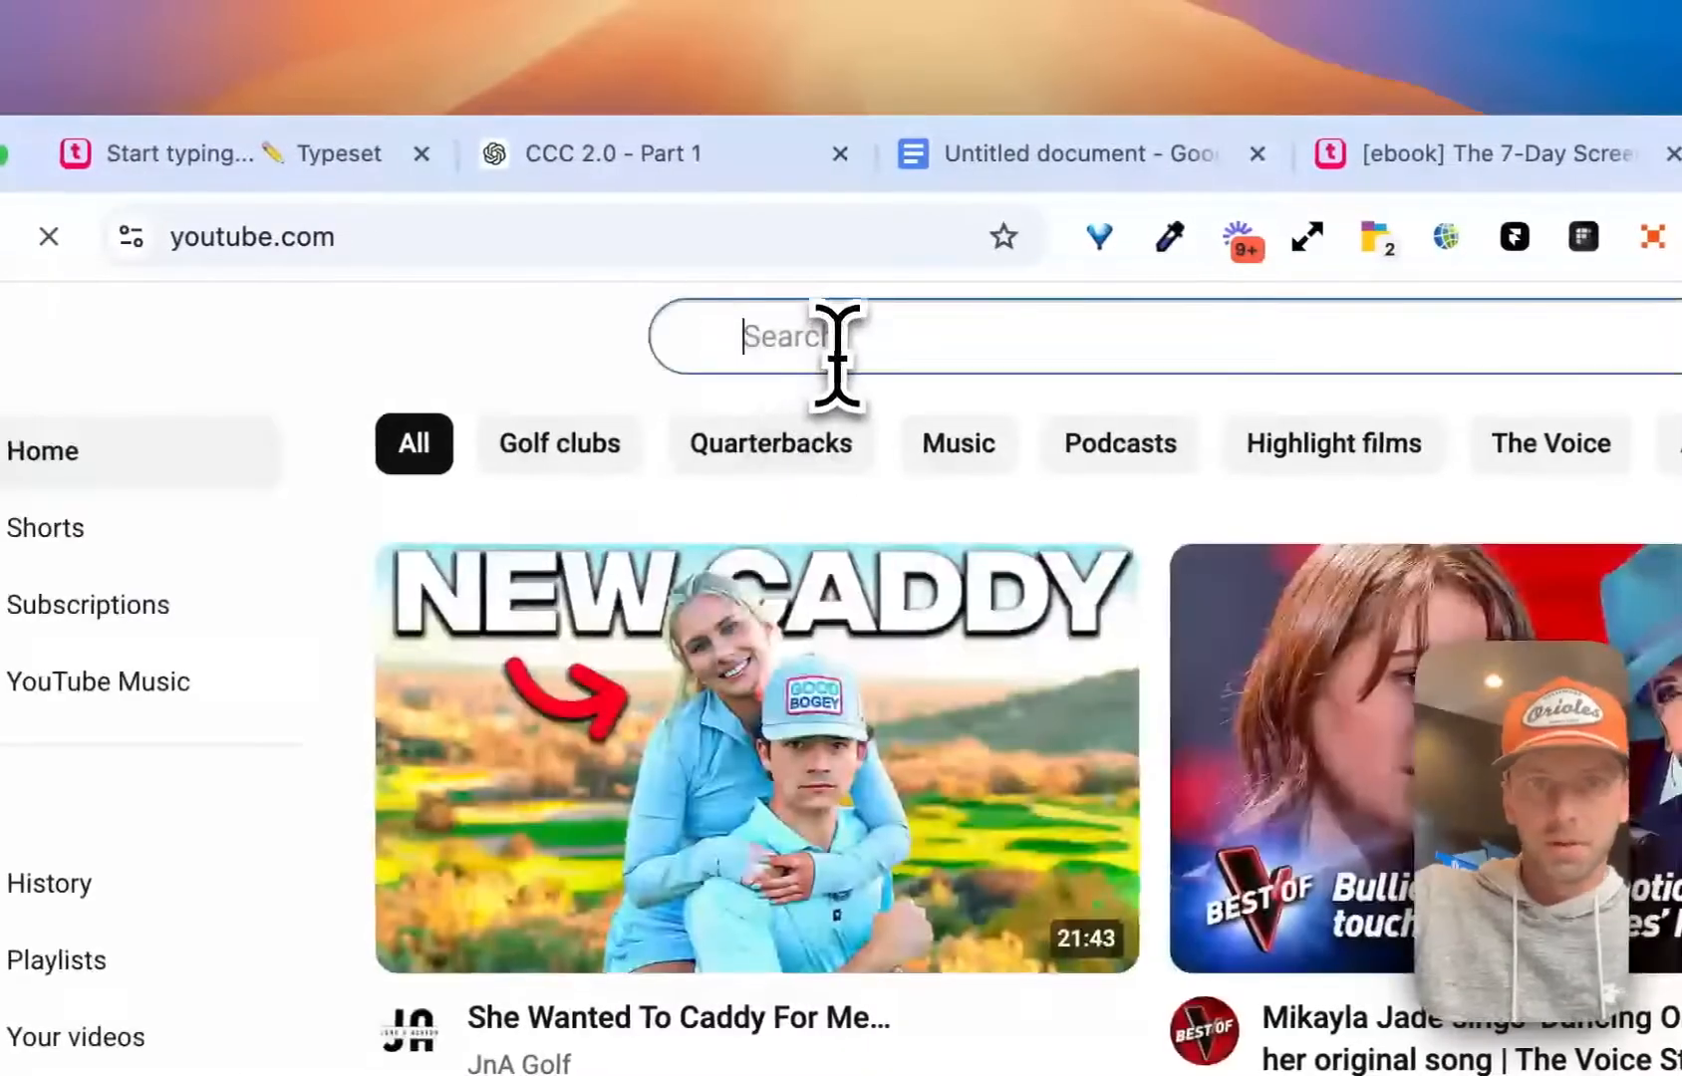
text(screen)
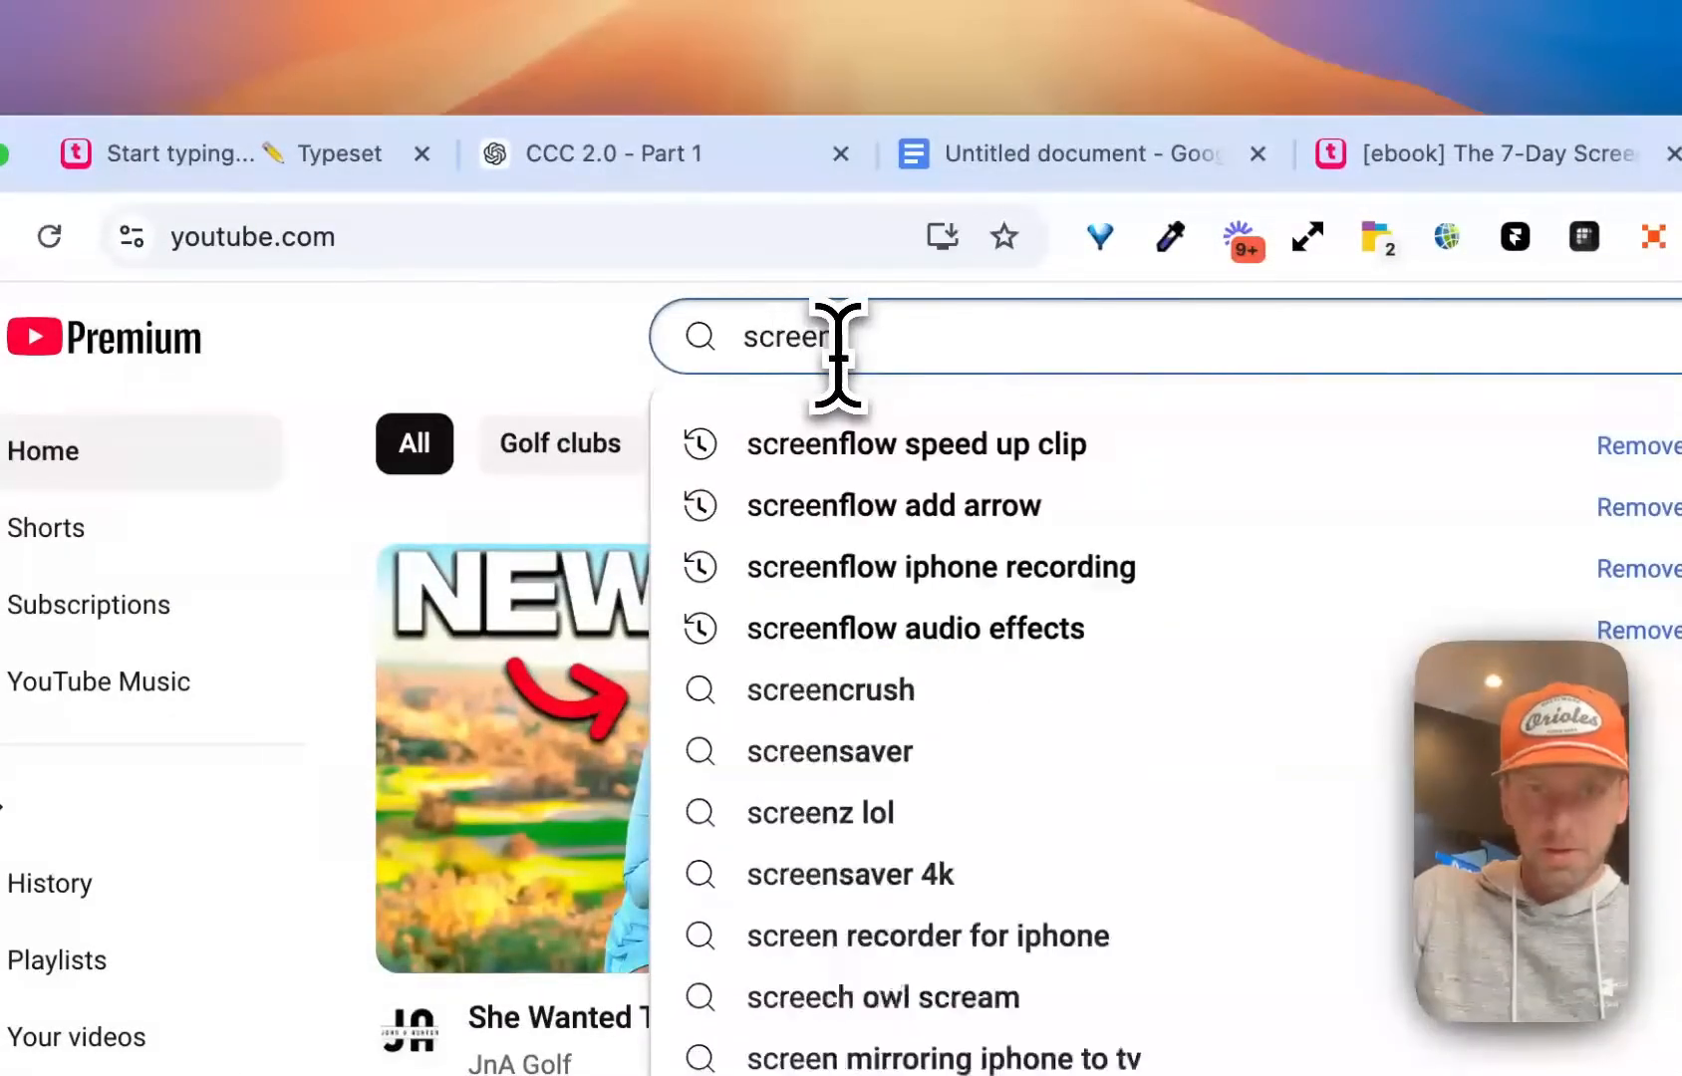
text( time for kids)
key(Return)
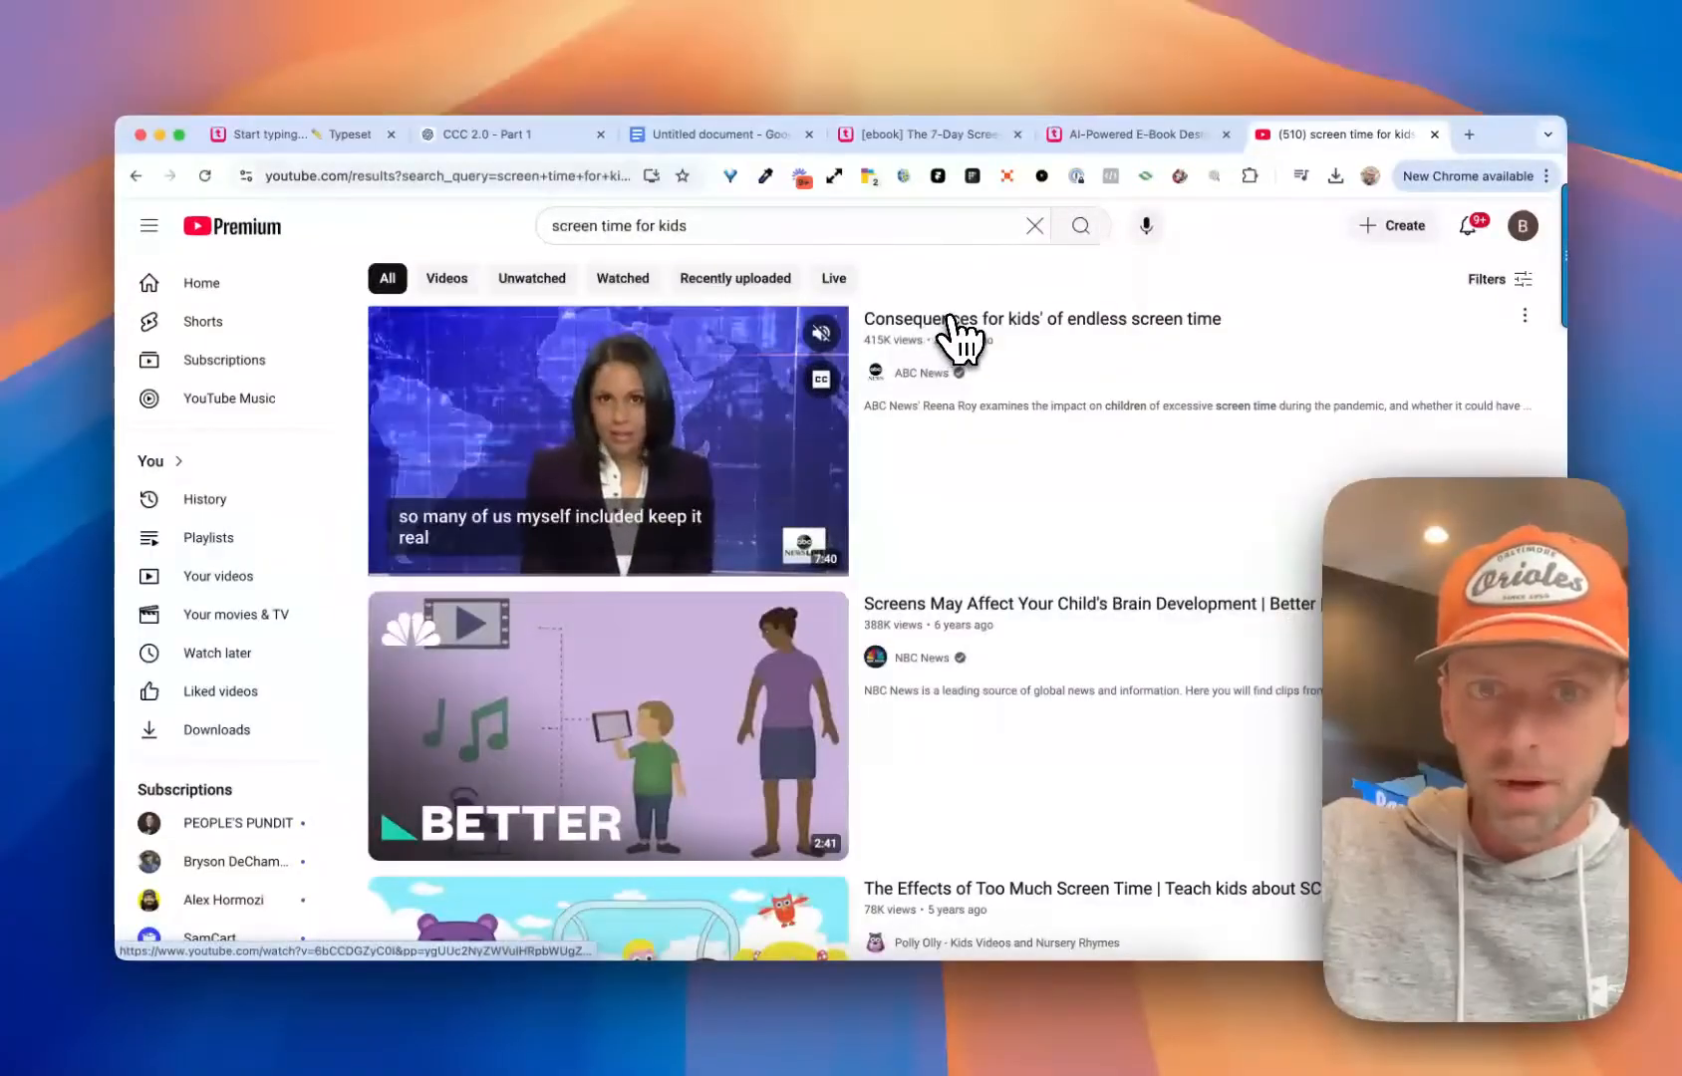
click(952, 319)
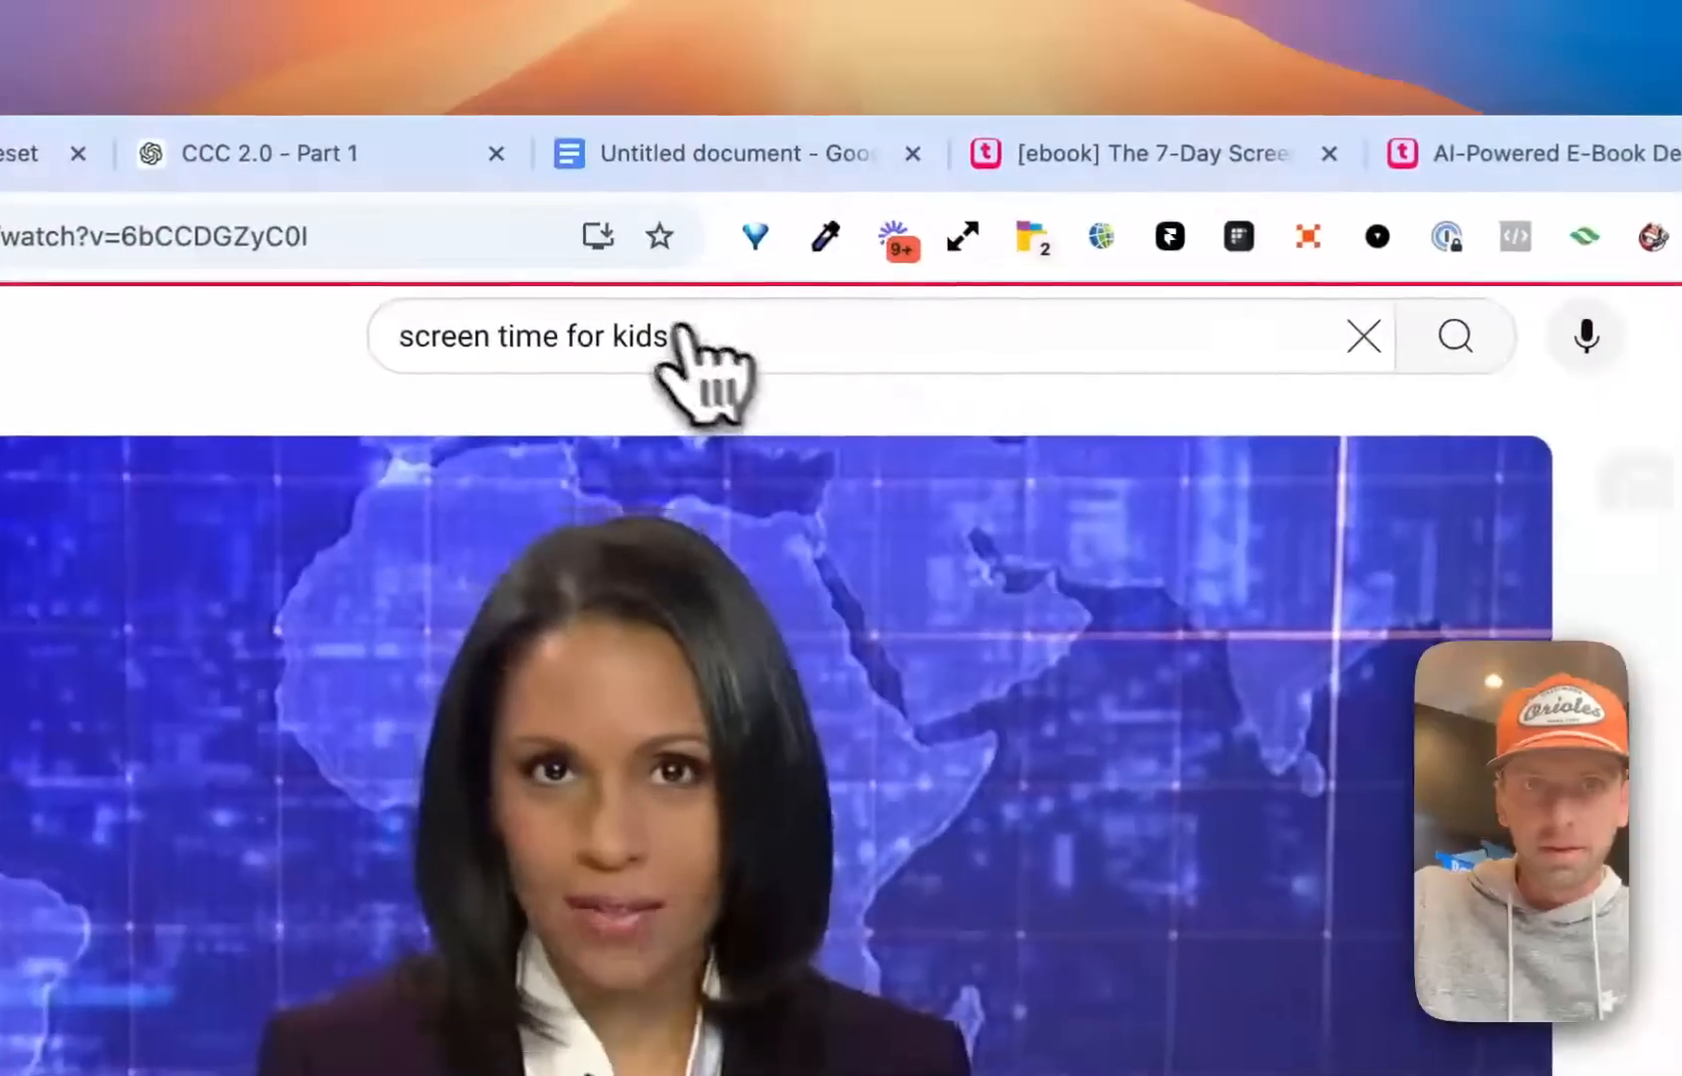
Copy the ABC News video's YouTube address and embed the video in the empty block ending The Art and Science of Screen Time page
click(534, 176)
key(super+c)
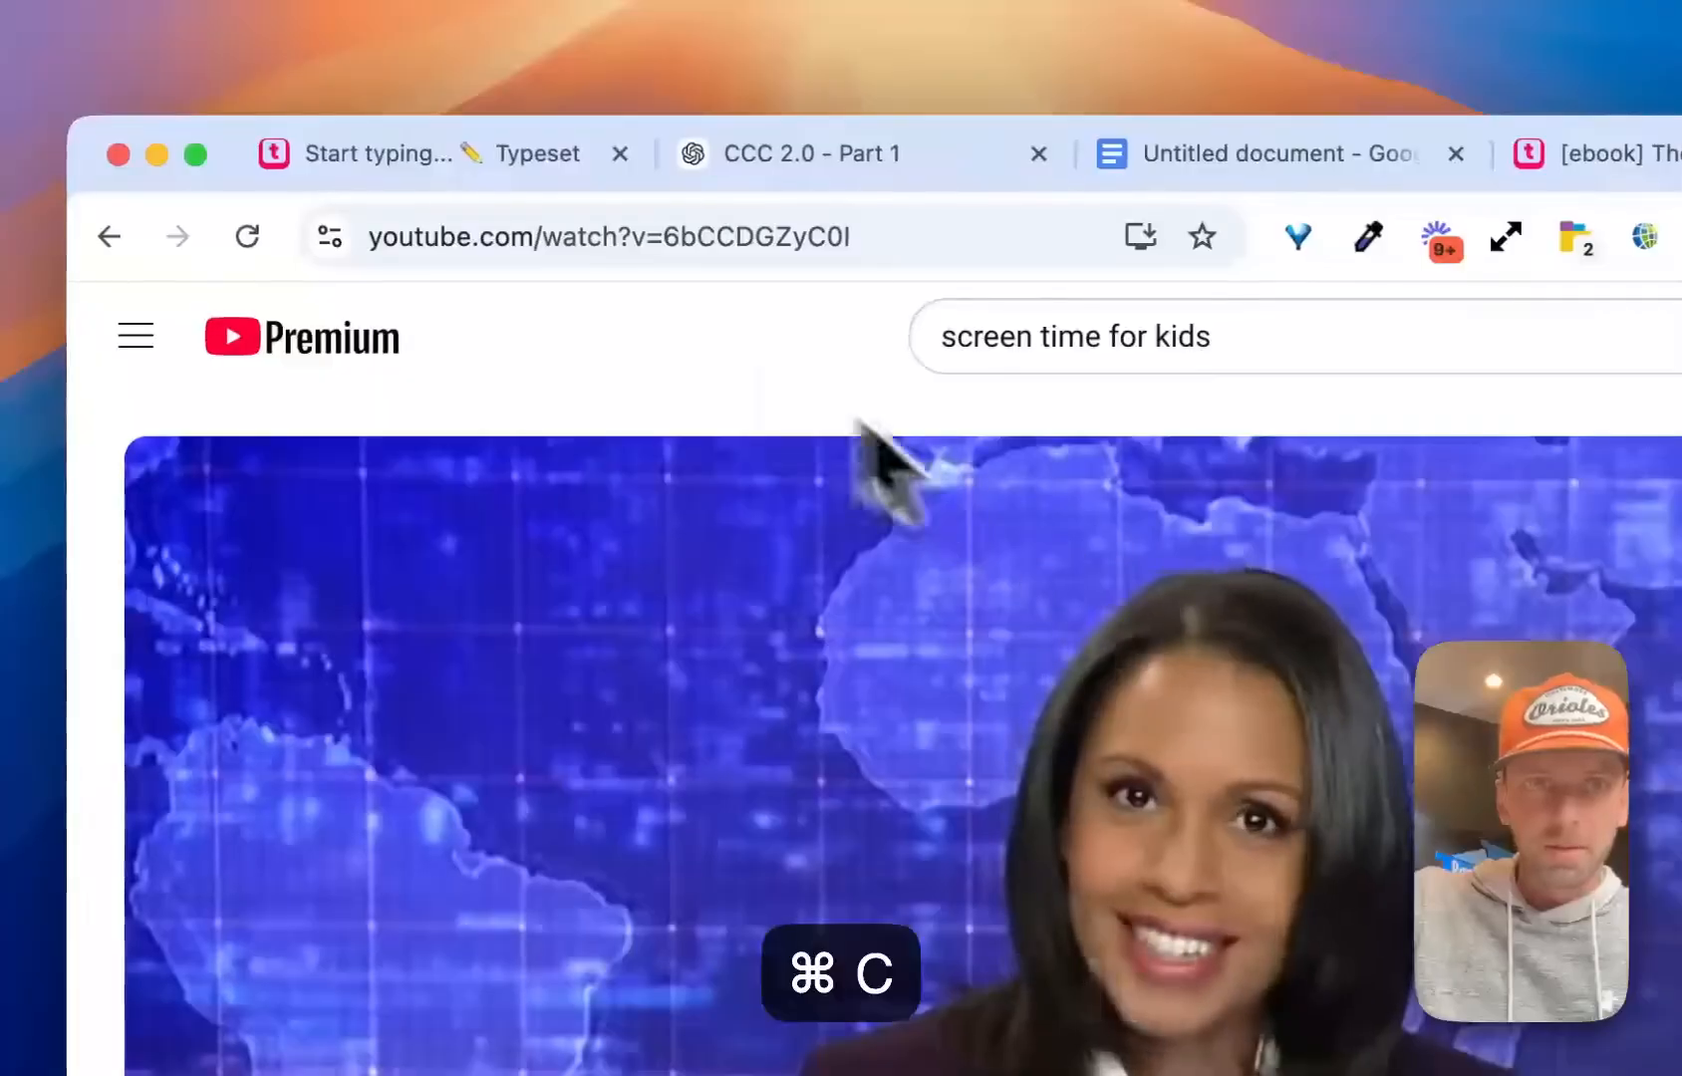
click(366, 152)
key(super+v)
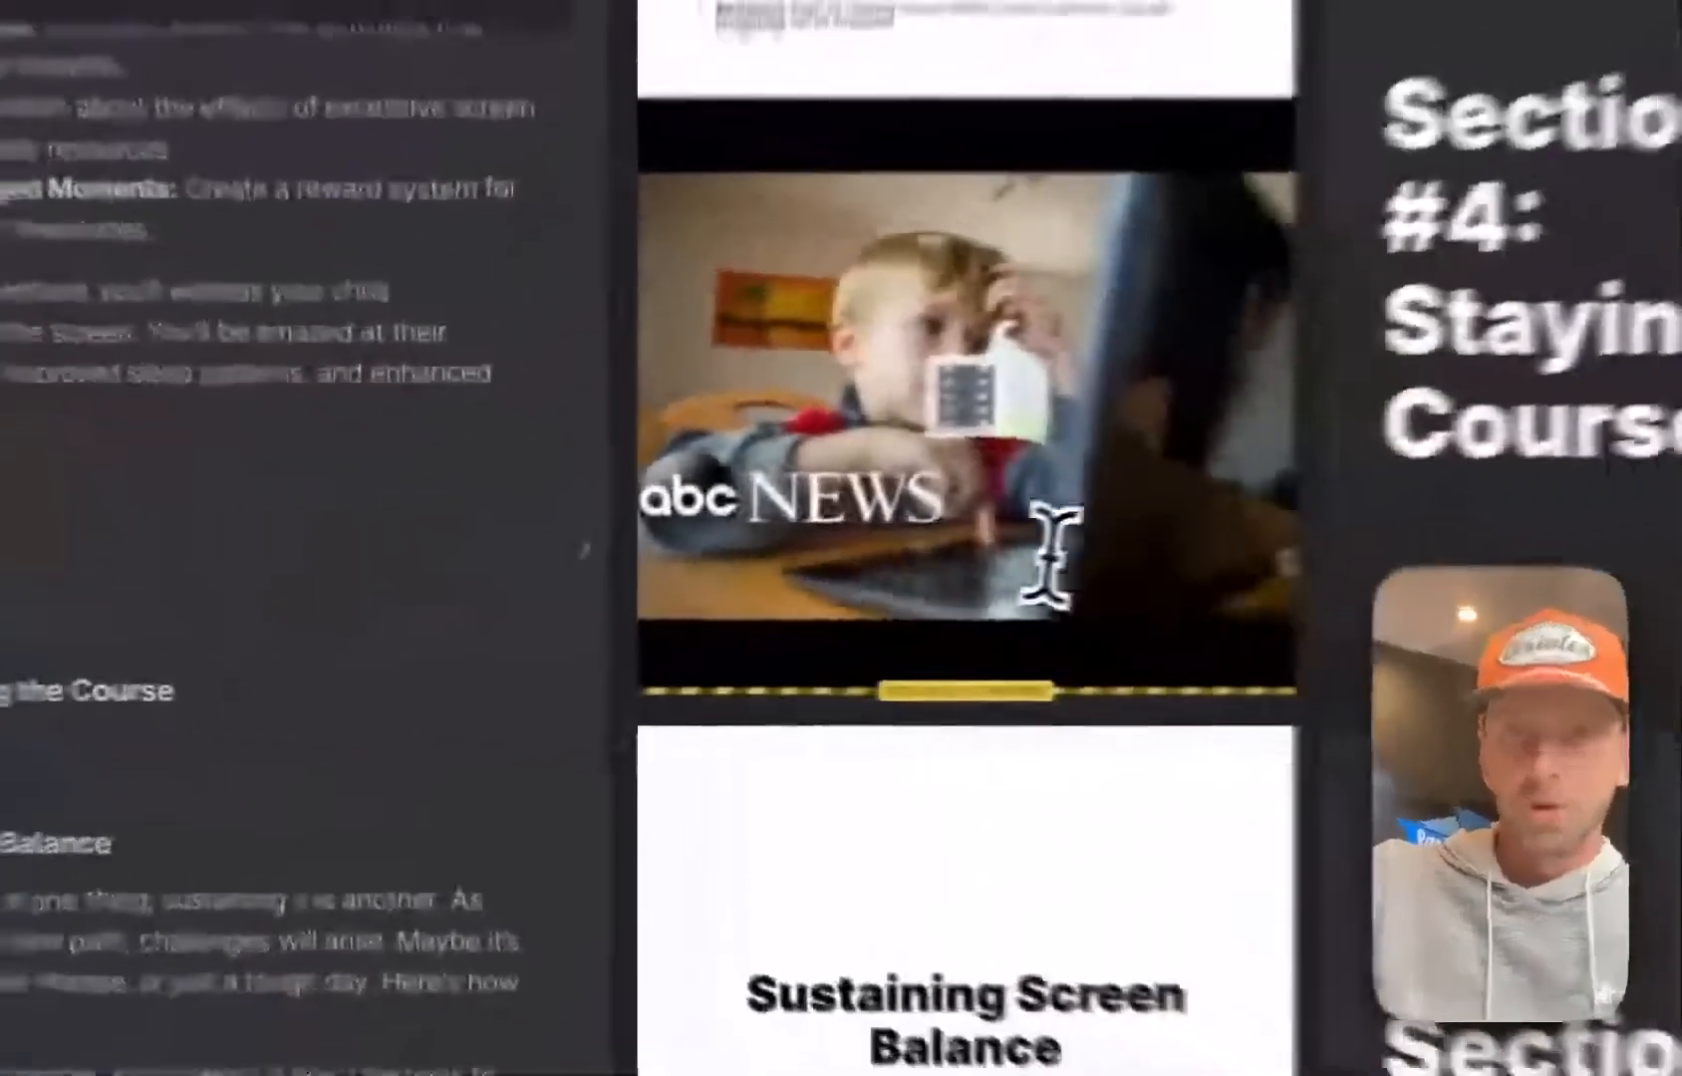
Apply the layout with left-aligned title and numbered list above an inset video to The Art and Science of Screen Time page
scroll(593, 619, up, 5)
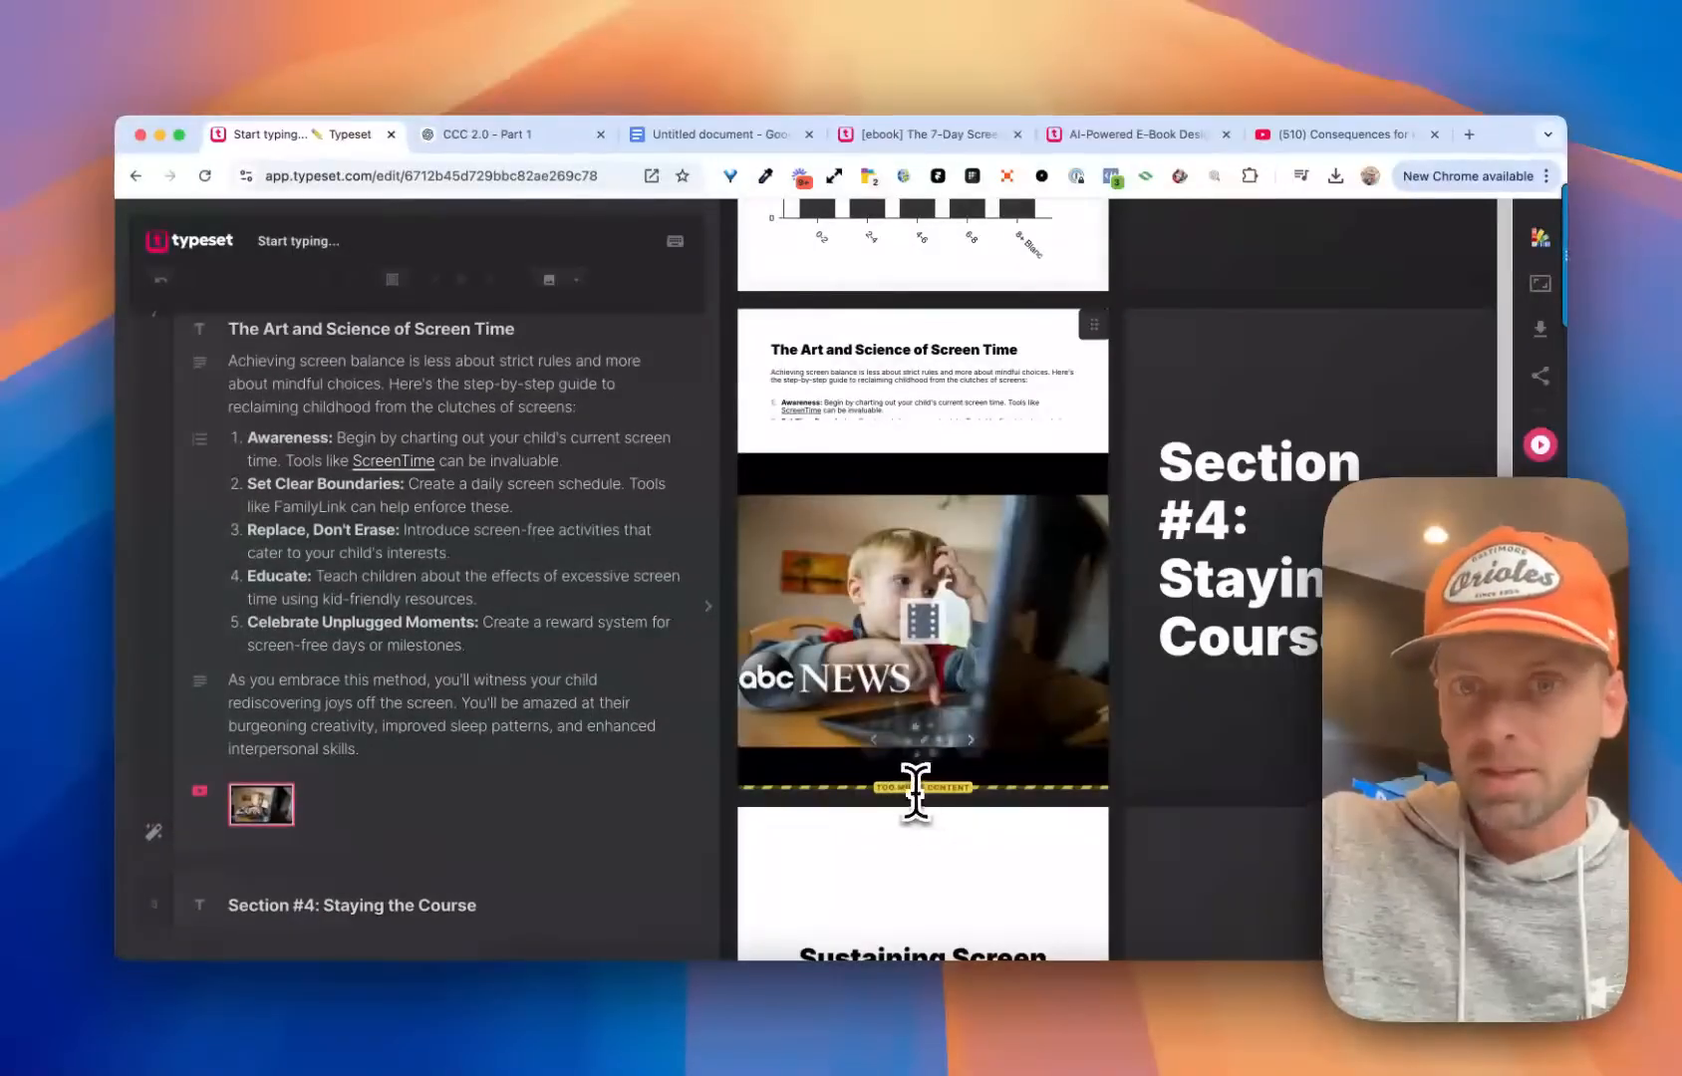
scroll(547, 633, down, 2)
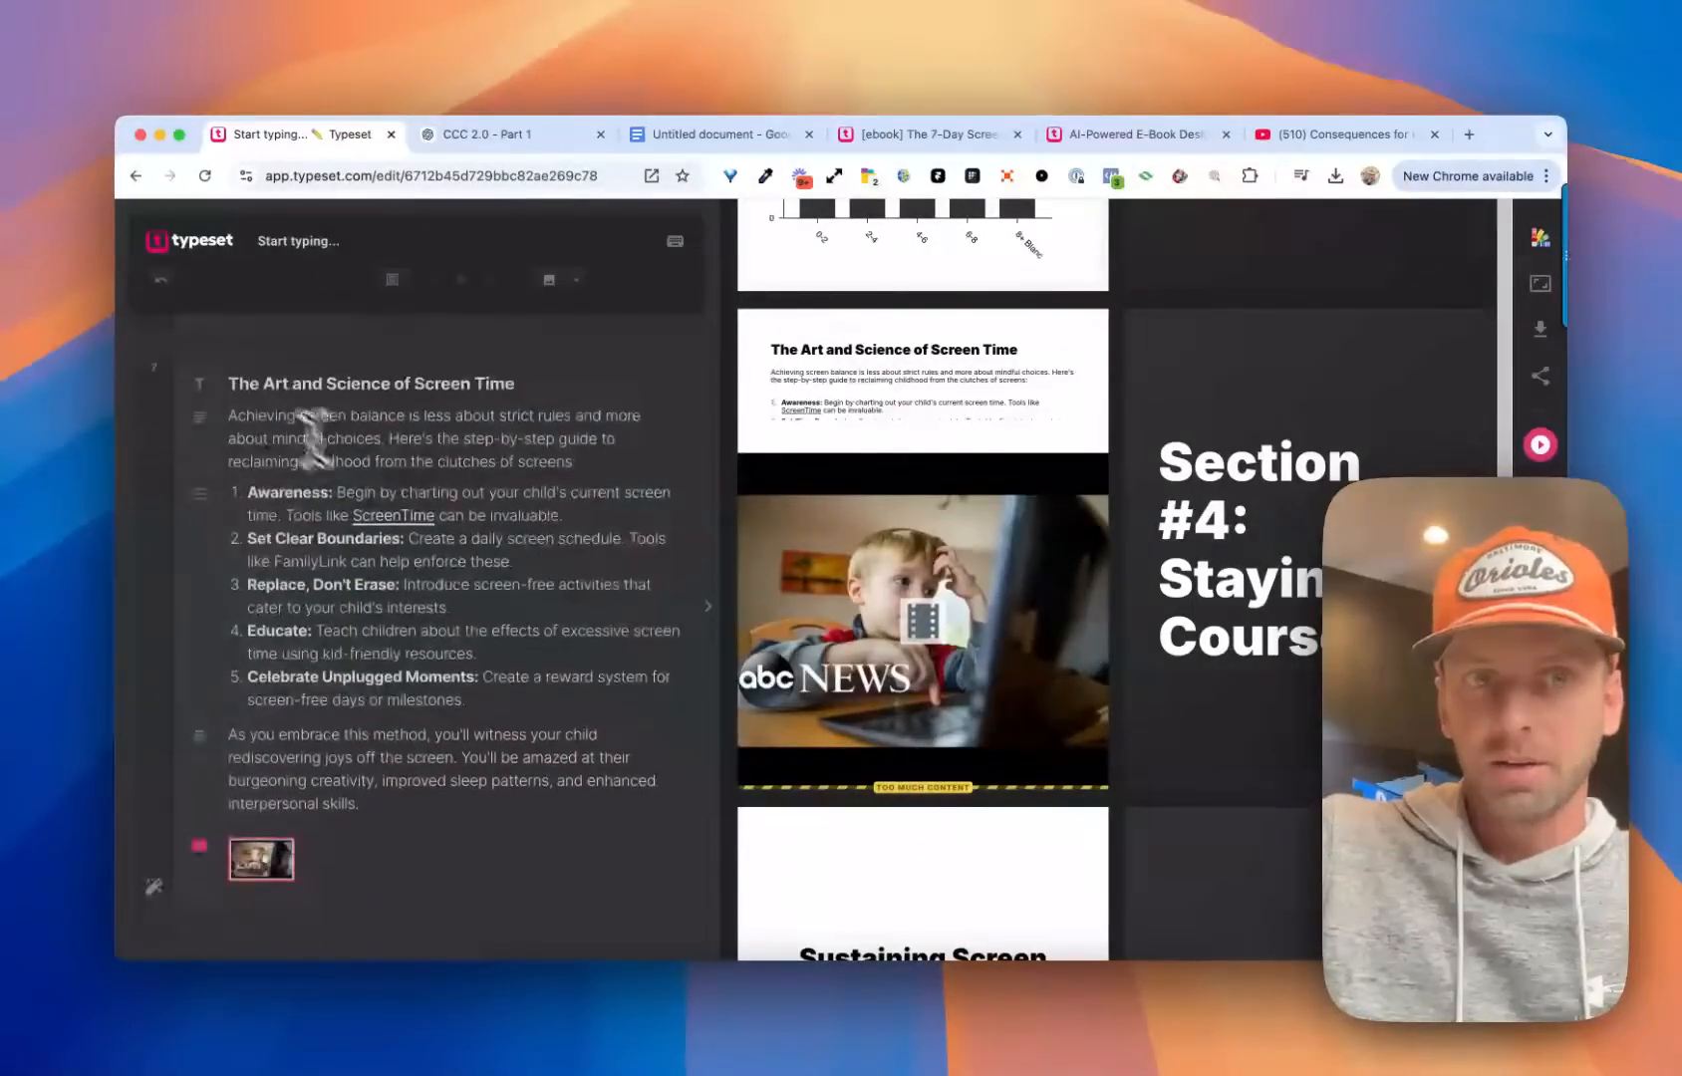
scroll(368, 628, down, 4)
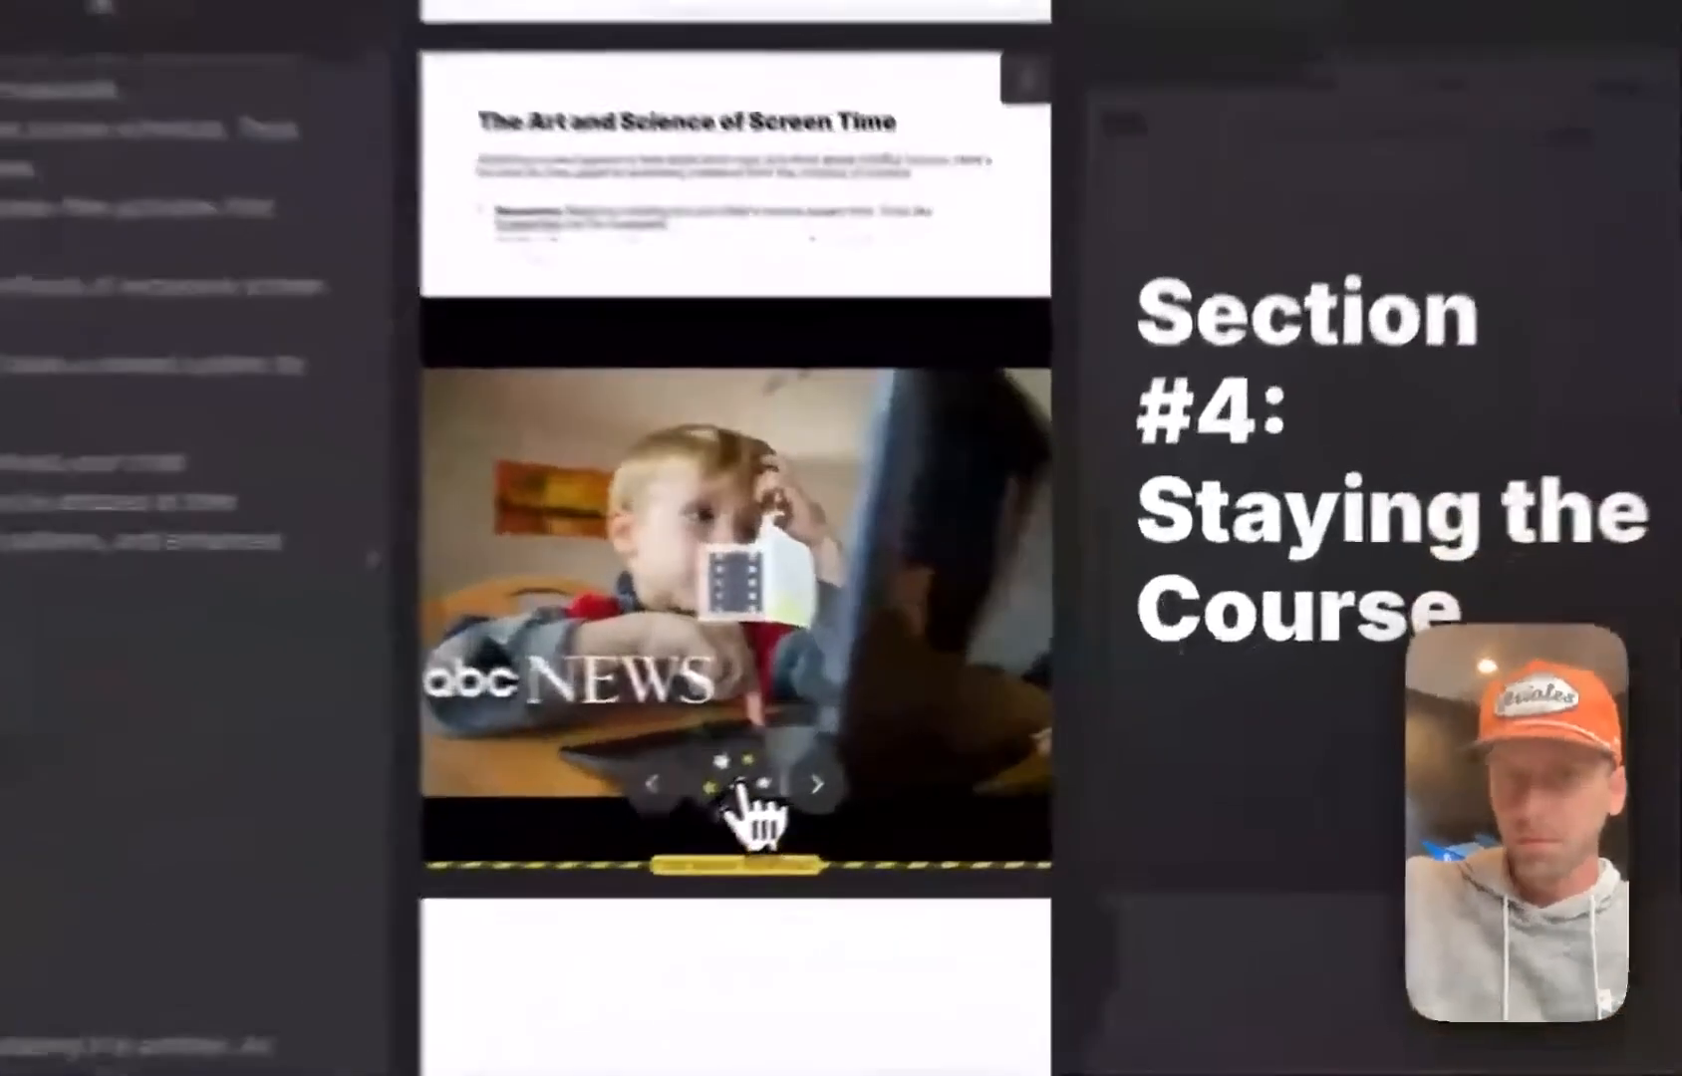
click(937, 747)
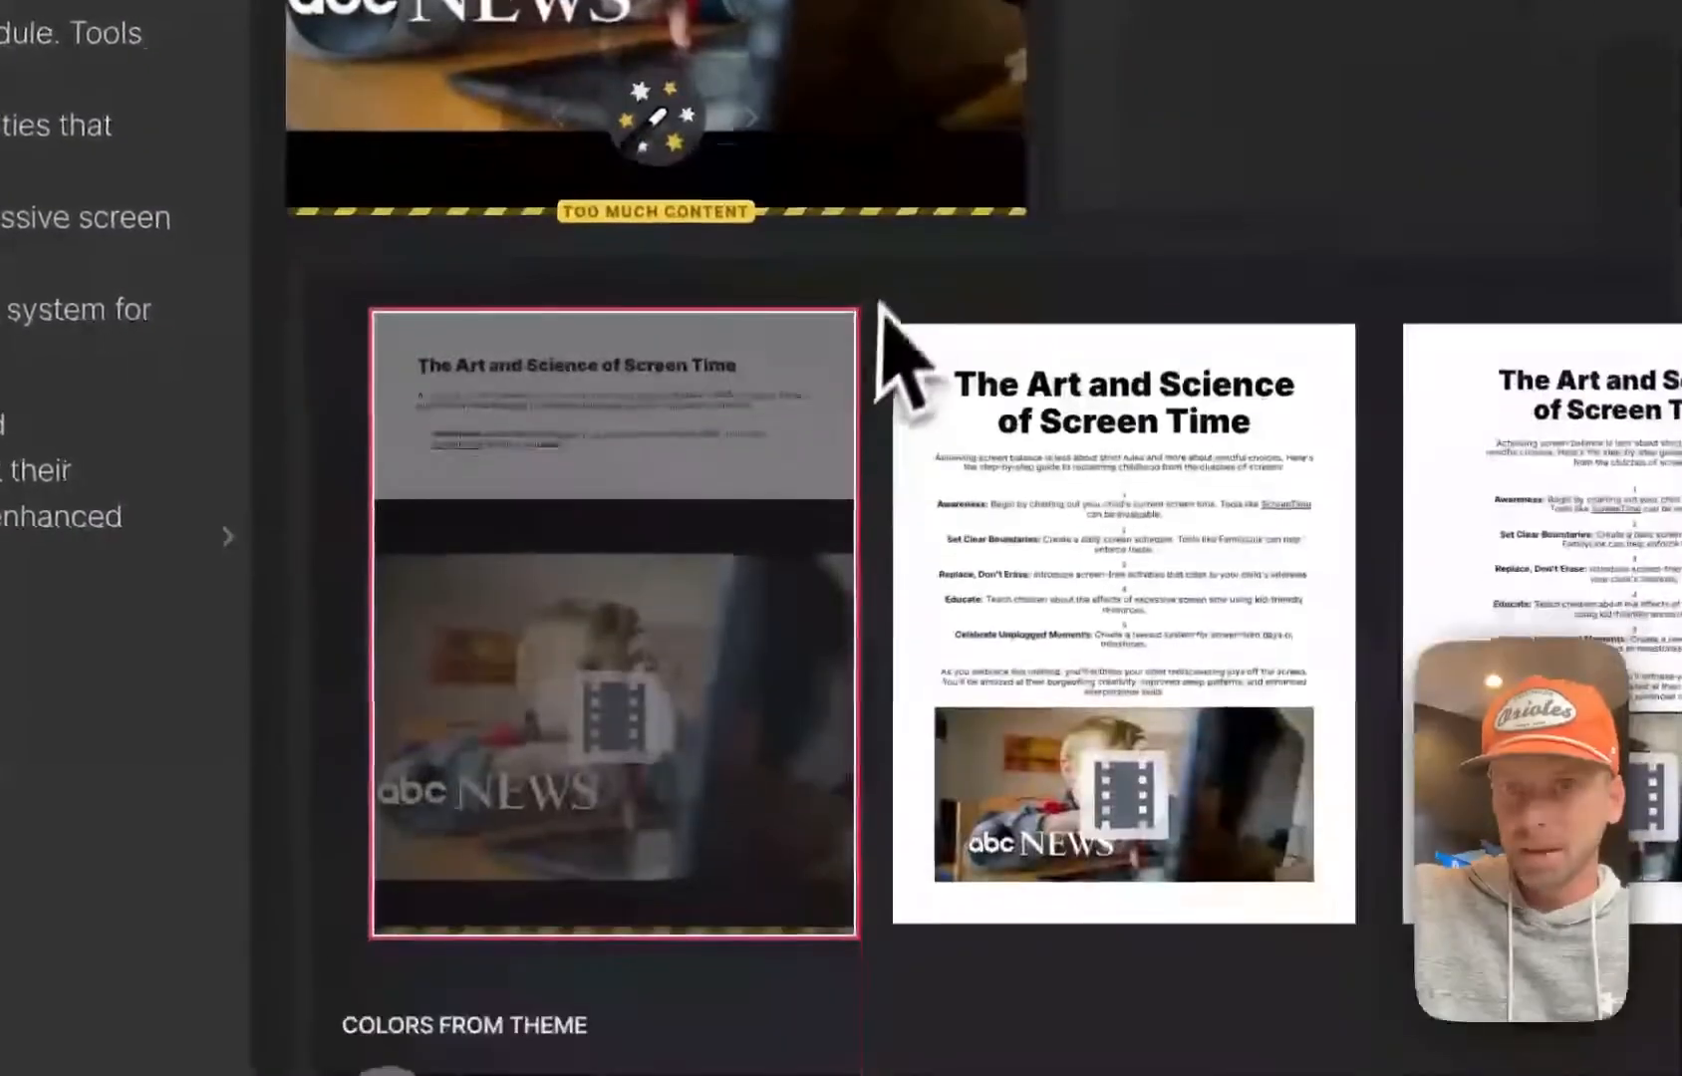
scroll(867, 598, right, 5)
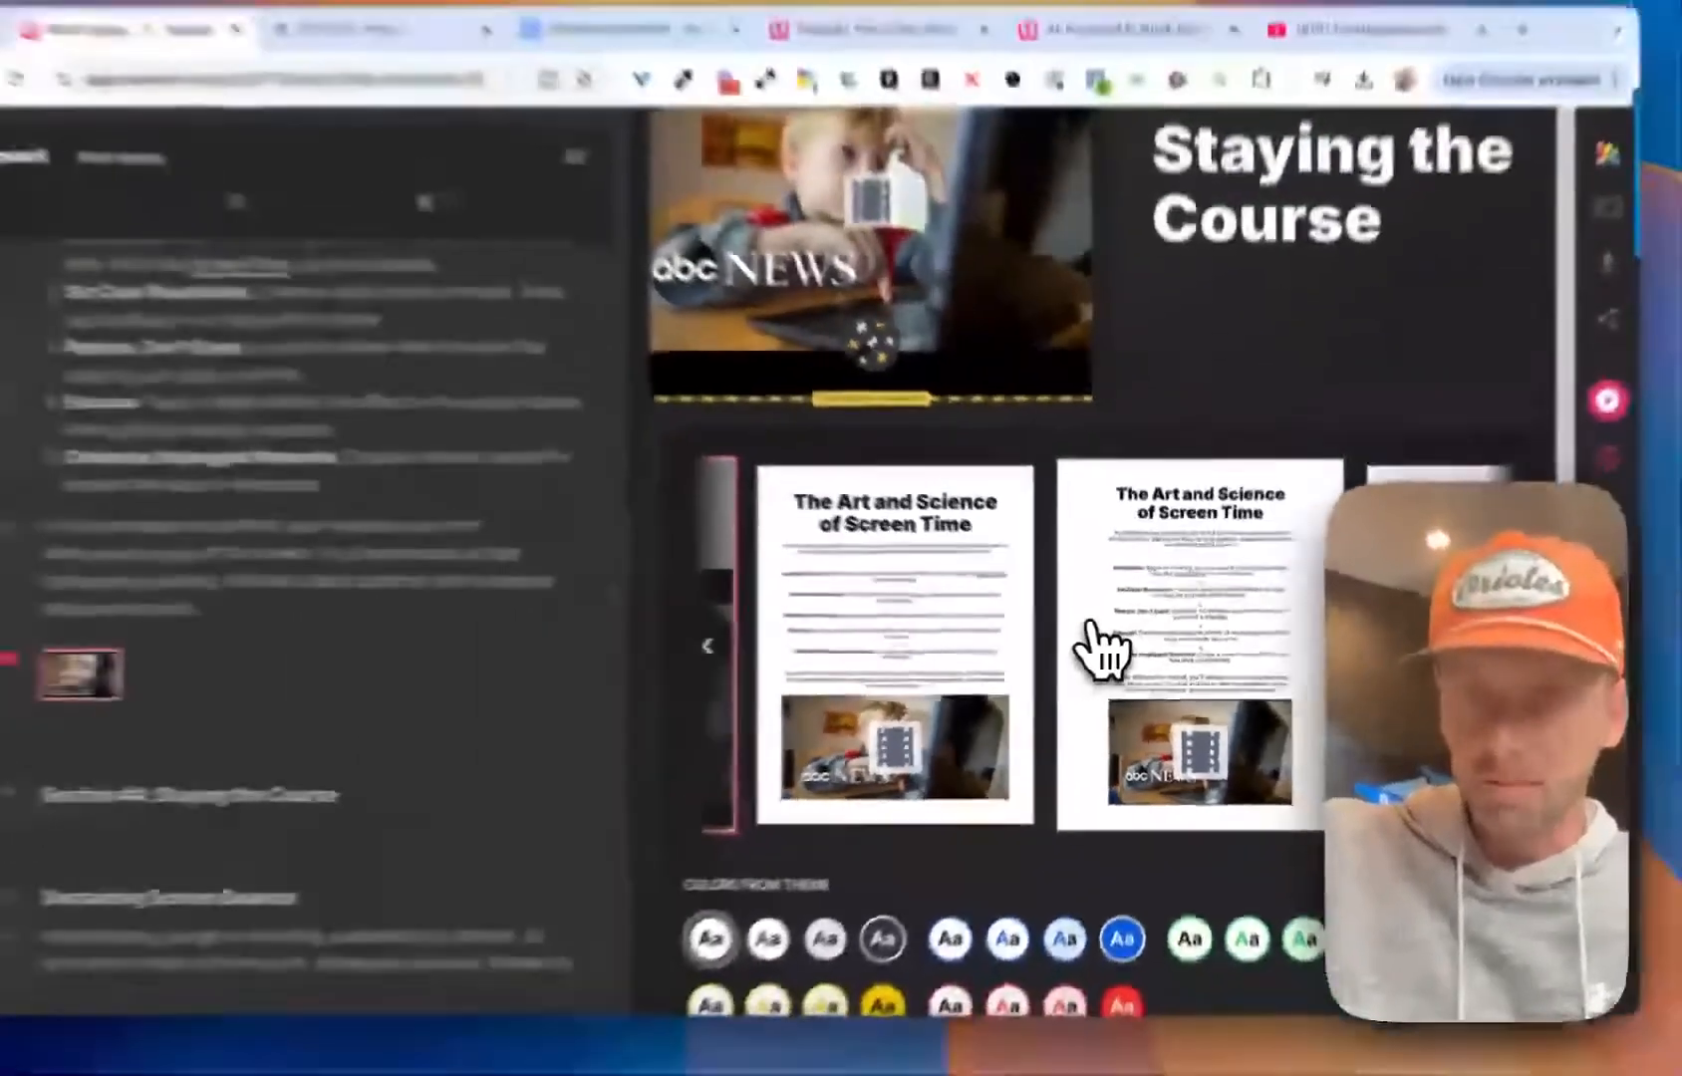
scroll(1105, 634, right, 3)
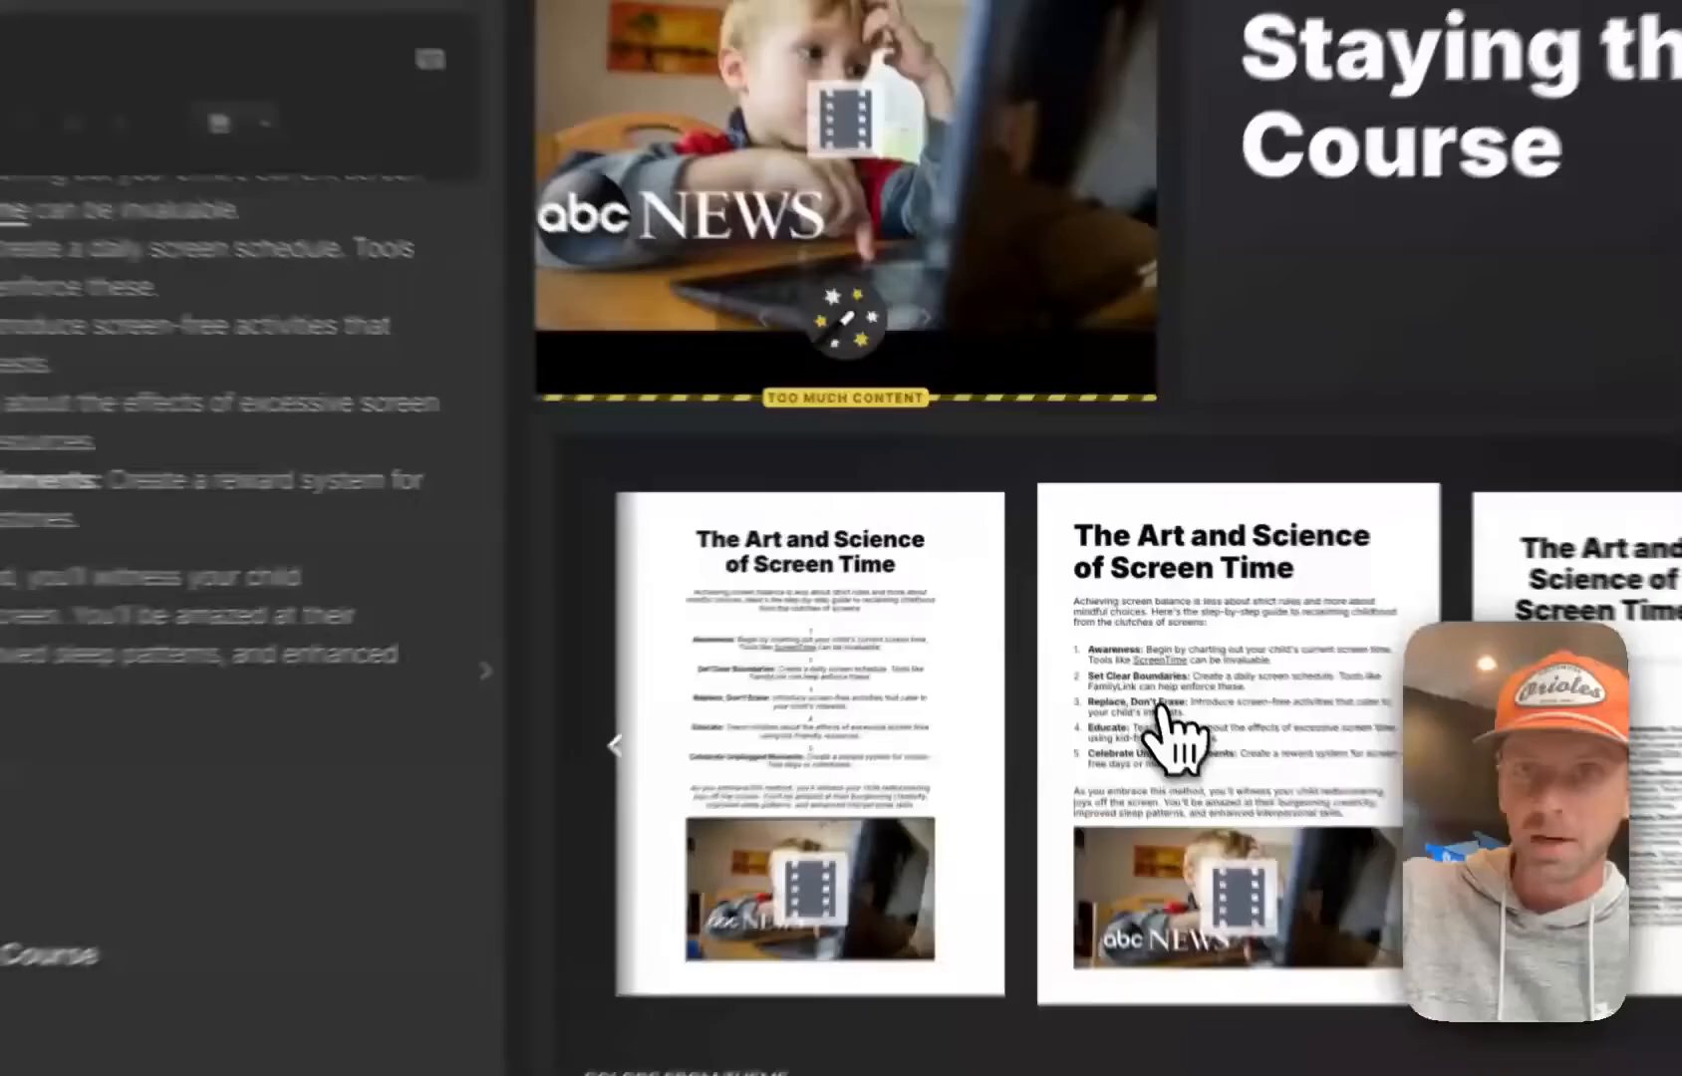
click(1096, 643)
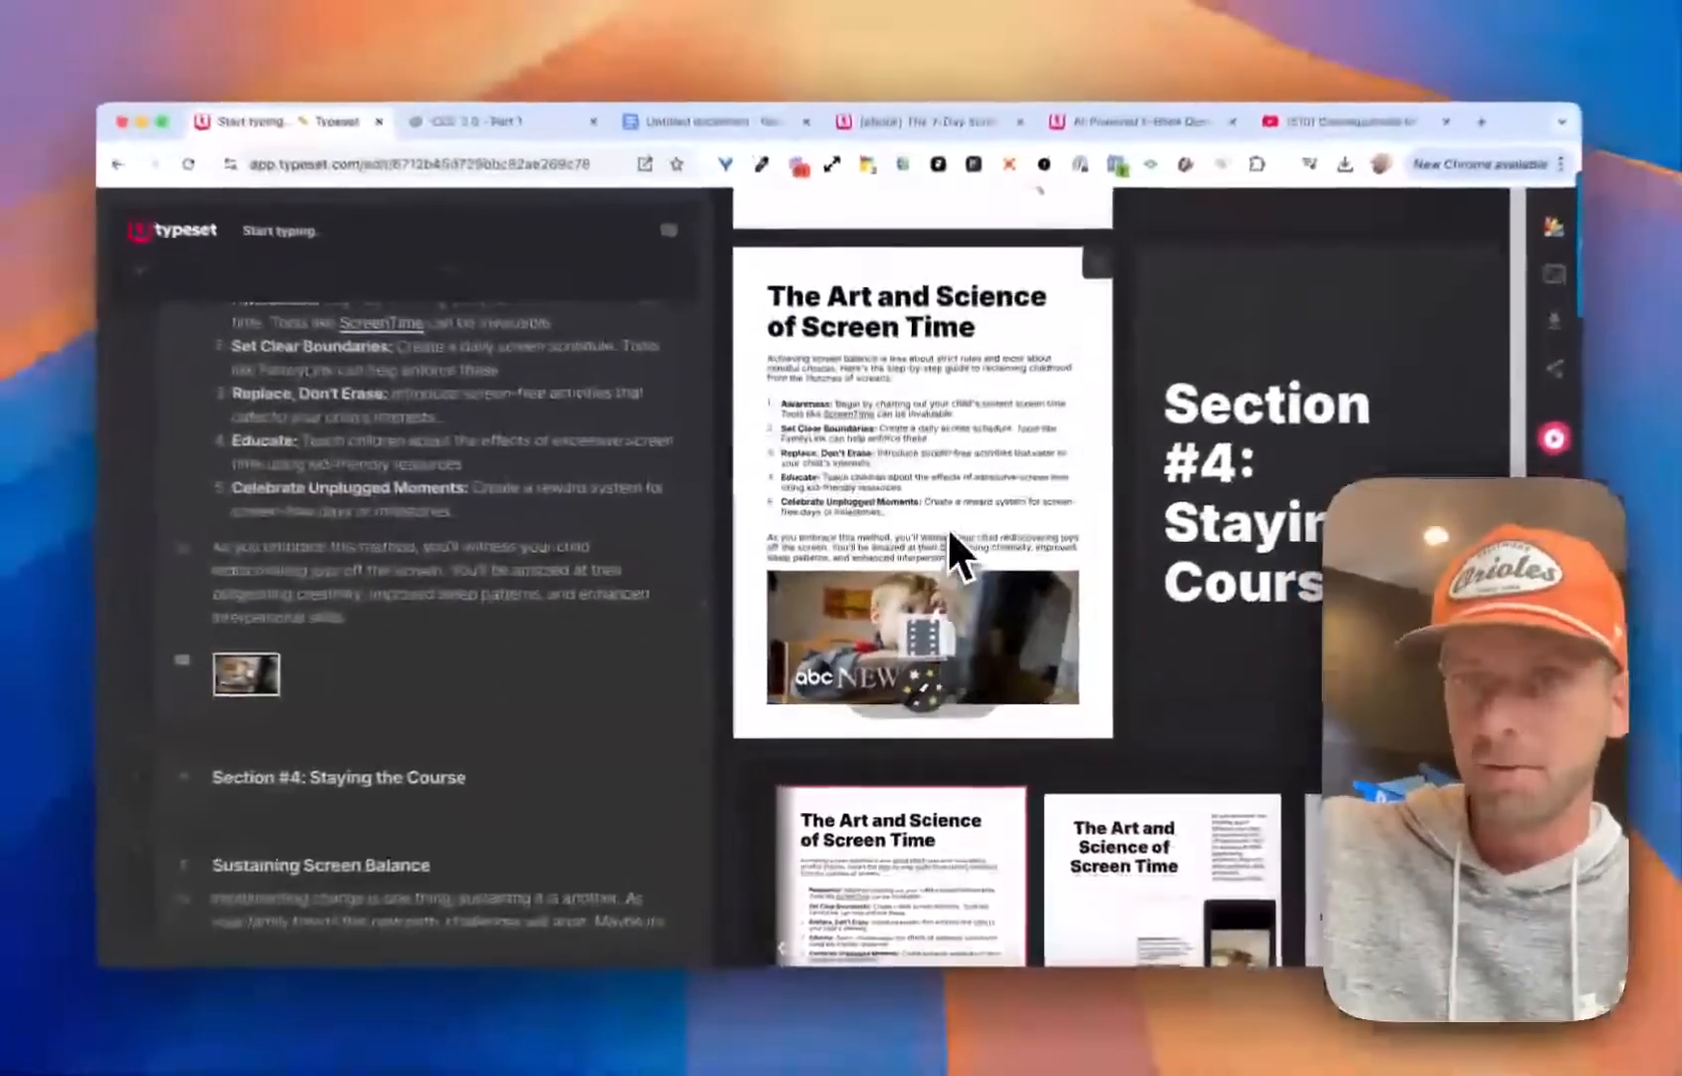
scroll(507, 548, up, 1)
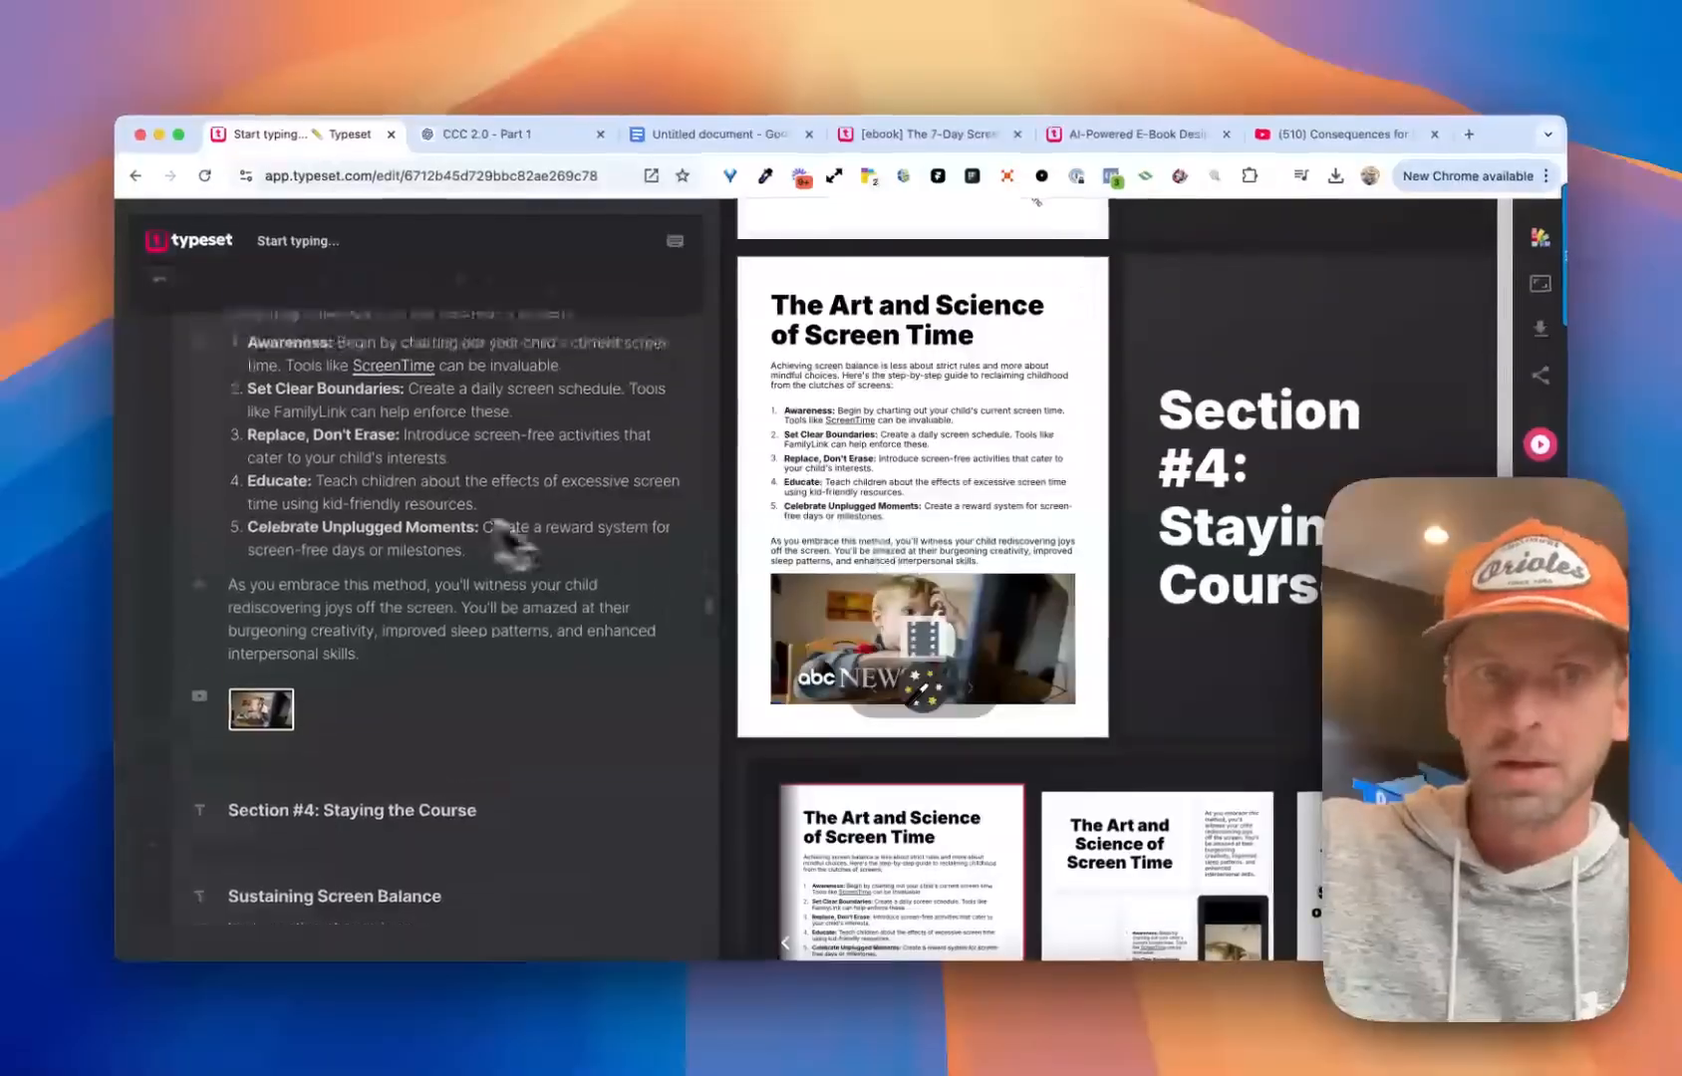
scroll(772, 429, up, 1)
scroll(825, 478, up, 1)
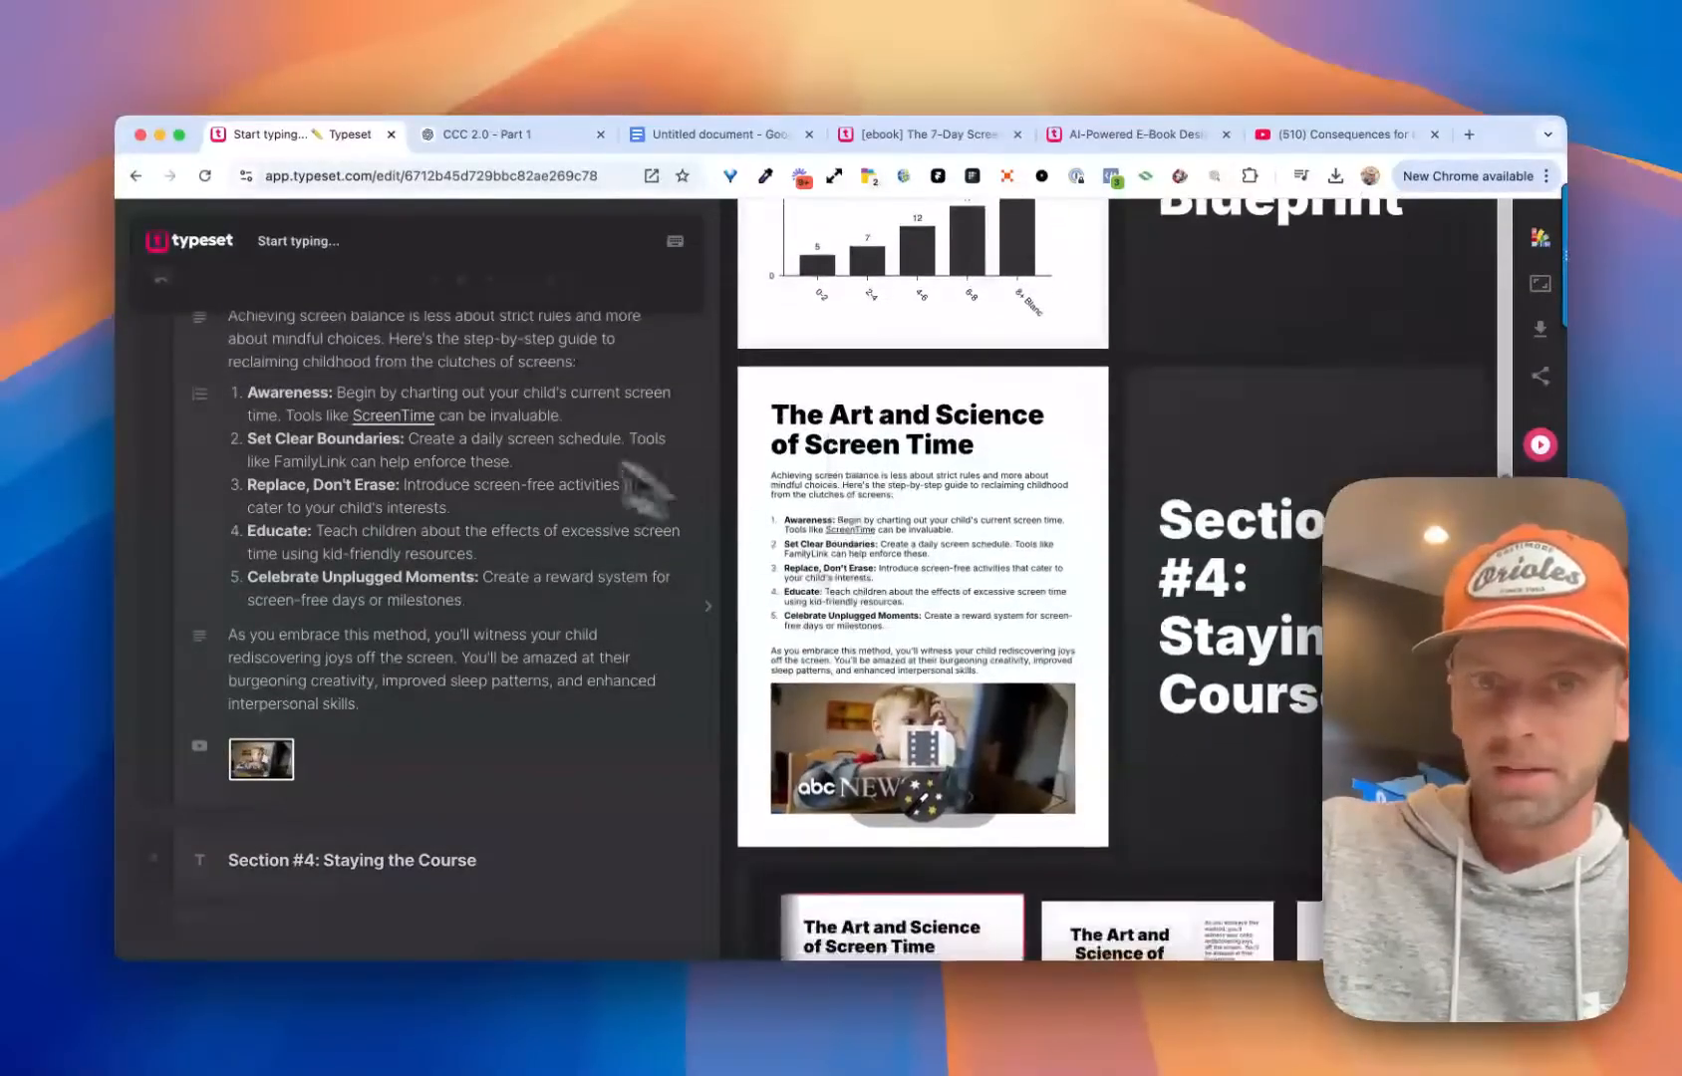
scroll(469, 412, up, 2)
scroll(847, 533, down, 2)
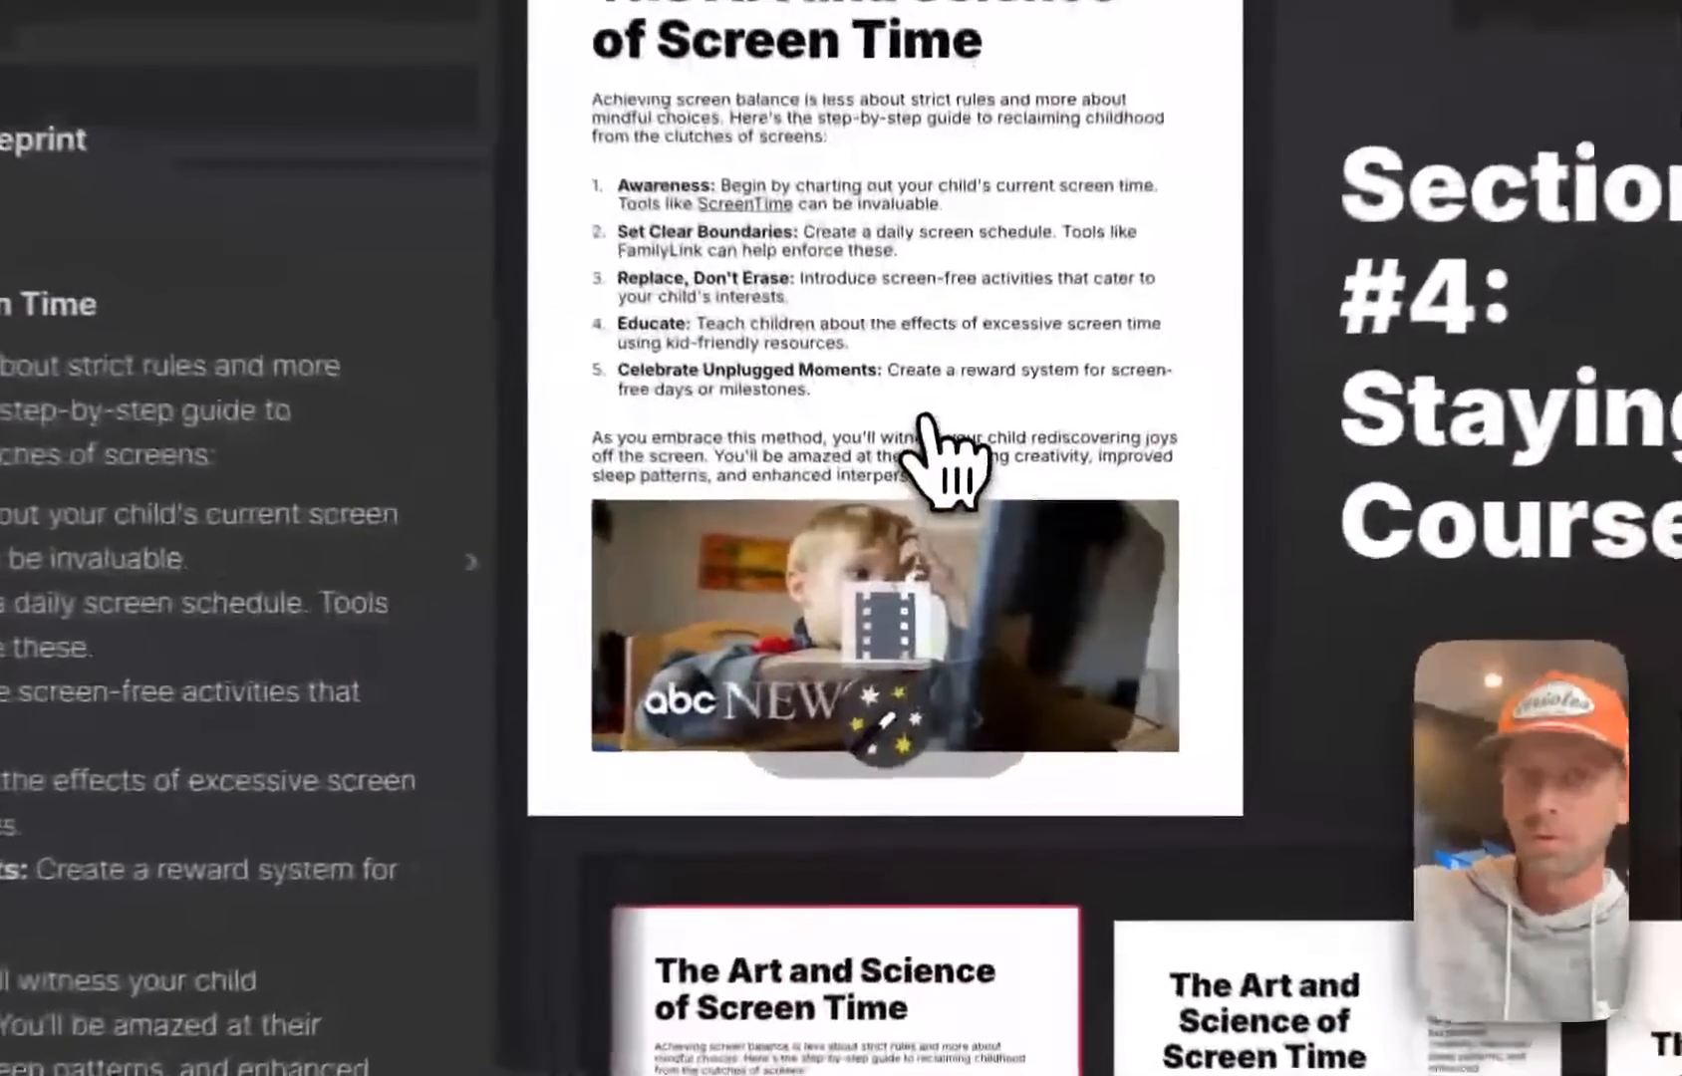
click(888, 737)
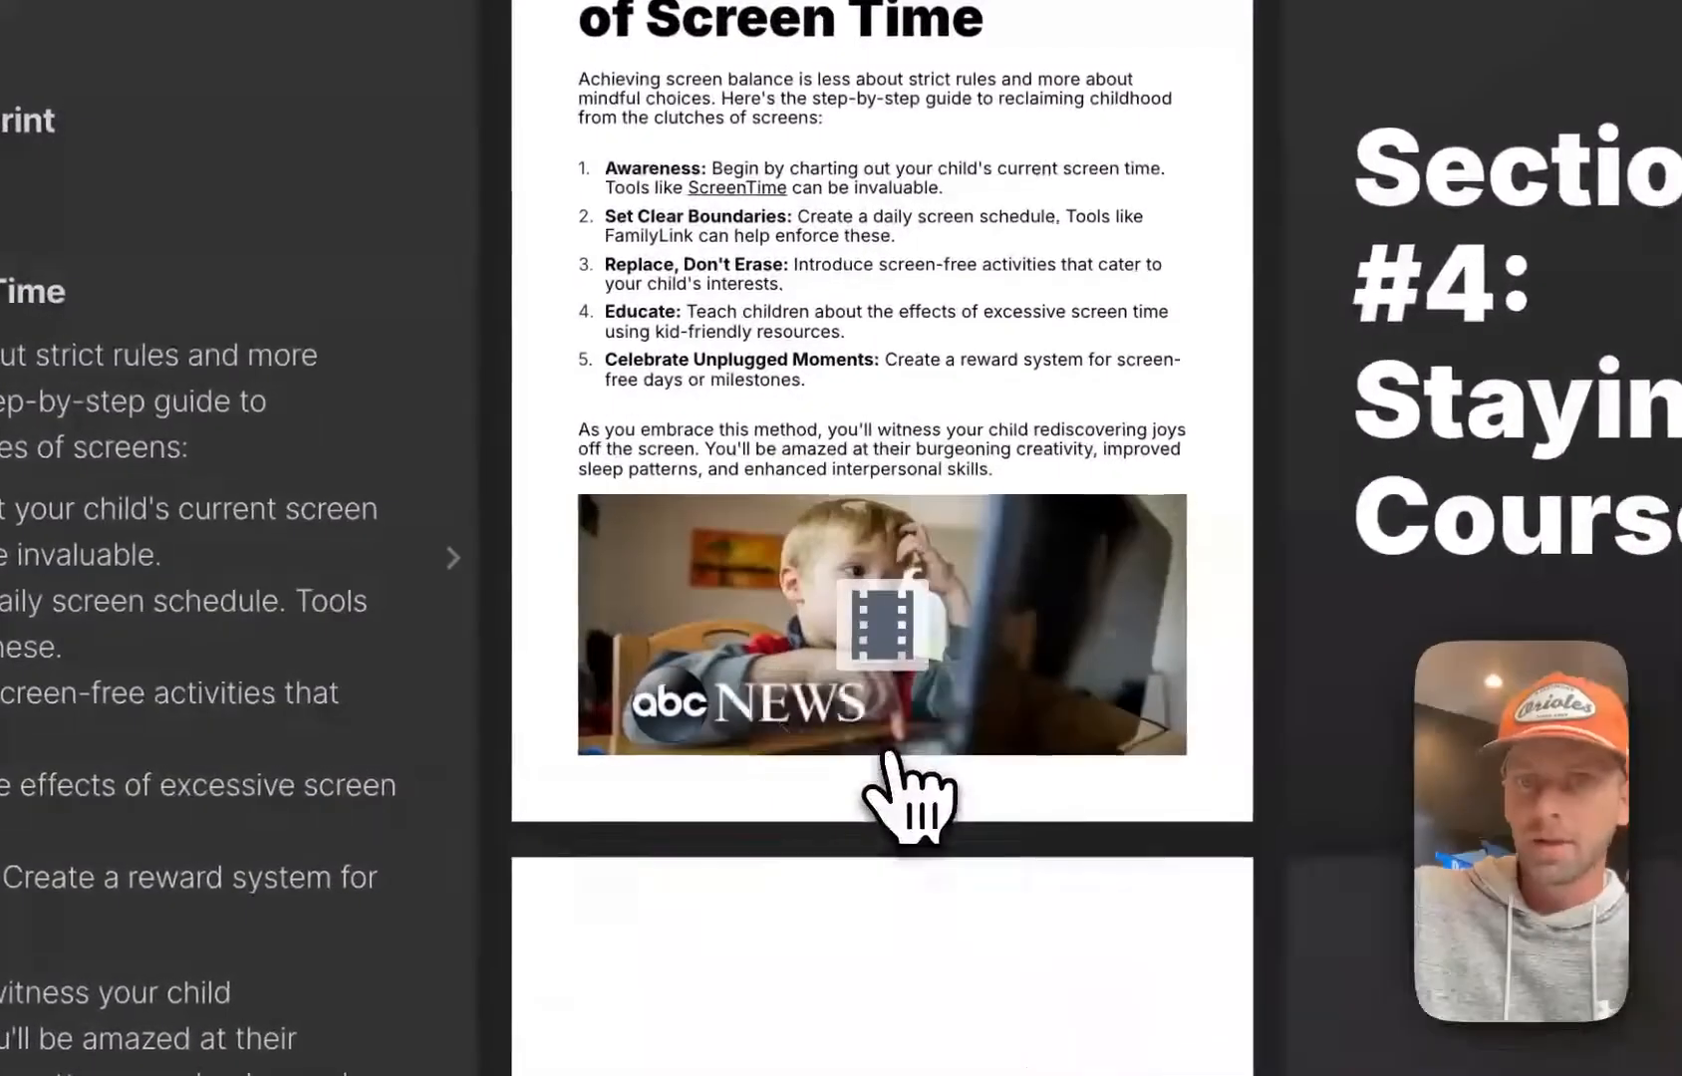
Review the page designs from the cover through Section #5 to find a section page that still needs styling
scroll(963, 366, down, 2)
scroll(937, 334, up, 1)
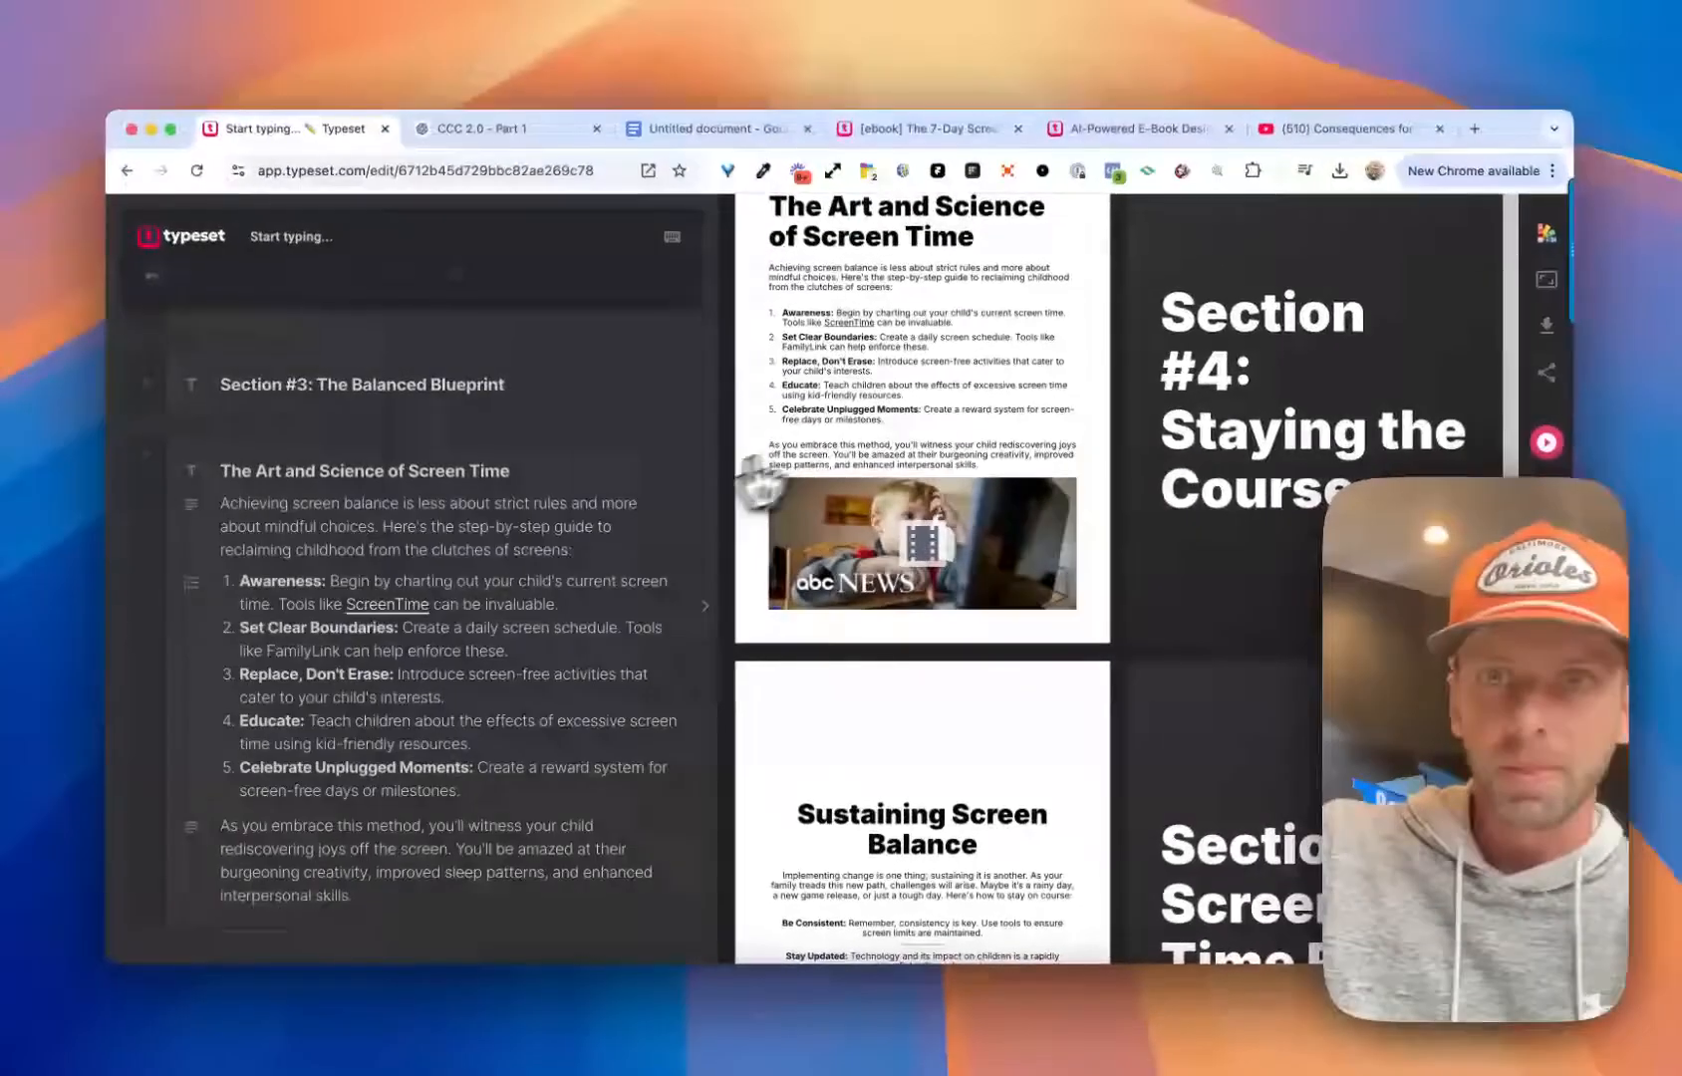
scroll(677, 302, down, 3)
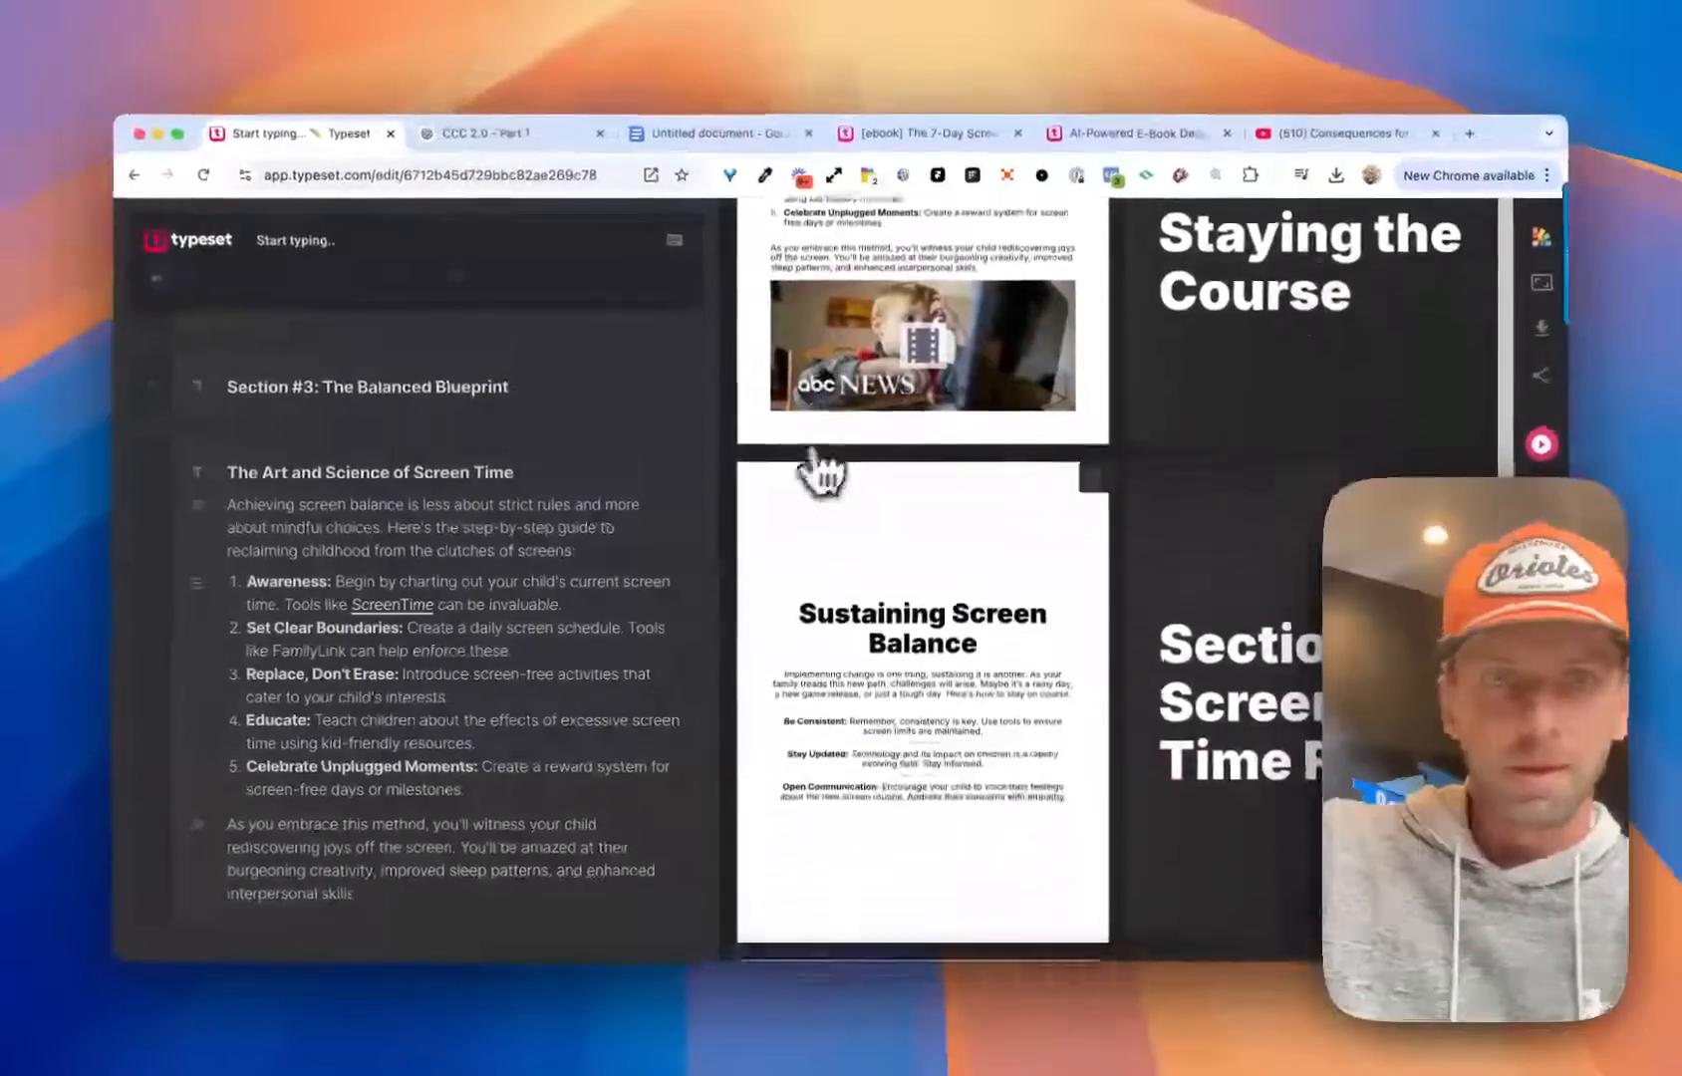
scroll(271, 419, down, 3)
scroll(939, 581, down, 3)
scroll(488, 525, down, 5)
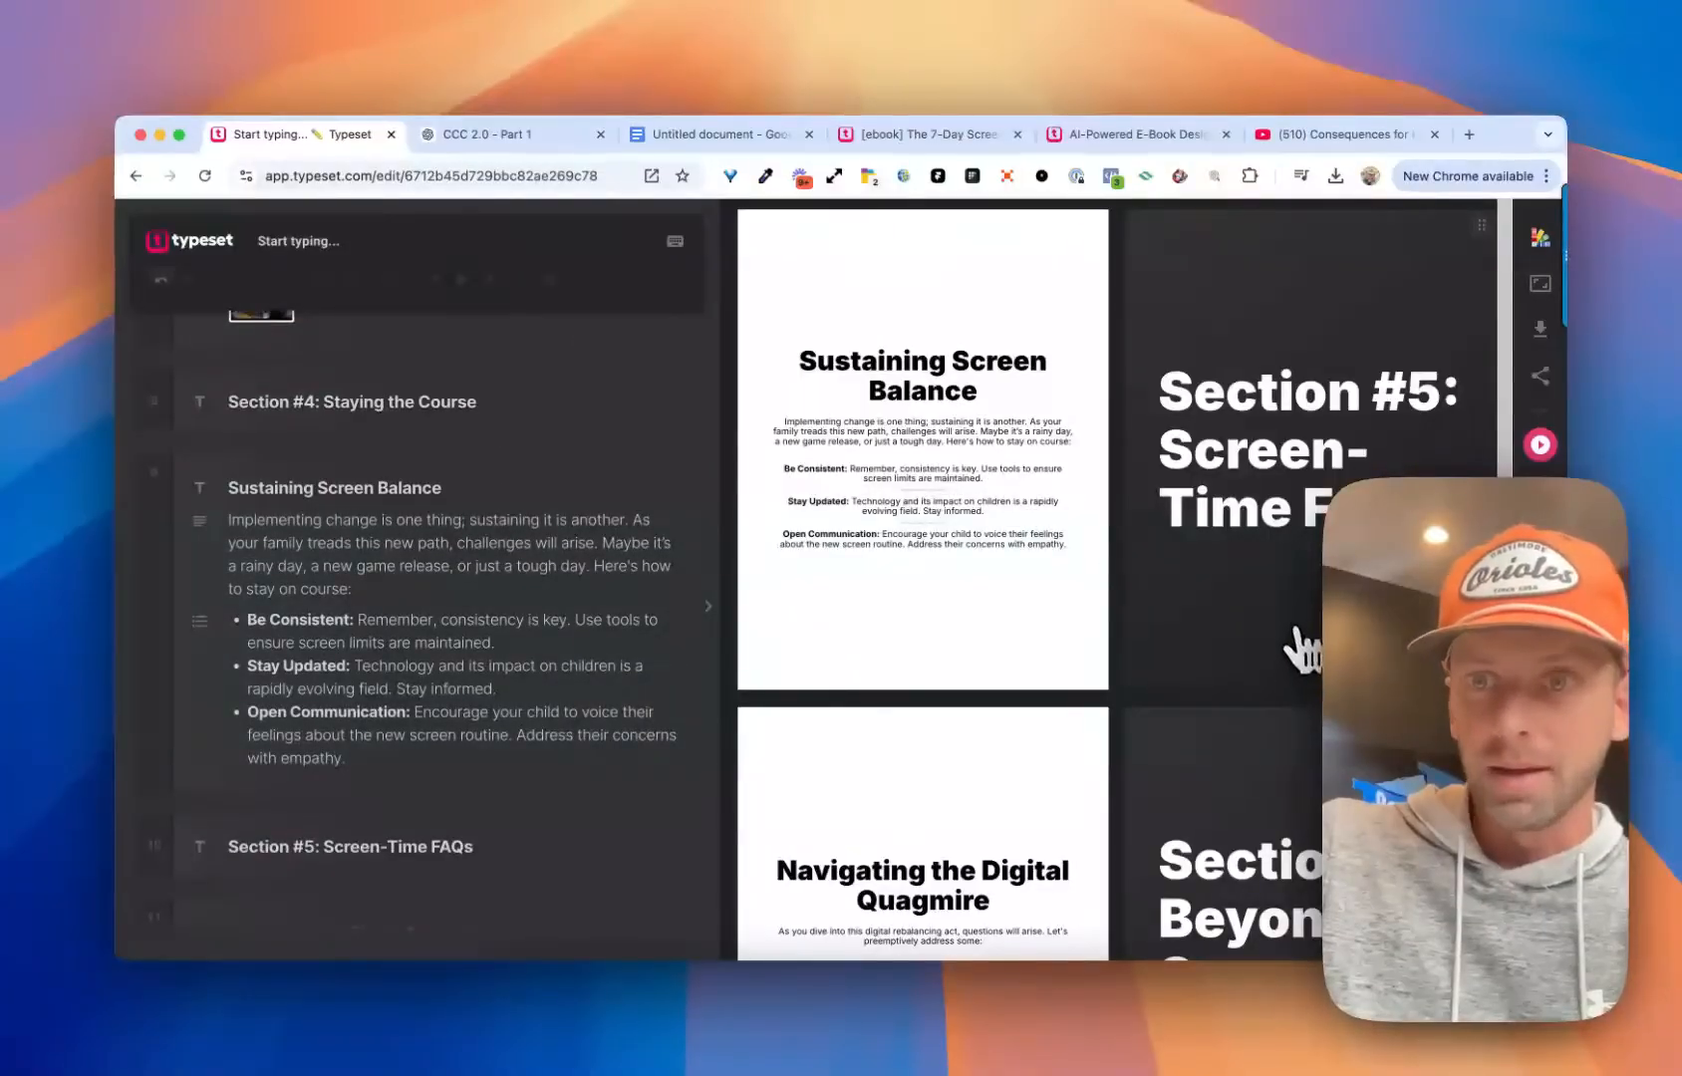
scroll(1310, 658, up, 10)
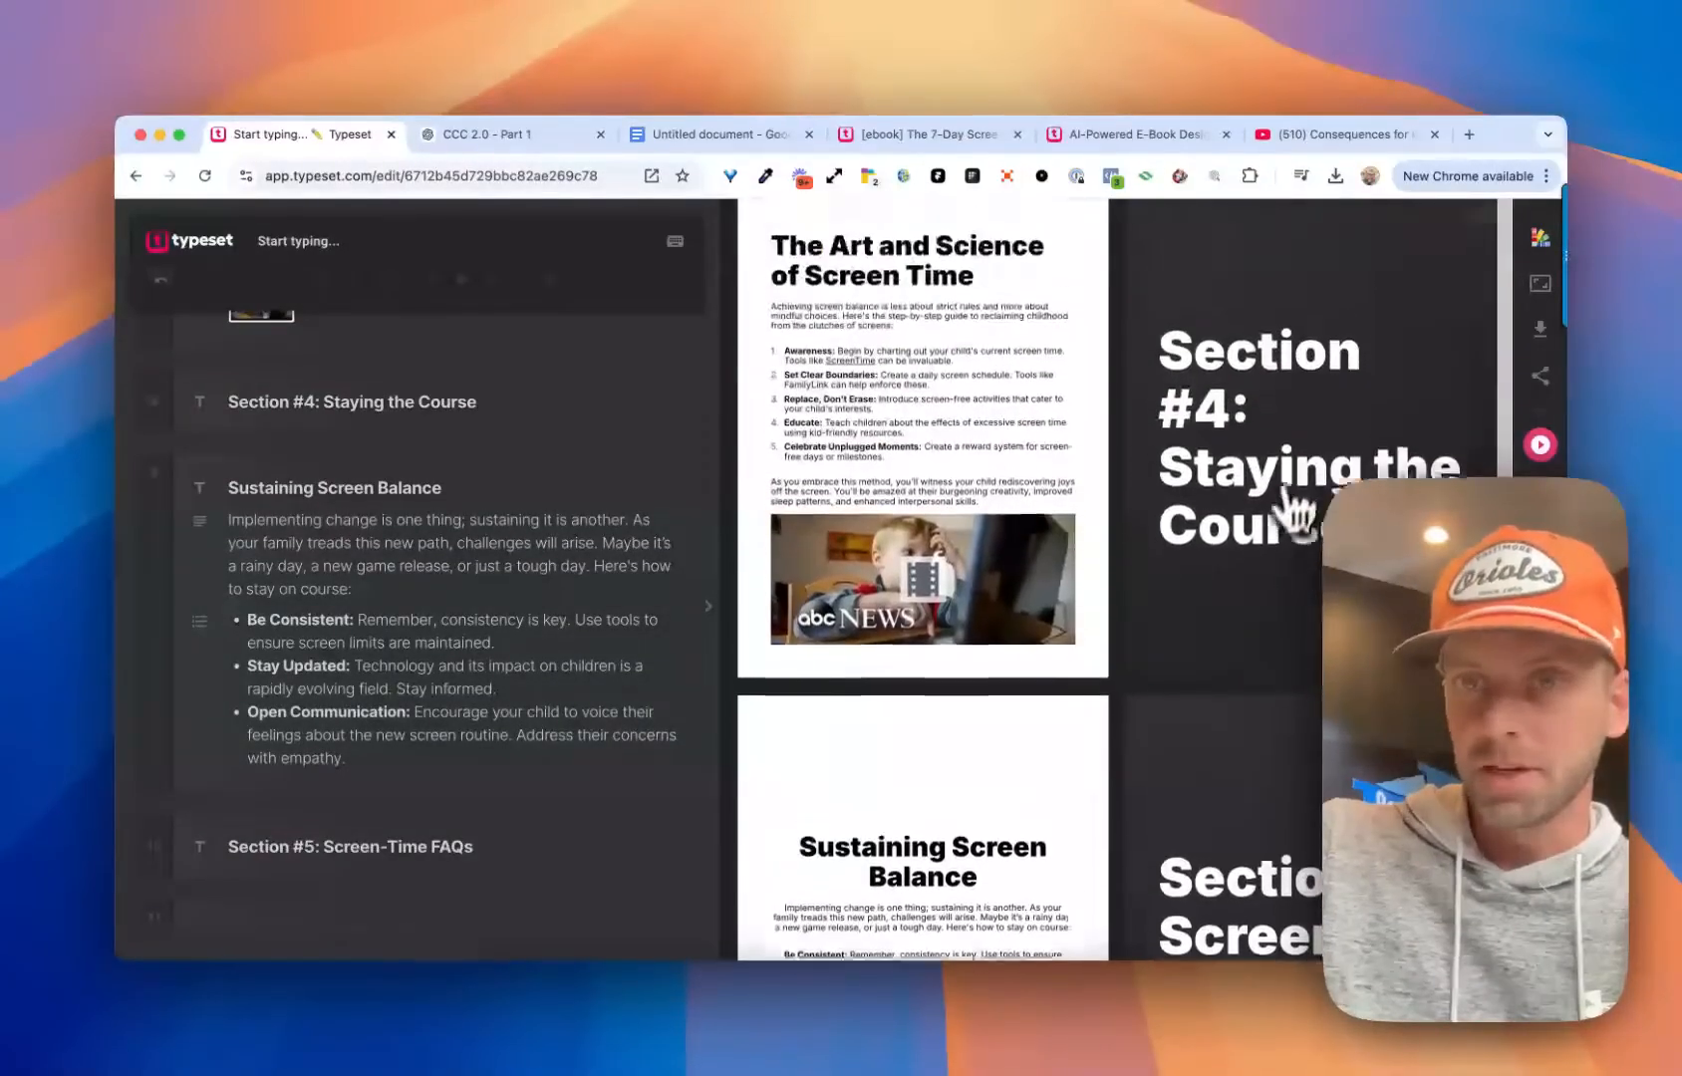
scroll(1272, 563, up, 3)
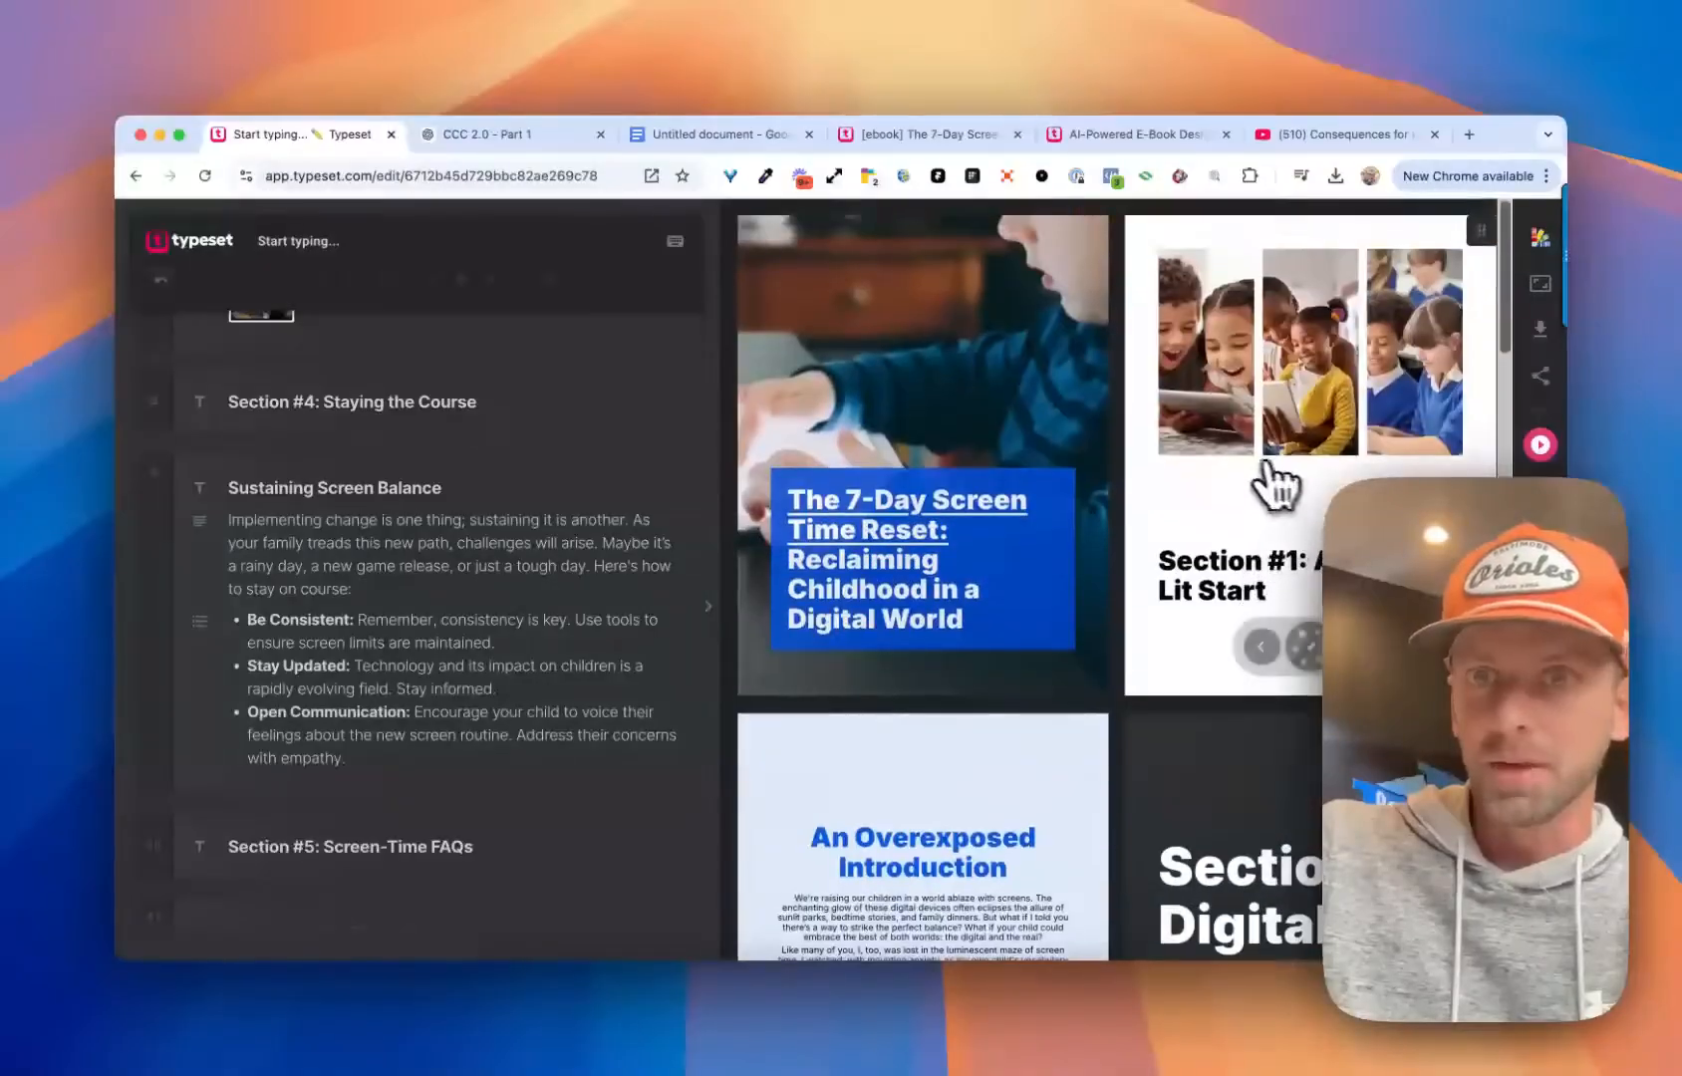
scroll(1295, 423, down, 6)
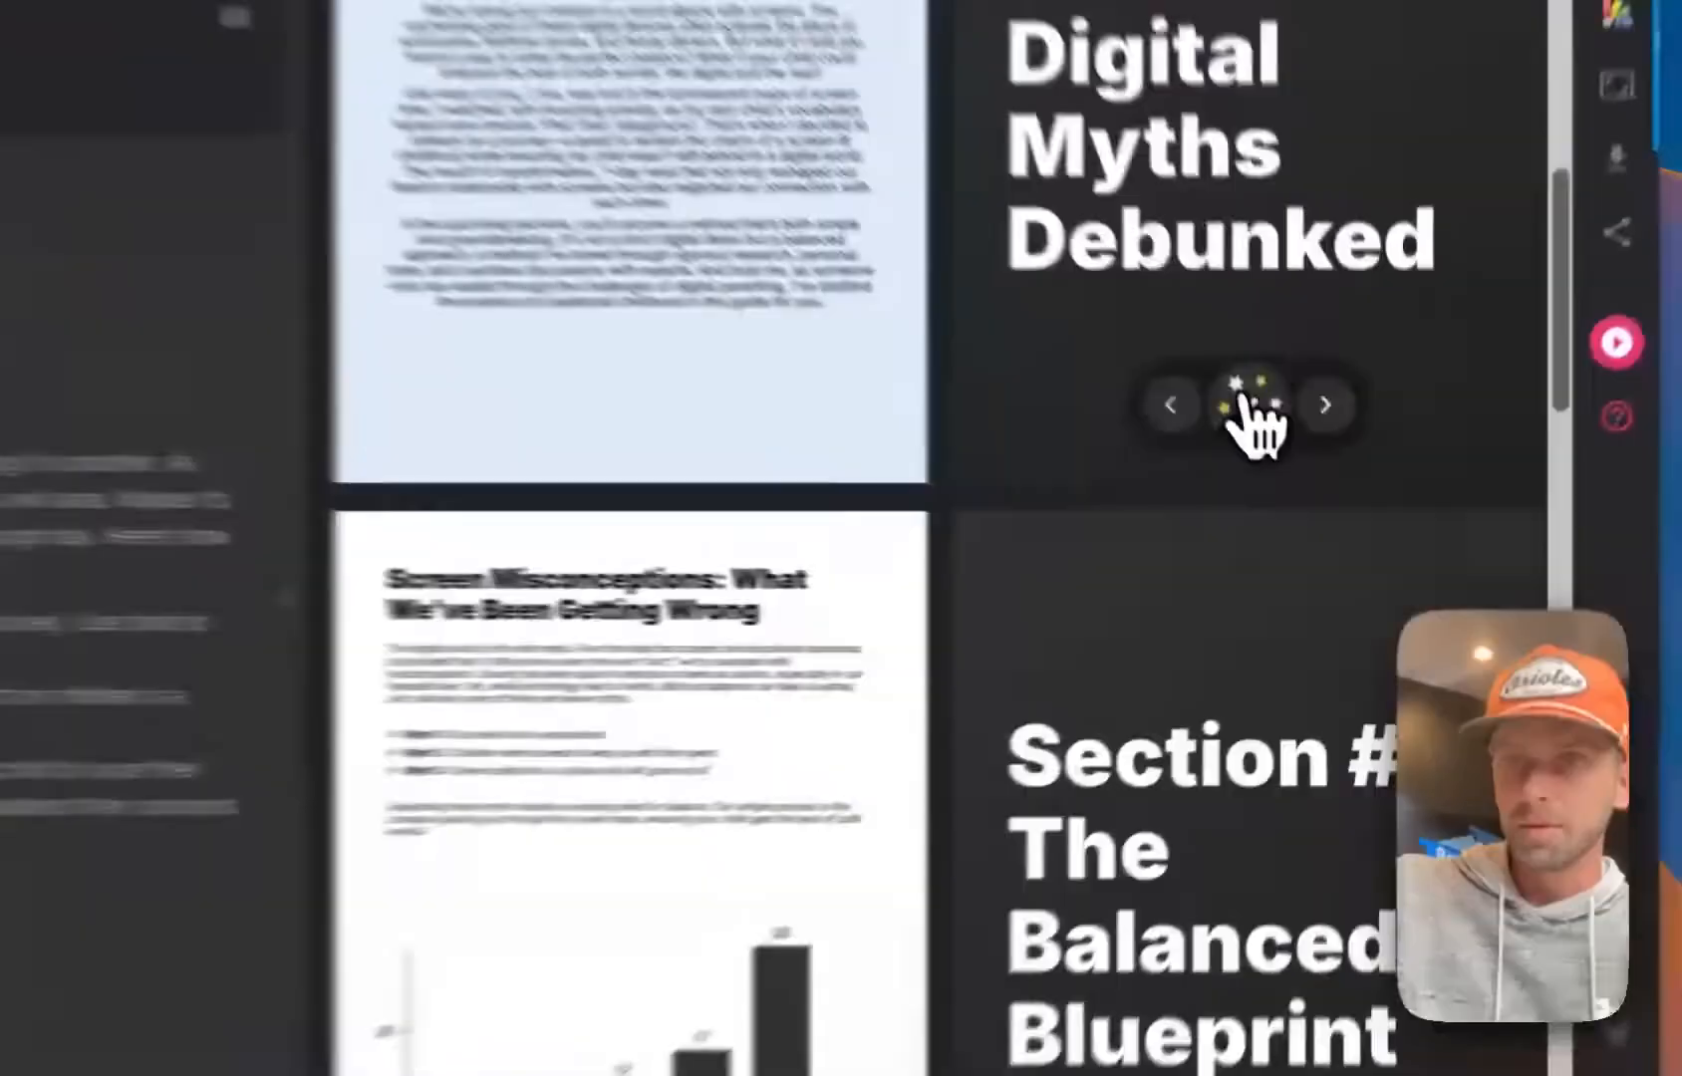
Apply the white layout with the title above a full-width photo strip to the Section #2: Digital Myths Debunked page
click(1310, 481)
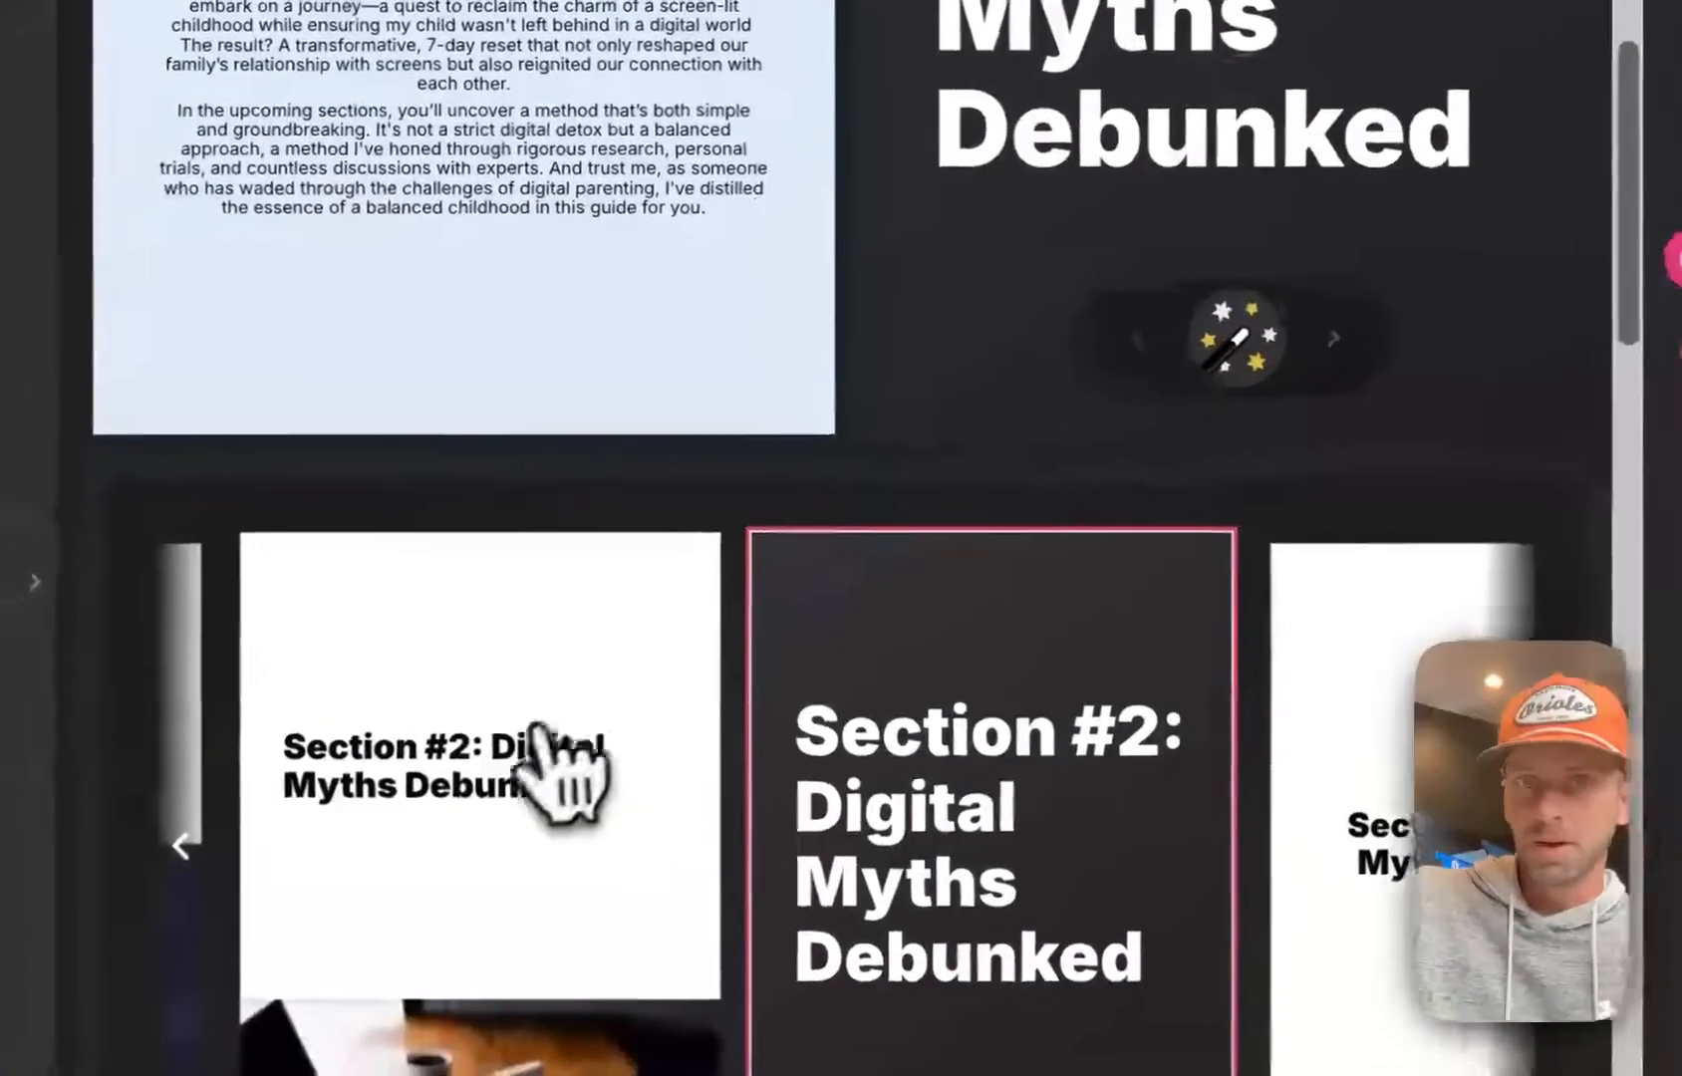
click(455, 678)
click(1148, 433)
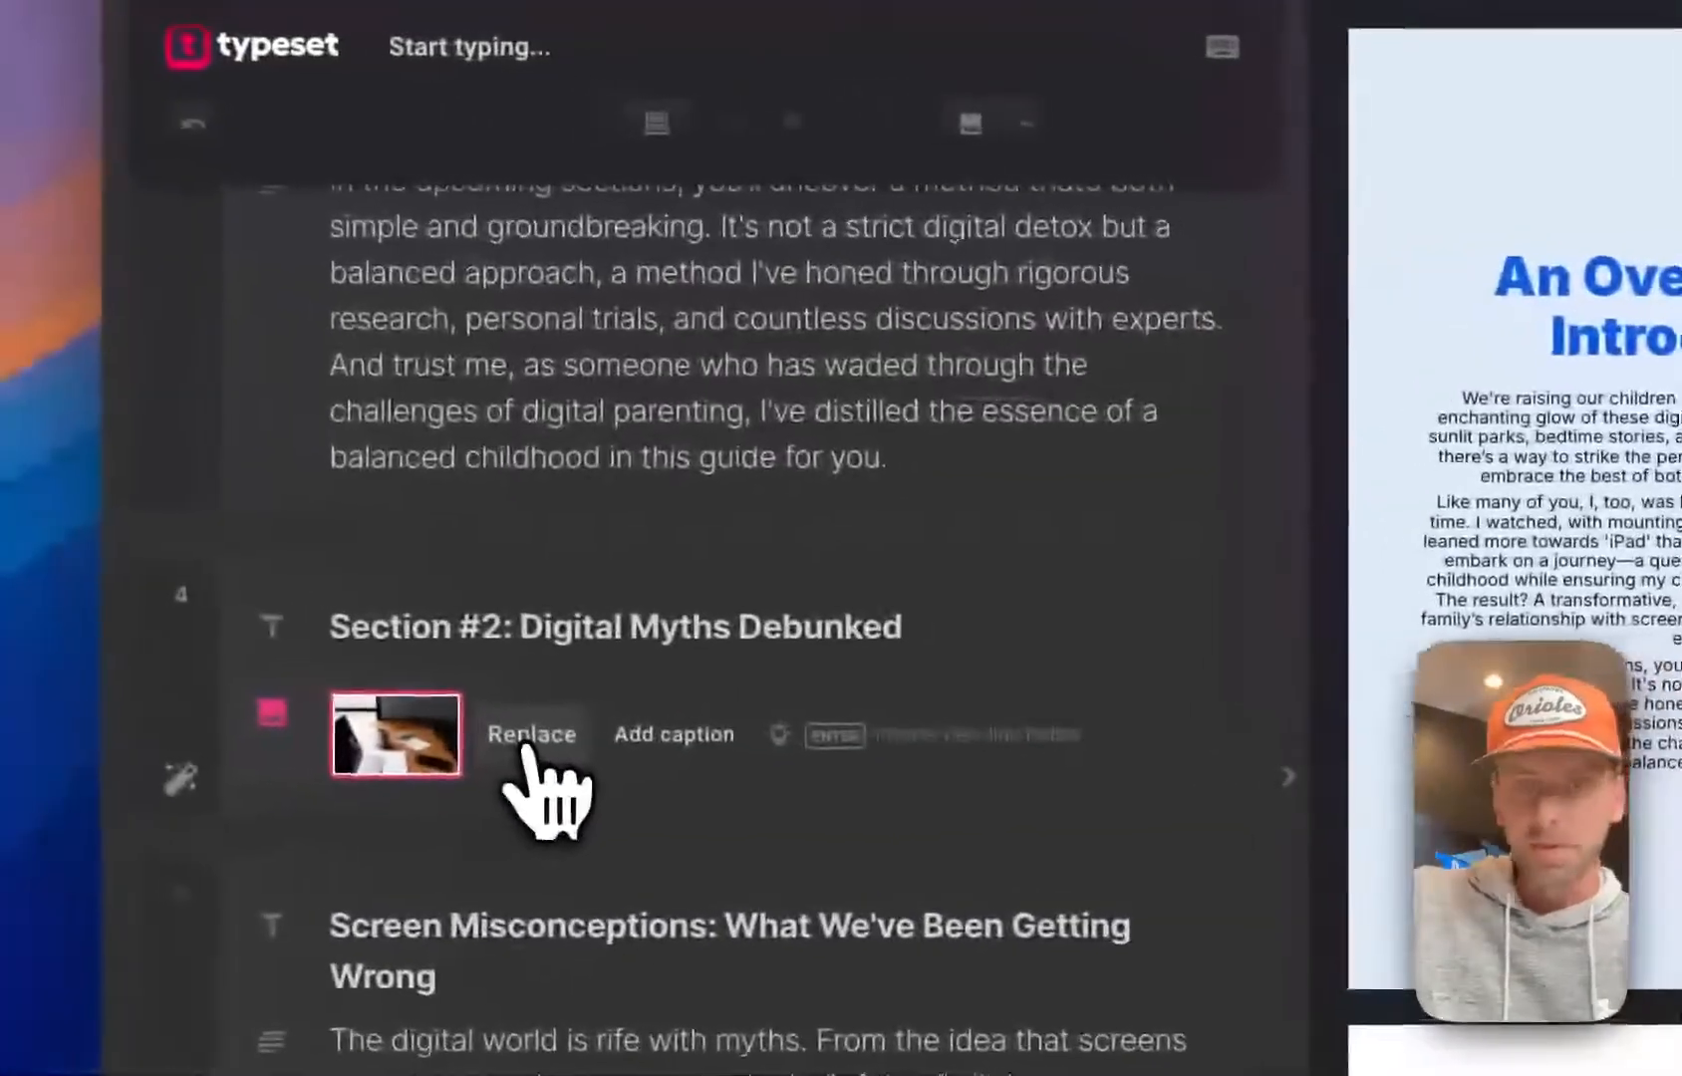
Replace the Section #2 page's photo with the hanging white question marks on blue, found by searching Getty Images for "myth"
click(526, 750)
click(678, 315)
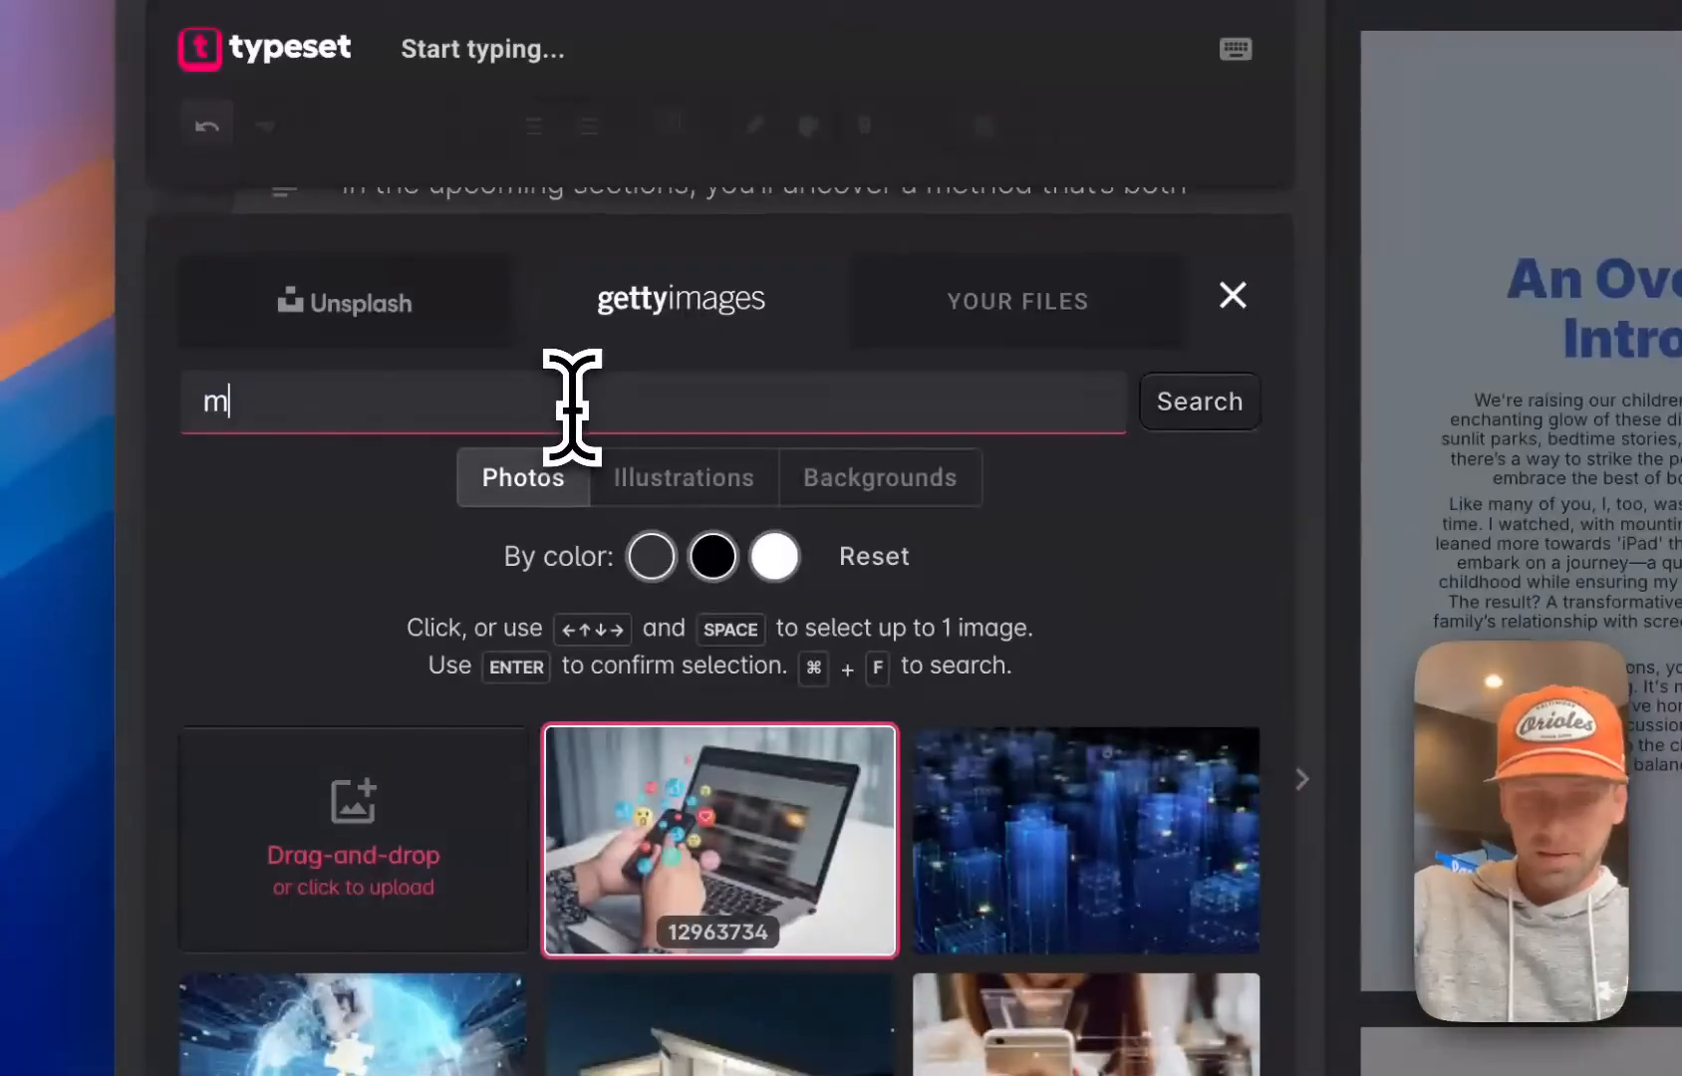
key(Return)
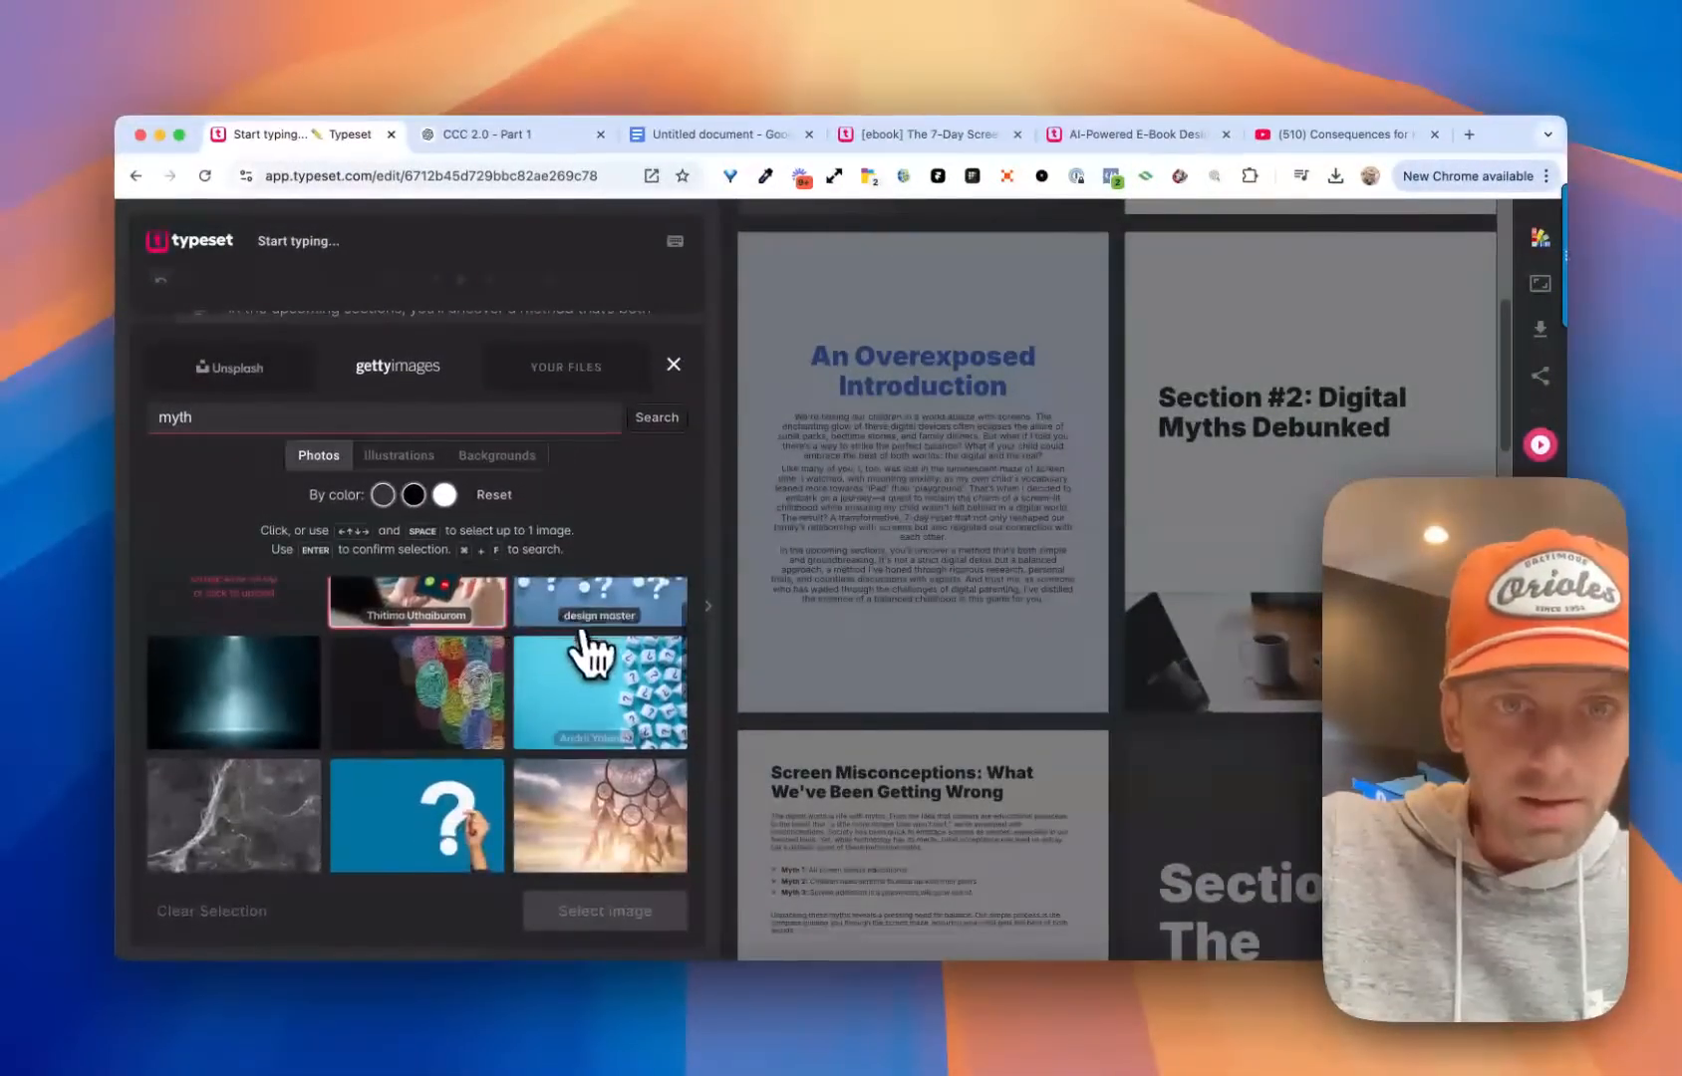
click(605, 637)
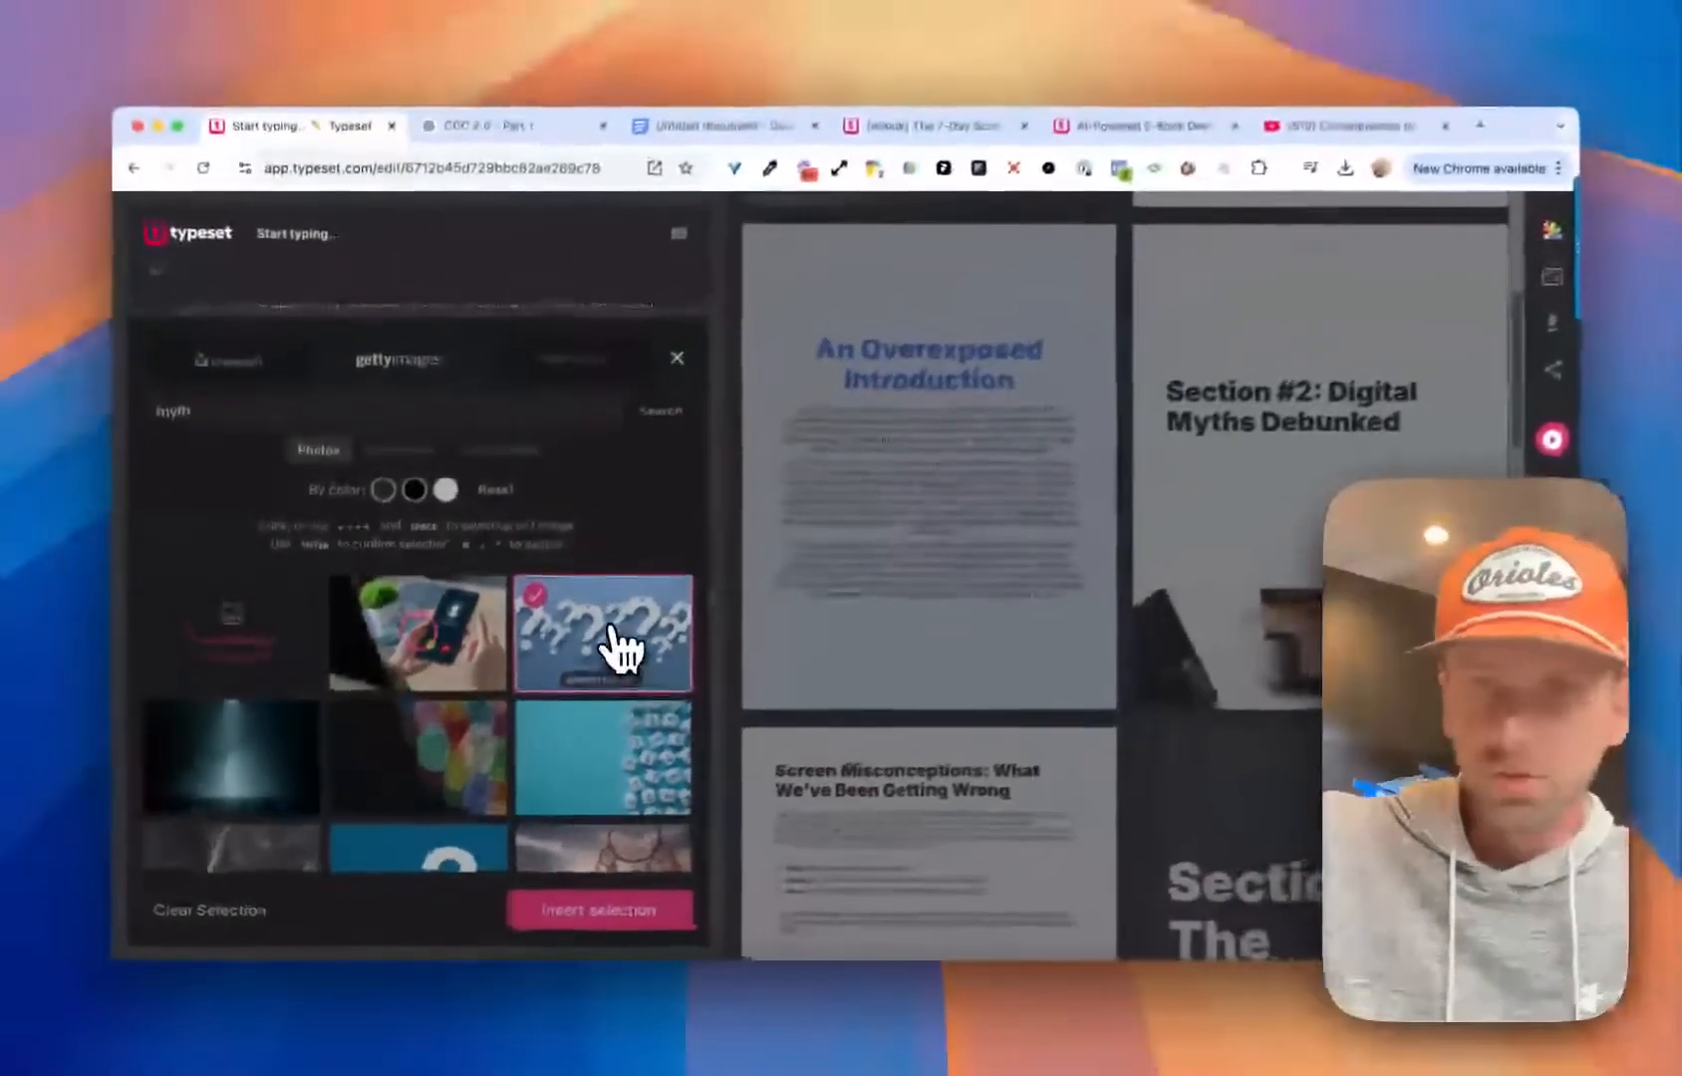
key(Return)
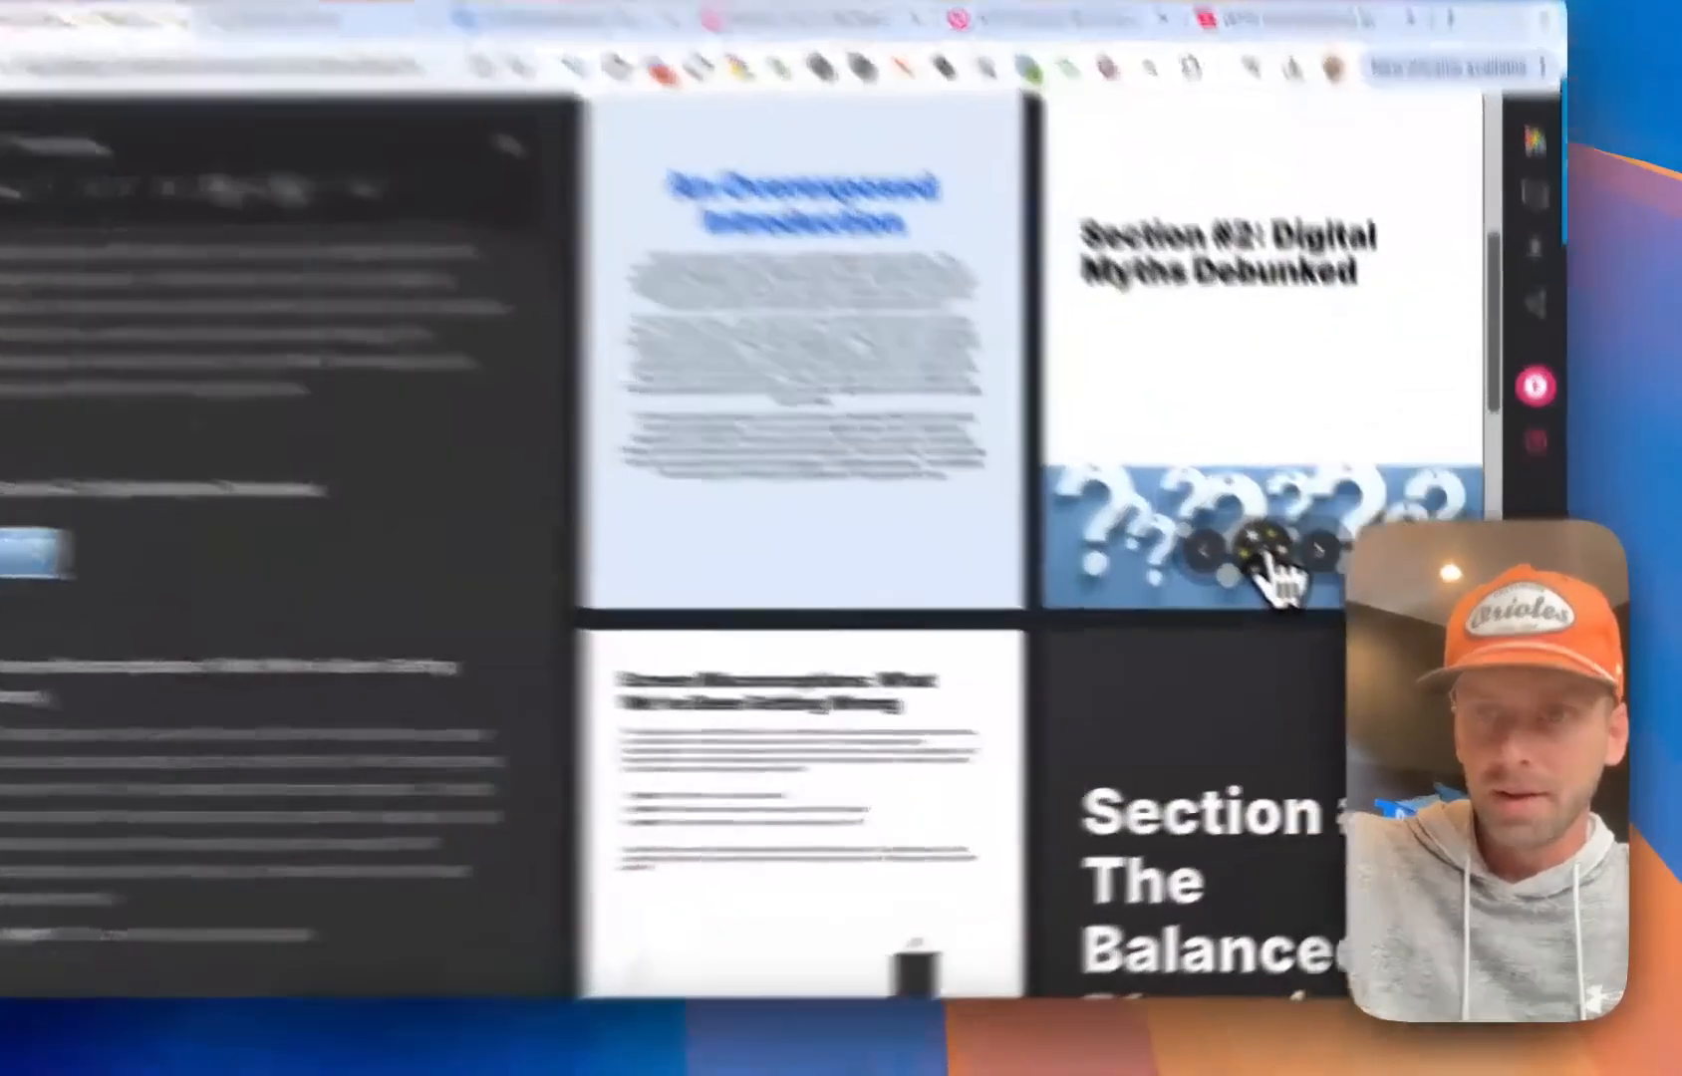
Change the Section #2 page to the layout with a large edge-to-edge photo above the title
click(1311, 595)
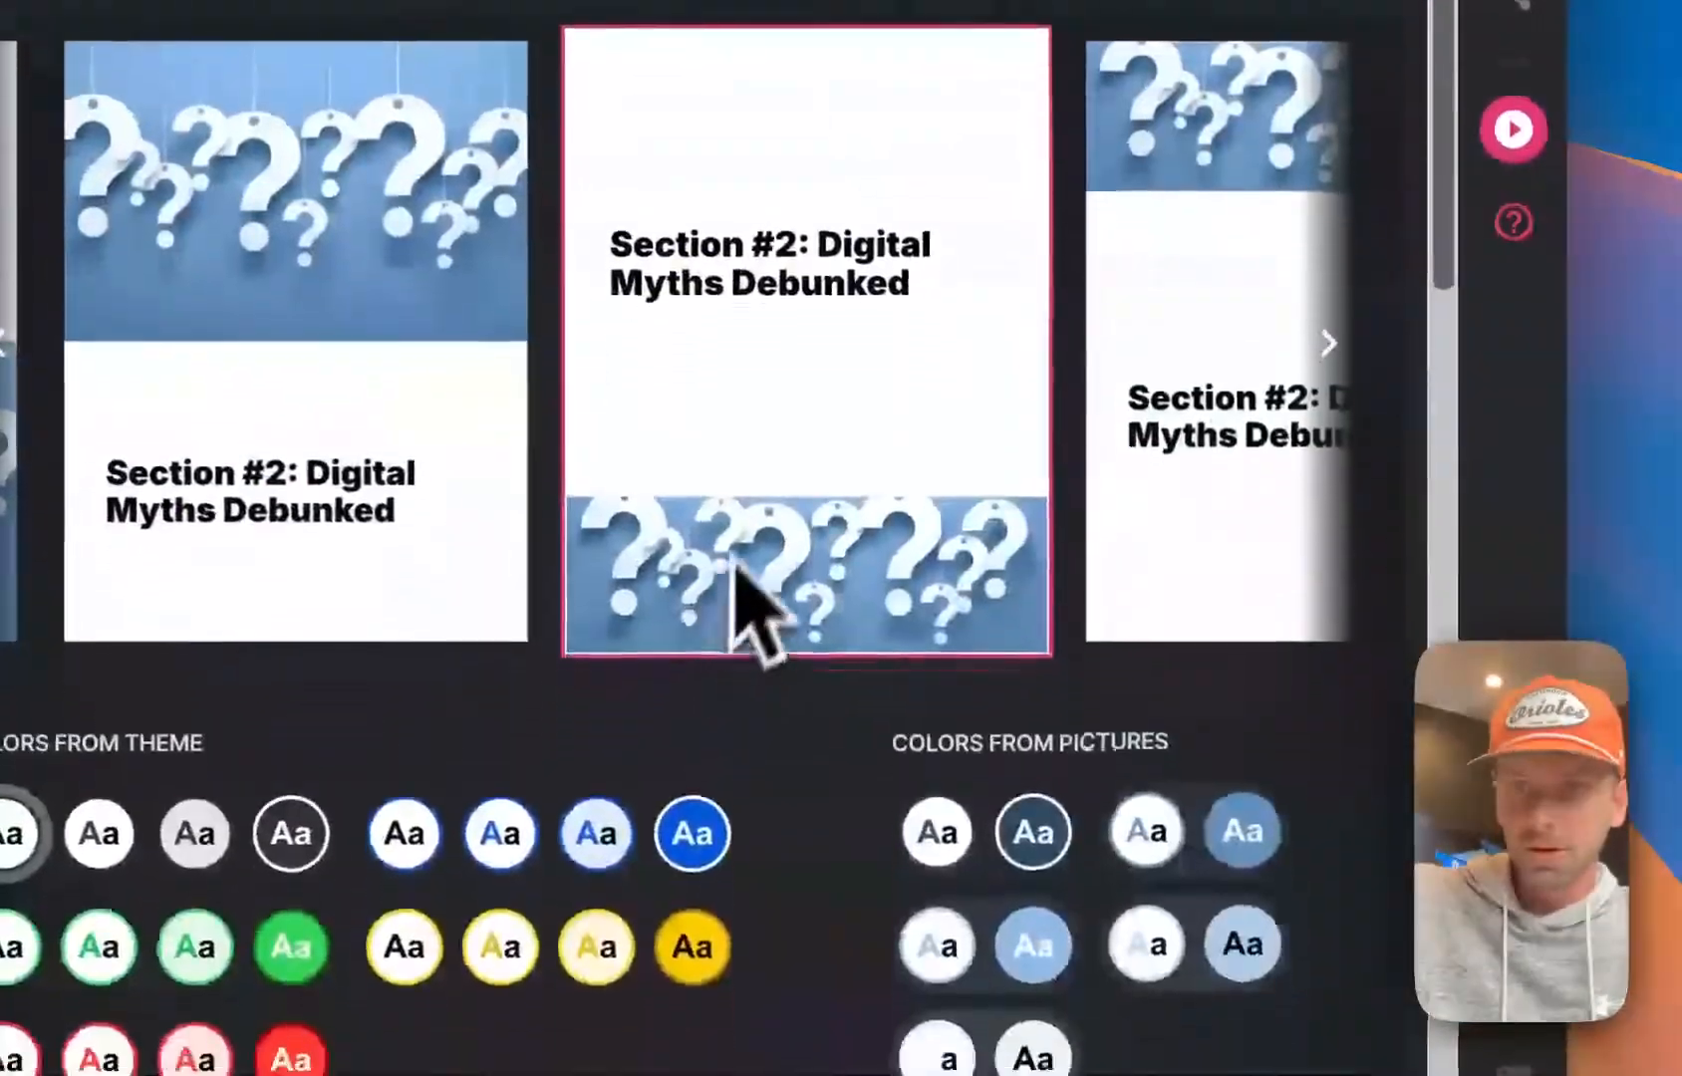
scroll(735, 558, right, 3)
scroll(747, 503, left, 15)
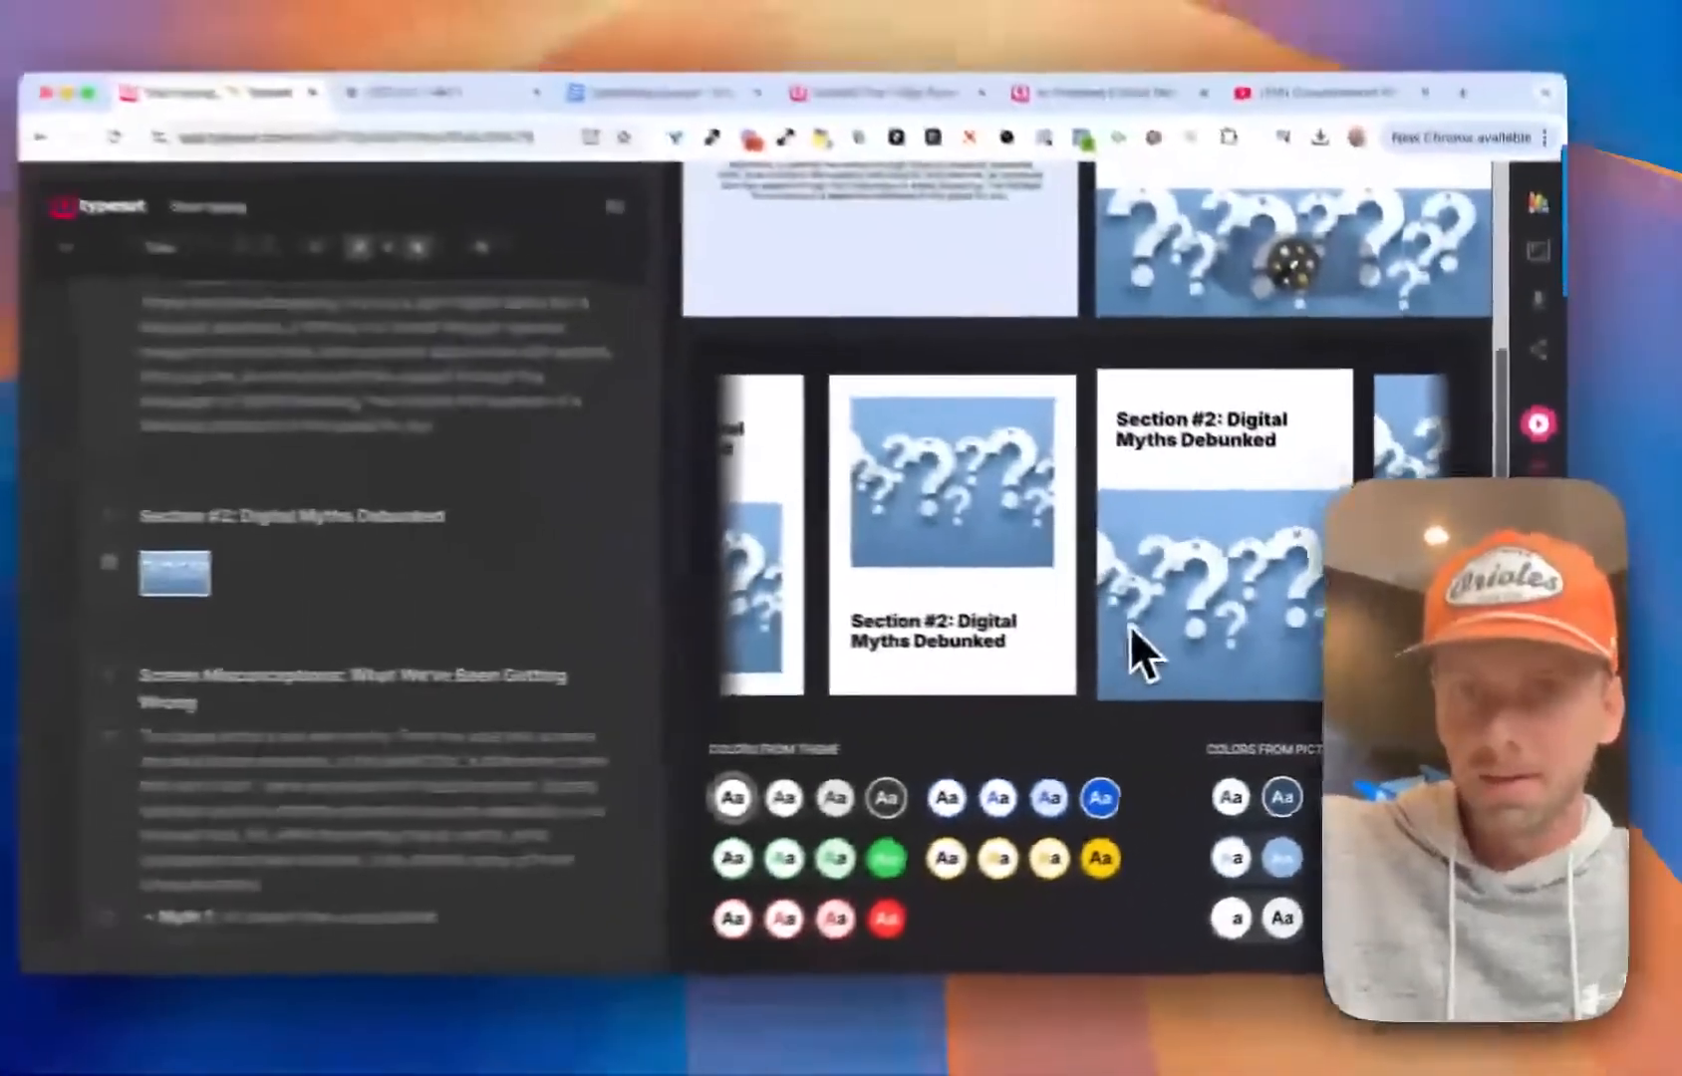
scroll(1130, 623, left, 8)
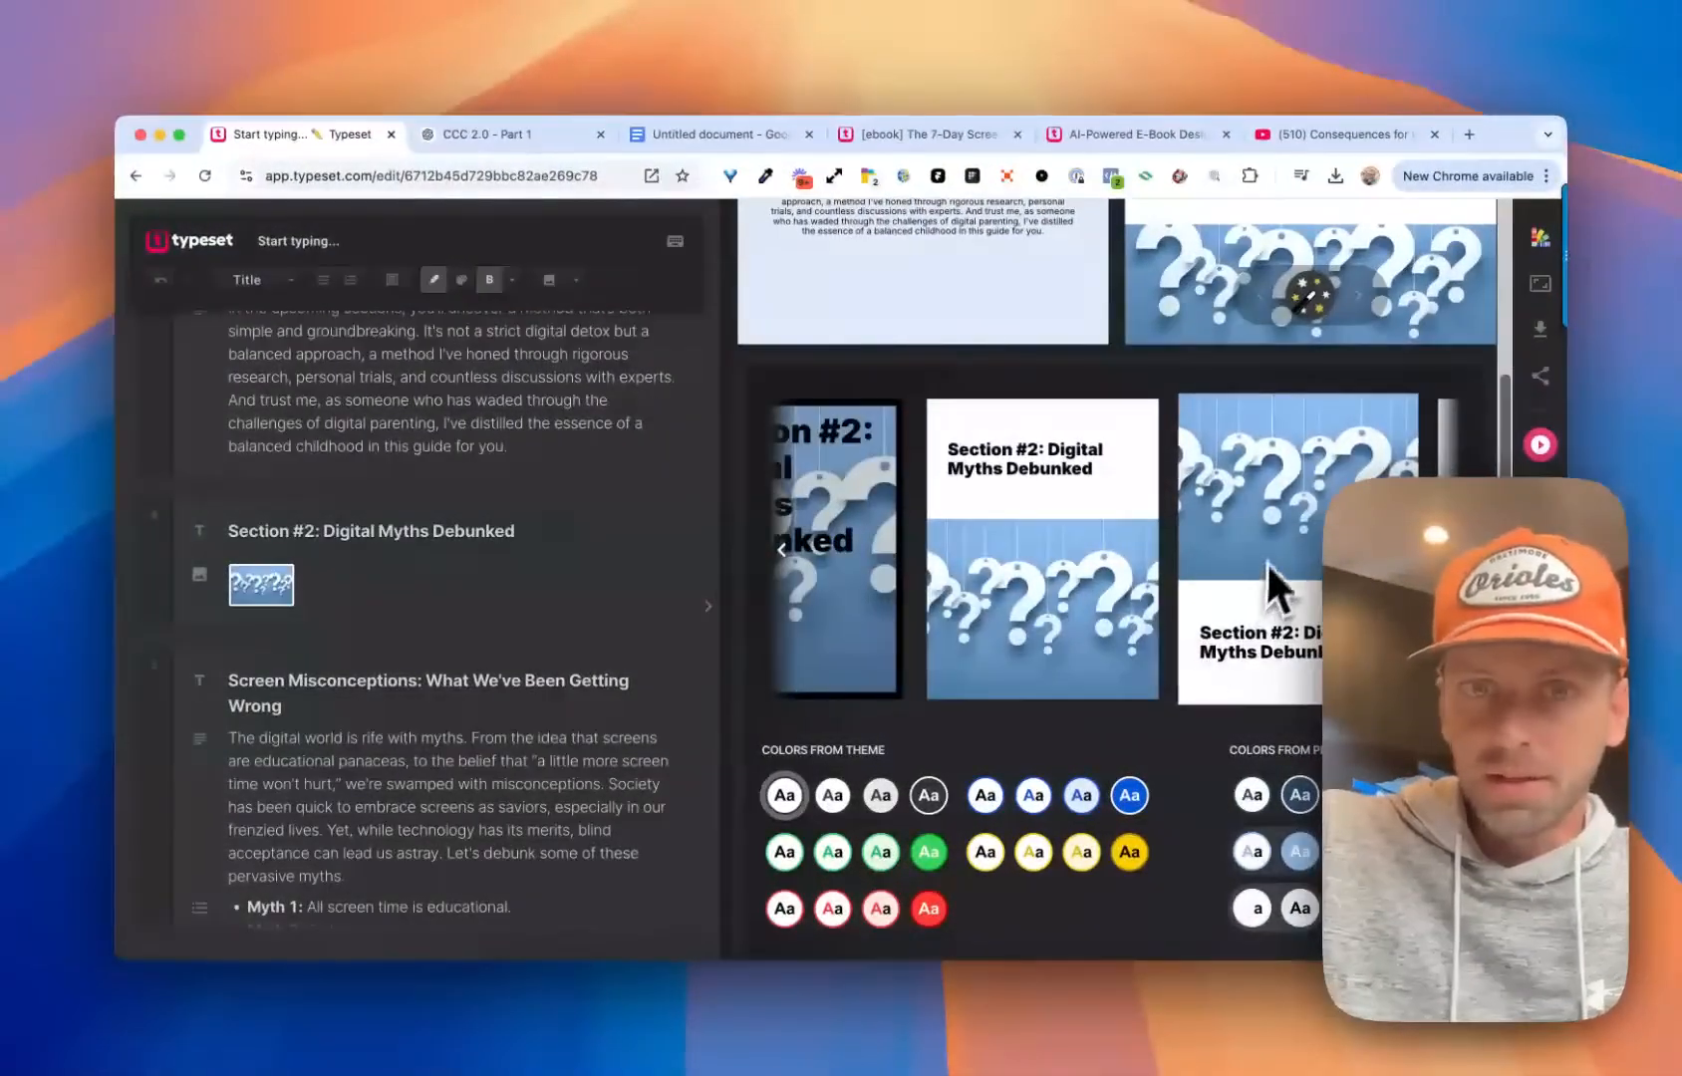
scroll(1270, 549, left, 3)
scroll(1269, 549, right, 5)
click(1123, 549)
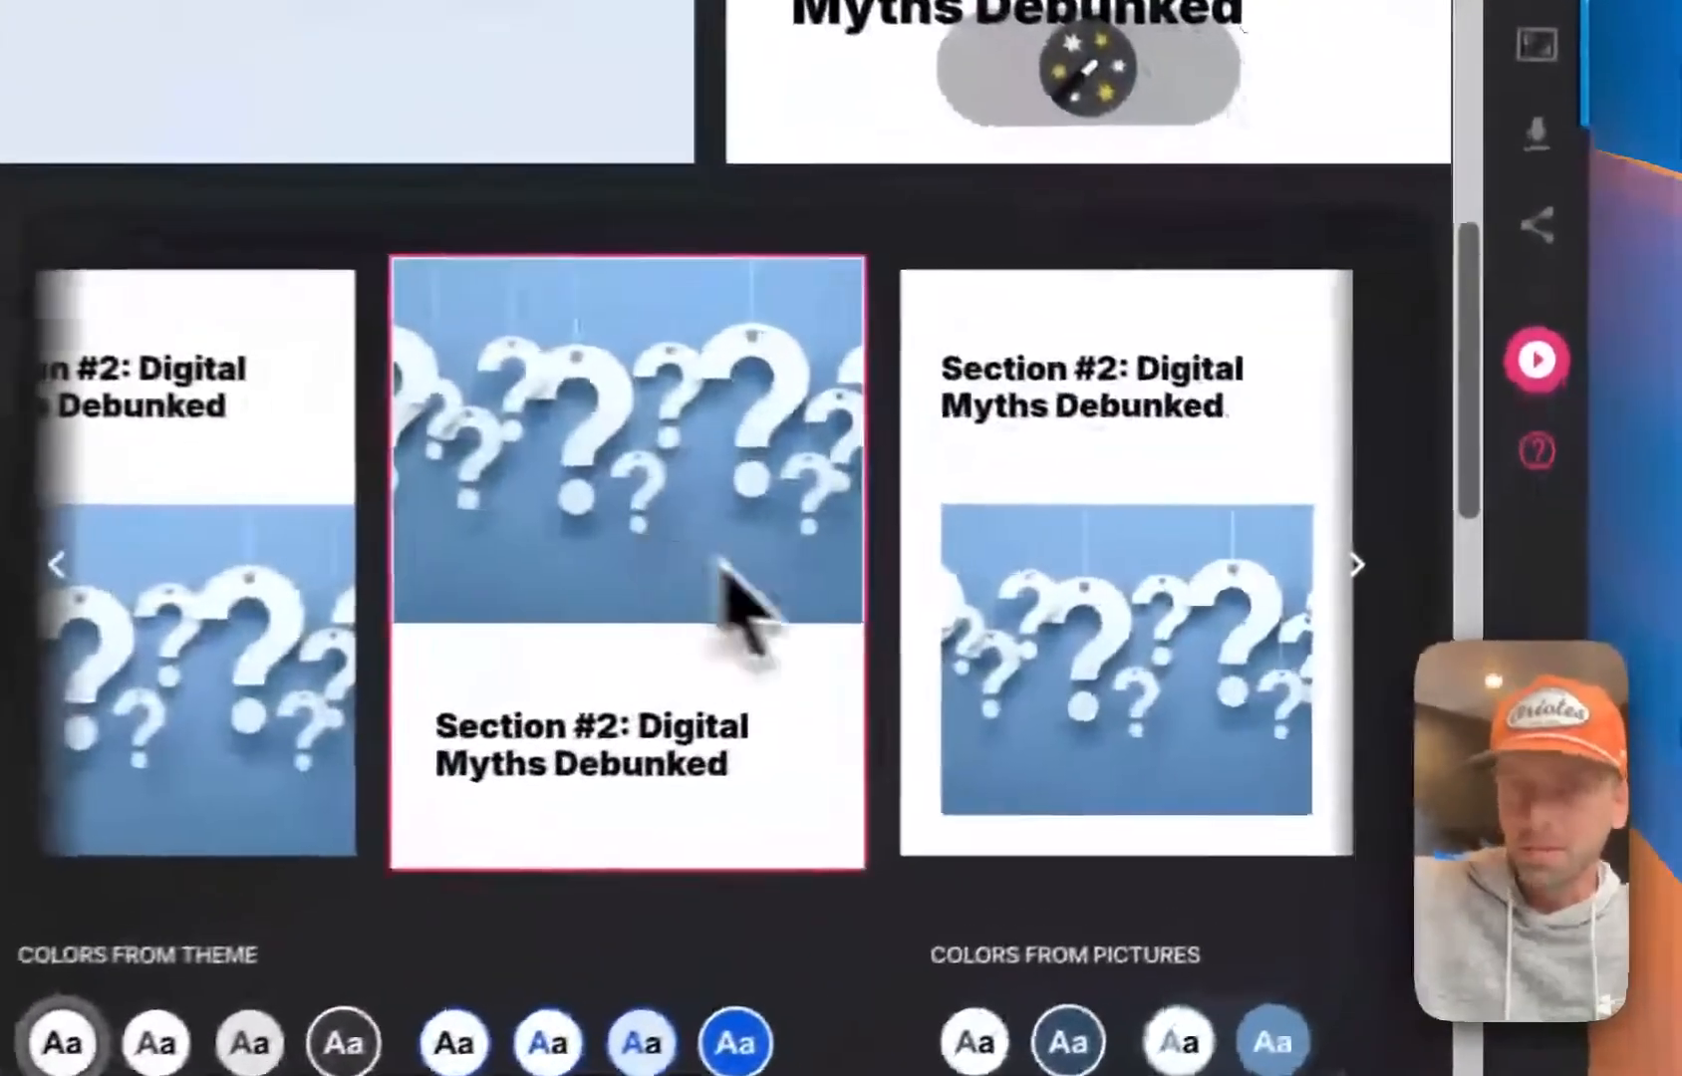
scroll(726, 563, up, 5)
click(1072, 510)
scroll(787, 558, up, 5)
scroll(855, 540, down, 3)
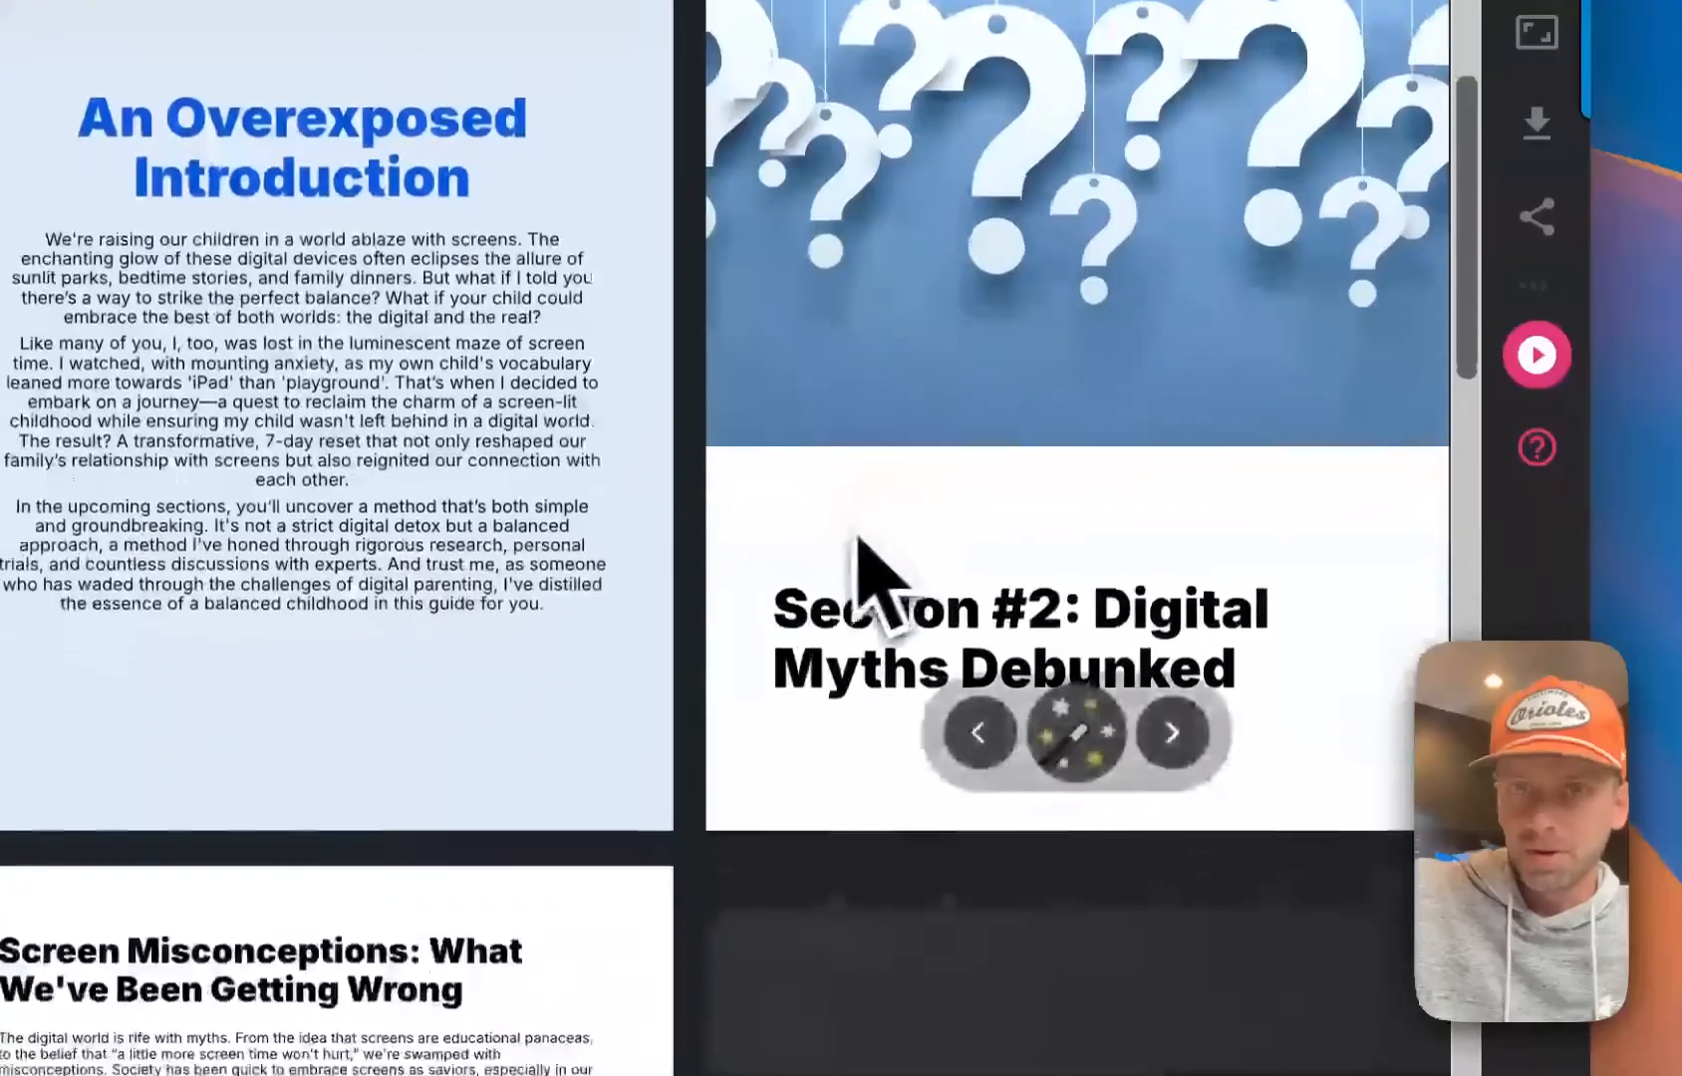
Export all 13 selected pages as a PDF in portrait orientation at Document size
scroll(777, 558, down, 10)
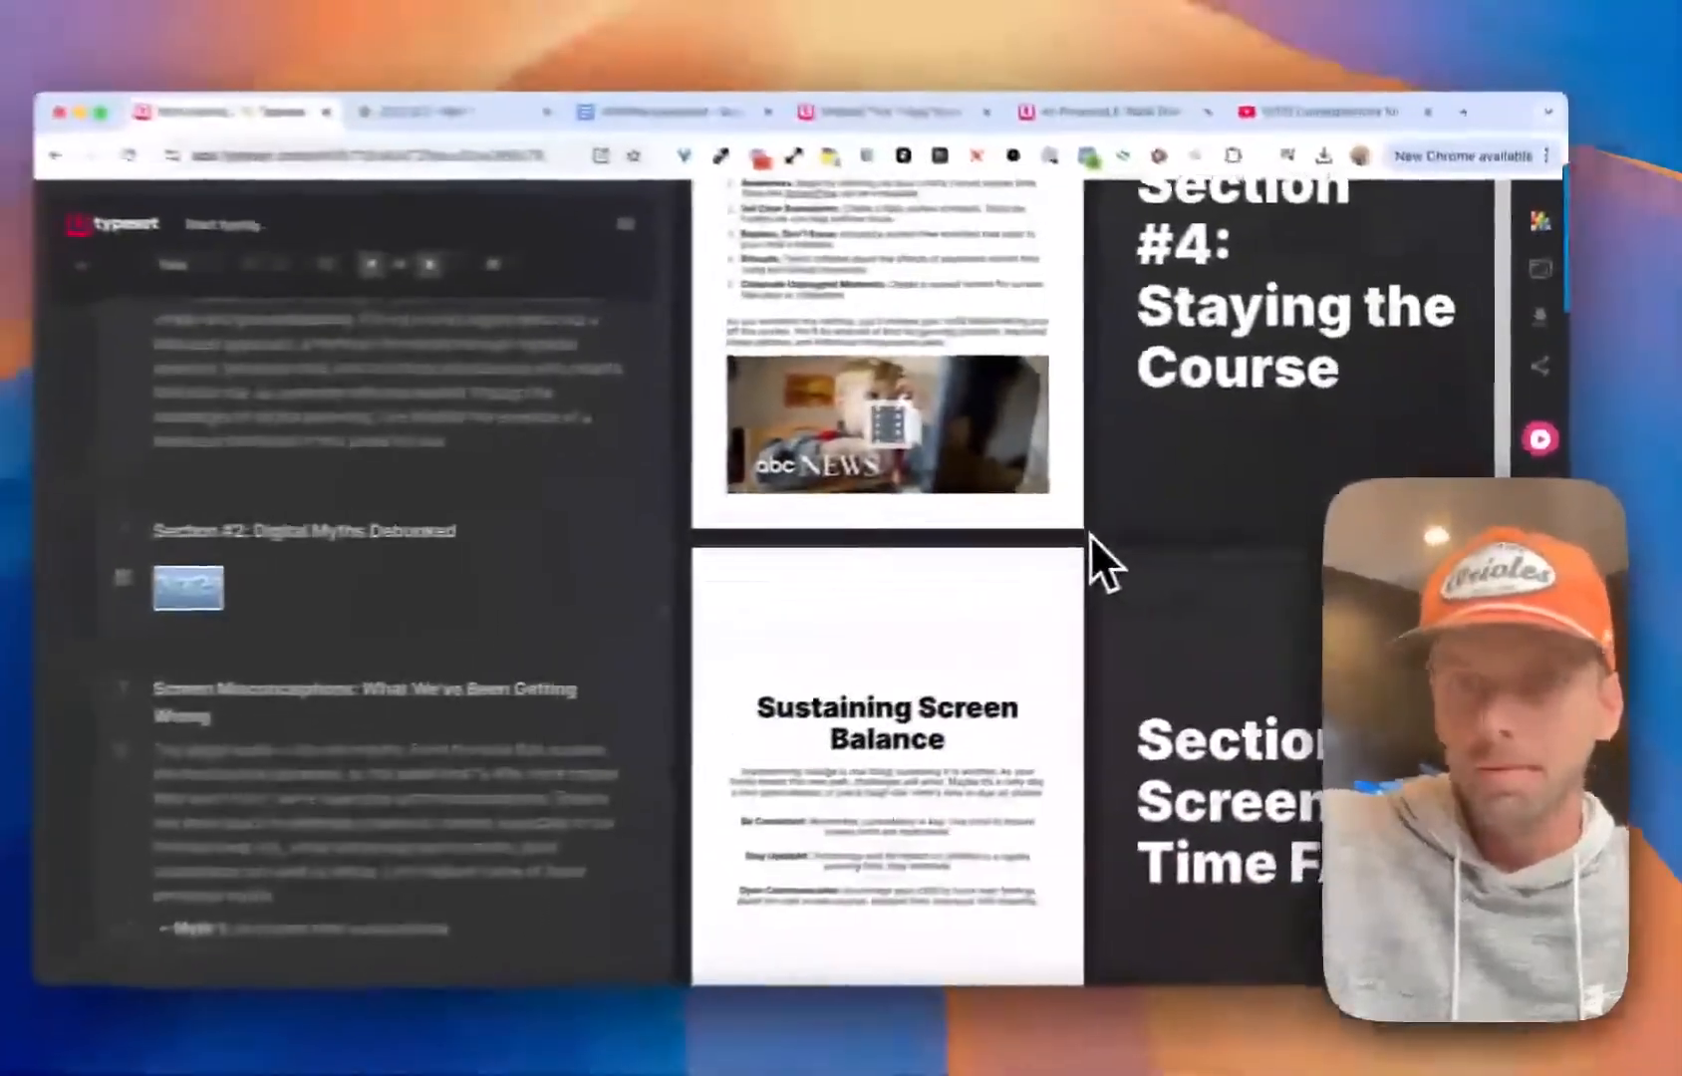
scroll(1094, 541, down, 4)
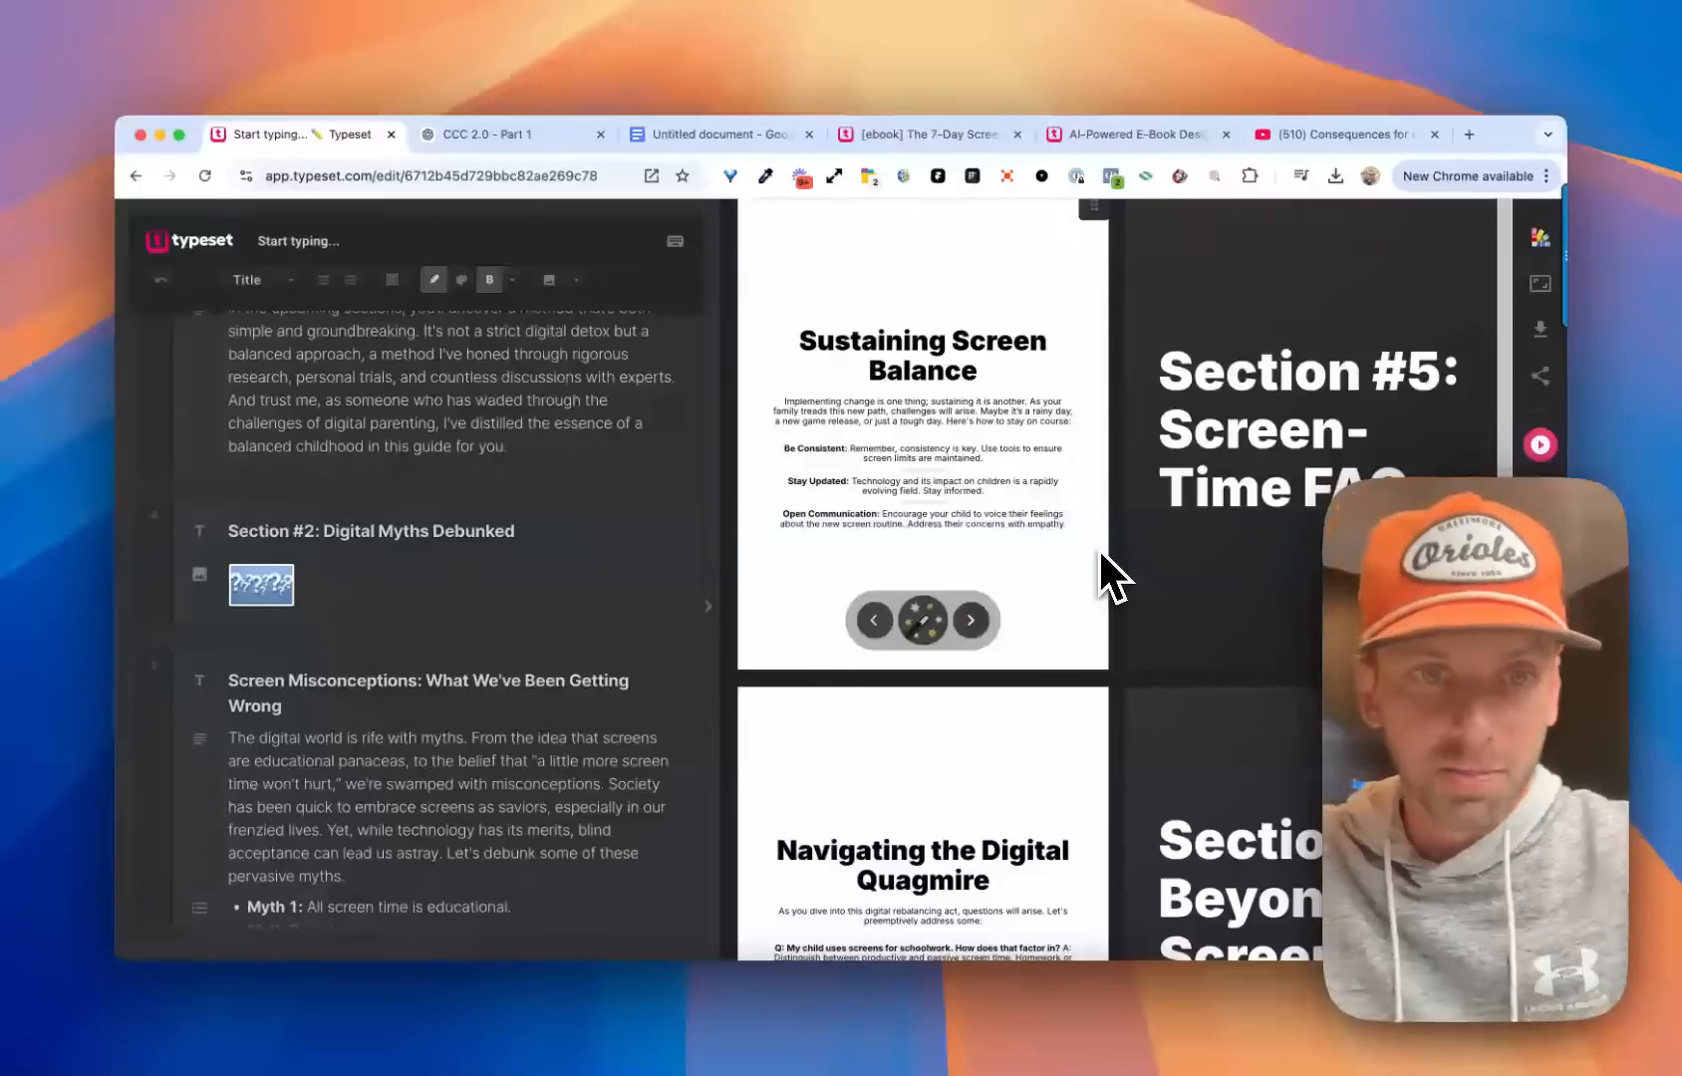
scroll(1086, 538, up, 15)
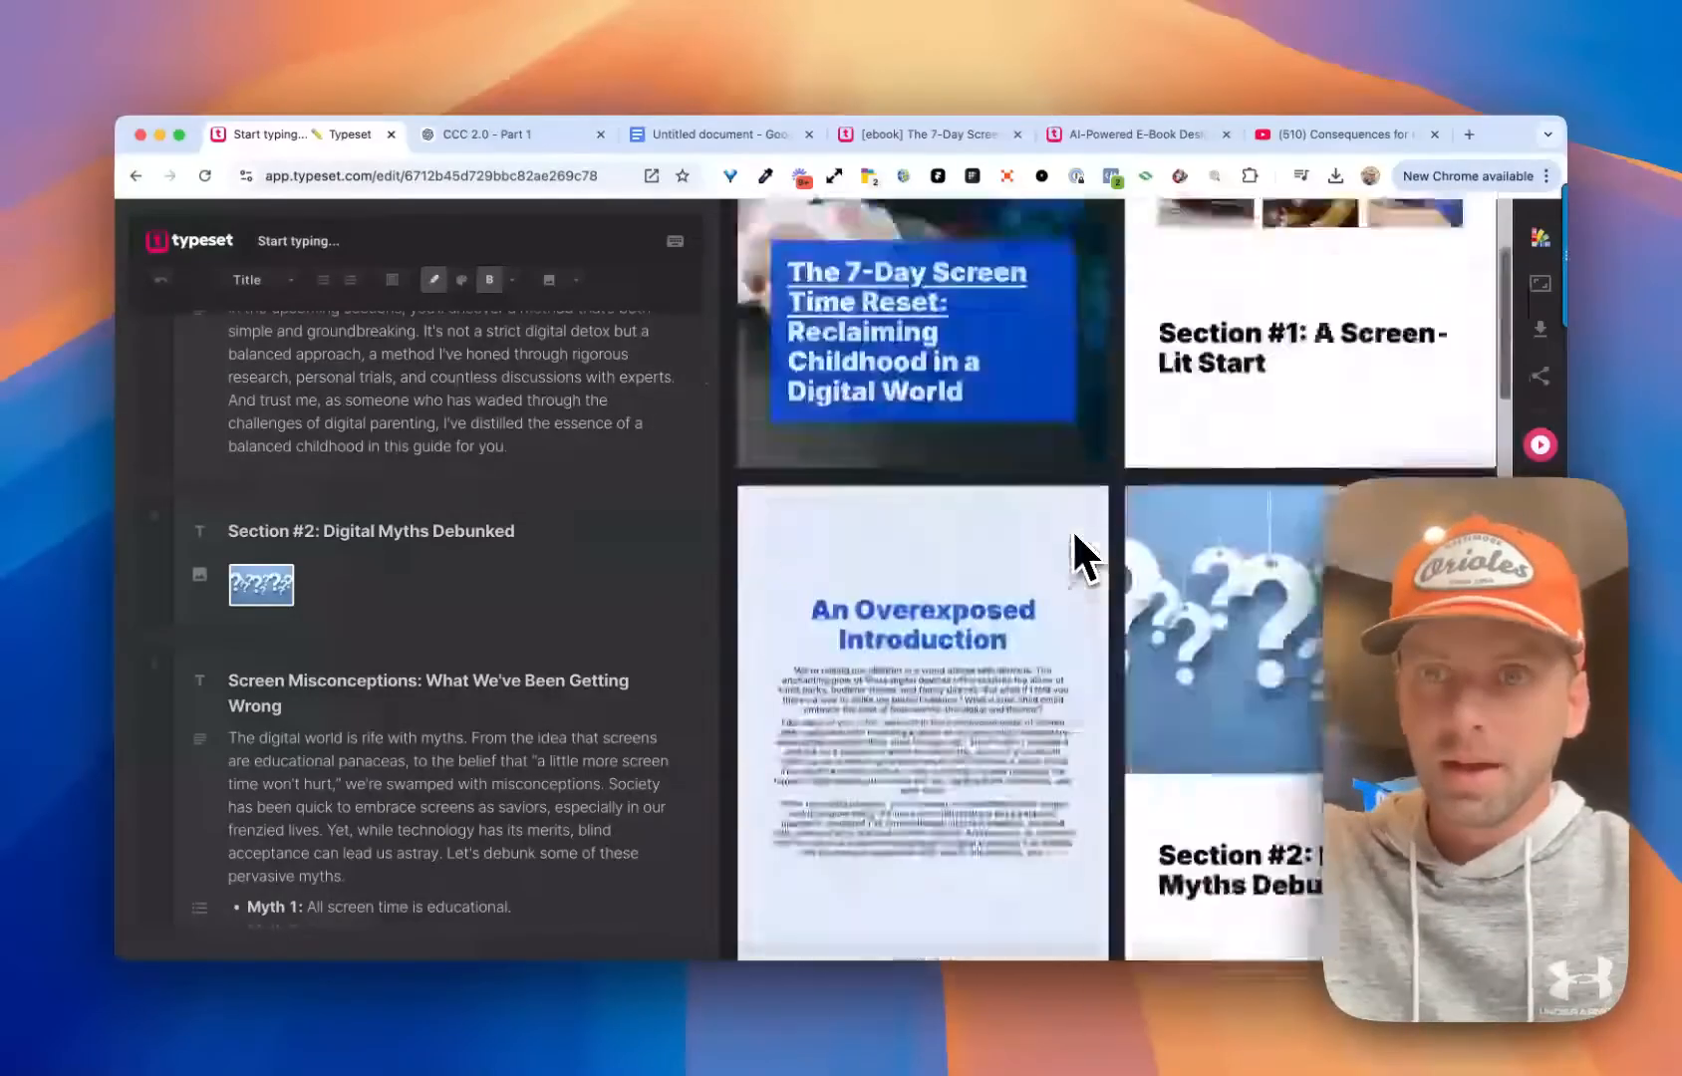
scroll(1106, 528, up, 3)
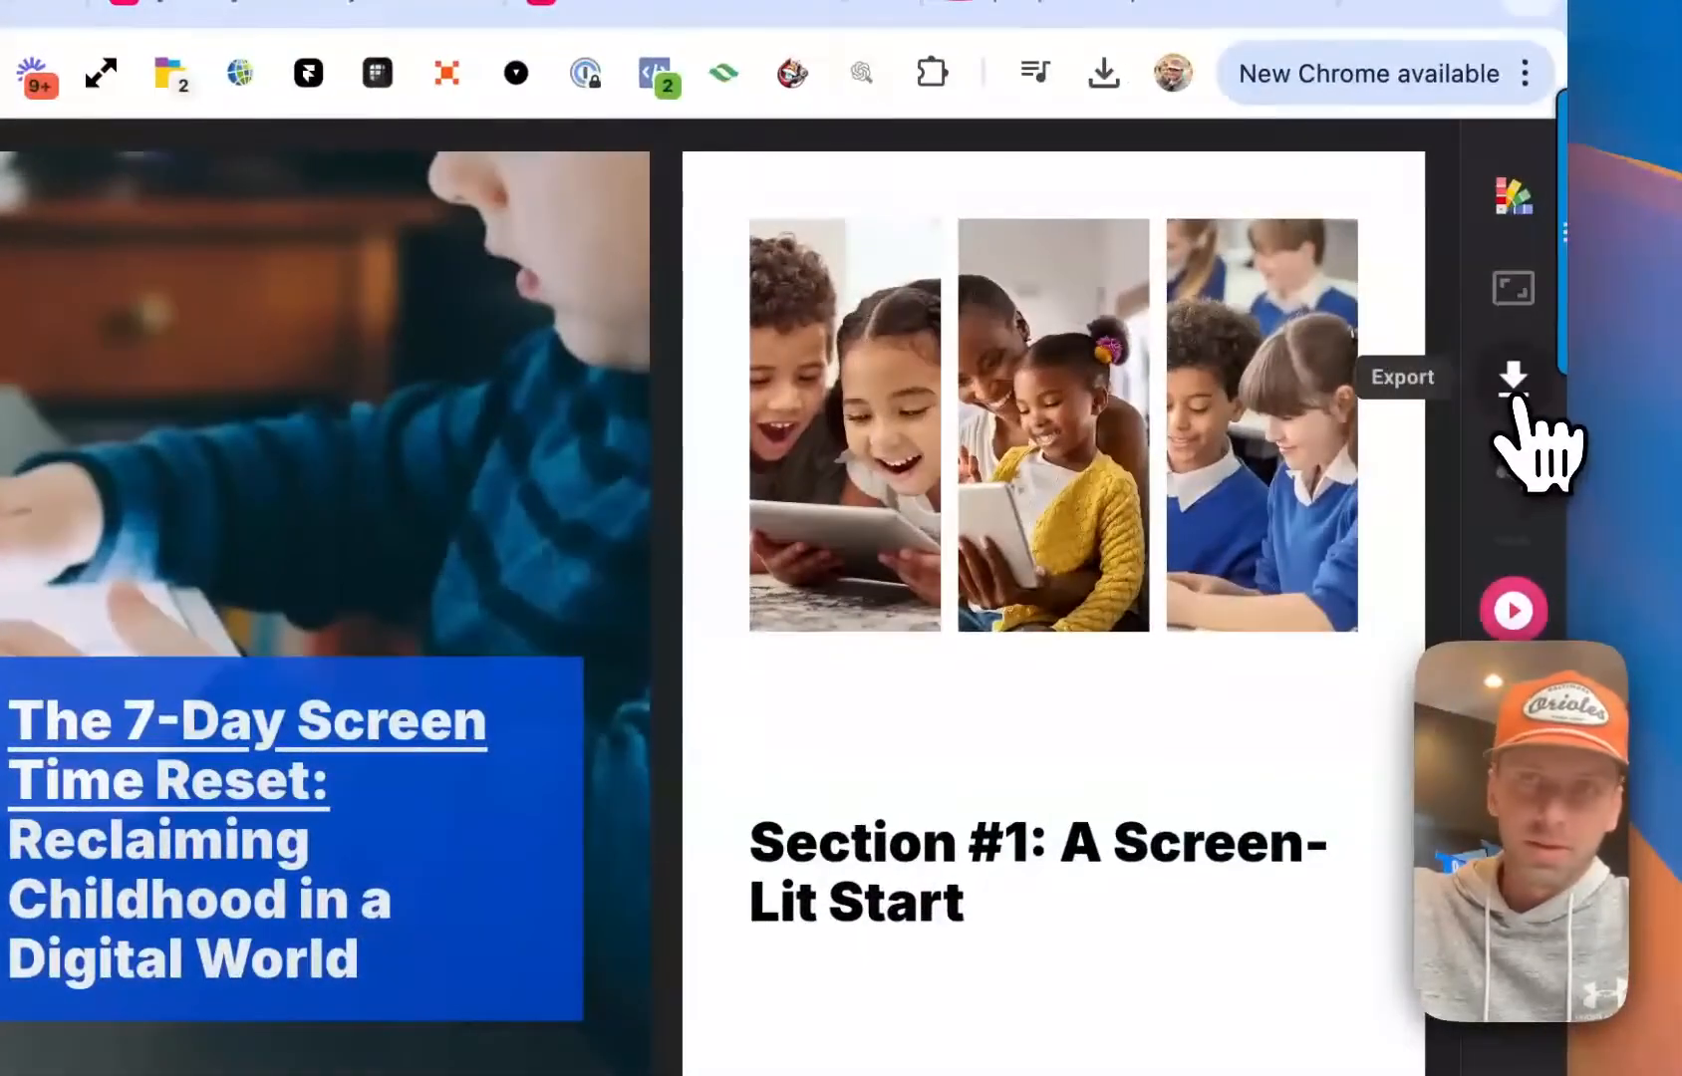
click(1513, 383)
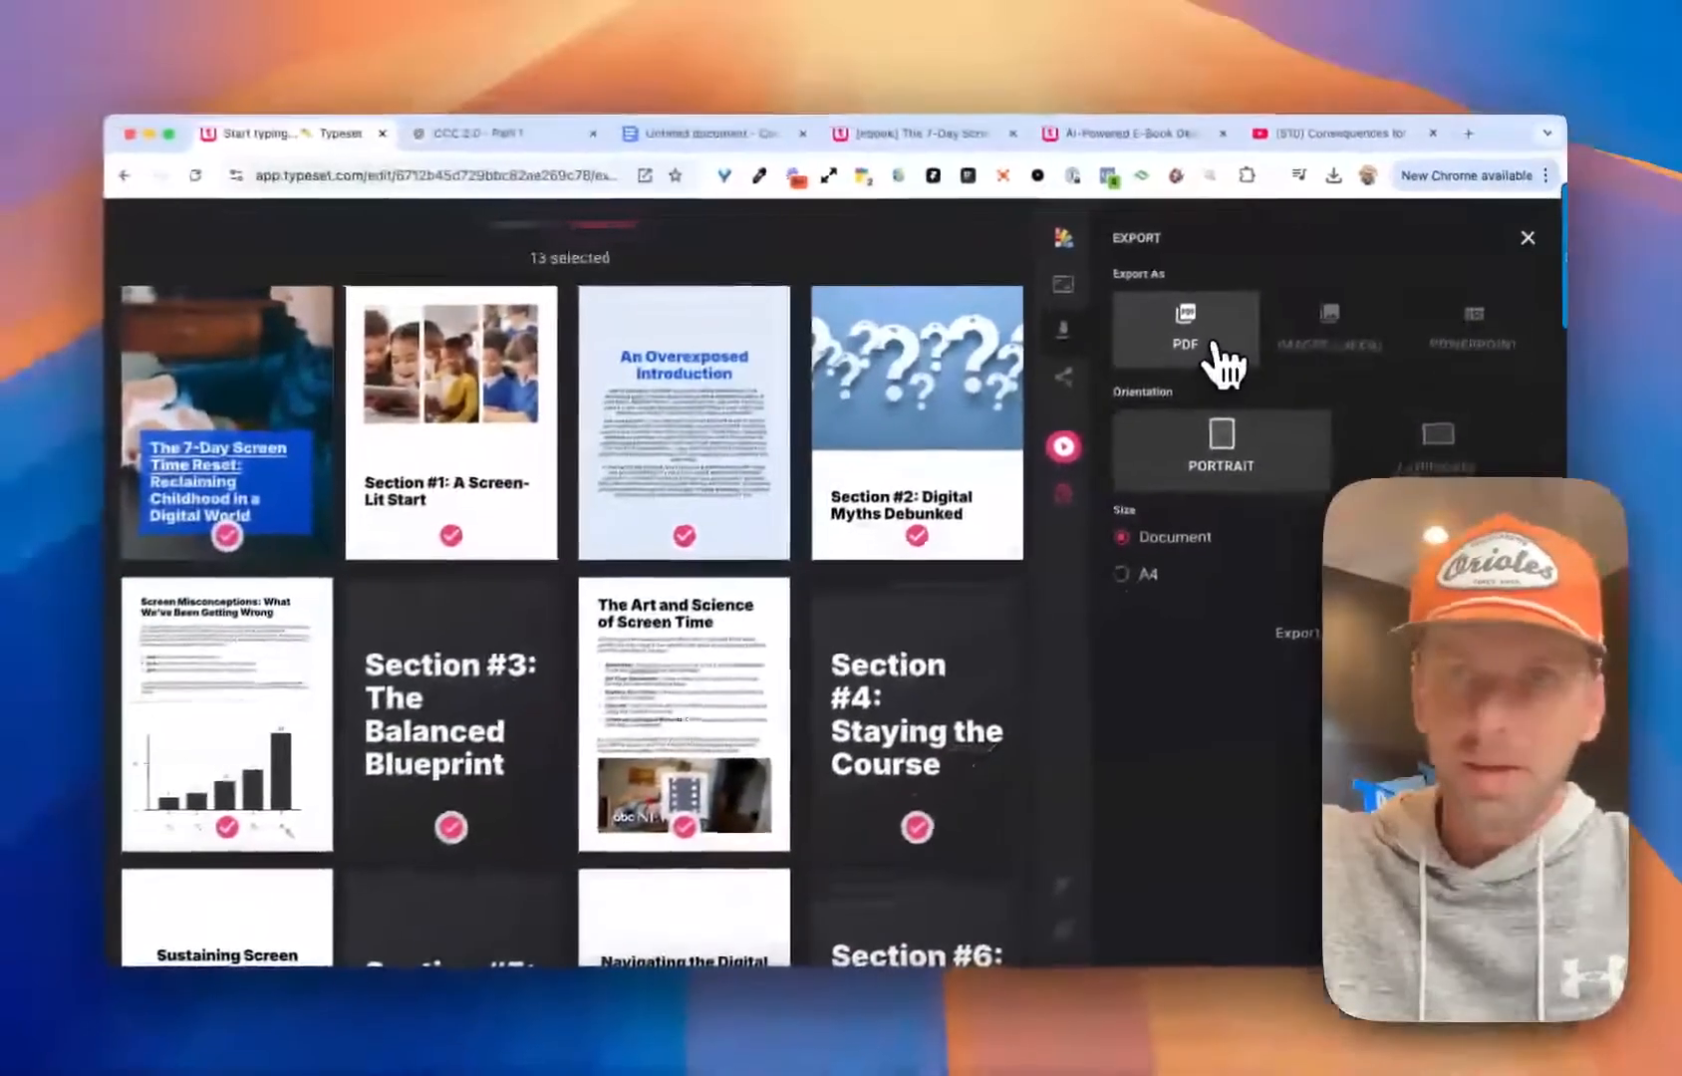
click(1305, 633)
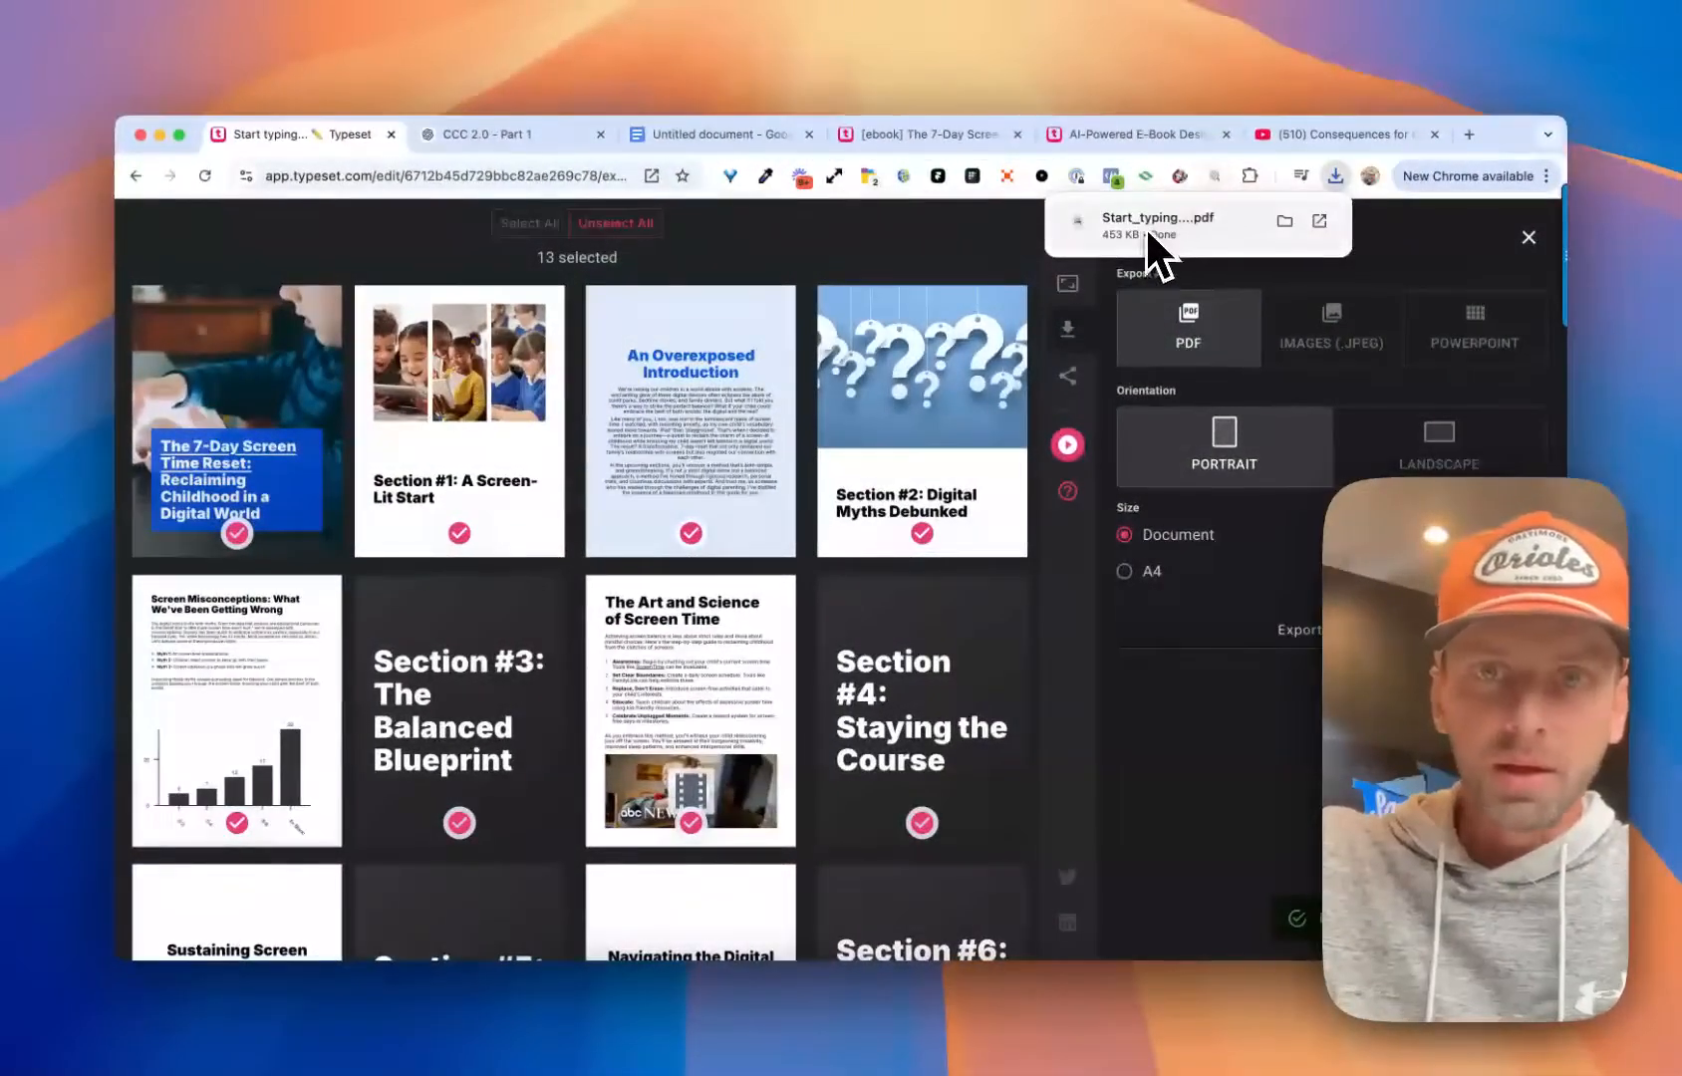
Open the exported PDF and look over its first pages from the cover to An Overexposed Introduction
click(1254, 275)
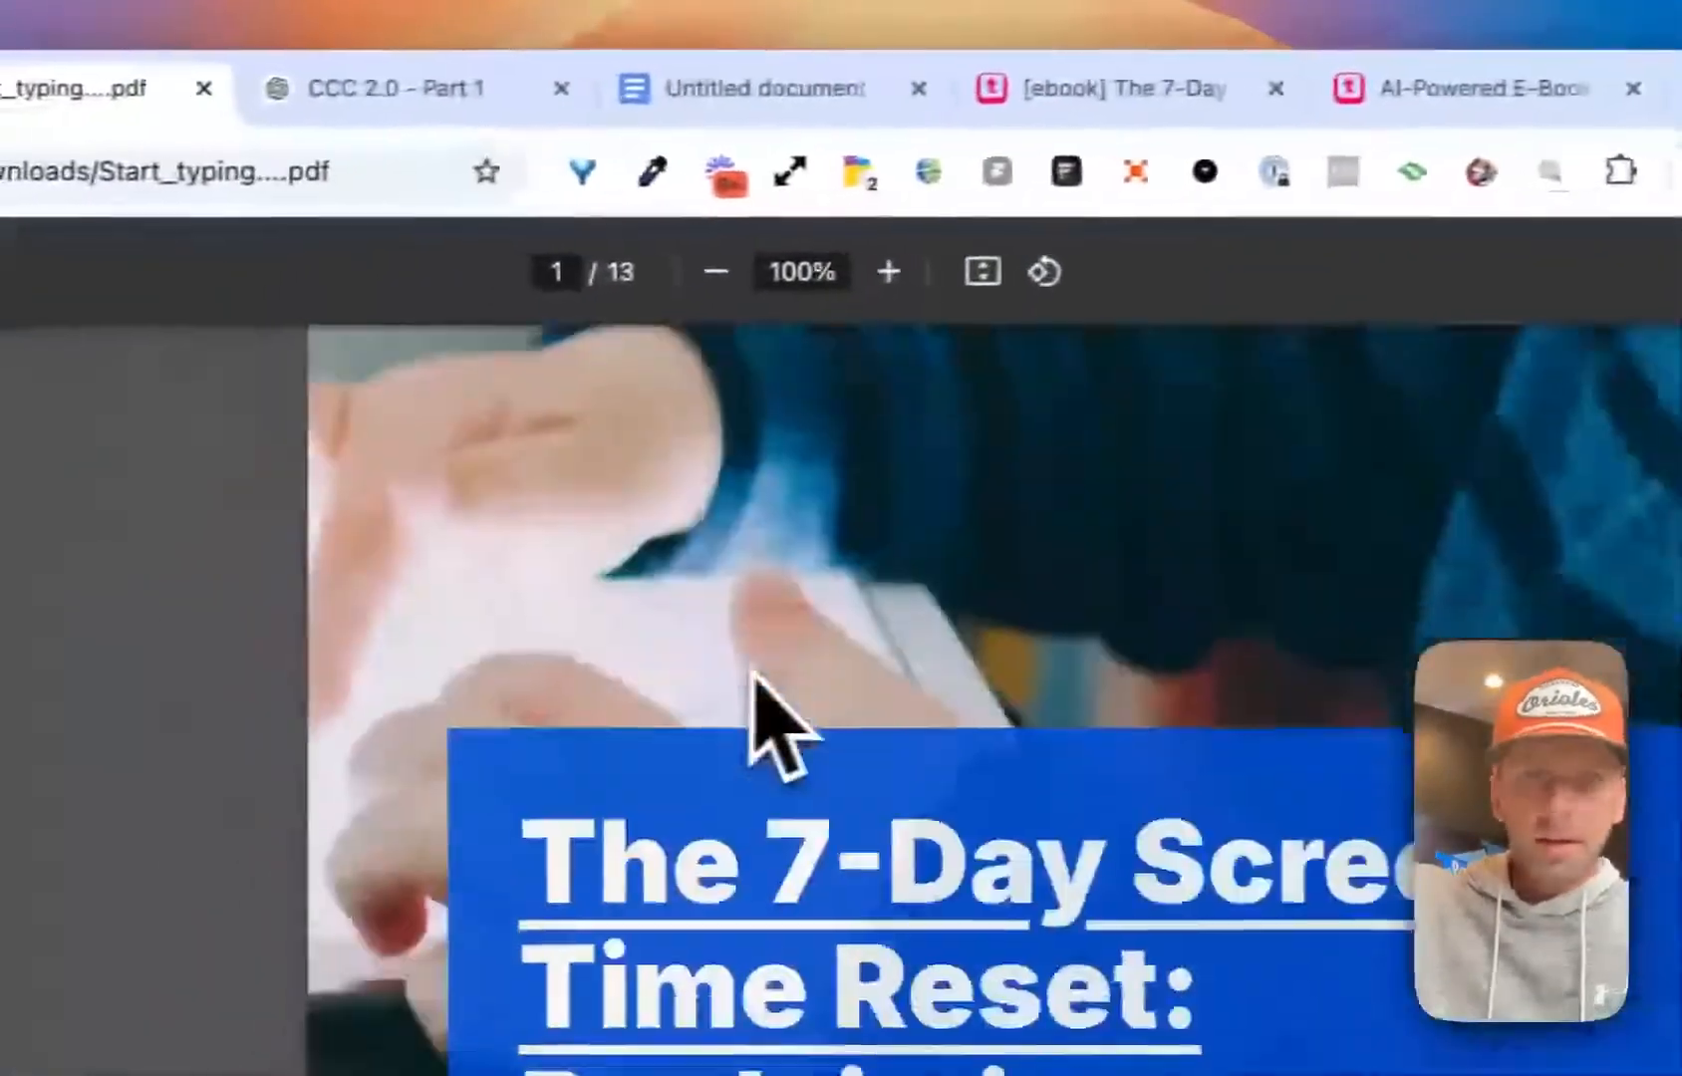
scroll(777, 698, down, 5)
scroll(793, 679, down, 10)
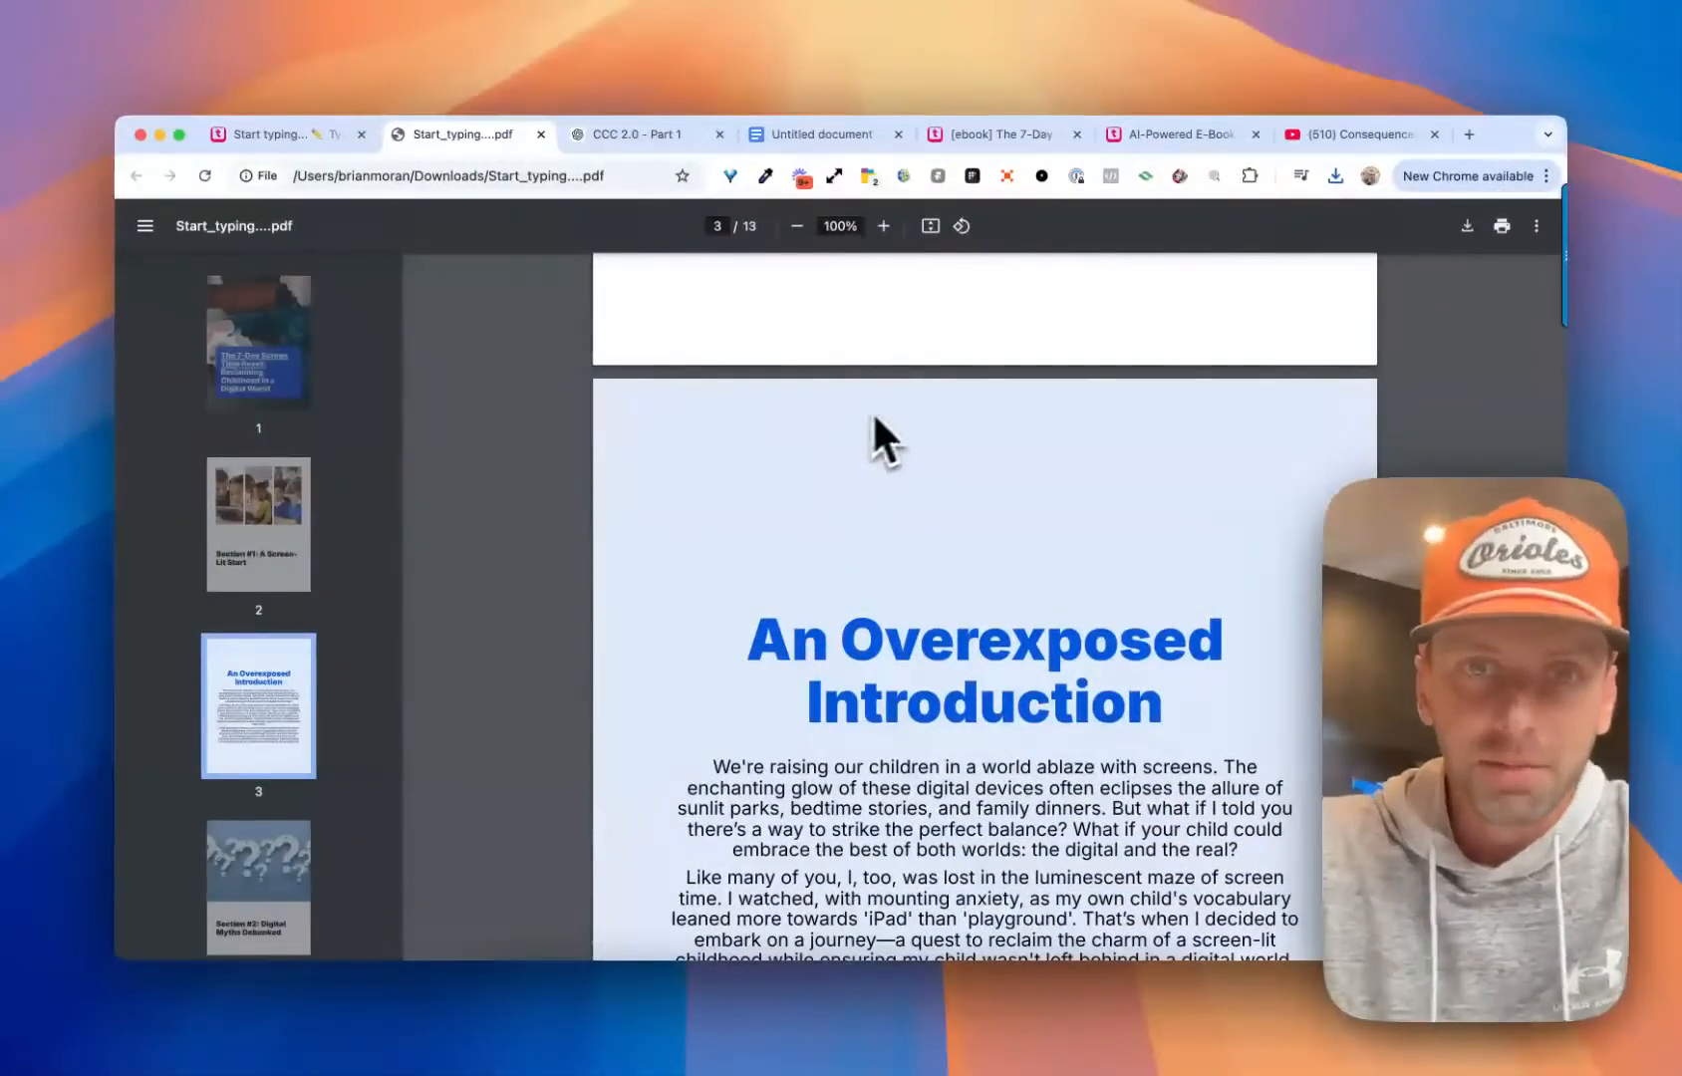
scroll(875, 428, up, 15)
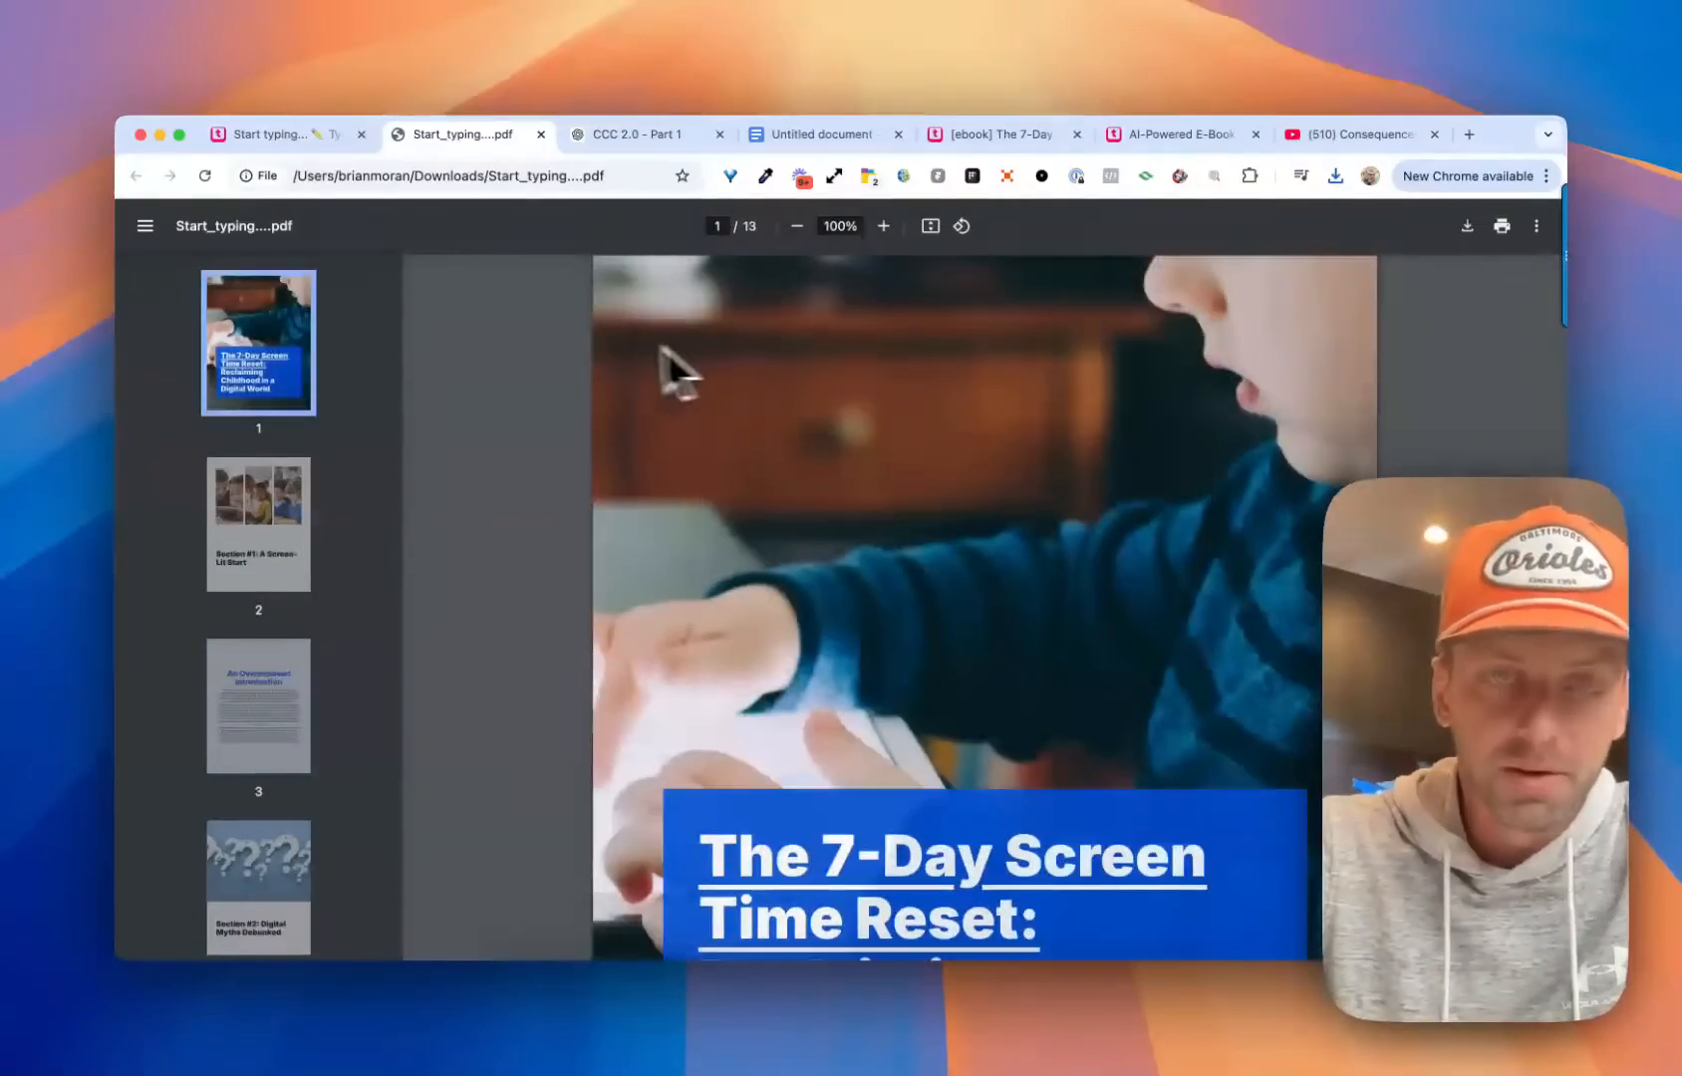
Return to the e-book editor, copy the deck's sharing link and open it in a new browser tab
click(284, 136)
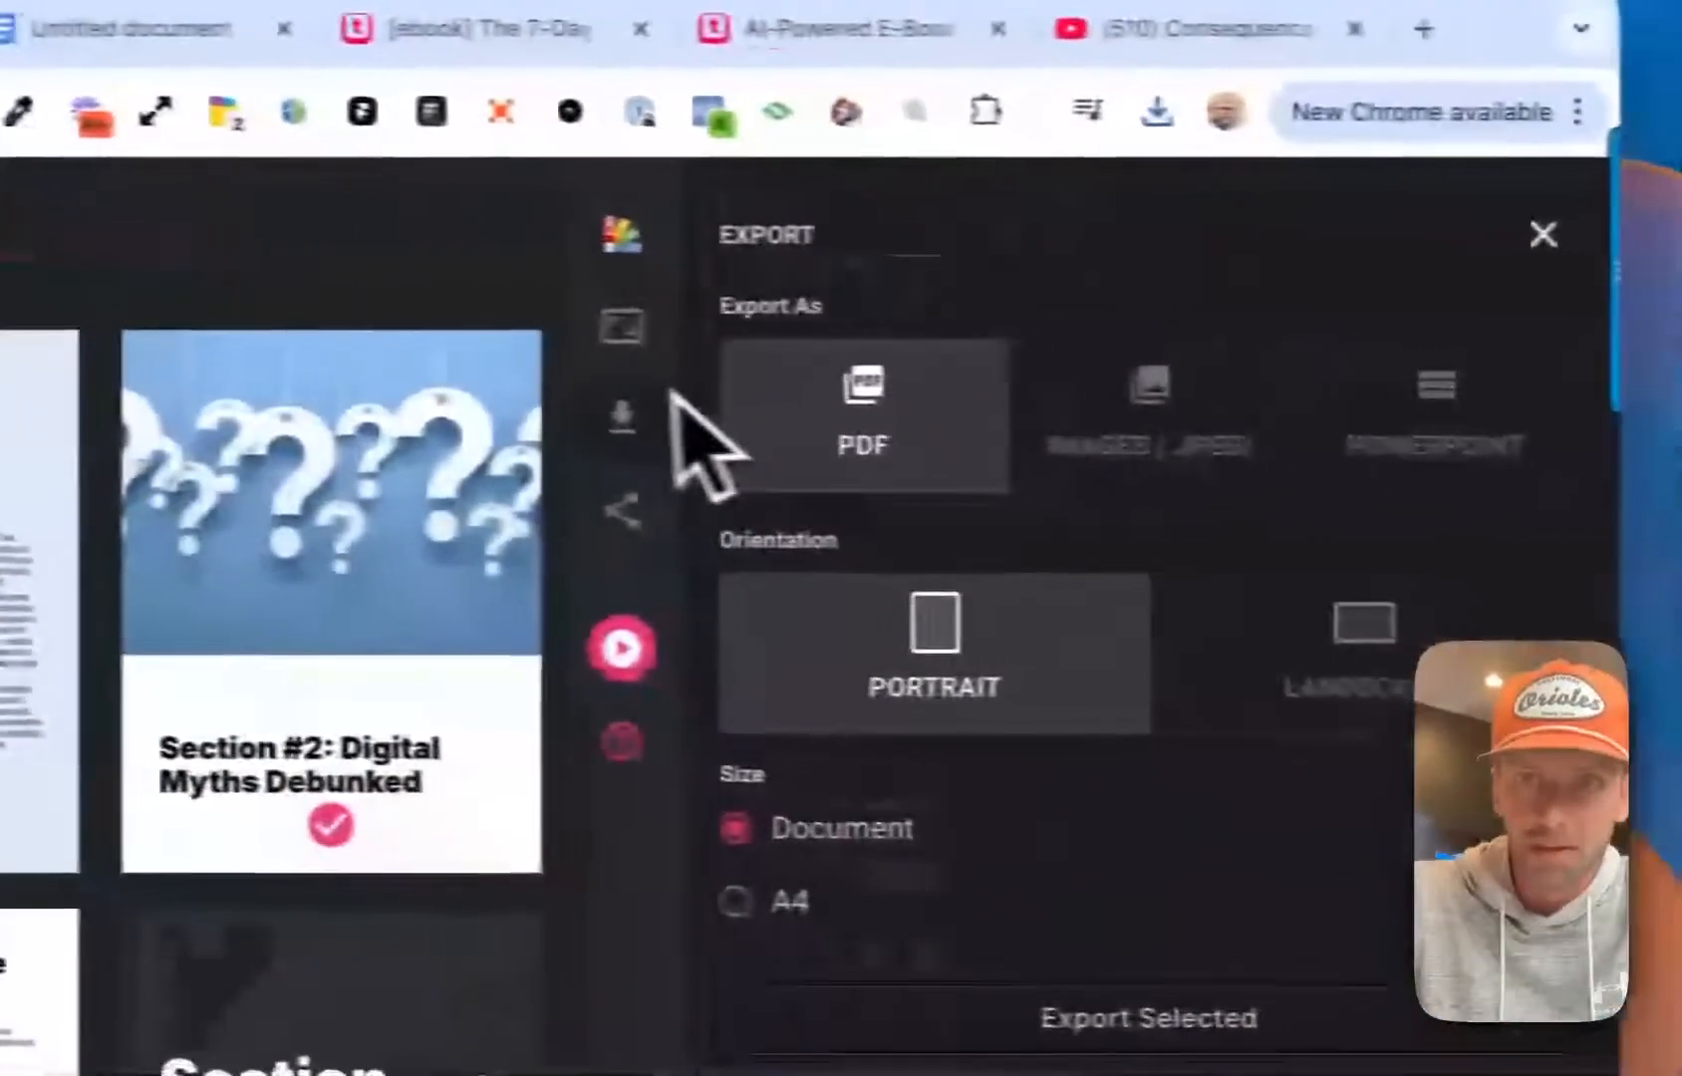
click(1543, 234)
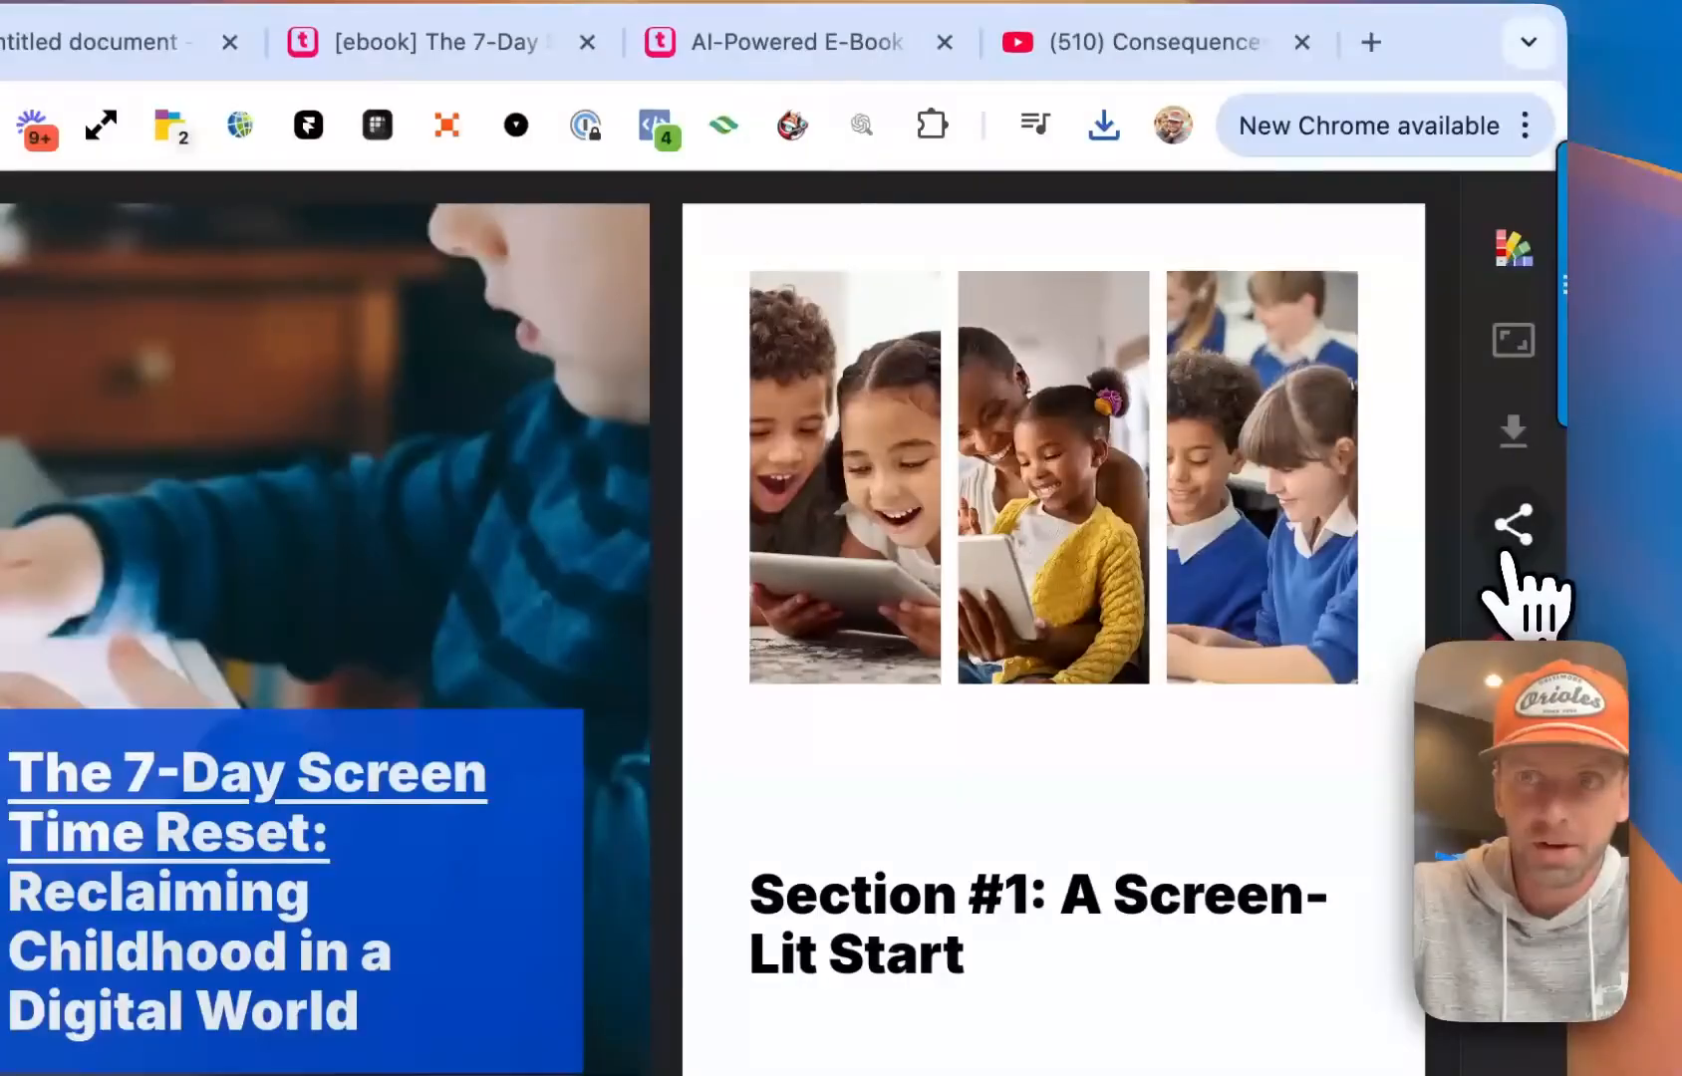
click(1508, 538)
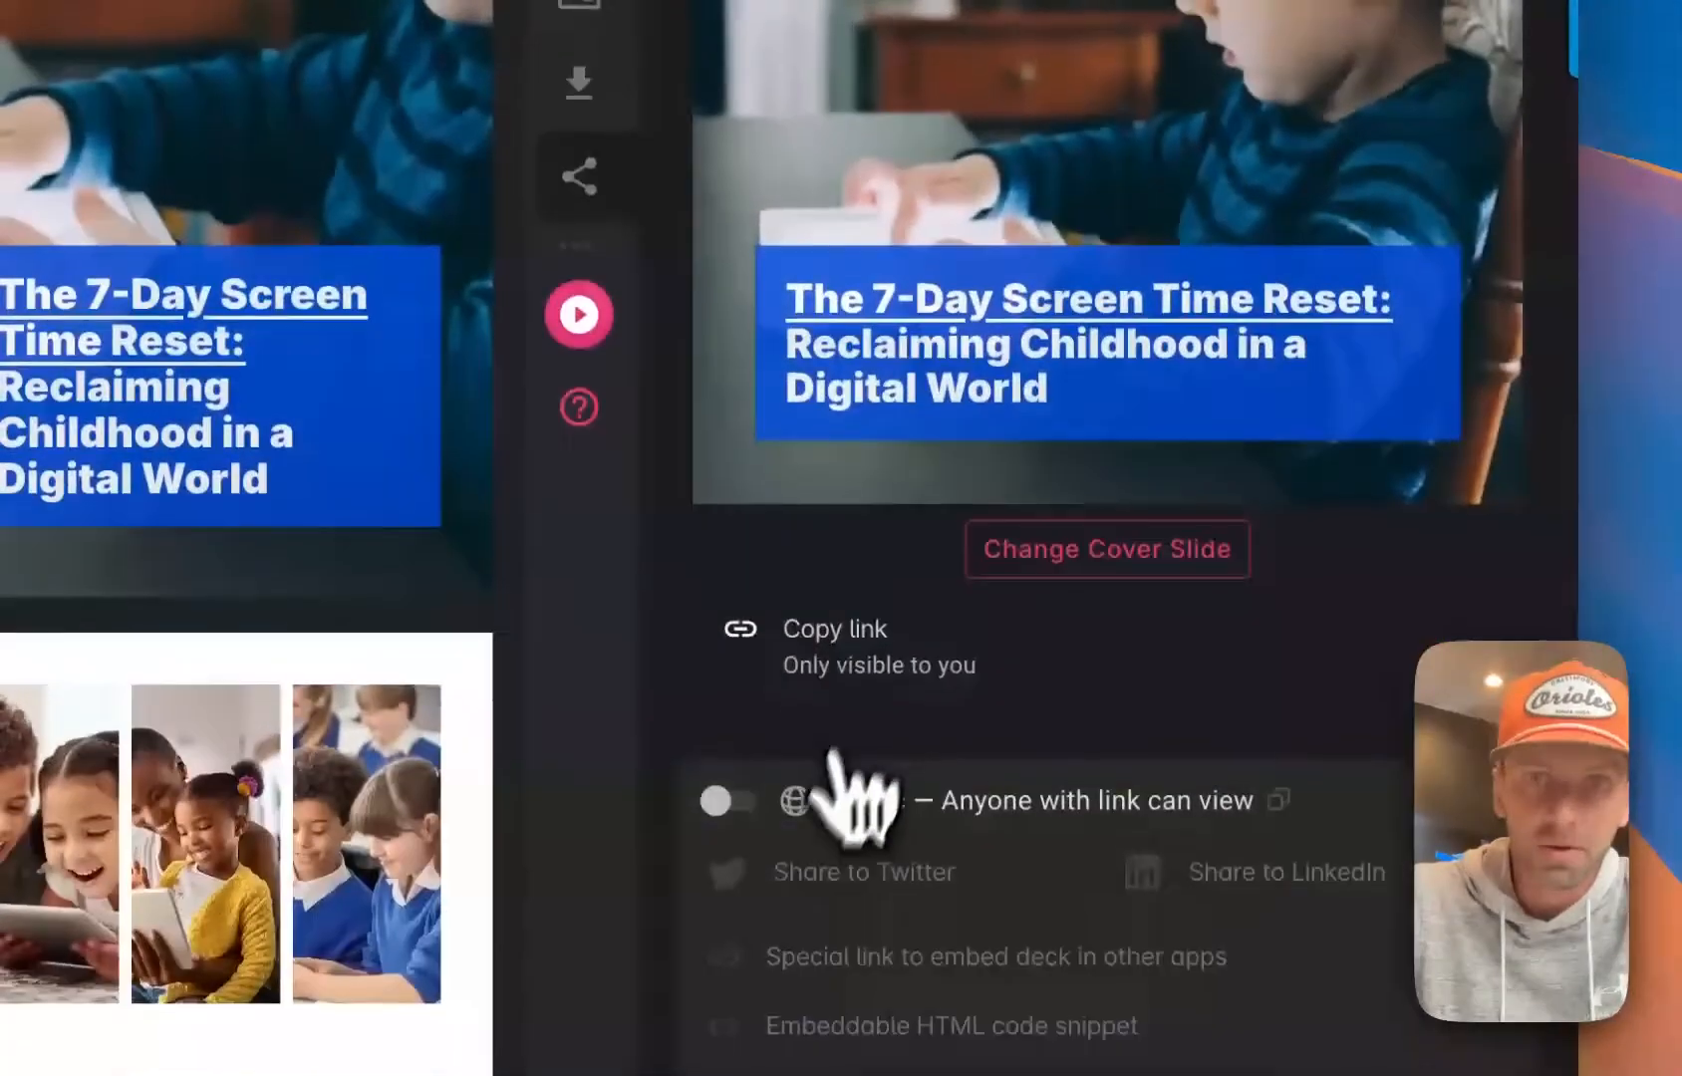
click(722, 800)
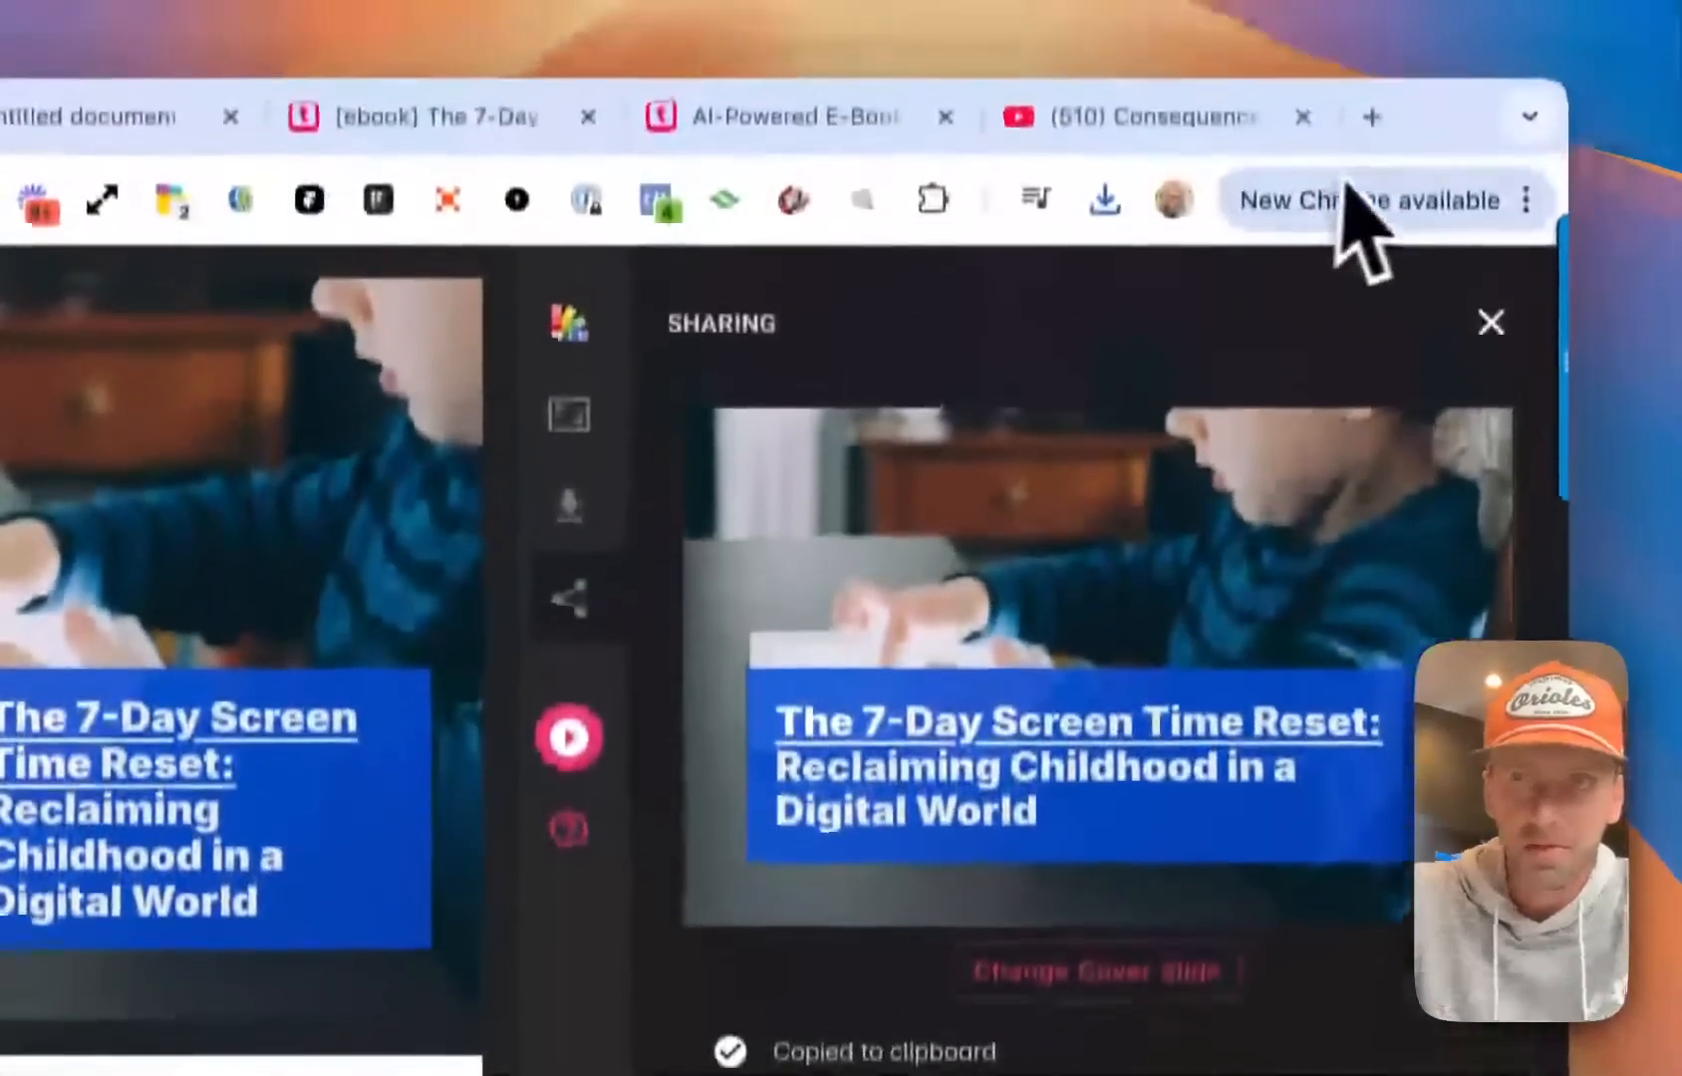
click(1370, 120)
key(super+v)
key(Return)
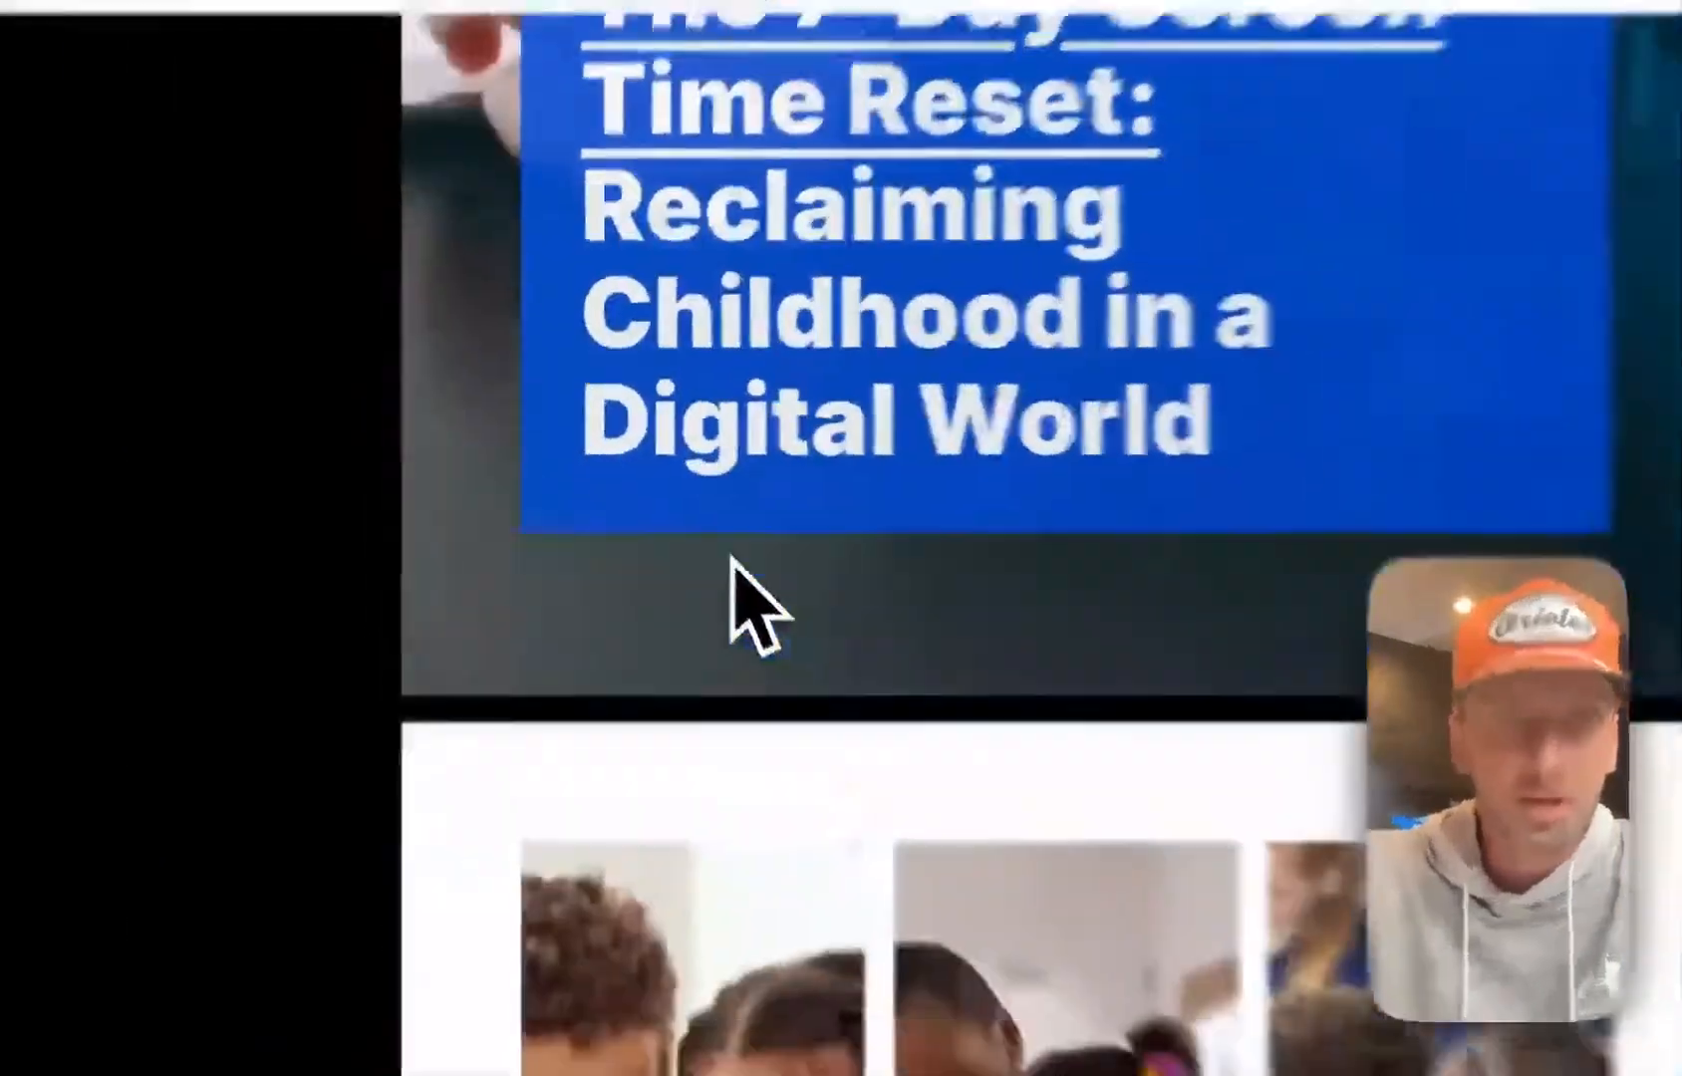
Look through the shared web version of the e-book from the cover to the Section #1 page
scroll(732, 558, up, 4)
scroll(732, 558, down, 3)
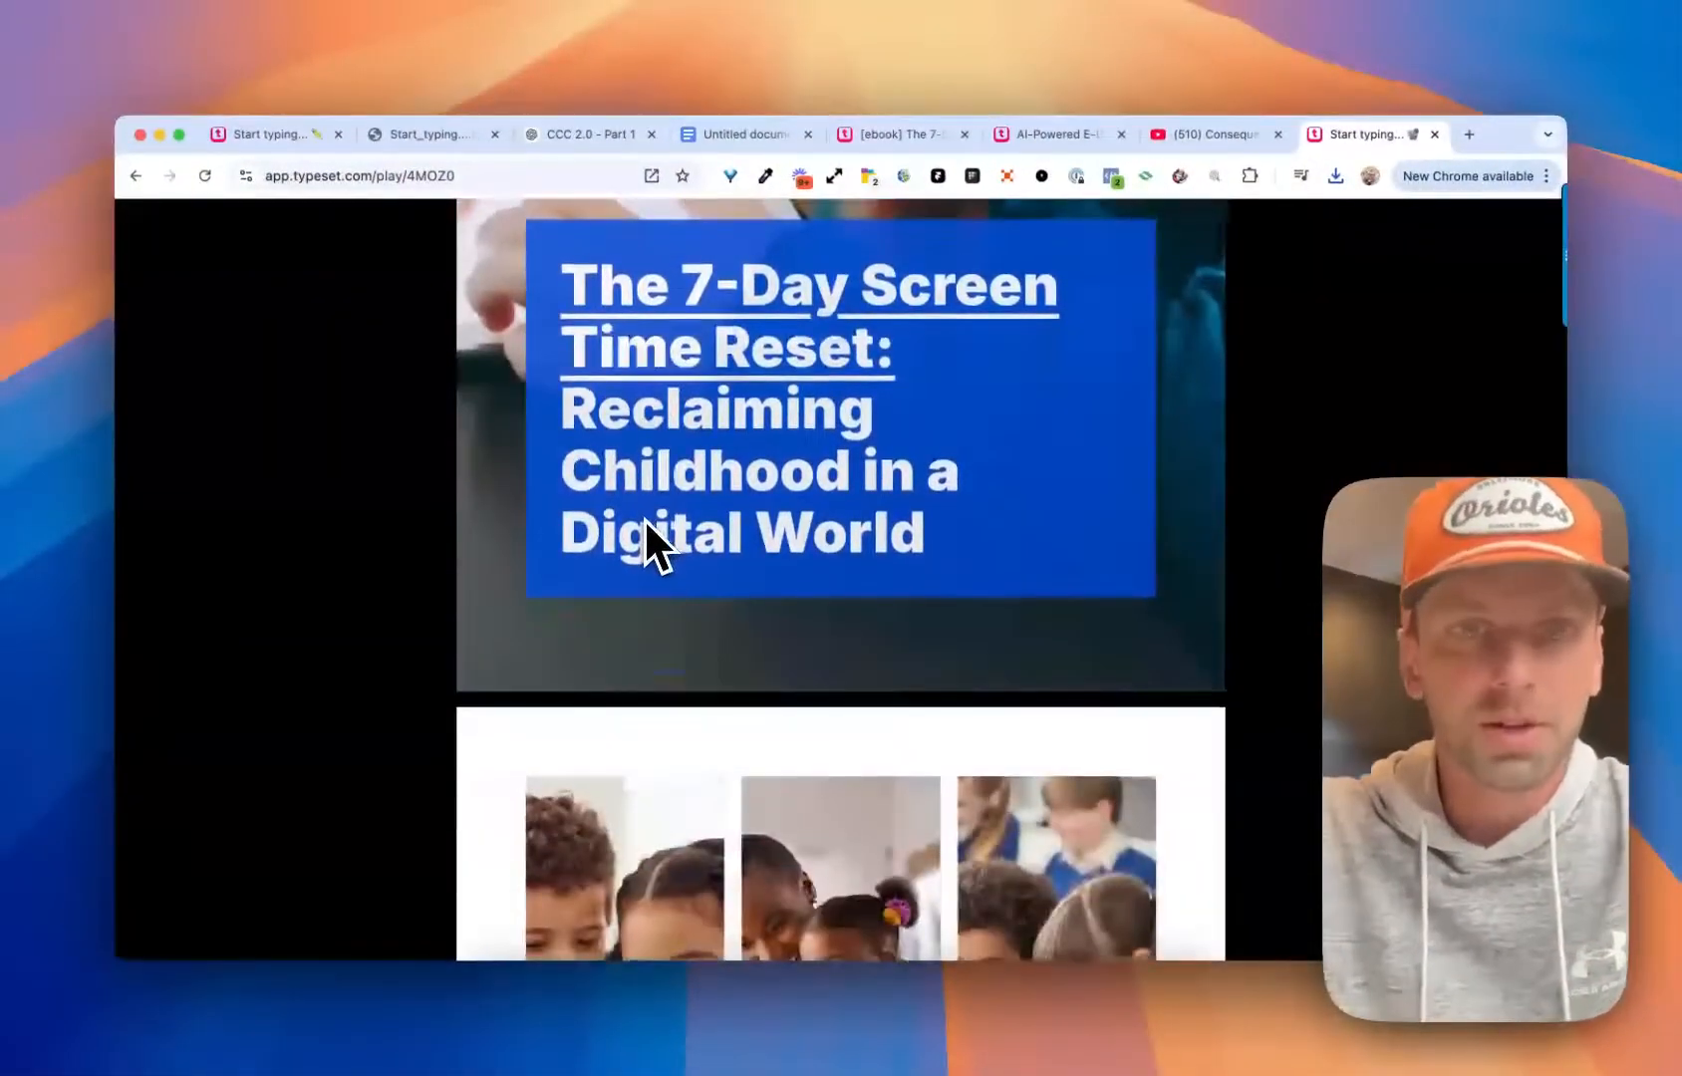
scroll(646, 520, down, 6)
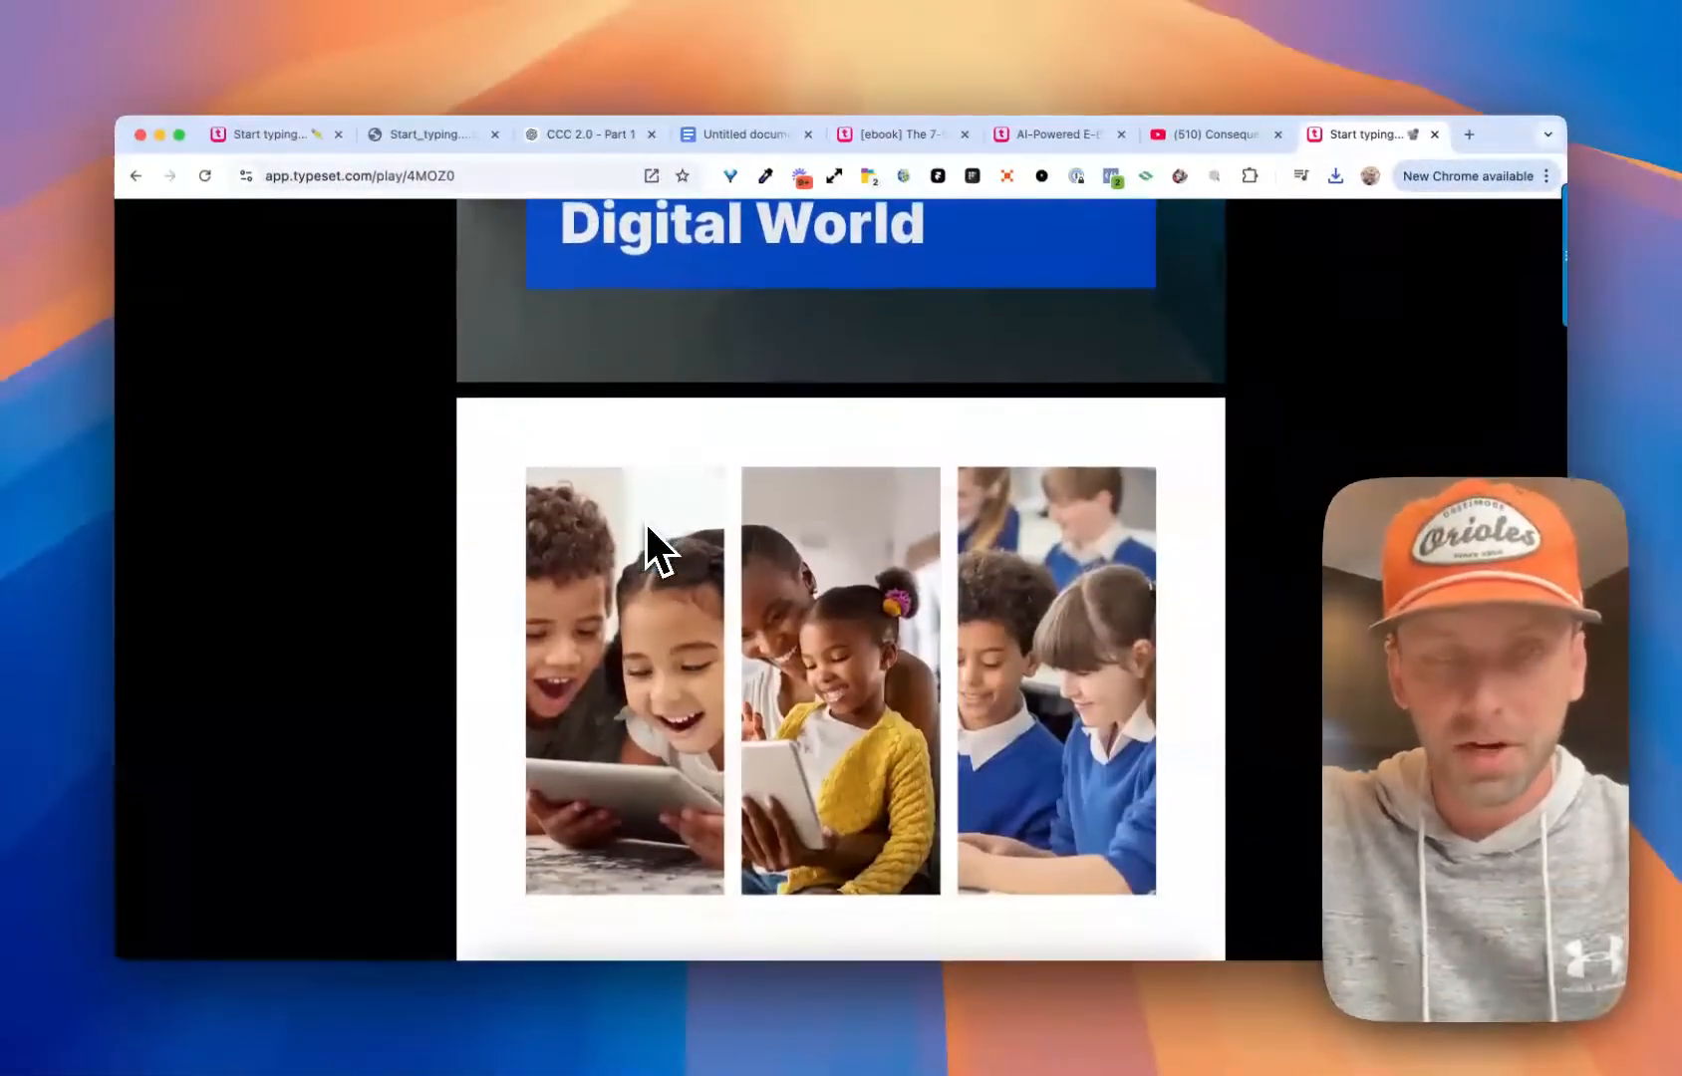
scroll(654, 528, down, 3)
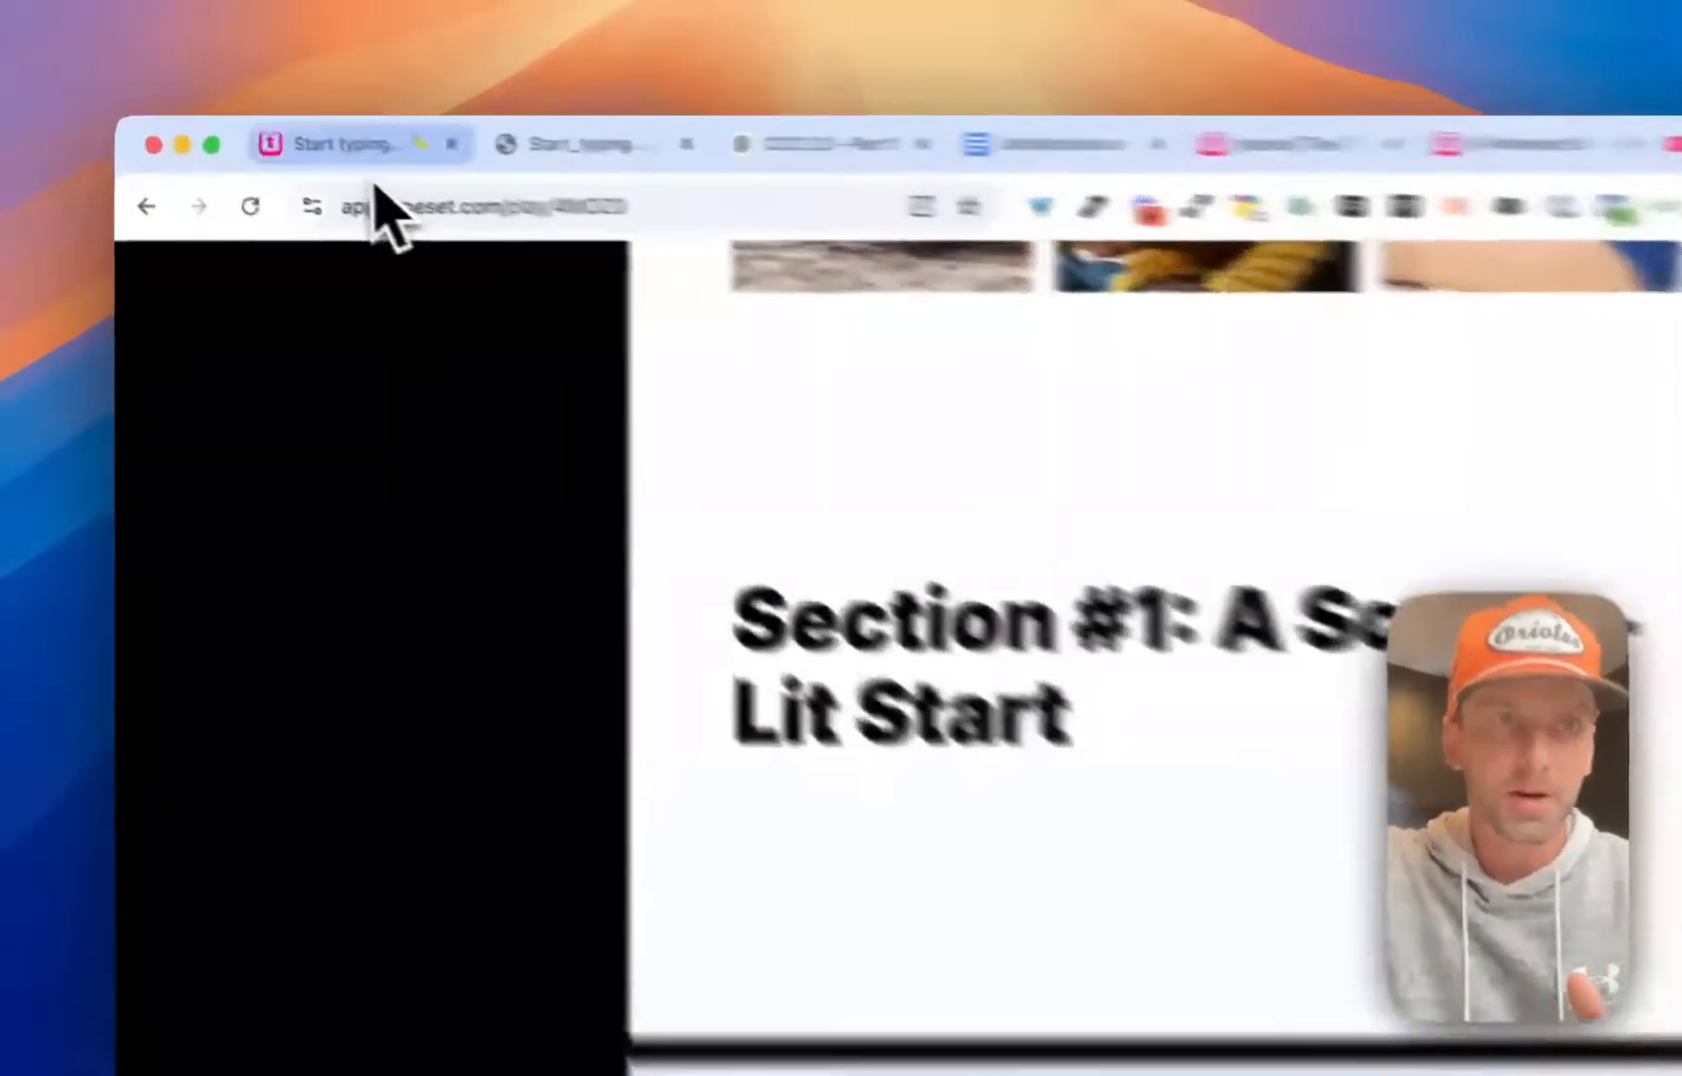
click(267, 135)
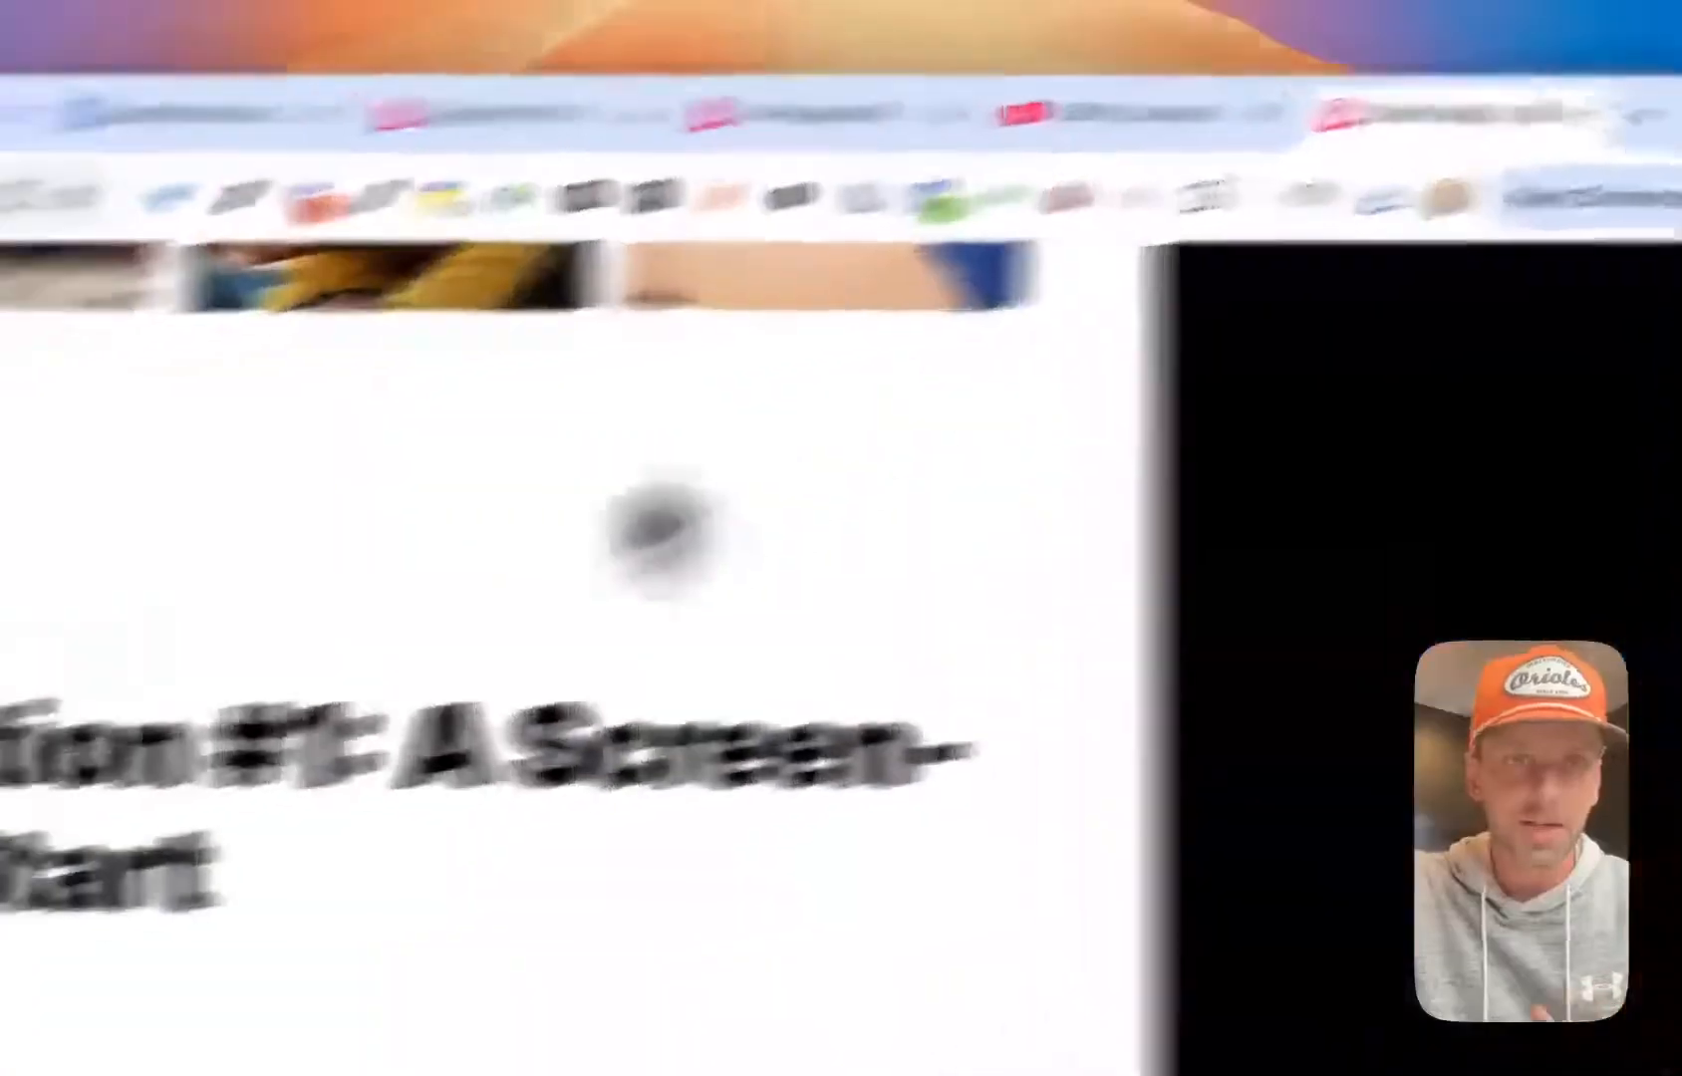
scroll(972, 767, up, 6)
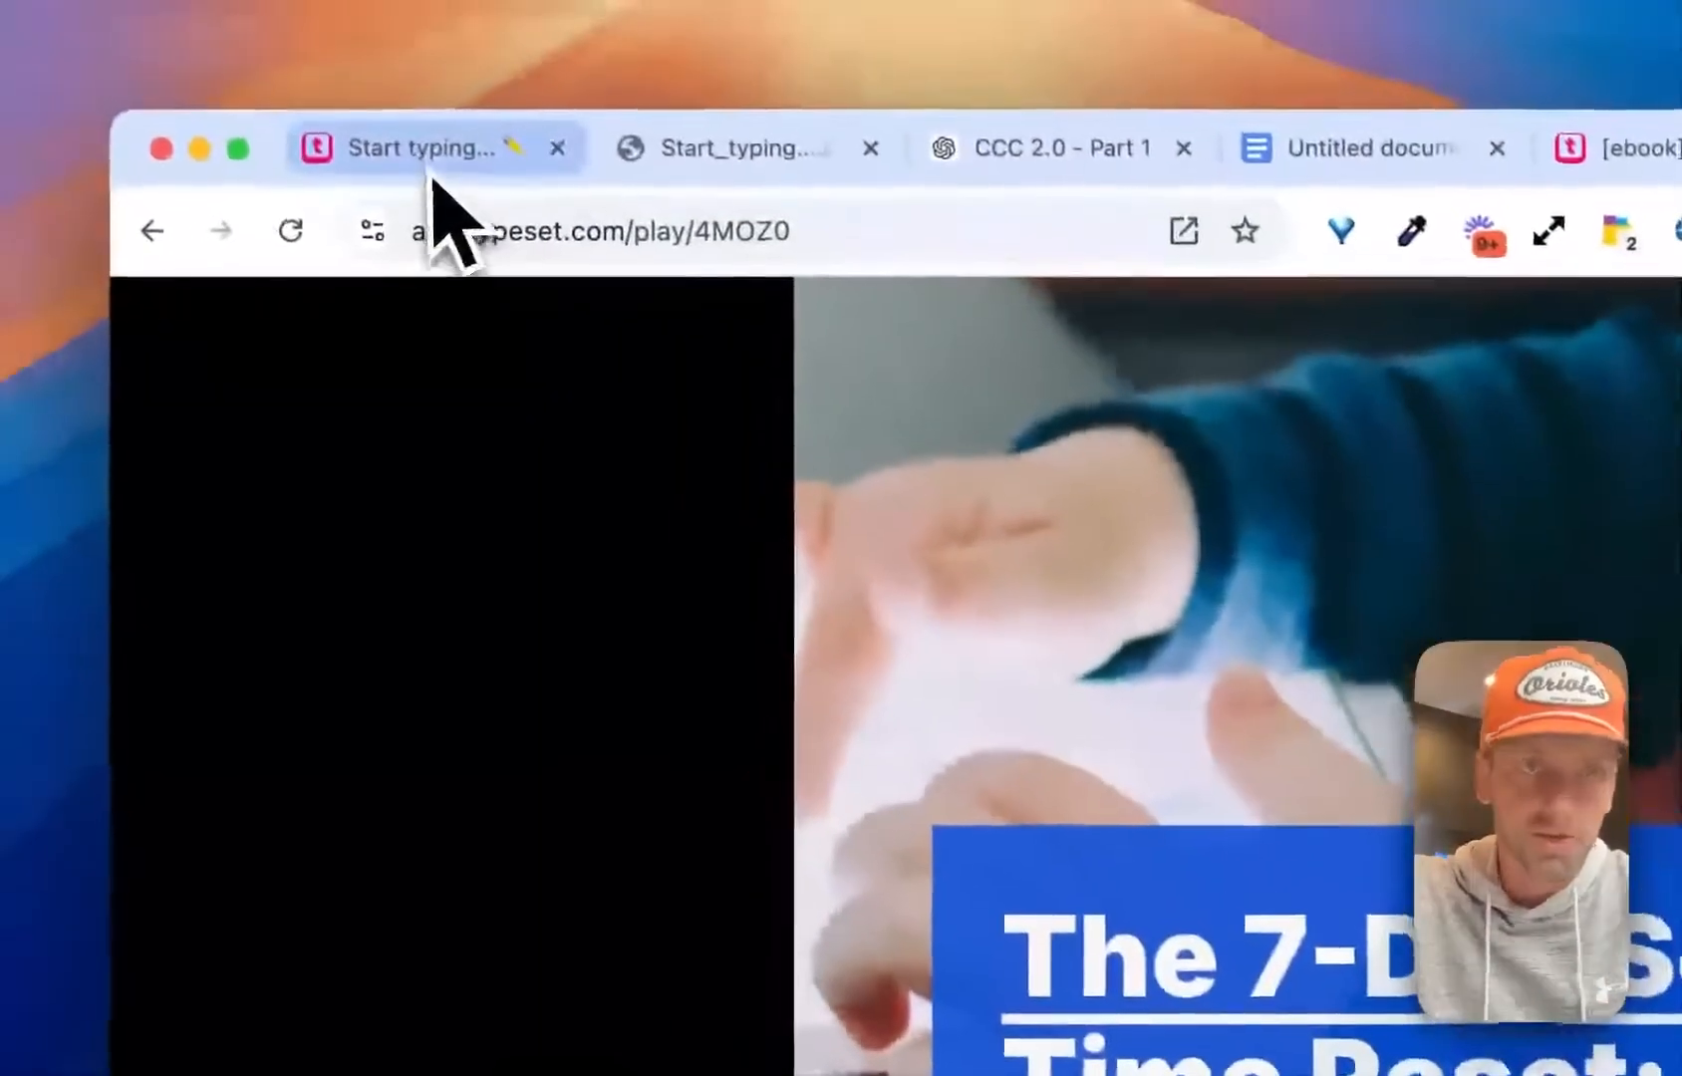
Switch back to the editor's sharing settings and make the deck public so anyone with the link can view it
click(433, 184)
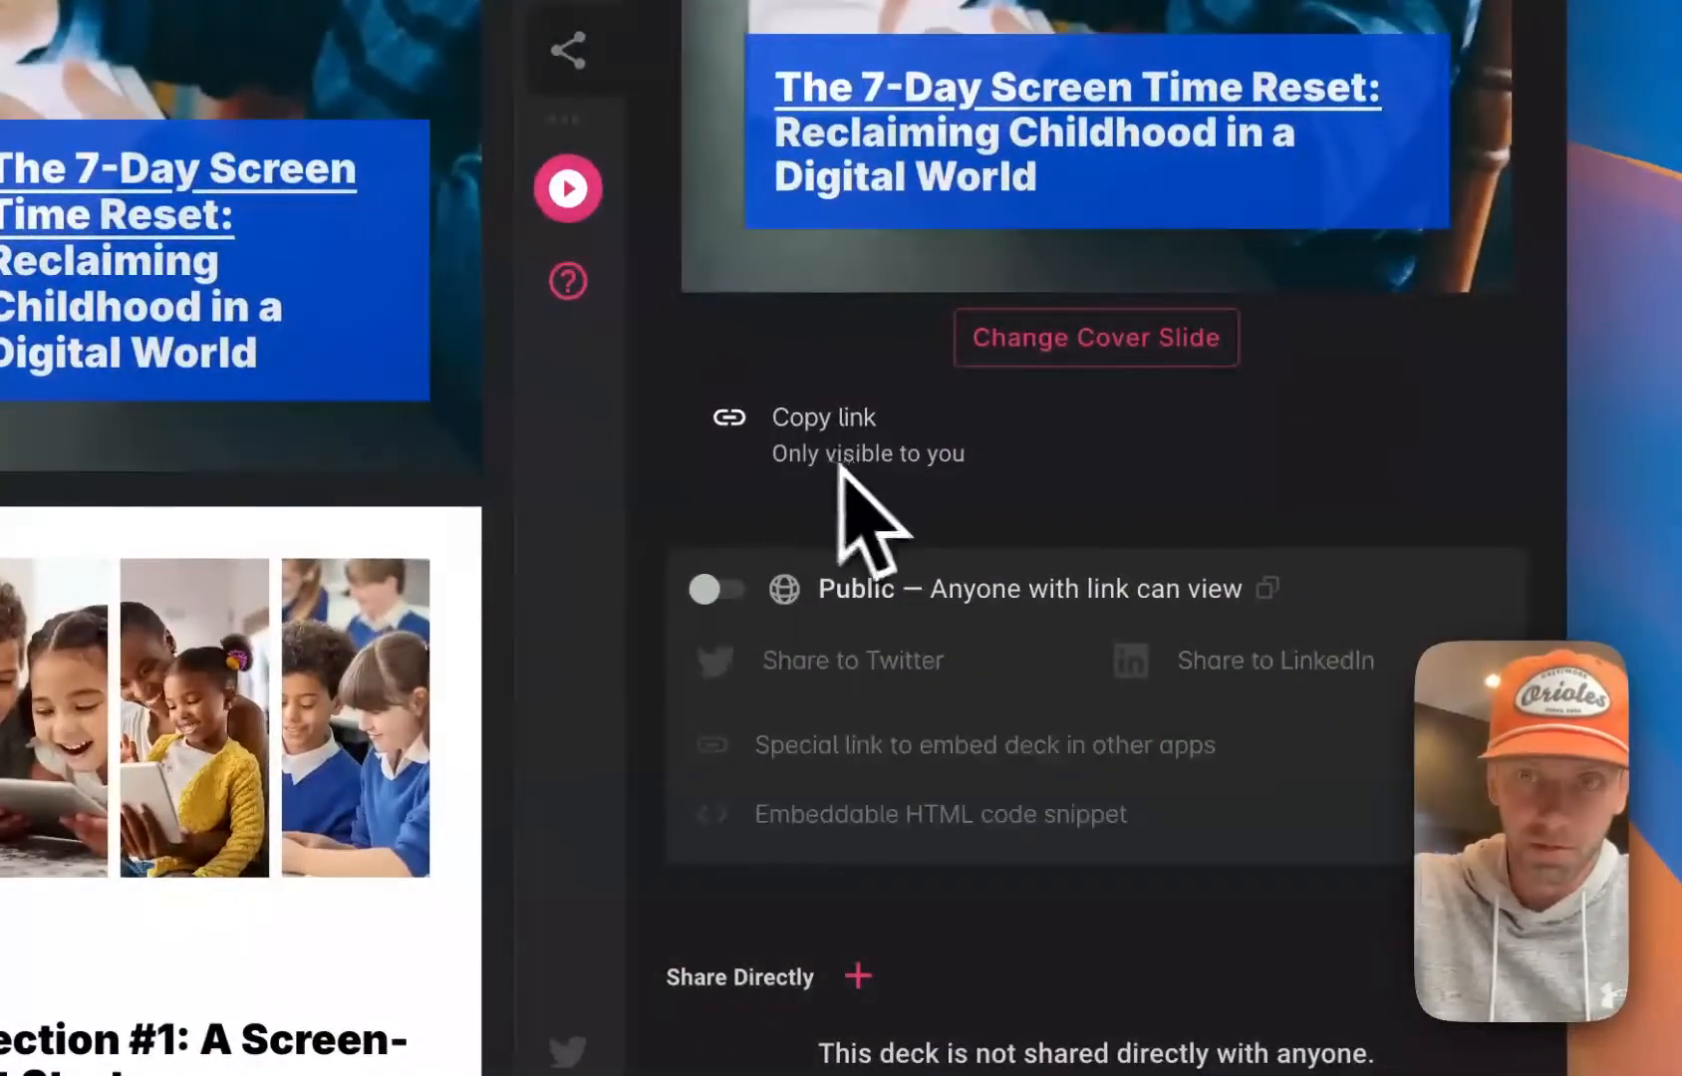
click(752, 596)
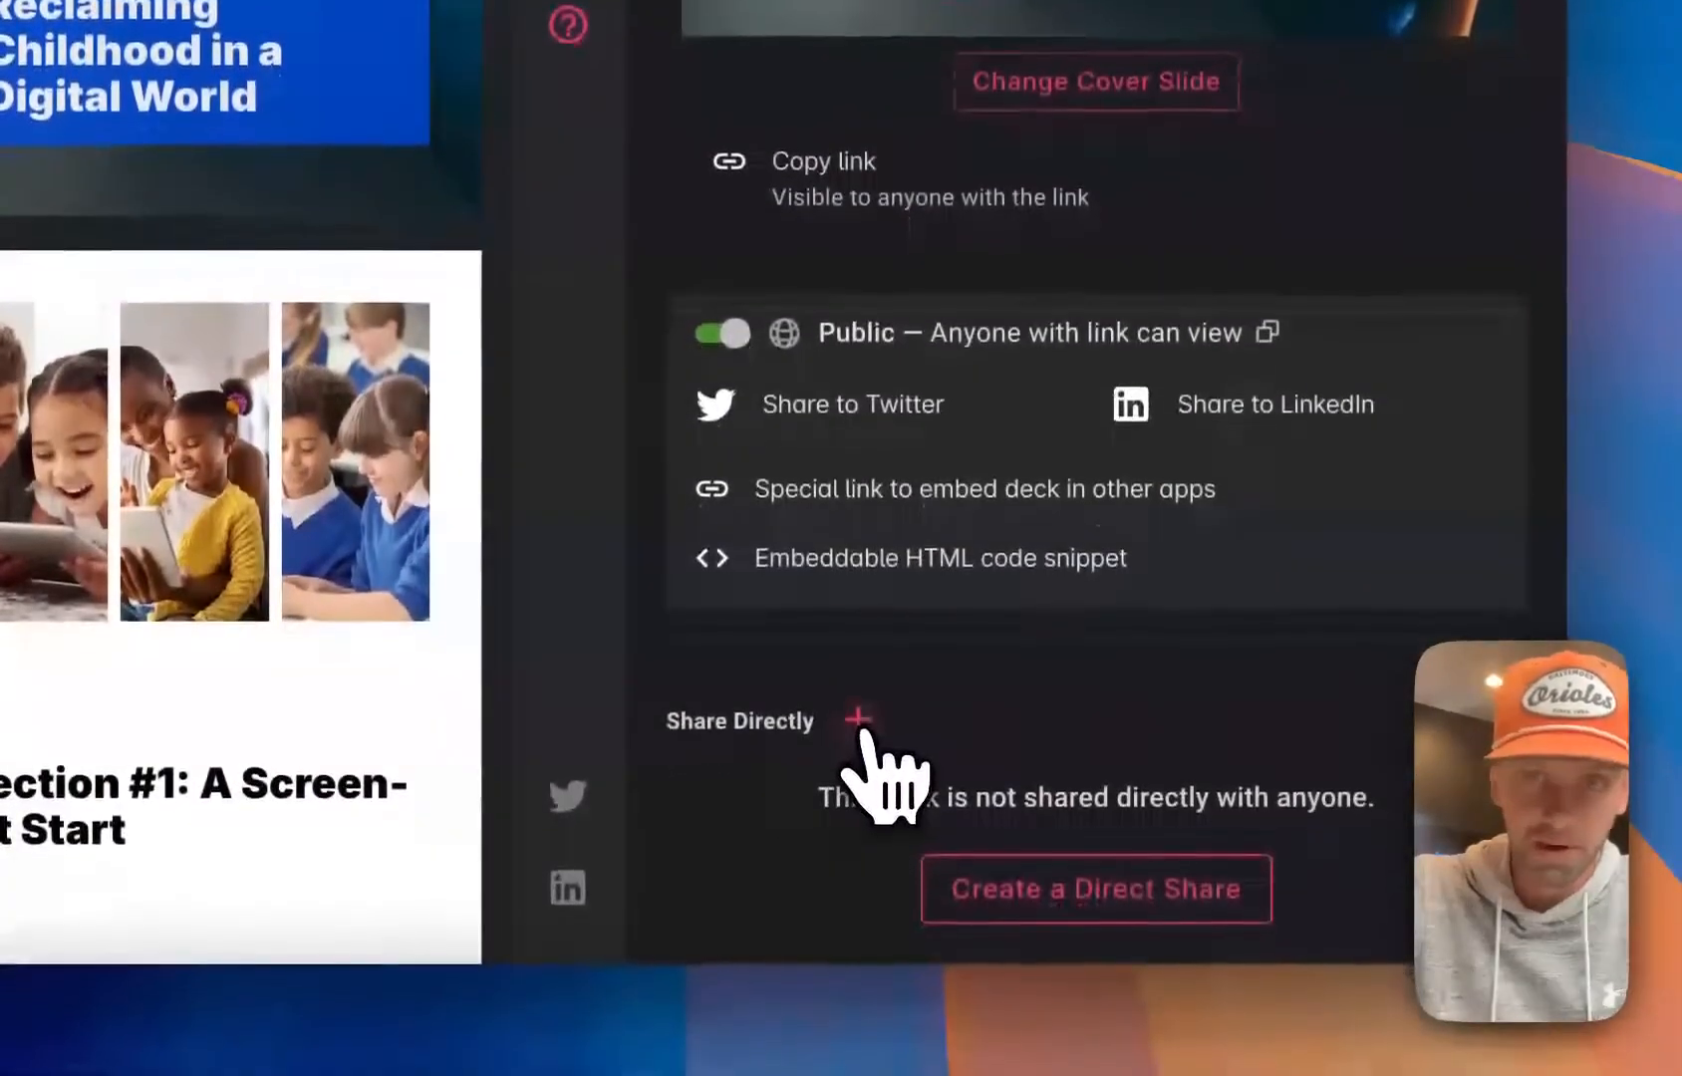
scroll(863, 733, up, 1)
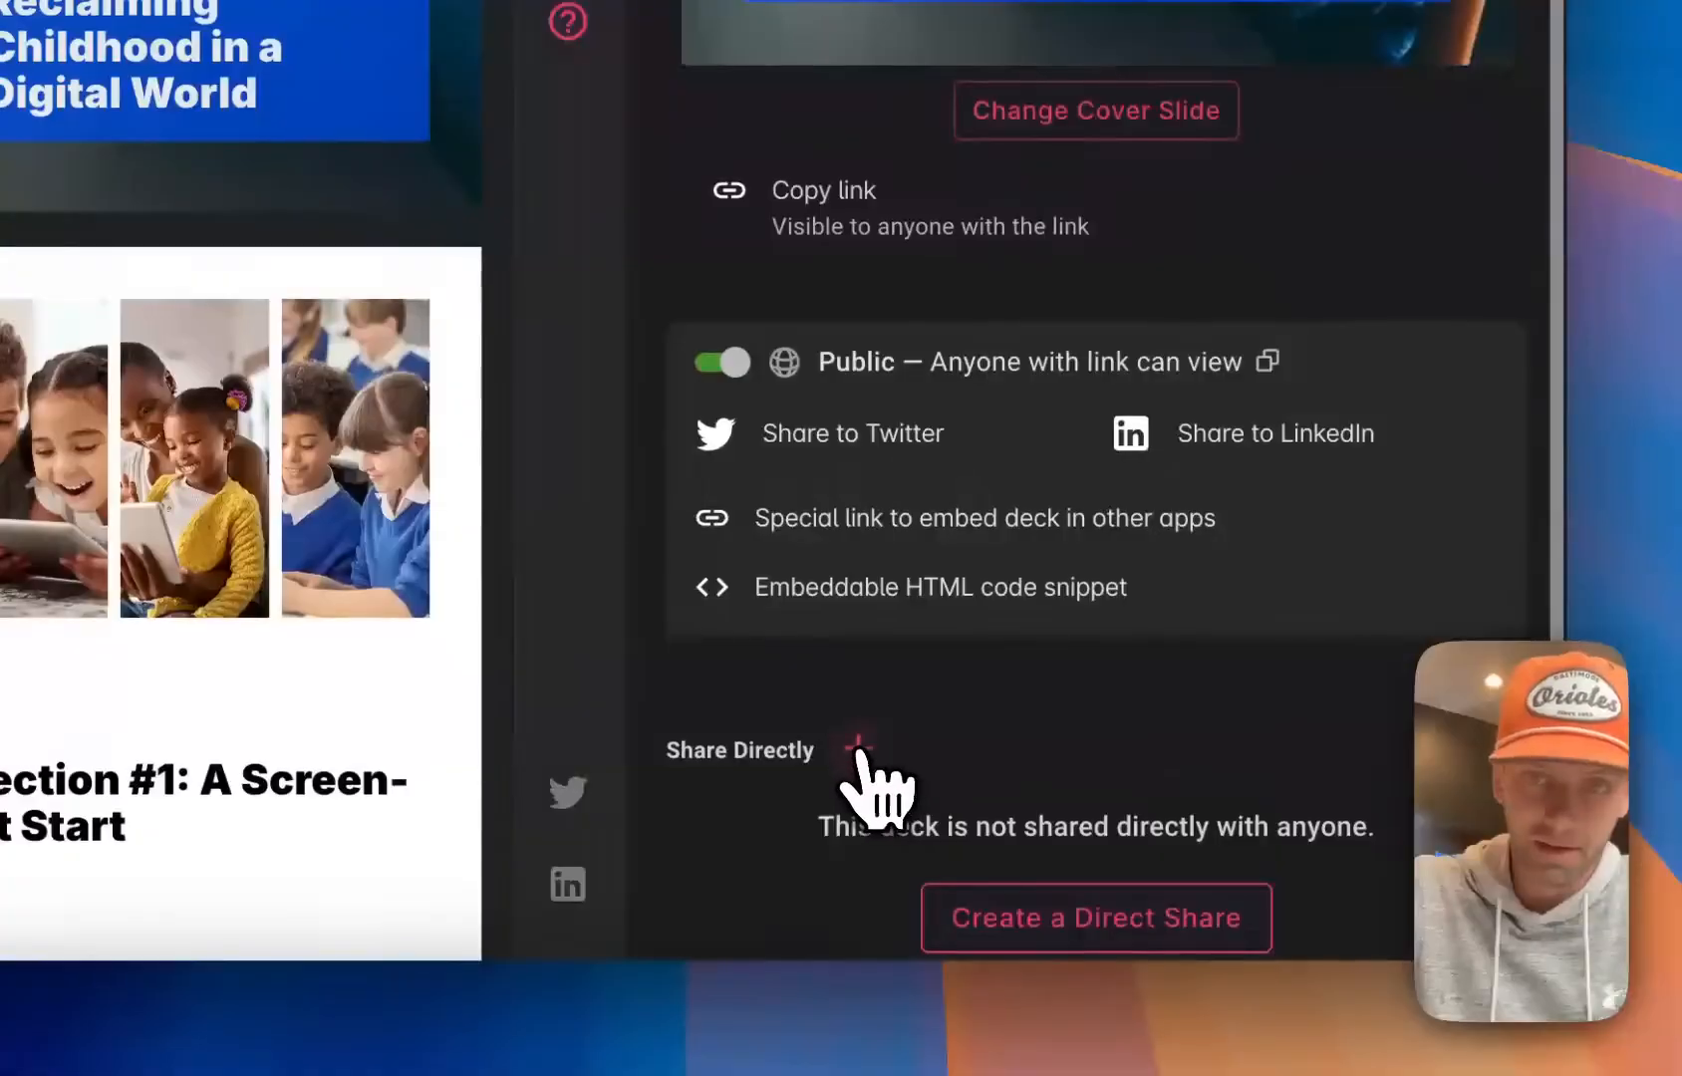
Try a new direct share with the recipient's e-mail, testing the passphrase and single sign-on security options, and leave the sharing settings
click(858, 747)
click(894, 438)
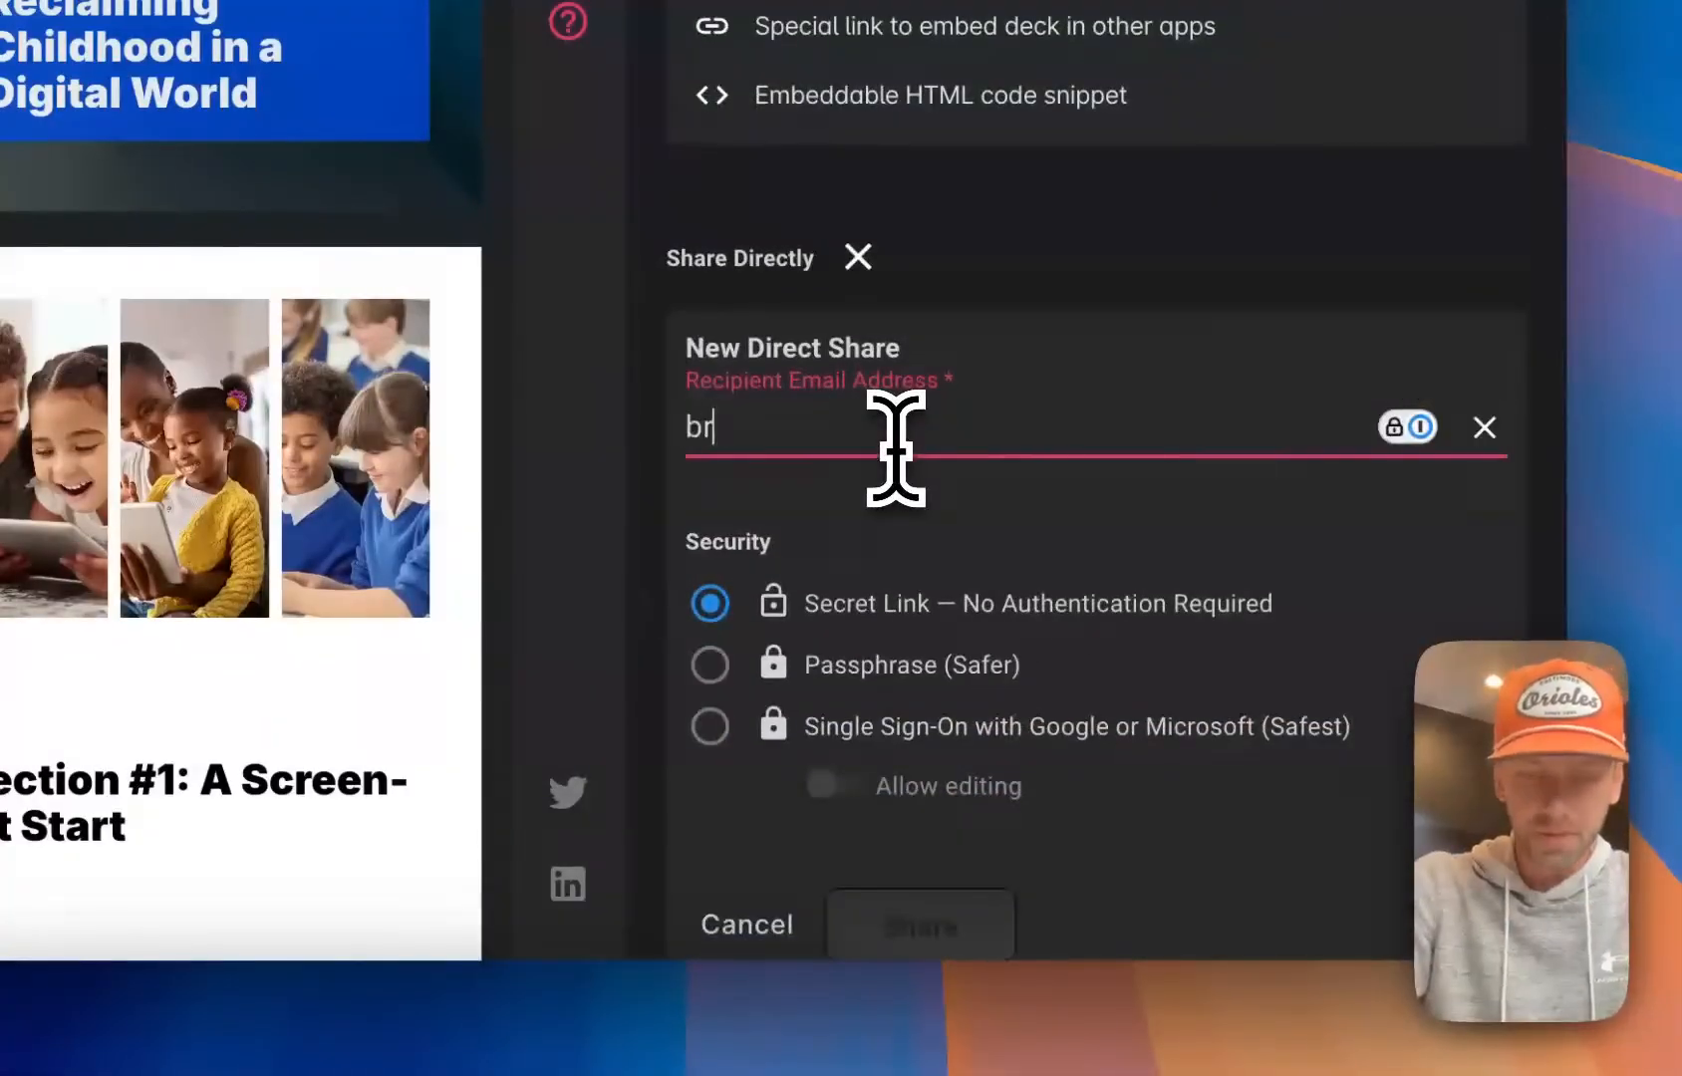
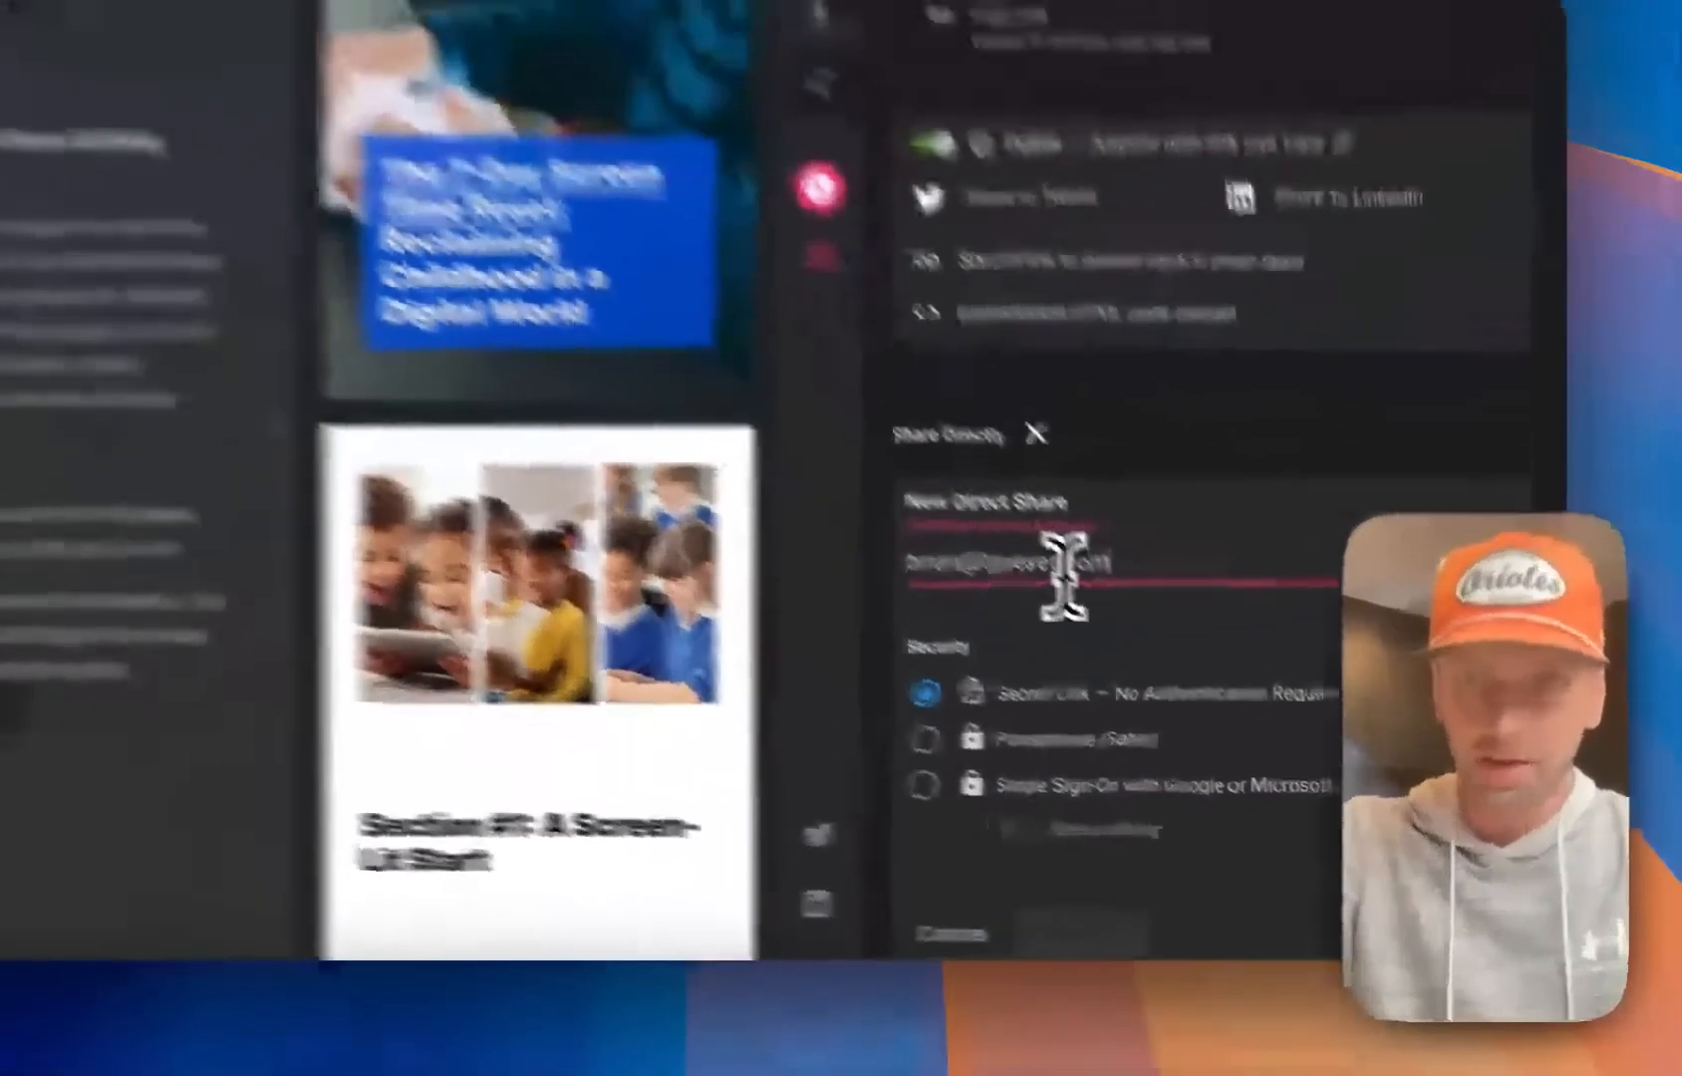
key(Return)
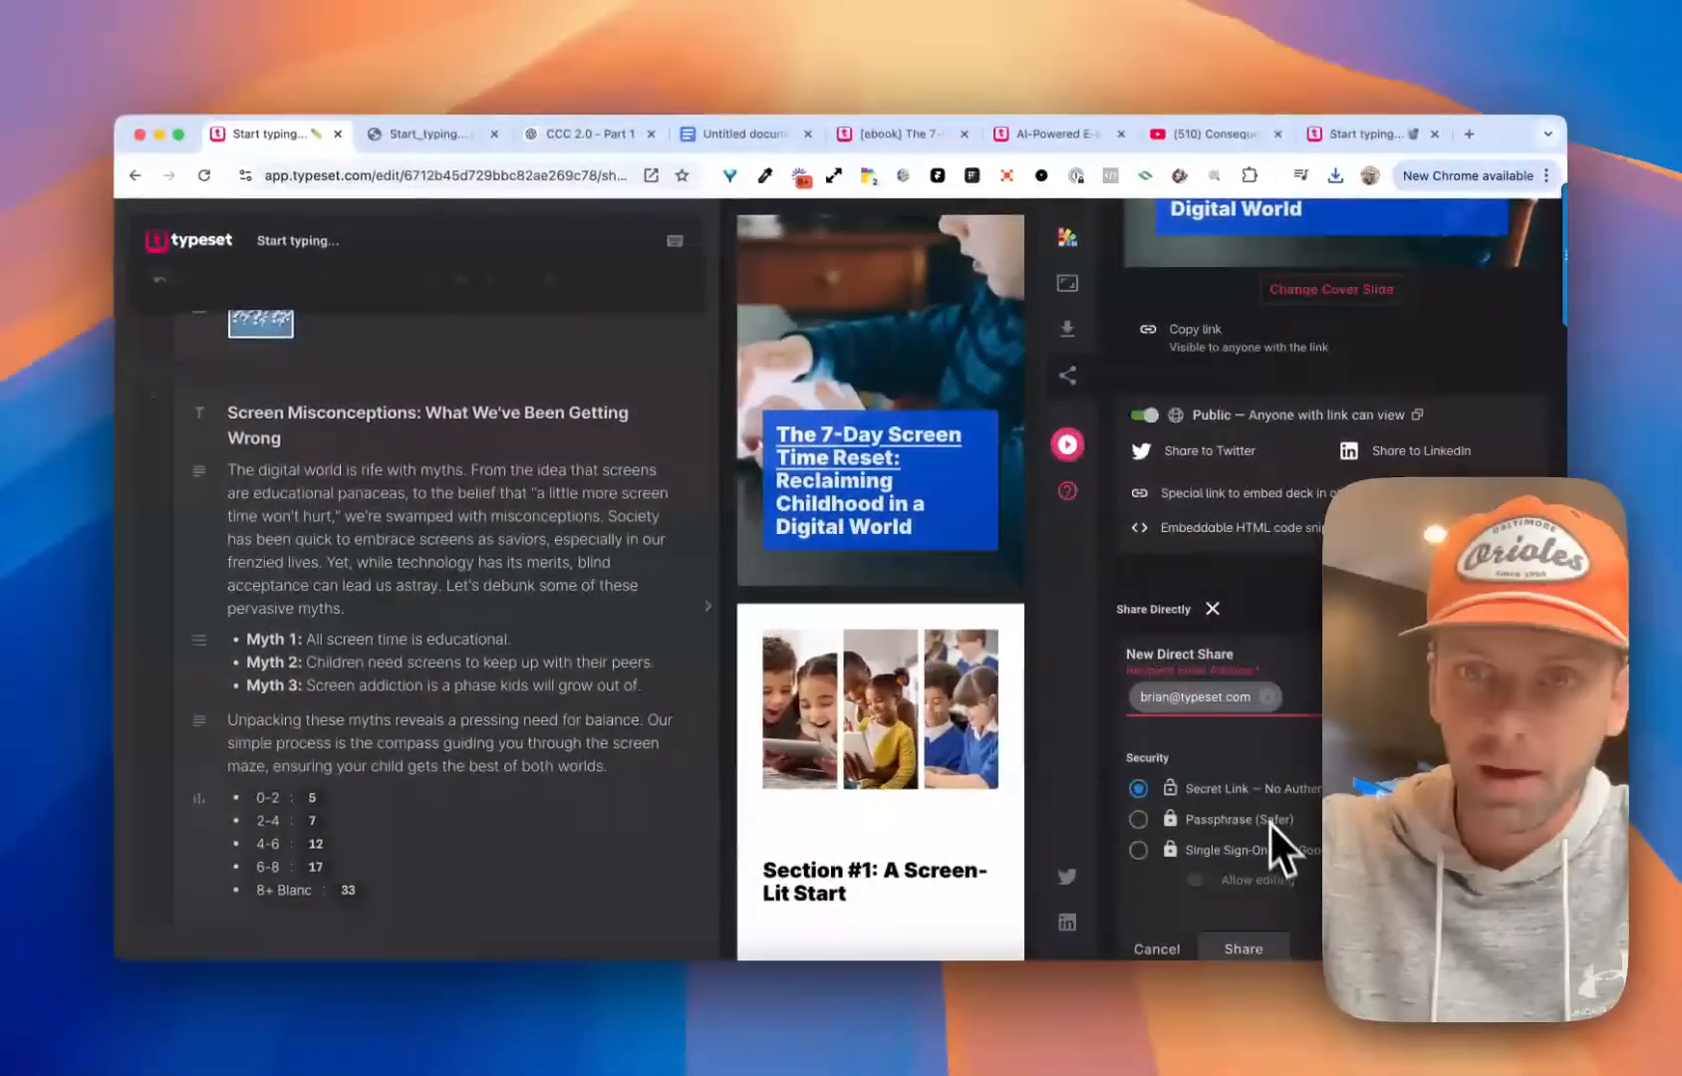
scroll(1236, 777, down, 1)
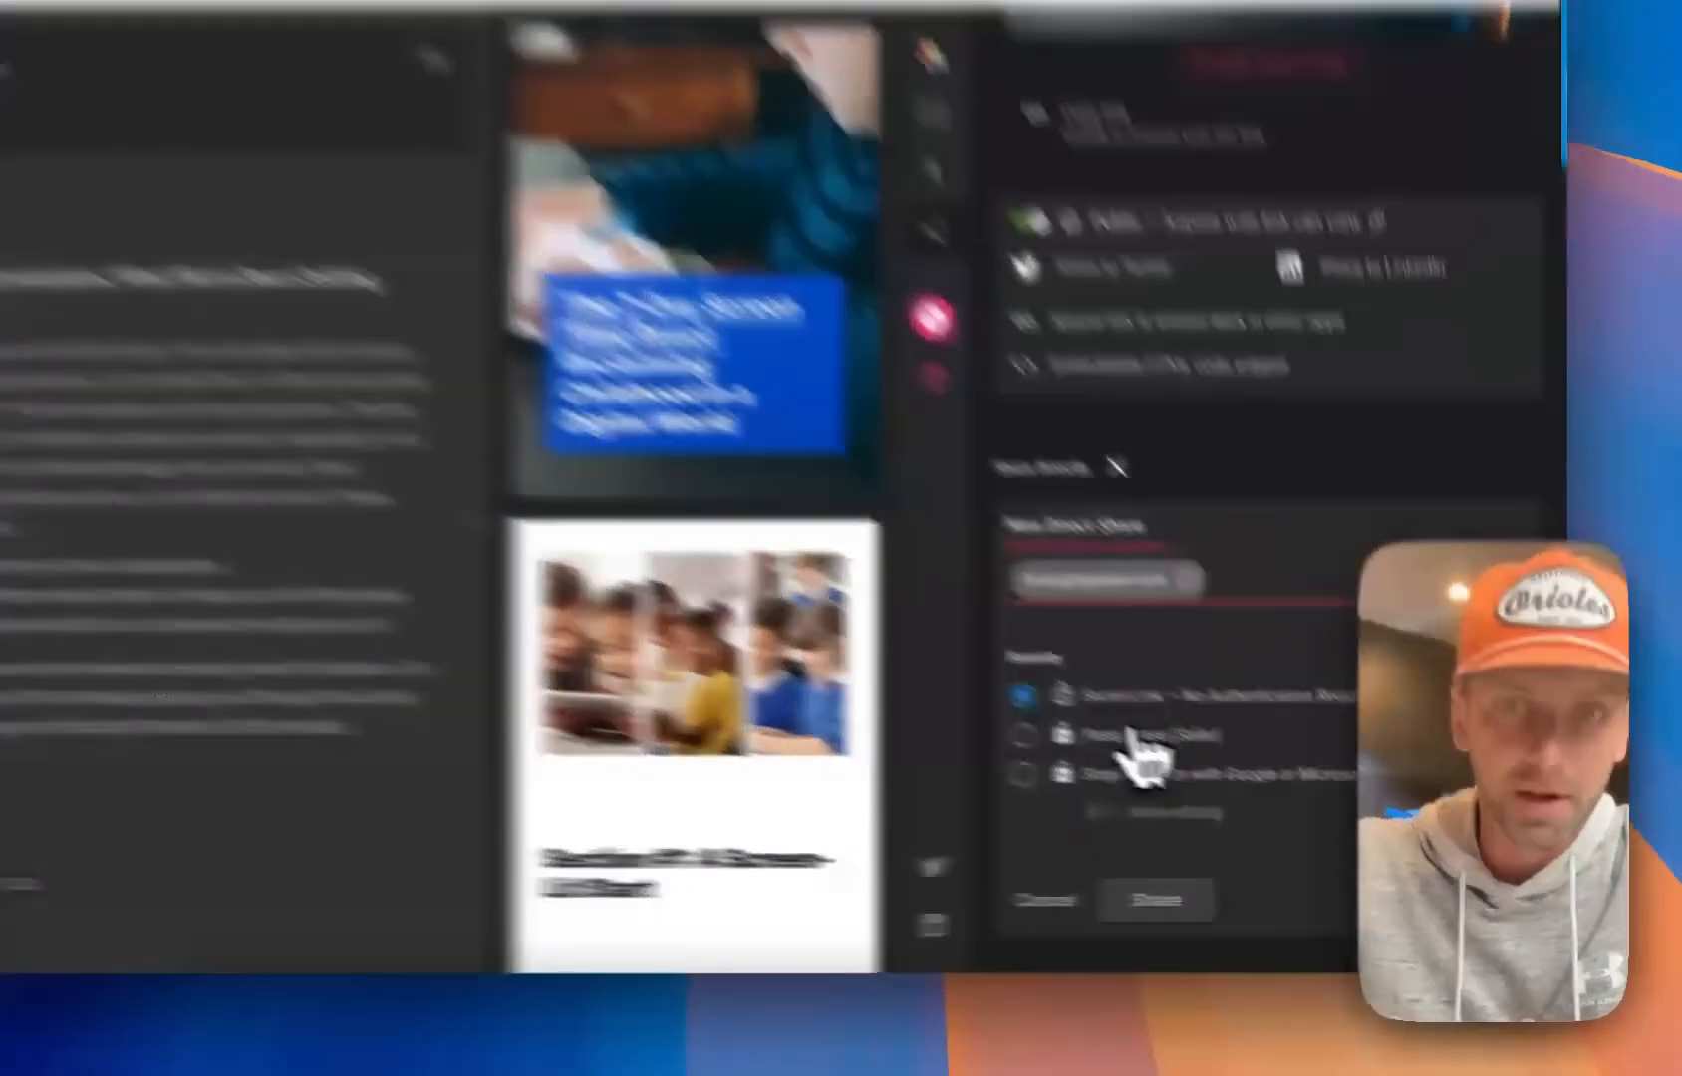
click(1210, 774)
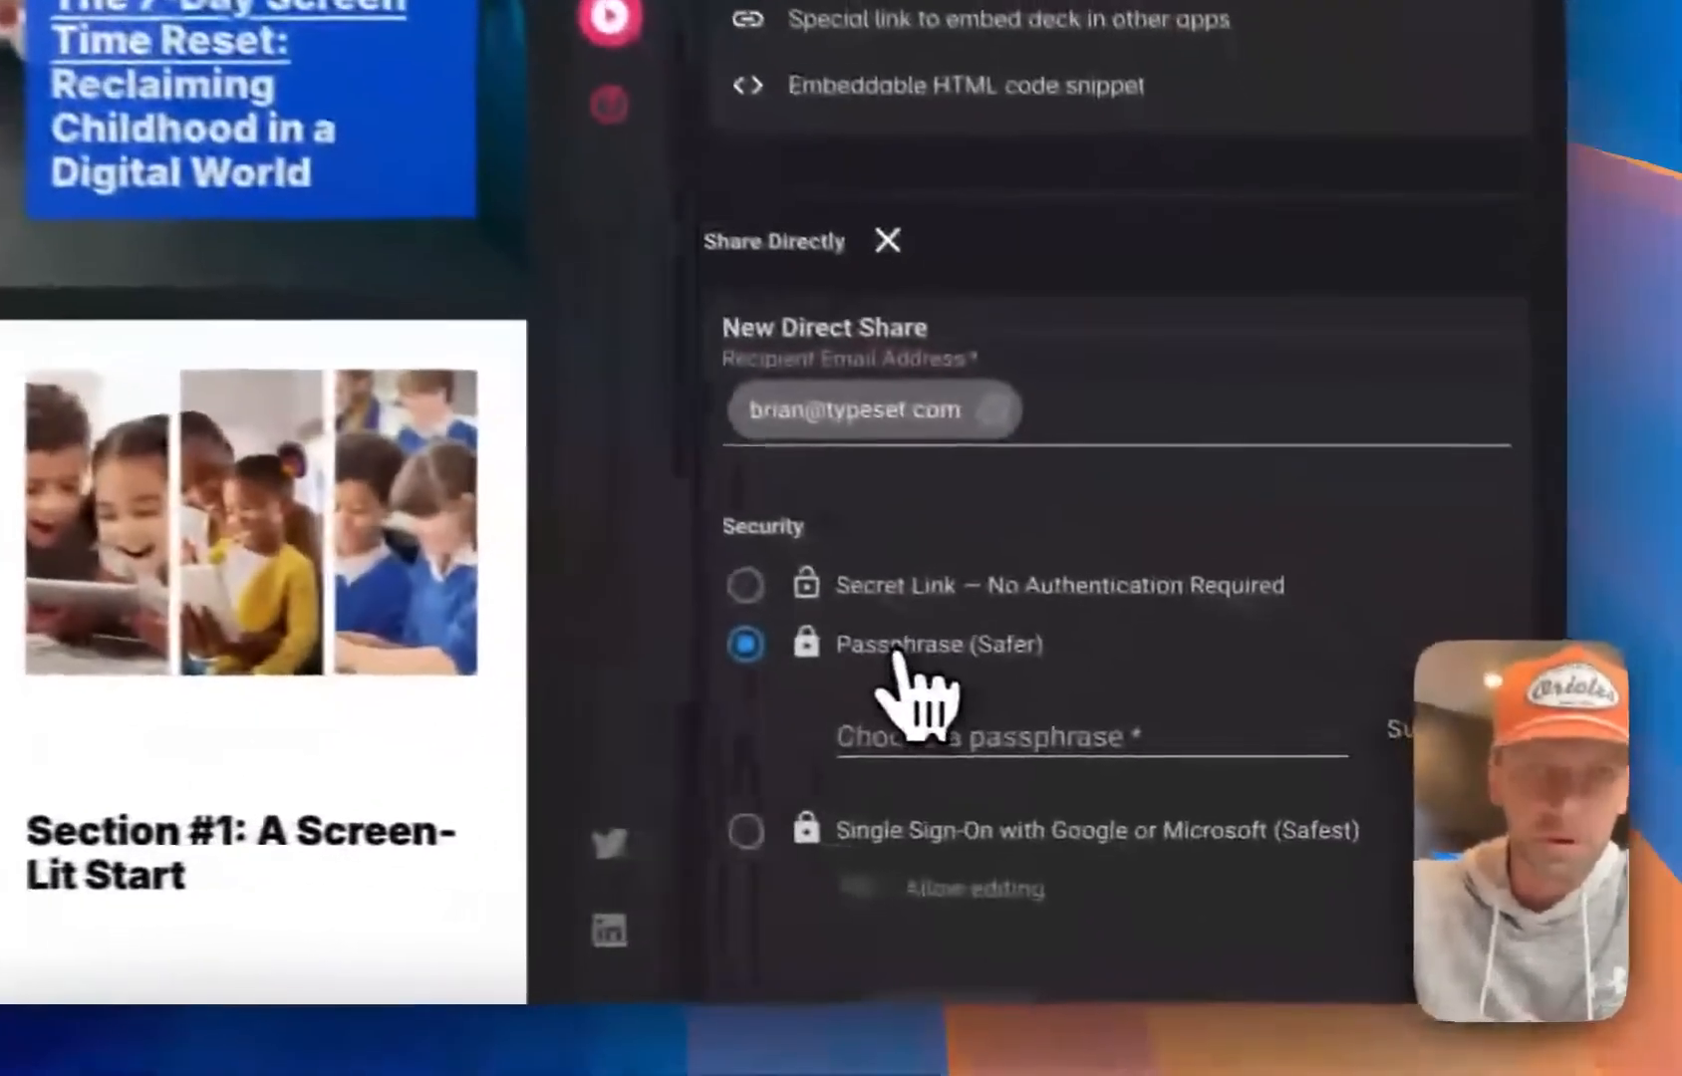
click(875, 829)
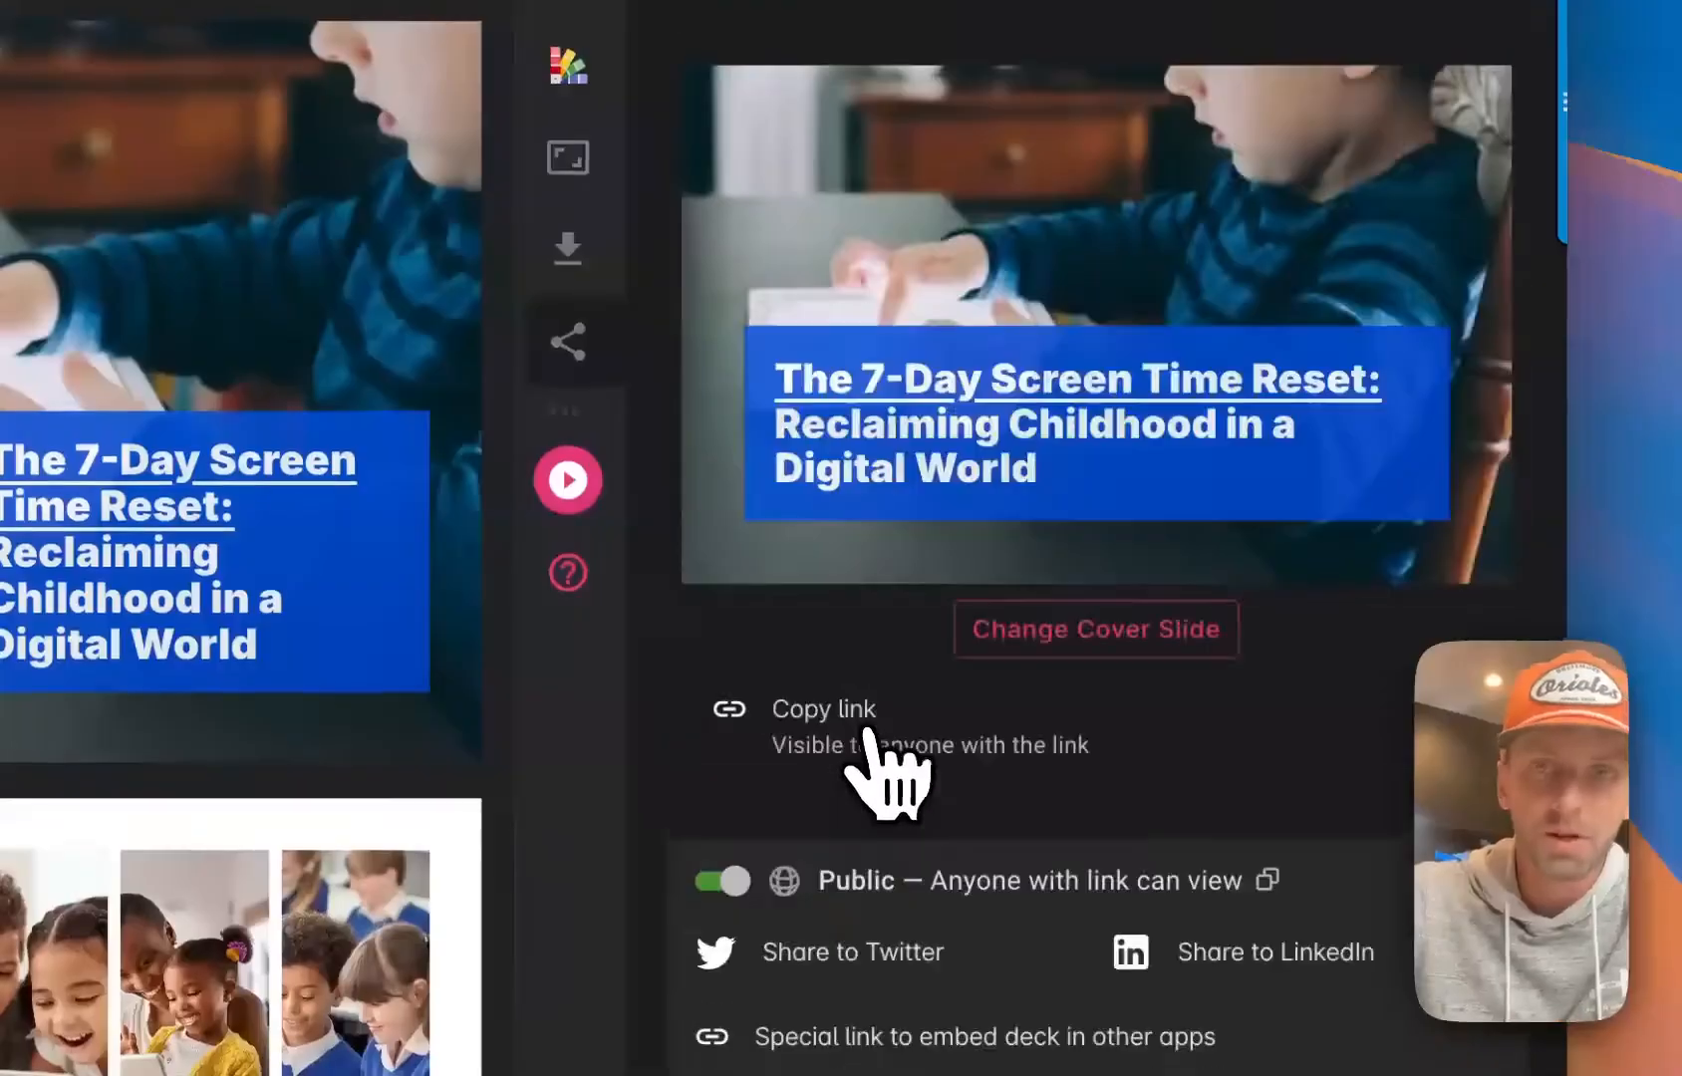
scroll(962, 788, up, 2)
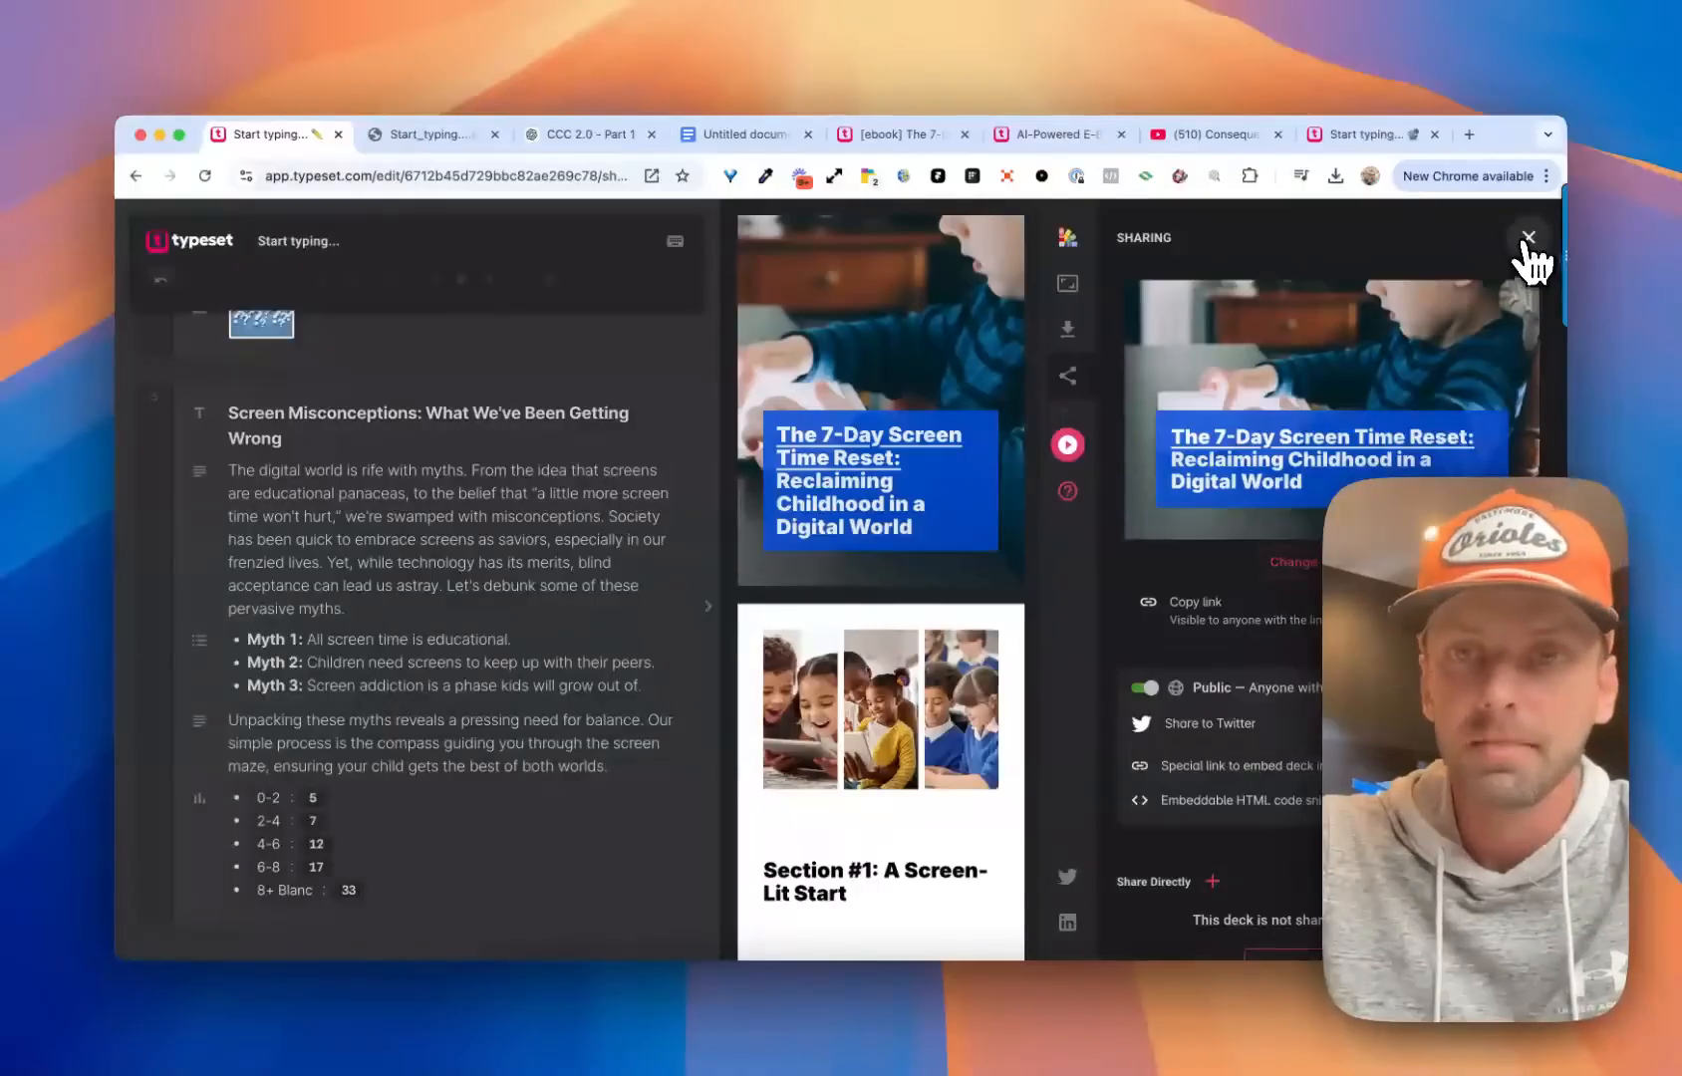
click(1528, 239)
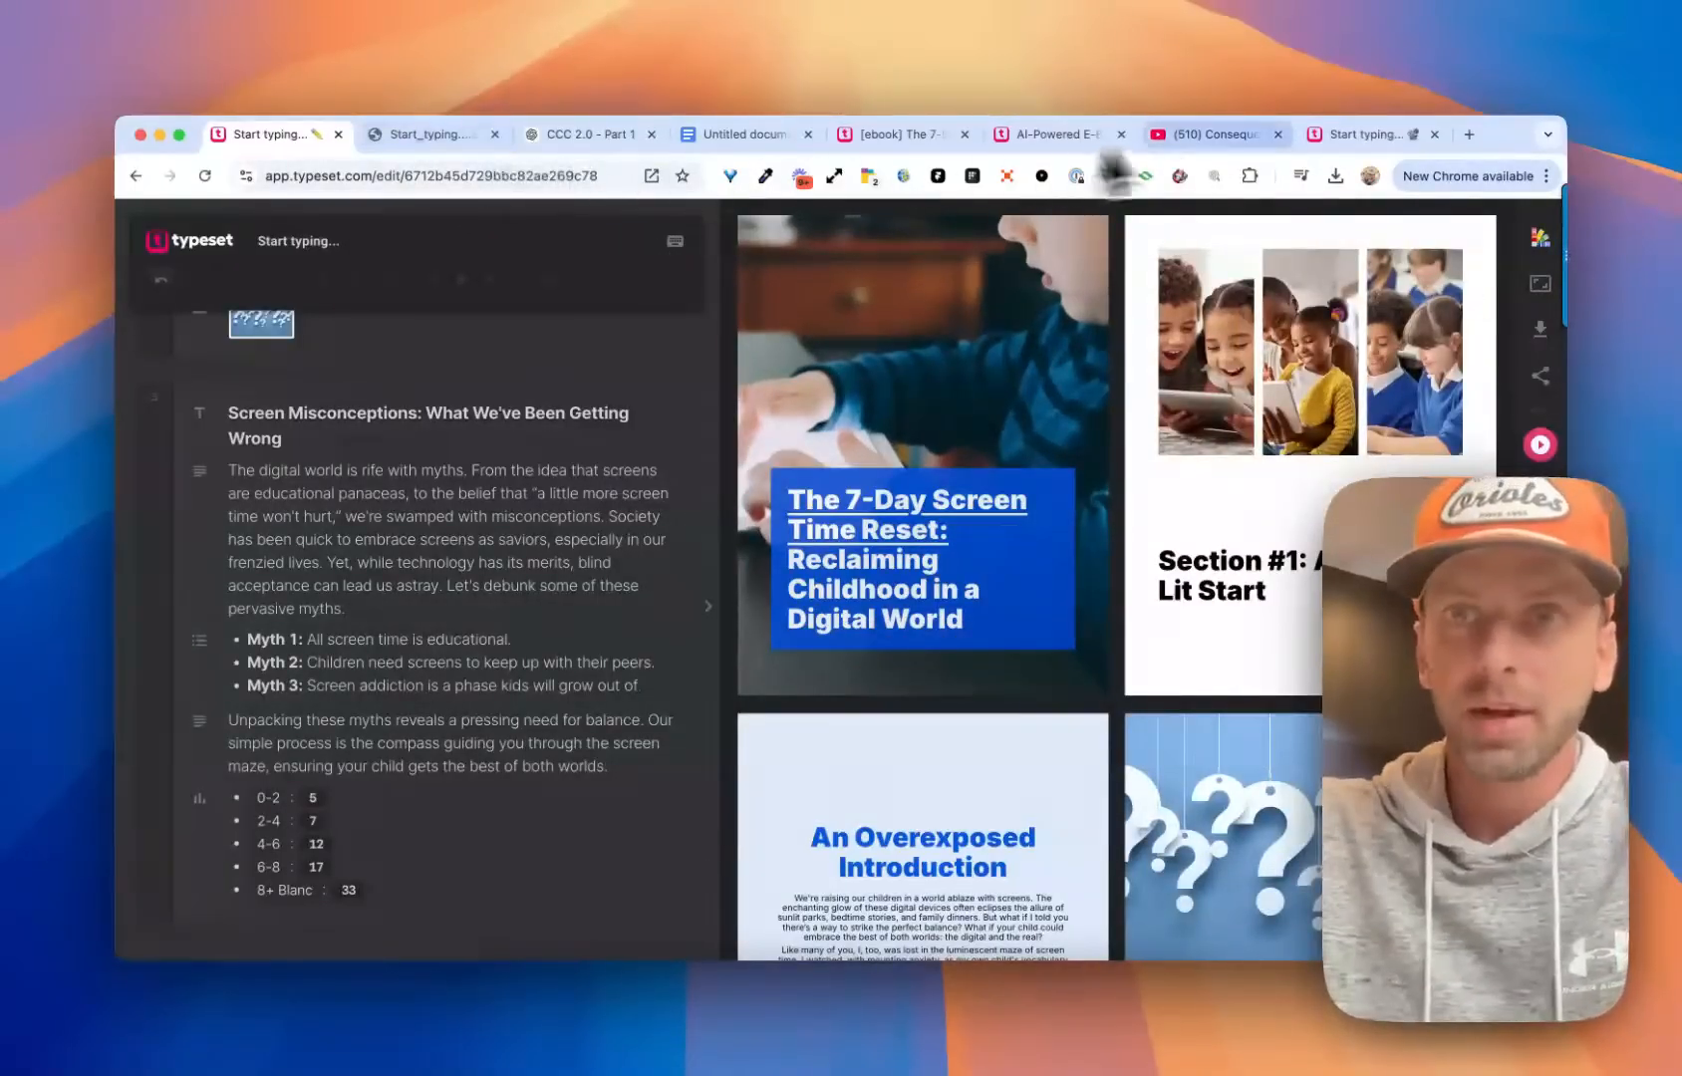
Compare the shared web version's cover with the exported PDF's cover
click(1332, 135)
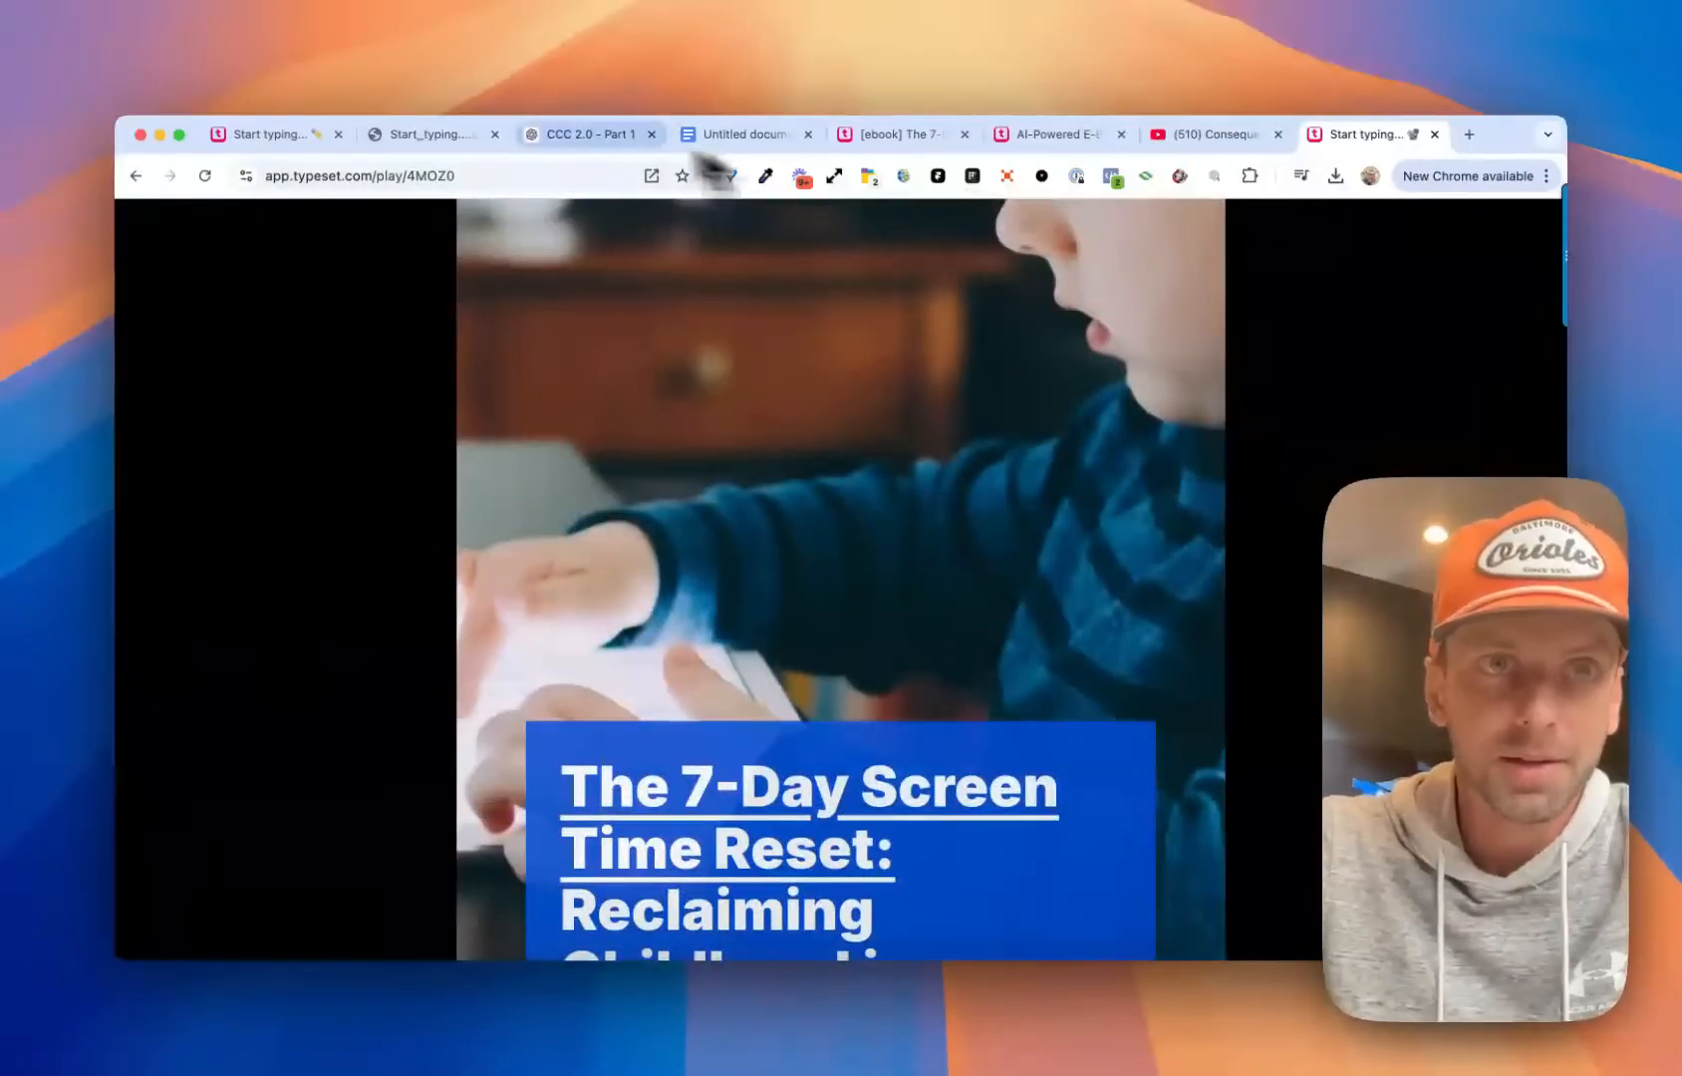
click(402, 135)
scroll(507, 479, down, 5)
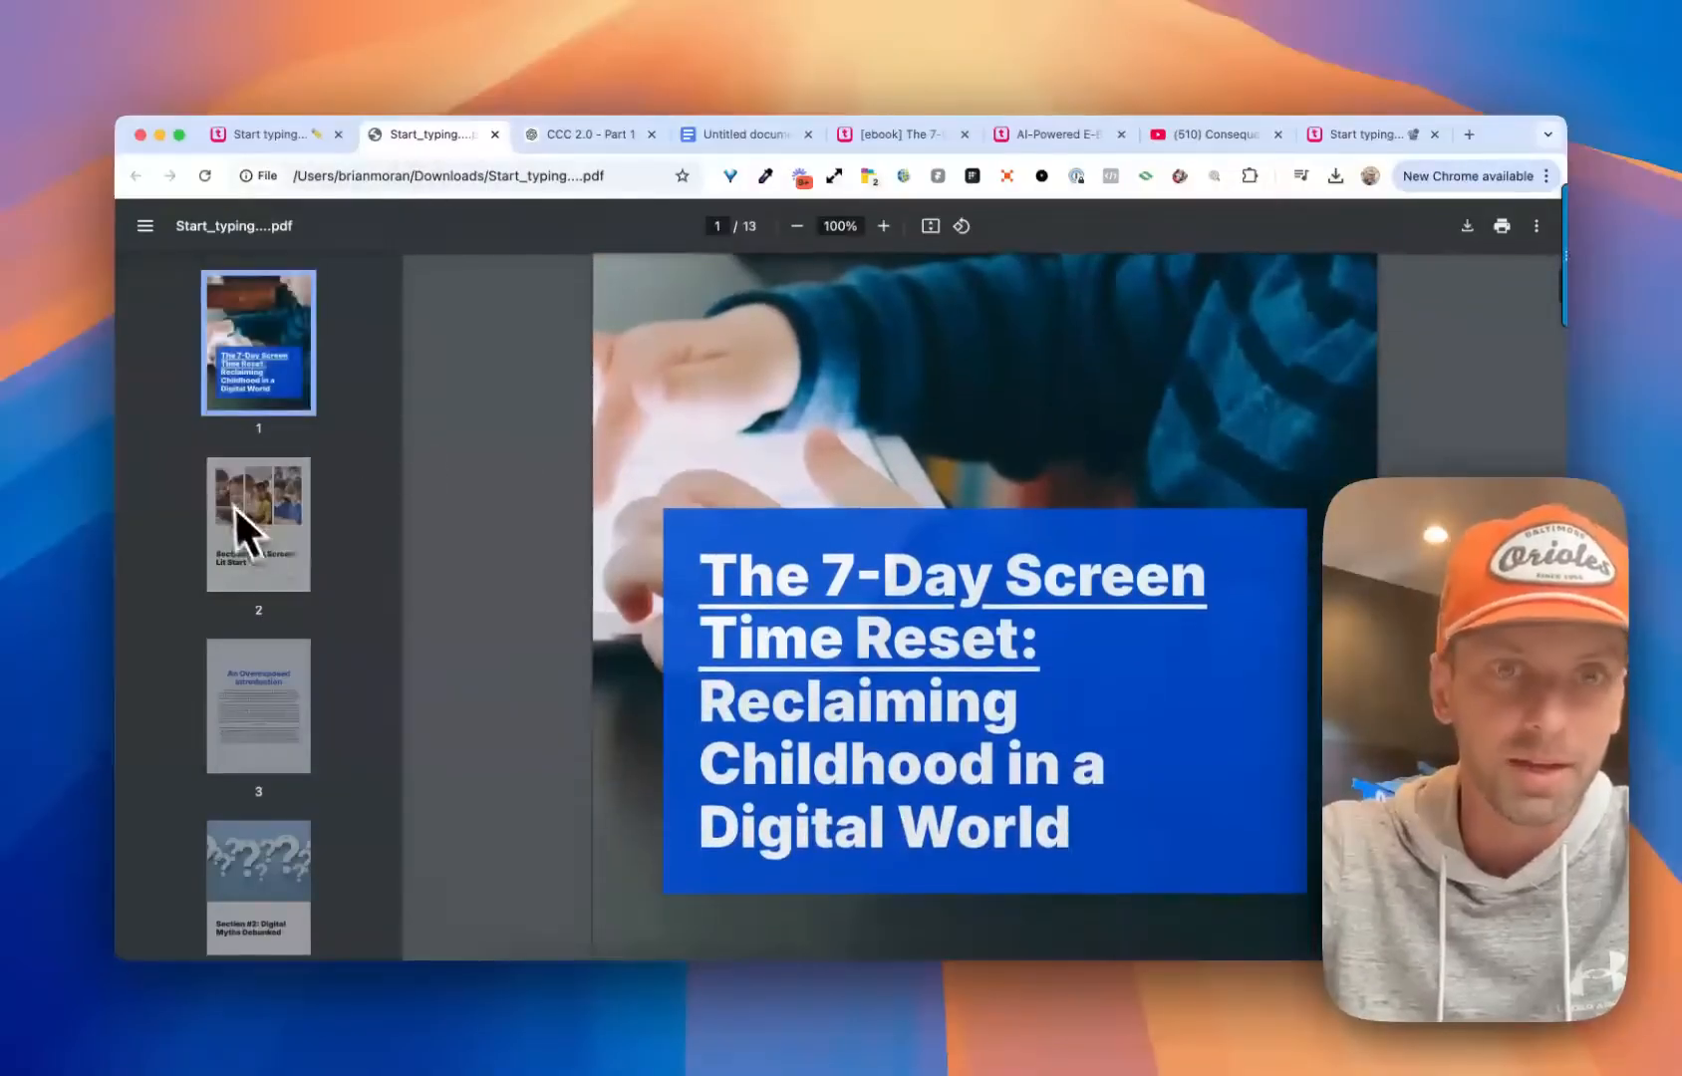
scroll(739, 506, up, 4)
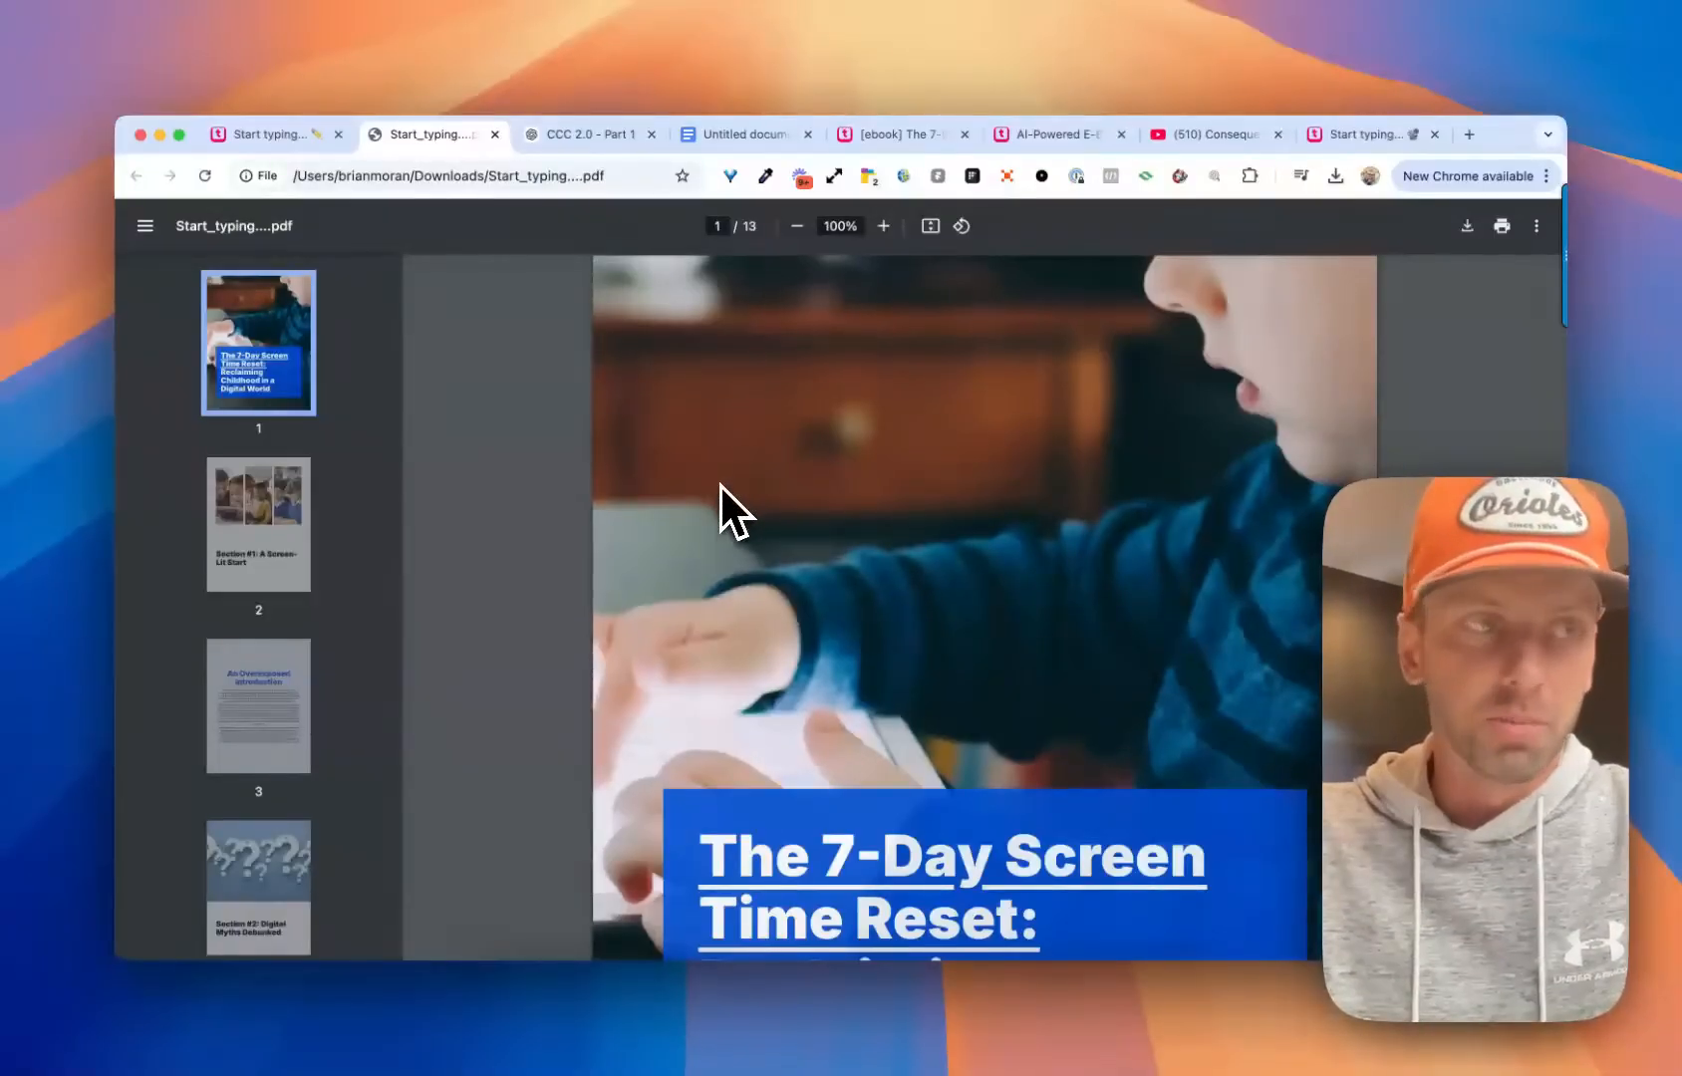
Return to the e-book editor and switch the page preview to the Presentation format
click(277, 136)
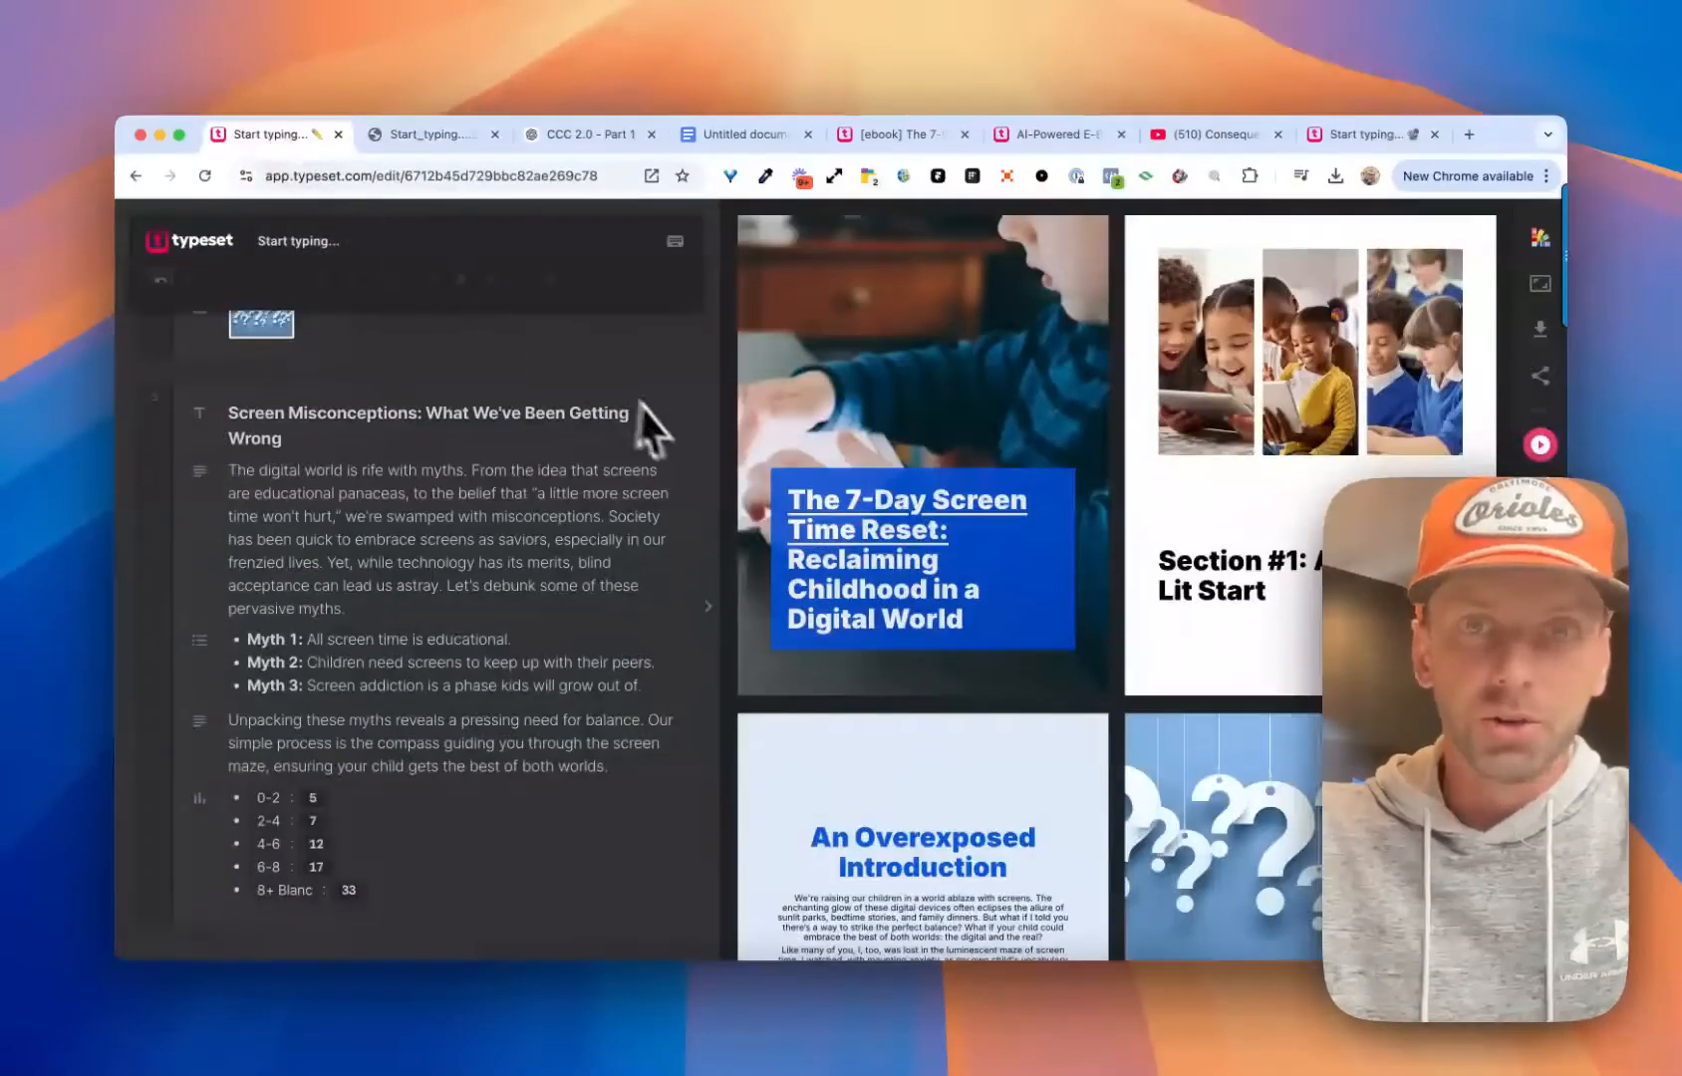
scroll(535, 402, up, 10)
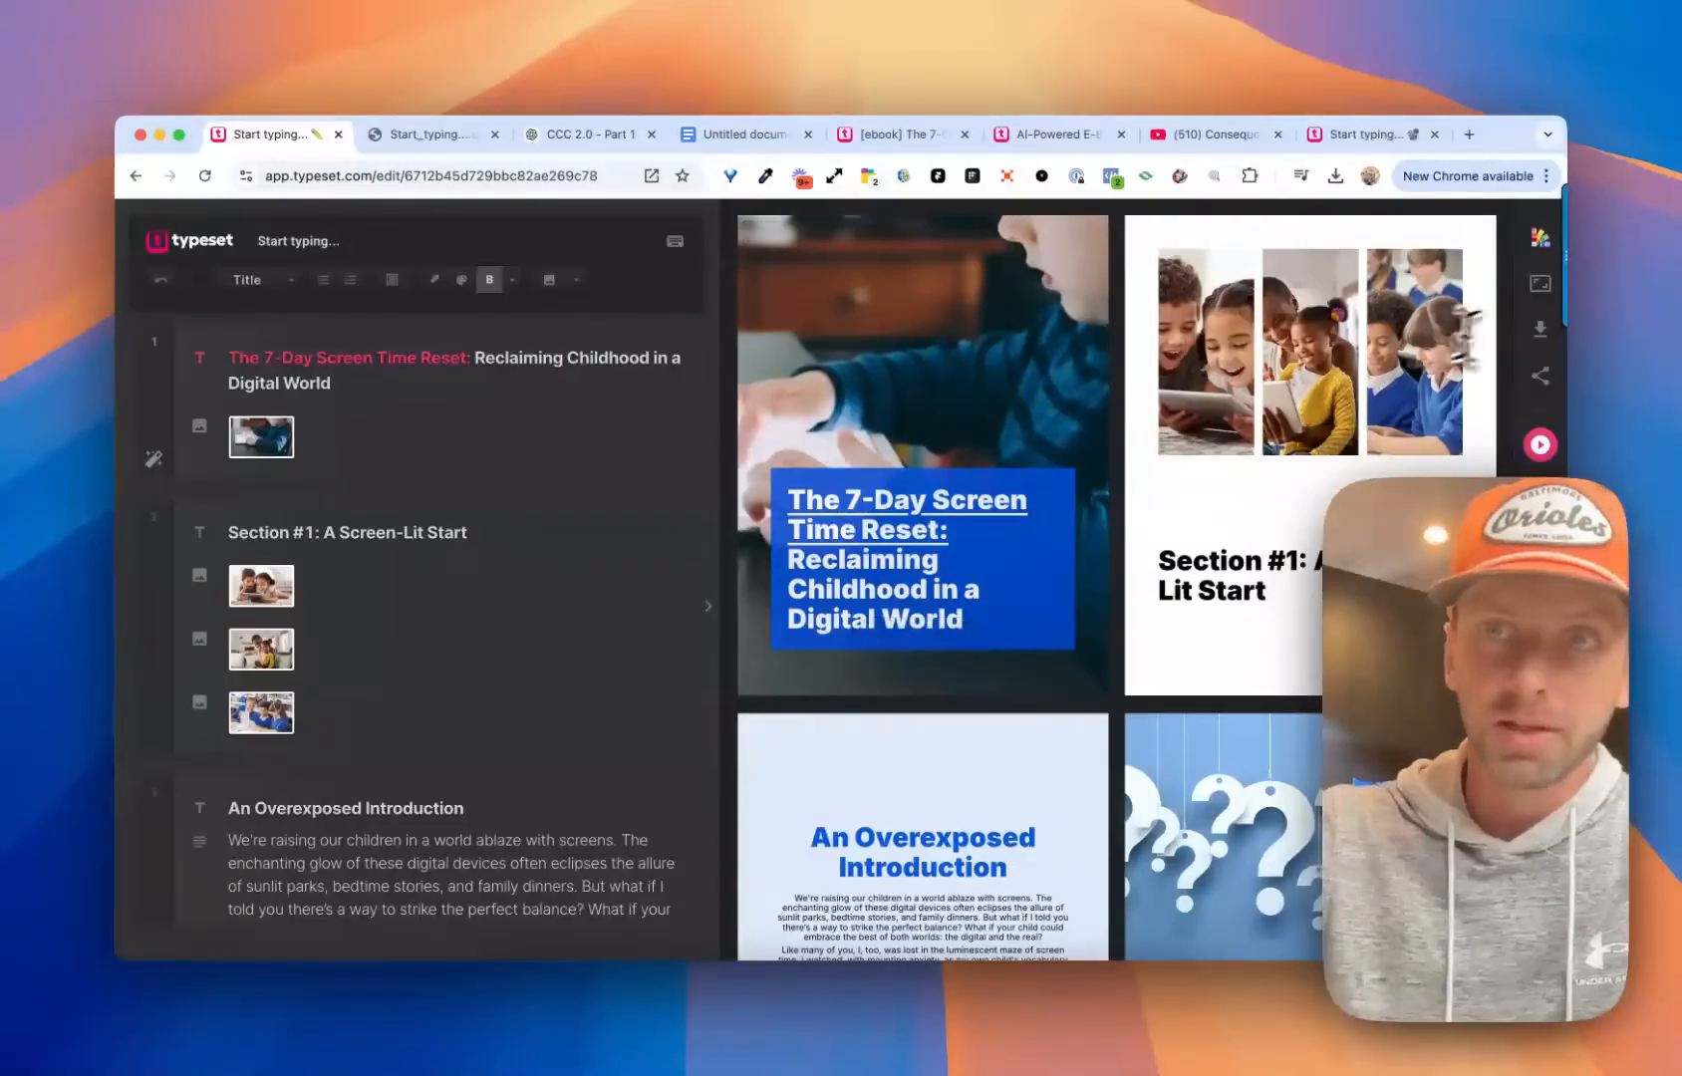
click(1541, 287)
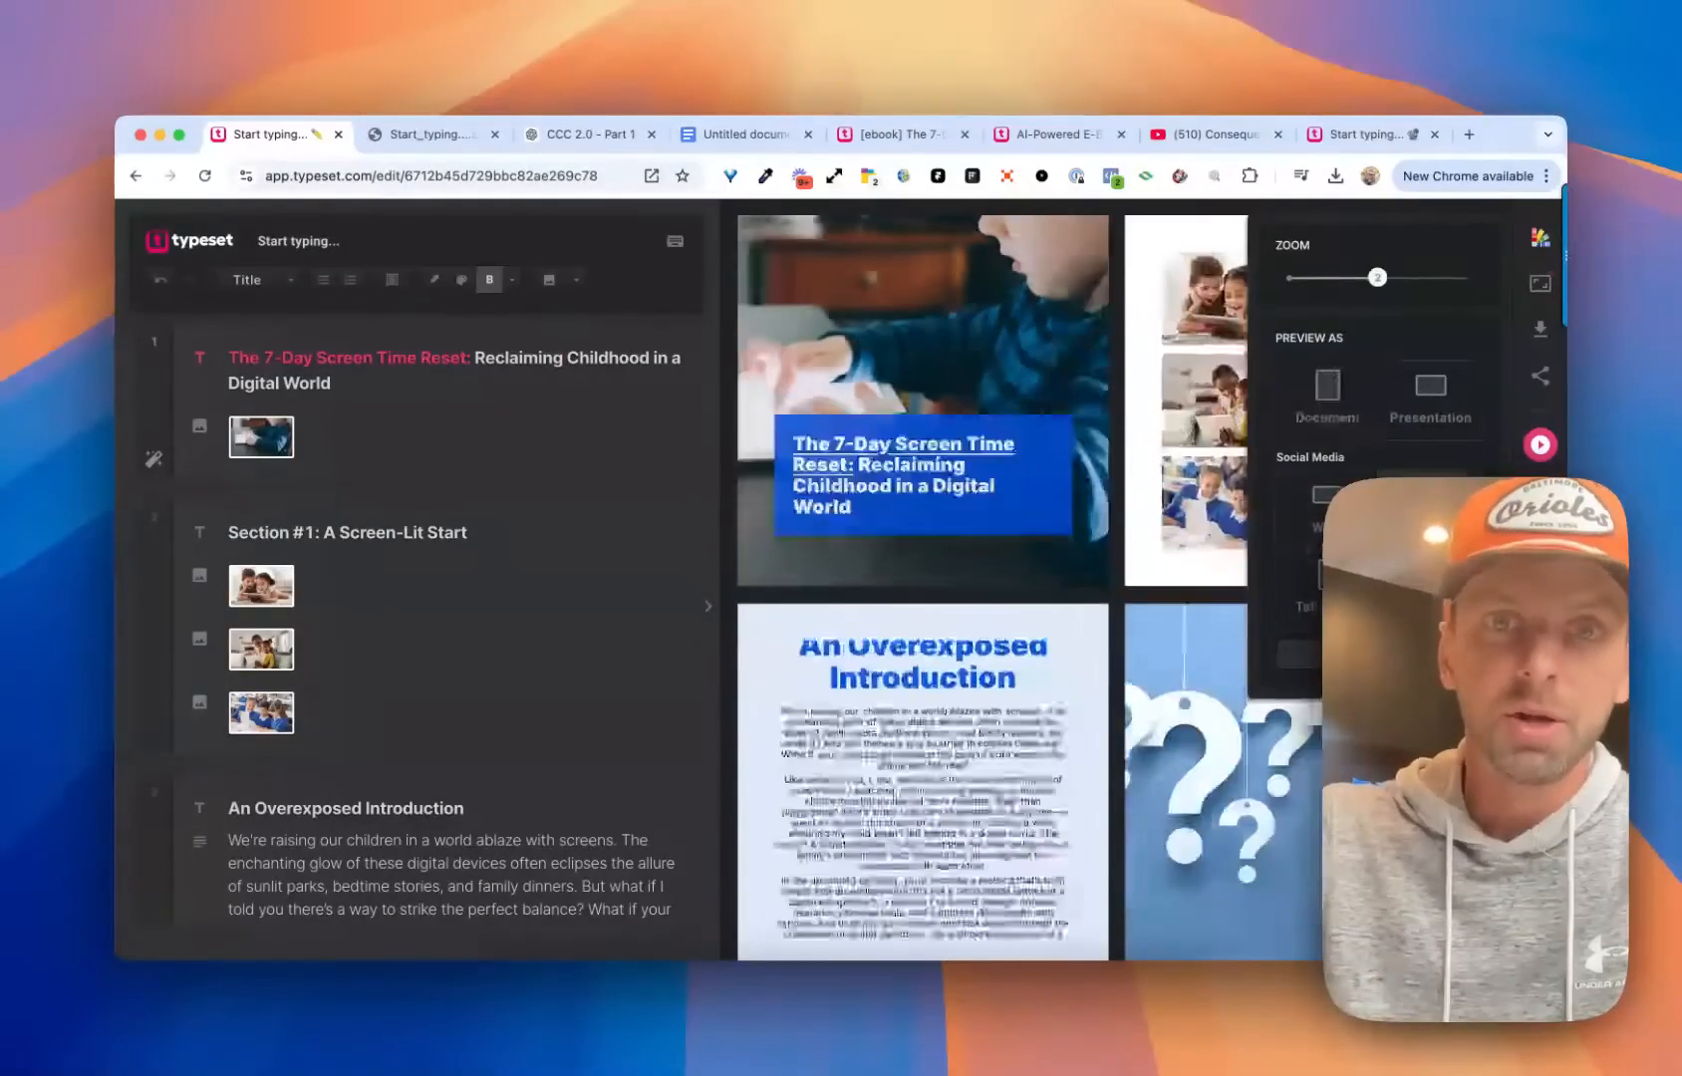
click(1427, 410)
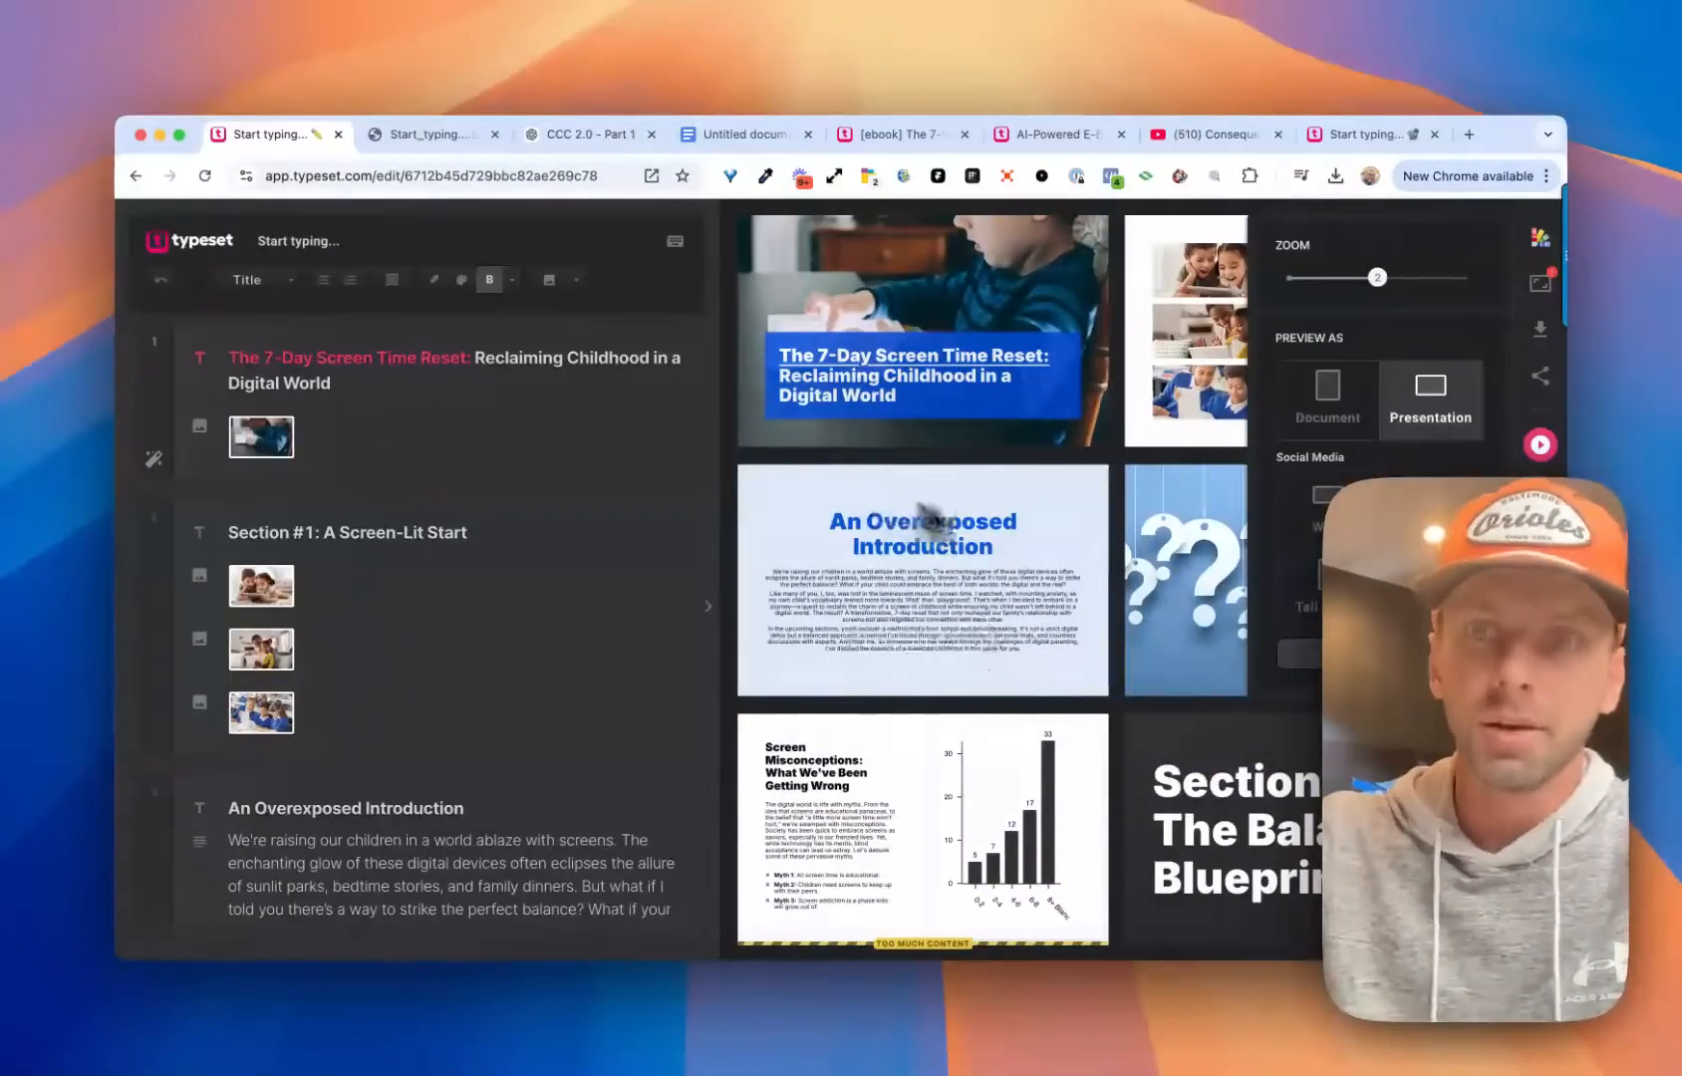
Preview the e-book in the Tall social media format, restore the Document format and close the preview settings
click(1313, 603)
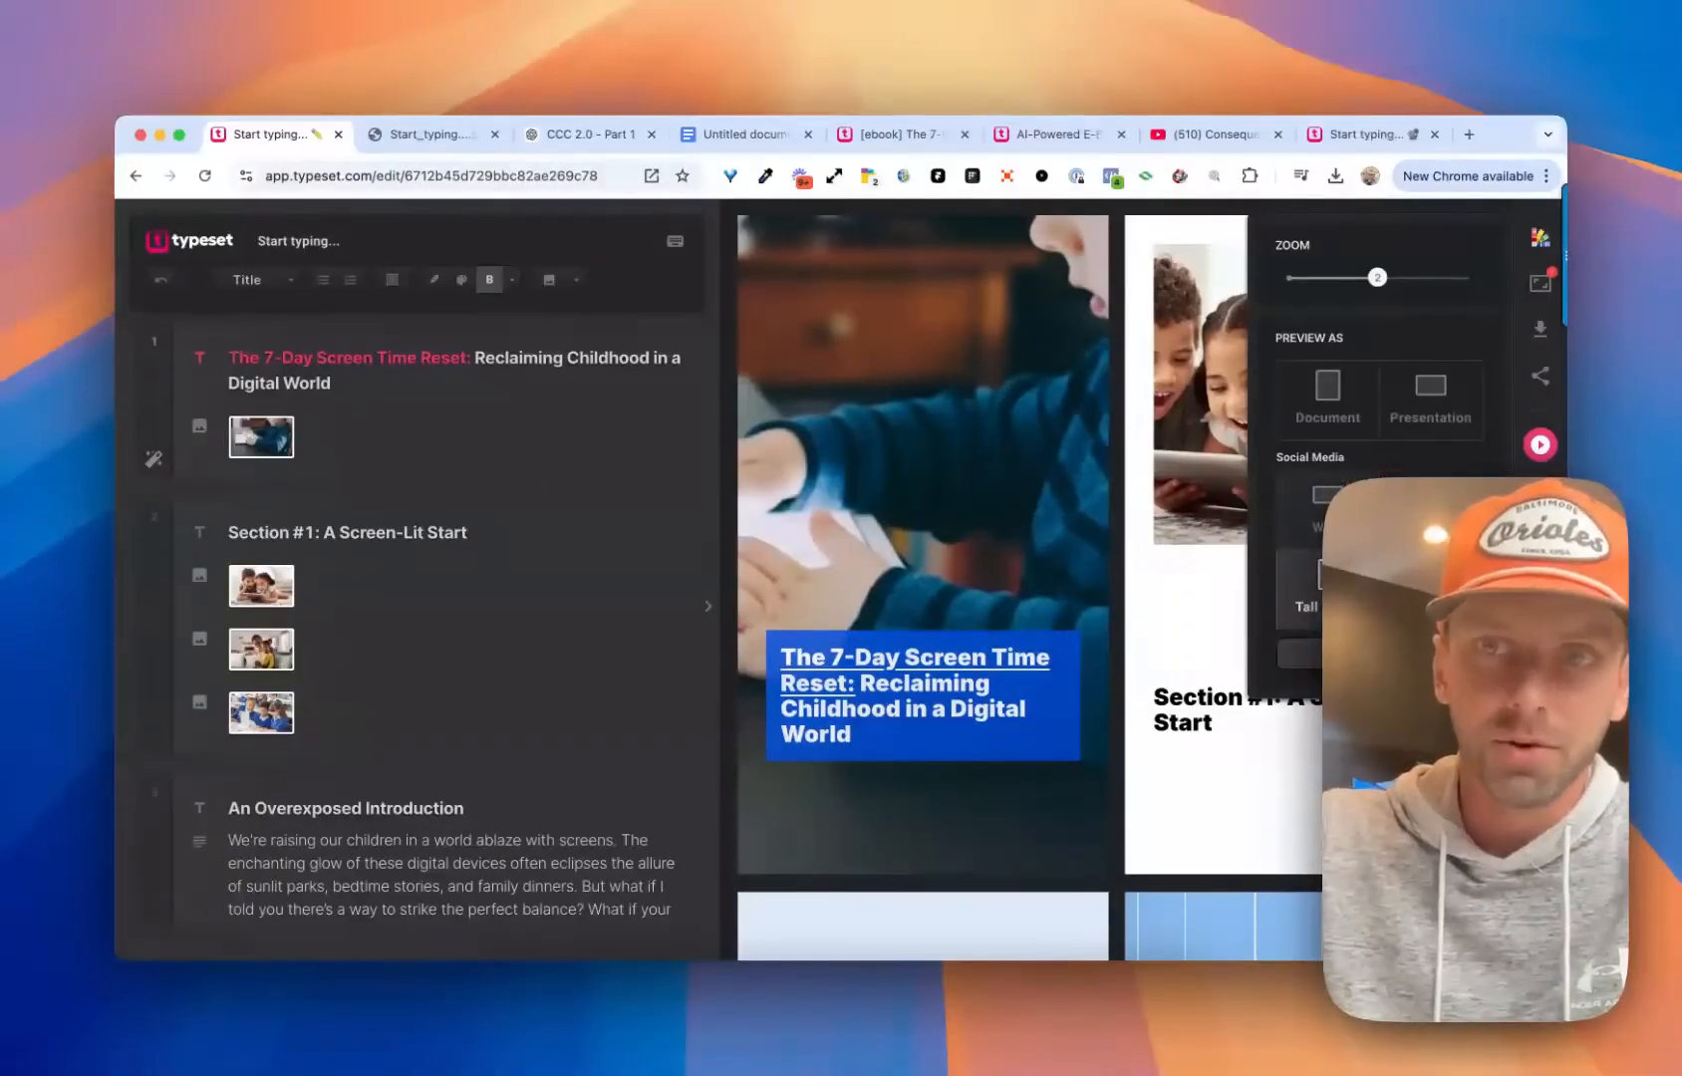
click(1323, 403)
click(1536, 299)
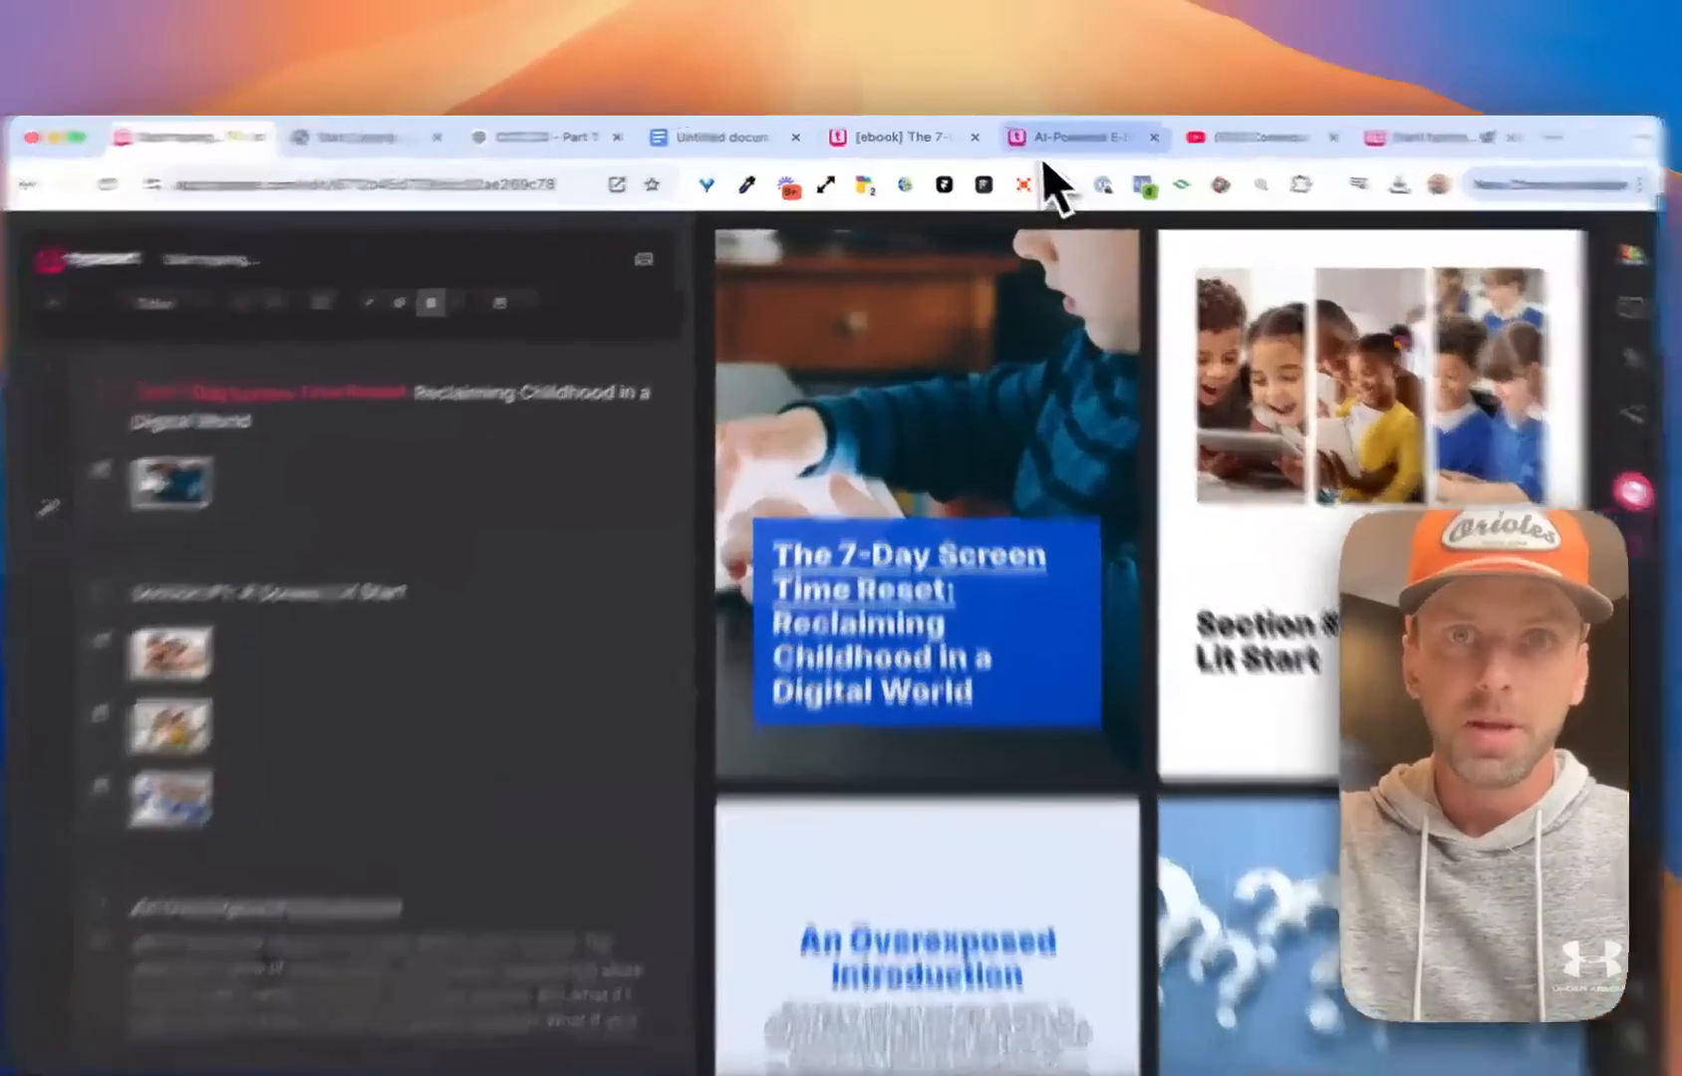
Switch to the Typeset e-books offer page, return to its beginning and highlight the address get.typeset.com/ebooks
click(1031, 141)
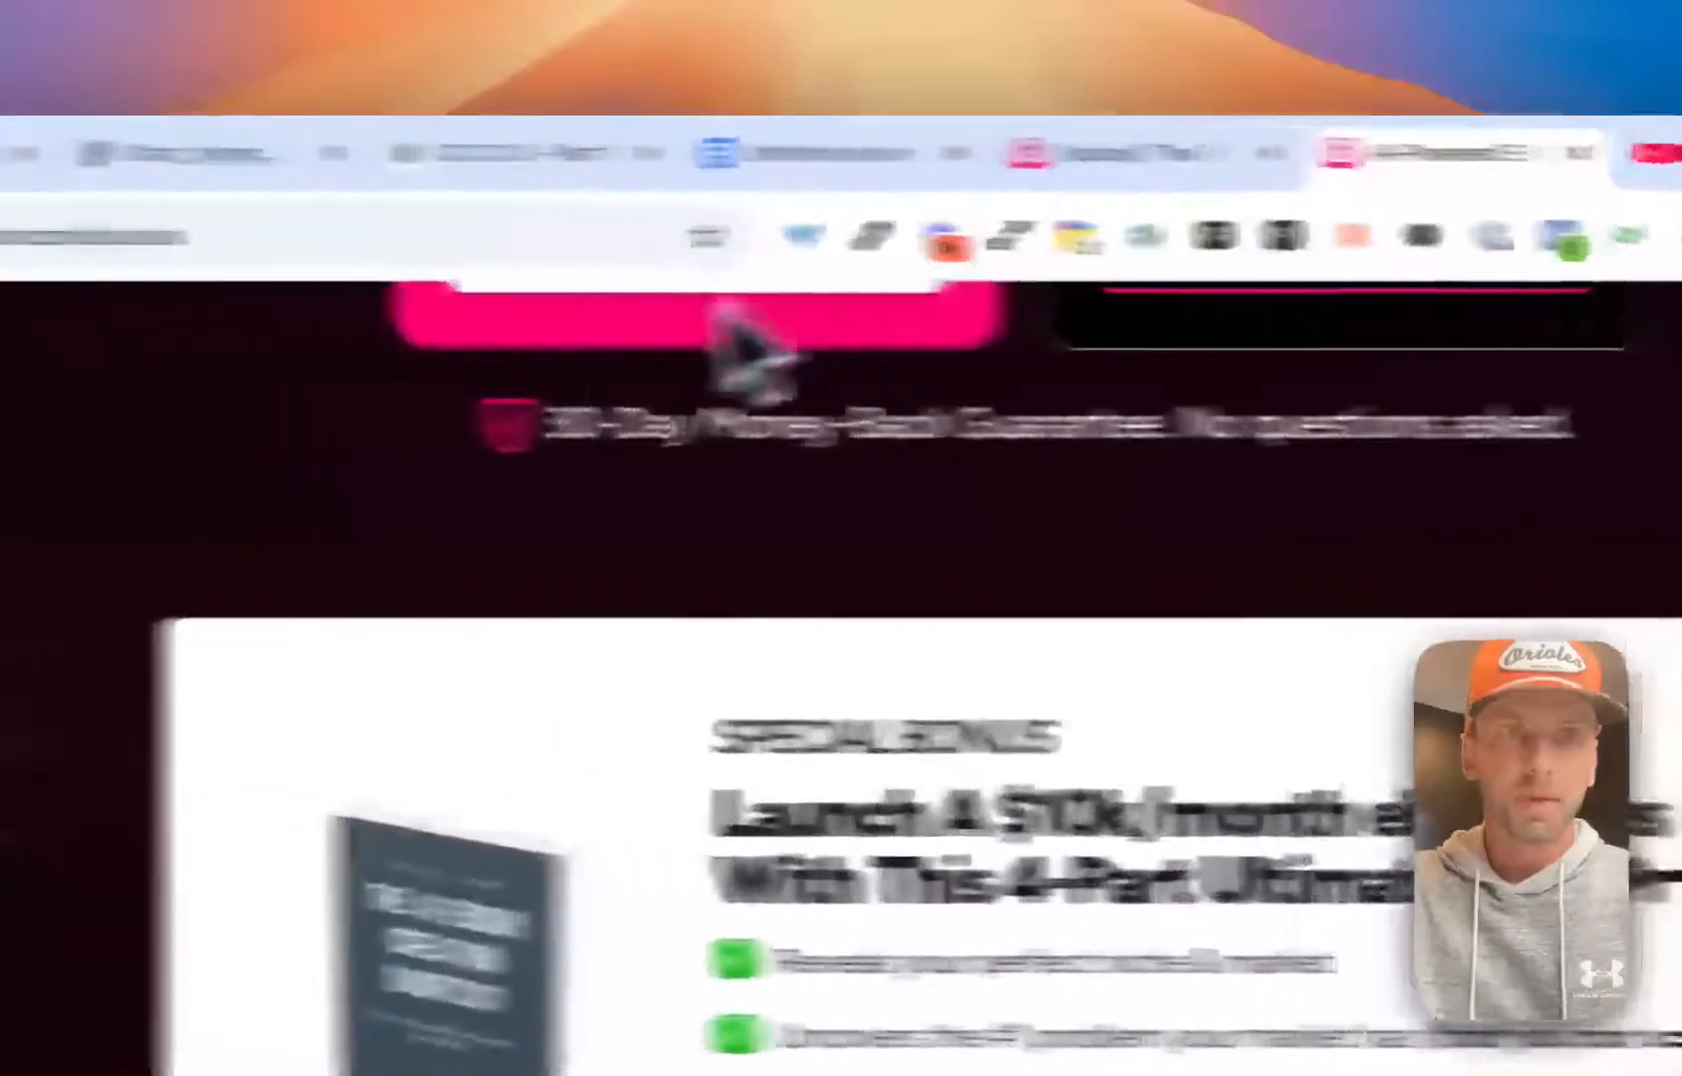
scroll(534, 378, up, 8)
scroll(859, 640, up, 15)
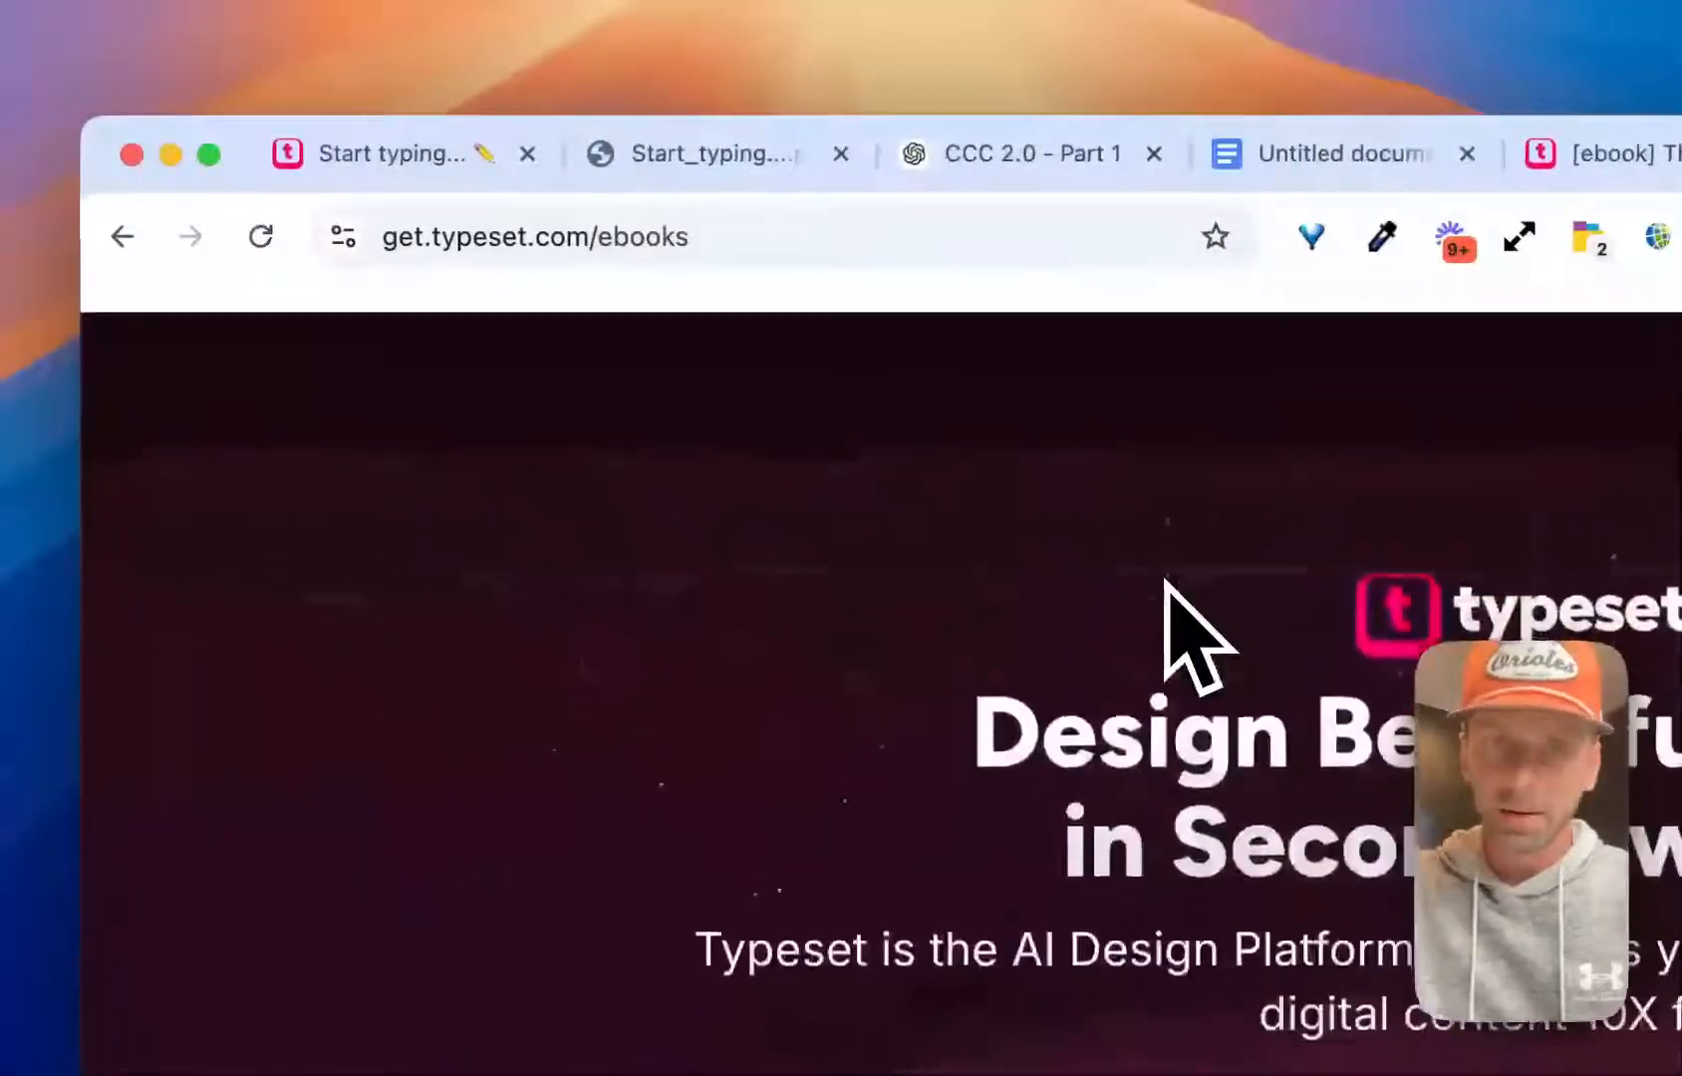
click(775, 236)
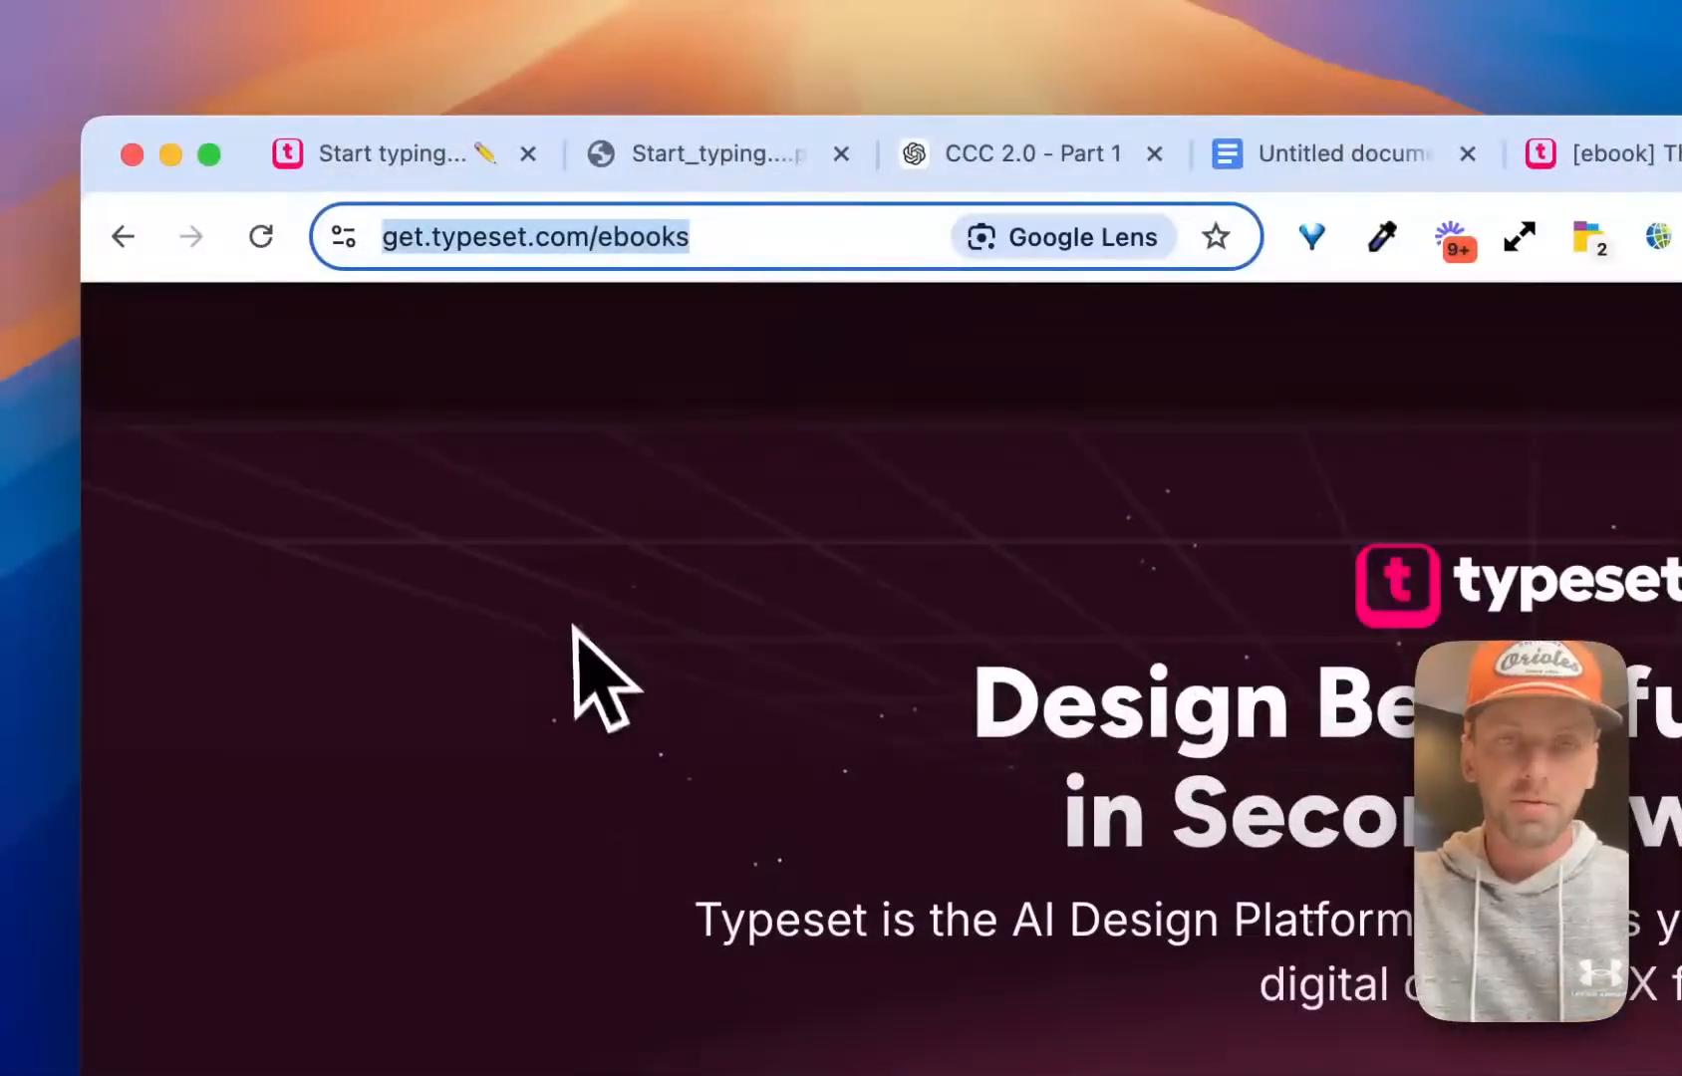
click(582, 675)
Go through the offer page to its special bonus section and highlight the 4-Part Ultimate GPT Prompt description
scroll(1006, 769, down, 5)
scroll(827, 673, down, 20)
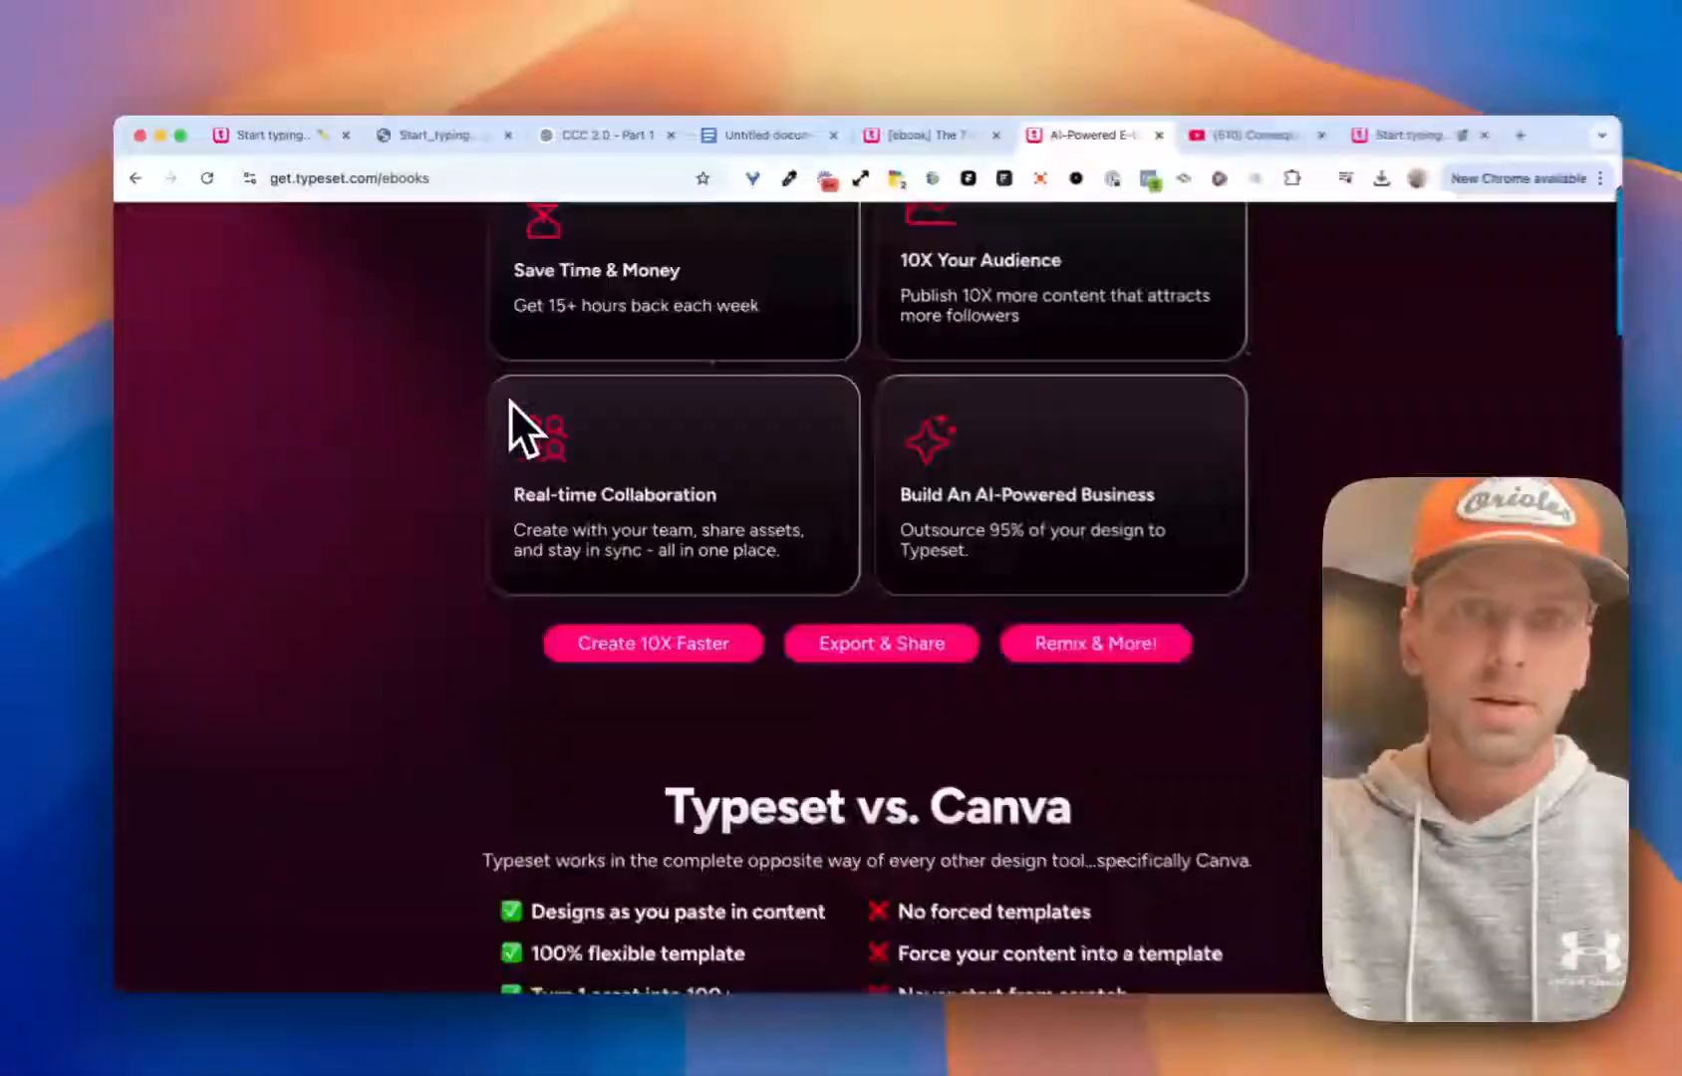
scroll(509, 401, down, 15)
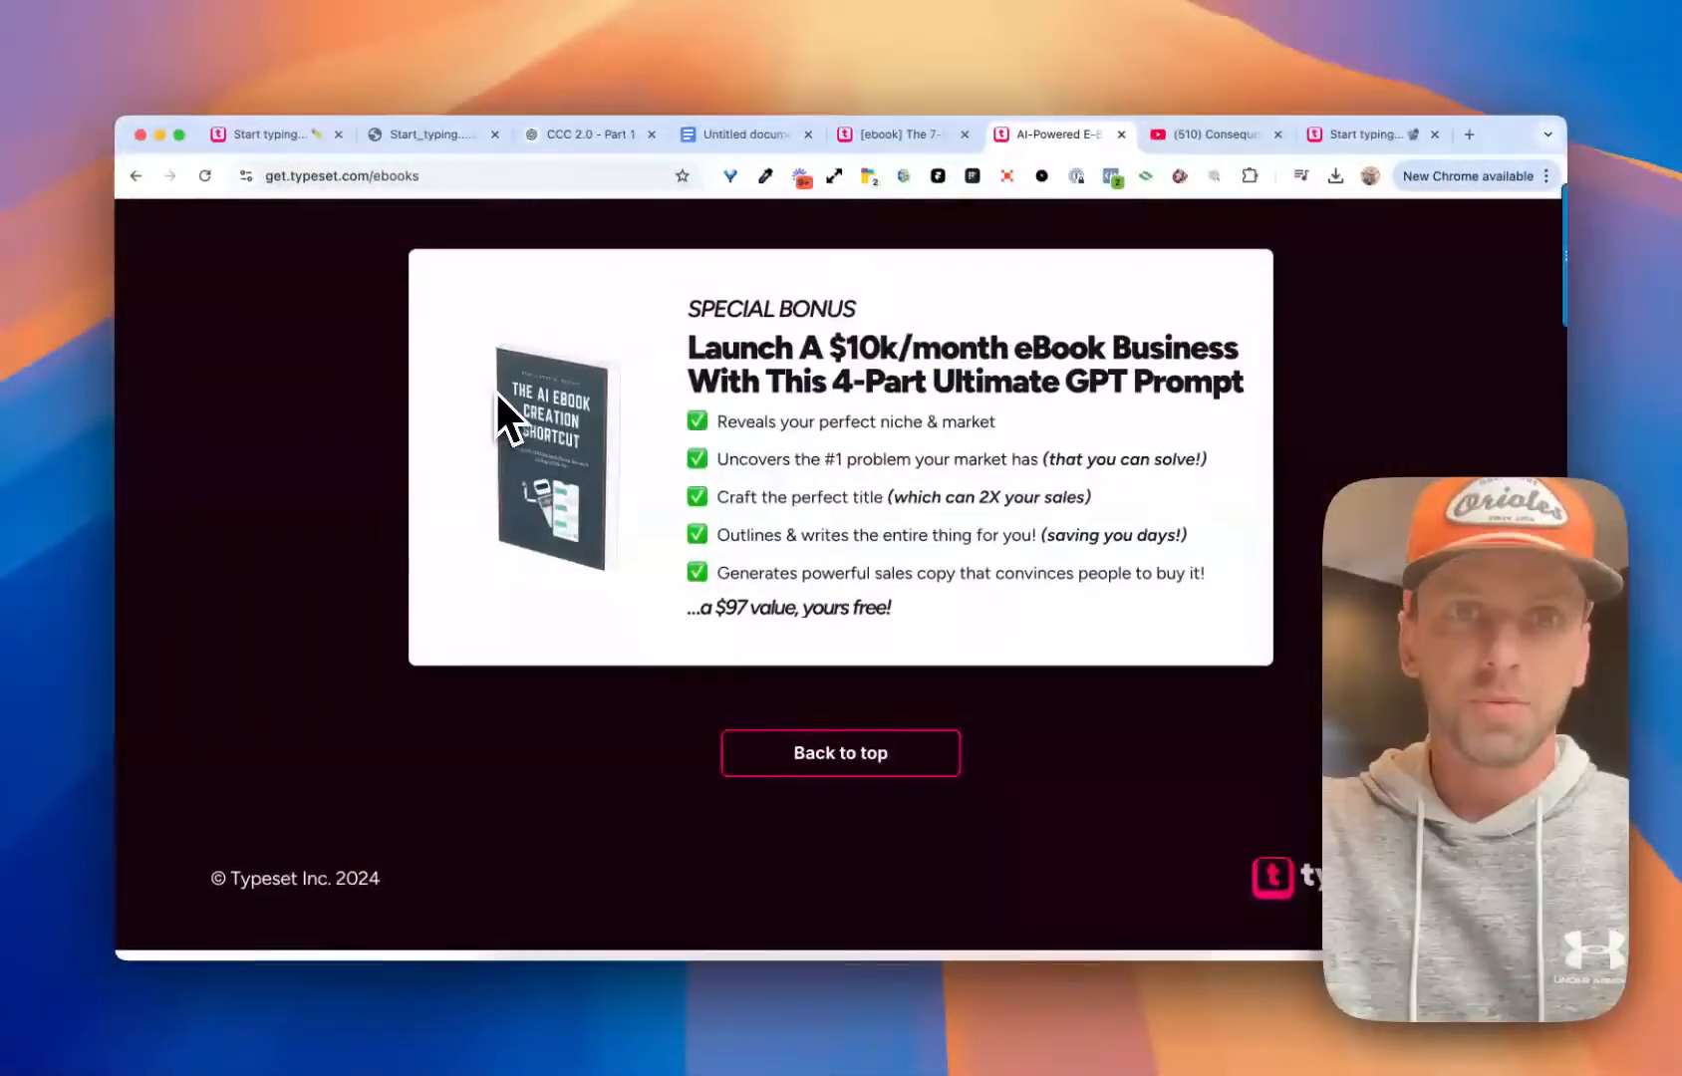
drag(697, 311, 1090, 613)
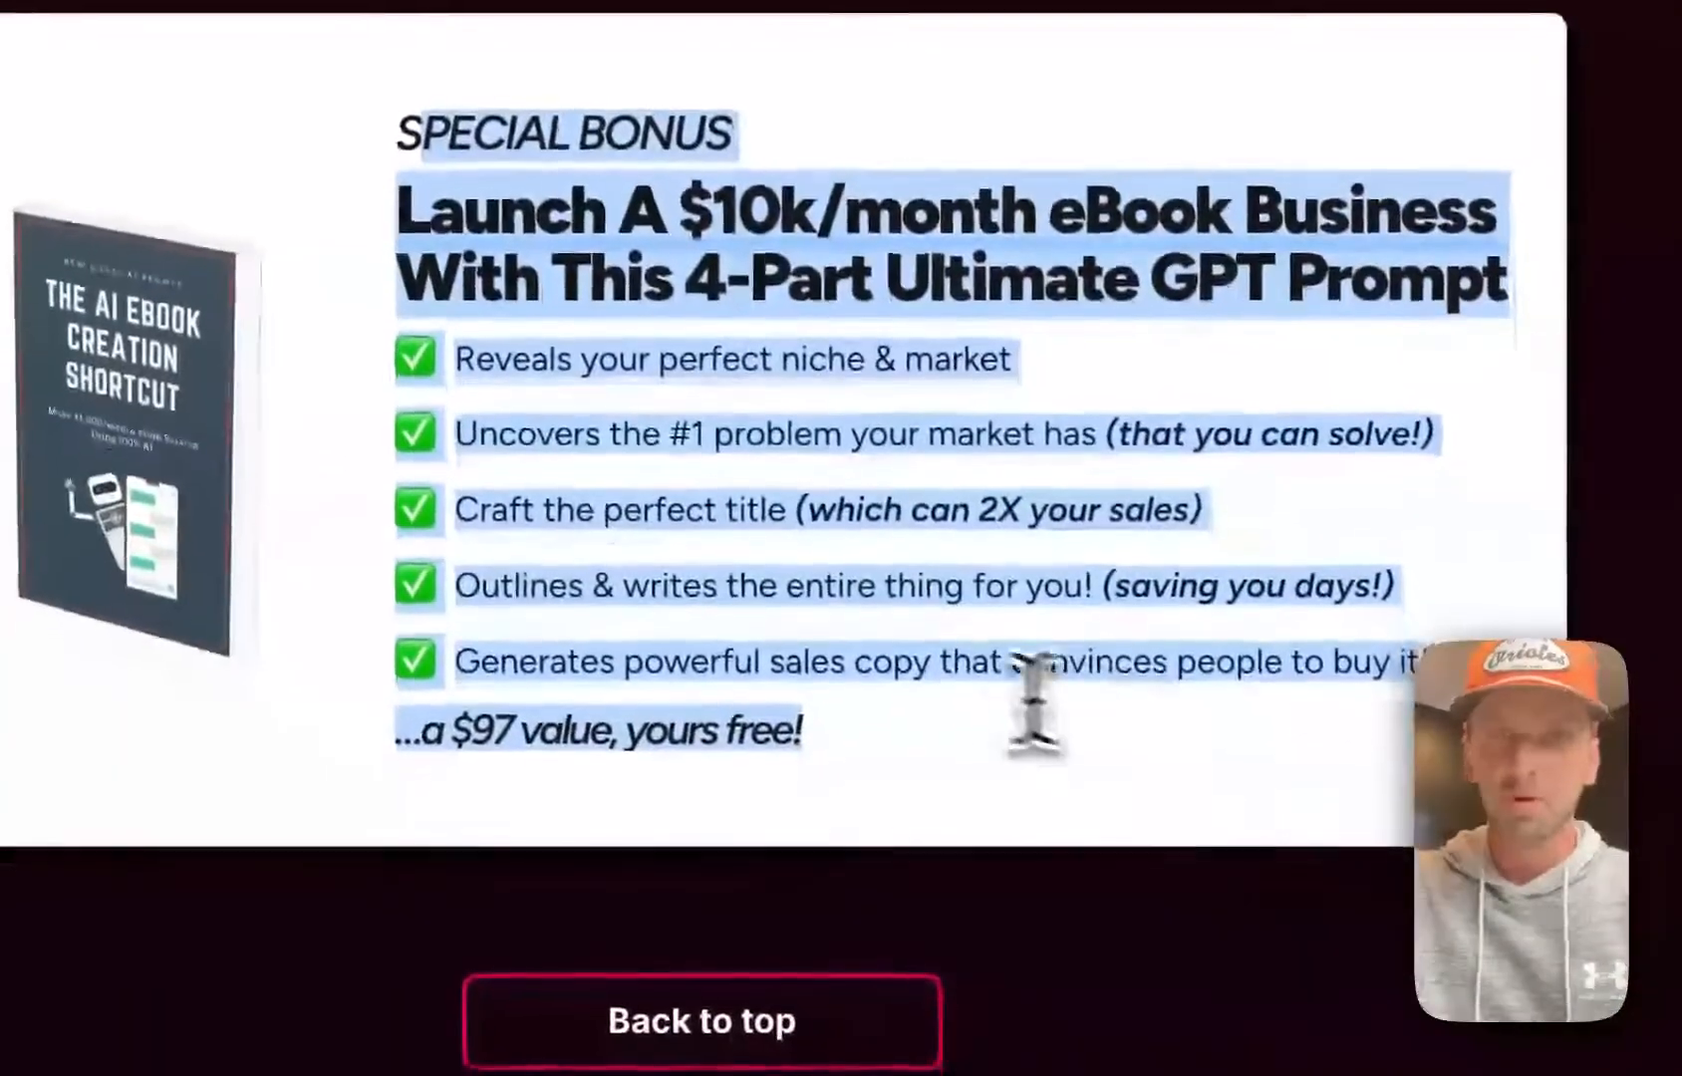
click(887, 749)
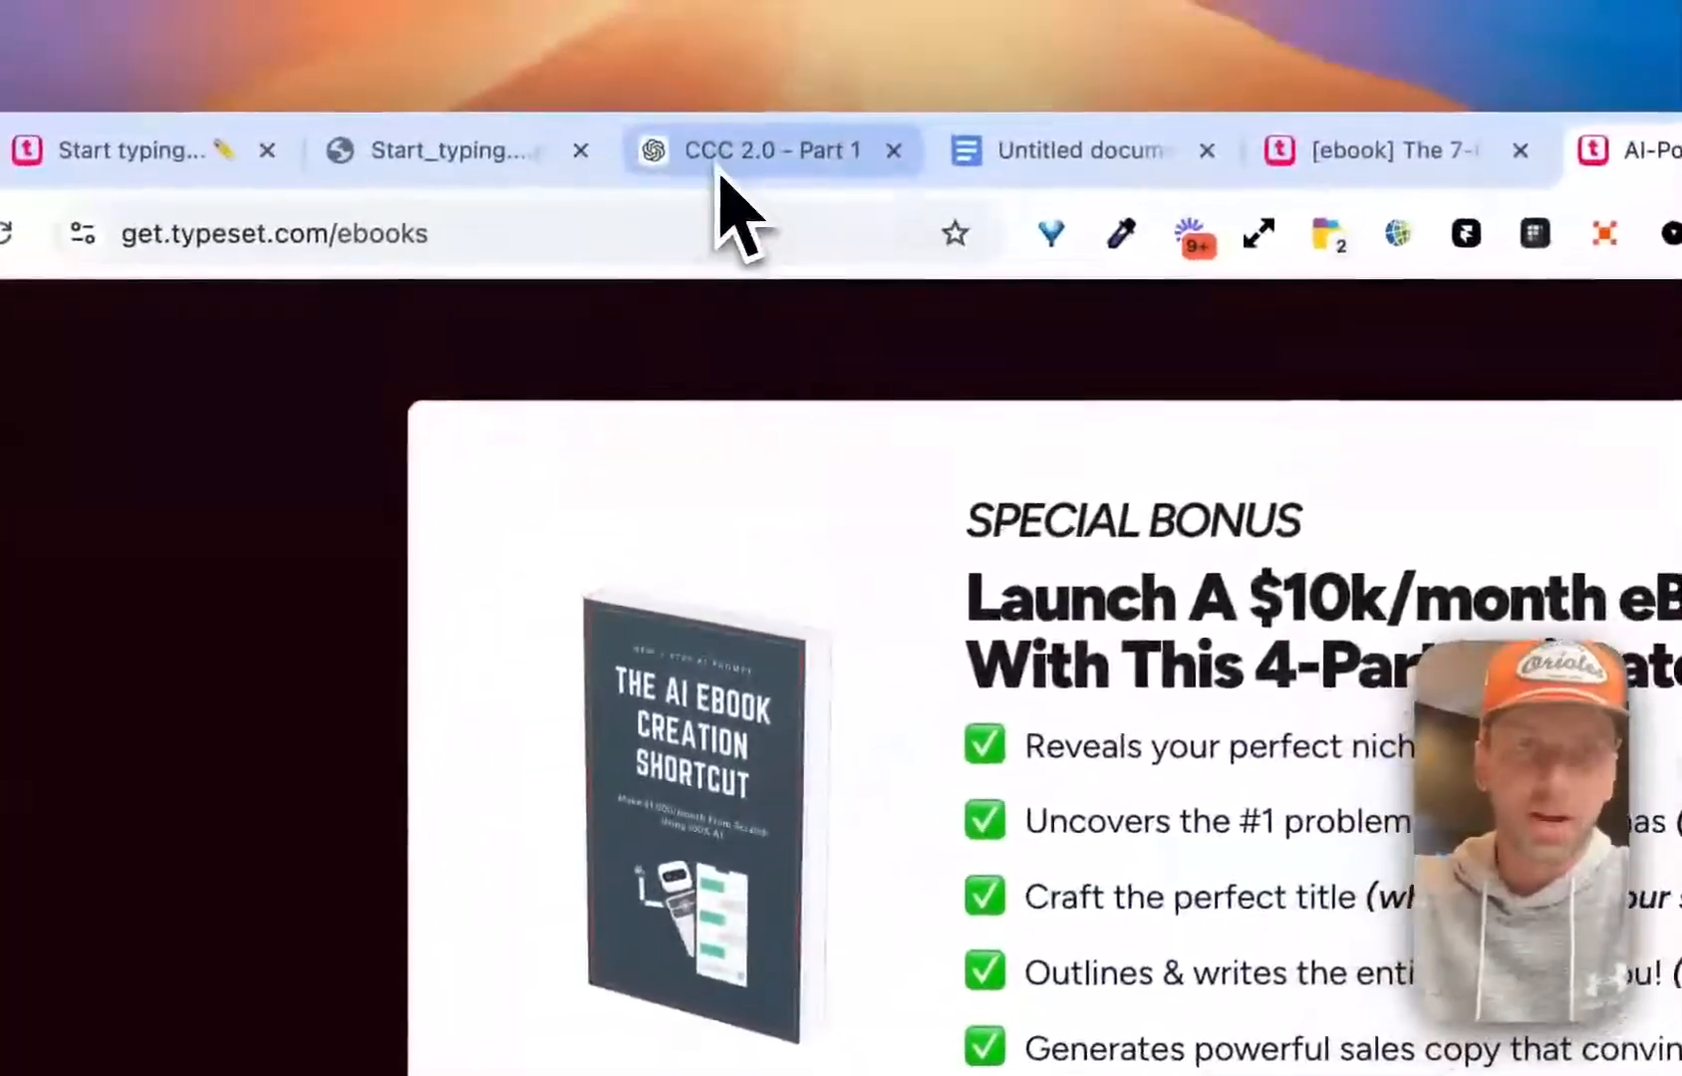
Switch to the ChatGPT conversation and examine the e-book writing prompt with its section instructions
click(835, 80)
scroll(1016, 837, up, 10)
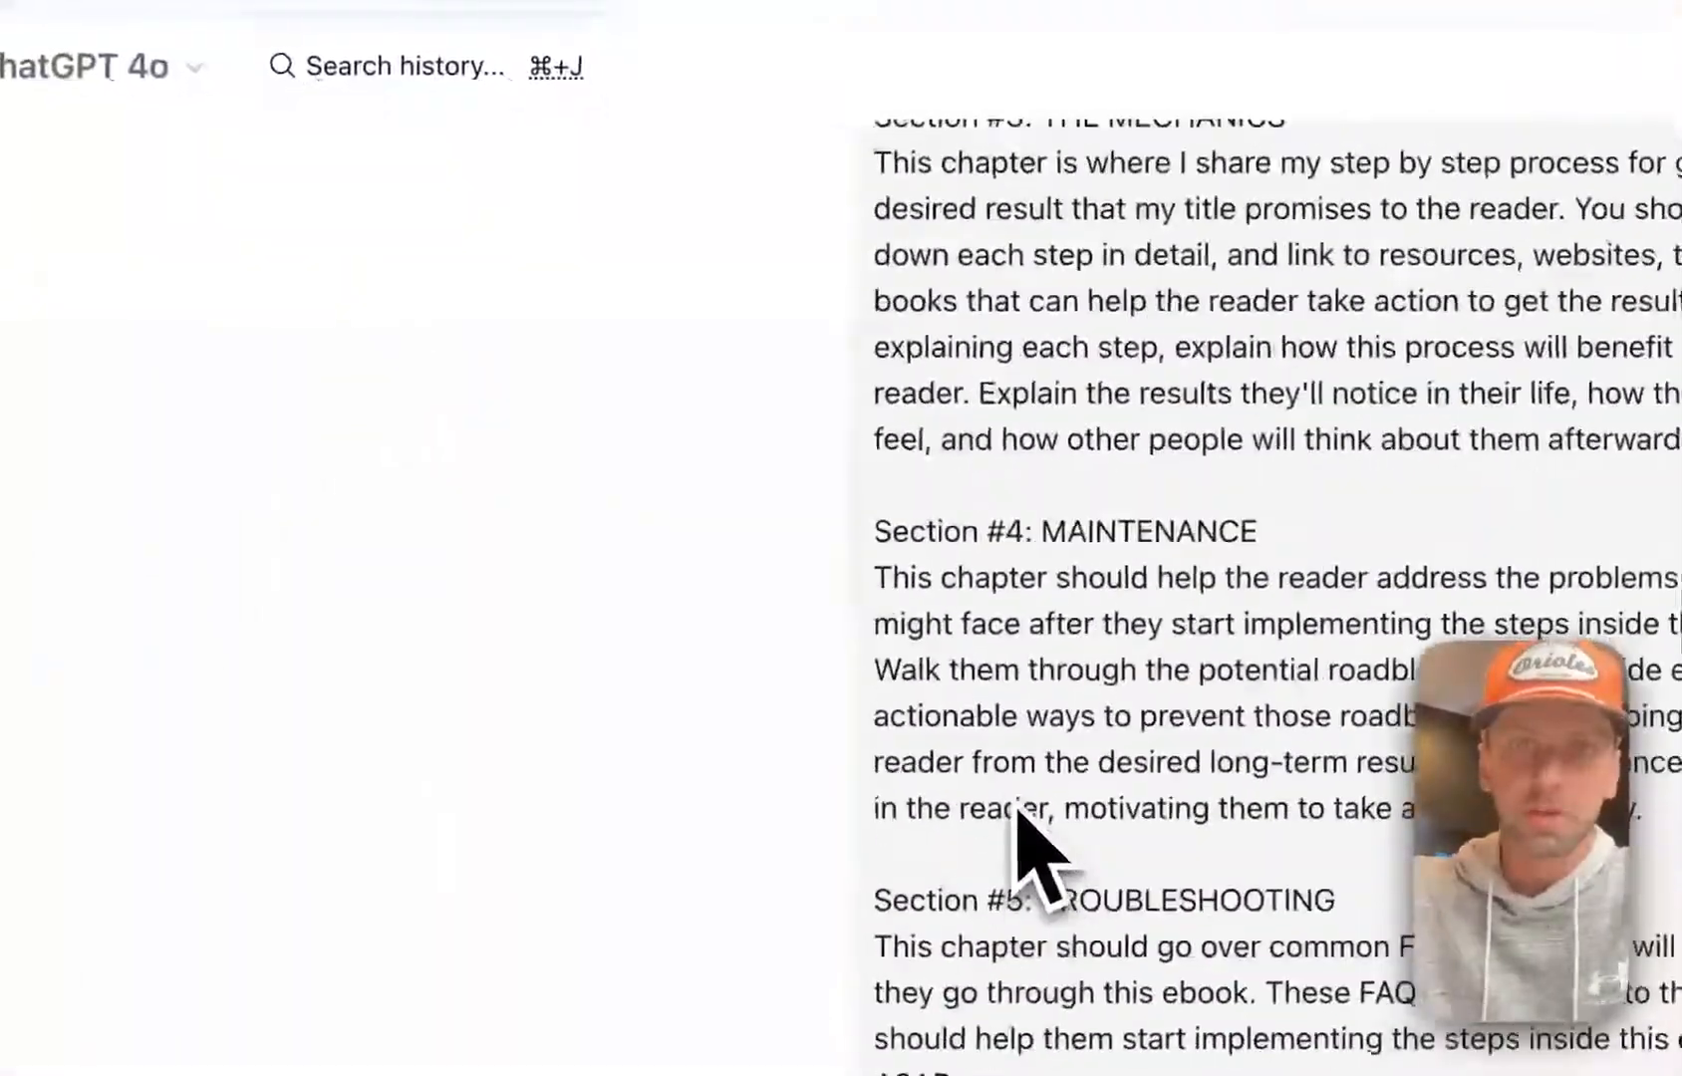
scroll(1016, 837, down, 10)
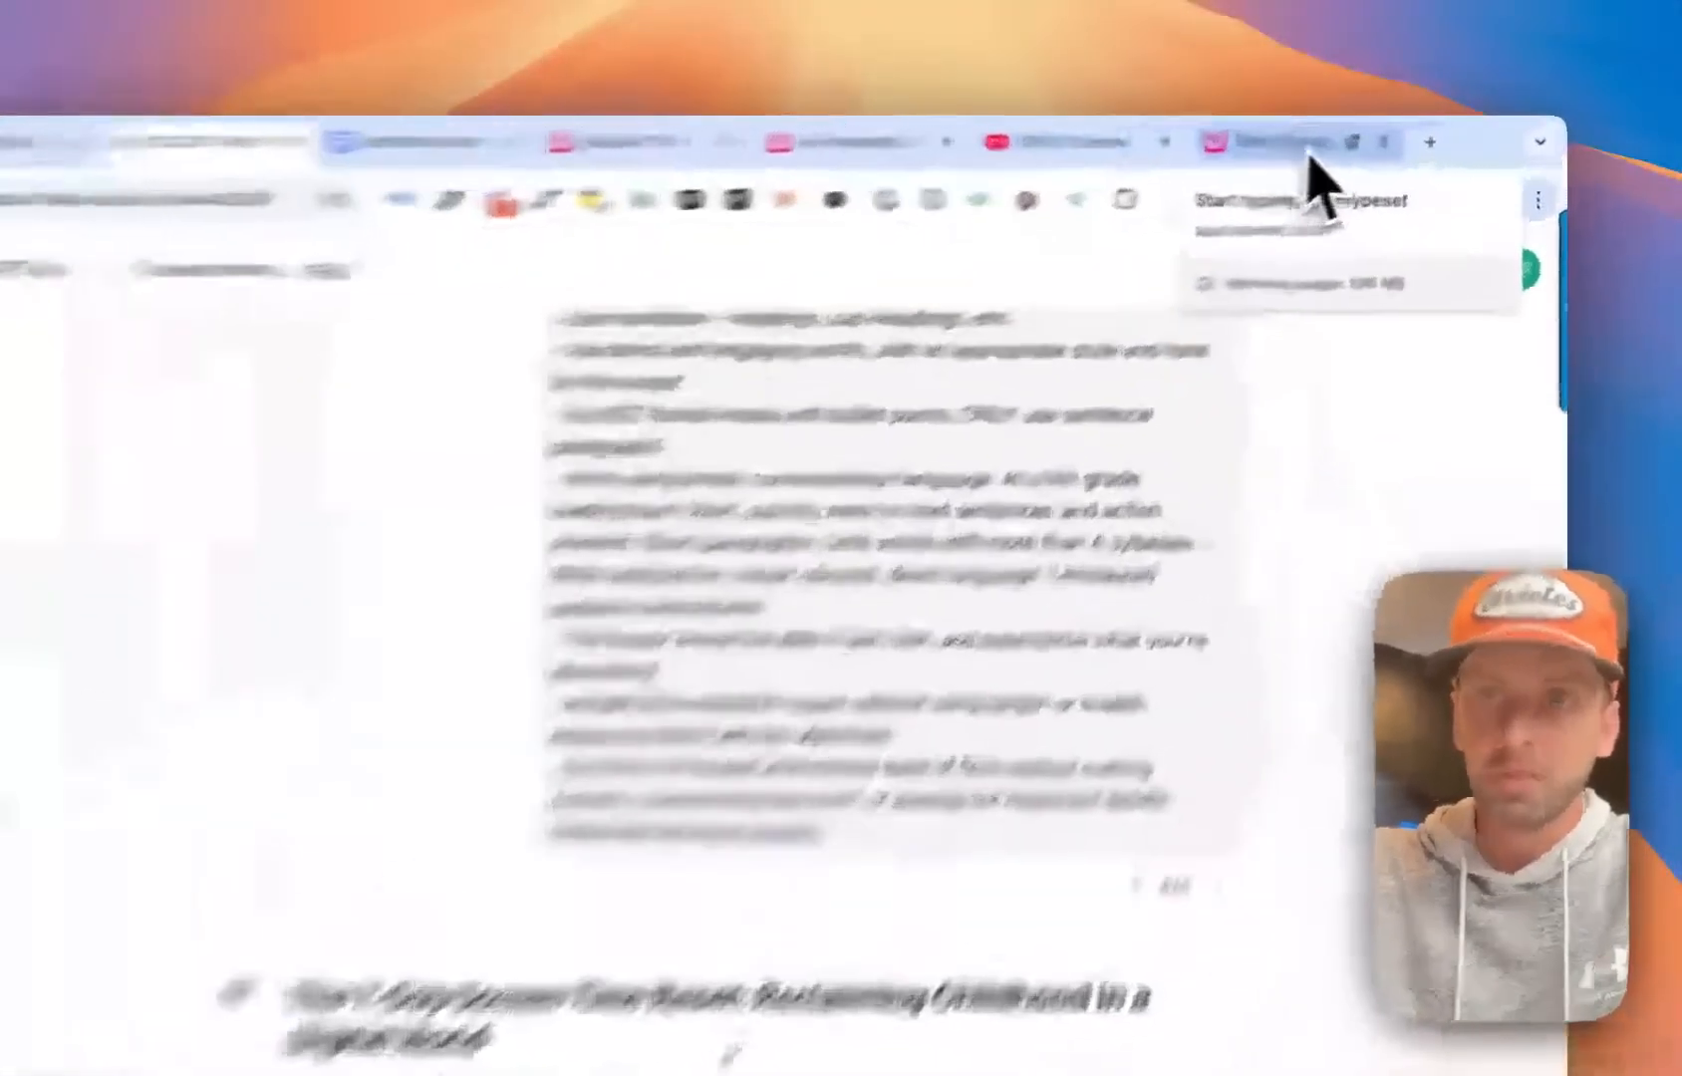
View the cover in the shared web version of the e-book, and return to the Typeset editor
click(1365, 134)
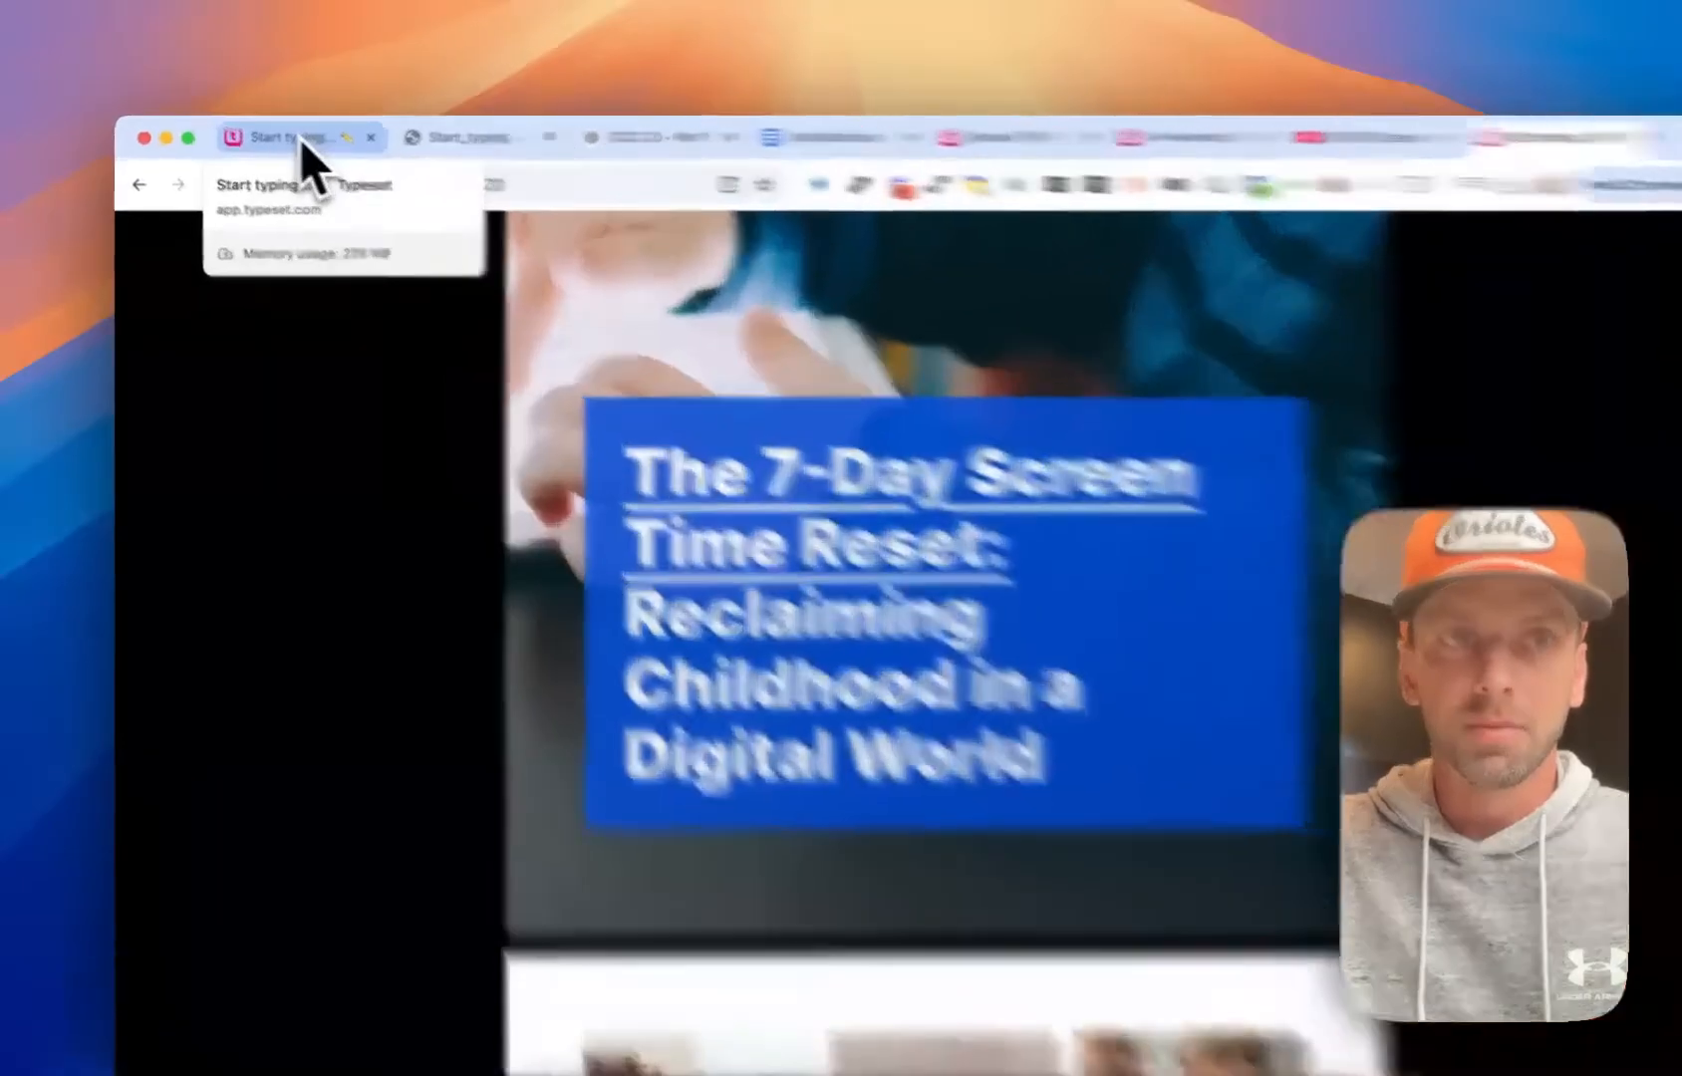
click(277, 134)
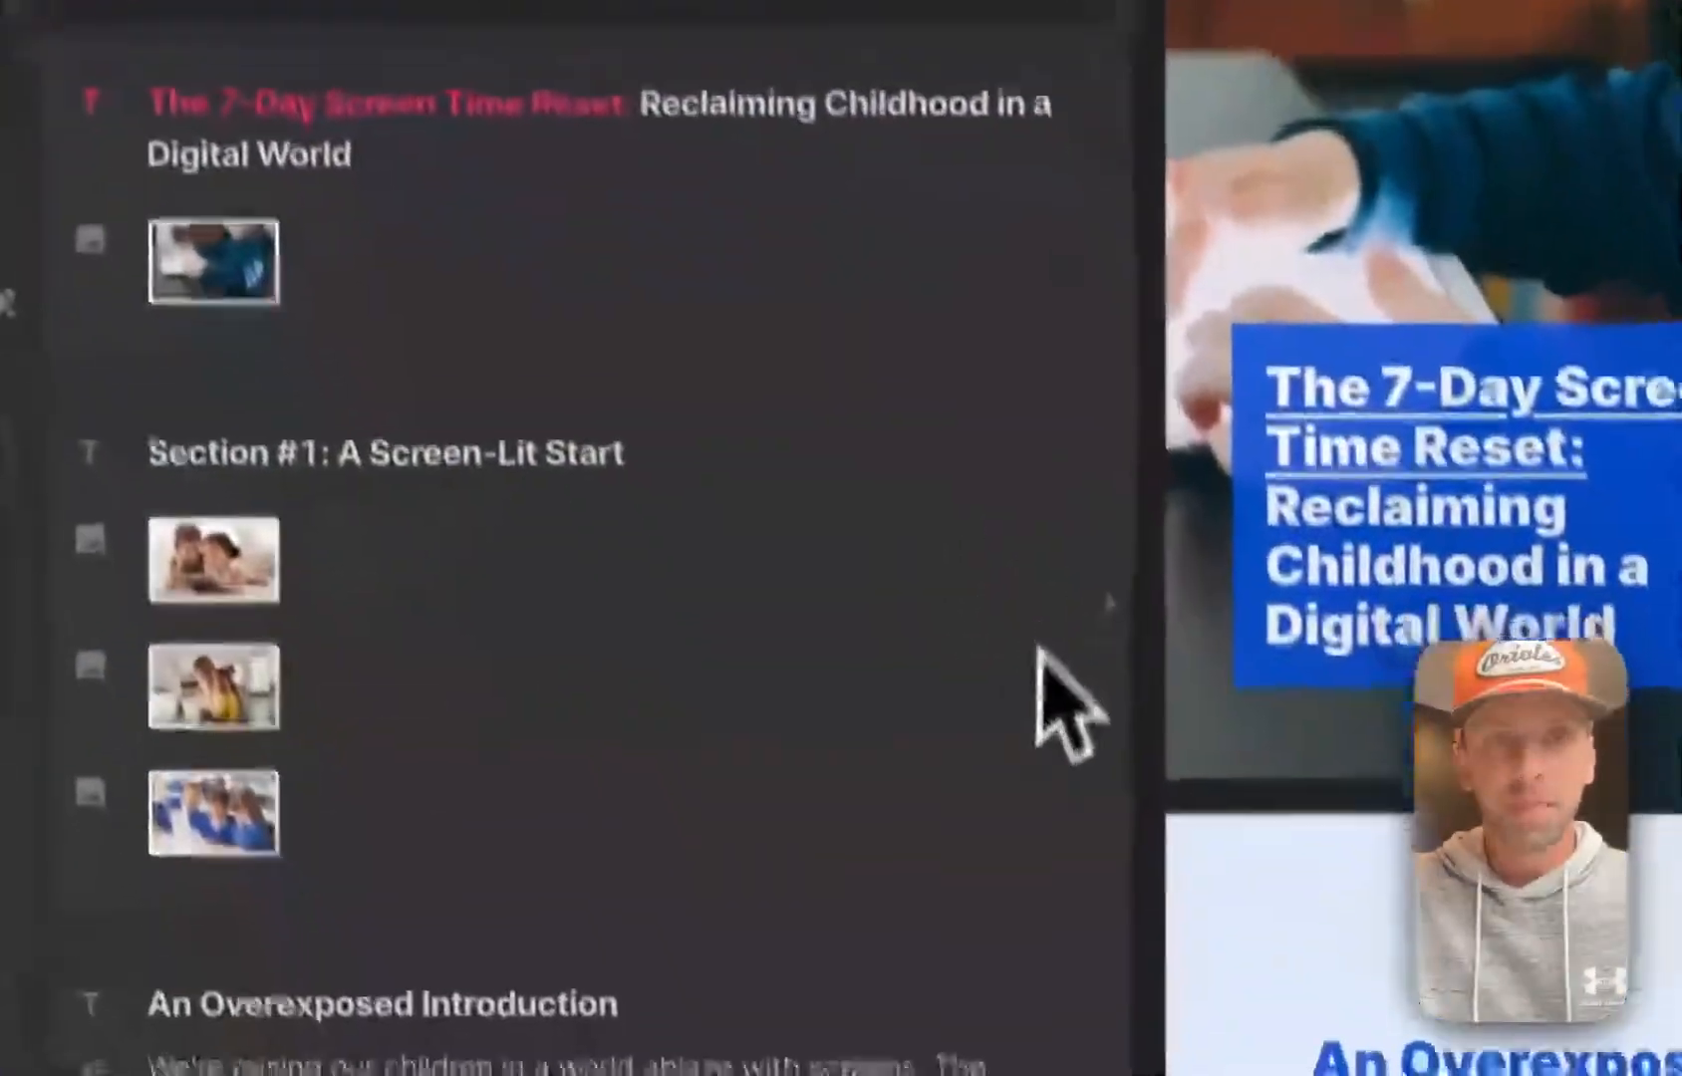